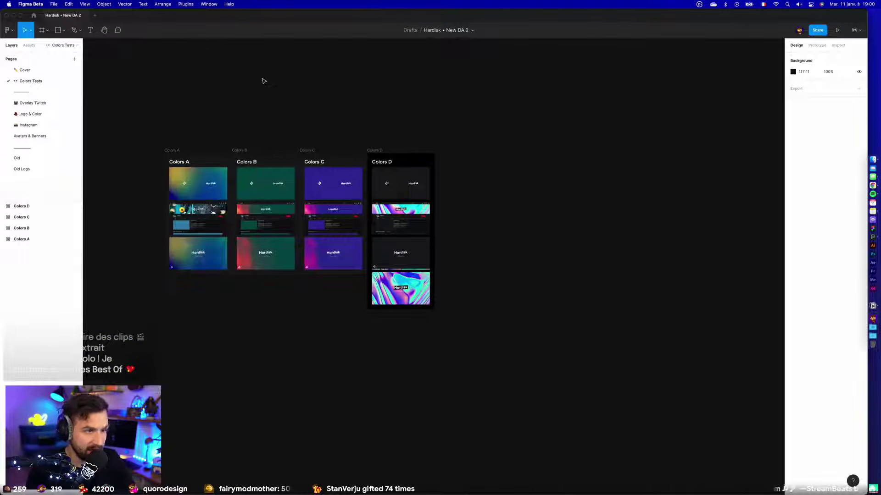
Look over the Colors A to D boards and examine the glyph and typographic logos on the Colors A board.
drag(259, 84, 421, 88)
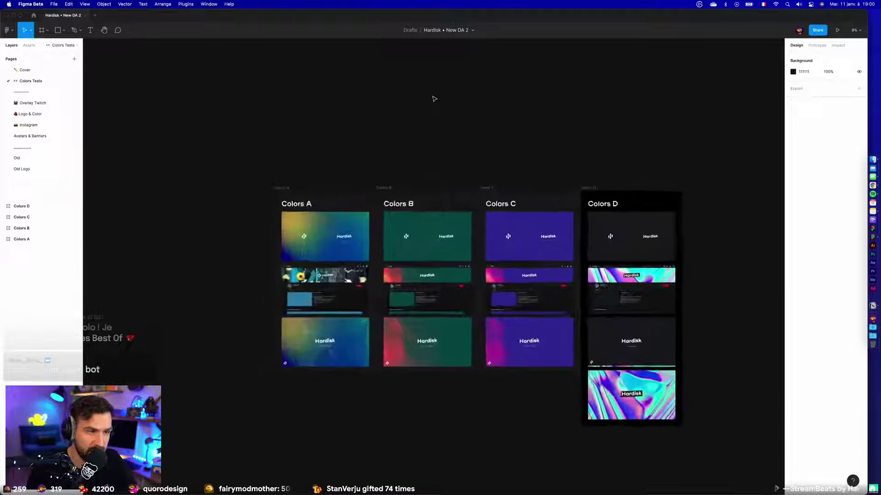
scroll(434, 98, up, 5)
scroll(432, 98, down, 2)
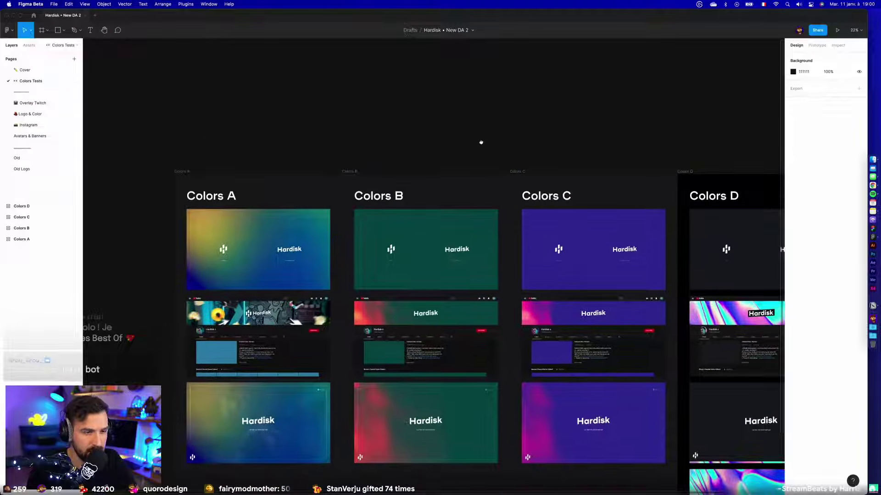
drag(475, 143, 487, 102)
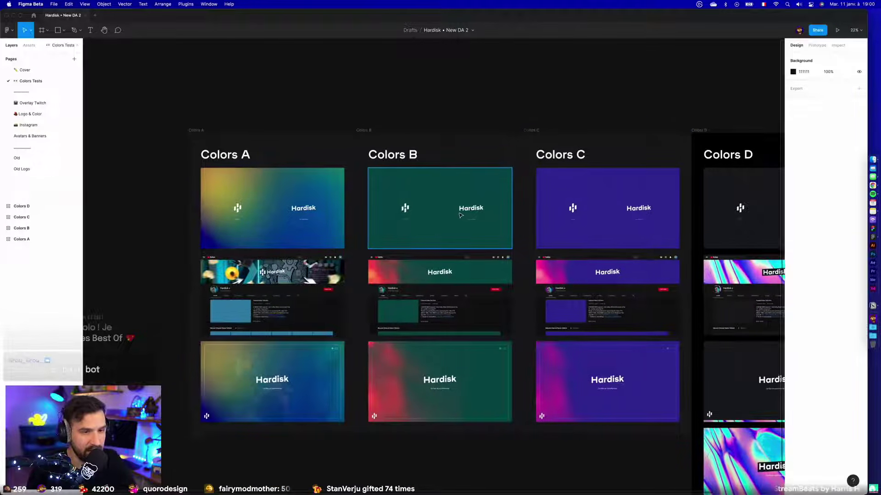
scroll(403, 213, right, 2)
scroll(427, 215, left, 3)
scroll(453, 215, up, 5)
scroll(453, 216, left, 8)
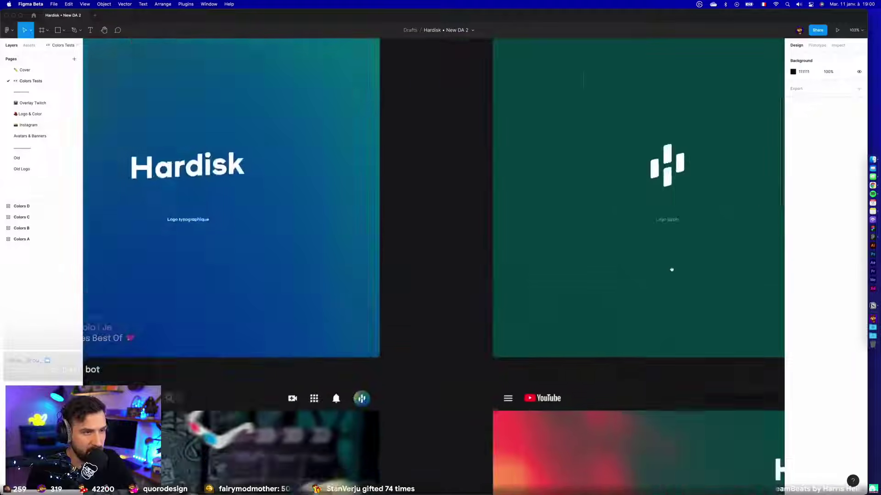
scroll(554, 229, up, 3)
scroll(554, 230, down, 1)
scroll(698, 233, right, 2)
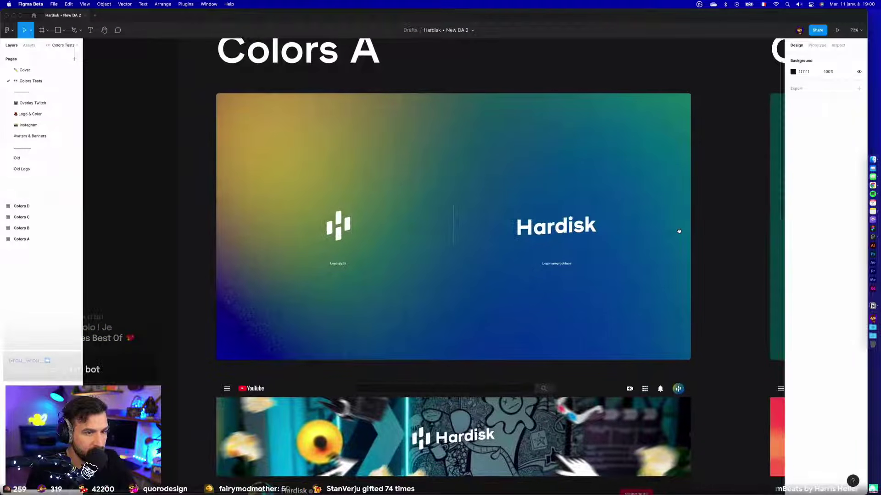
scroll(556, 242, up, 5)
scroll(541, 255, left, 3)
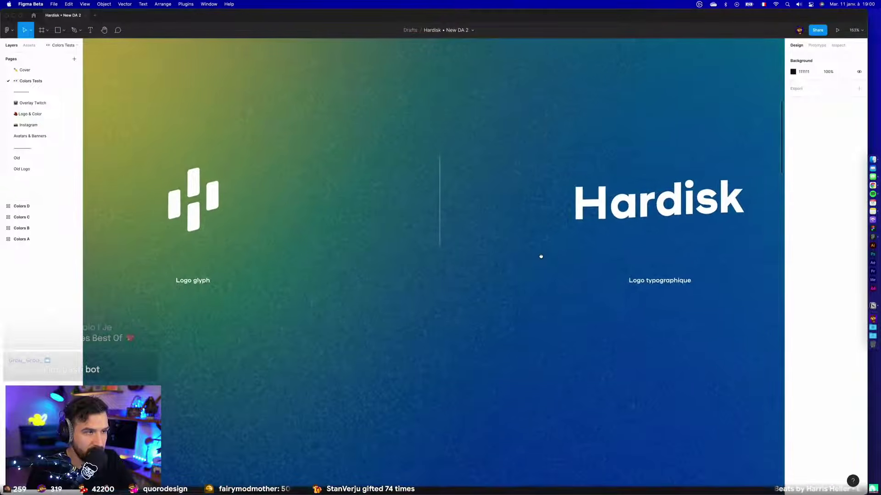
Examine the green Colors B logo frame and its four-bar logo glyph up close.
scroll(552, 254, down, 2)
scroll(469, 236, up, 1)
scroll(472, 247, right, 10)
scroll(367, 190, right, 8)
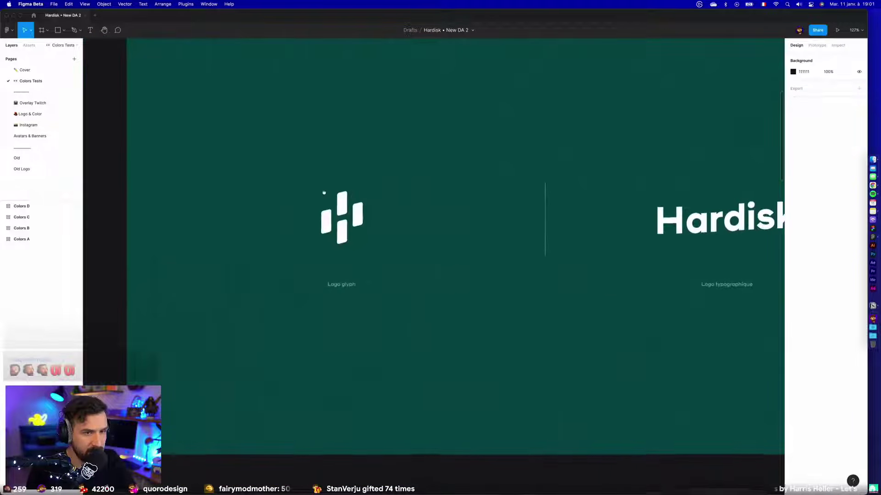
scroll(316, 215, up, 1)
scroll(310, 232, right, 2)
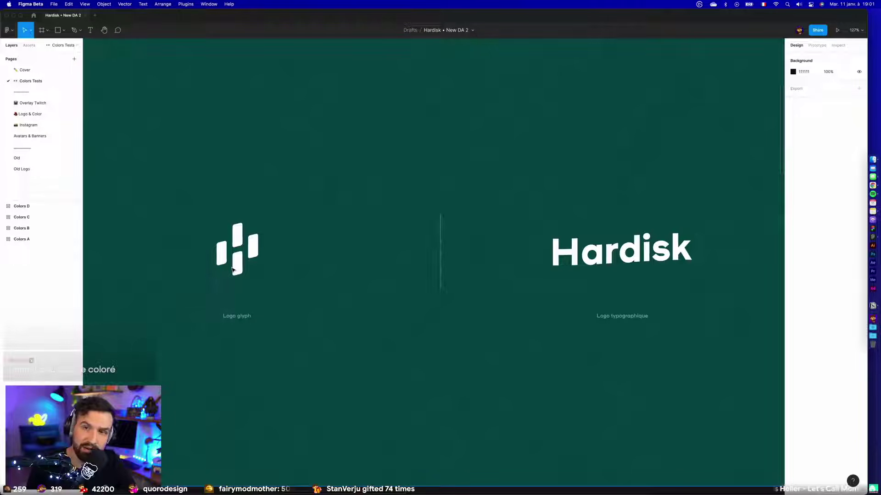
scroll(232, 271, up, 10)
scroll(220, 280, down, 5)
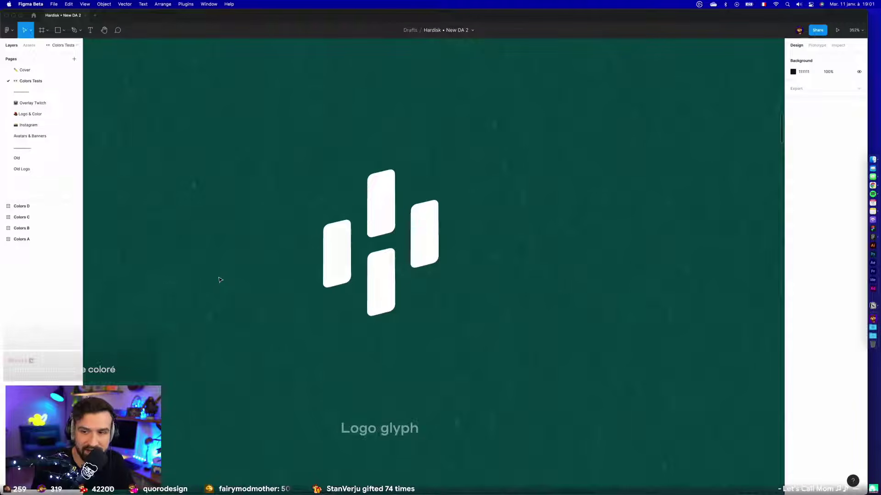
scroll(221, 280, left, 5)
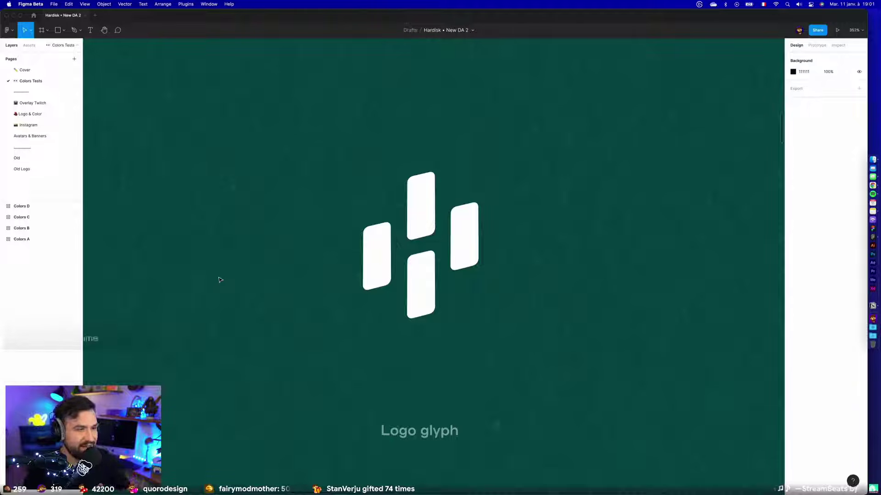
Sketch a freehand H through the gaps between the glyph's four bars with the Pencil tool.
click(74, 30)
click(80, 30)
click(74, 55)
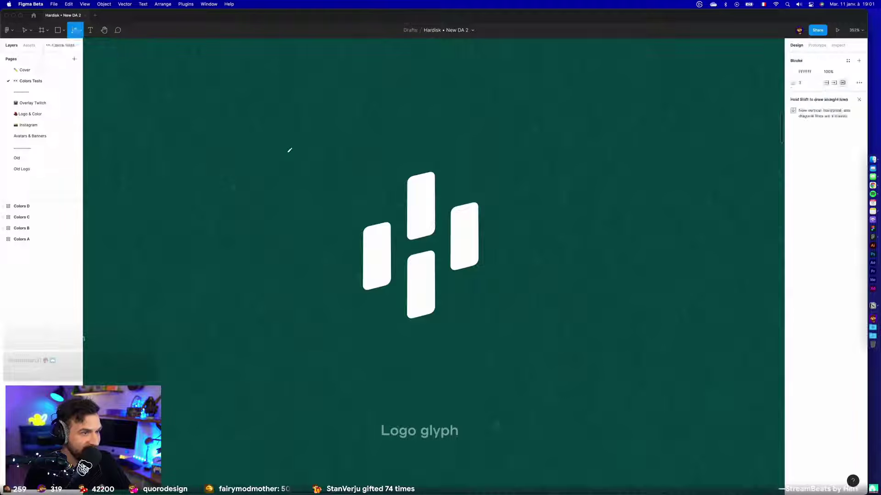
drag(397, 200, 399, 296)
drag(400, 255, 451, 240)
drag(435, 200, 446, 312)
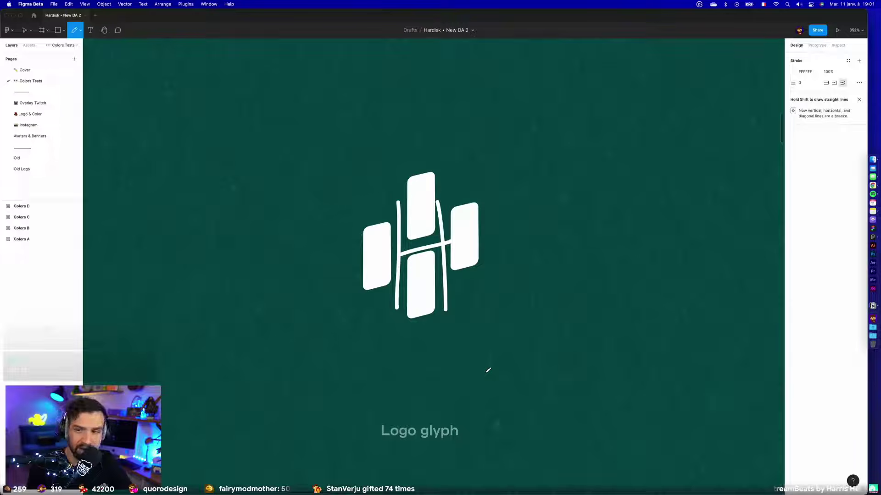
Undo the freehand H strokes over the glyph and return to the Move tool.
key(super+z)
key(super+z)
key(super+z)
key(v)
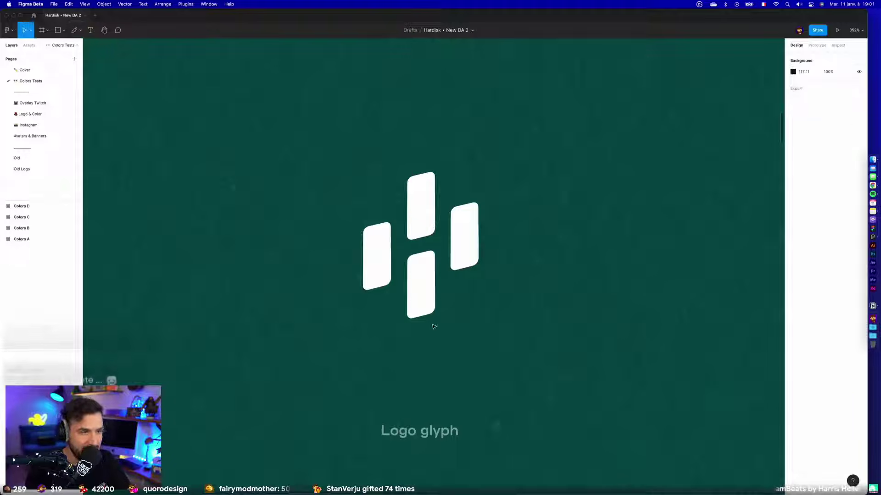
drag(379, 258, 407, 248)
key(super+z)
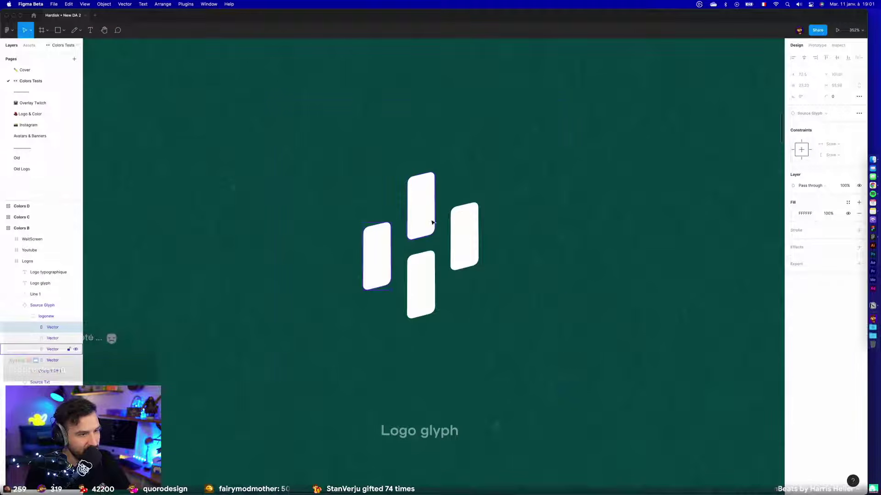
Paste the RGB pixel-grid image into the green Logos frame at 118 × 115 and place it above and to the right of the glyph.
click(584, 300)
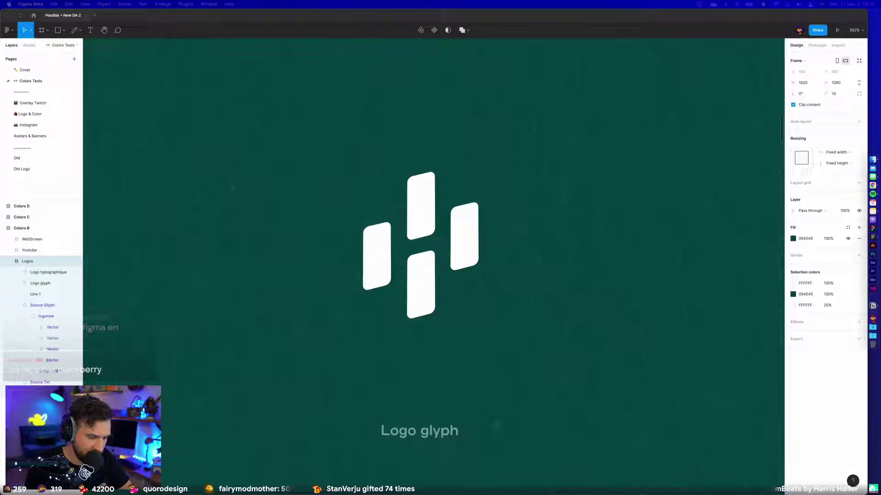
key(super+v)
drag(558, 145, 608, 165)
drag(564, 233, 662, 151)
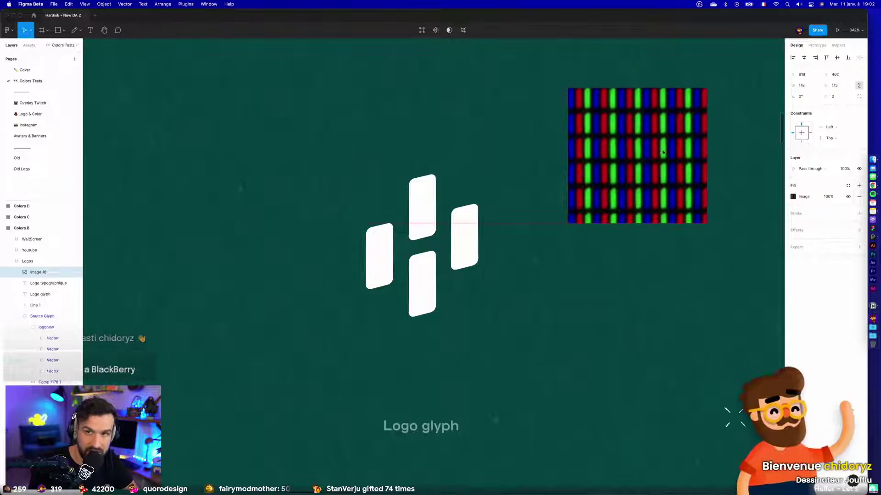
click(645, 261)
scroll(647, 265, right, 2)
scroll(646, 262, up, 1)
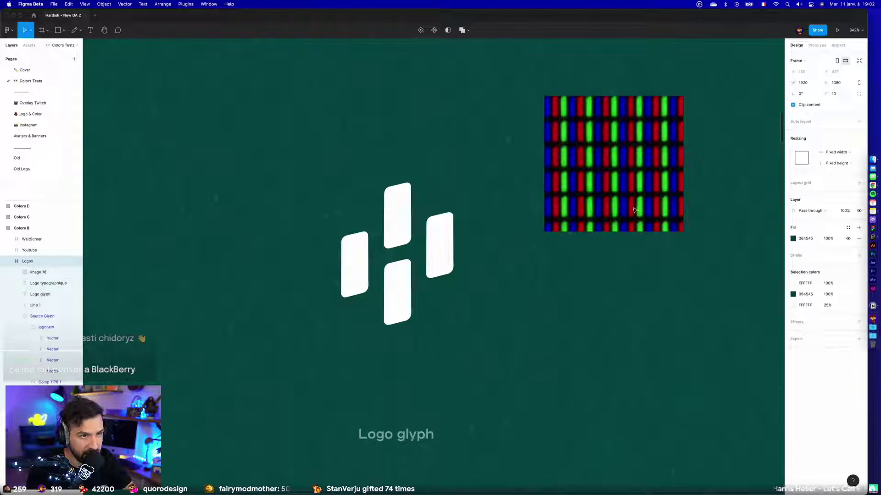
scroll(584, 345, down, 3)
click(606, 239)
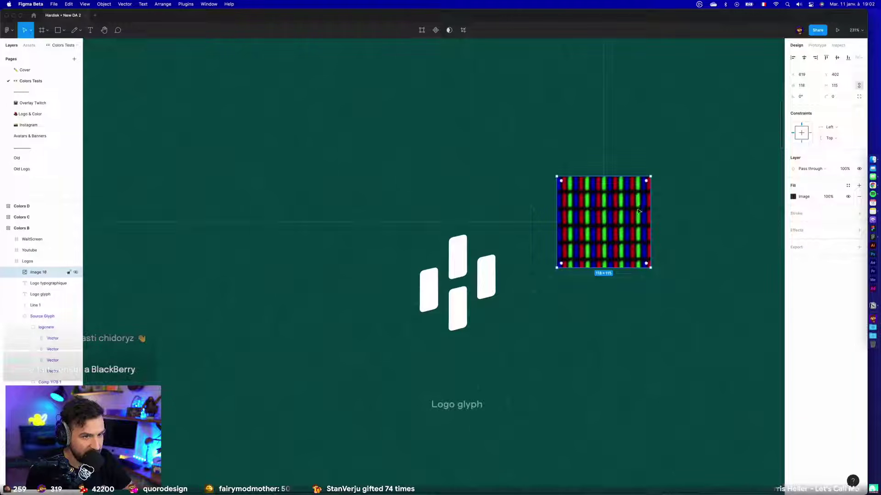
scroll(592, 270, up, 5)
scroll(493, 334, down, 1)
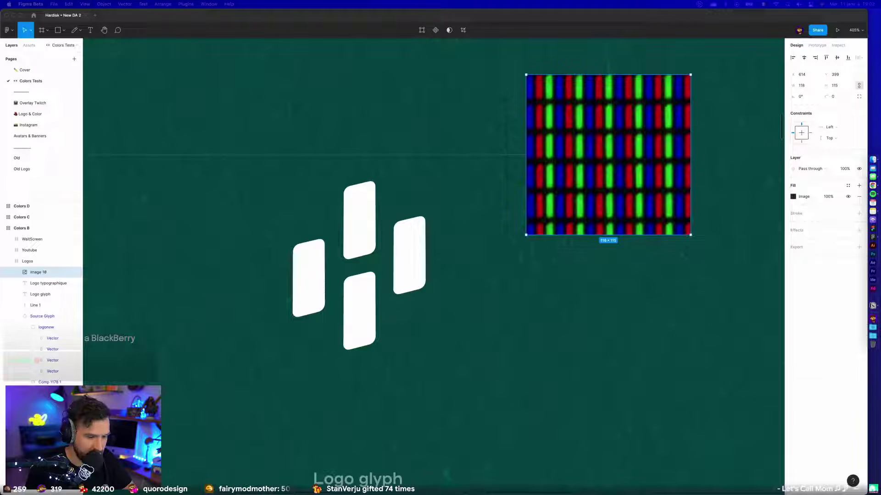
Paste the flaming letter H as a separate image, scale it to 120 × 120 and place it above and to the left of the glyph.
scroll(397, 269, down, 5)
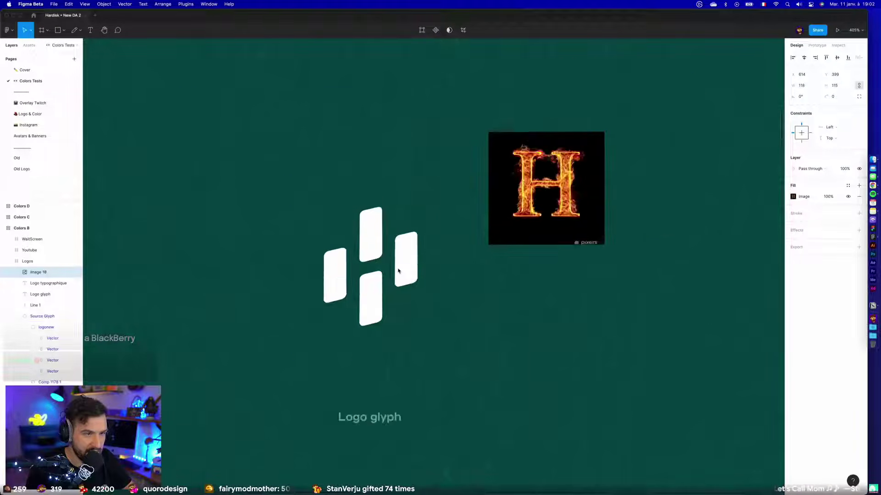
key(Escape)
key(super+v)
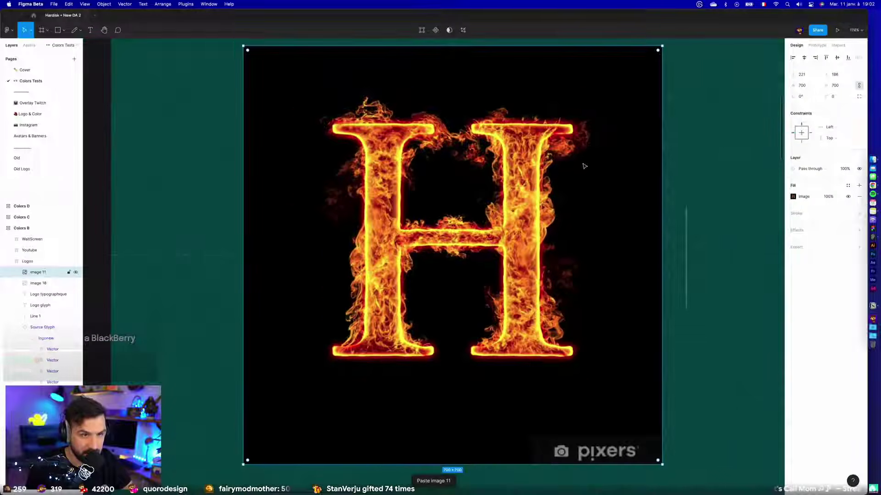
drag(659, 45, 324, 198)
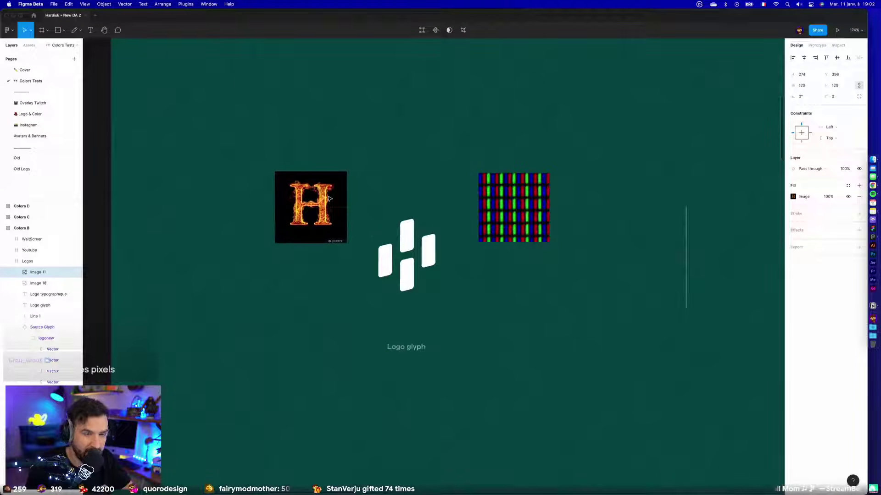
click(477, 282)
scroll(478, 282, up, 5)
key(Escape)
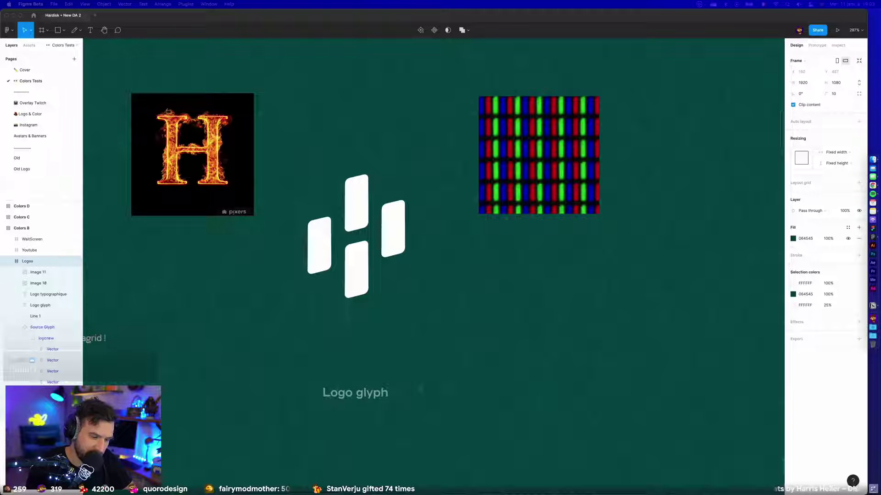
Paste the blue digital chain image, scale it to 144 × 108 and align it beneath the pixel-grid image at X 614, Y 679.
key(super+v)
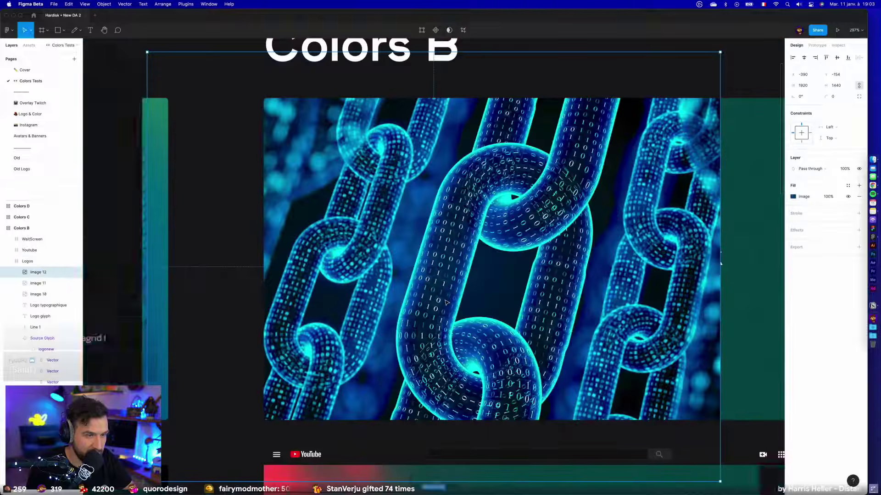
scroll(449, 302, down, 3)
scroll(448, 302, down, 2)
drag(545, 288, 447, 288)
scroll(447, 288, up, 10)
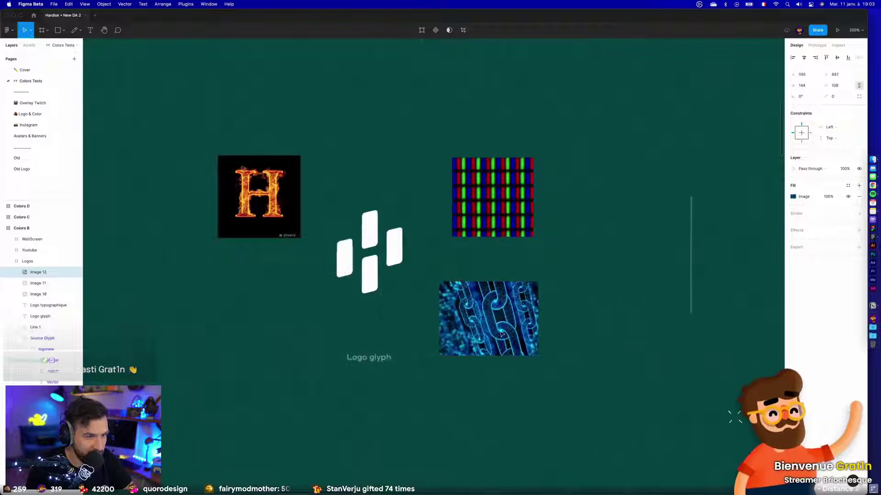
scroll(451, 296, up, 2)
key(Up)
key(Up)
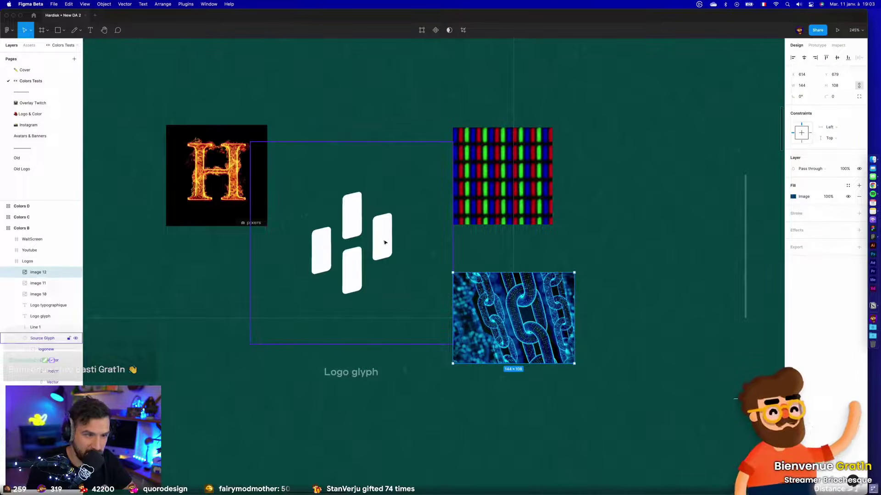
click(601, 292)
scroll(601, 292, left, 3)
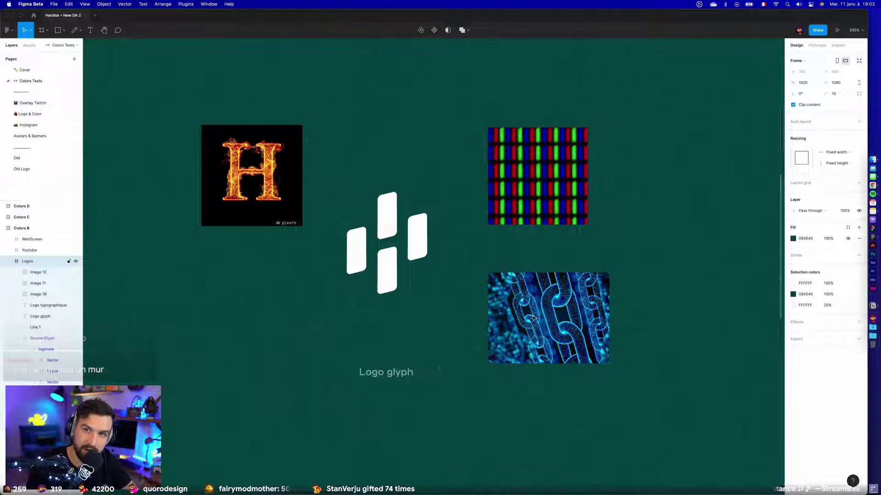
drag(532, 319, 520, 313)
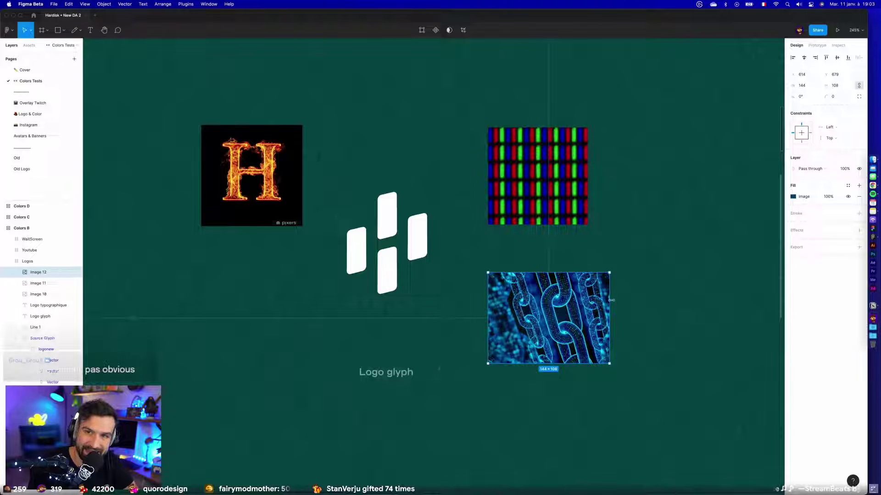
scroll(596, 325, down, 1)
scroll(525, 393, down, 2)
key(Escape)
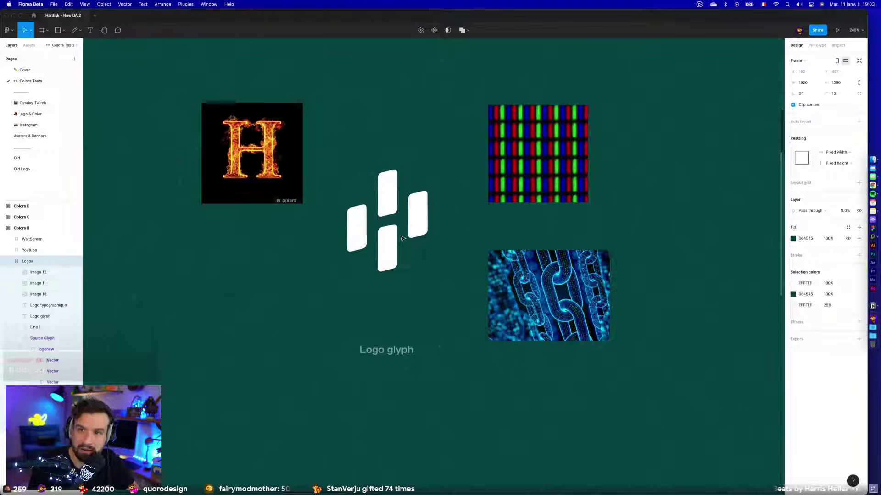
Try covering the glyph's two middle bars with overlapping grey rectangles of 48 × 84, and delete both rectangles.
scroll(401, 238, up, 5)
scroll(416, 246, down, 3)
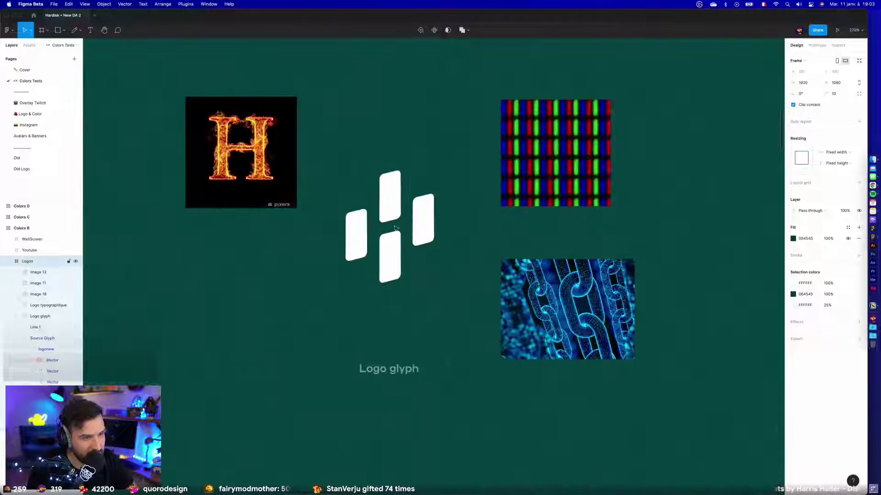
key(r)
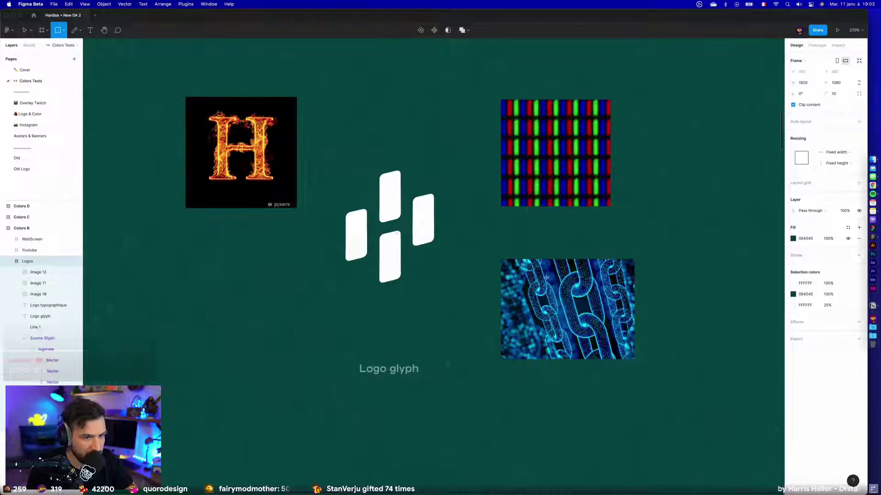
drag(368, 153, 409, 229)
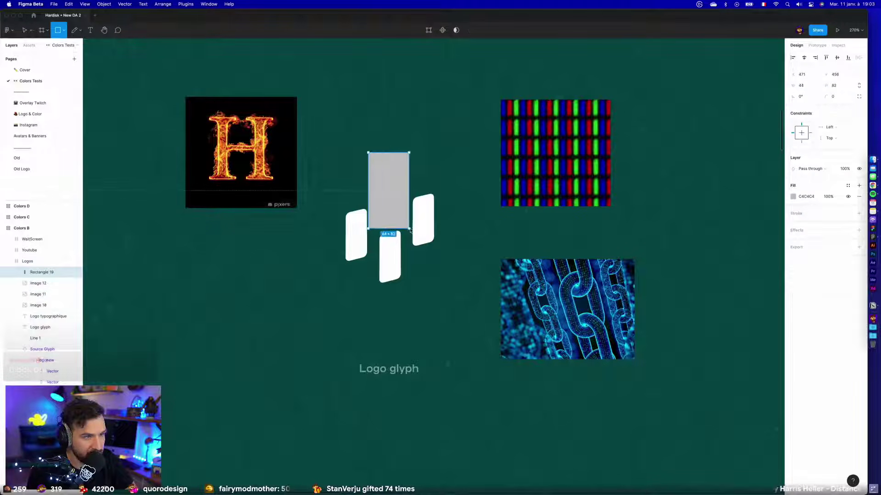
mouse_move(401, 199)
mouse_down()
mouse_move(401, 277)
mouse_move(401, 268)
mouse_move(413, 274)
mouse_move(412, 262)
mouse_up()
shift+click(403, 183)
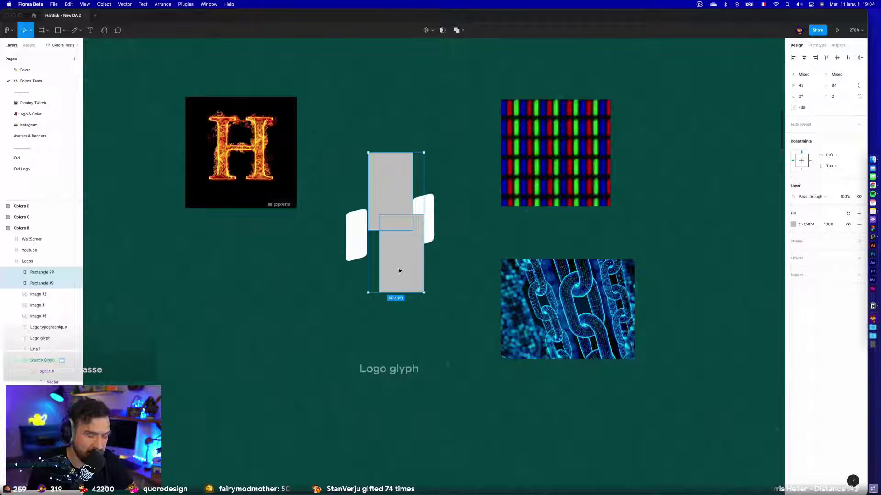
key(Delete)
scroll(412, 199, up, 1)
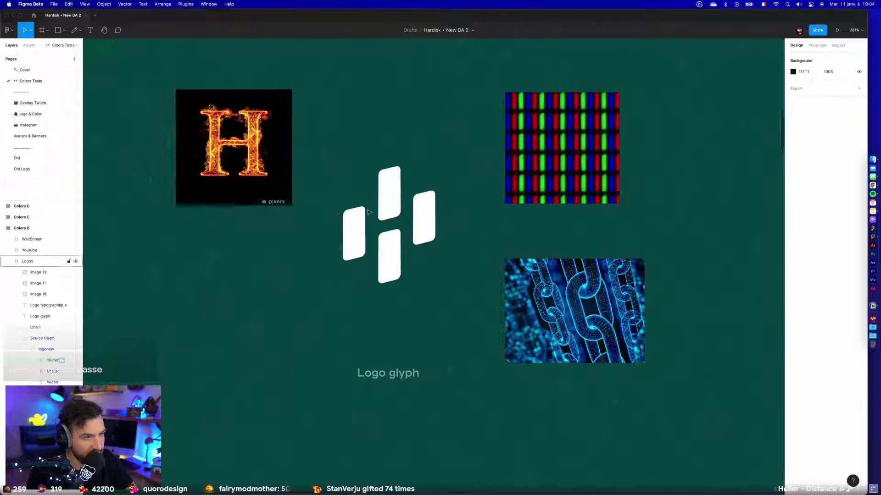
Duplicate the source glyph above and below the original so the bars interlock into a three-column pattern.
scroll(397, 198, down, 3)
click(404, 209)
mouse_move(403, 209)
mouse_down()
mouse_move(405, 133)
mouse_move(406, 213)
mouse_up()
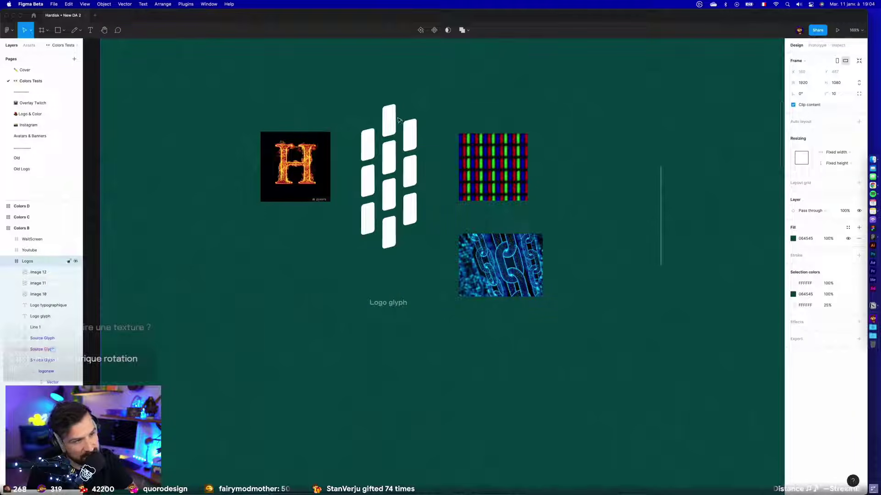
Delete the two duplicate glyphs above the original so only the four-bar logo glyph remains.
click(391, 165)
key(Delete)
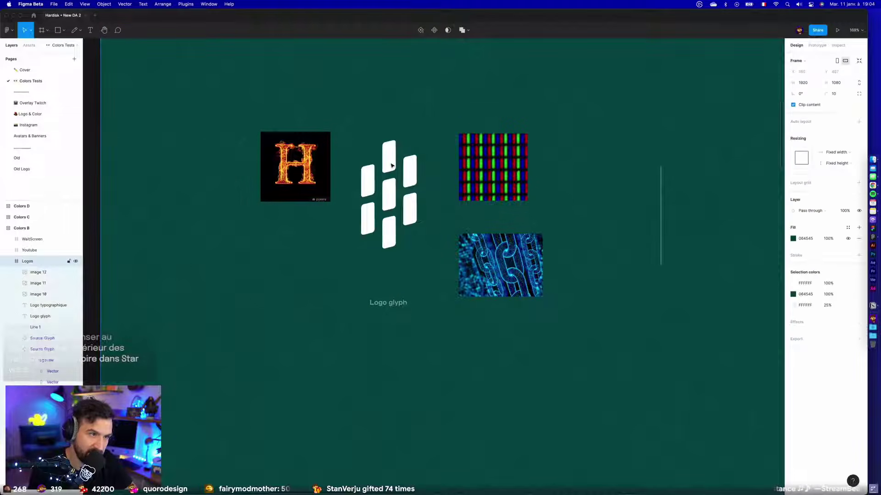
click(391, 165)
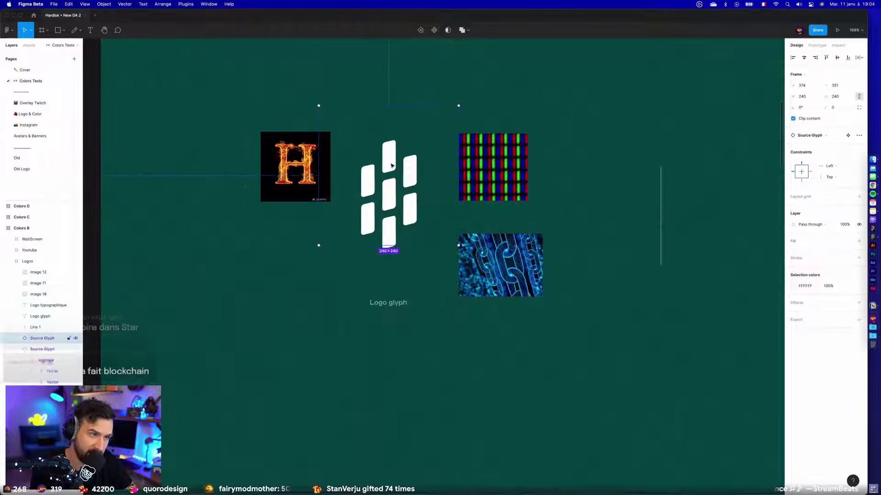
key(Delete)
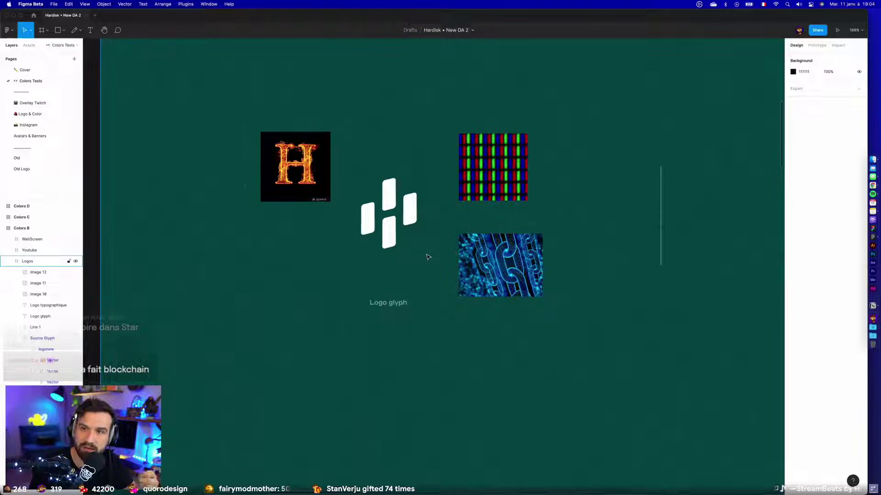
scroll(428, 257, down, 2)
scroll(427, 257, up, 2)
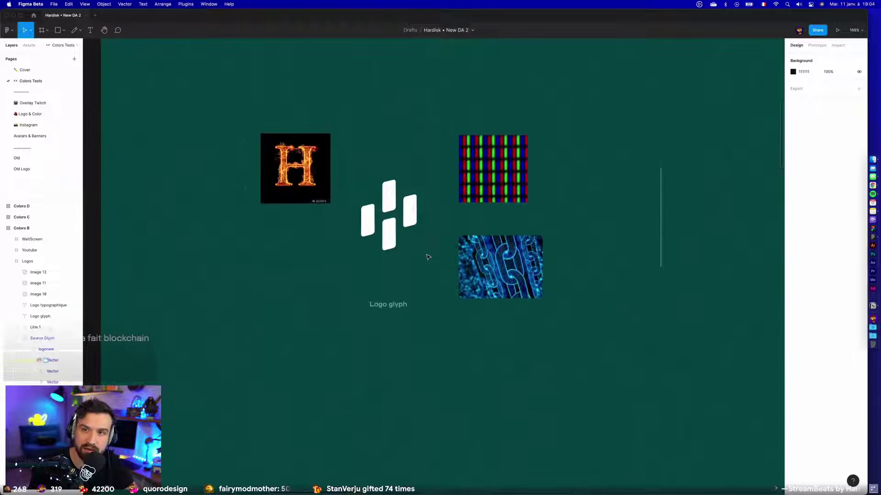
scroll(427, 257, up, 3)
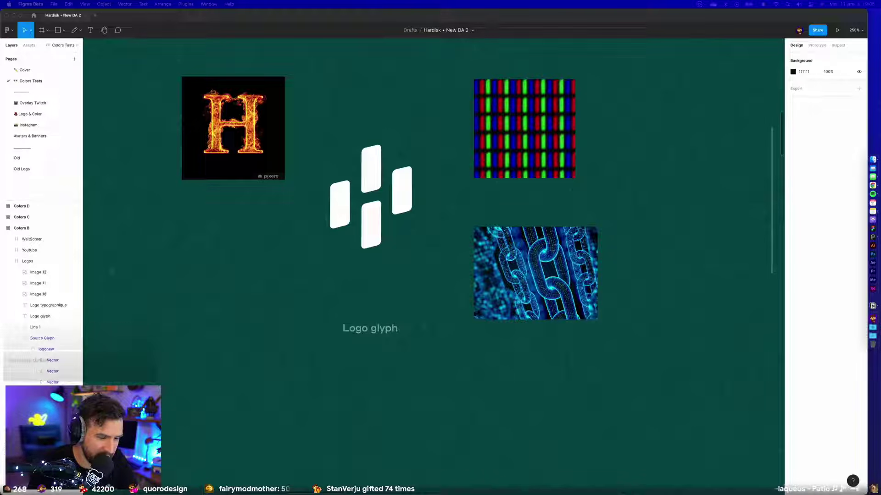
click(305, 357)
key(super+v)
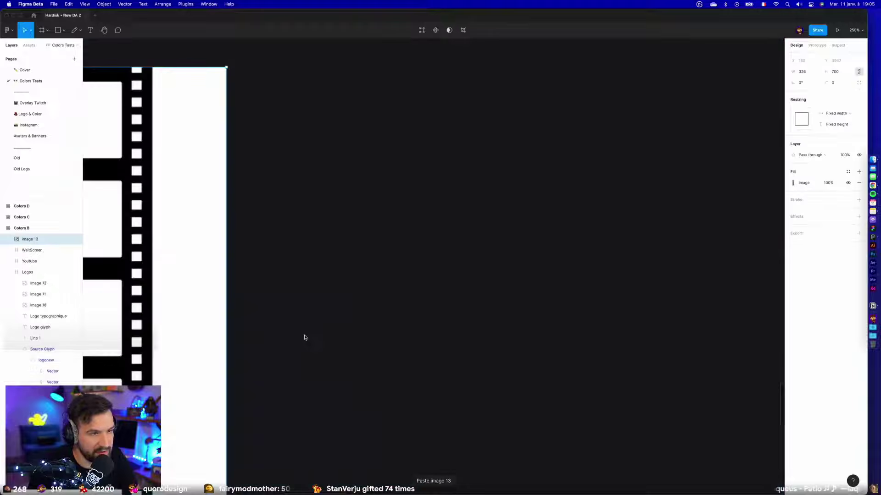
key(Delete)
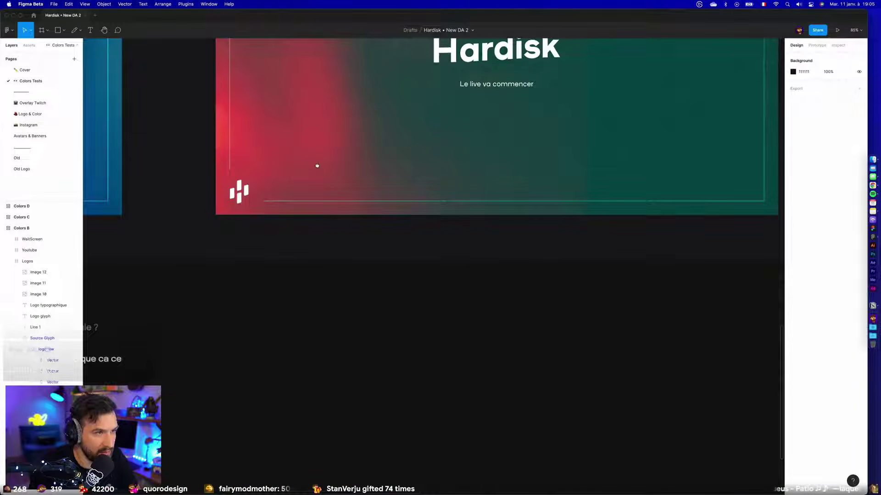
Paste the film strip image inside the green Logos frame of Colors B.
scroll(537, 257, down, 5)
key(shift+2)
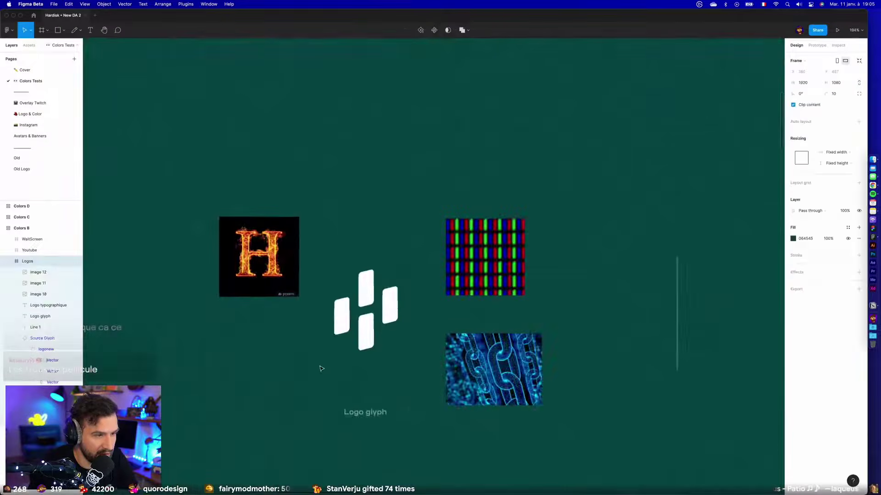
key(super+v)
key(super+z)
key(super+v)
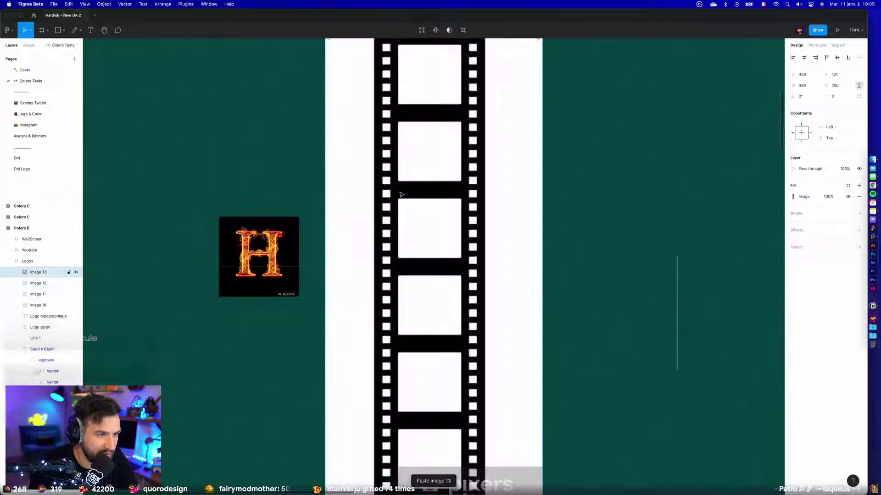
Crop the film strip image vertically to a short section, scale it down and place it beneath the flaming letter H.
drag(426, 102, 429, 363)
drag(428, 302, 428, 279)
drag(429, 363, 429, 336)
drag(429, 280, 429, 258)
drag(486, 258, 328, 291)
scroll(344, 317, up, 5)
click(386, 384)
scroll(383, 385, up, 3)
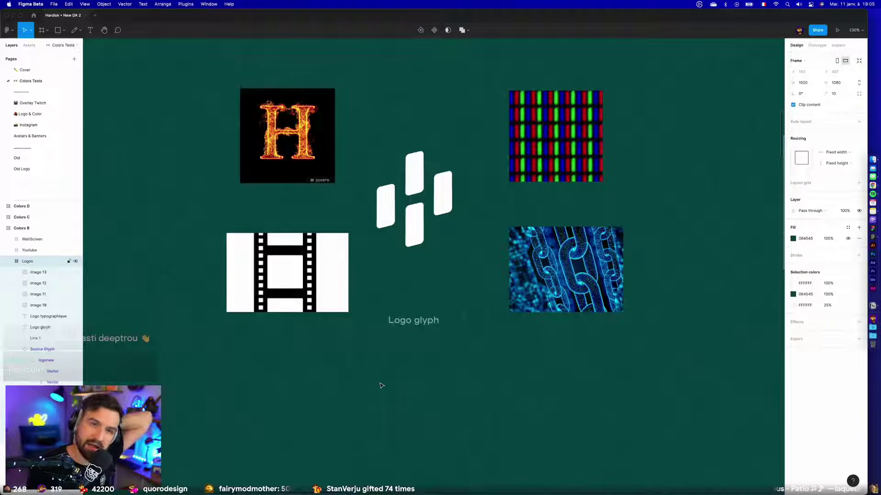
Examine the glyph with its four reference images and the slanted letter shapes of the Hardisk typographic logo.
scroll(422, 339, down, 2)
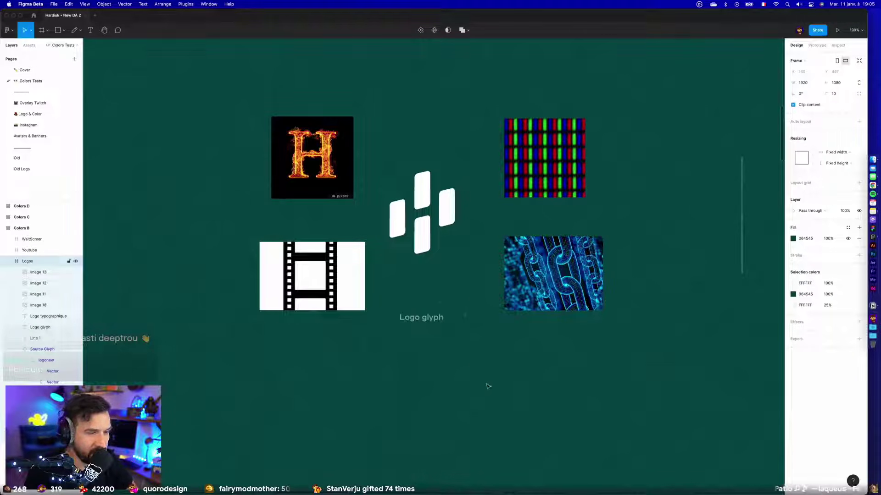
scroll(472, 323, down, 1)
scroll(463, 322, up, 3)
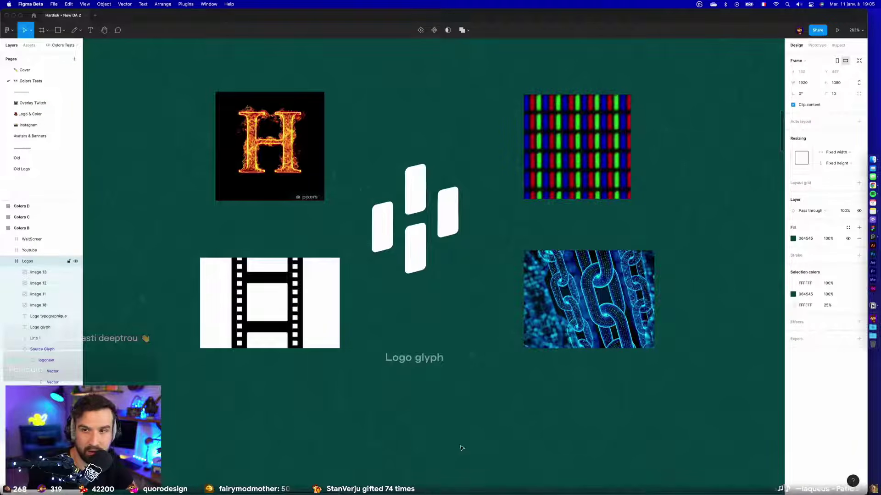
scroll(462, 398, right, 3)
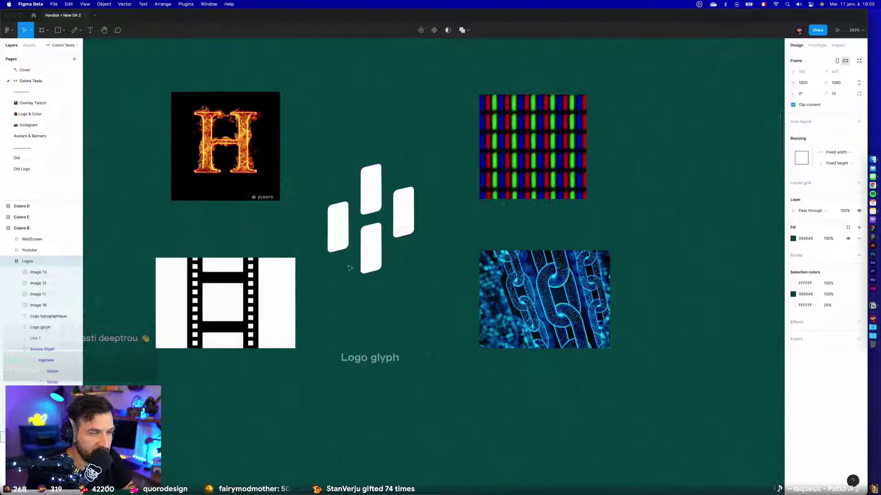
scroll(429, 350, down, 3)
scroll(503, 285, right, 5)
scroll(503, 285, right, 5)
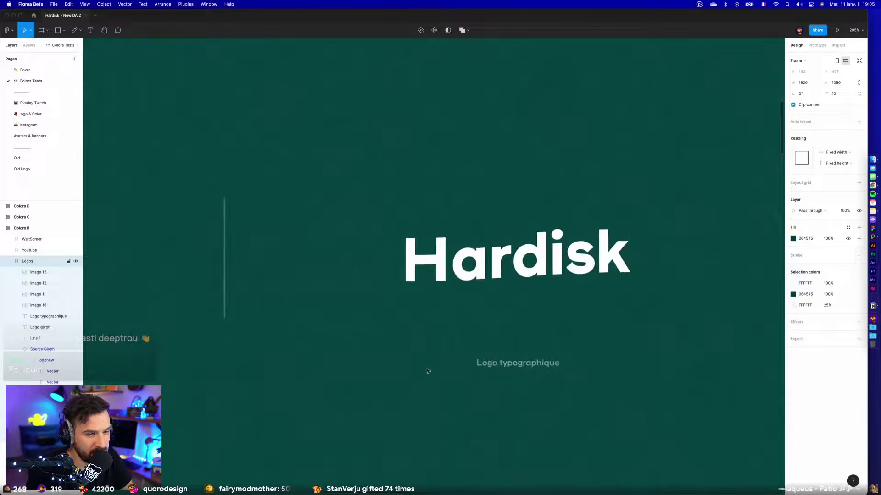
scroll(669, 348, up, 3)
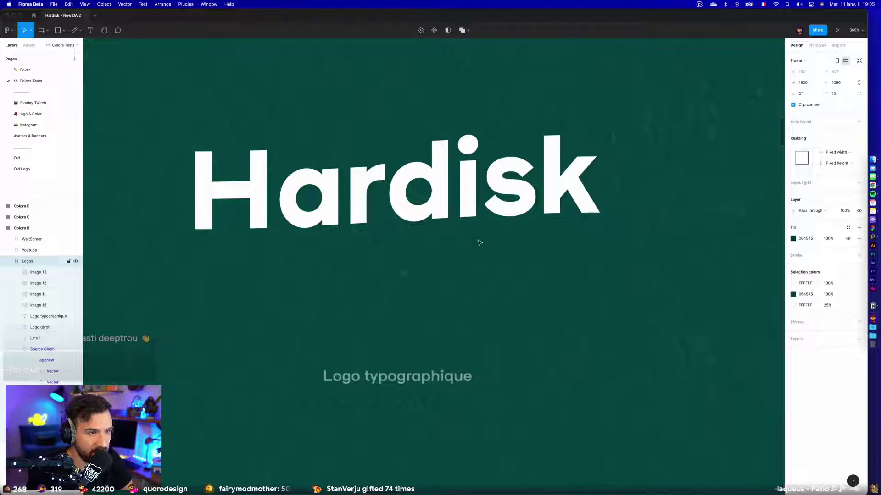
scroll(496, 253, left, 3)
click(498, 205)
key(Escape)
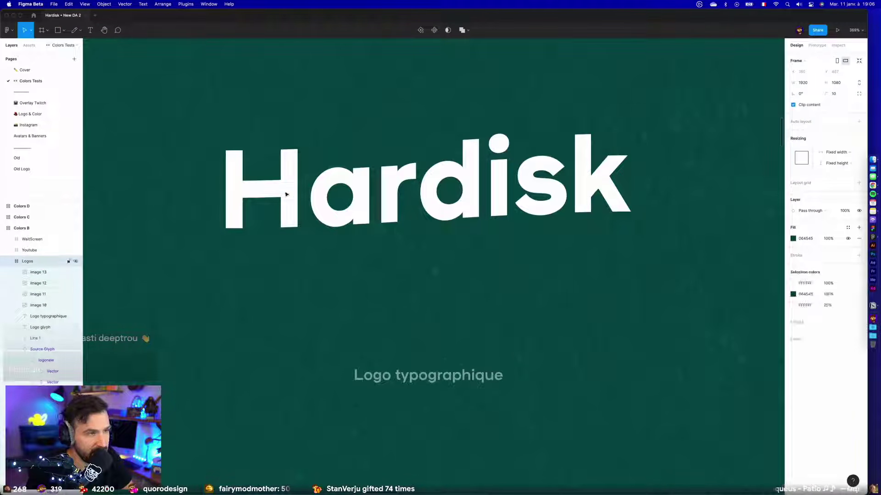
scroll(466, 239, down, 3)
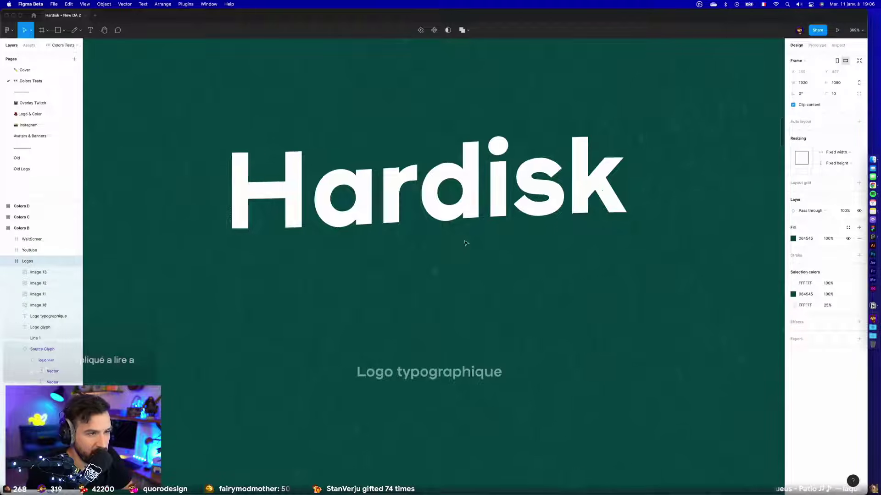
click(449, 221)
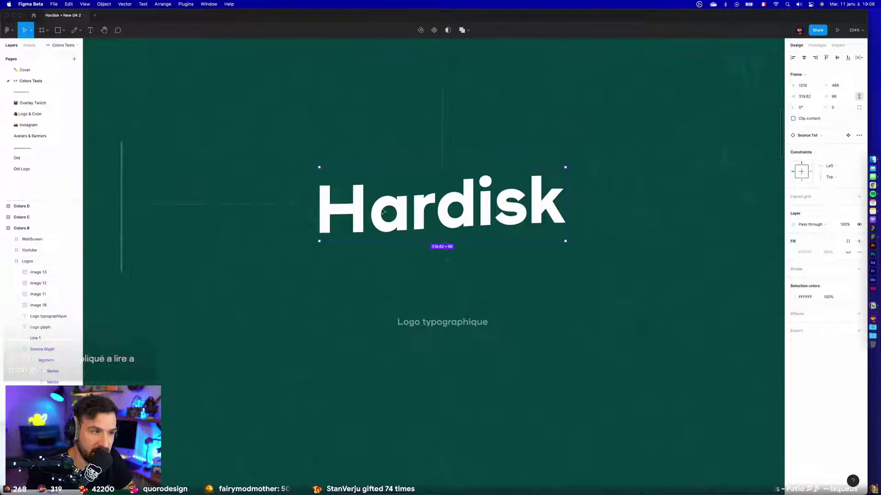
key(Escape)
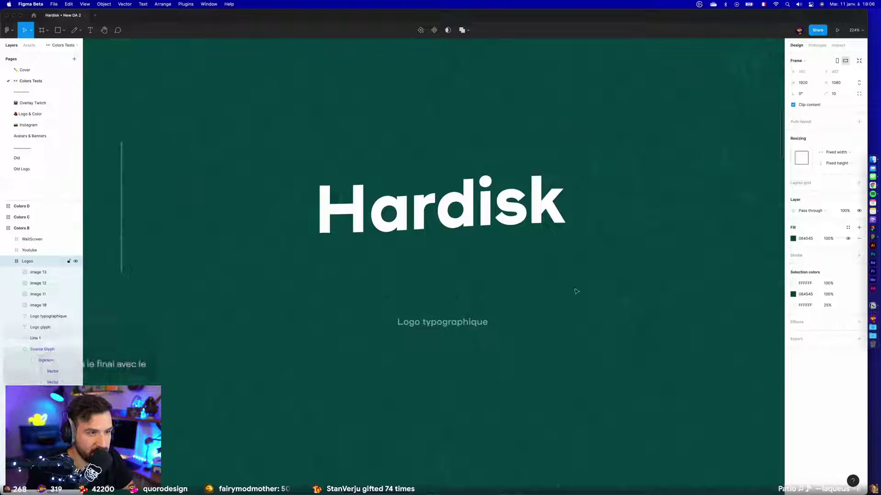
scroll(573, 291, left, 10)
scroll(285, 234, right, 10)
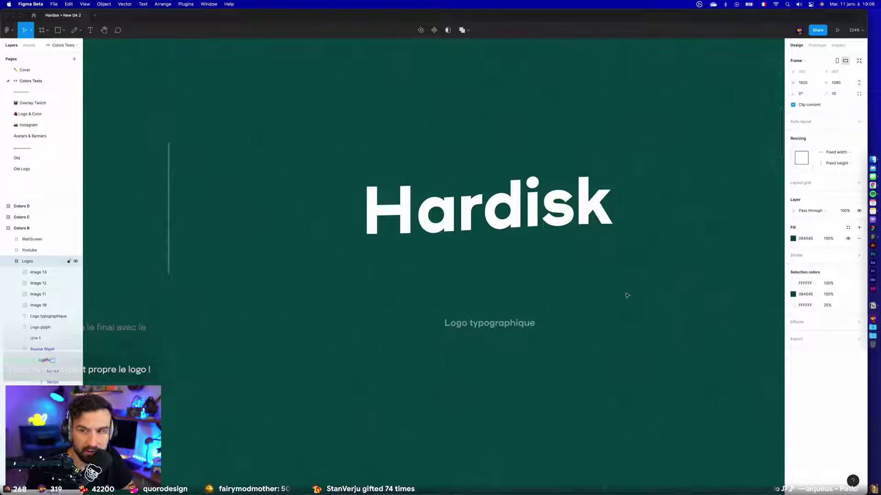
scroll(627, 295, right, 2)
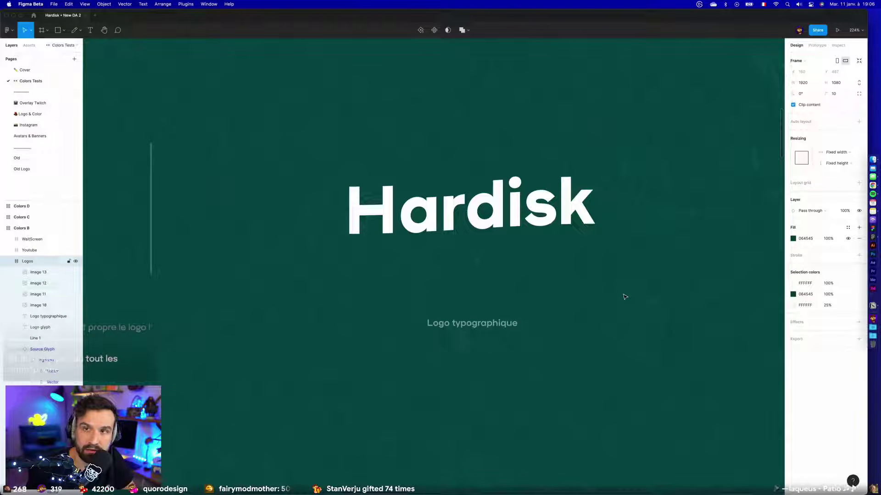
Try moving the flaming letter H image over the logo glyph, and undo the move.
scroll(591, 296, down, 2)
scroll(560, 295, left, 8)
click(235, 246)
drag(235, 245, 334, 293)
key(ctrl+z)
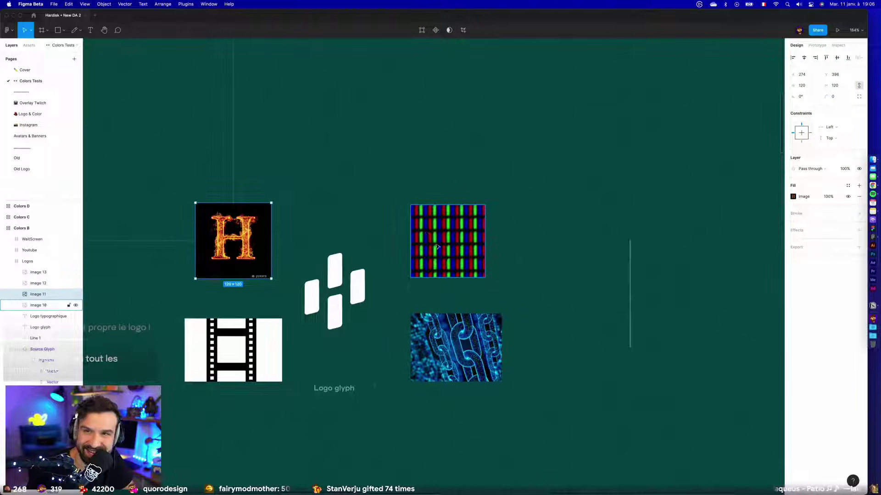
key(Escape)
Examine the Colors A board, comparing its glyph and typographic logo with the combined logo on the YouTube banner mockup.
scroll(550, 280, down, 8)
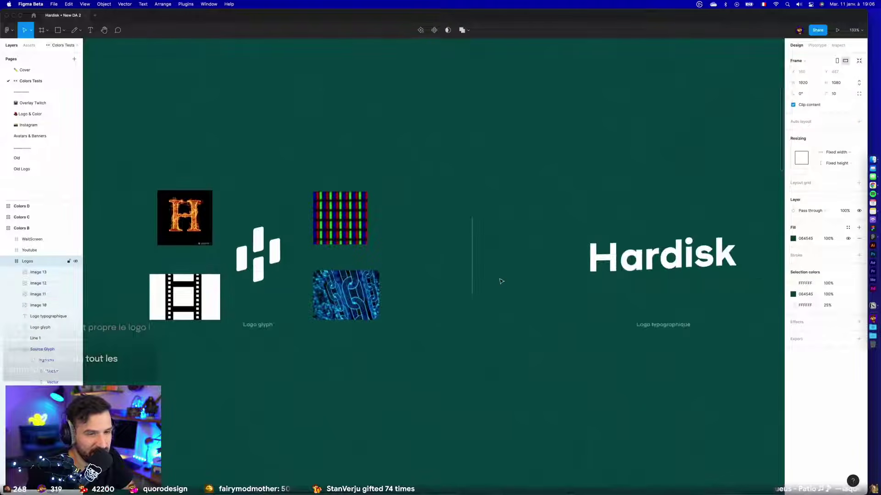
scroll(550, 315, down, 3)
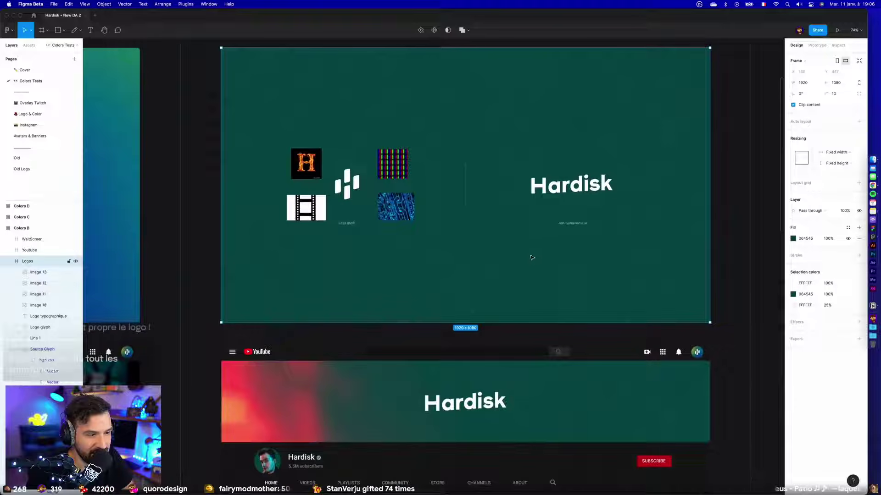
click(274, 331)
scroll(270, 332, down, 3)
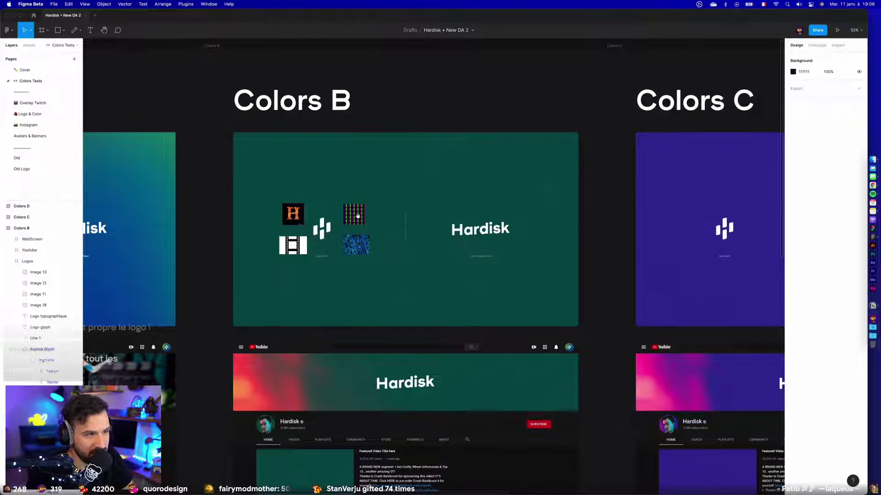
scroll(413, 220, left, 10)
scroll(619, 173, down, 2)
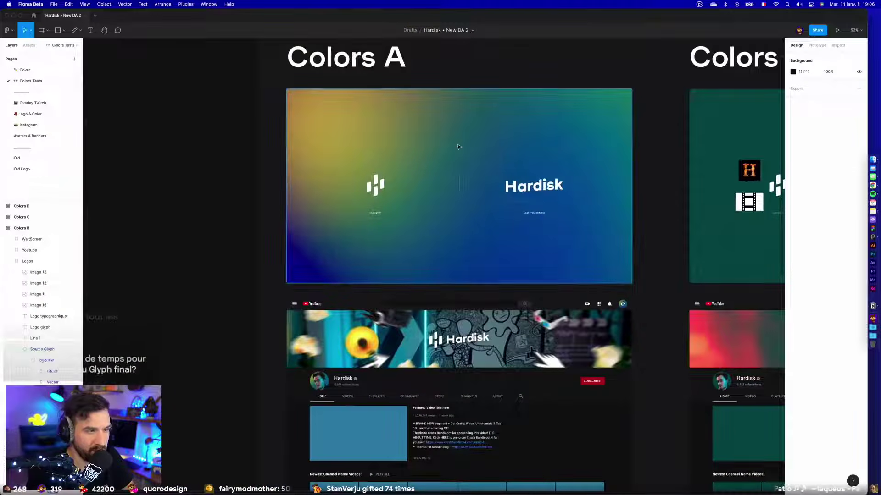
scroll(476, 137, up, 5)
scroll(487, 153, down, 2)
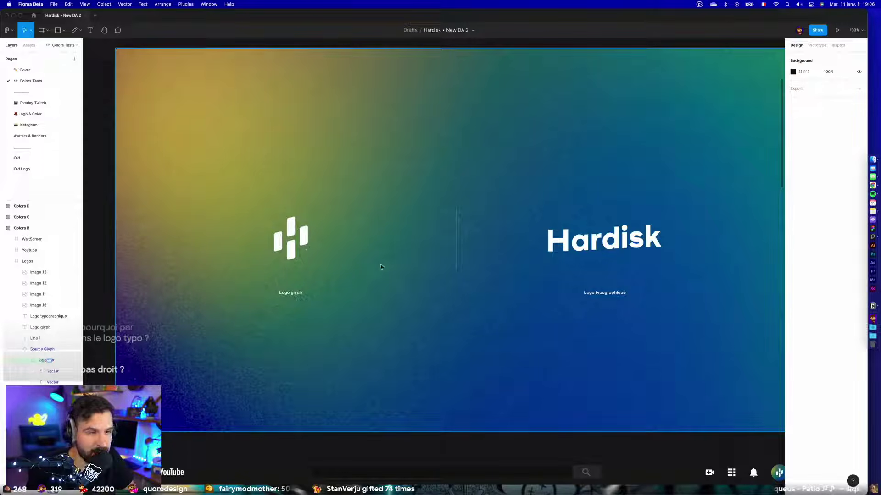
scroll(384, 265, down, 5)
scroll(384, 265, up, 3)
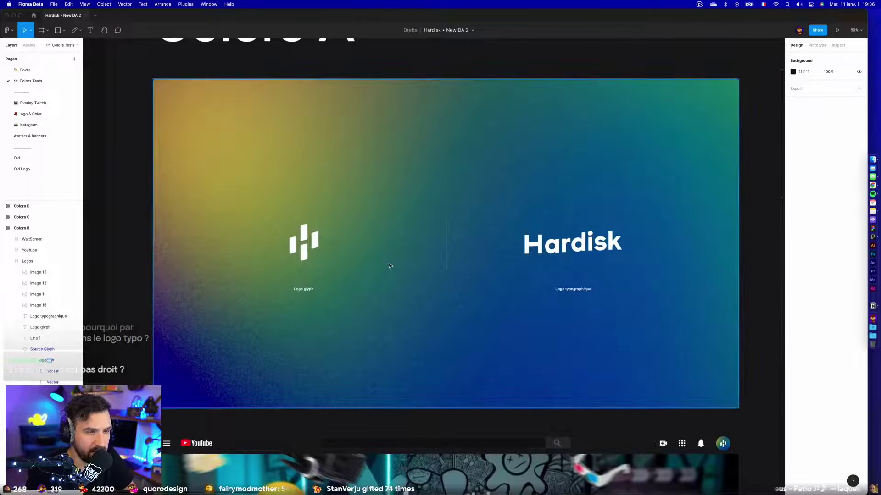
scroll(428, 307, down, 8)
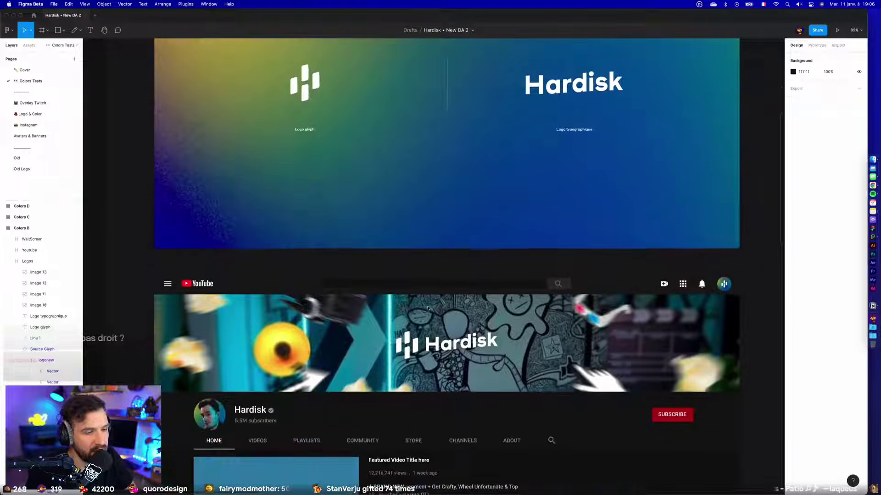
scroll(403, 350, up, 5)
scroll(403, 350, down, 5)
scroll(403, 282, up, 2)
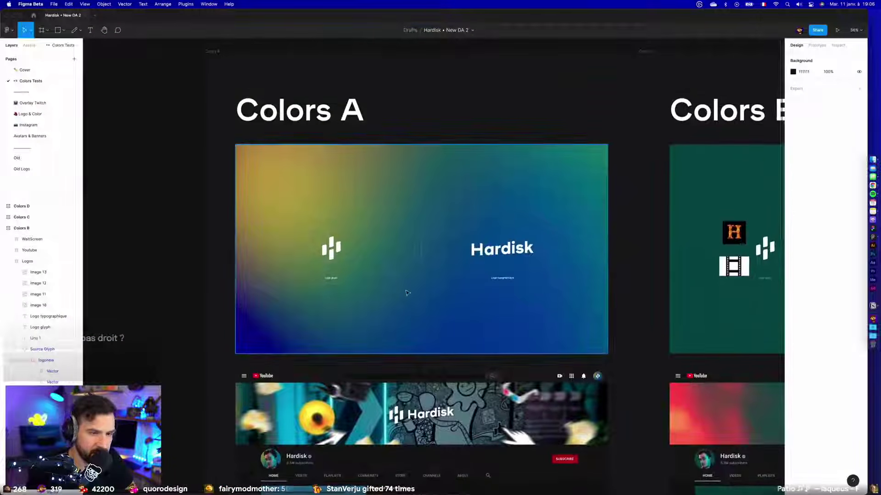
scroll(403, 283, up, 1)
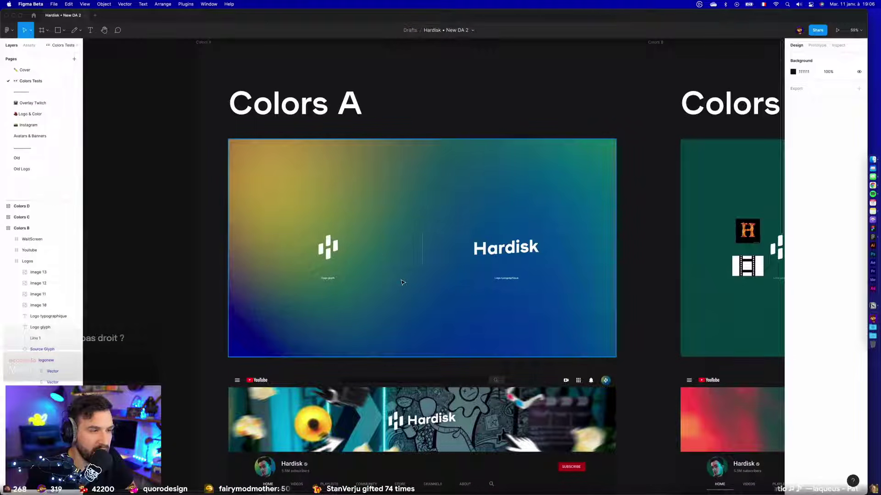
scroll(374, 255, up, 4)
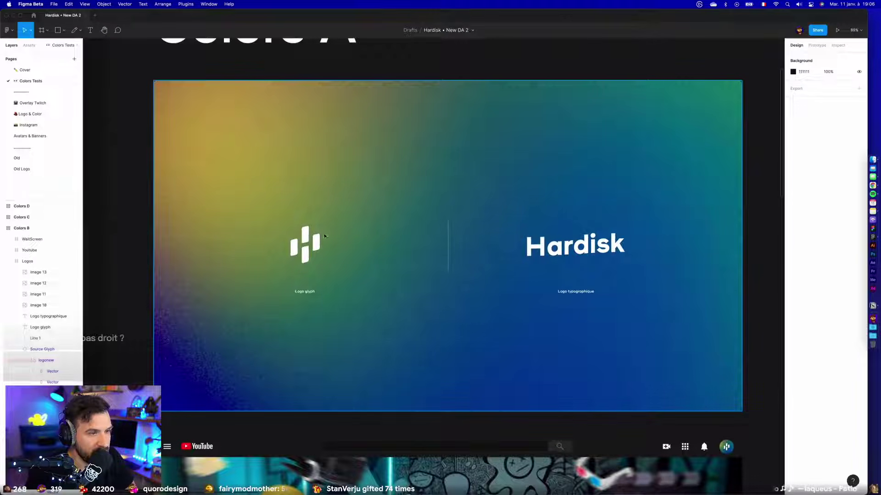
scroll(437, 127, down, 5)
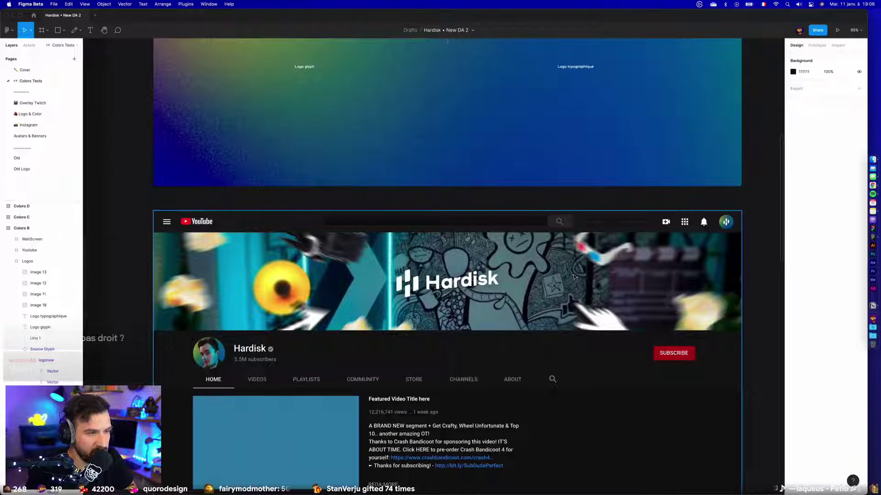
scroll(433, 271, up, 4)
scroll(619, 309, down, 5)
scroll(516, 192, up, 2)
scroll(515, 192, up, 4)
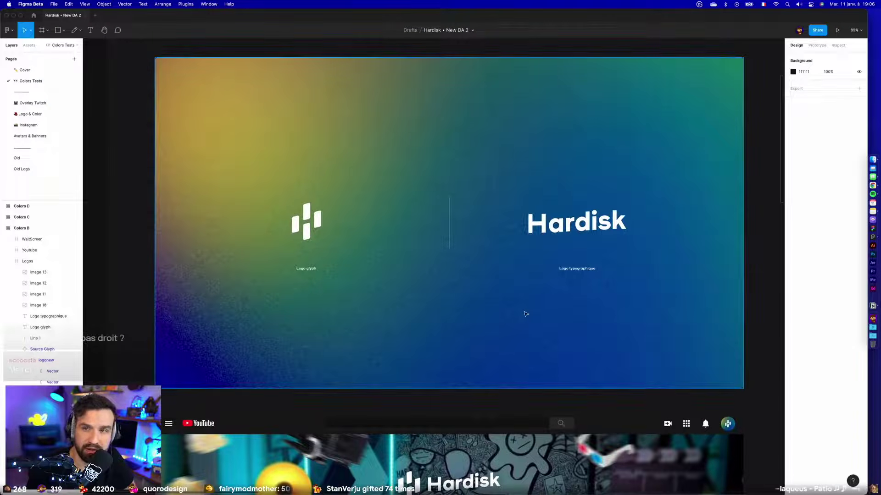
scroll(527, 316, down, 6)
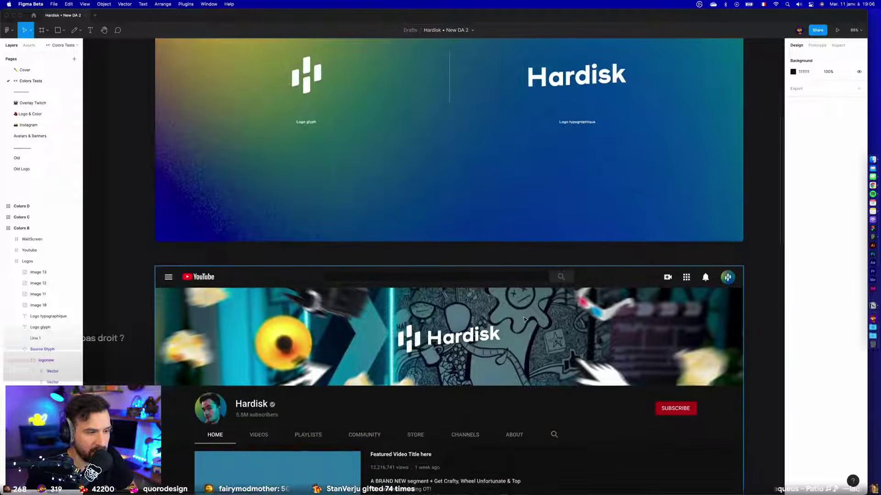
Examine the Colors A board's YouTube channel mockup, its profile picture and the "Le live va commencer" waiting screen.
scroll(199, 268, up, 3)
scroll(199, 268, up, 2)
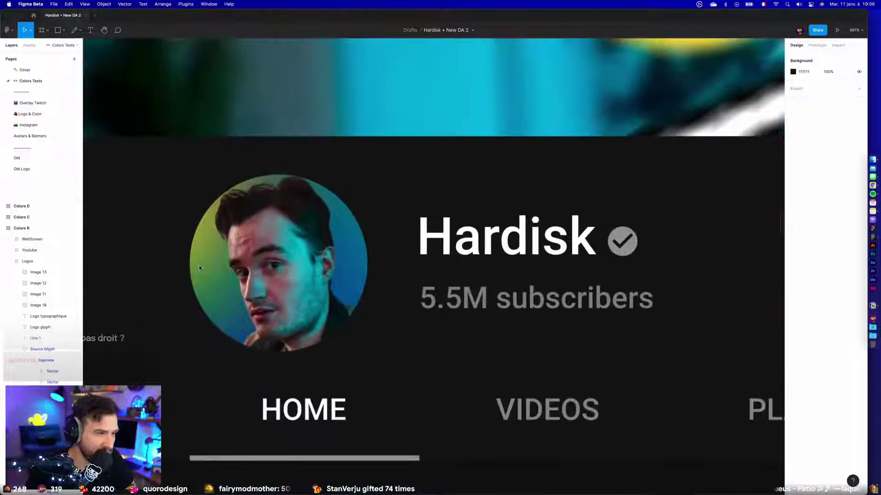
scroll(275, 284, down, 6)
scroll(327, 298, up, 2)
scroll(327, 297, down, 5)
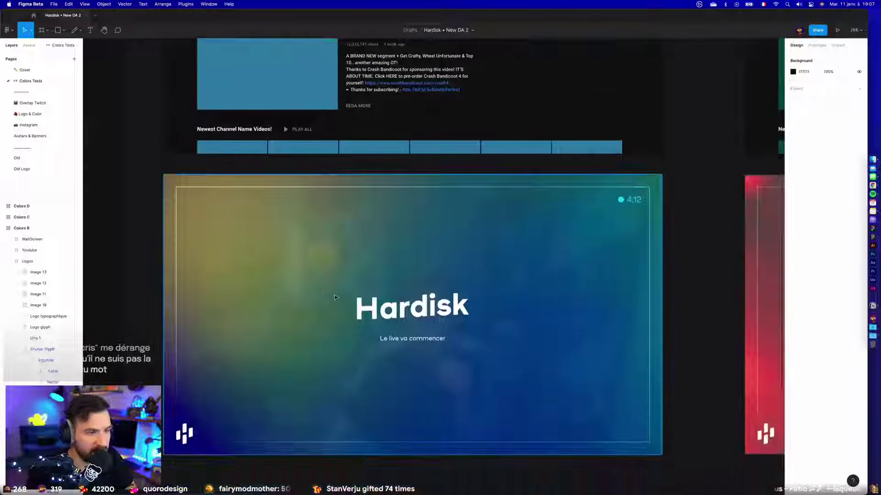
scroll(384, 351, down, 3)
scroll(383, 351, down, 2)
scroll(384, 351, up, 5)
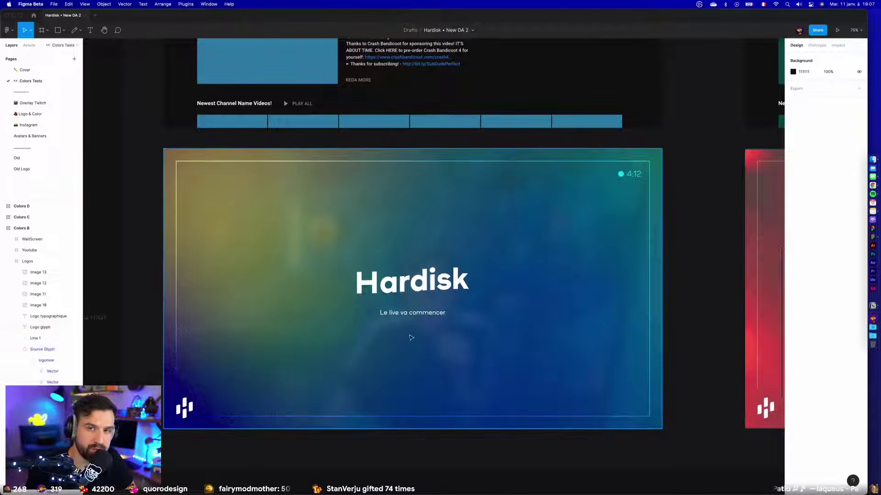
scroll(408, 339, right, 1)
scroll(412, 336, up, 2)
scroll(412, 335, up, 10)
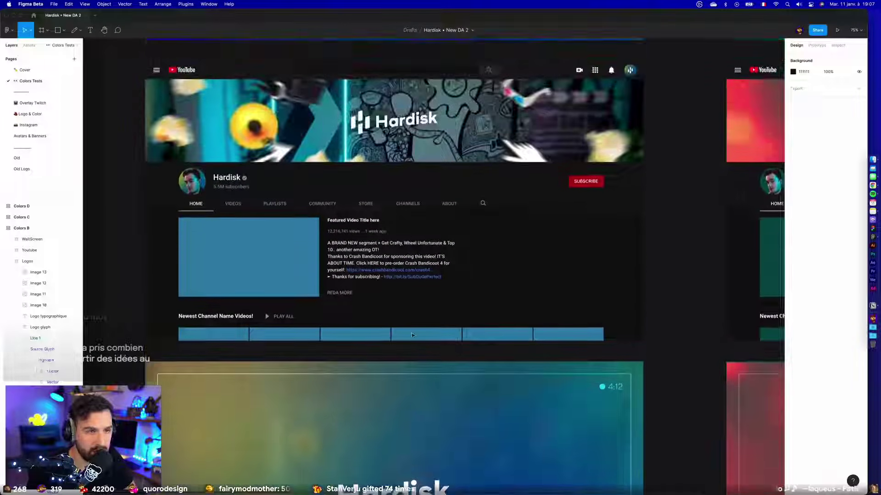
Examine the Colors B board in green and red across its logos, YouTube channel mockup and waiting screen.
scroll(334, 252, right, 8)
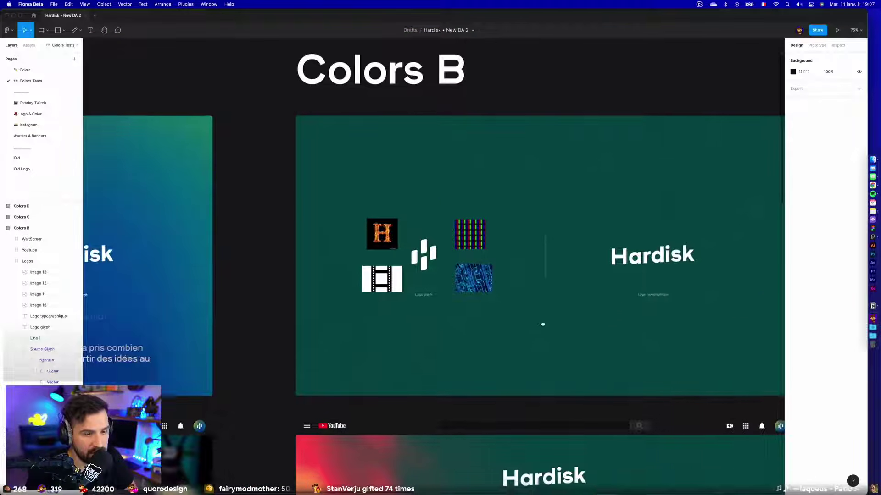
scroll(547, 331, down, 5)
scroll(546, 330, right, 2)
scroll(531, 248, up, 3)
scroll(531, 248, down, 6)
scroll(515, 110, right, 1)
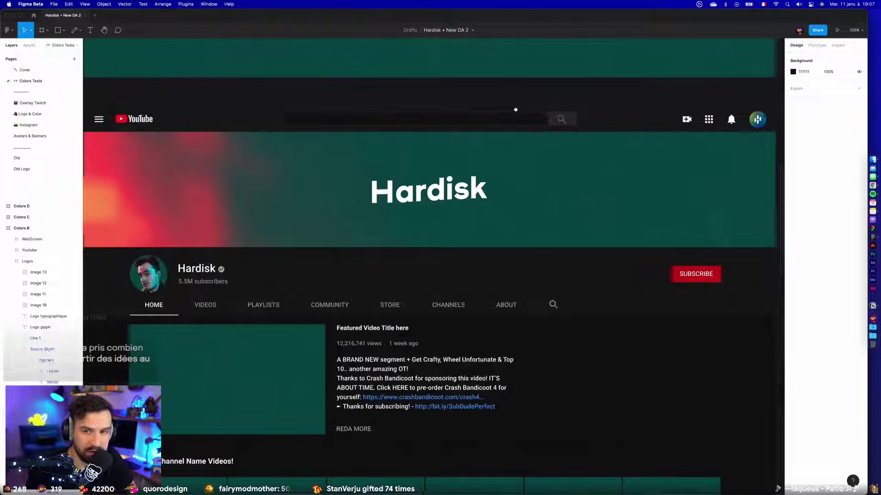
scroll(507, 142, down, 3)
scroll(477, 183, down, 1)
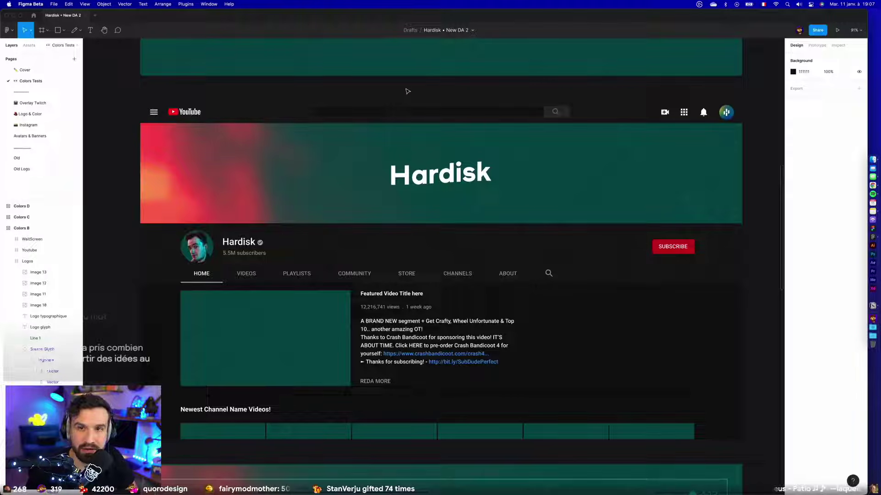
scroll(389, 105, down, 10)
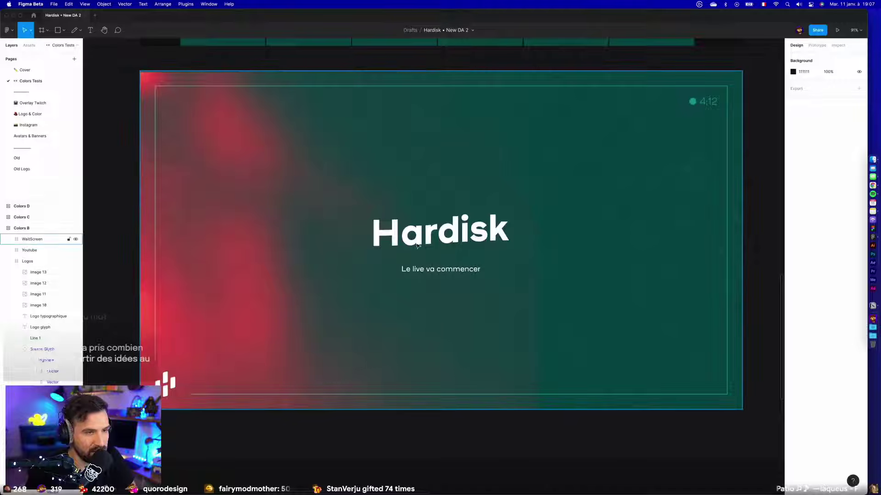
scroll(316, 350, up, 3)
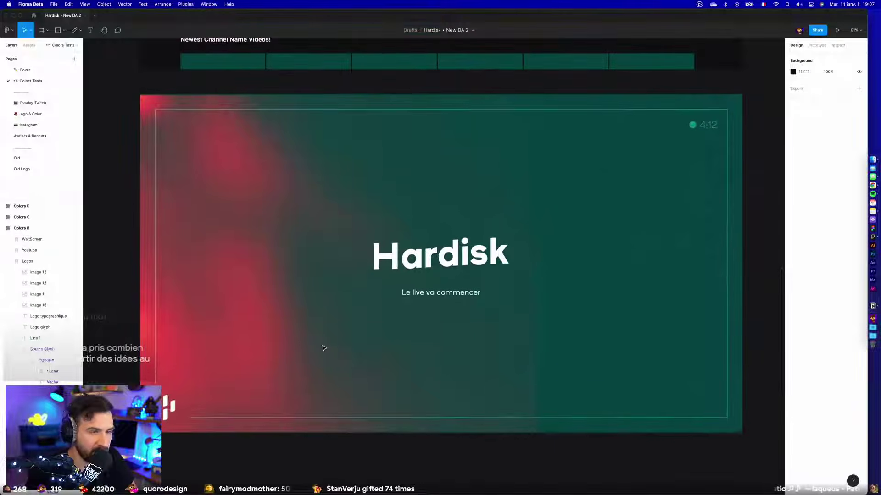
scroll(323, 349, up, 3)
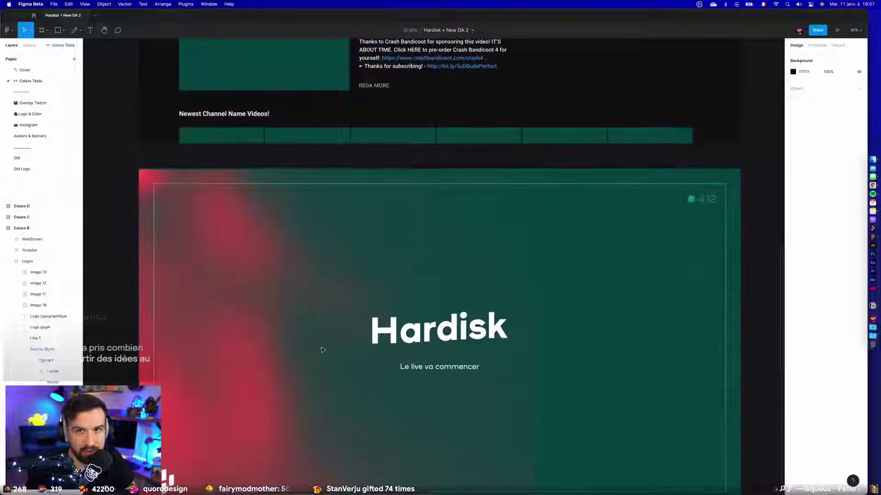
scroll(322, 349, up, 14)
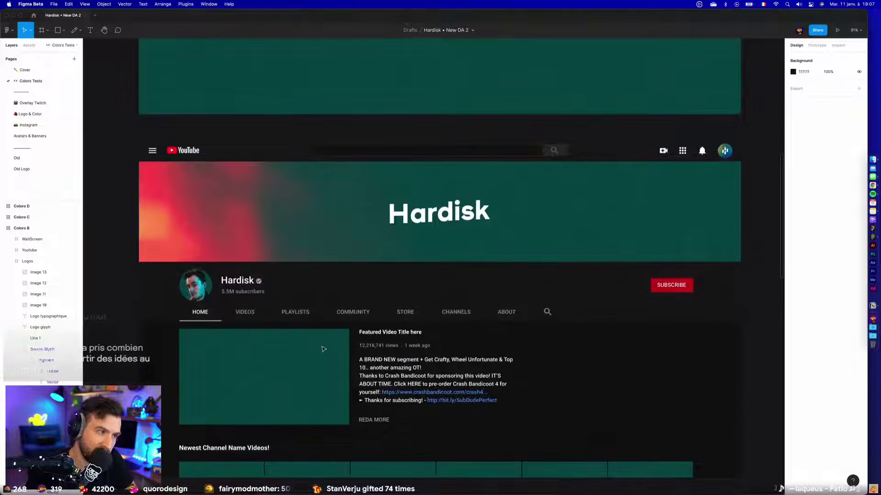
scroll(323, 349, up, 10)
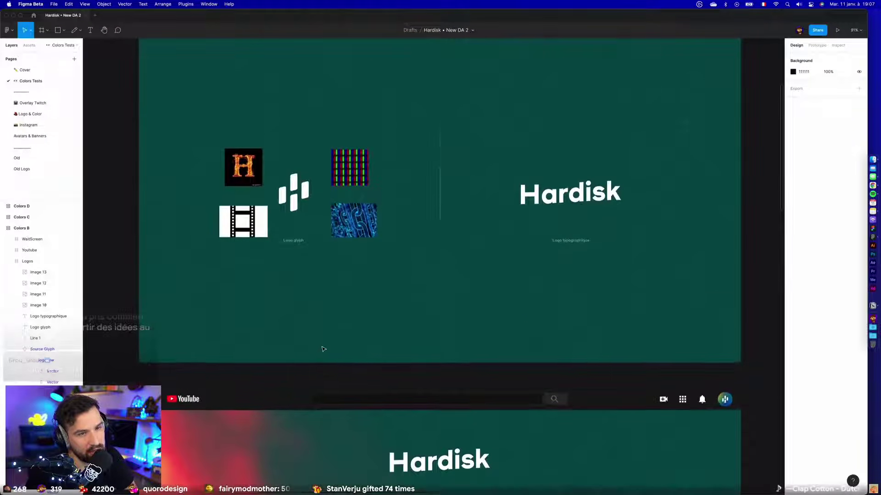
scroll(521, 184, up, 15)
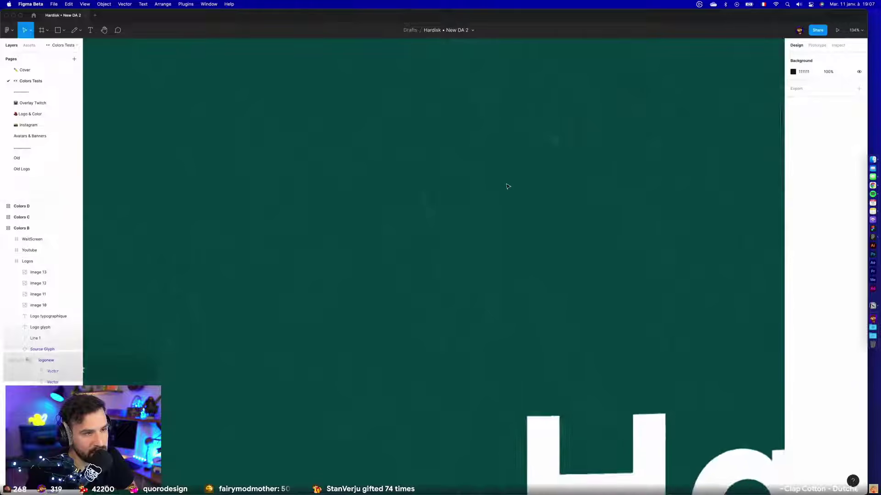
scroll(478, 200, down, 18)
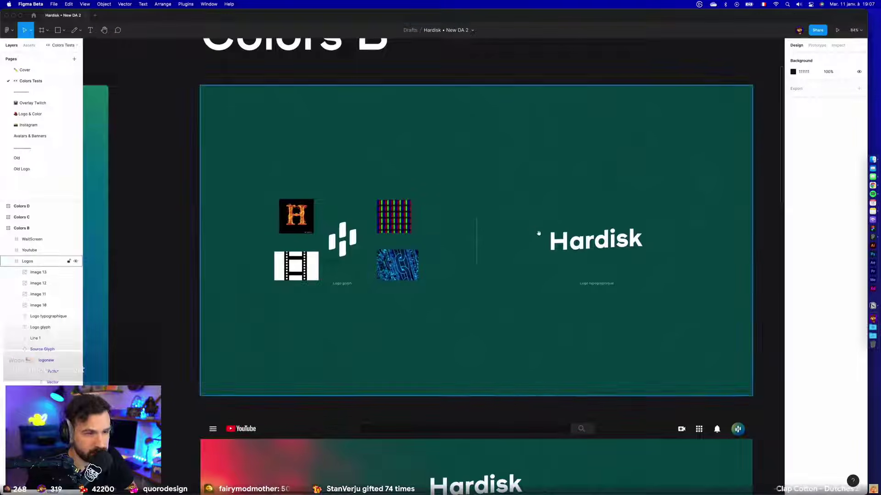
scroll(419, 264, up, 2)
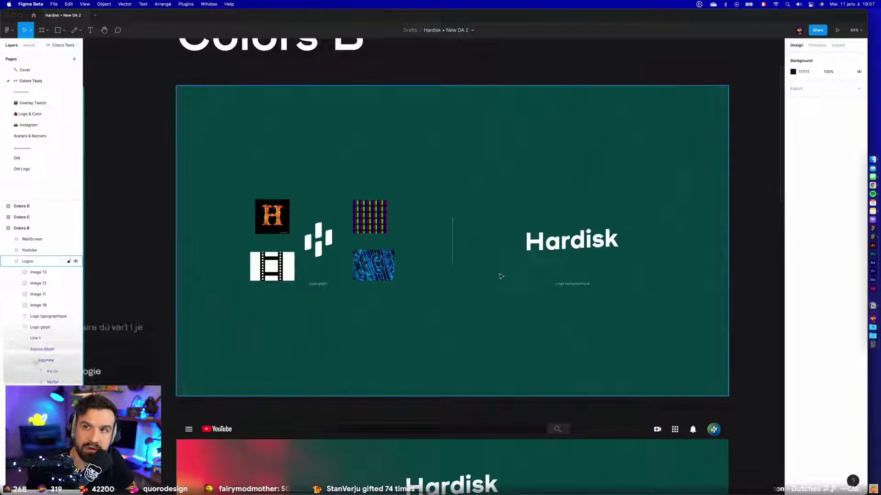
Try drawing a freehand line along the slanted baseline of the Colors B typographic logo, and undo it.
scroll(580, 255, up, 10)
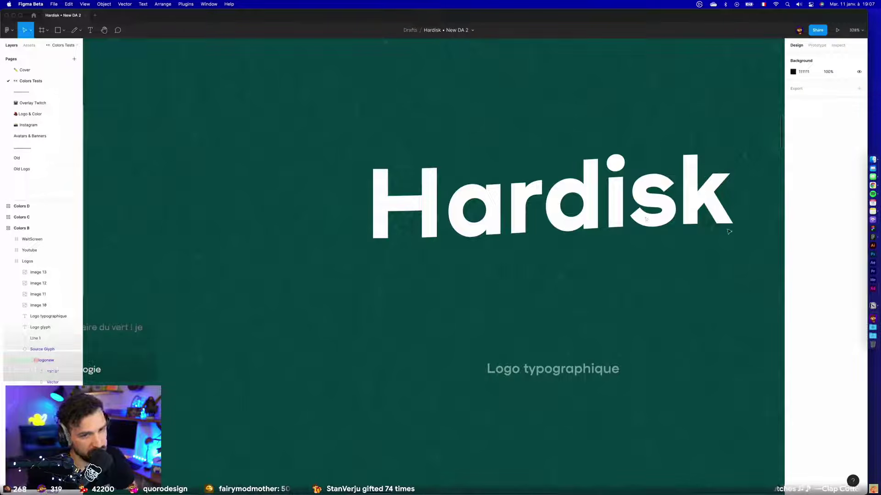
click(74, 30)
drag(372, 241, 779, 220)
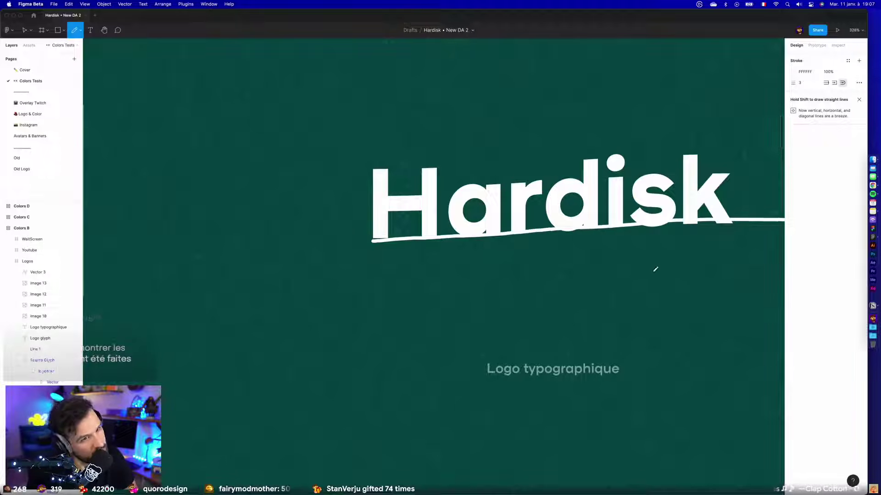
key(ctrl+z)
scroll(415, 227, down, 3)
key(v)
Inspect the typographic logo and the green Logos frame on the Colors B board, leaving nothing selected.
scroll(494, 216, down, 3)
click(495, 219)
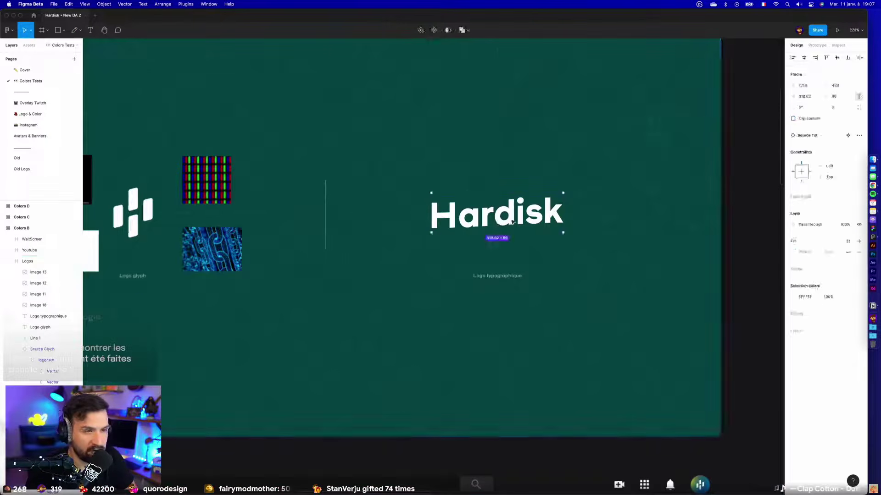
click(604, 258)
scroll(601, 257, down, 4)
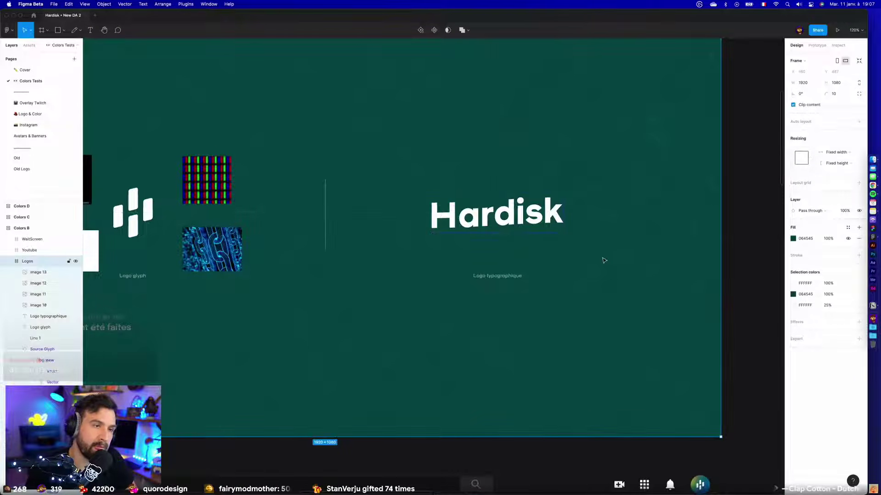
click(491, 231)
click(472, 288)
scroll(469, 288, right, 2)
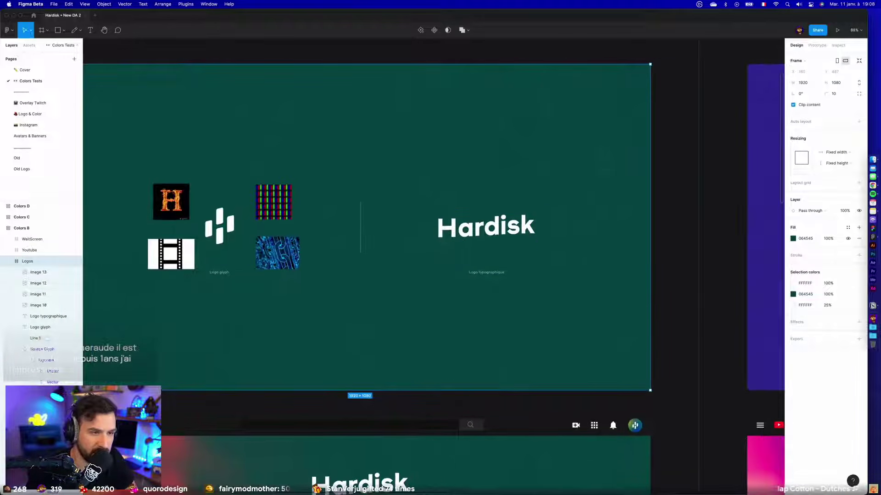
scroll(469, 288, down, 3)
scroll(505, 285, right, 5)
click(536, 234)
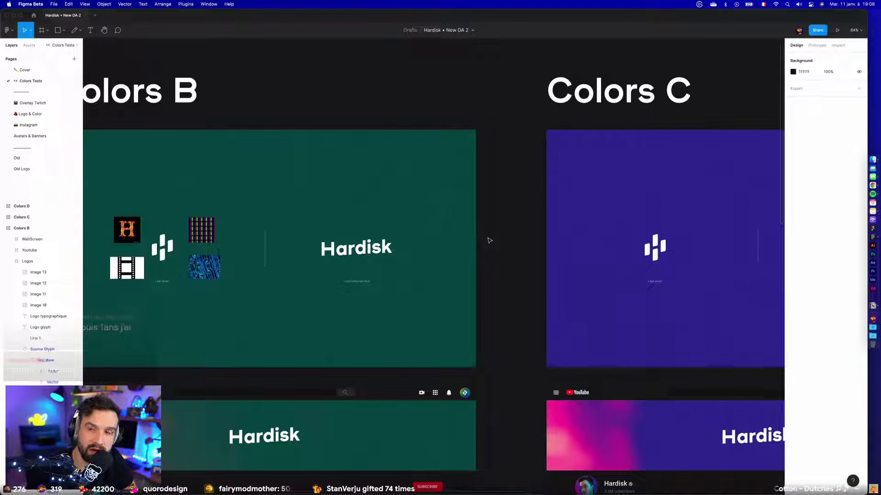
Examine the Colors C board, comparing the slant of its glyph with that of the Hardisk typographic logo.
scroll(489, 241, right, 7)
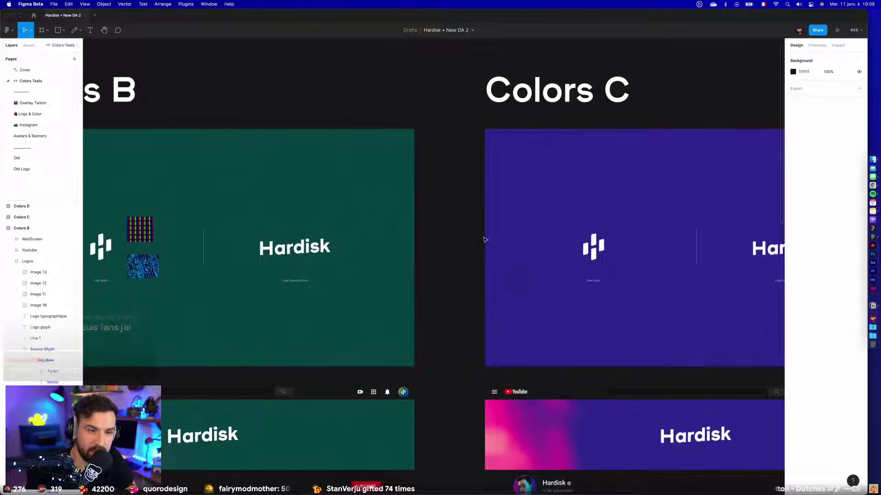
scroll(480, 241, right, 7)
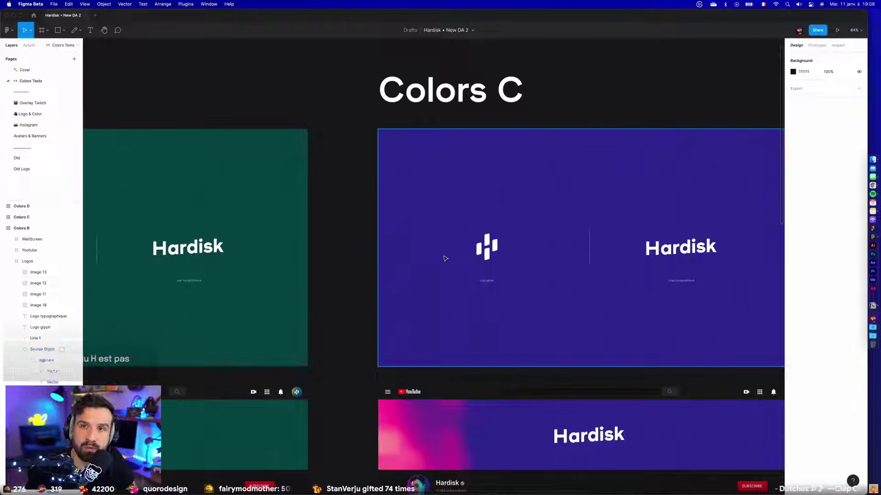
scroll(463, 257, right, 5)
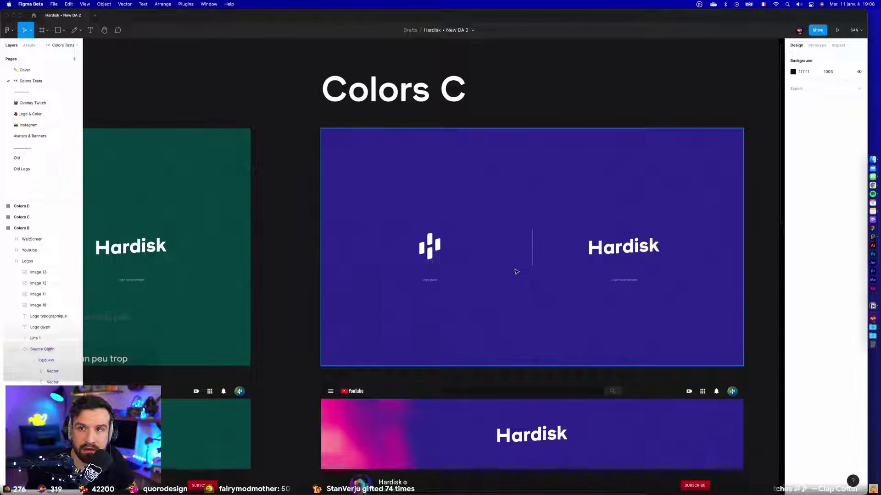
scroll(601, 266, up, 8)
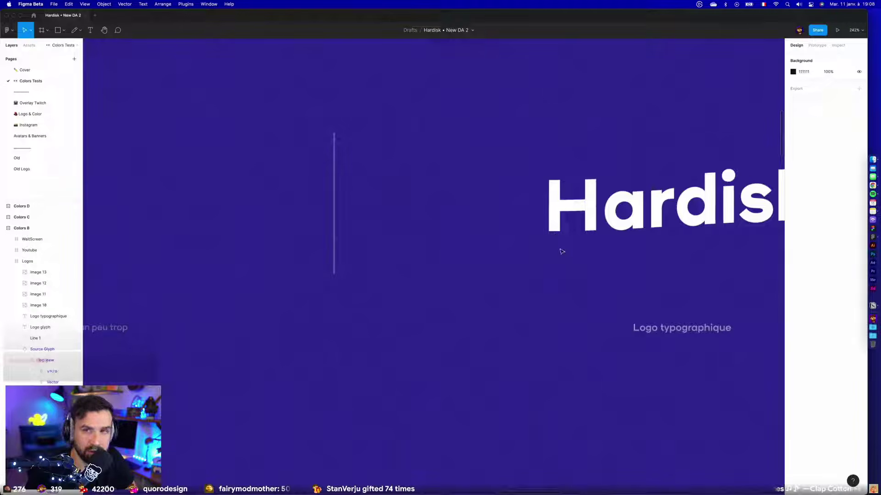
scroll(561, 251, down, 10)
drag(331, 298, 385, 294)
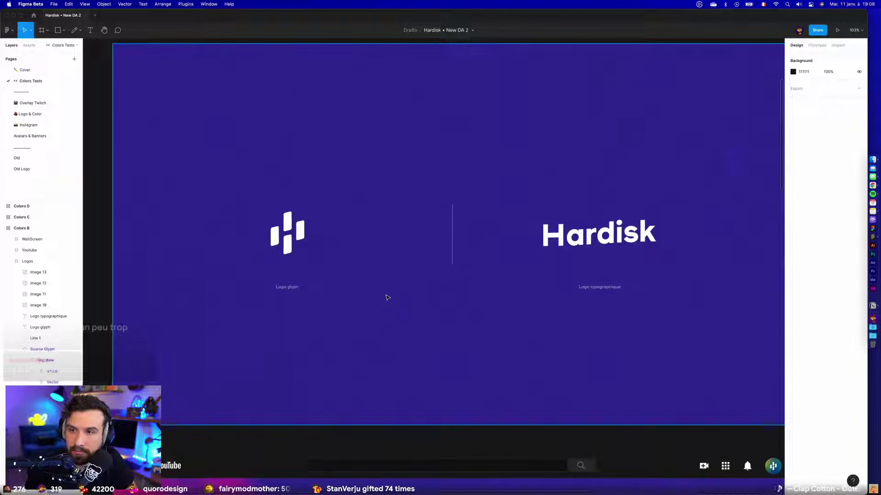
scroll(536, 248, up, 7)
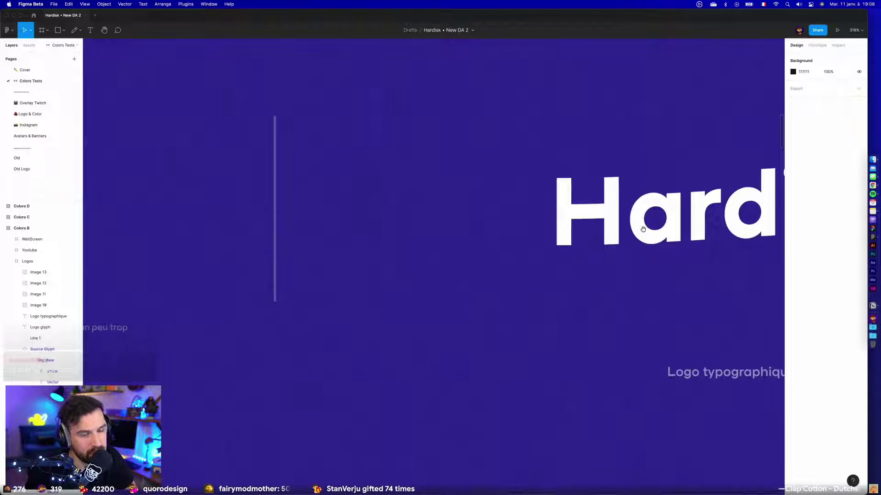
scroll(542, 239, right, 3)
scroll(505, 290, down, 10)
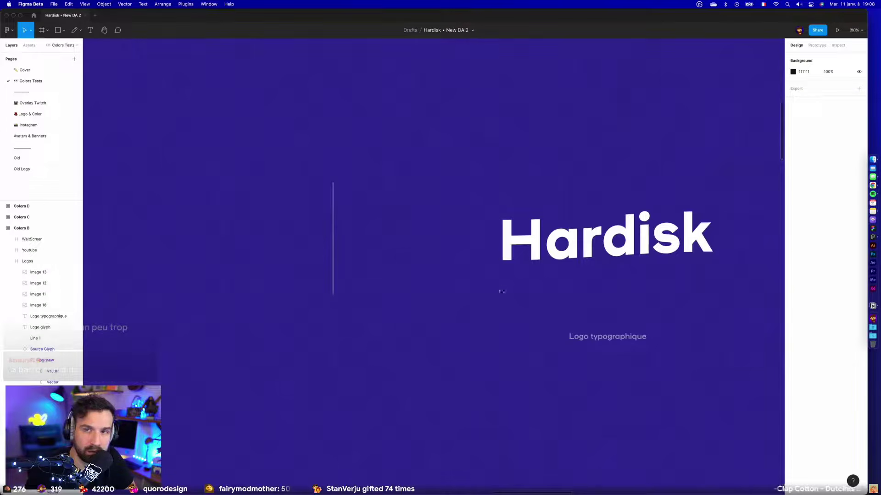
scroll(486, 300, down, 1)
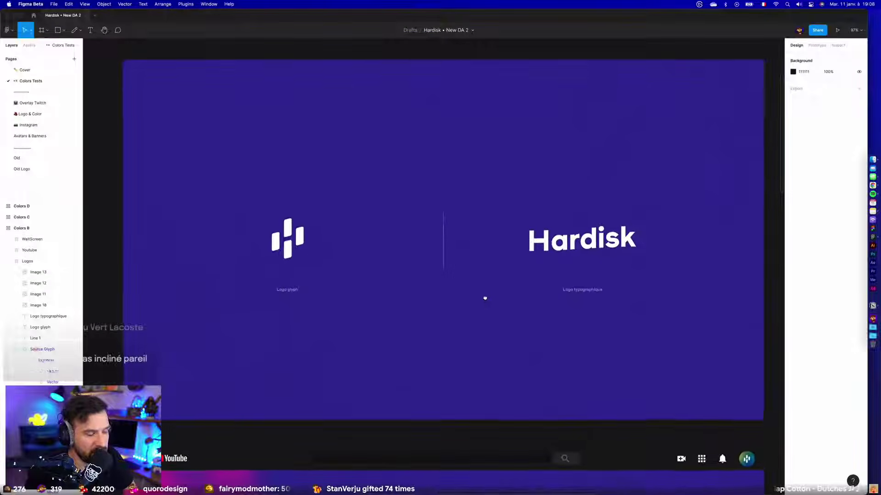
scroll(453, 351, up, 1)
scroll(455, 352, down, 1)
scroll(455, 352, down, 1)
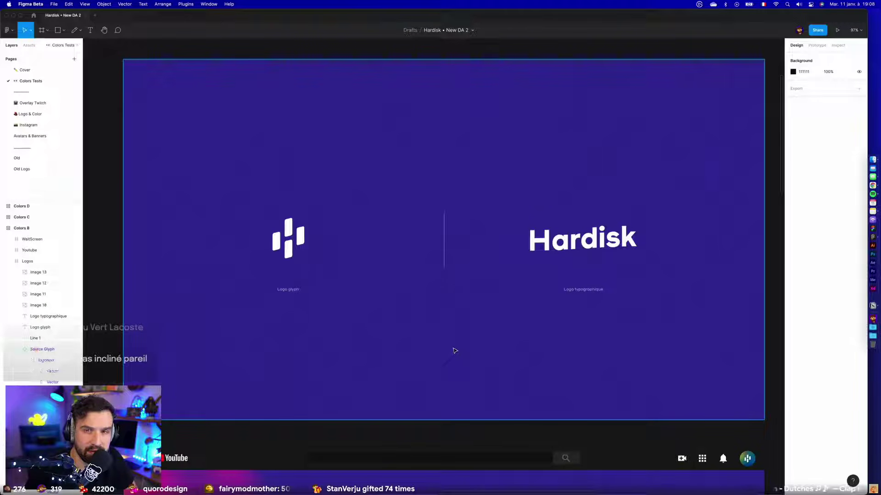
ctrl+scroll(454, 351, up, 5)
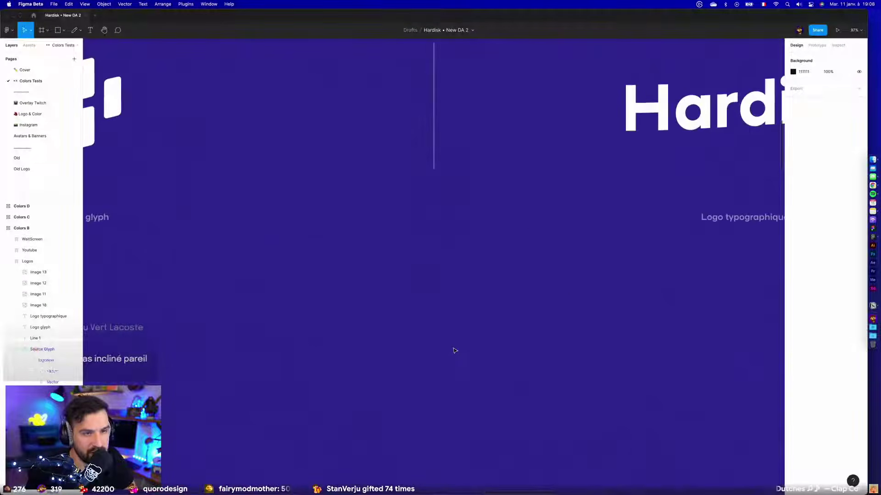
scroll(329, 293, right, 5)
scroll(329, 293, up, 2)
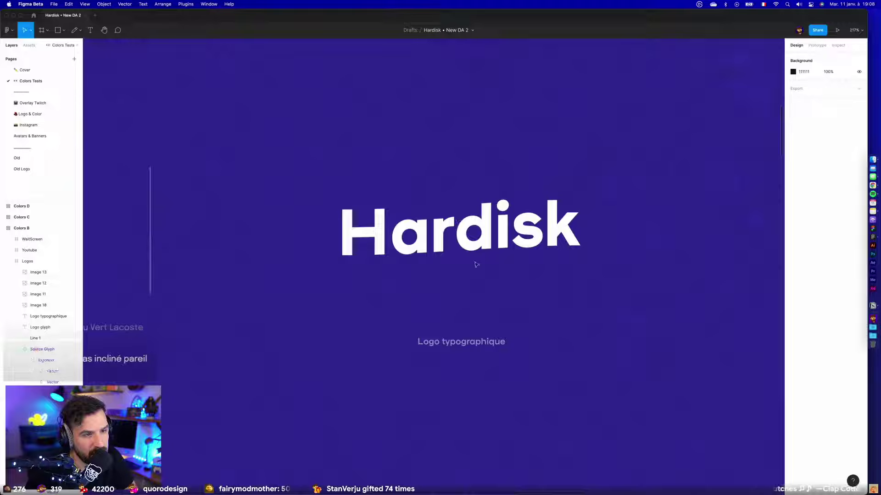
ctrl+scroll(427, 260, down, 10)
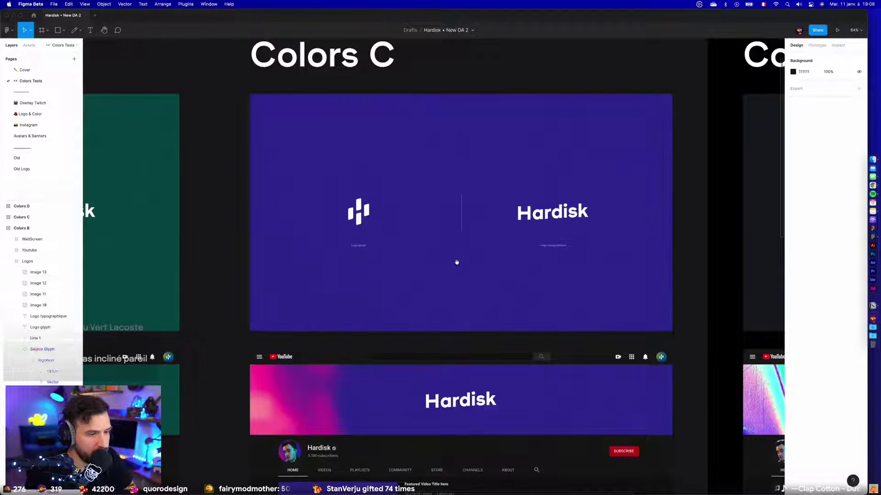
Review the Colors C waiting screen and YouTube mockup, and select the pink gradient image on the channel banner.
scroll(454, 261, down, 10)
scroll(402, 202, down, 3)
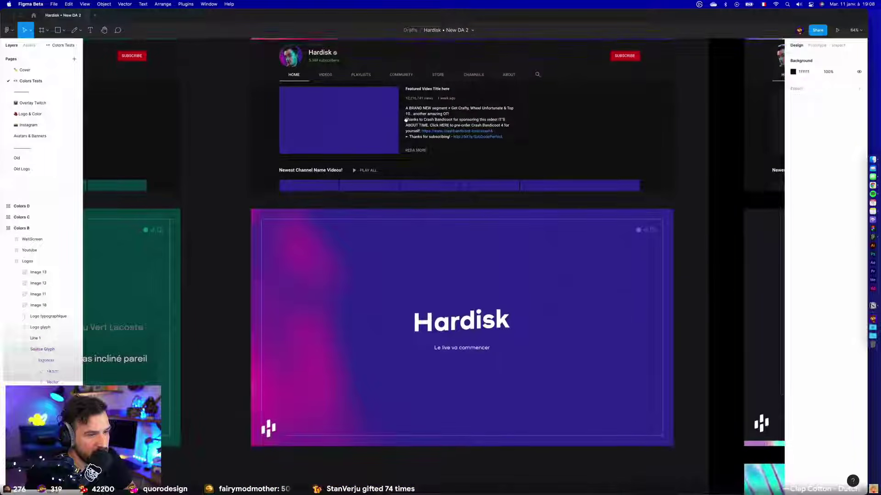
scroll(376, 253, up, 5)
ctrl+scroll(345, 298, up, 5)
click(345, 303)
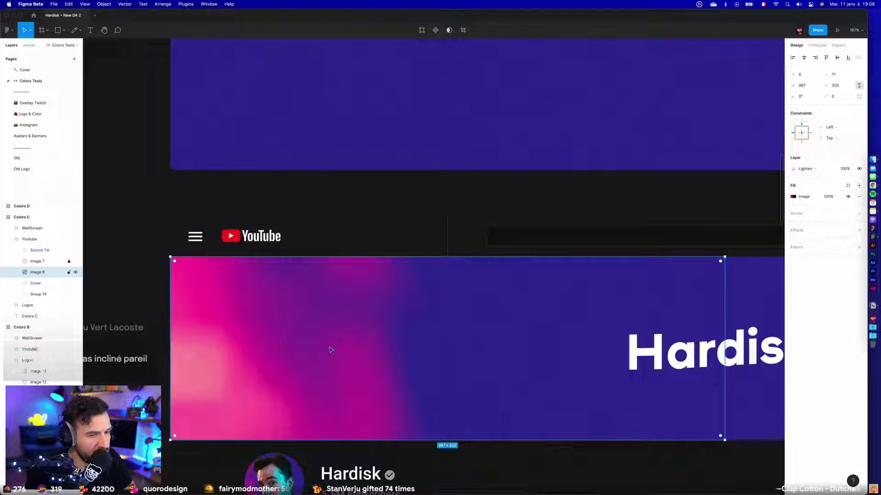
Clear the selection of the banner gradient and review the Colors C YouTube mockup down to its waiting screen.
scroll(330, 350, down, 6)
ctrl+scroll(458, 248, down, 5)
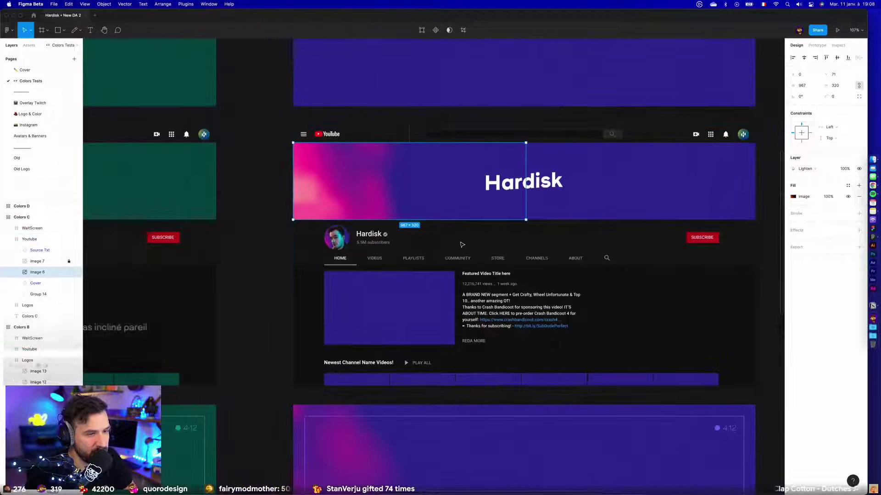
click(270, 334)
scroll(264, 169, down, 4)
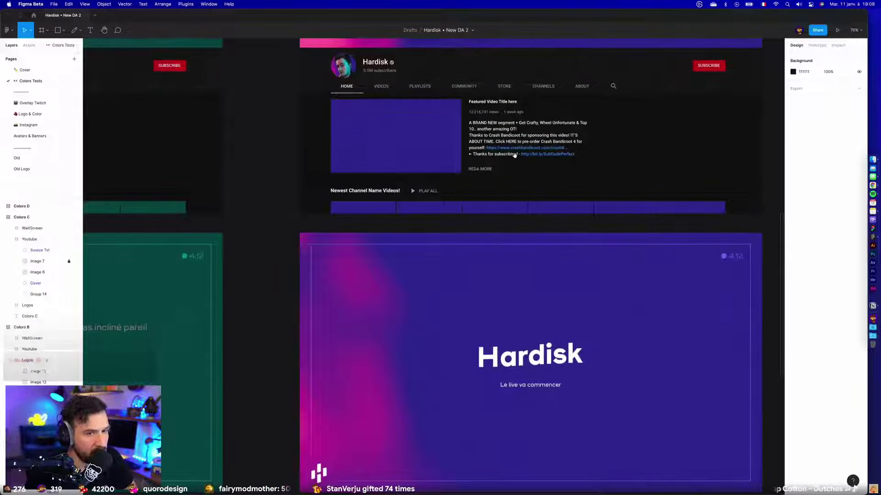
Examine the glyph and typographic logos on the dark Logos frame of the Colors D board.
scroll(514, 155, up, 12)
scroll(594, 164, right, 3)
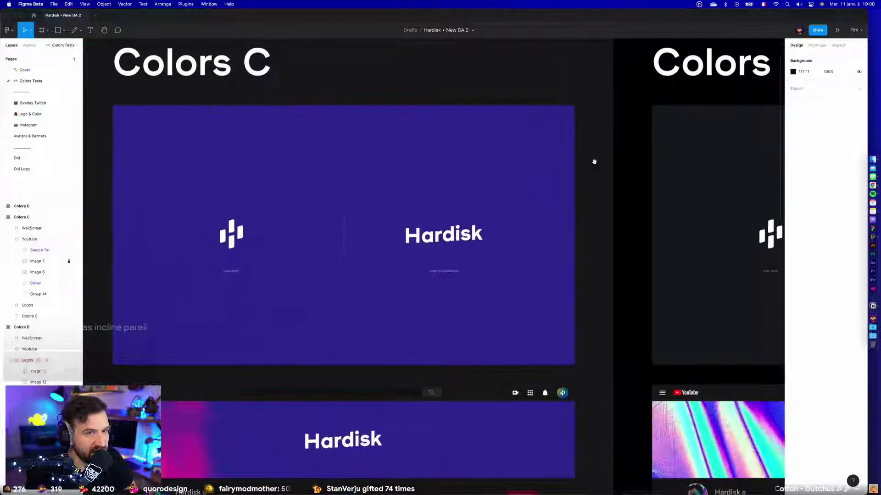
scroll(594, 163, right, 8)
scroll(454, 228, up, 2)
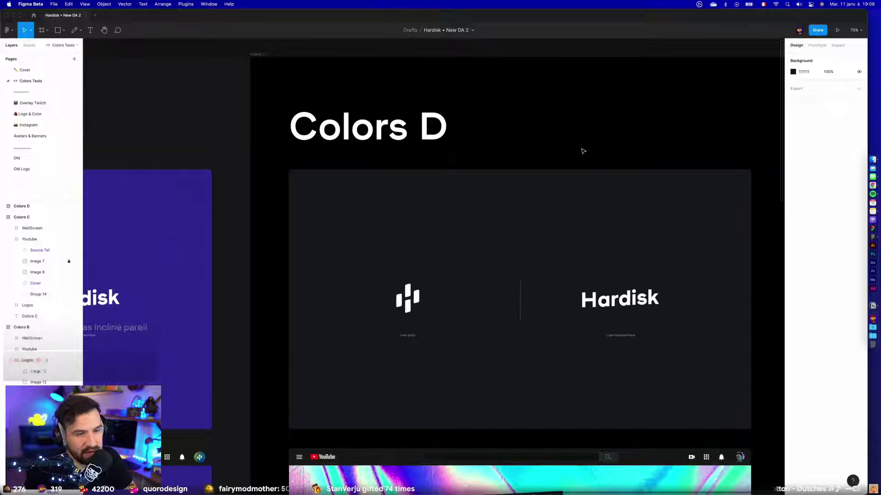
scroll(583, 151, right, 2)
scroll(583, 151, down, 1)
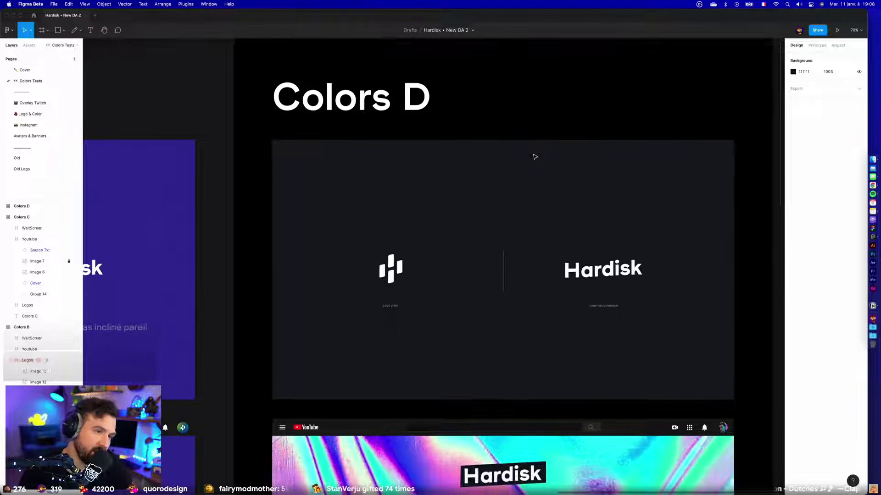
scroll(533, 156, right, 2)
scroll(534, 155, up, 3)
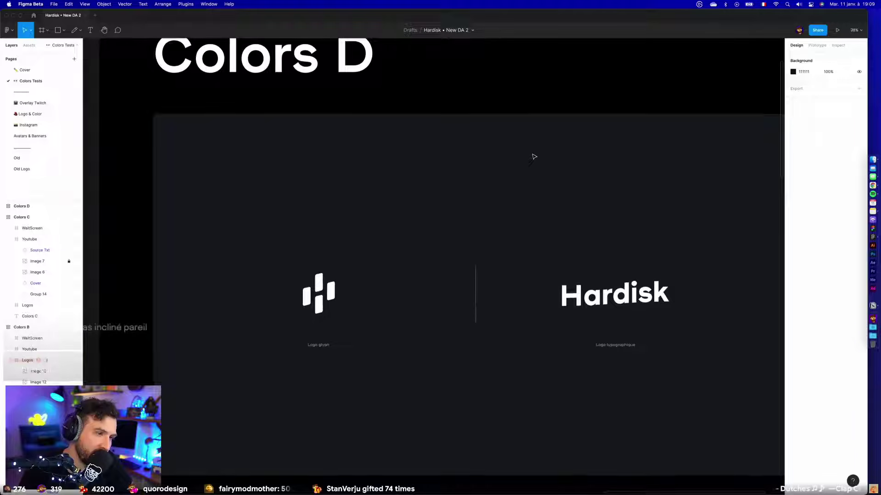
scroll(482, 143, right, 2)
scroll(482, 142, down, 1)
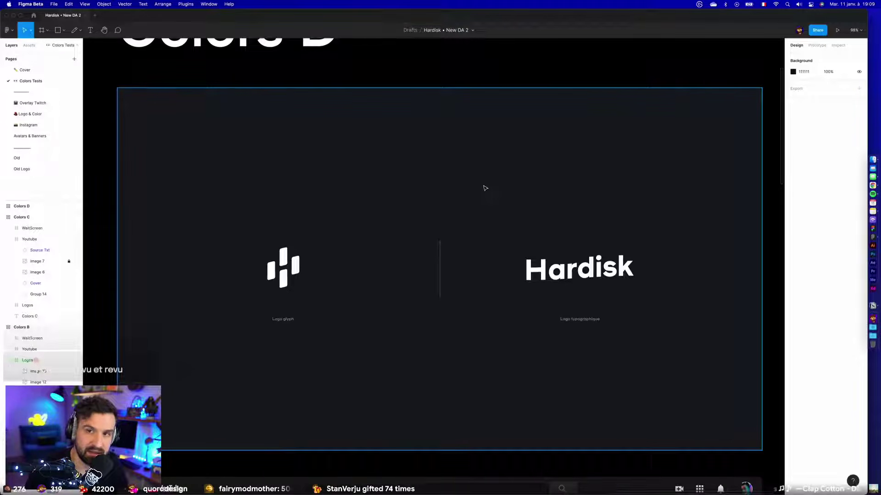
scroll(485, 188, down, 1)
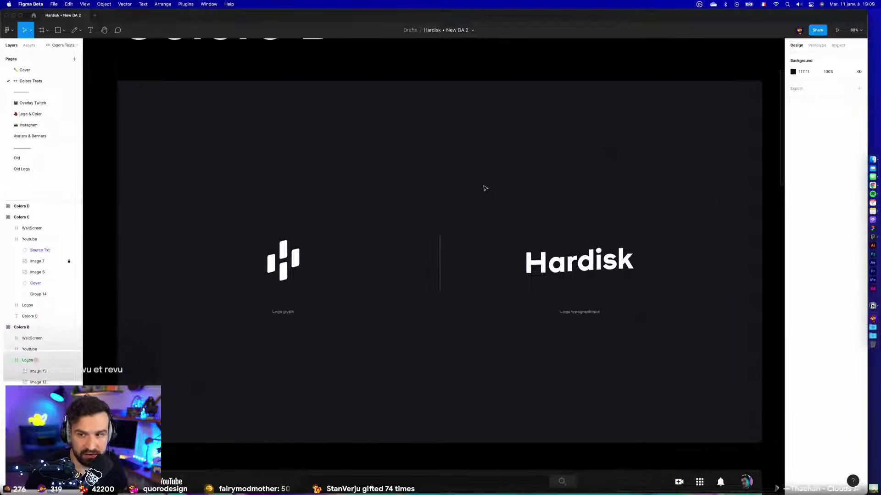
Review the Colors D YouTube mockup with its holographic banner, selecting the Youtube frame.
scroll(485, 188, down, 10)
scroll(486, 187, up, 3)
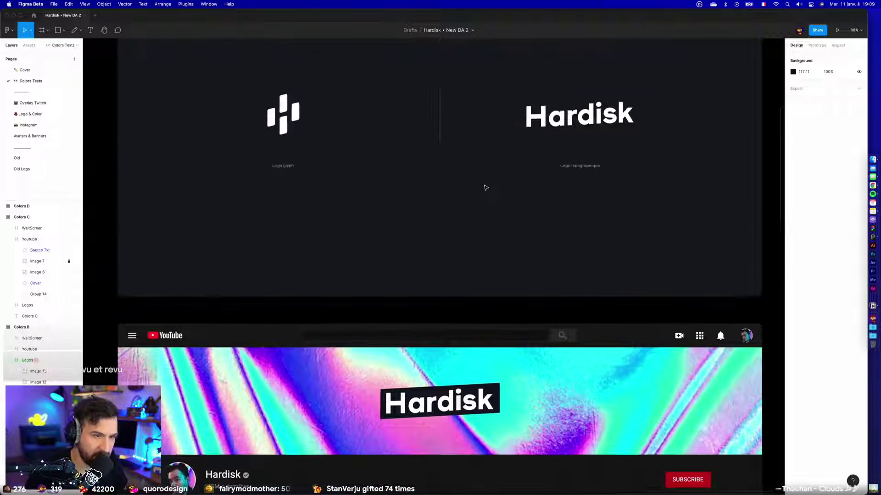
scroll(485, 188, up, 2)
scroll(490, 185, down, 8)
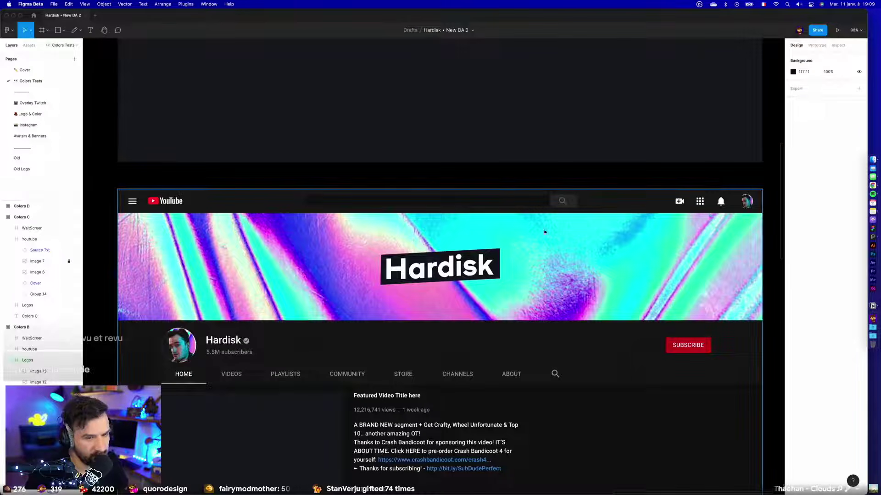
click(592, 244)
scroll(578, 220, down, 4)
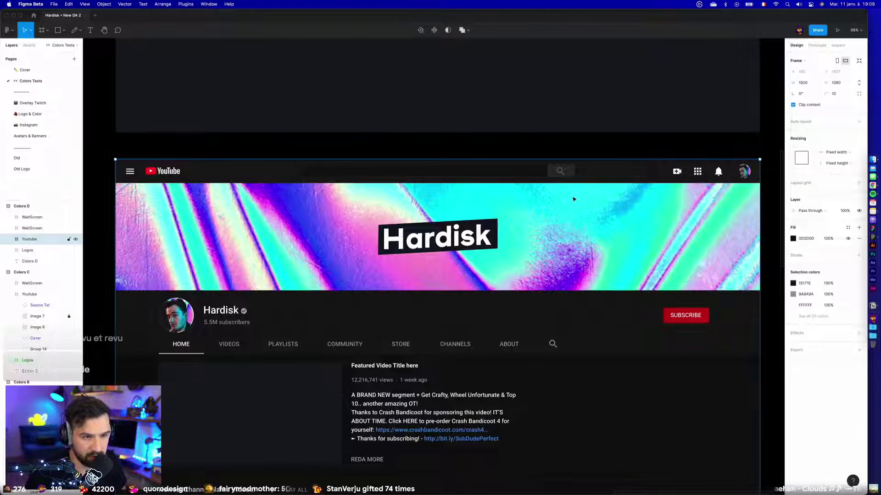
scroll(196, 227, down, 6)
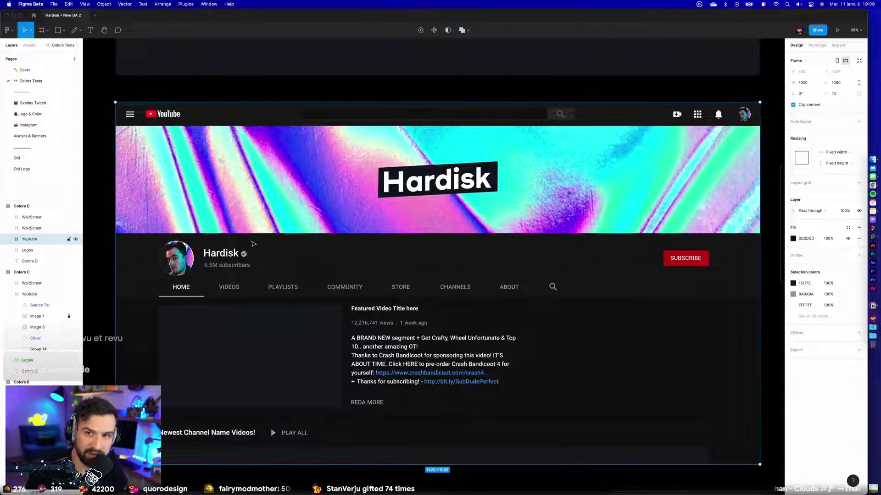
scroll(305, 234, down, 1)
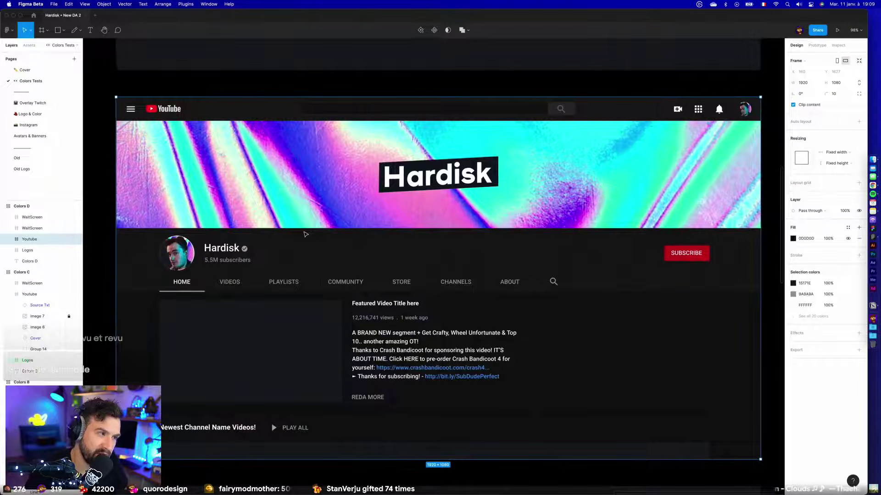
scroll(204, 236, left, 2)
scroll(207, 257, down, 10)
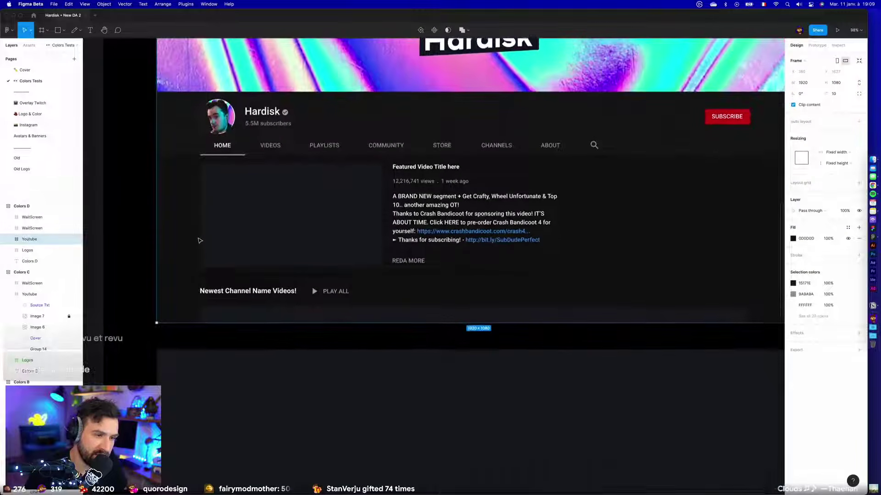
Deselect the Youtube frame and review the dark and holographic waiting screens on the Colors D board.
click(151, 291)
scroll(149, 288, down, 7)
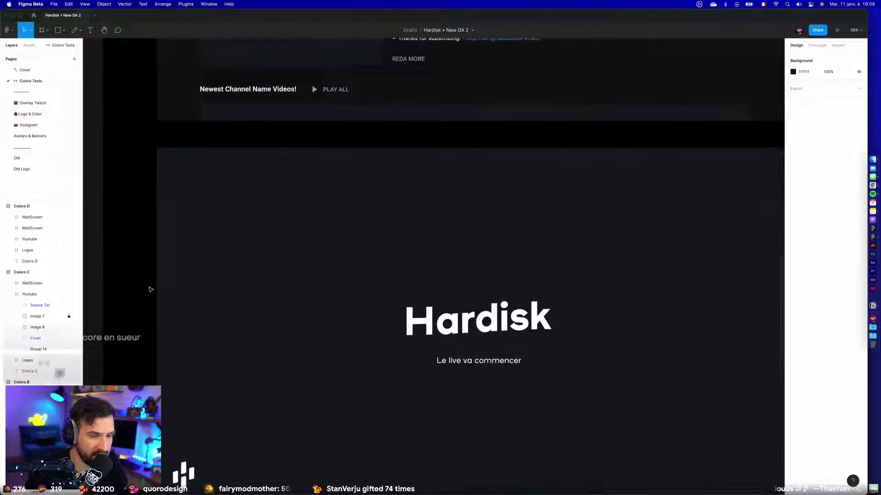
scroll(146, 287, down, 6)
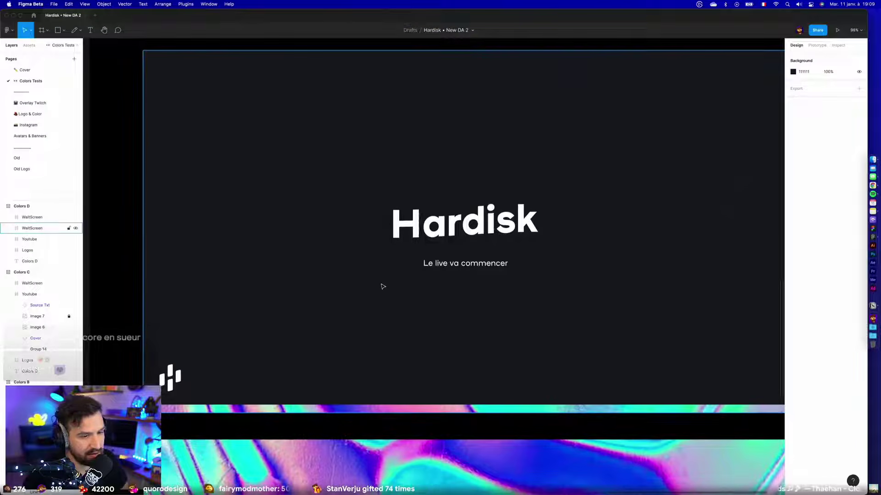
scroll(384, 287, down, 2)
ctrl+scroll(383, 286, down, 5)
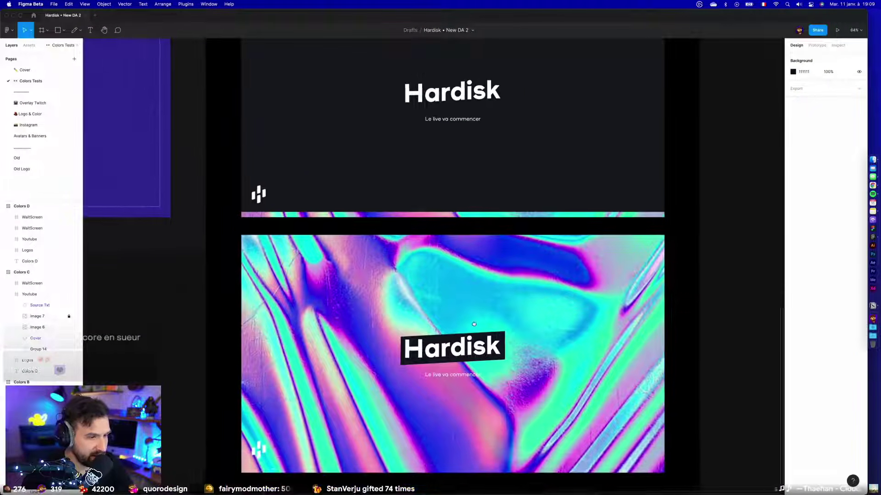
ctrl+scroll(467, 301, down, 5)
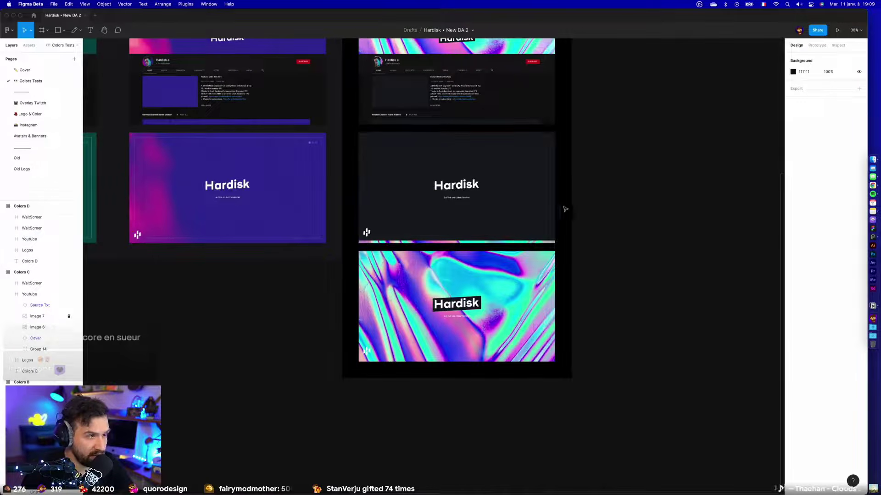
ctrl+scroll(559, 235, up, 2)
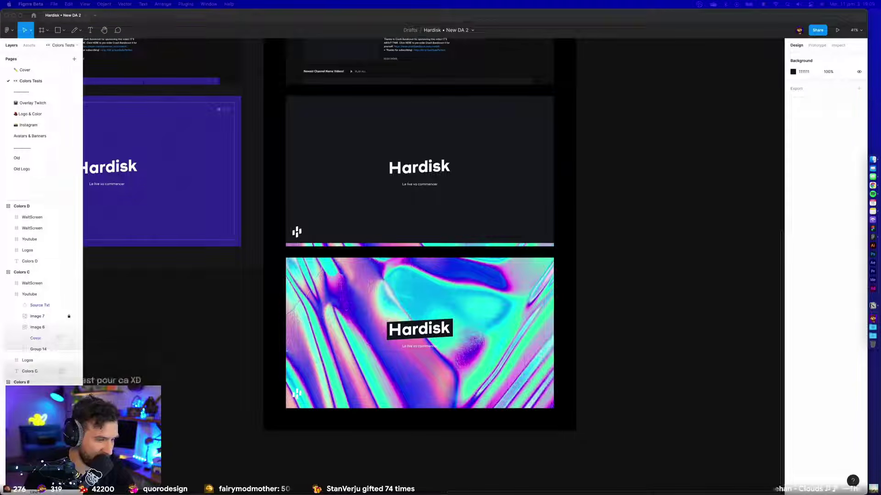
Switch to Chrome to view the Google image results for "iridescent" in a wider window, and close the tab.
key(super+Tab)
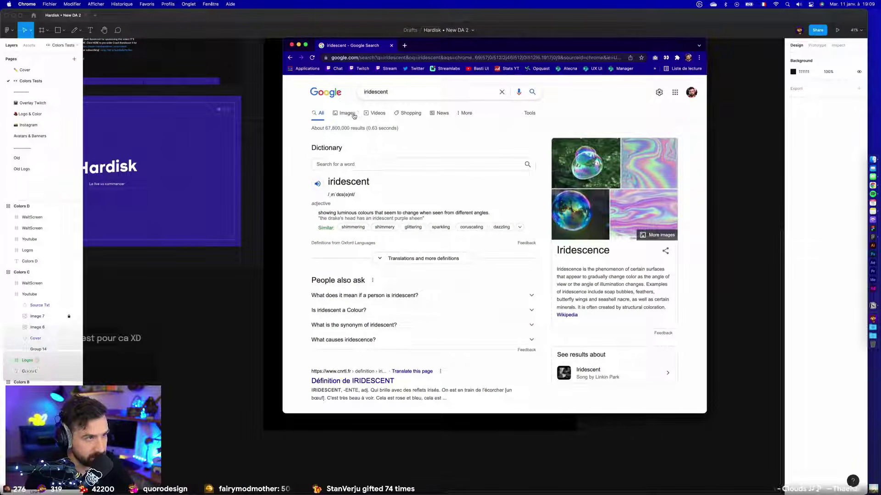
click(354, 115)
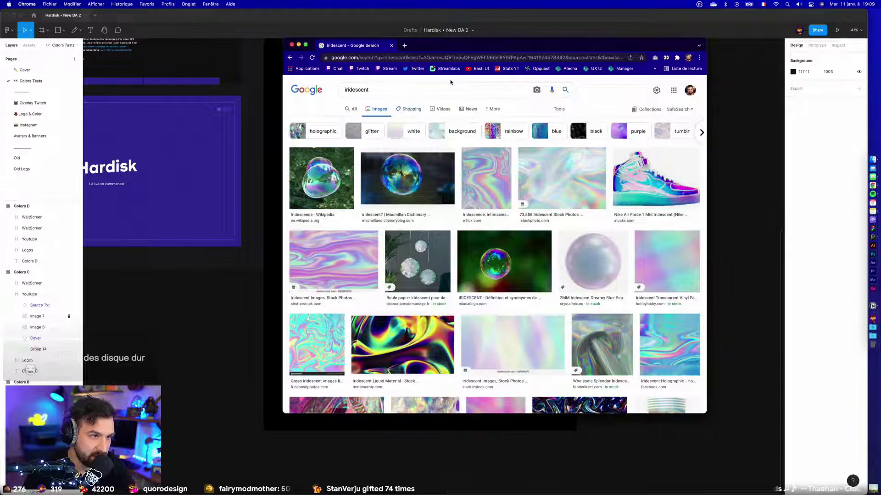
double_click(700, 44)
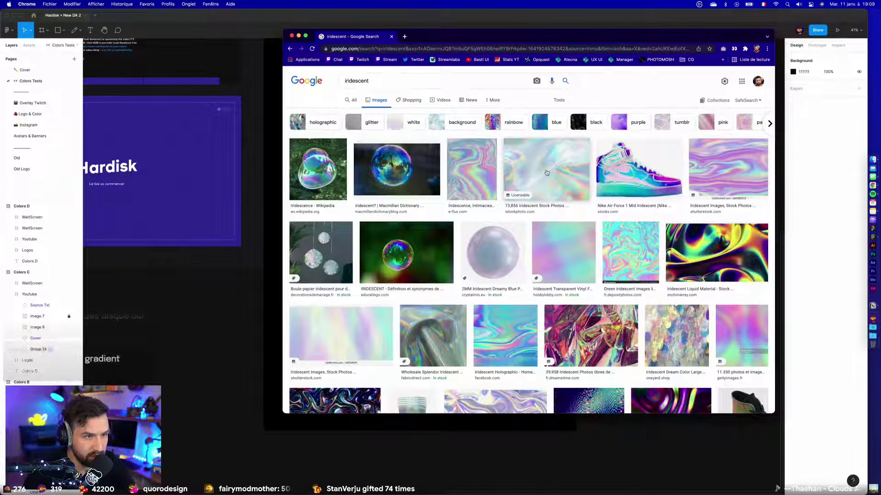
scroll(545, 176, up, 5)
scroll(545, 183, down, 5)
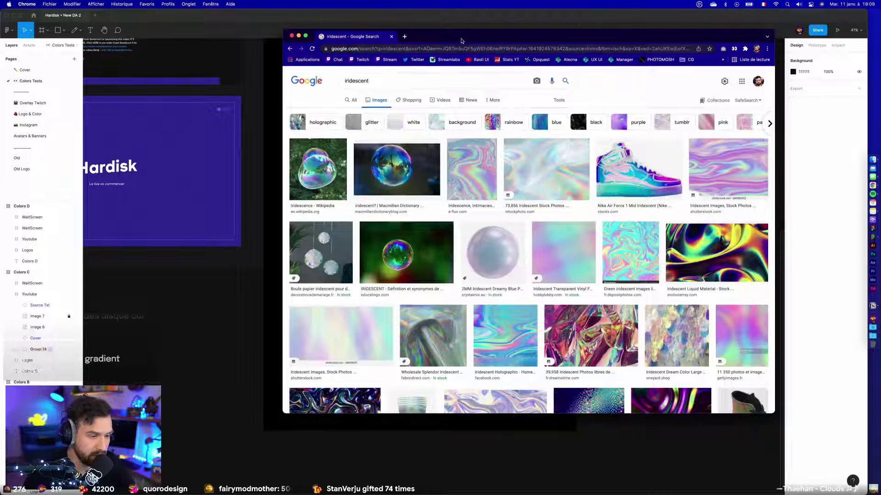
key(super+w)
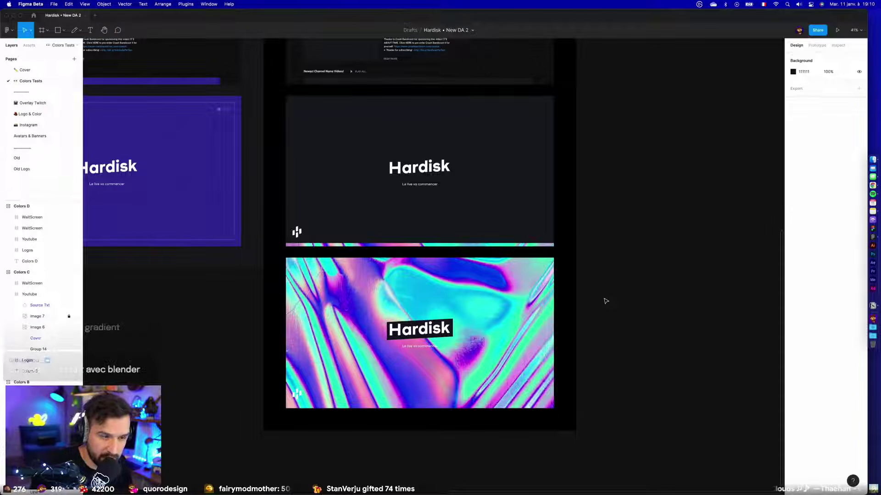
Select the holographic background of the Colors D waiting screen, clear the selection, and compare it with the other color boards.
click(503, 292)
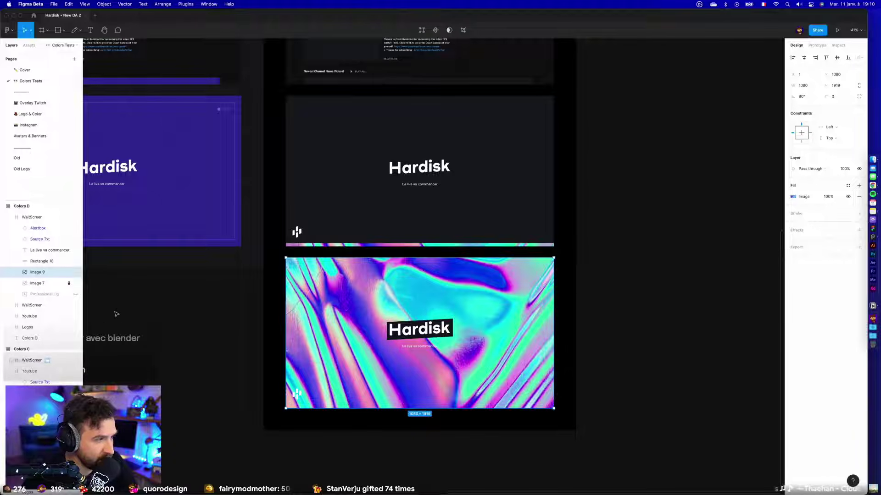
click(146, 315)
scroll(145, 315, down, 3)
drag(188, 321, 417, 419)
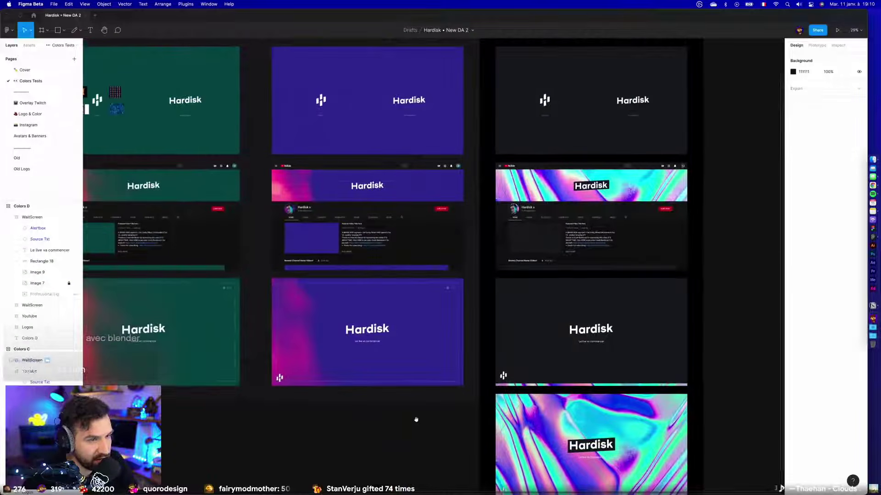
scroll(412, 419, down, 2)
drag(280, 413, 395, 424)
scroll(394, 424, up, 3)
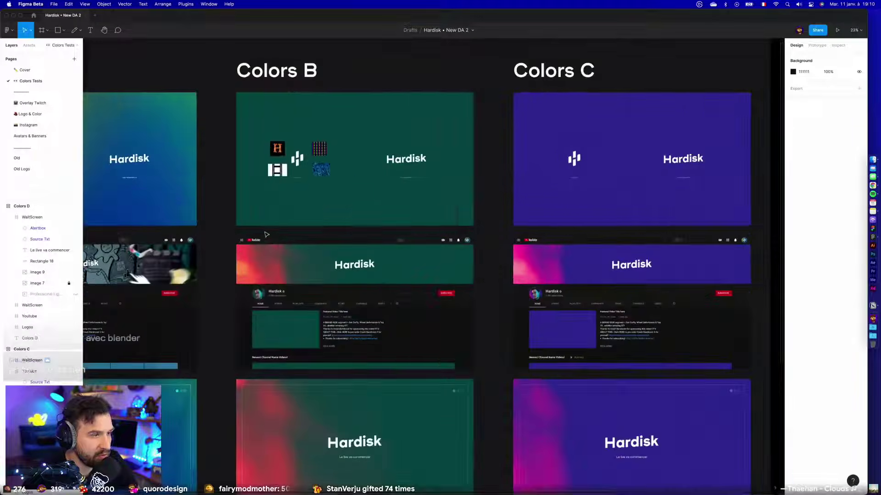
scroll(358, 344, up, 2)
scroll(357, 344, left, 3)
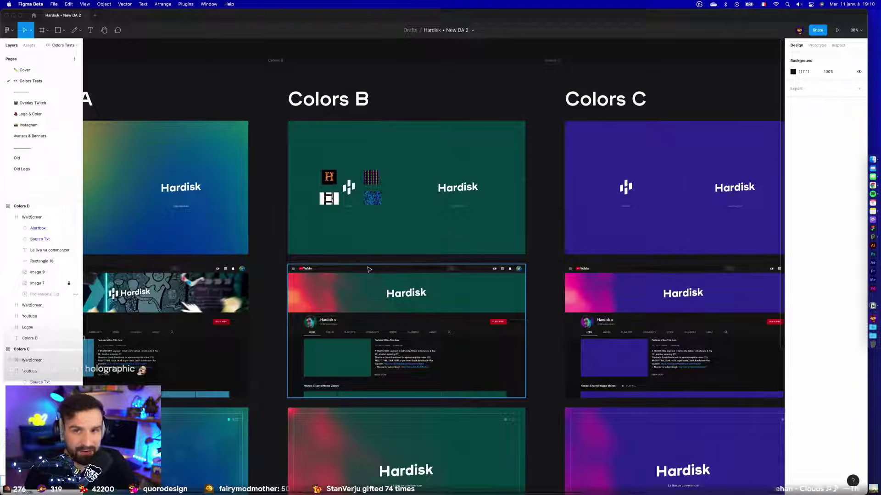
drag(173, 94, 225, 103)
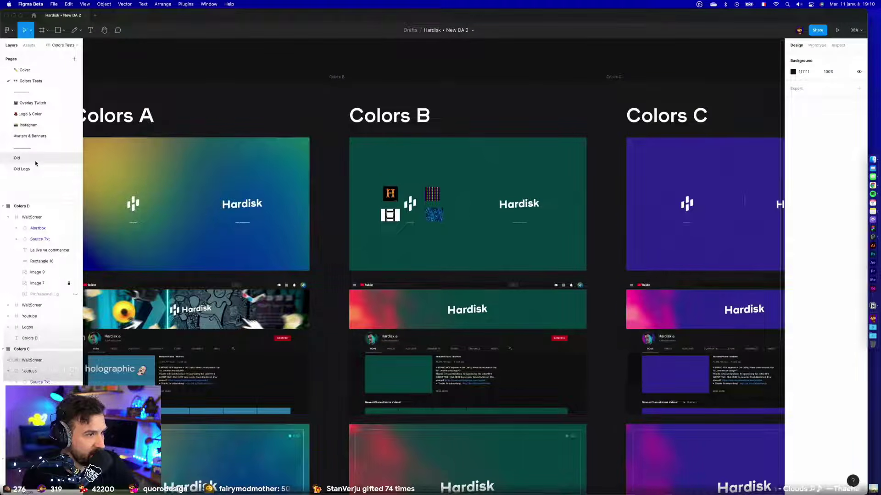
Open the Old Logo page and bring its frame of early Hardisk logo explorations into view.
click(35, 161)
click(31, 170)
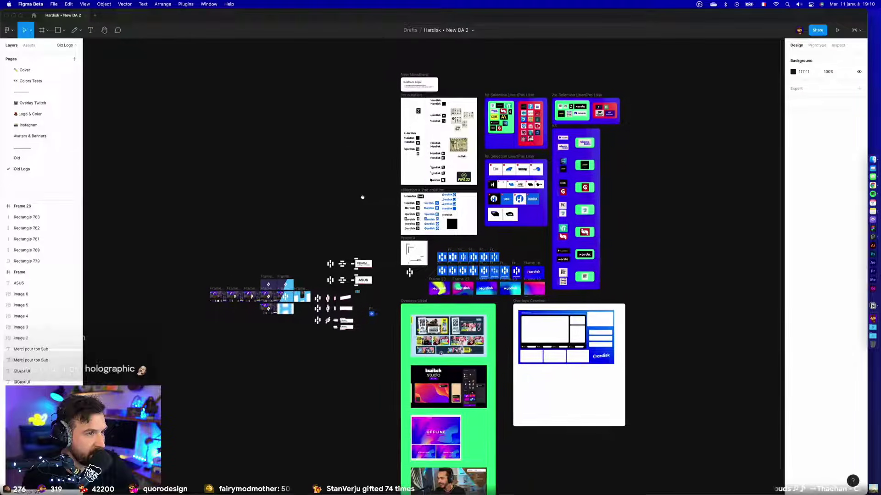
scroll(364, 193, up, 10)
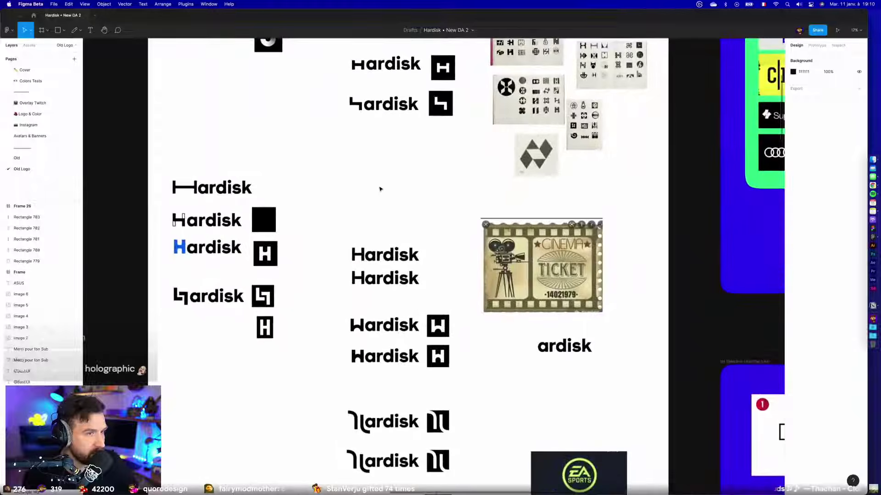
drag(380, 189, 422, 230)
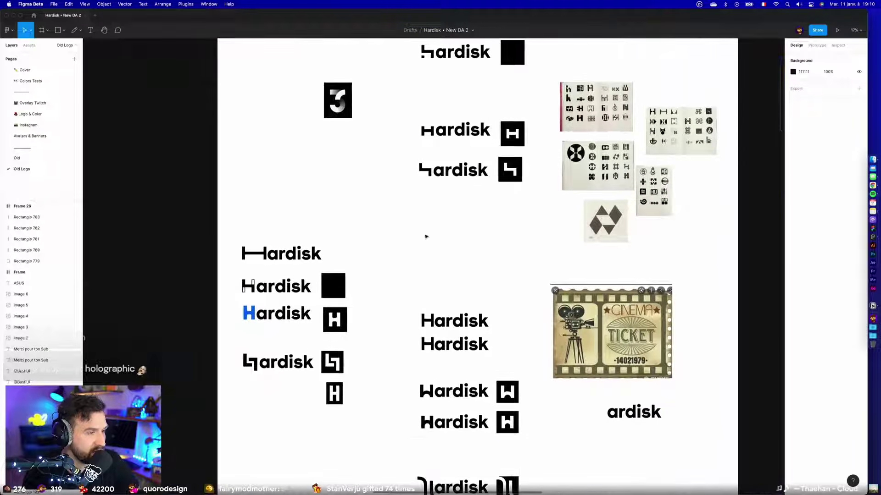
Examine the early Hardisk wordmarks and their matching H glyph variants on the Old Logo page.
scroll(404, 340, up, 5)
scroll(356, 373, left, 5)
scroll(397, 324, up, 5)
scroll(397, 323, down, 5)
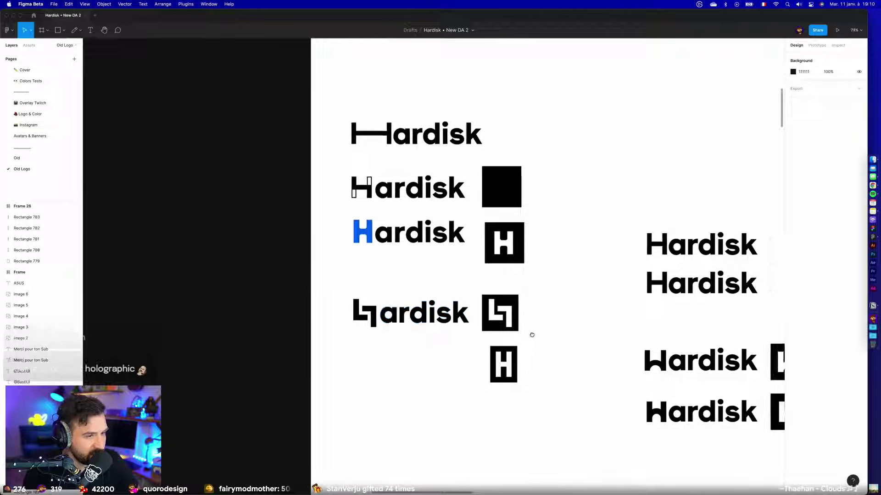
scroll(321, 275, right, 5)
scroll(438, 337, up, 5)
scroll(436, 329, down, 5)
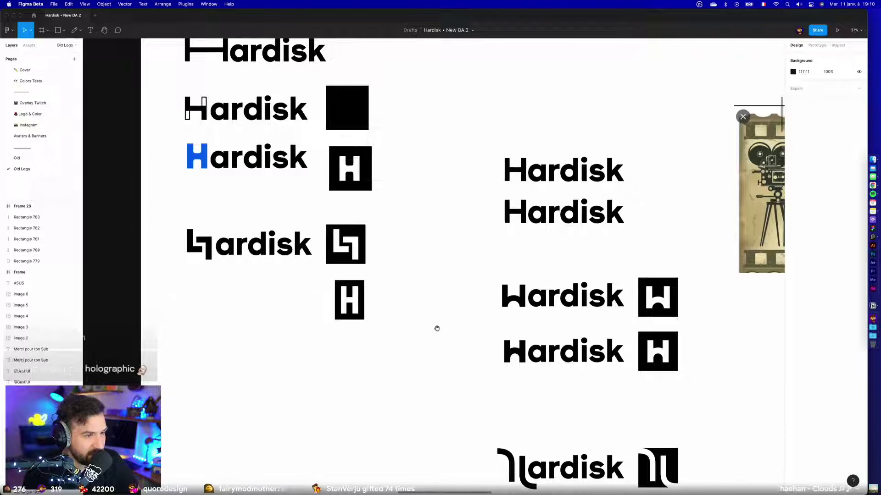
scroll(366, 261, right, 3)
scroll(275, 219, up, 5)
scroll(274, 220, up, 5)
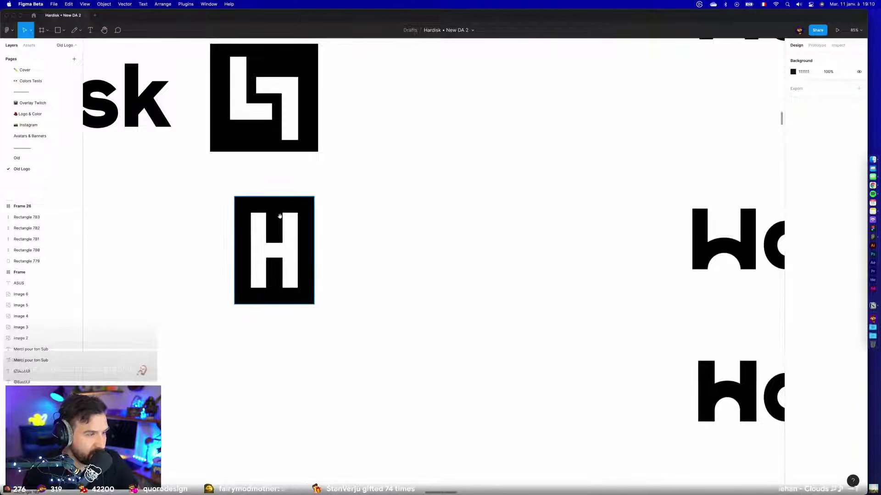
Try pulling the outline and the upper bar off the boxed H glyph, put both back in place, and clear the selection.
drag(301, 207, 238, 203)
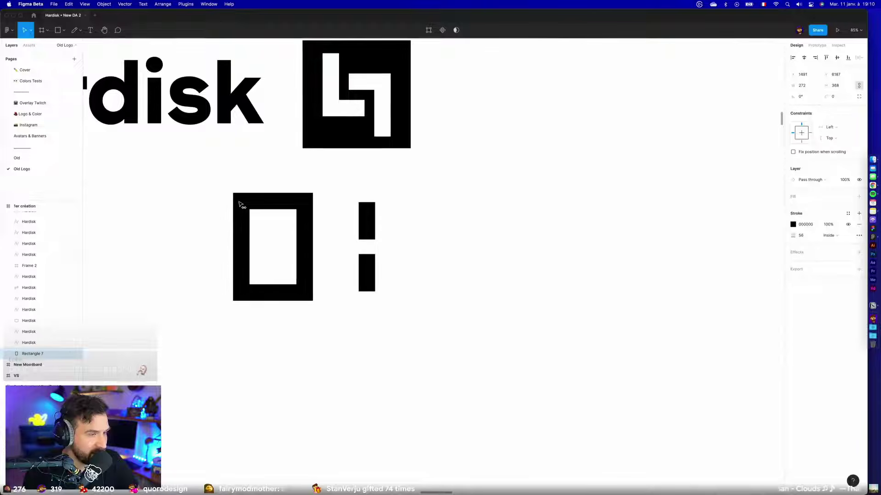
key(super+z)
click(367, 221)
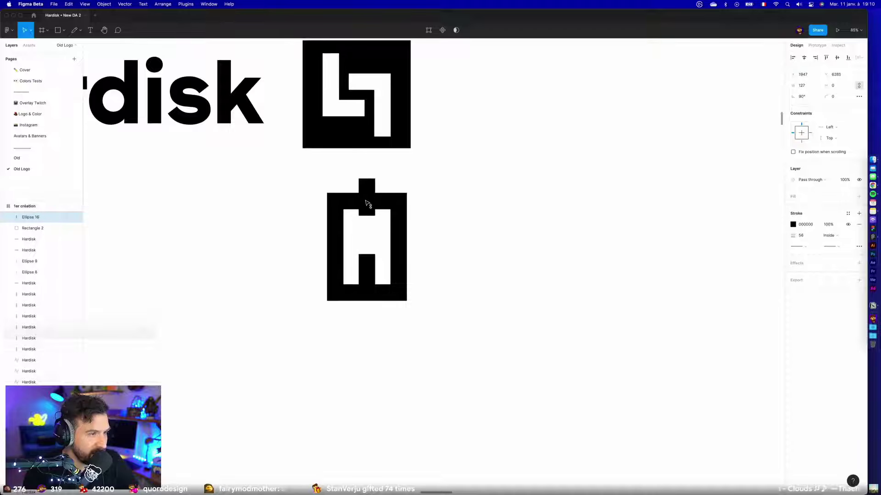
drag(368, 222, 345, 217)
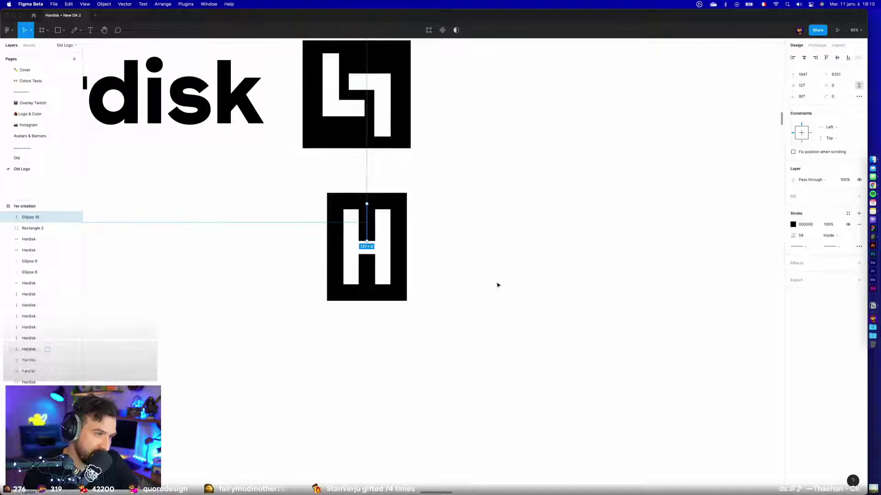
click(483, 266)
Try flipping the arch in the H of the lower arched Hardisk wordmark, undo the change, and clear the selection.
scroll(482, 266, down, 5)
scroll(509, 299, right, 5)
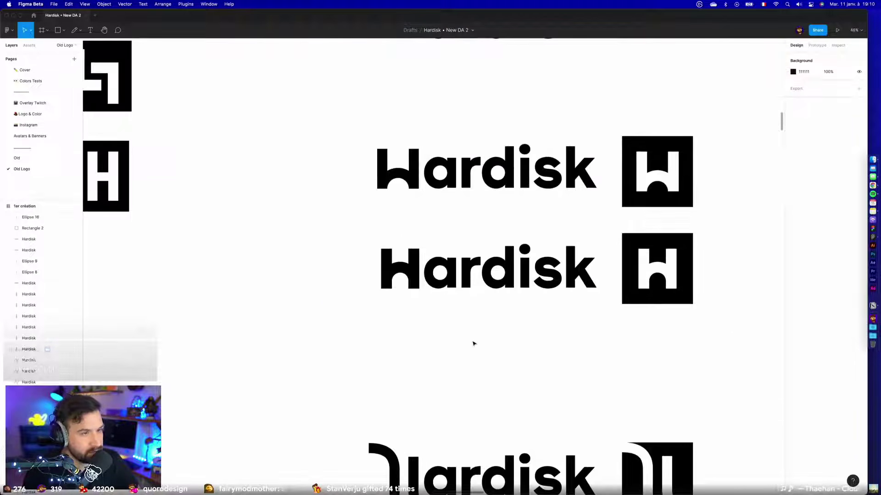
click(398, 184)
click(370, 218)
click(402, 271)
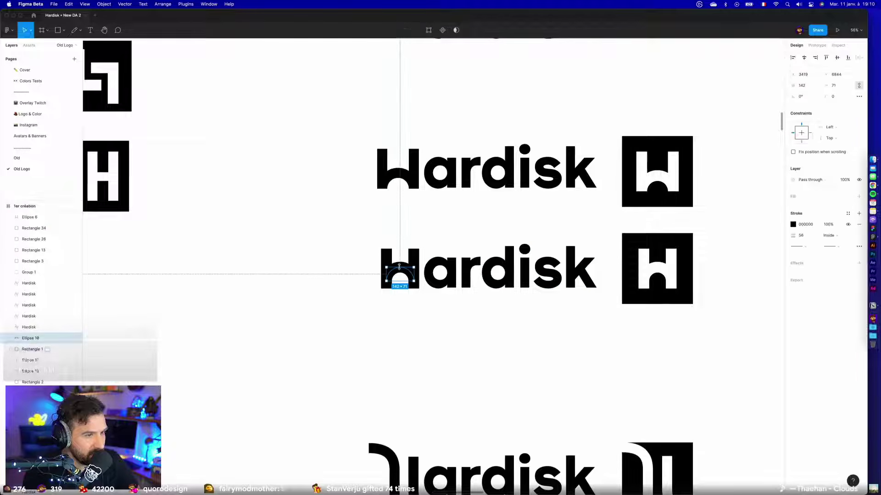
scroll(401, 311, up, 3)
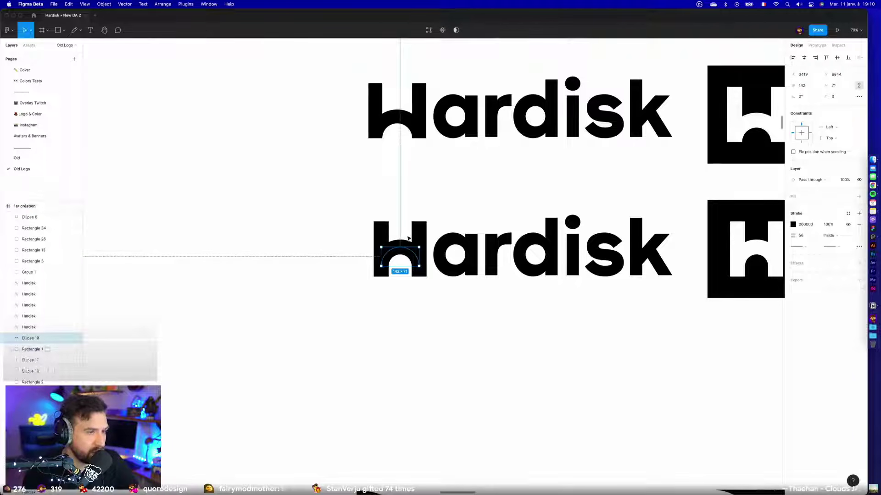
drag(412, 255, 402, 281)
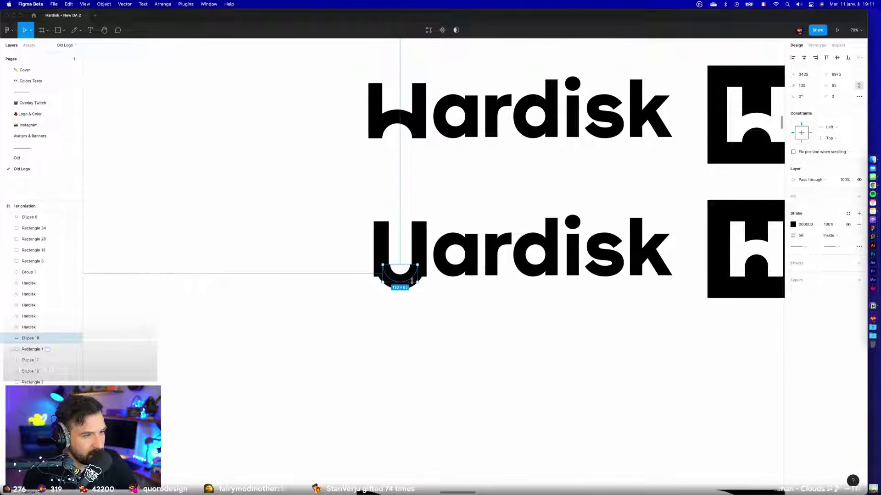
key(ctrl+z)
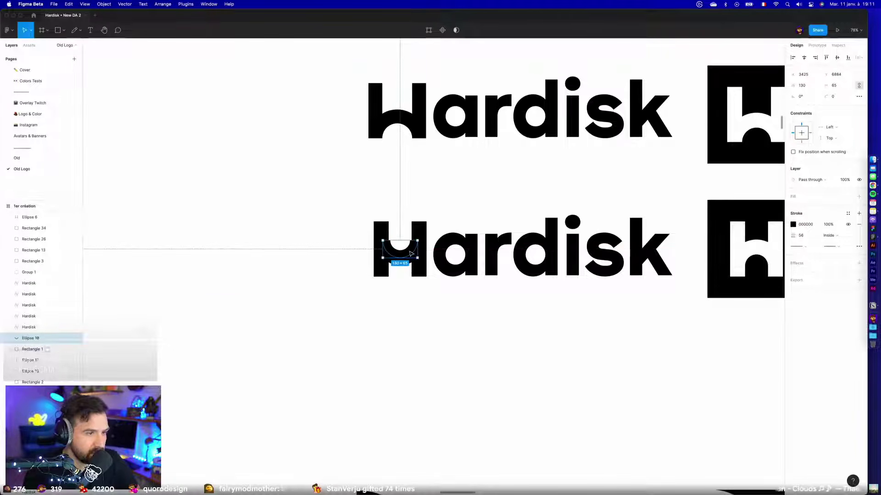
scroll(416, 313, down, 5)
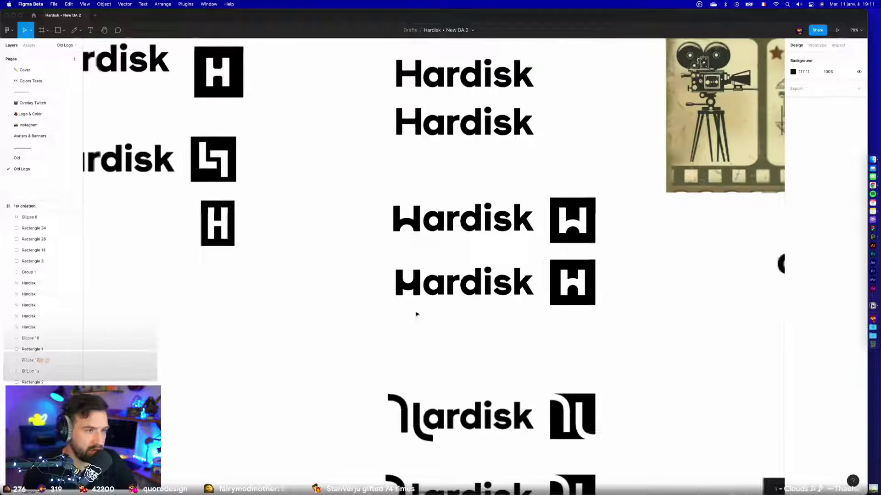
key(ctrl+shift+z)
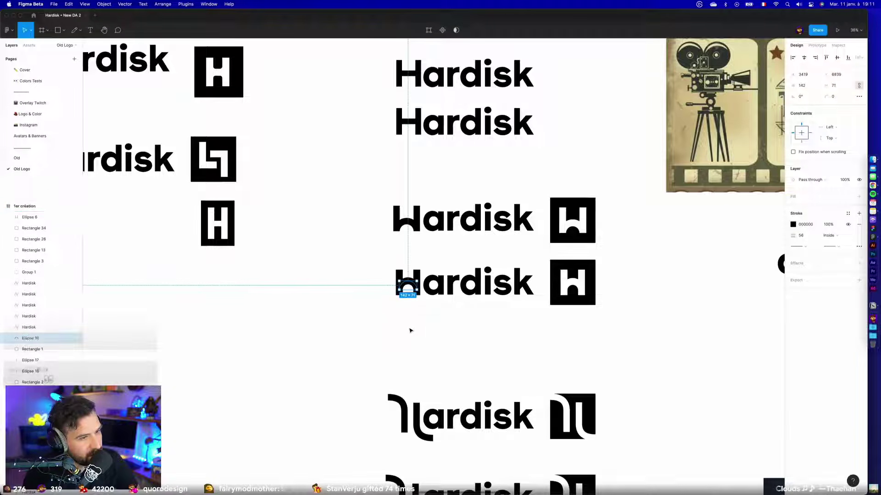
click(413, 340)
Examine the curved and angular H wordmarks with their square icons in the lower part of the first creation frame.
scroll(405, 216, up, 5)
scroll(568, 318, up, 3)
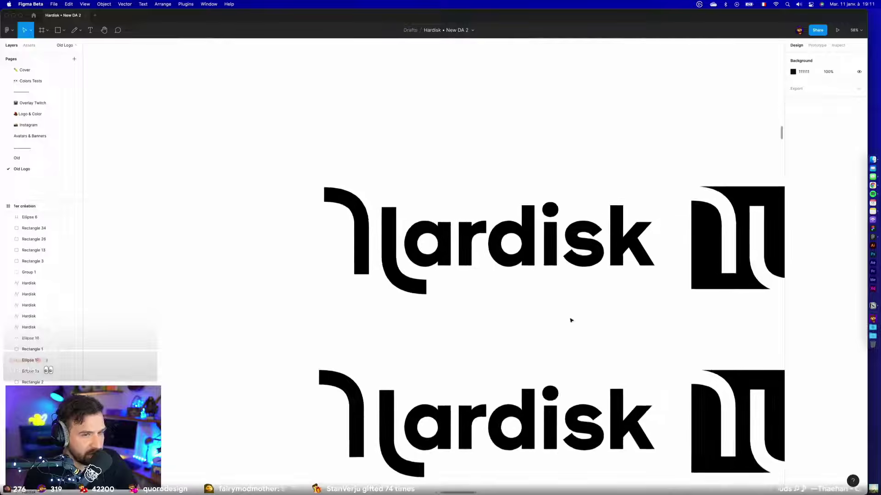
scroll(508, 298, down, 1)
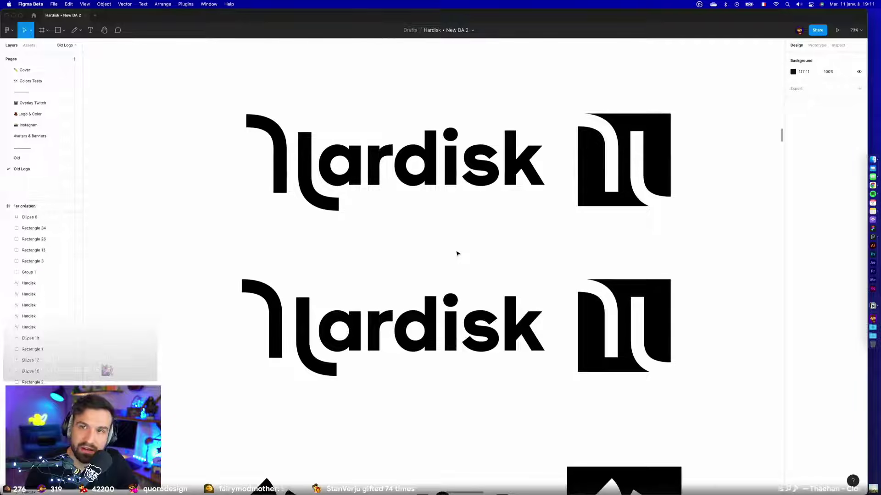
scroll(457, 254, down, 1)
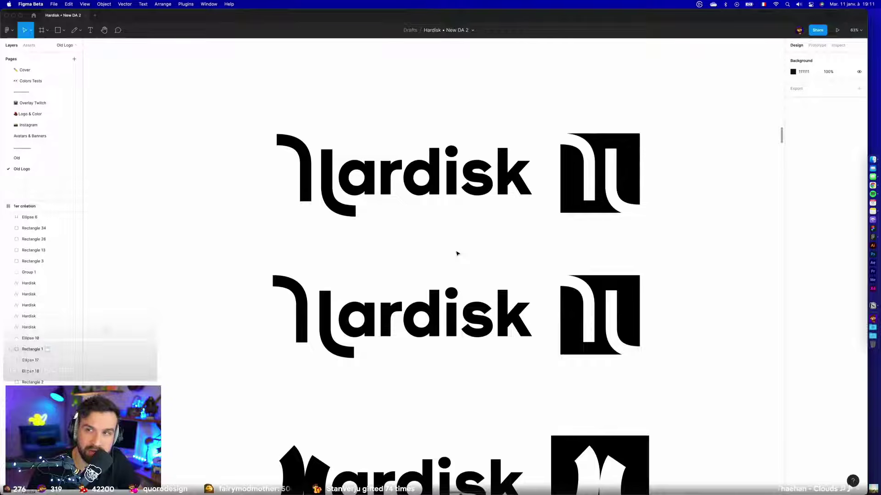
scroll(456, 253, down, 5)
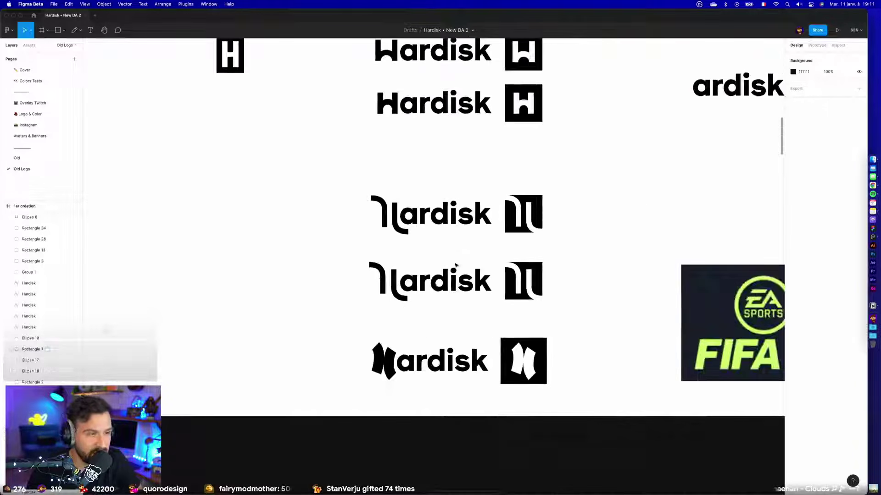
scroll(366, 311, right, 4)
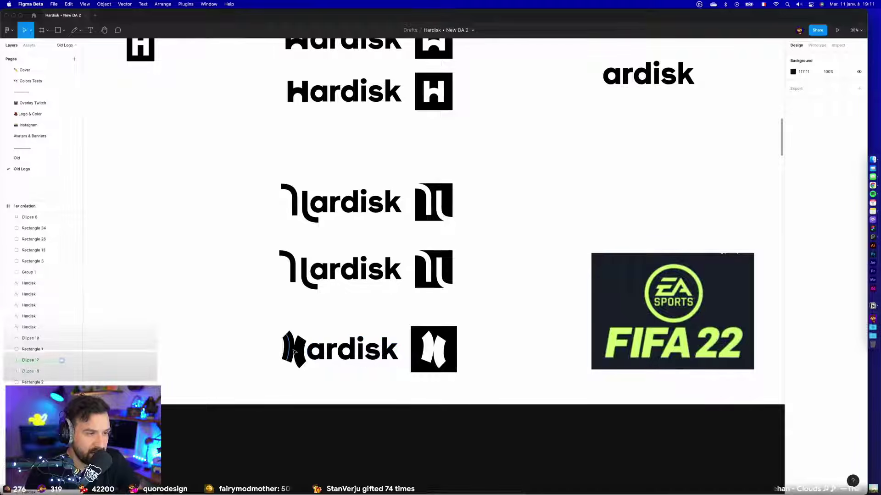
scroll(237, 345, down, 5)
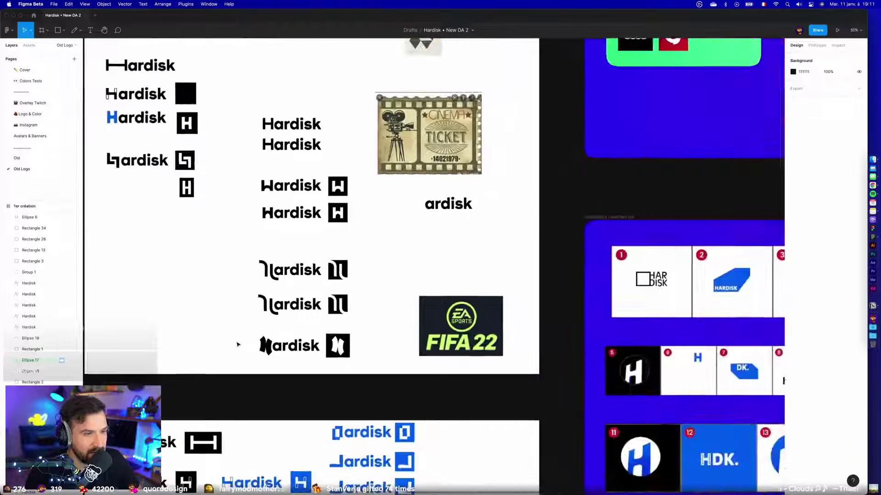
scroll(238, 345, up, 2)
scroll(237, 344, up, 10)
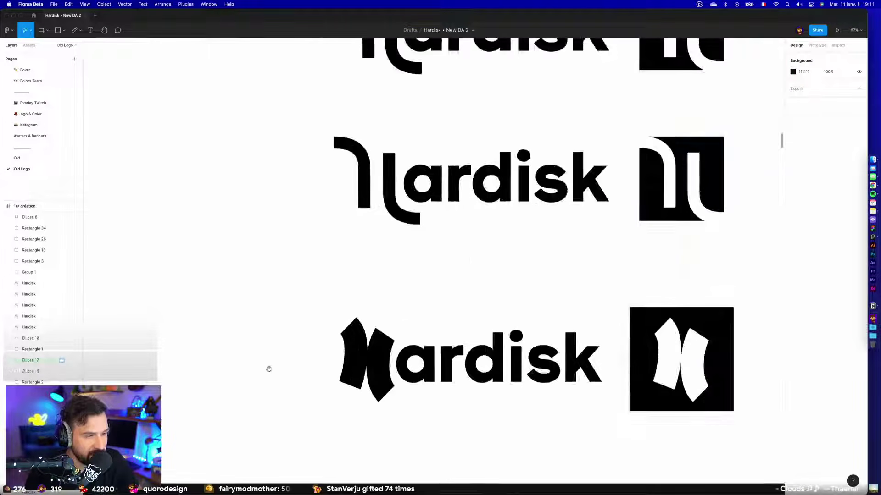
scroll(387, 361, down, 8)
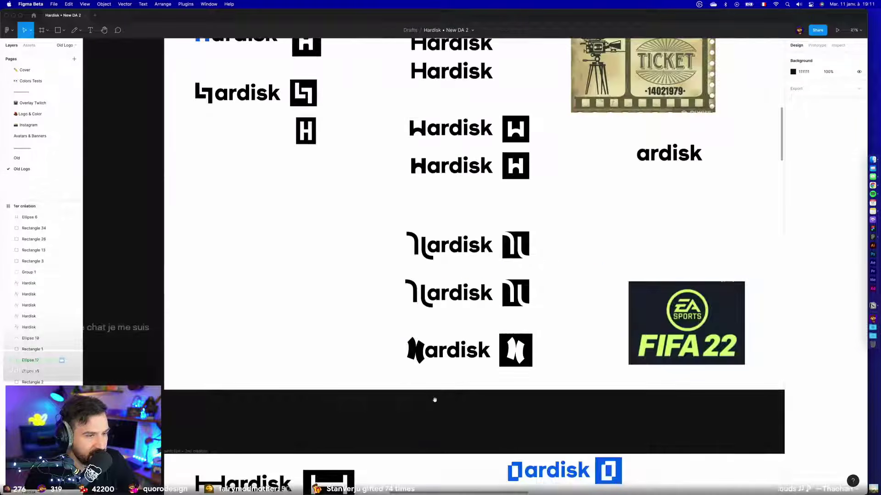
scroll(368, 367, up, 3)
Examine the boxed and split-bar H wordmarks in black and blue, with their icons, in the second creation frame.
drag(334, 416, 440, 207)
scroll(336, 348, up, 5)
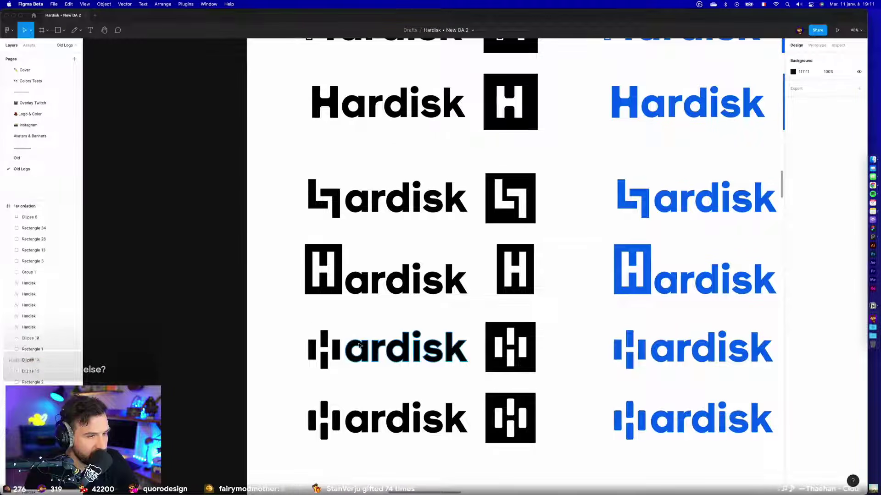
scroll(336, 347, up, 10)
scroll(375, 370, down, 6)
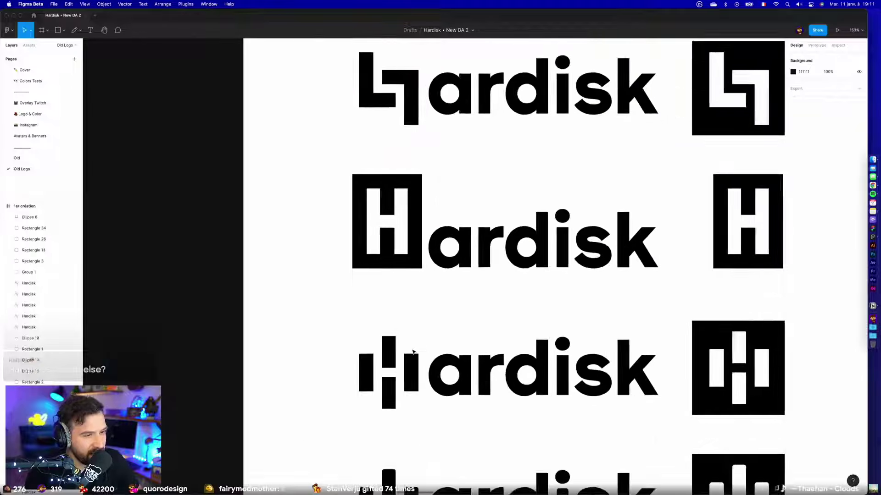
scroll(397, 268, down, 1)
click(375, 270)
click(414, 320)
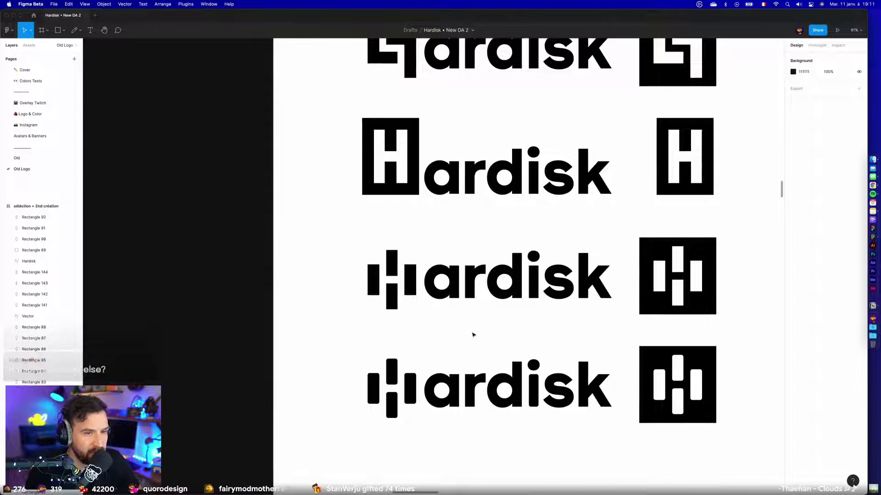
scroll(473, 335, right, 15)
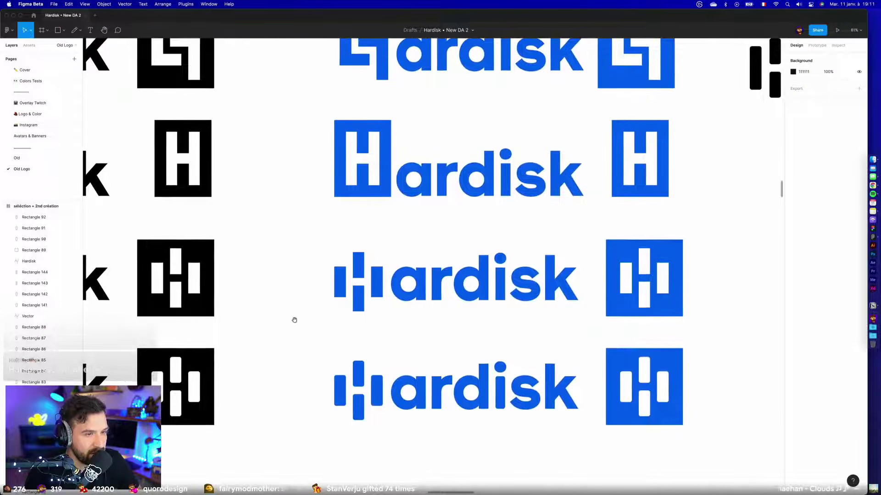
scroll(522, 325, right, 5)
scroll(475, 320, up, 2)
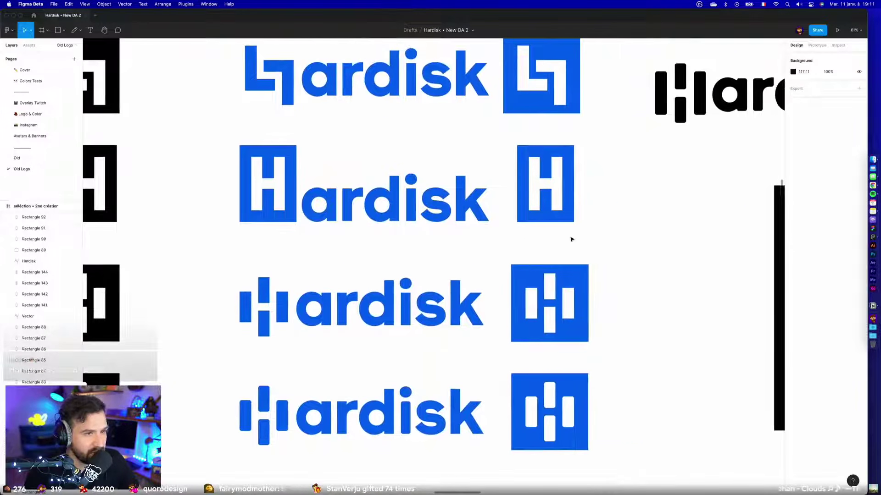
scroll(595, 255, right, 5)
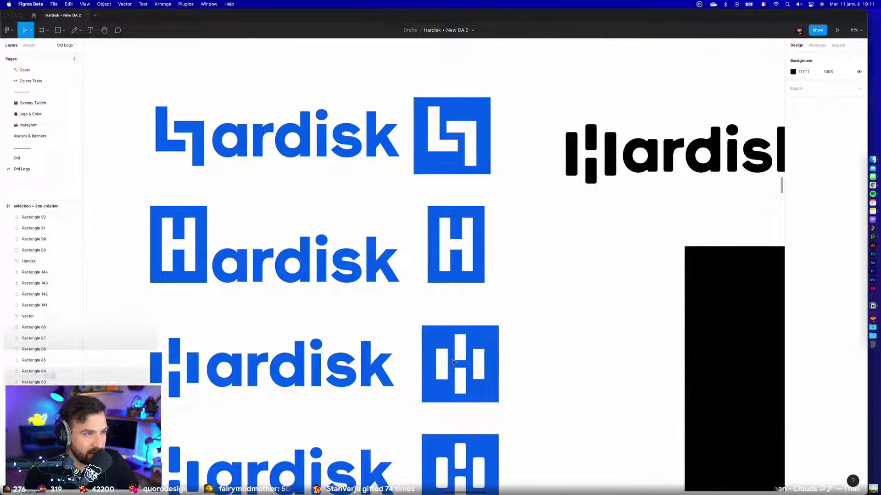
scroll(488, 279, down, 5)
scroll(563, 284, down, 2)
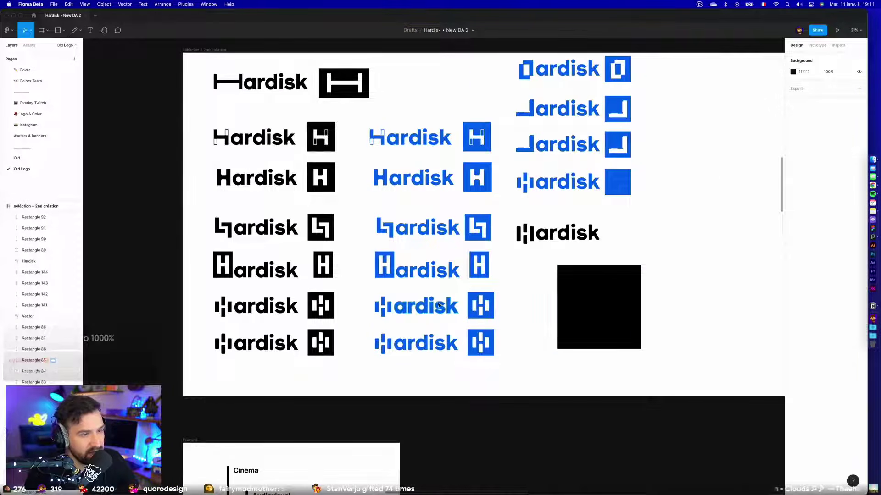
scroll(593, 275, right, 10)
scroll(593, 276, up, 3)
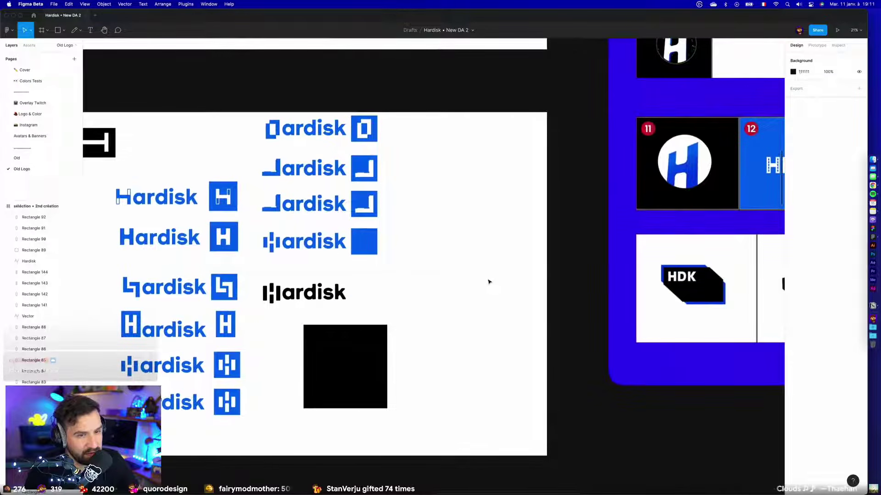
Look over the numbered logo selection board and bring the blue split-bar H icon frames into view.
scroll(485, 256, down, 5)
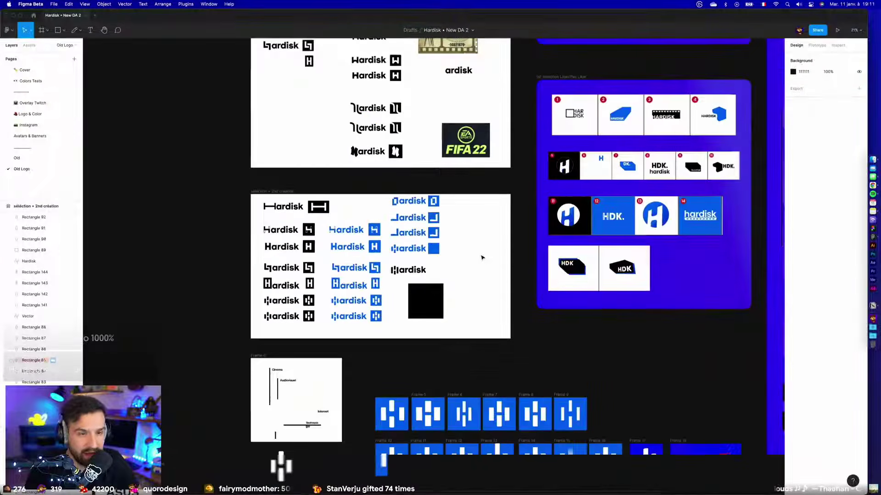
scroll(395, 262, right, 7)
scroll(396, 261, up, 2)
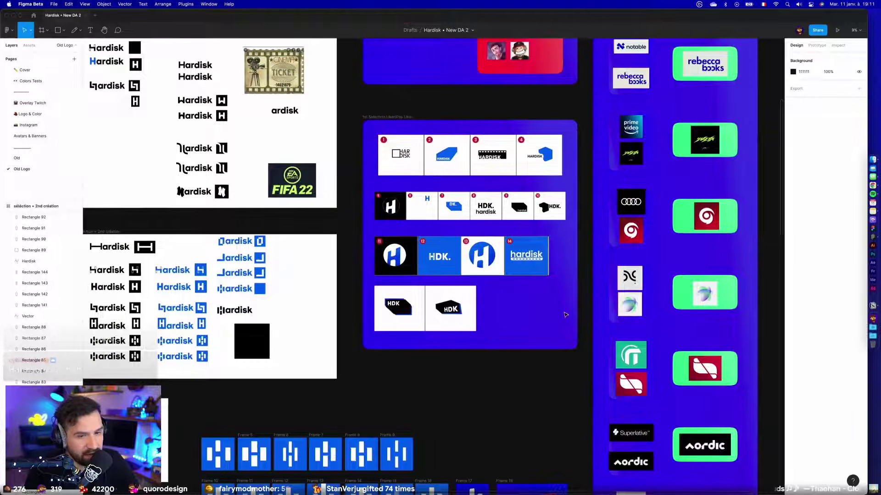
scroll(587, 215, down, 7)
scroll(620, 180, left, 4)
scroll(620, 180, down, 2)
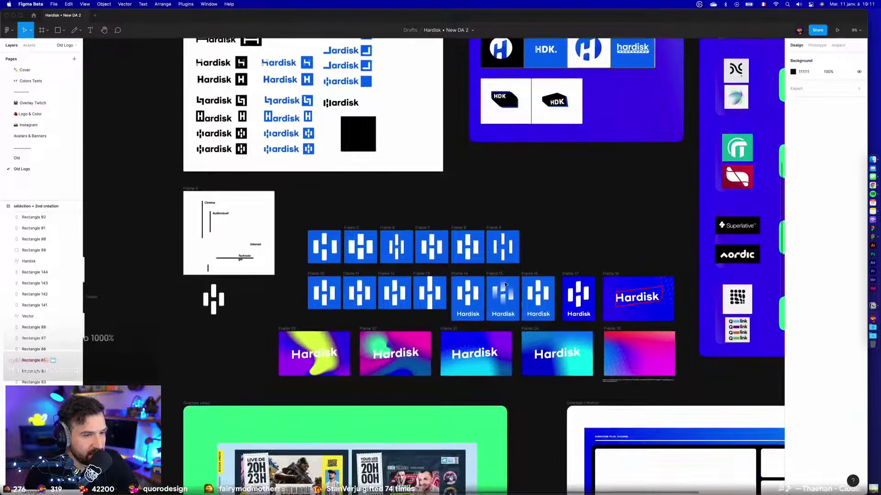
Examine the blue split-bar H icon variants and the red-outlined tilted Hardisk wordmark up close on the Old Logo page.
scroll(638, 298, up, 10)
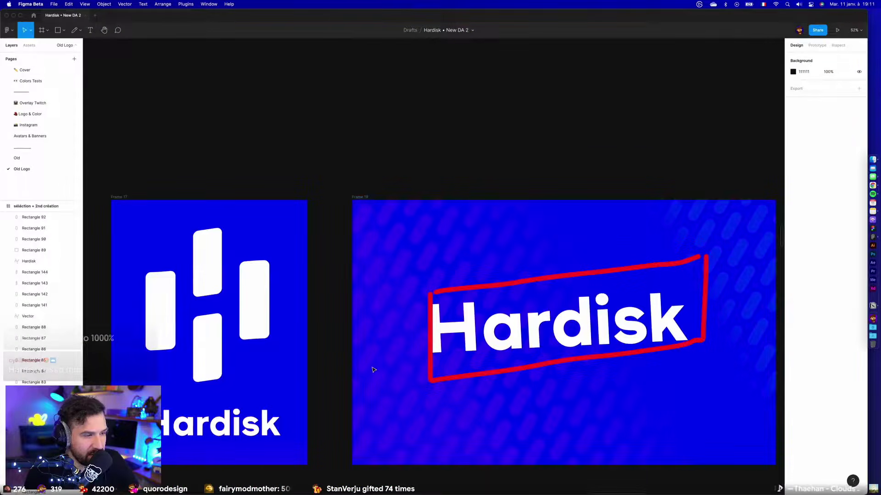
scroll(374, 367, down, 3)
scroll(373, 367, left, 10)
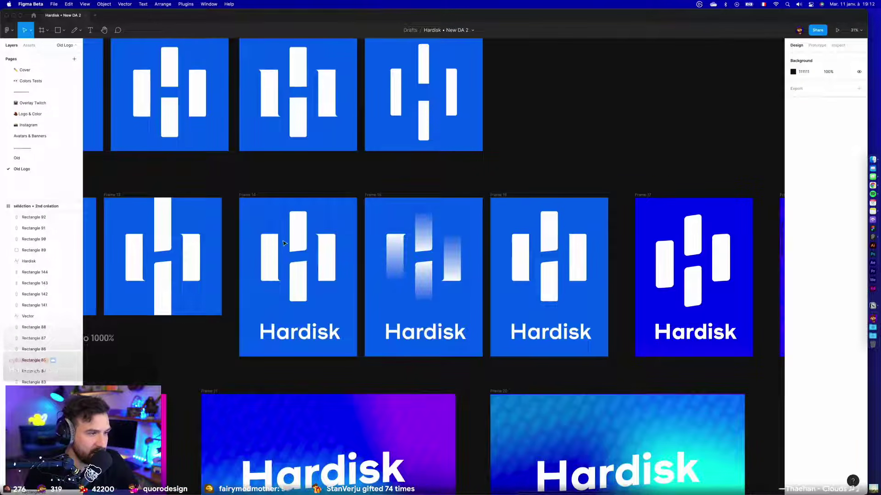
scroll(281, 242, up, 10)
scroll(455, 311, down, 10)
scroll(527, 293, right, 4)
scroll(512, 278, up, 5)
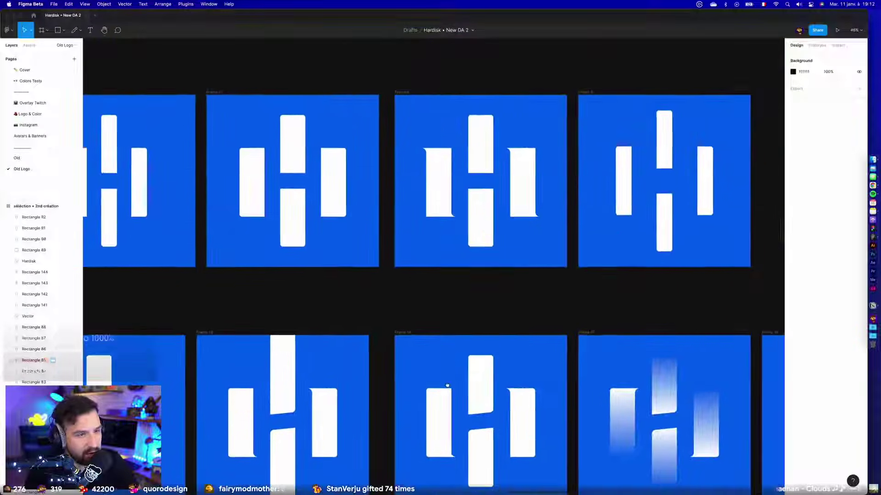
scroll(465, 267, right, 2)
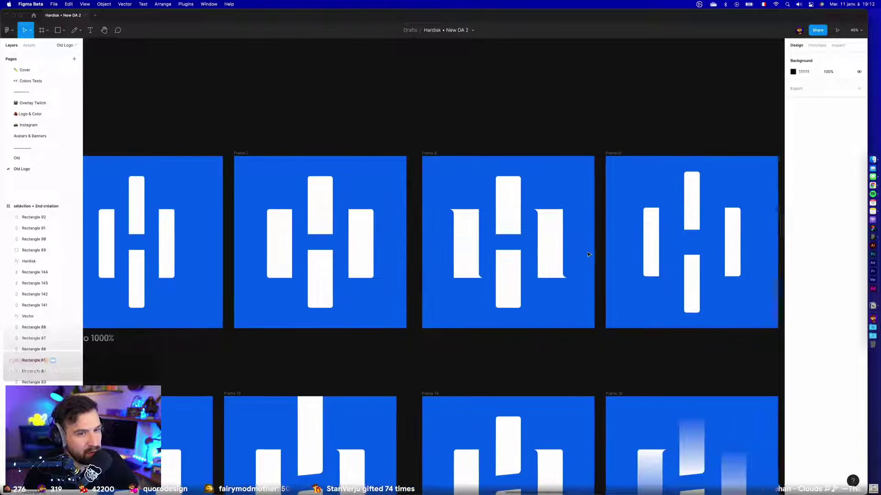
scroll(445, 215, up, 5)
scroll(441, 215, down, 6)
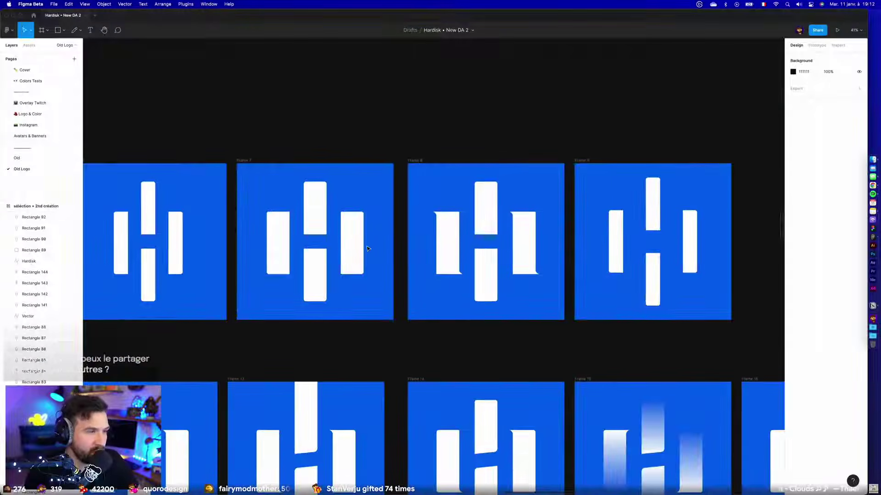
scroll(629, 240, left, 4)
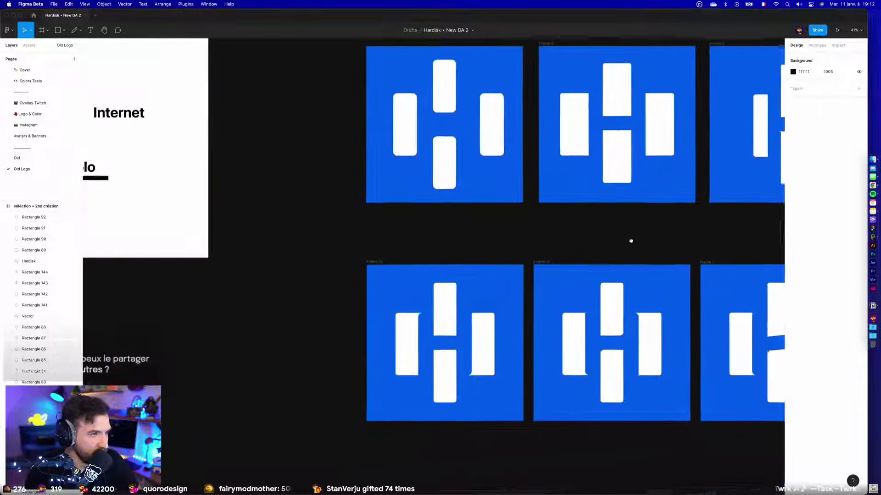
Look over the surrounding Old Logo boards, including the gradient wordmark frames, name-tag animation sketches and stream overlay frames.
scroll(446, 251, down, 5)
scroll(455, 255, down, 5)
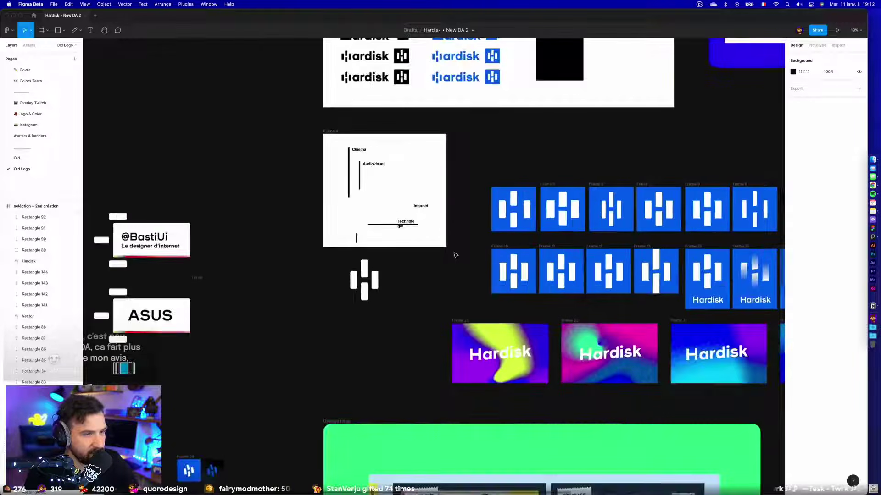
scroll(415, 226, down, 4)
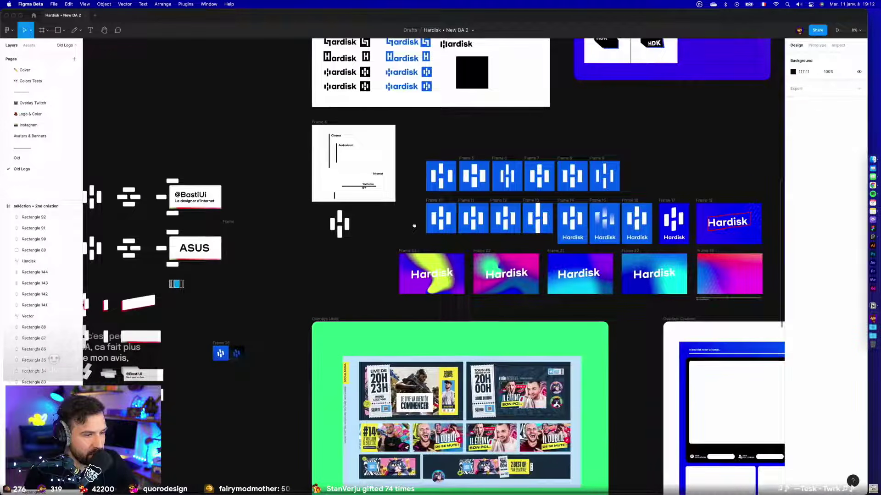
scroll(322, 202, left, 3)
scroll(322, 202, left, 5)
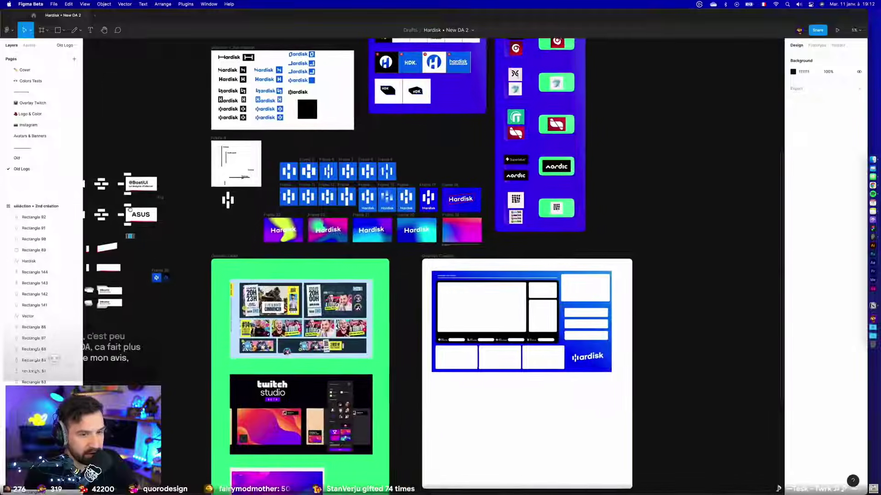
scroll(322, 203, right, 5)
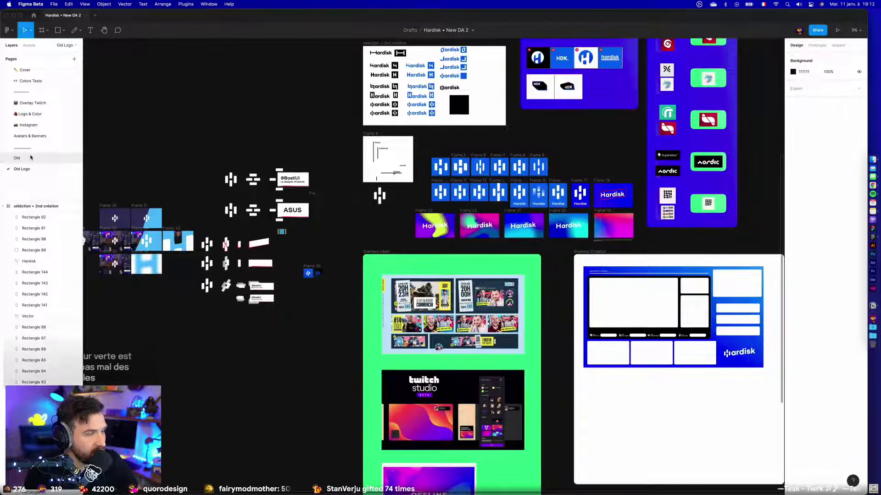
Look through the Old and Avatars & Banners pages, and open the Instagram page.
click(17, 158)
scroll(225, 171, up, 3)
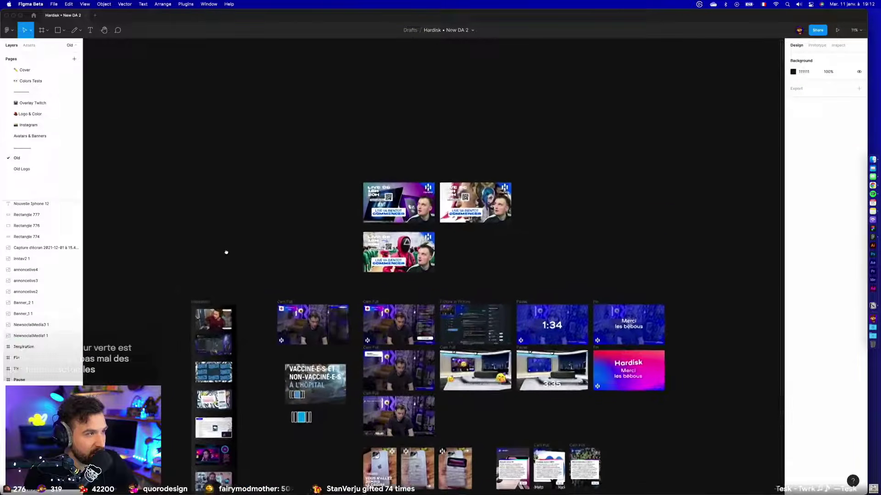
click(23, 133)
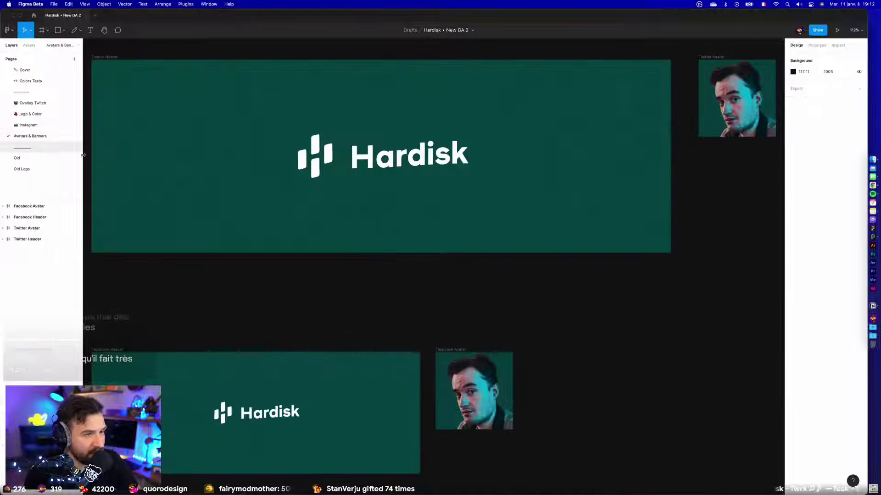
click(14, 125)
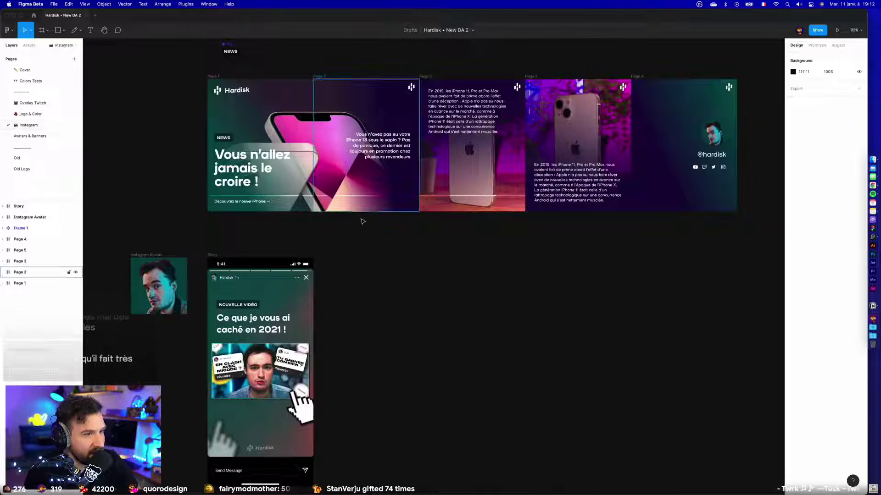
Examine the Instagram story mockup "Ce que je vous ai caché en 2021 !" and the avatar beside it.
scroll(466, 324, up, 3)
scroll(520, 227, down, 5)
scroll(520, 228, up, 5)
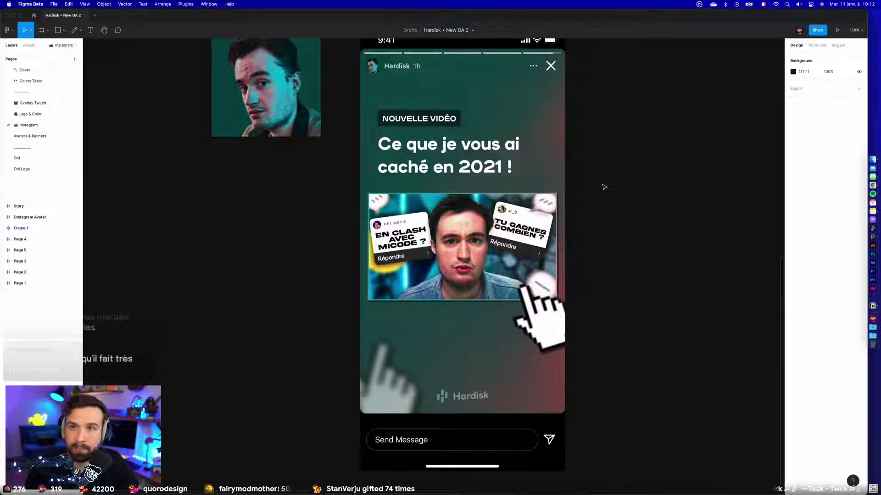
scroll(582, 275, up, 3)
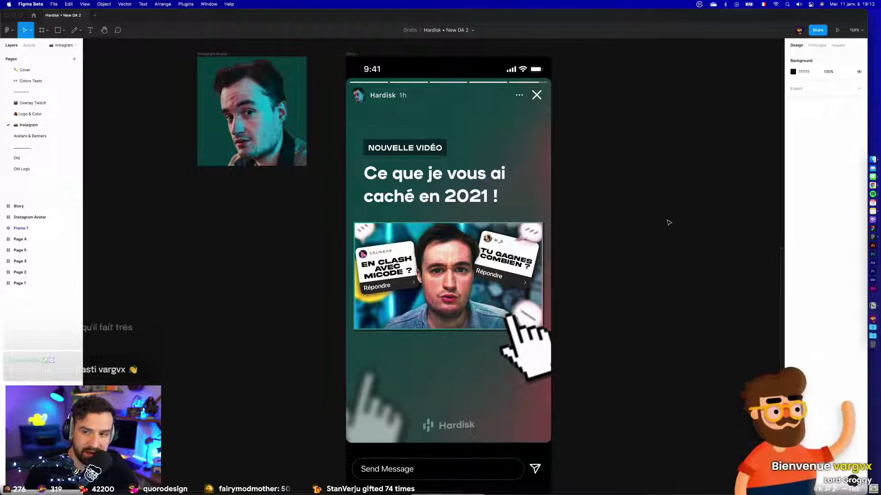
scroll(668, 214, down, 5)
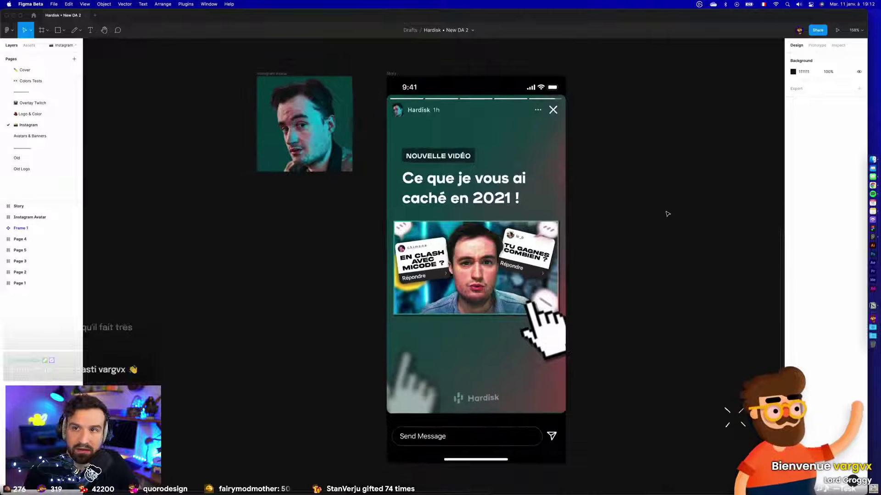
scroll(611, 228, up, 5)
scroll(612, 228, right, 4)
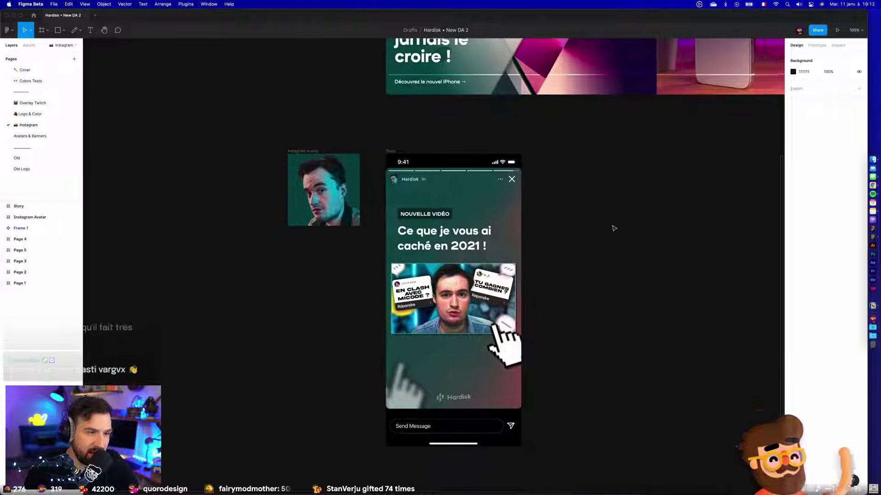
Bring the full iPhone news carousel above the story mockup into view and clear any selection.
scroll(614, 228, up, 3)
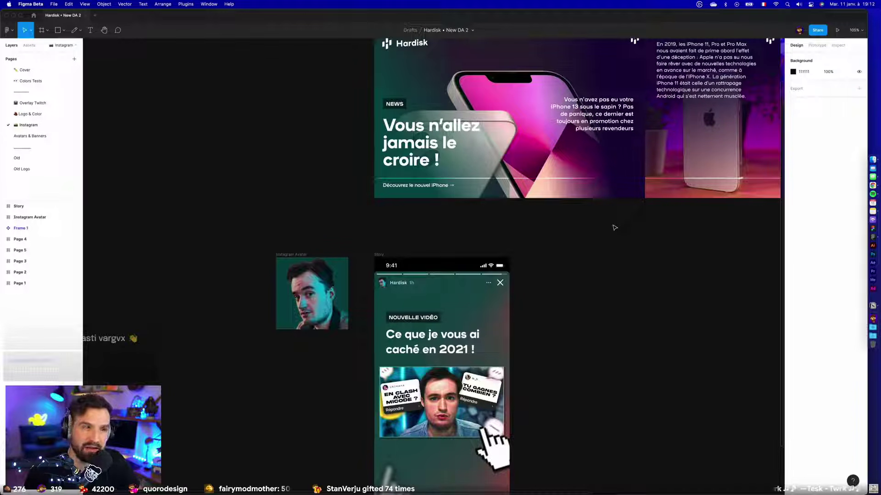
scroll(614, 228, right, 2)
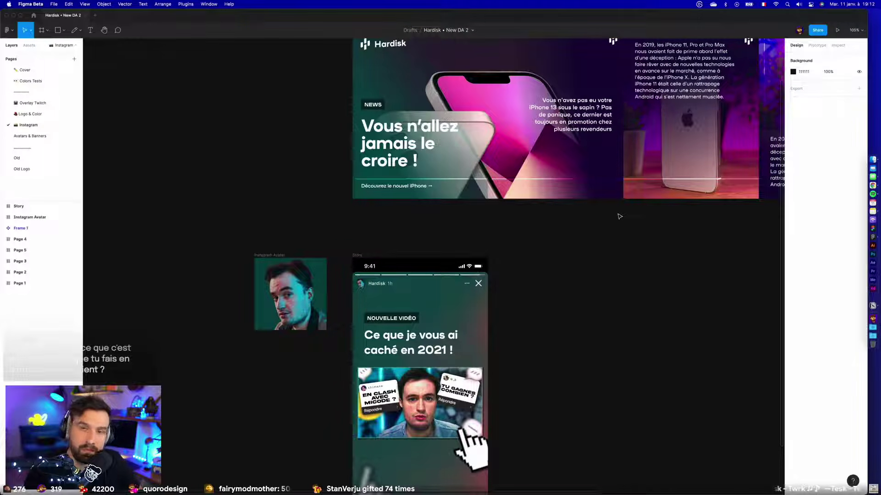
scroll(599, 272, down, 5)
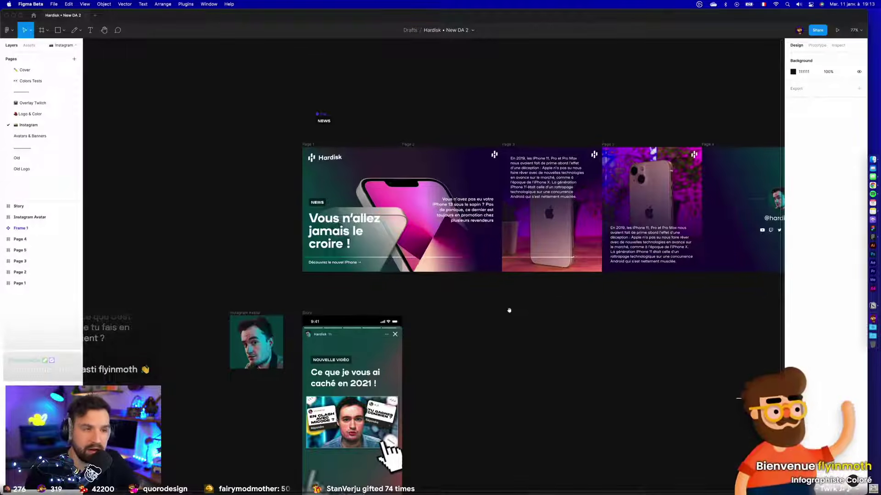
drag(510, 309, 427, 352)
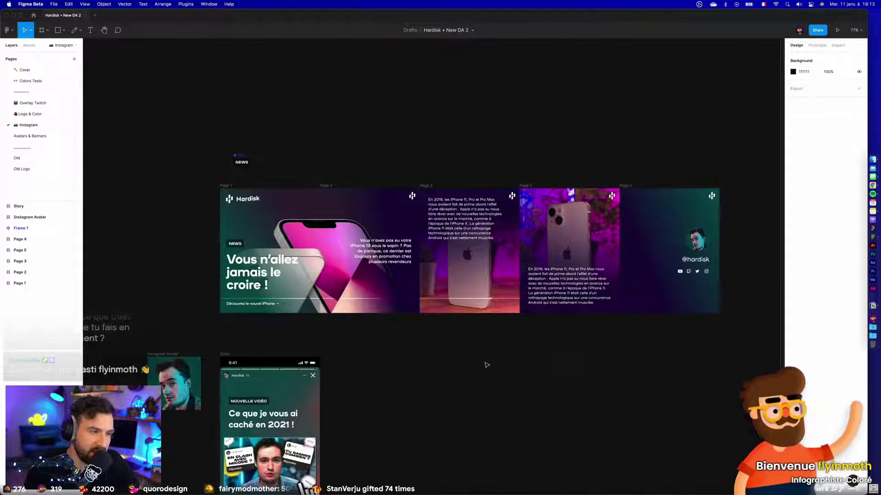
scroll(479, 375, left, 3)
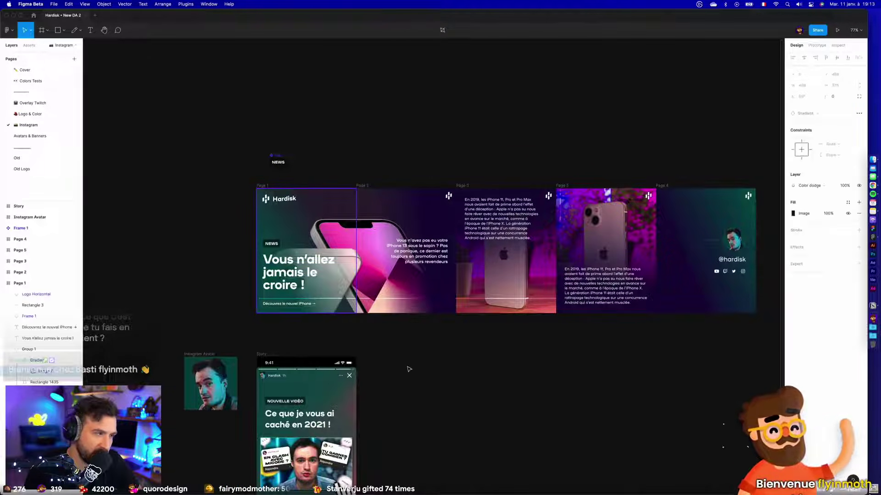
drag(432, 372, 459, 386)
Examine the Hardisk logo on the carousel's first page and the standalone H icon on its second page.
scroll(459, 385, up, 5)
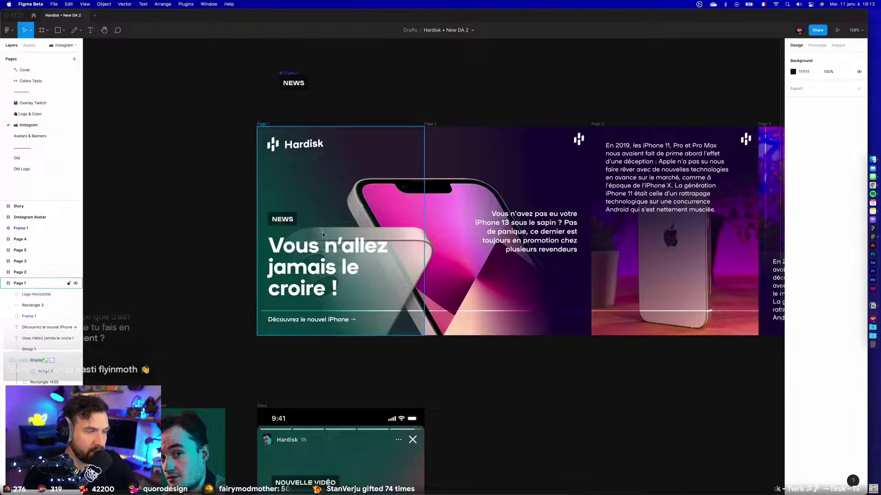
scroll(220, 153, up, 5)
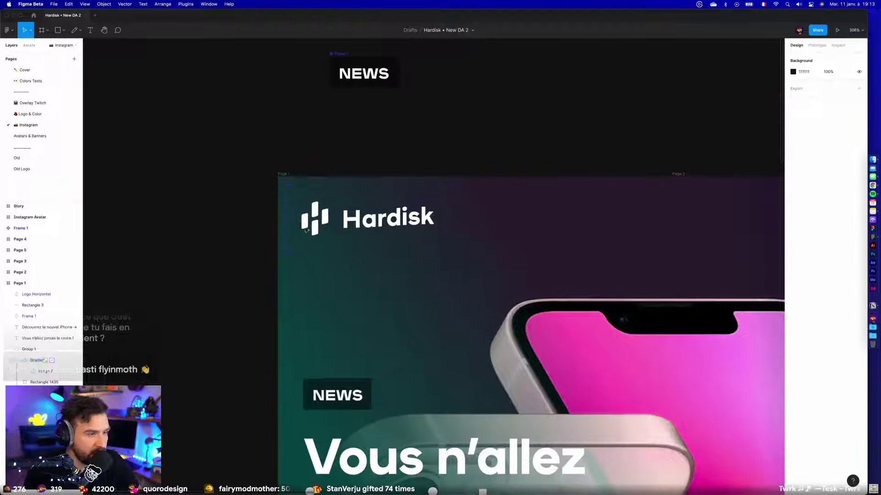
scroll(263, 258, down, 3)
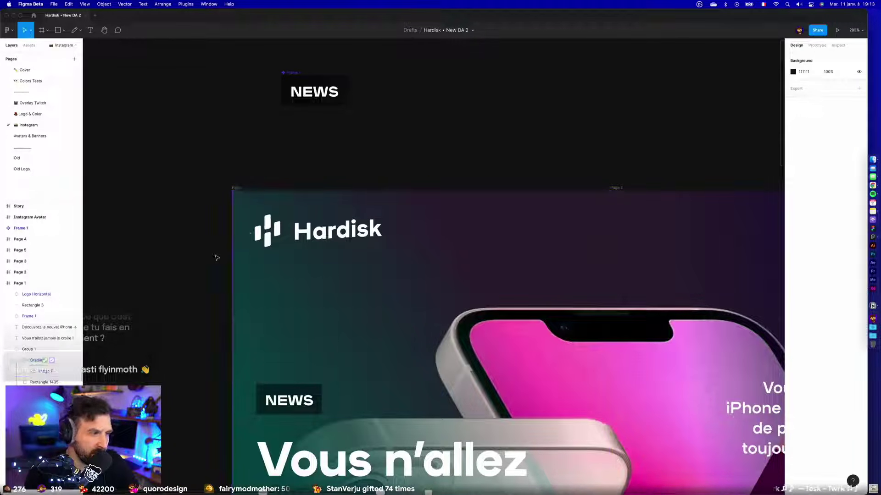
scroll(185, 275, down, 3)
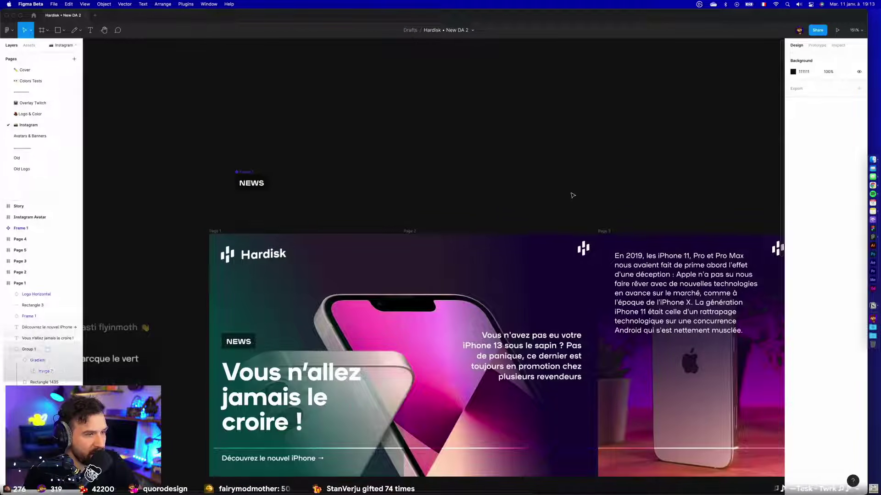
scroll(344, 275, right, 3)
scroll(459, 266, up, 4)
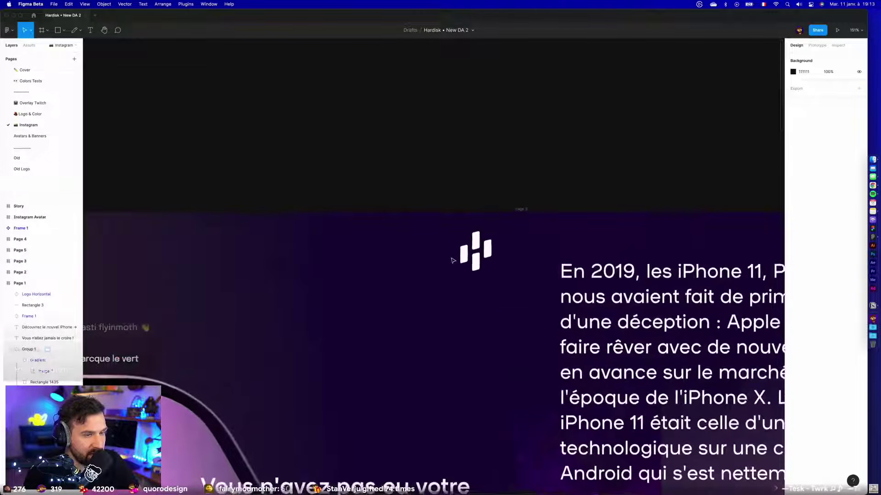
scroll(450, 287, down, 5)
scroll(520, 222, left, 3)
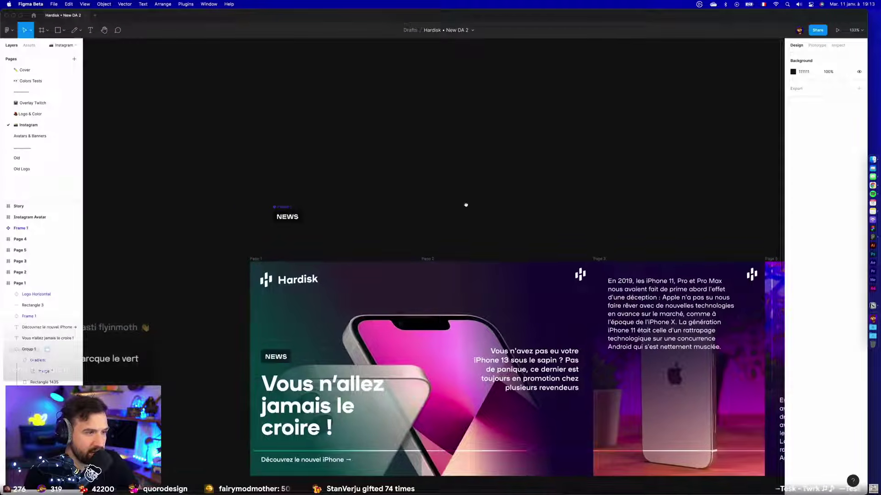
scroll(465, 203, right, 4)
scroll(317, 192, right, 3)
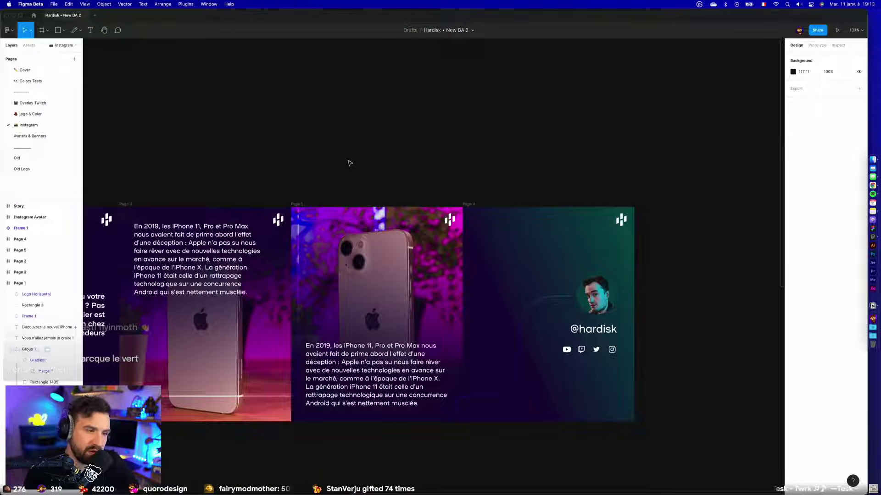
scroll(350, 163, left, 1)
scroll(367, 162, down, 3)
scroll(491, 154, left, 4)
scroll(528, 145, right, 3)
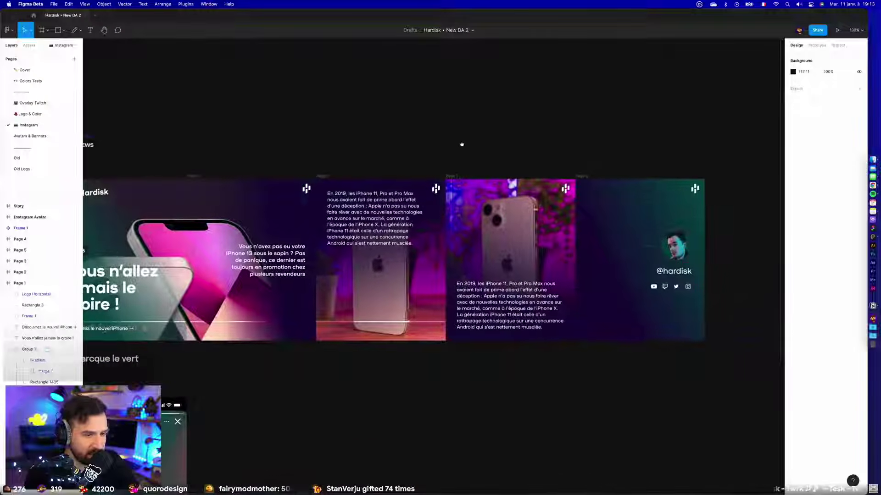
scroll(462, 145, right, 2)
drag(303, 353, 500, 369)
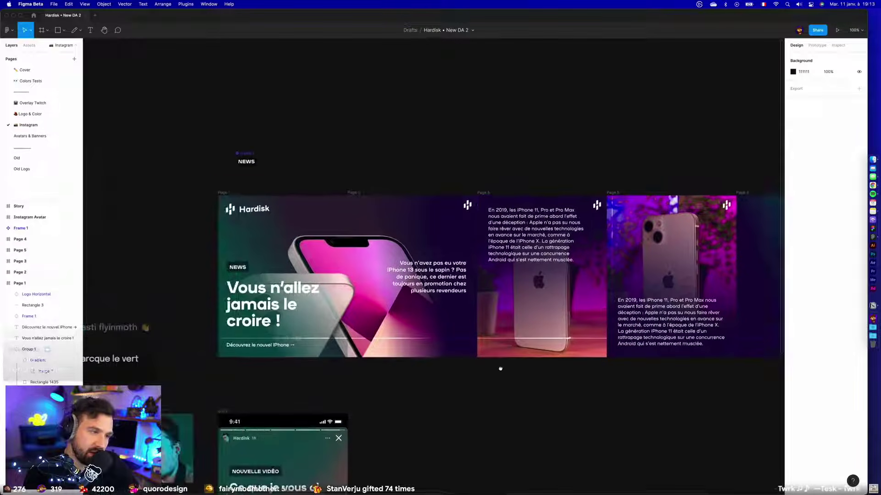
scroll(500, 369, up, 5)
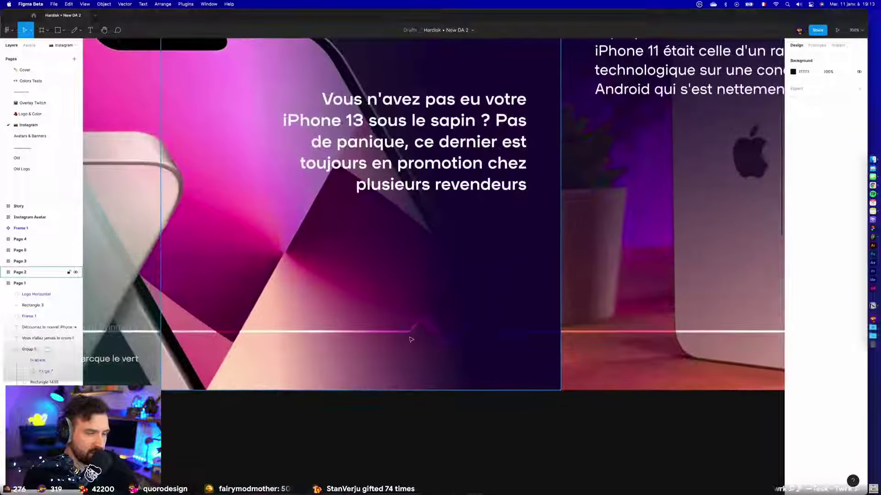
scroll(547, 429, down, 2)
scroll(602, 430, down, 3)
scroll(472, 418, right, 5)
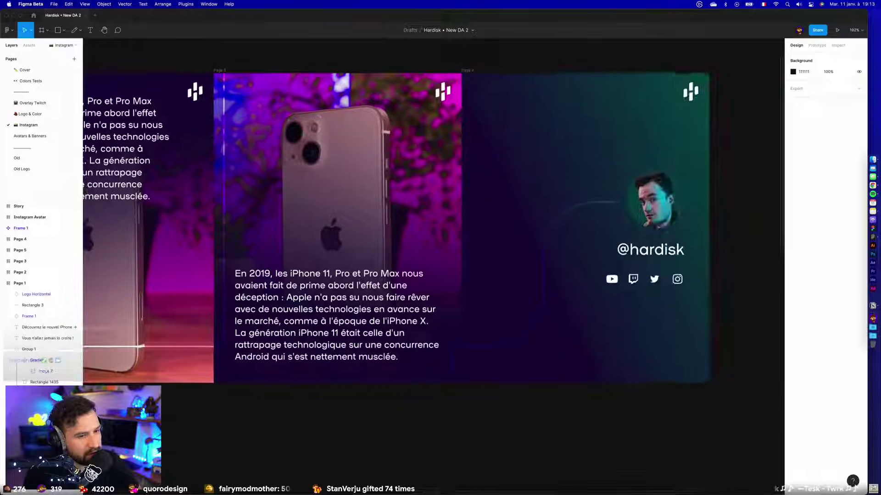
scroll(537, 437, down, 1)
scroll(537, 437, down, 3)
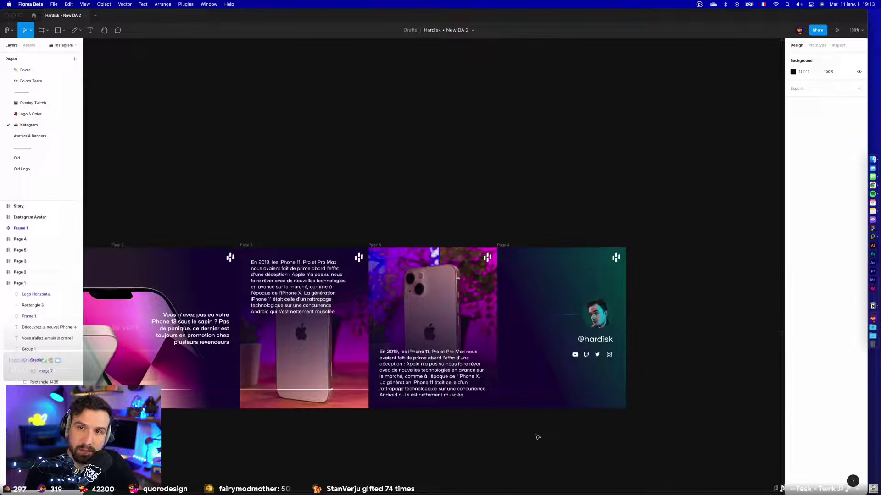
scroll(500, 440, down, 3)
scroll(500, 439, left, 5)
scroll(517, 387, down, 1)
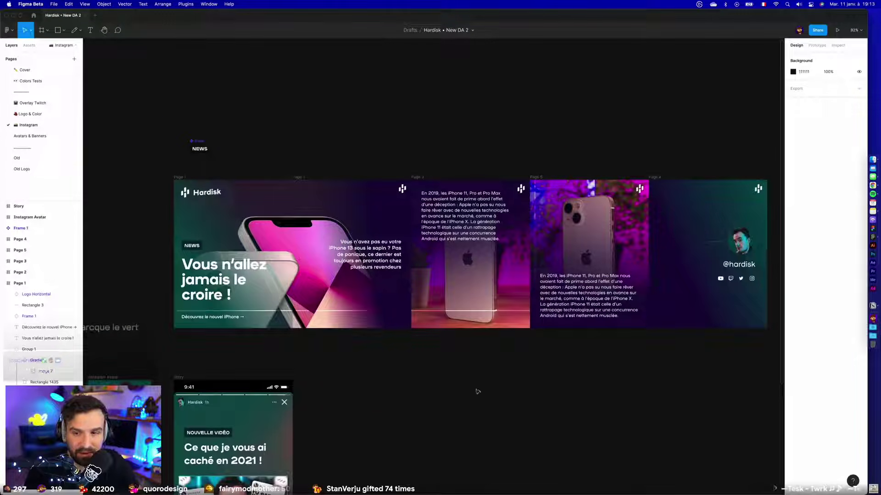
Bring the Instagram avatar and story mockup into view and inspect the faint Hardisk logo at the foot of the story.
scroll(497, 390, down, 2)
scroll(497, 390, left, 3)
scroll(512, 322, down, 3)
scroll(512, 321, left, 3)
scroll(576, 204, up, 1)
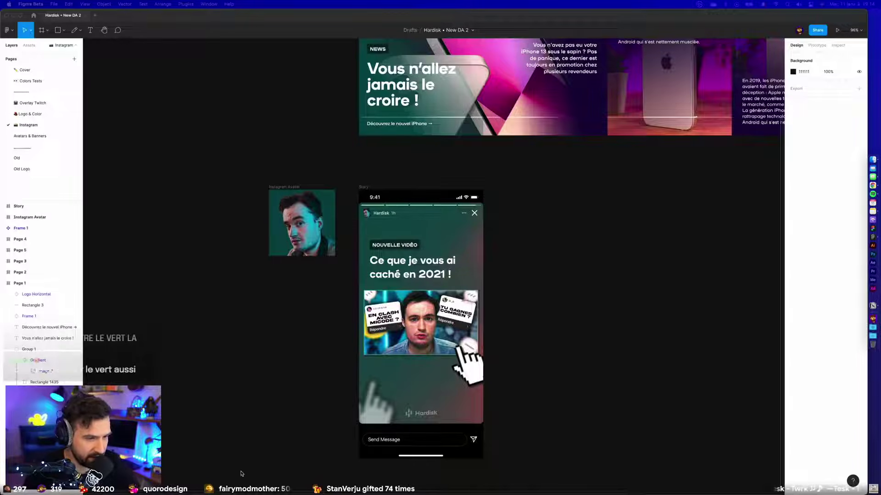
scroll(434, 426, up, 5)
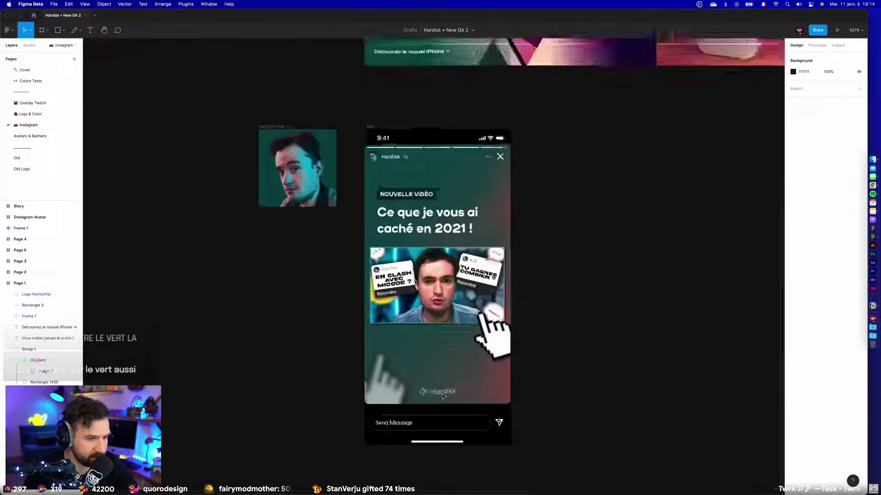
scroll(442, 397, down, 5)
Switch to the Overlay Twitch page and compare the dark and green sets of stream screens.
click(29, 114)
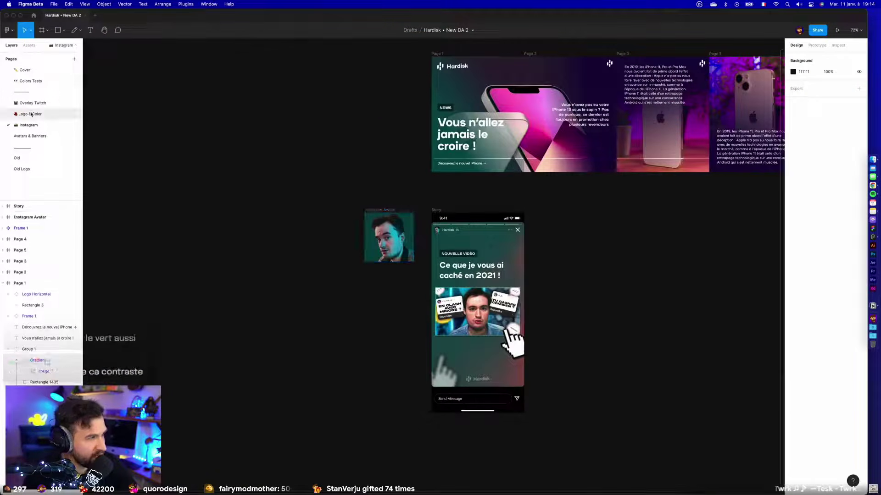
click(29, 103)
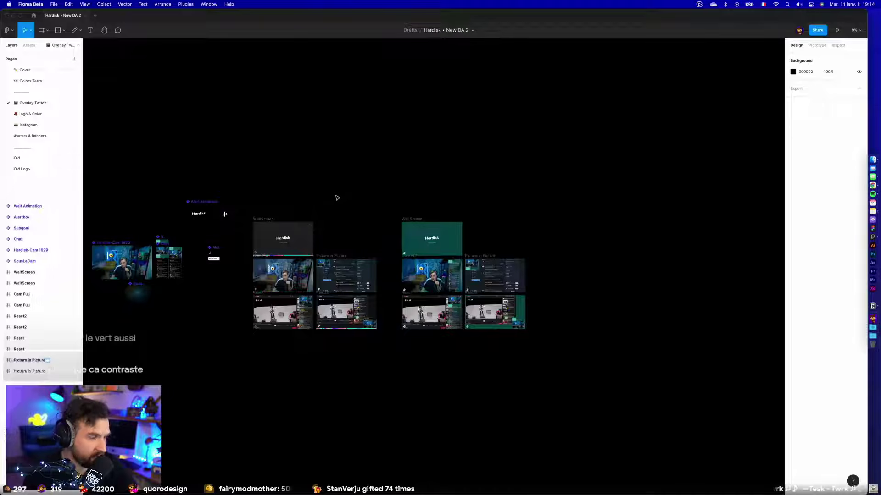
drag(337, 198, 468, 205)
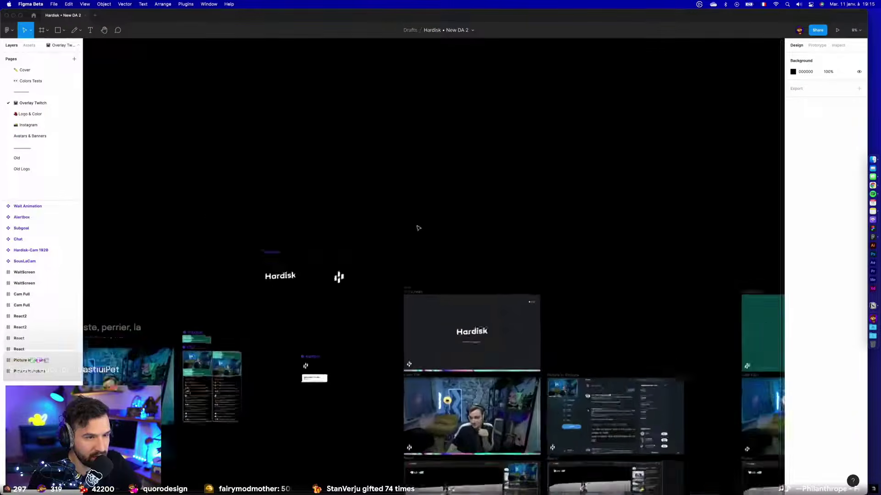
scroll(462, 257, up, 5)
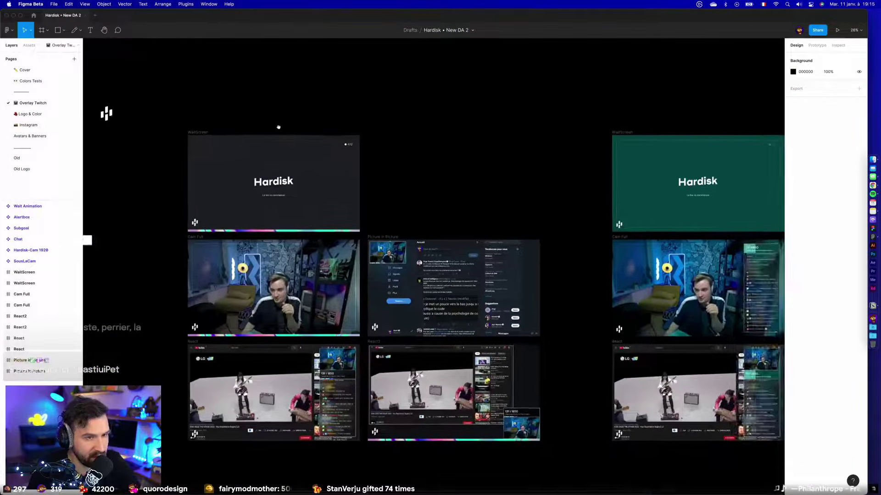
mouse_move(228, 136)
mouse_down()
mouse_move(218, 137)
mouse_move(226, 143)
mouse_up()
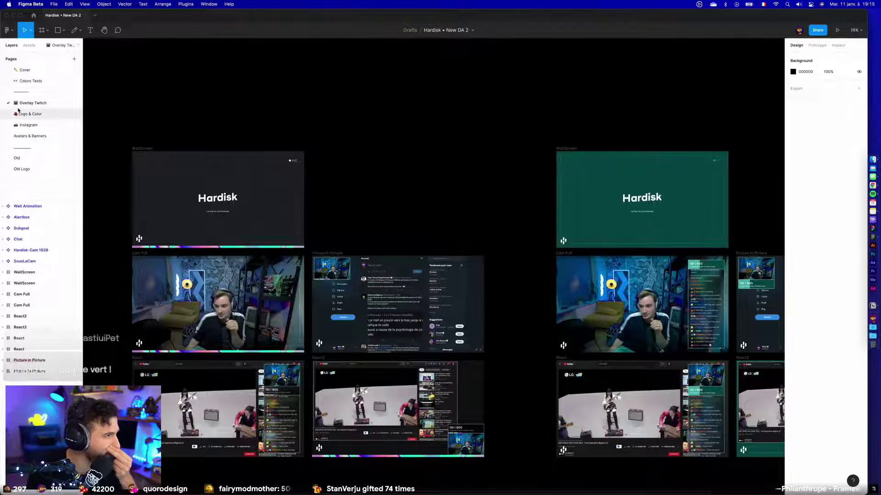
Compare the Colors A to D variants on the Colors Tests page, checking the Logo & Color and Instagram pages in between.
click(29, 81)
ctrl+scroll(405, 242, down, 5)
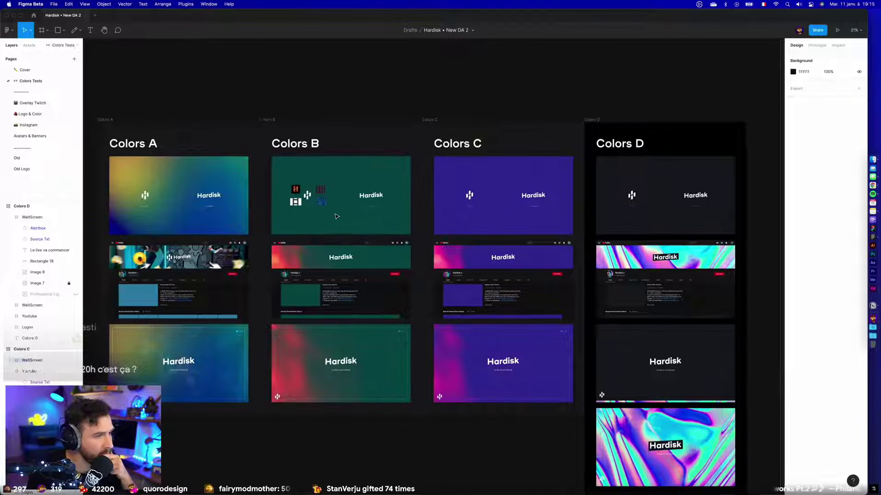
scroll(336, 216, left, 2)
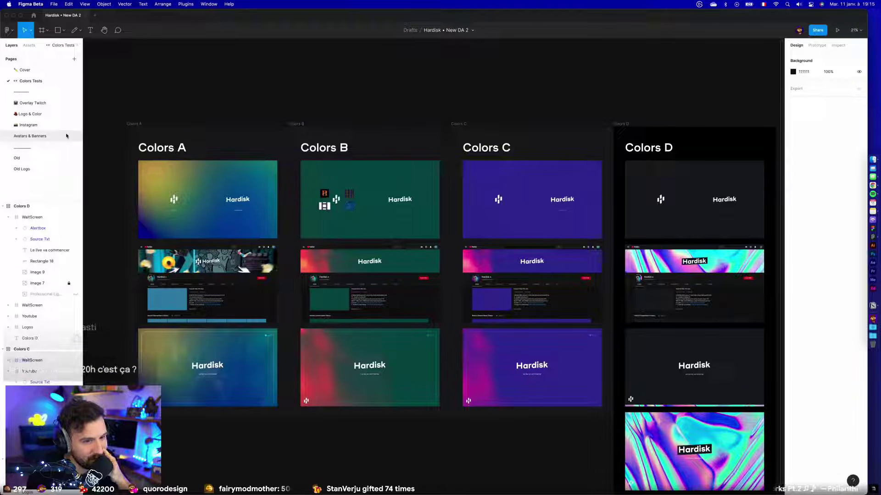
click(39, 114)
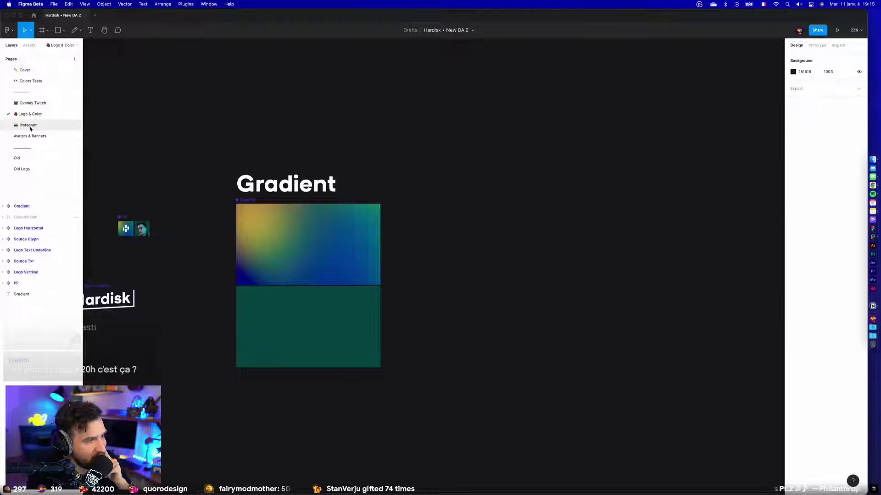
click(30, 126)
click(34, 82)
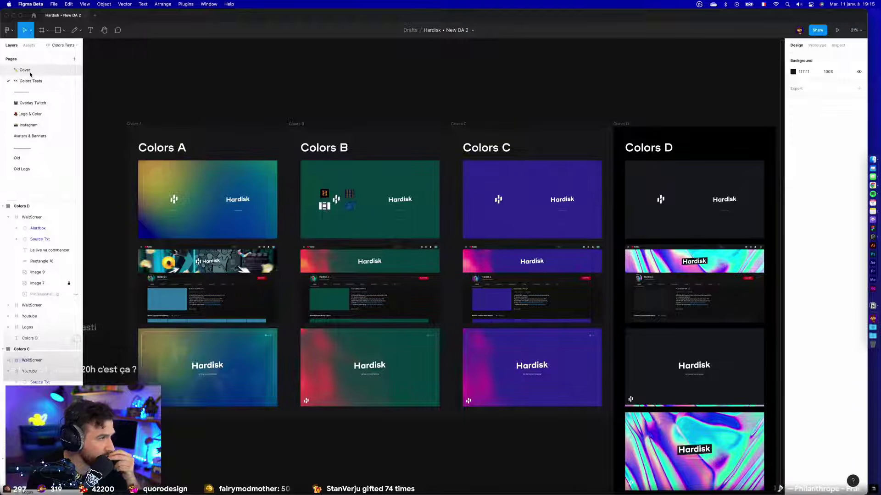
Open the Old page and examine the blue "Merci les bébous" end screen up close.
click(21, 160)
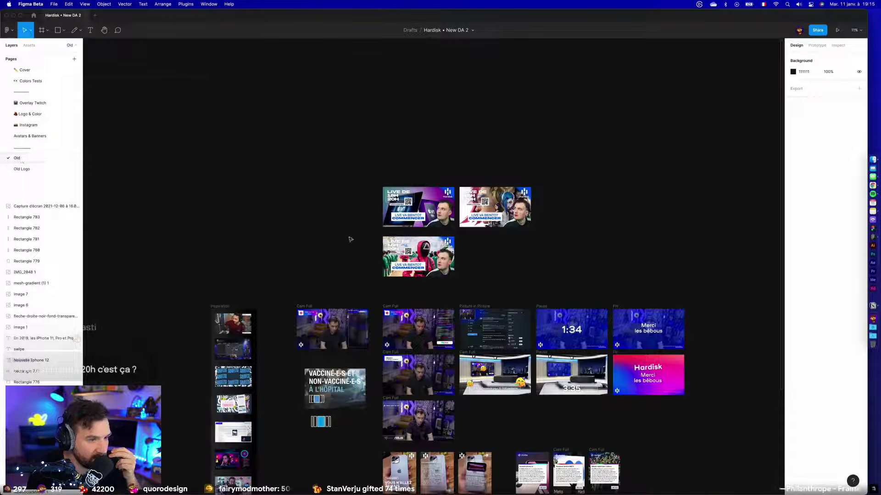
scroll(636, 321, up, 5)
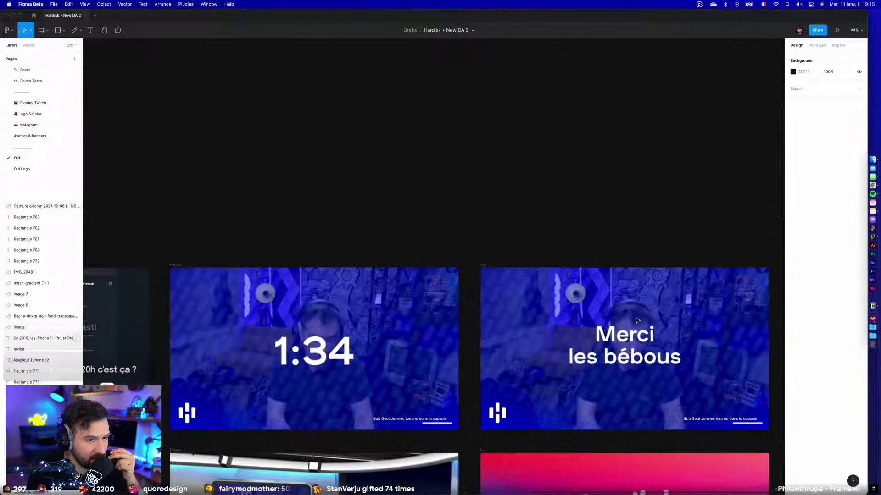
scroll(636, 320, up, 5)
scroll(503, 262, down, 3)
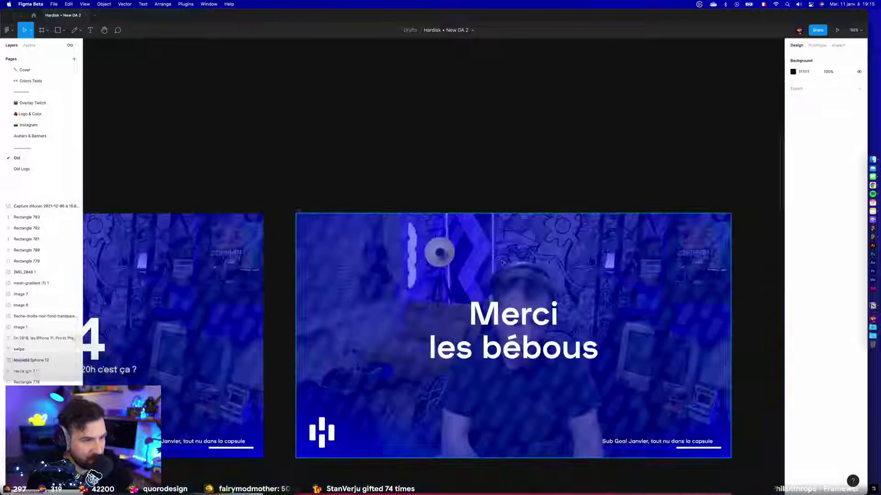
scroll(461, 260, up, 2)
Shift the blue overlay rectangle aside on the "Merci les bébous" screen and inspect the slanted rounded-bar pattern beneath it.
click(463, 256)
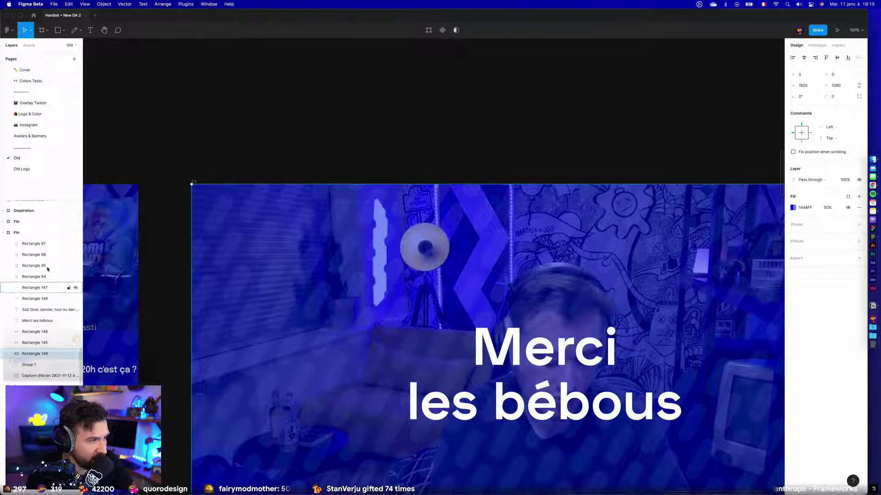
drag(269, 308, 492, 301)
click(277, 310)
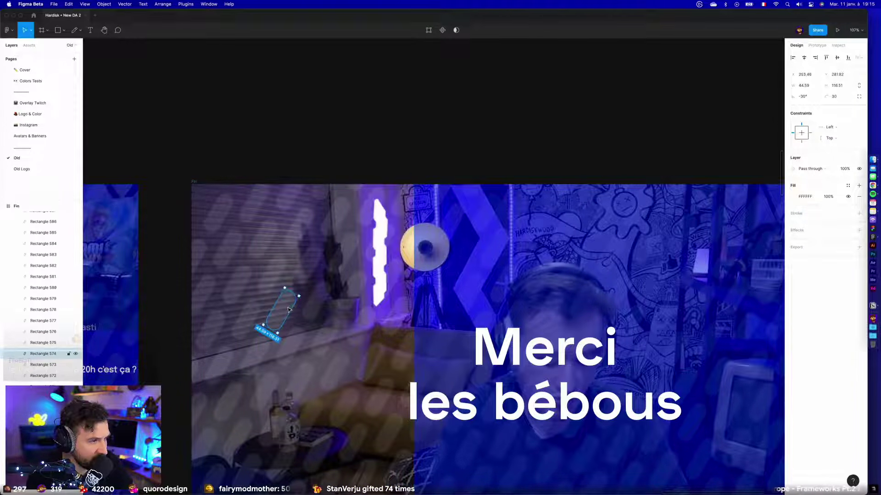
scroll(169, 291, up, 5)
click(182, 294)
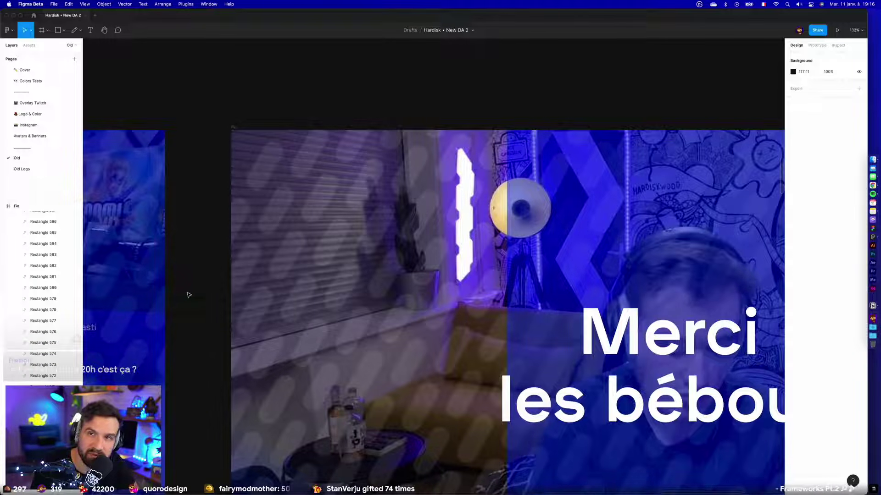
Undo the changes to the blue overlay on the "Merci les bébous" screen and look across to the 1:34 pause screen.
key(super+z)
key(super+z)
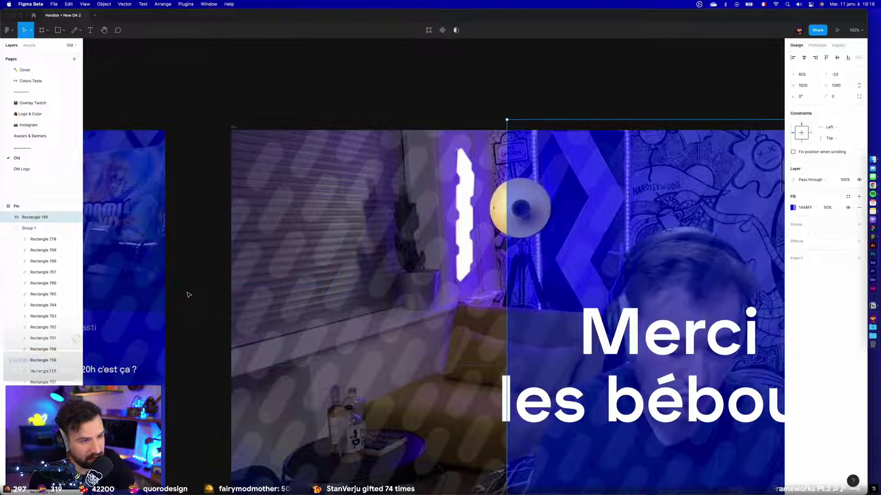
key(super+z)
scroll(189, 295, down, 8)
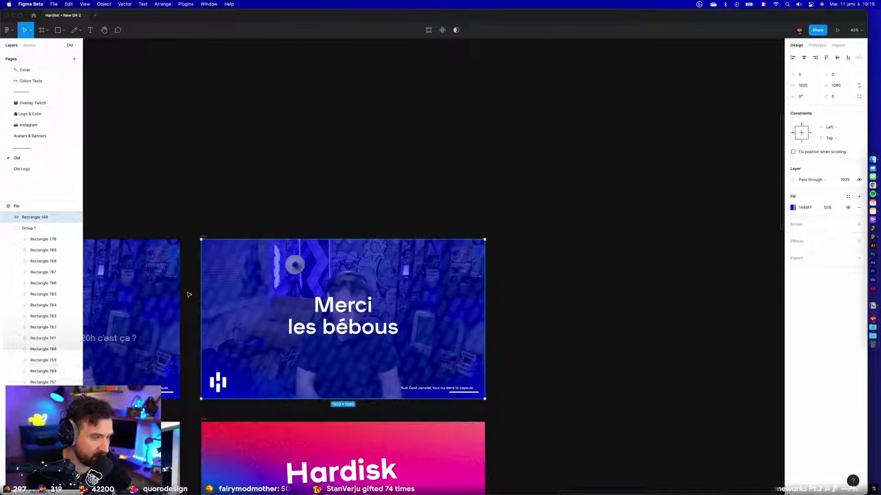
key(super+z)
scroll(188, 294, left, 10)
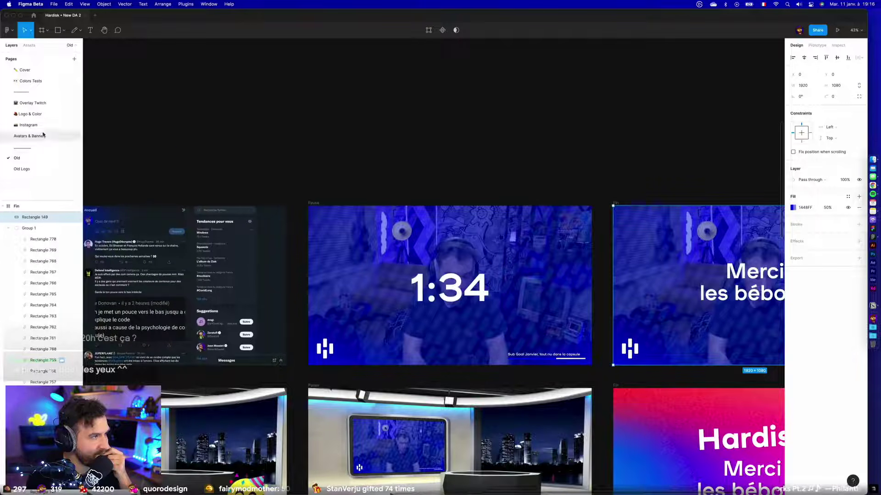
Return to the Overlay Twitch page and focus on the Hardisk wordmark of the green wait screen.
click(39, 103)
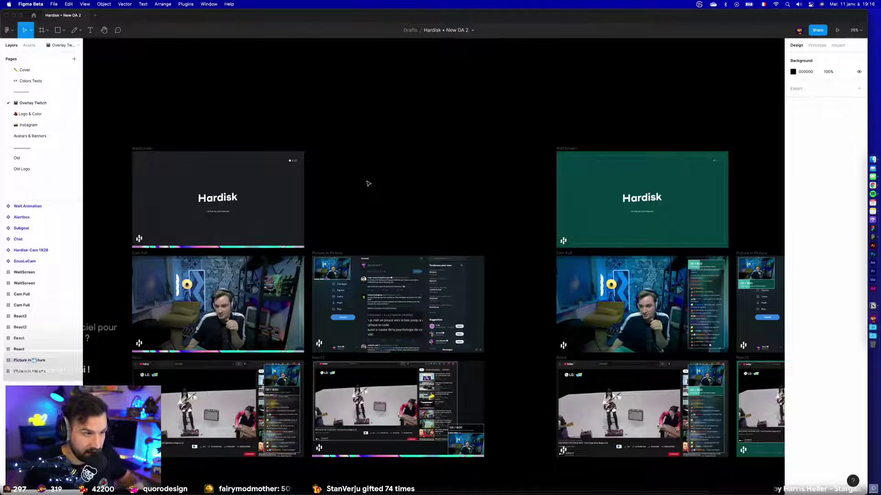
scroll(743, 193, up, 5)
scroll(544, 183, up, 5)
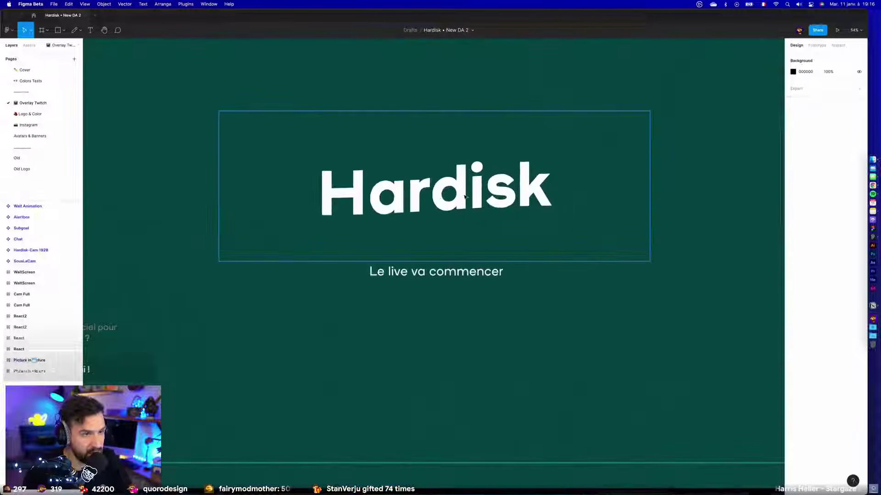
Draw a grey rectangle of about 49 × 61 above the green wait screen's Hardisk wordmark and scatter several copies around it.
click(476, 197)
key(r)
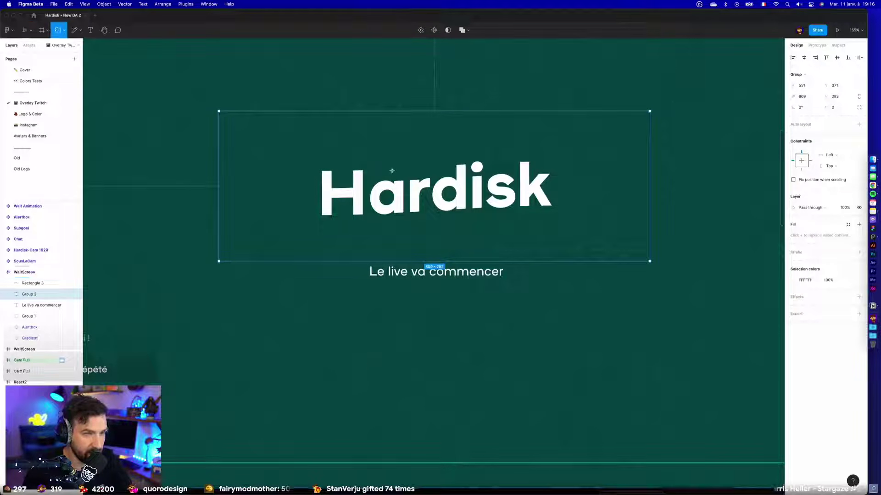
mouse_move(378, 96)
mouse_down()
mouse_move(405, 130)
mouse_move(426, 137)
mouse_move(384, 154)
mouse_up()
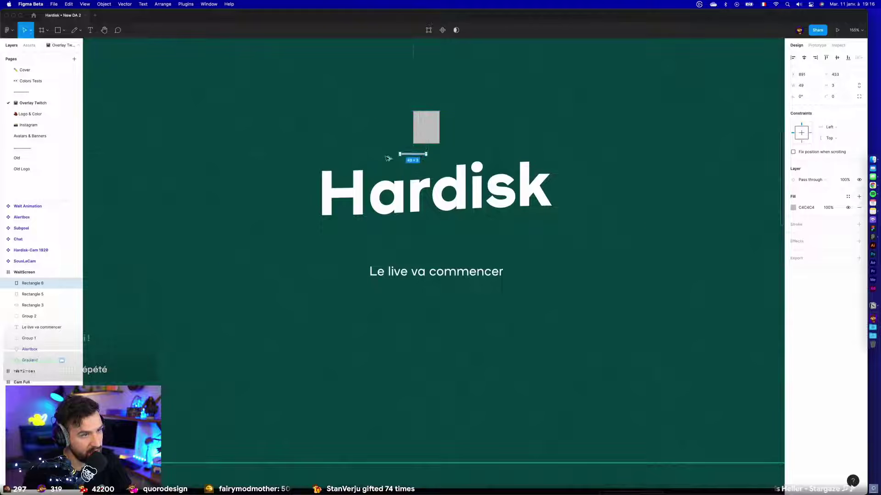
key(super+z)
drag(426, 132, 392, 111)
drag(397, 115, 360, 163)
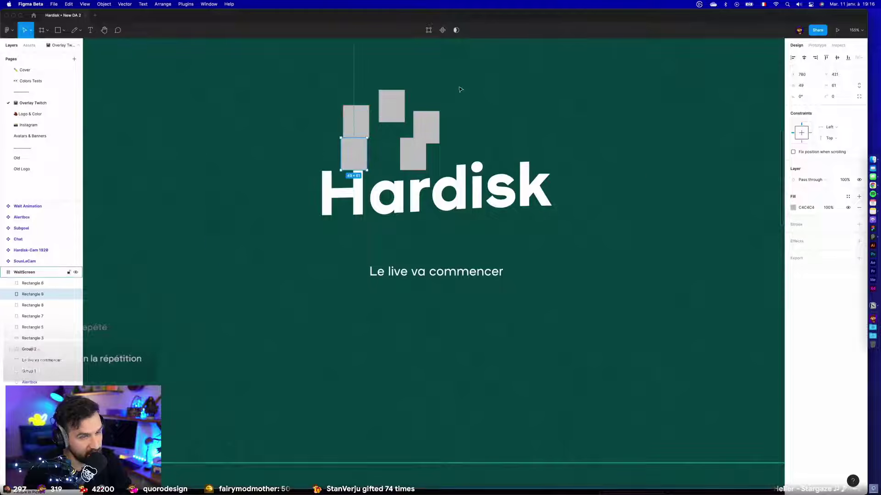
Undo the scattered rectangle copies and delete the remaining grey rectangle from the green wait screen.
key(super+z)
key(super+z)
key(super+z)
key(super+z)
key(super+z)
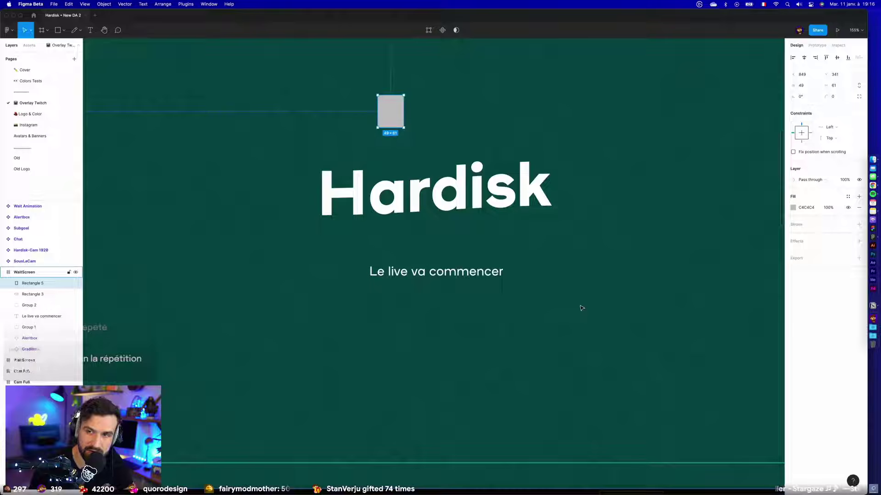
key(BackSpace)
scroll(582, 312, down, 6)
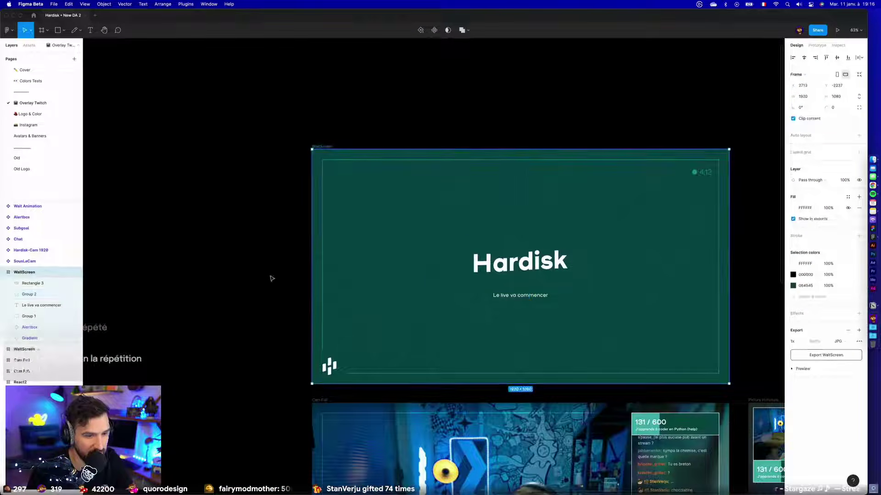
Clear the selection and look across the stream screens to the wait animation, subgoal, chat and alert box components.
click(269, 276)
scroll(271, 276, down, 3)
drag(255, 289, 430, 277)
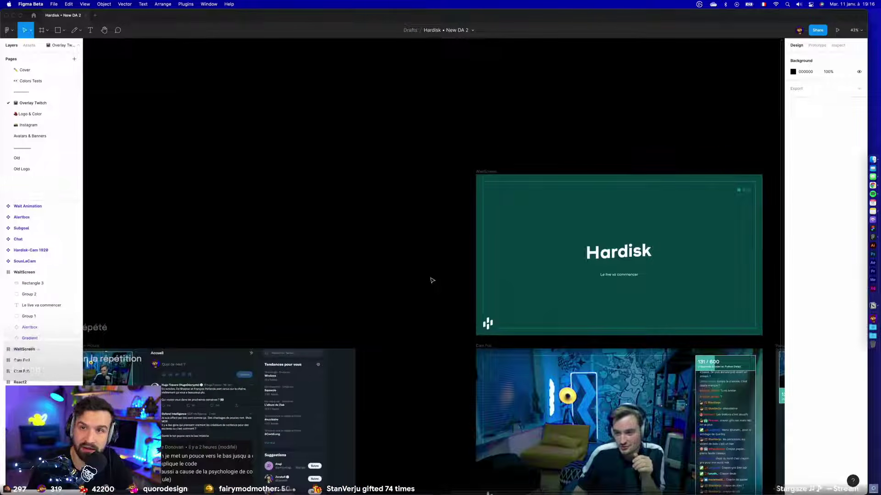
scroll(419, 278, left, 9)
scroll(420, 278, down, 2)
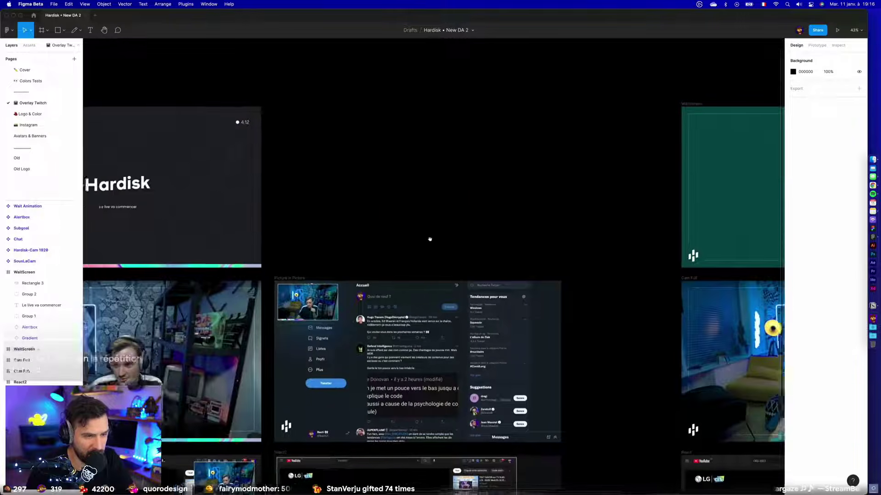
scroll(525, 366, down, 3)
scroll(524, 366, left, 1)
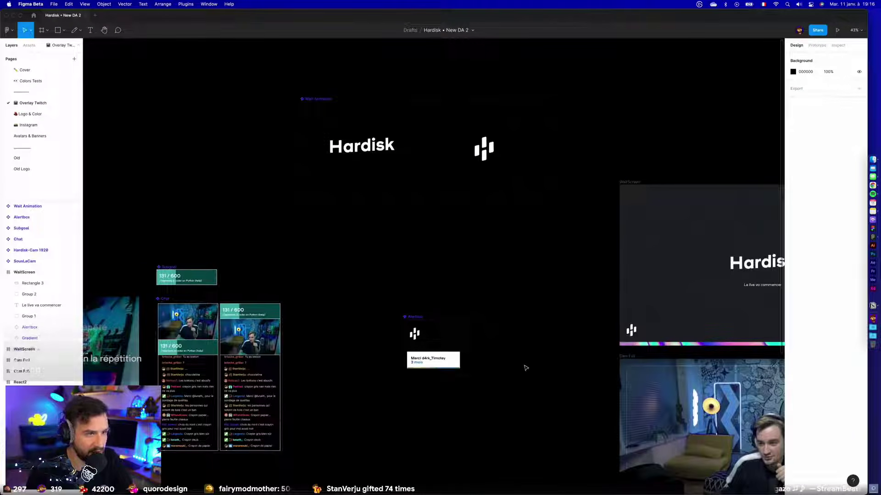
scroll(525, 366, down, 3)
scroll(531, 349, right, 2)
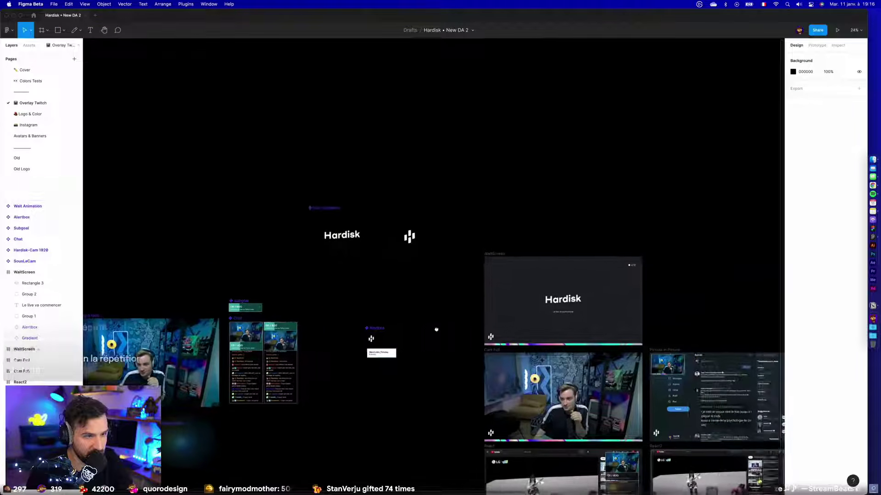
Examine the dark wait screen, select the iridescent strip along its lower edge to point it out, and clear the selection.
scroll(465, 302, up, 5)
scroll(669, 328, up, 5)
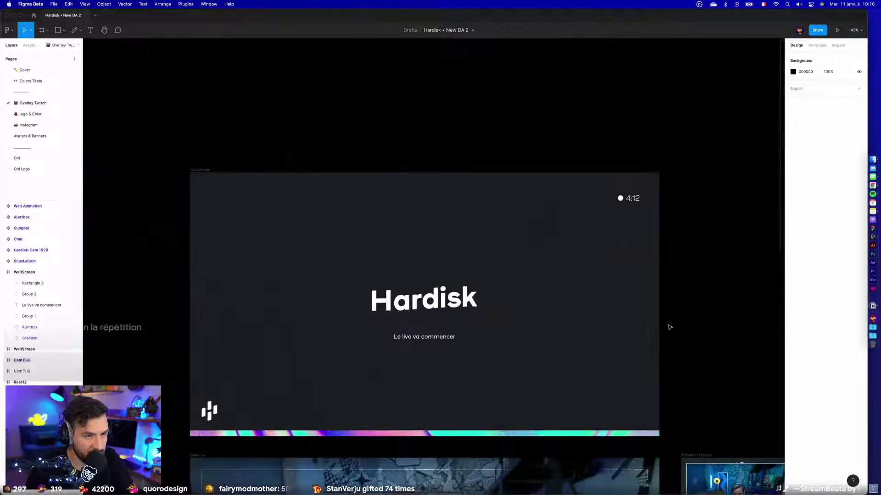
scroll(725, 171, down, 3)
click(283, 260)
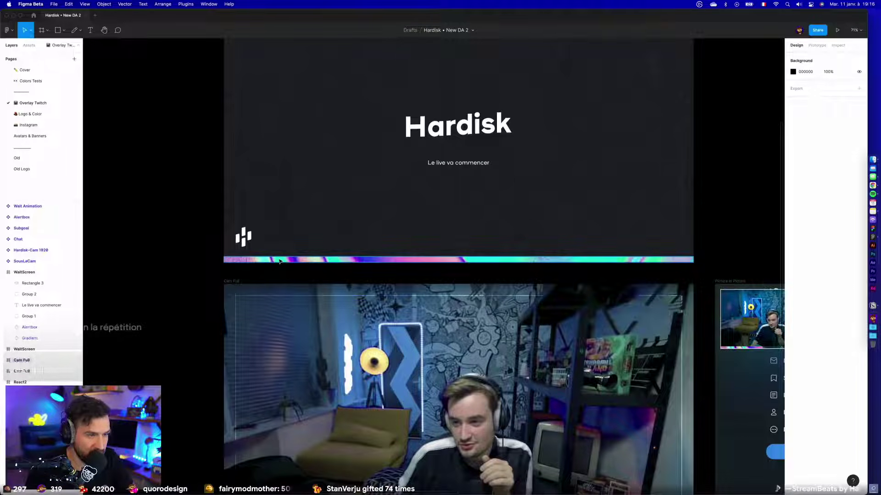
key(shift+2)
drag(438, 258, 439, 257)
scroll(439, 259, down, 3)
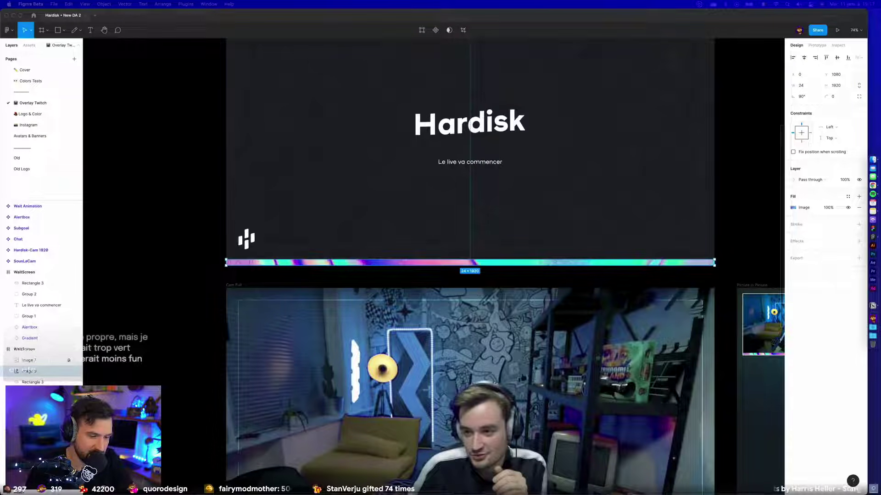
click(158, 222)
scroll(220, 307, up, 2)
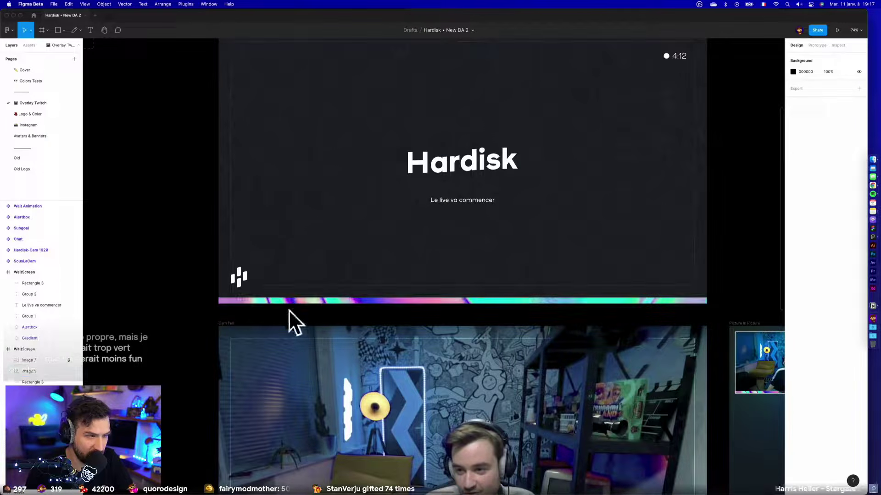
Look over the stream screens and overlay components on the Twitch overlay page and open the Logo & Color page.
scroll(156, 294, down, 5)
scroll(311, 339, down, 10)
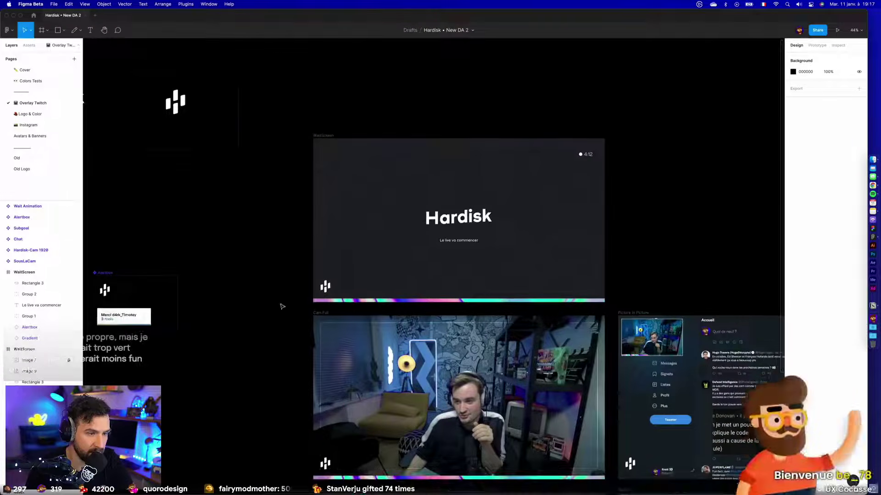
scroll(277, 183, down, 3)
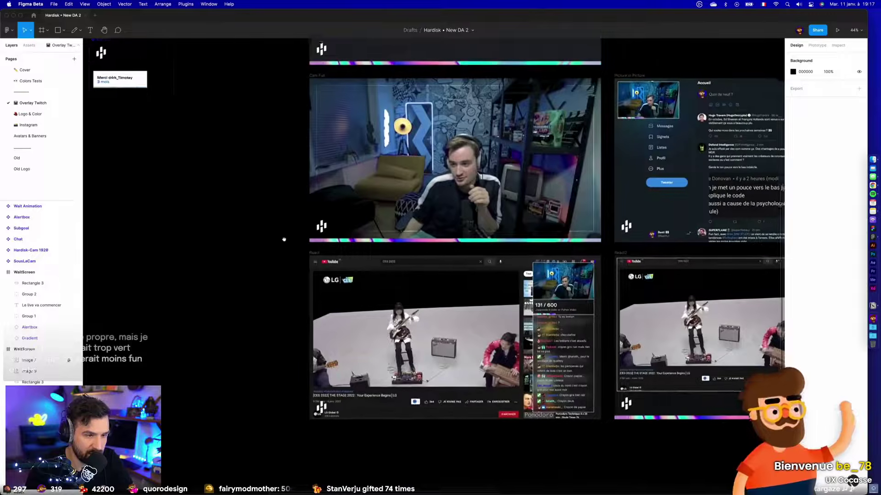
scroll(252, 236, up, 10)
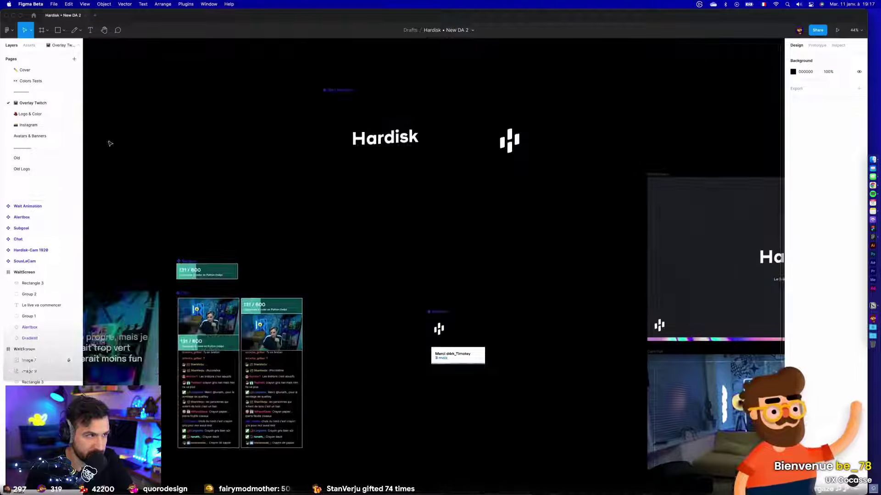
click(54, 115)
Switch to Notion, read through the Hardisk DA deliverables list, and return to the Figma file.
key(super+Tab)
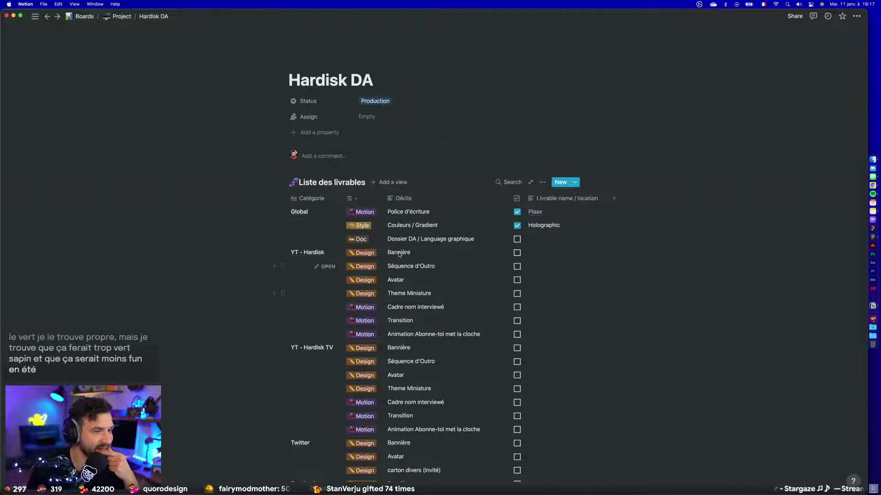
scroll(413, 319, down, 5)
scroll(386, 320, down, 3)
scroll(386, 320, up, 10)
key(super+Tab)
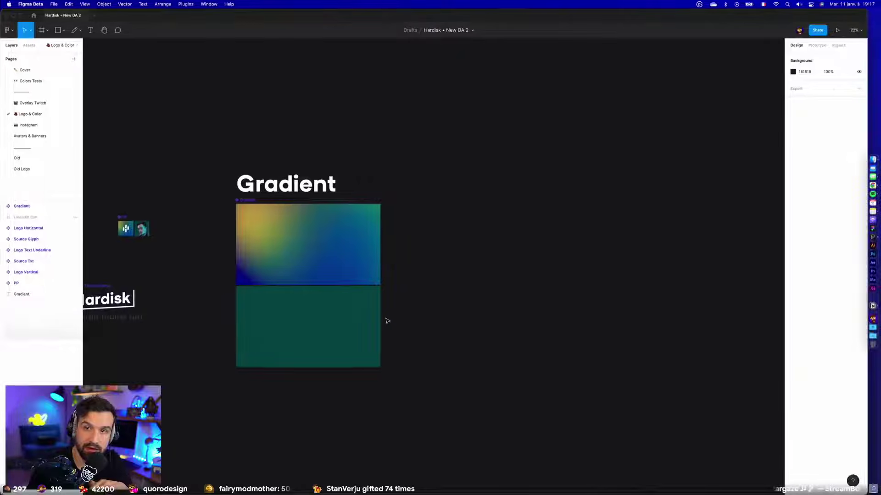
Delete the Colors A and Colors C frames from the Colors Tests page.
click(49, 102)
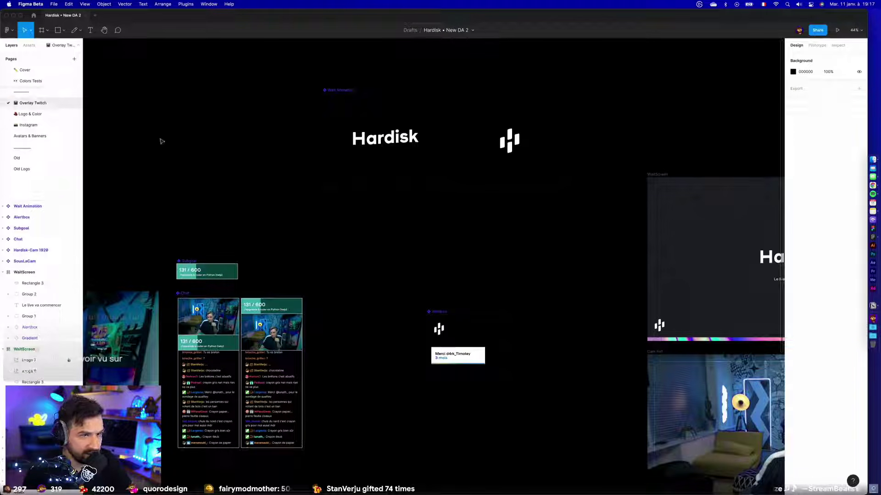
scroll(340, 241, down, 5)
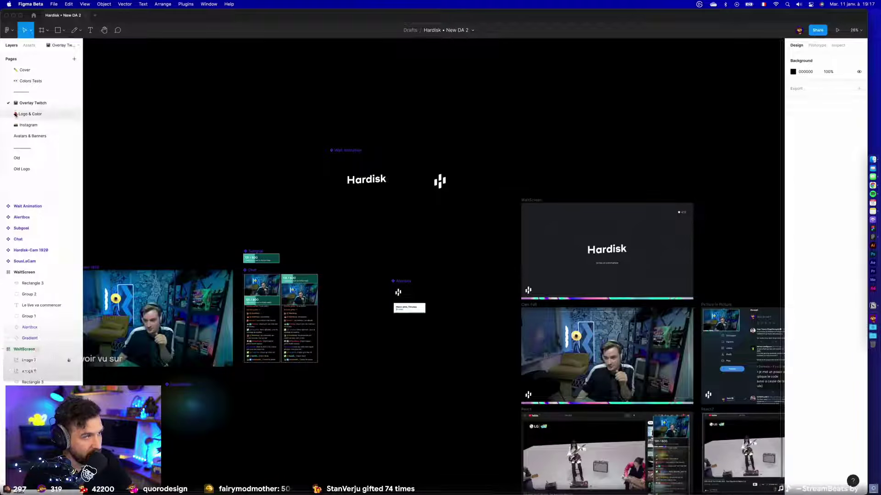
click(29, 82)
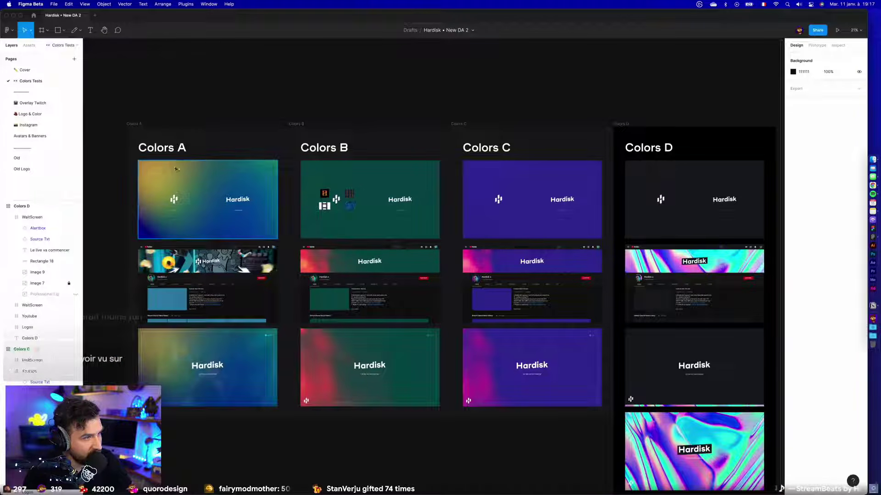
click(134, 125)
key(Delete)
click(457, 121)
key(Delete)
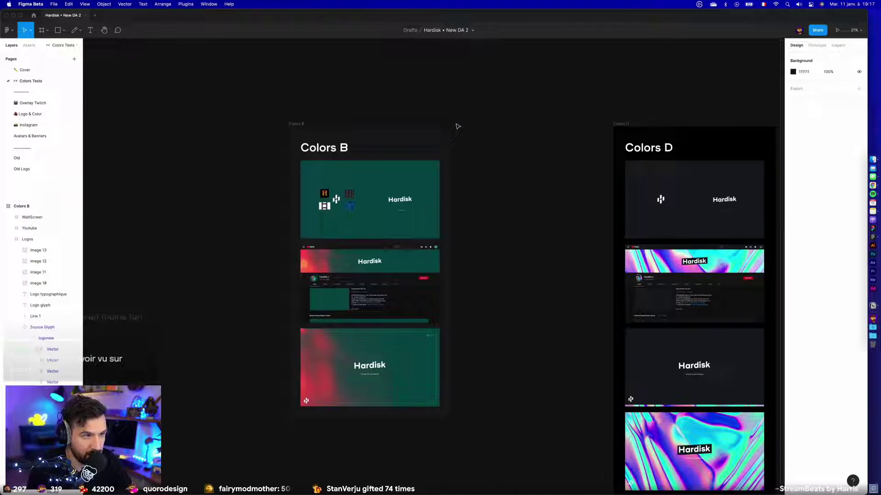
Move the four small images around the glyph logo in Colors B out onto the empty canvas beside the frame.
click(350, 194)
scroll(352, 192, up, 5)
shift+click(291, 196)
shift+click(282, 226)
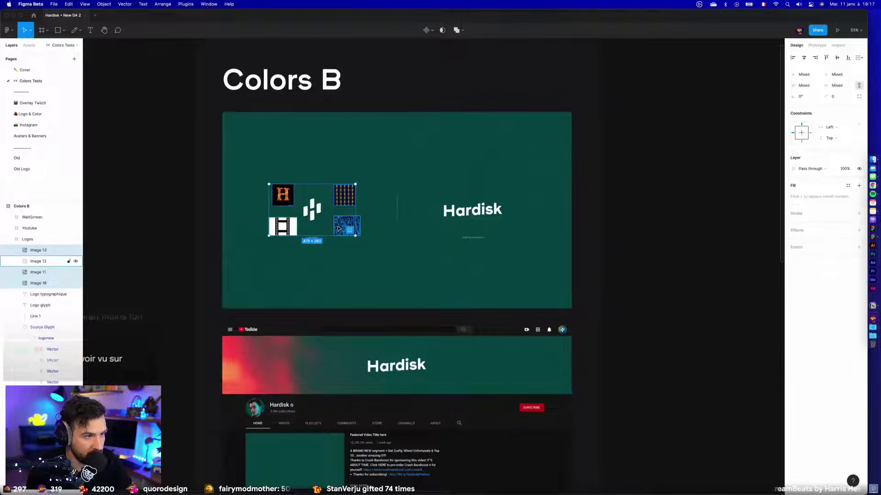
shift+click(347, 225)
drag(344, 203, 142, 152)
scroll(143, 152, down, 6)
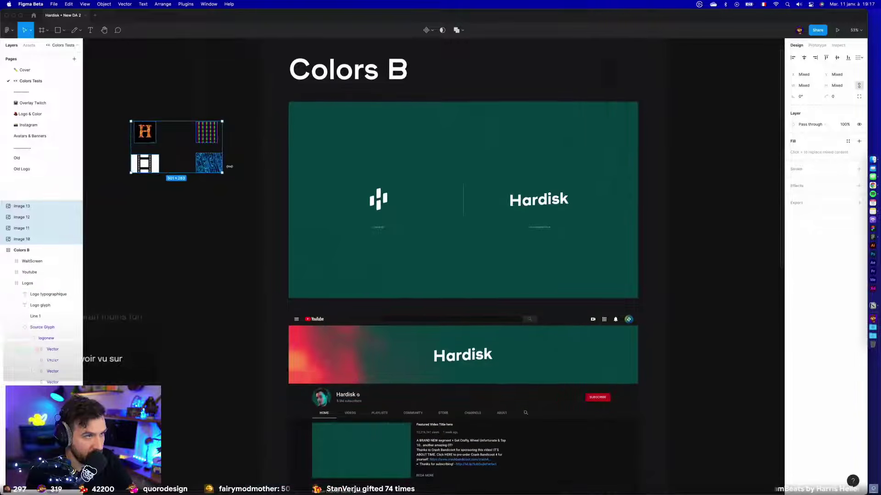
Move the Colors D frame directly next to the Colors B frame.
click(658, 185)
scroll(596, 161, right, 4)
drag(604, 96, 407, 95)
Retitle the green frame's heading as Colors A and the black frame's heading as Colors B.
double_click(241, 129)
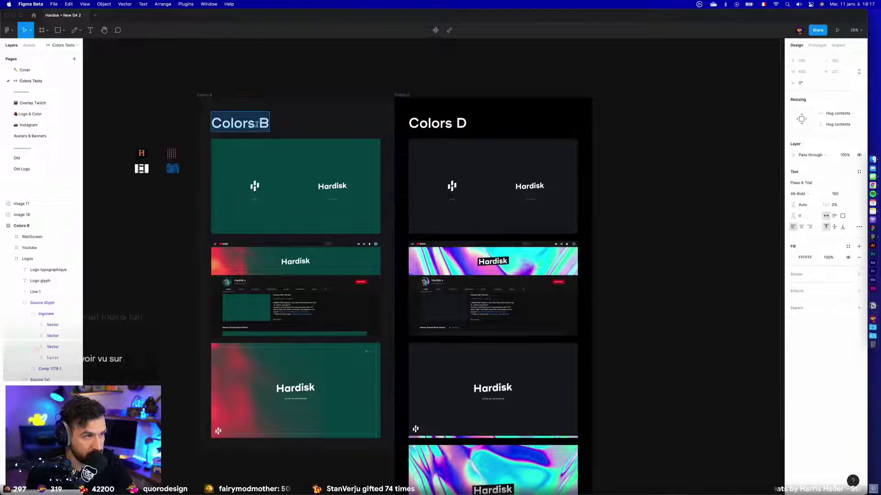
drag(259, 124, 273, 126)
text(A)
double_click(461, 122)
text(B)
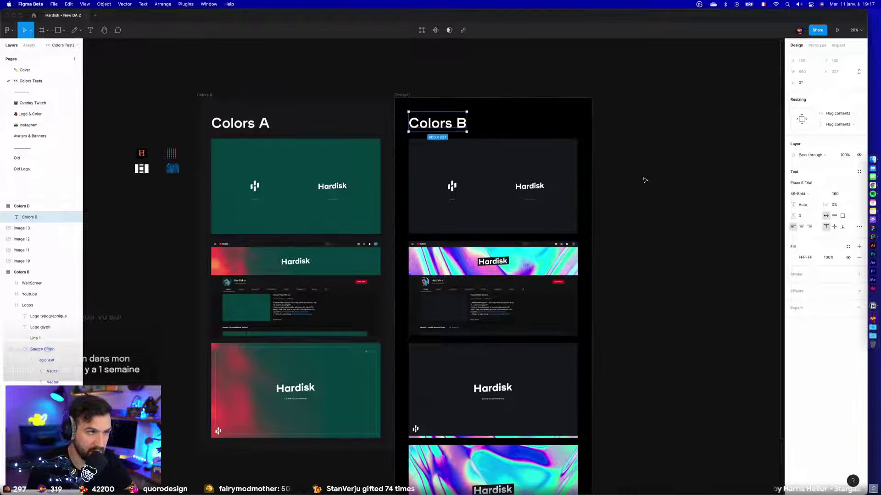
scroll(649, 177, left, 5)
click(723, 201)
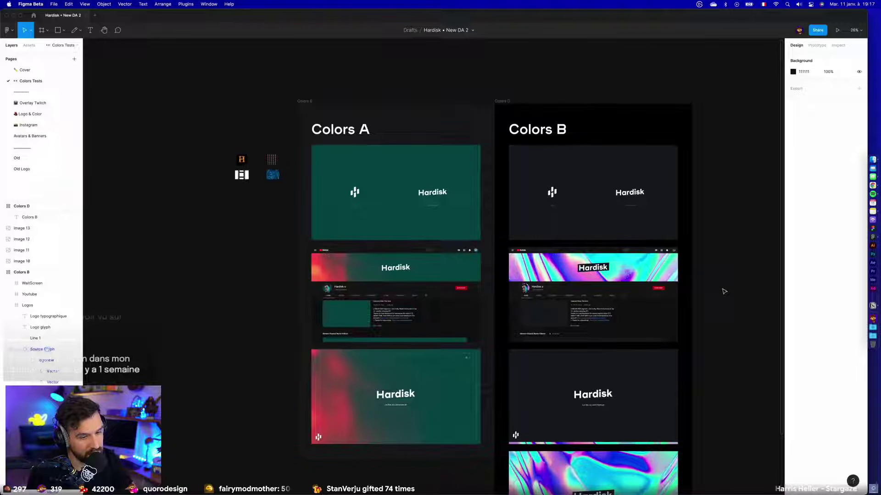
Compare the logo panels and YouTube banners of the green and iridescent color options side by side.
scroll(724, 292, up, 5)
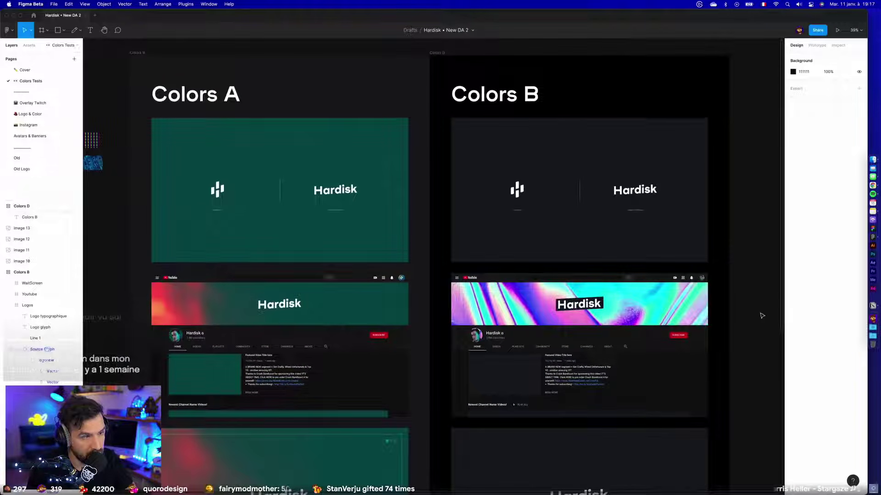
scroll(752, 313, up, 2)
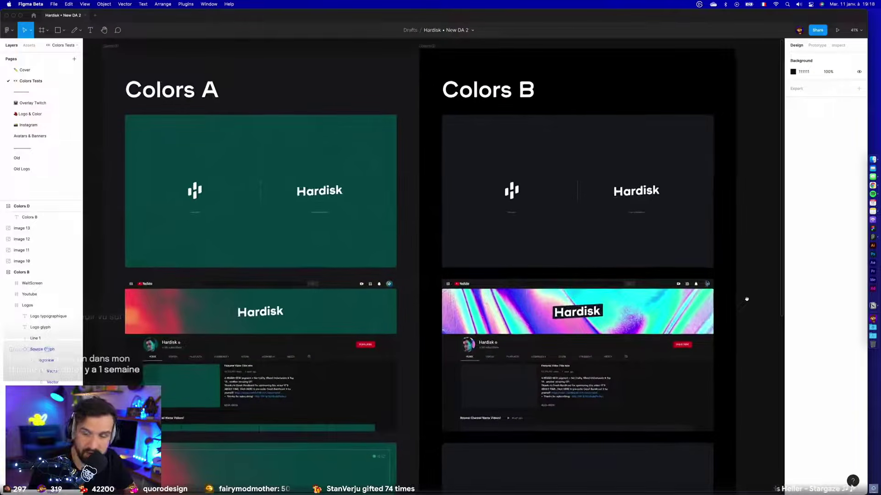
scroll(752, 297, left, 1)
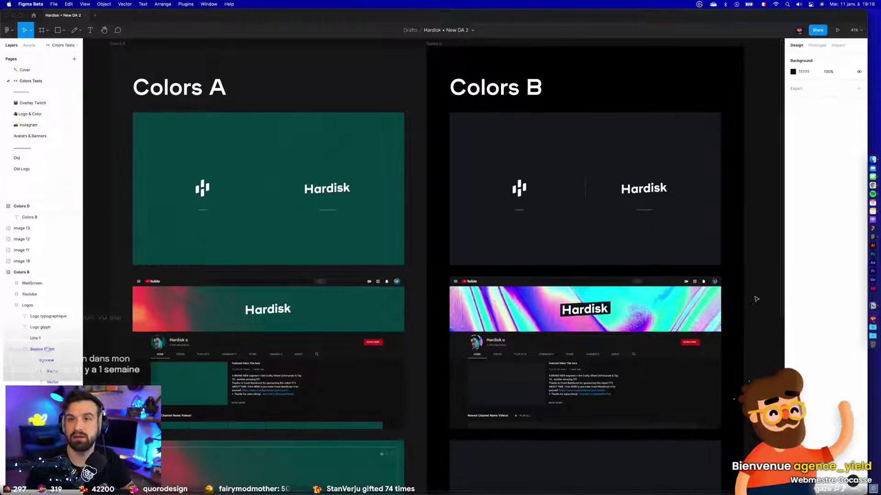
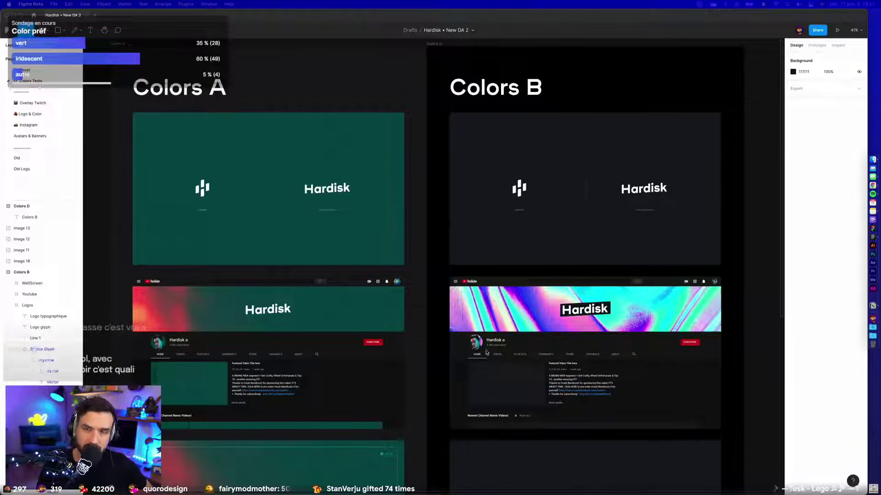
scroll(514, 307, right, 3)
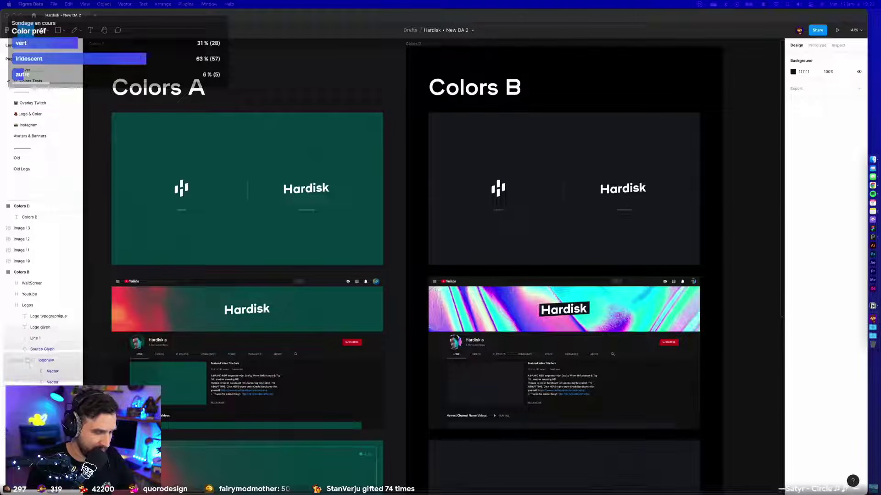
Switch to Chrome, search Google for envato elements, open the Envato Elements site and enlarge the browser window.
key(super+Tab)
text(evento elm)
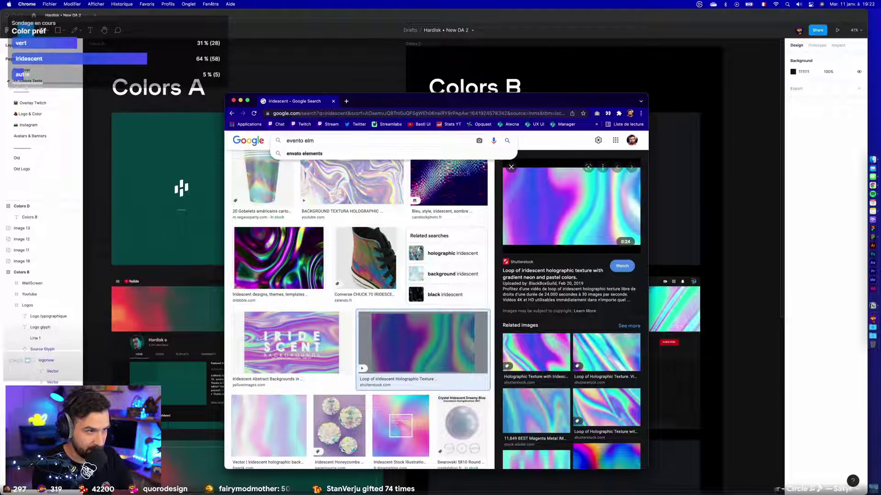
click(344, 153)
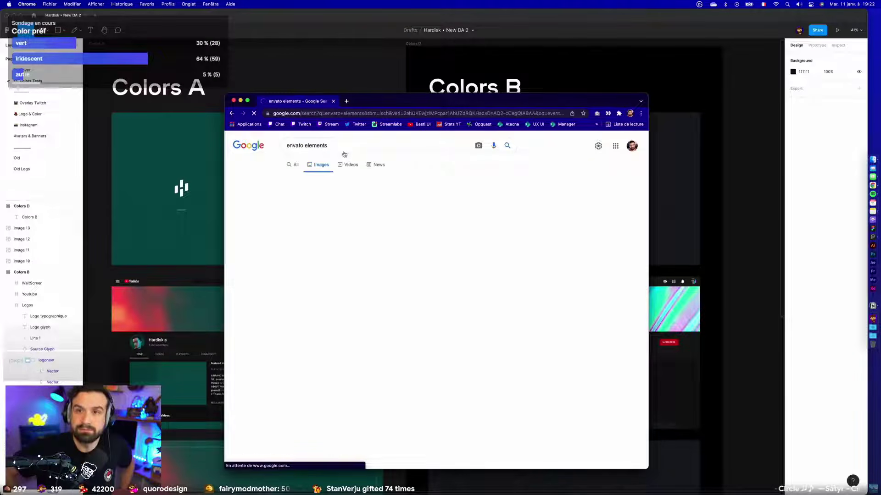
click(291, 166)
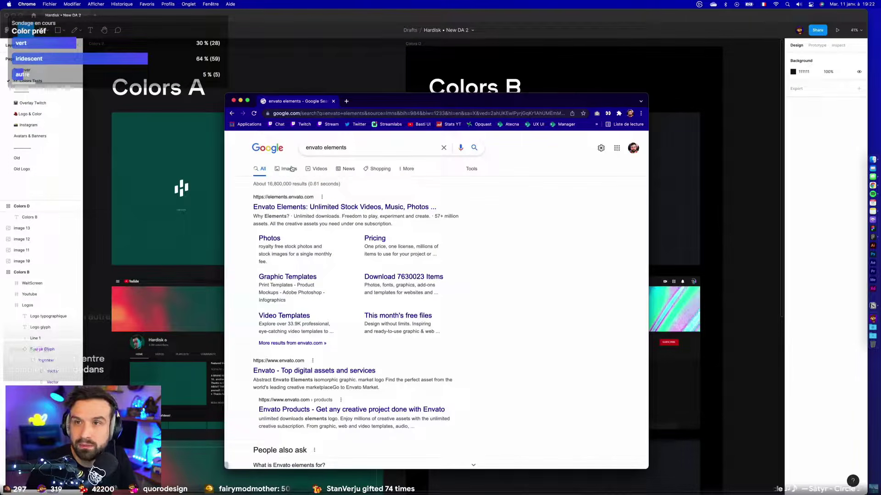
click(318, 207)
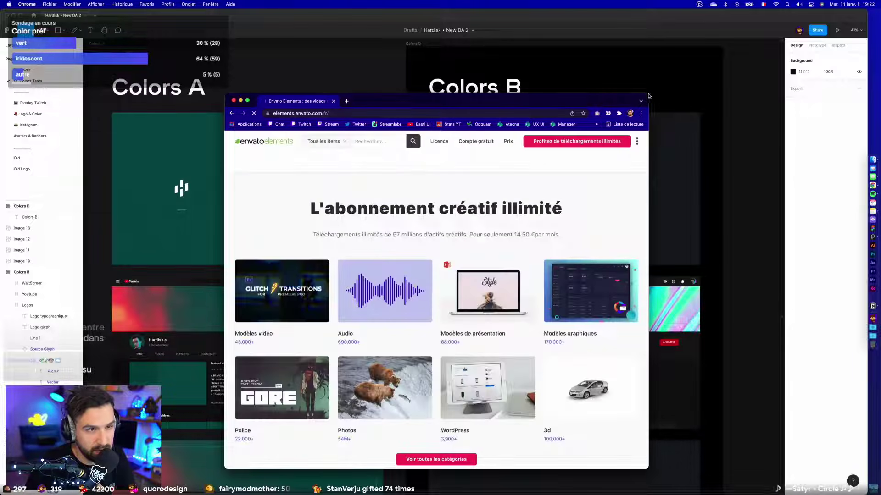
double_click(585, 102)
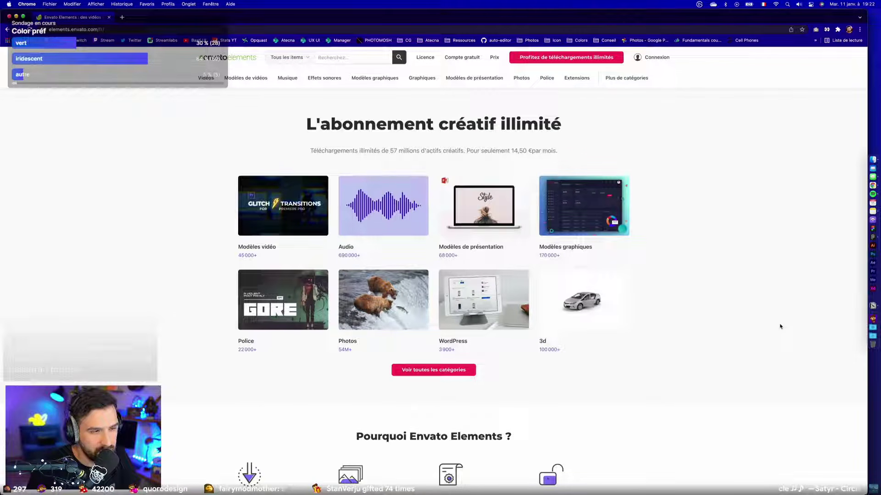
Return to Figma and examine the iridescent option's YouTube banner and its dark and full-texture wait screens.
key(super+Tab)
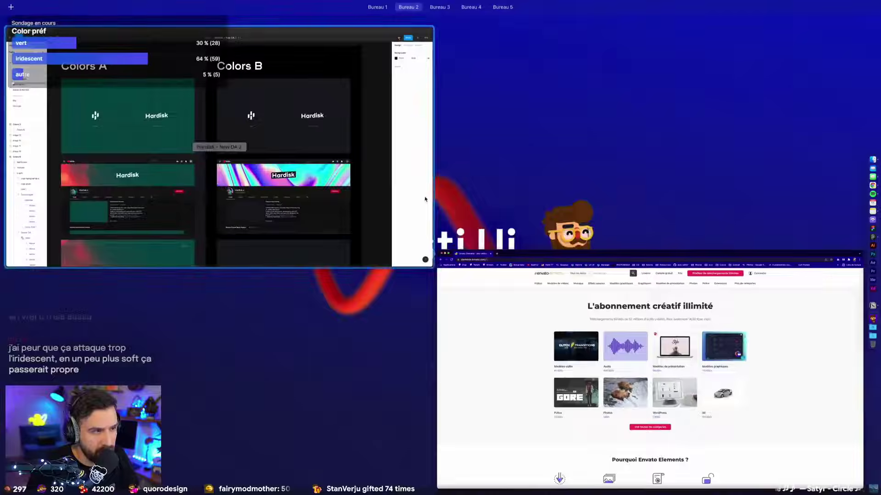
scroll(639, 306, up, 5)
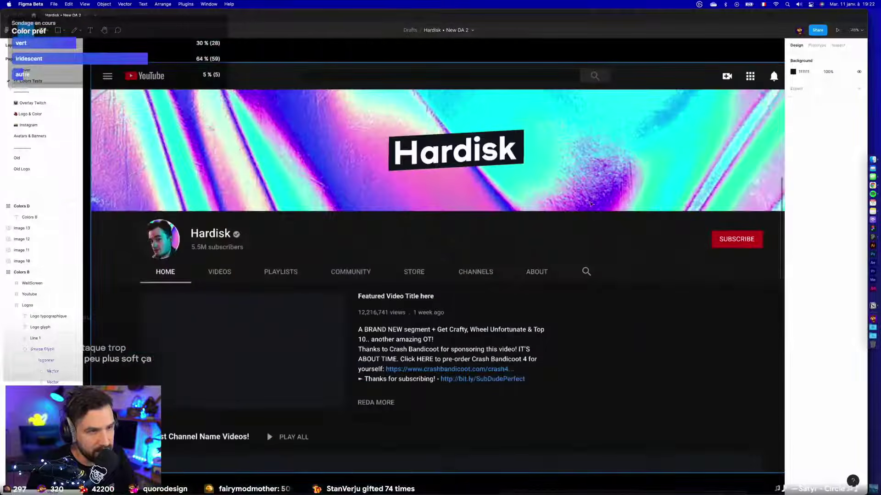
scroll(578, 120, down, 4)
scroll(569, 211, down, 8)
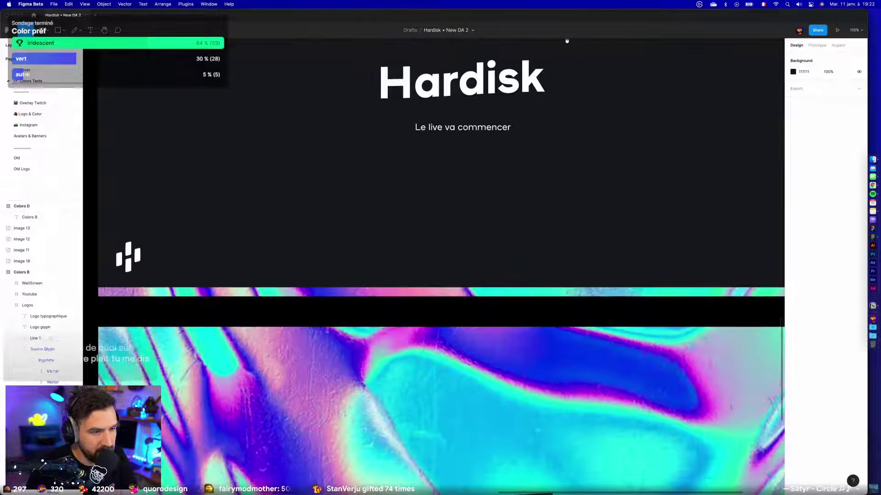
scroll(400, 304, down, 2)
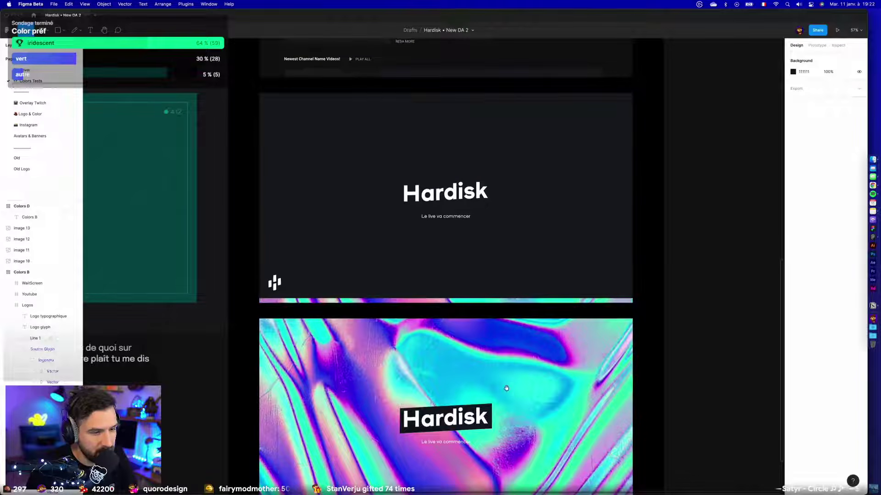
scroll(400, 304, down, 3)
scroll(579, 281, left, 2)
Open the Cover page and fit the iridescent Hardisk cover in view with nothing selected.
click(25, 70)
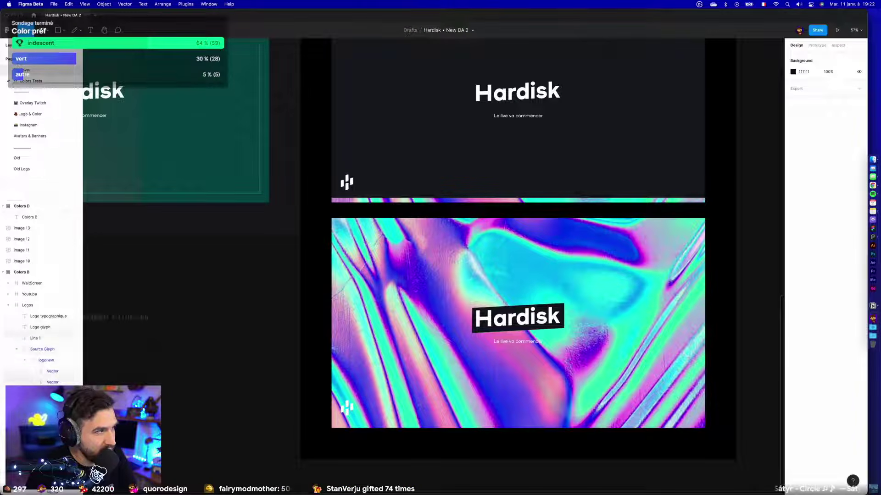
scroll(230, 204, left, 2)
click(516, 216)
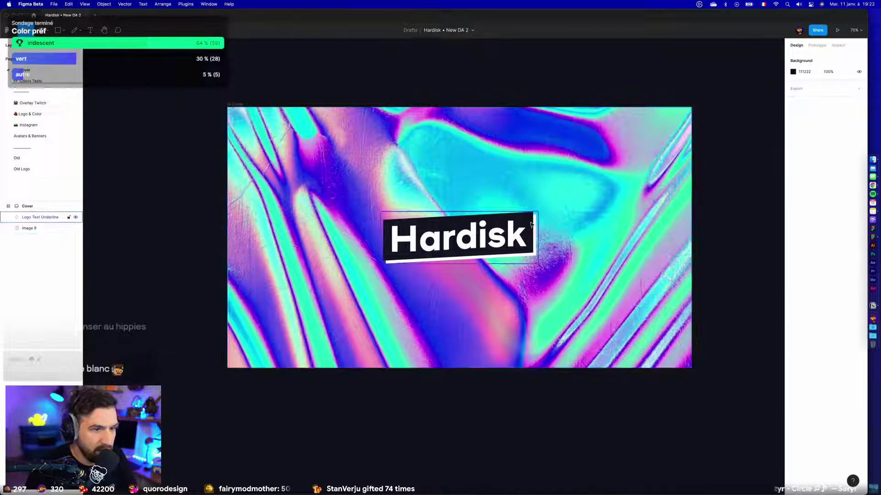
key(shift+2)
key(shift+1)
click(467, 434)
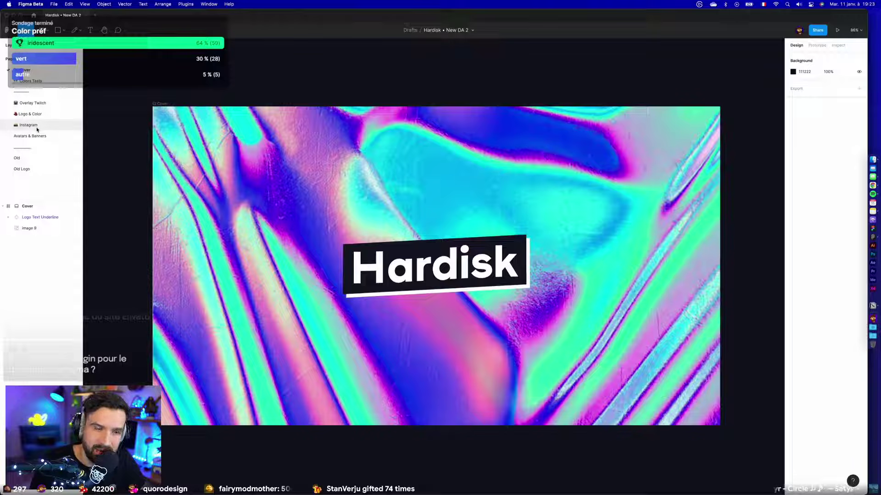
Switch back to Chrome, search Envato Elements for iridescent, and preview the fourth video result.
key(ctrl+Up)
click(322, 57)
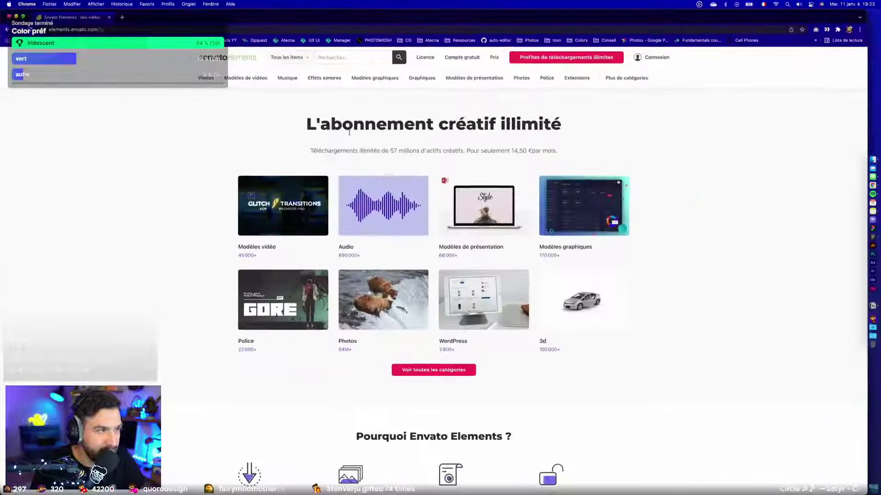
text(iridescent)
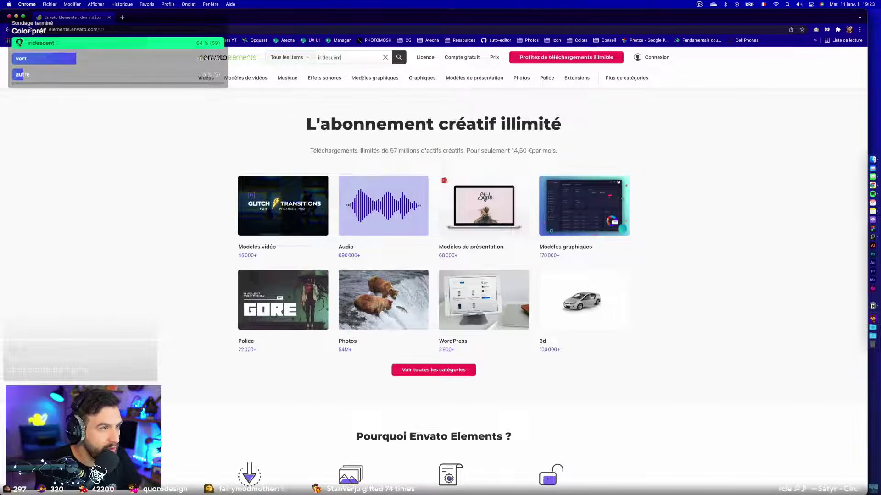
key(Return)
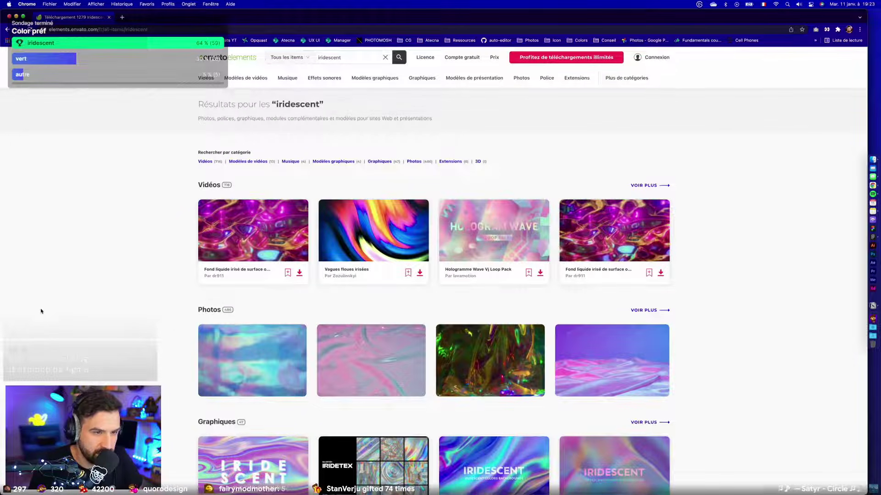
mouse_move(614, 249)
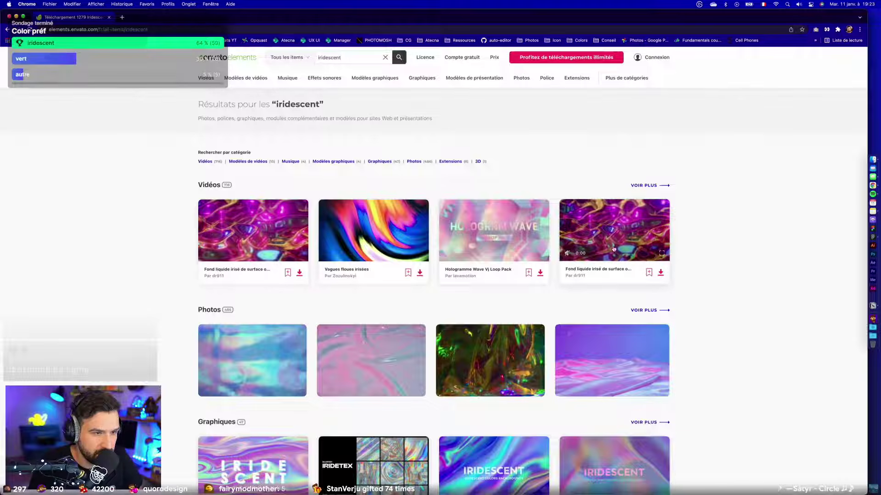
Open an Arrière-plans abstraits irisés pack from the Graphiques results in a background tab, keeping the iridescent search page in view.
scroll(713, 295, down, 3)
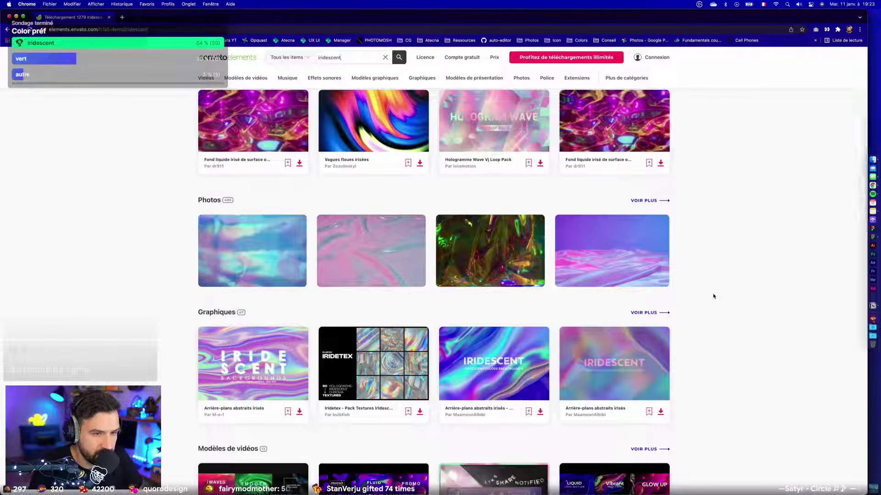
scroll(714, 295, down, 2)
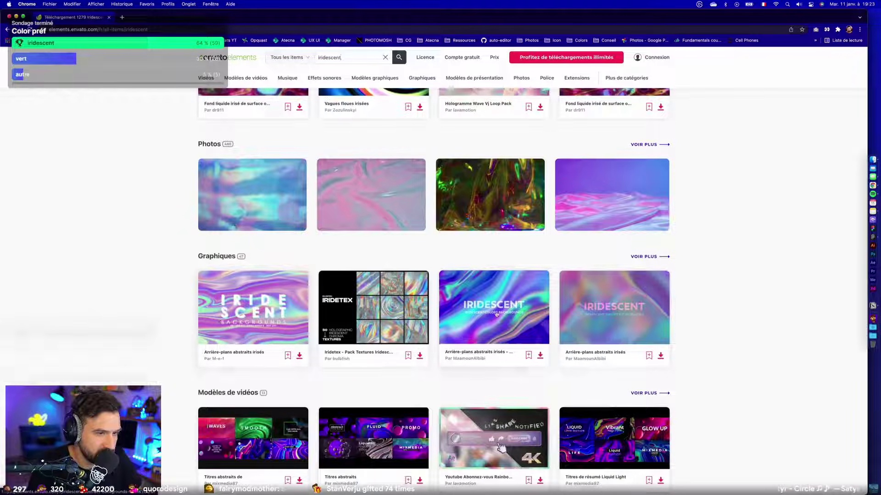
scroll(498, 314, down, 3)
super+click(614, 220)
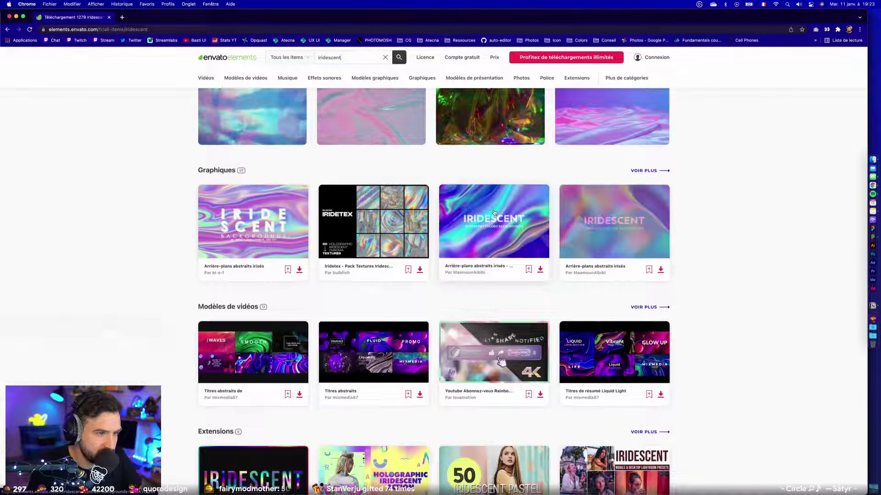
Look through the remaining iridescent result categories and open the Fond de néon irisé photo in a background tab.
scroll(717, 324, down, 4)
scroll(718, 324, down, 6)
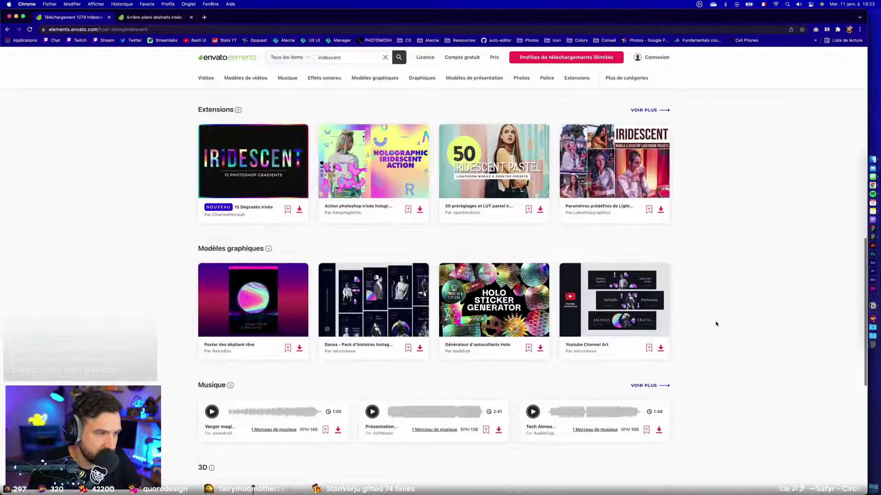
scroll(733, 327, down, 3)
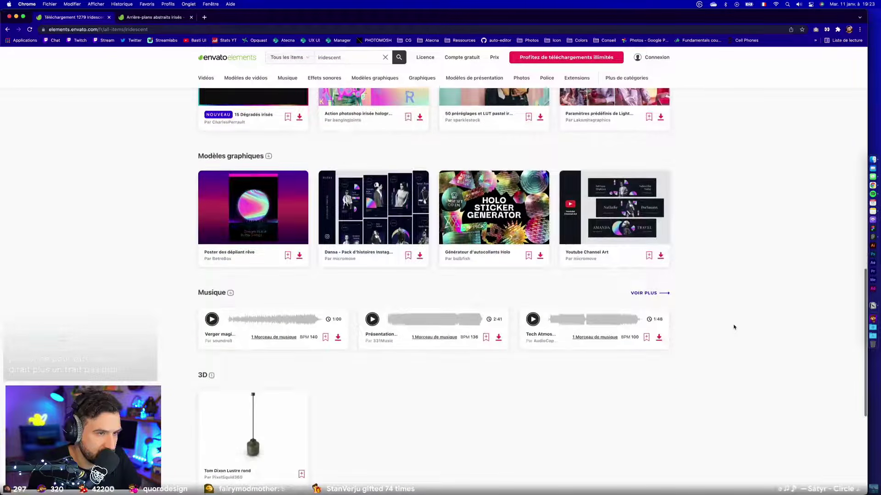
scroll(733, 327, up, 20)
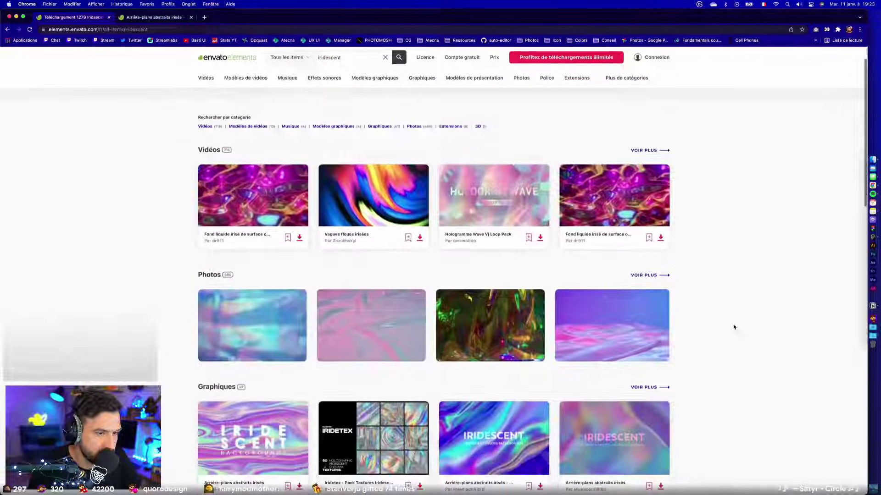
super+click(240, 324)
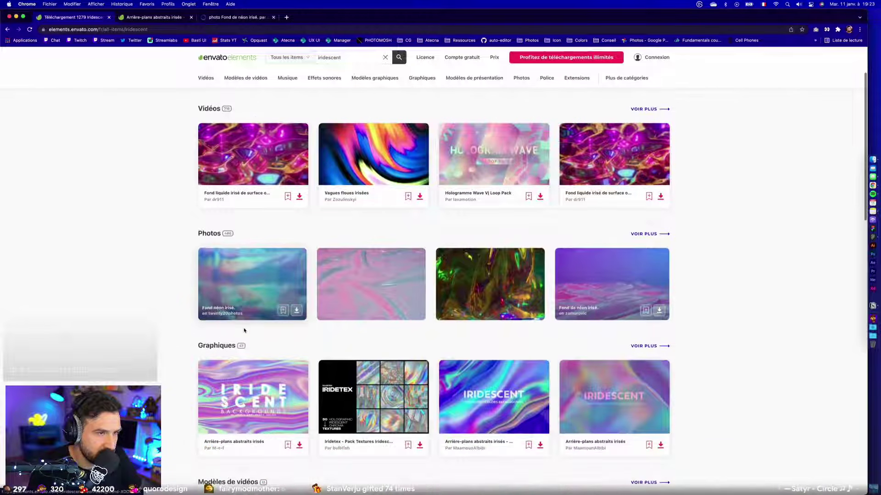
Open the full list of iridescent video results in a new background tab.
scroll(244, 326, down, 3)
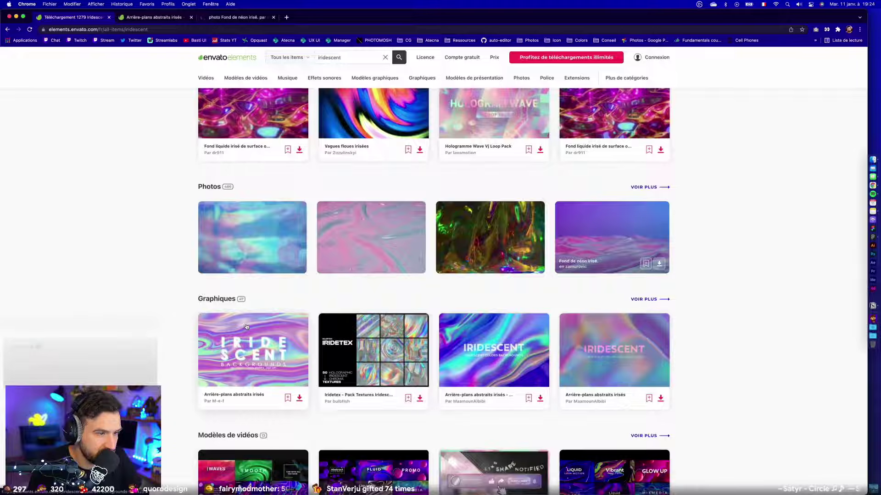
scroll(233, 303, up, 3)
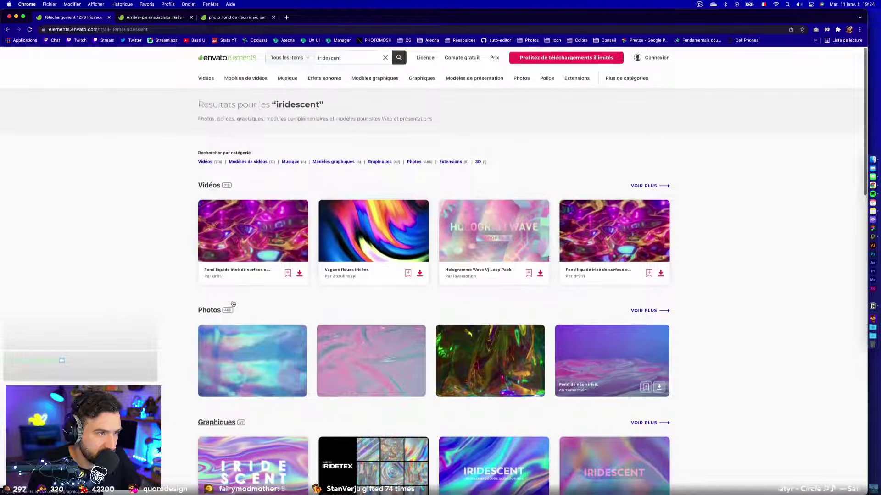
super+click(647, 186)
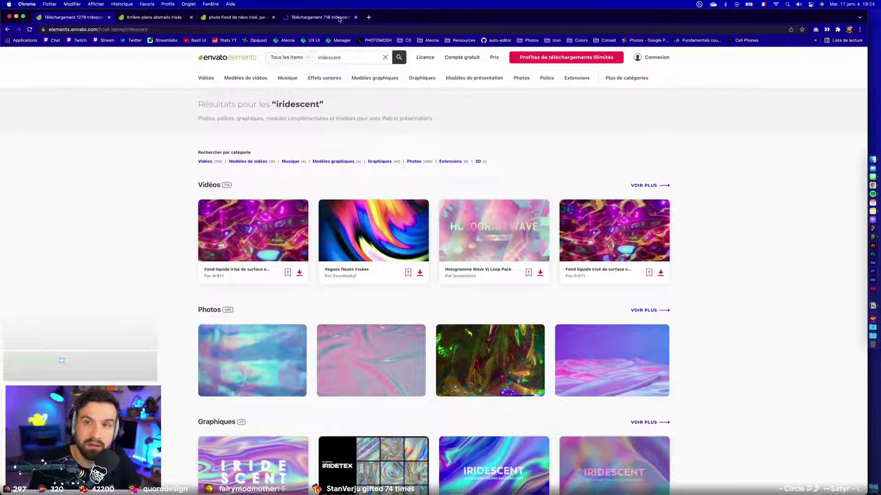
Look through the first page of "iridescent" video results for a suitable background clip, then go to page 2.
click(339, 19)
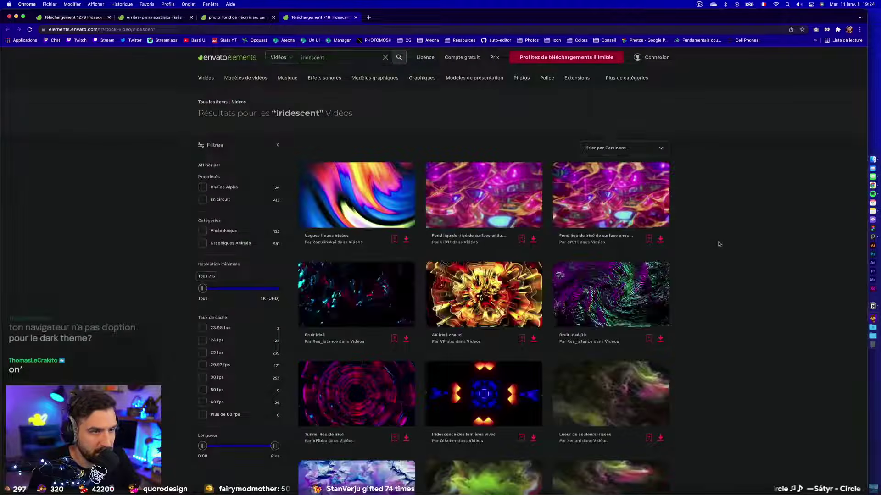
scroll(577, 282, down, 1)
scroll(578, 283, down, 1)
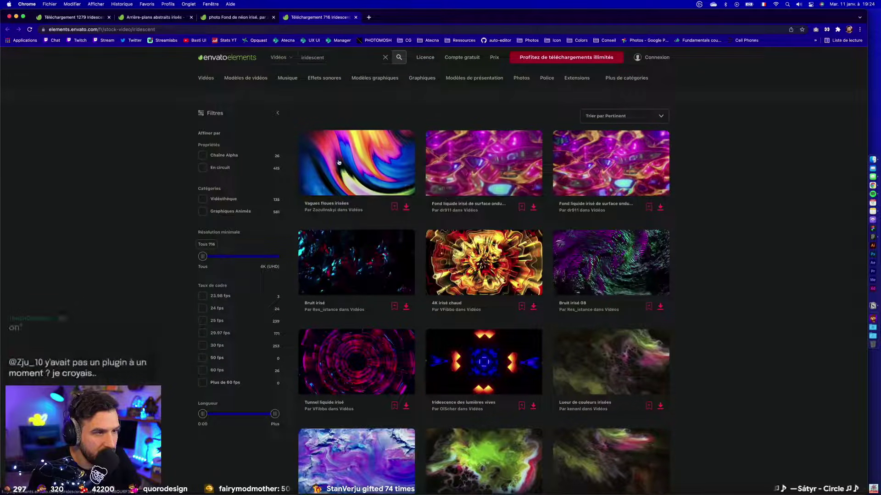
scroll(714, 321, down, 2)
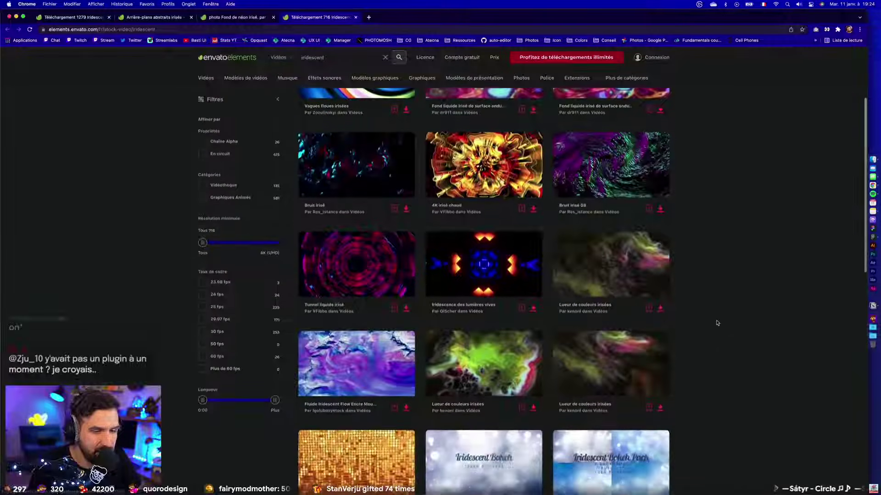
scroll(716, 323, down, 2)
scroll(716, 323, down, 2)
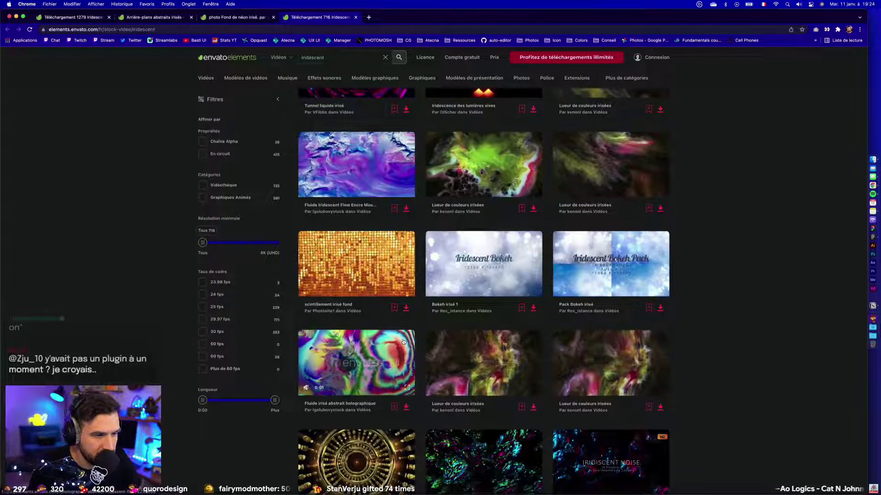
scroll(395, 344, up, 3)
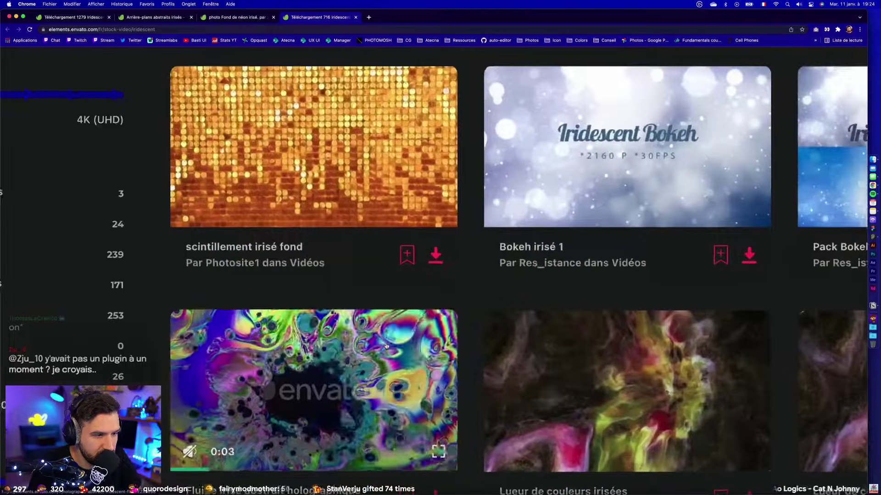
scroll(386, 346, down, 3)
scroll(386, 346, down, 5)
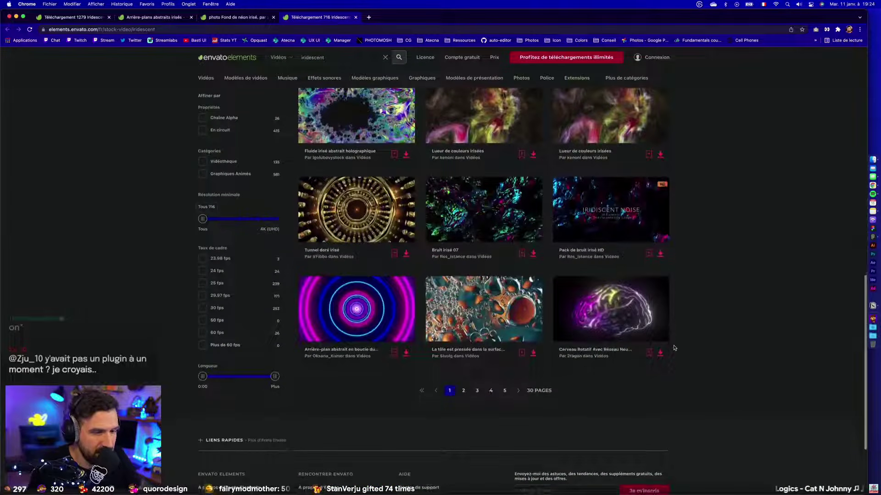
click(462, 391)
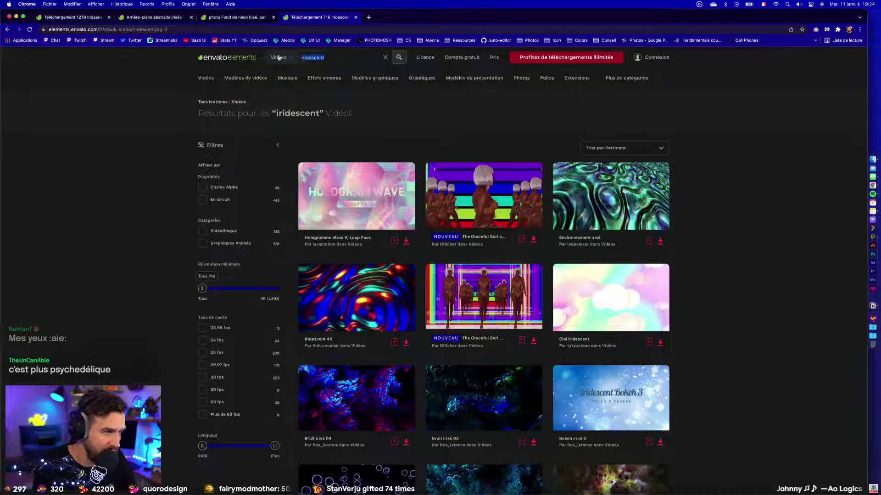
Search the videos for "Hologram" and look through the first page of results.
text(ram)
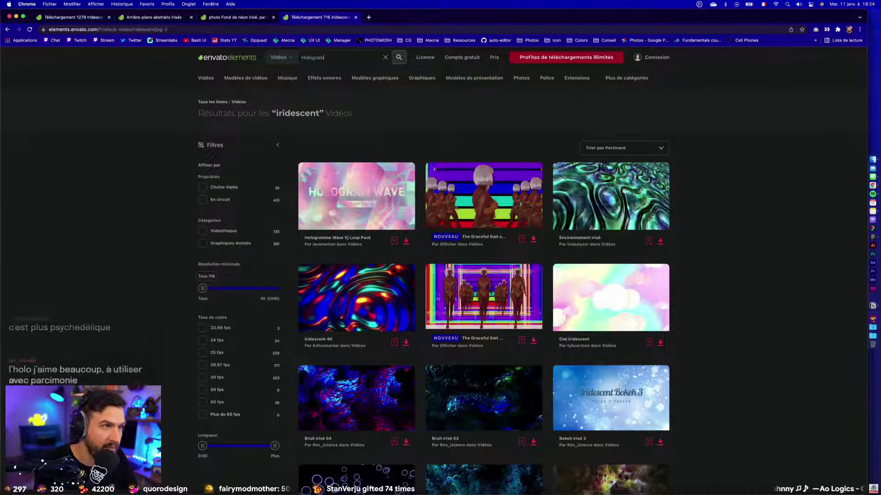
key(Return)
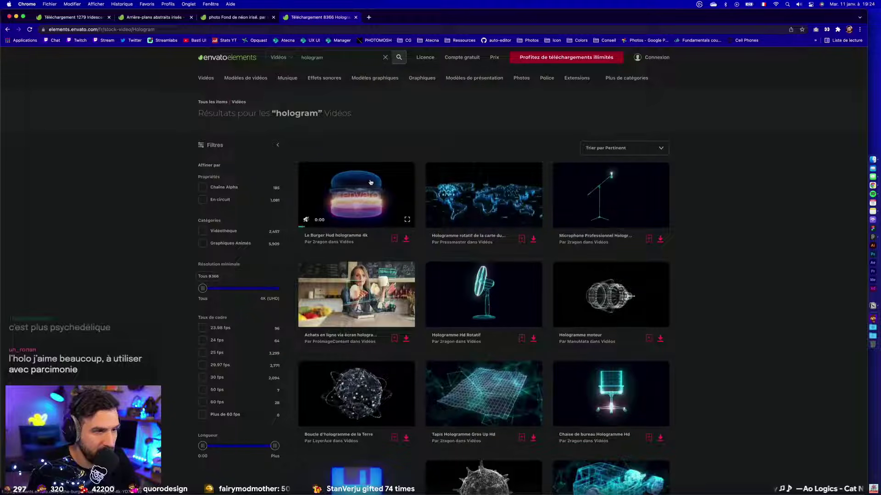
scroll(390, 190, down, 10)
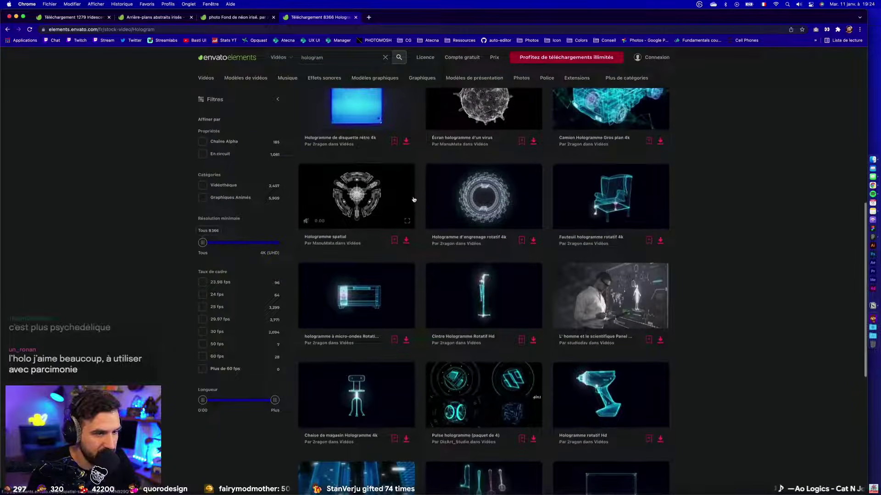
scroll(413, 199, down, 7)
scroll(414, 200, up, 15)
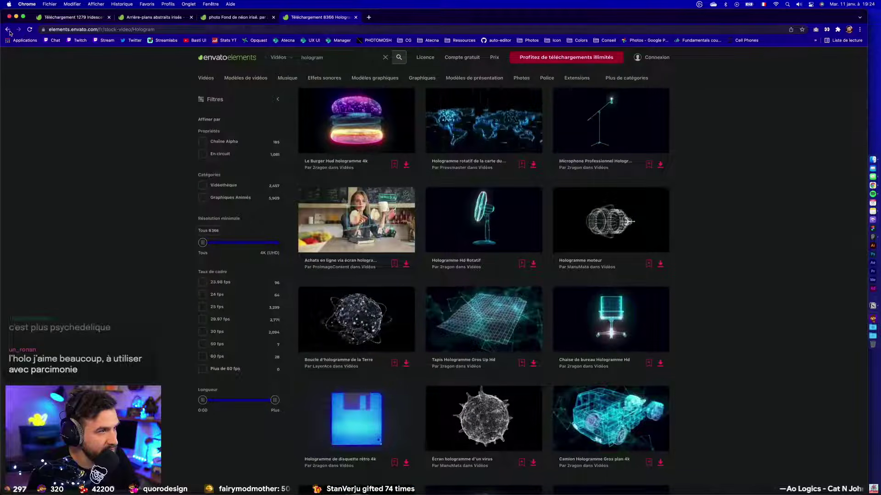
Go back to the iridescent results, open the Hologramme Wave Vj Loop Pack and examine its preview and similar videos.
click(8, 29)
click(359, 193)
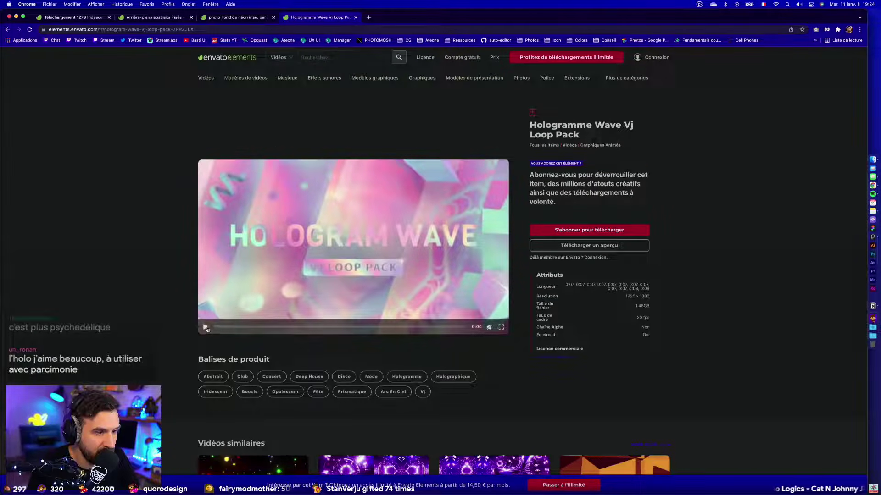
click(205, 327)
drag(271, 326, 356, 327)
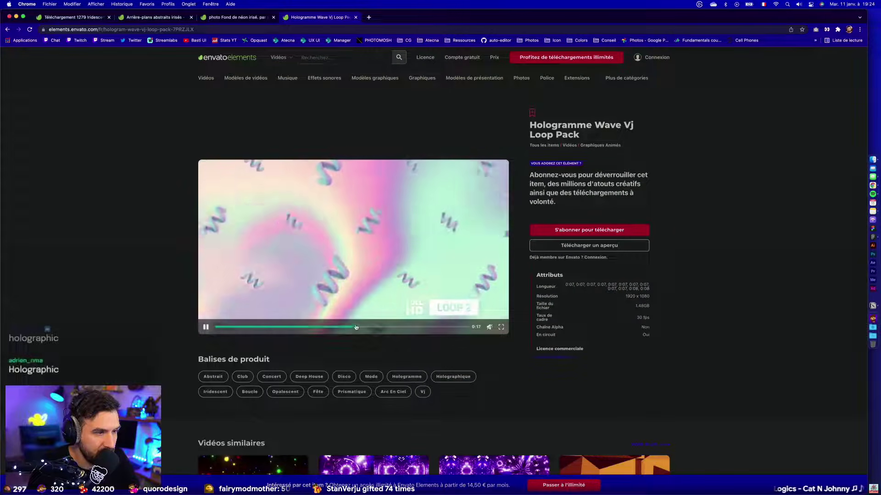
scroll(133, 325, down, 3)
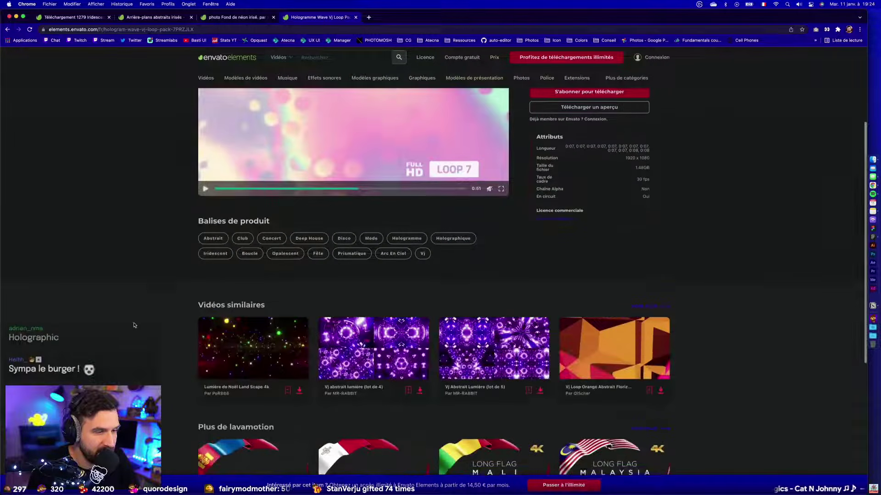
scroll(111, 324, down, 2)
scroll(111, 323, down, 3)
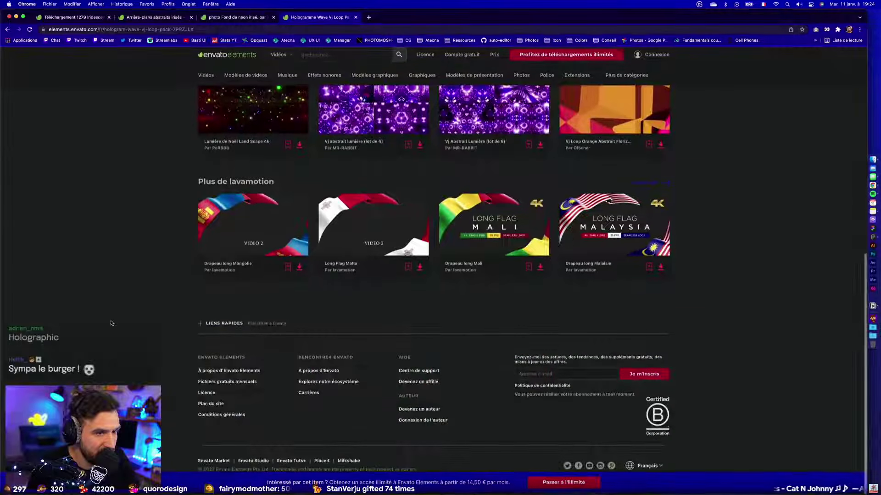
scroll(110, 323, up, 6)
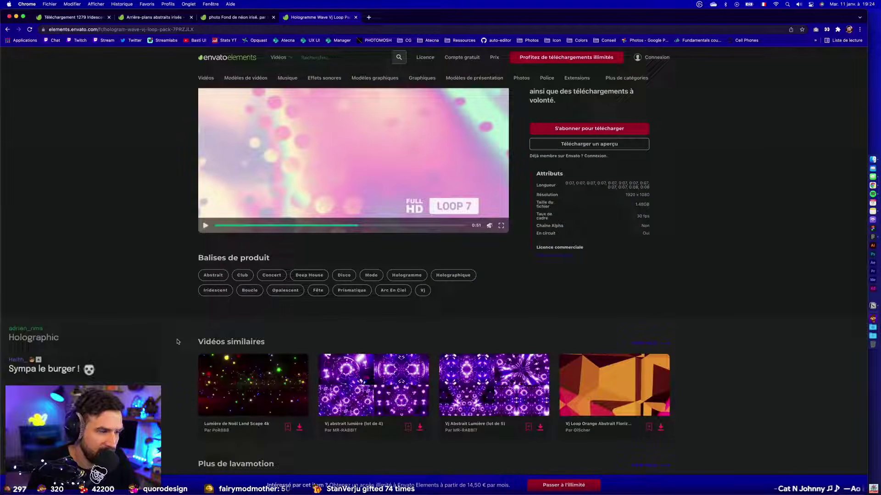
scroll(178, 342, up, 2)
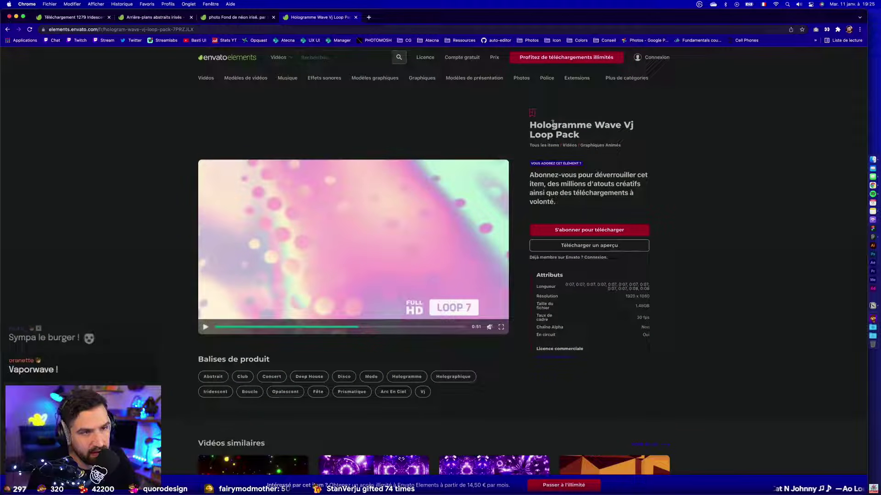
Copy "Hologramme Wave" from the item's title and search the videos for it.
drag(530, 124, 625, 127)
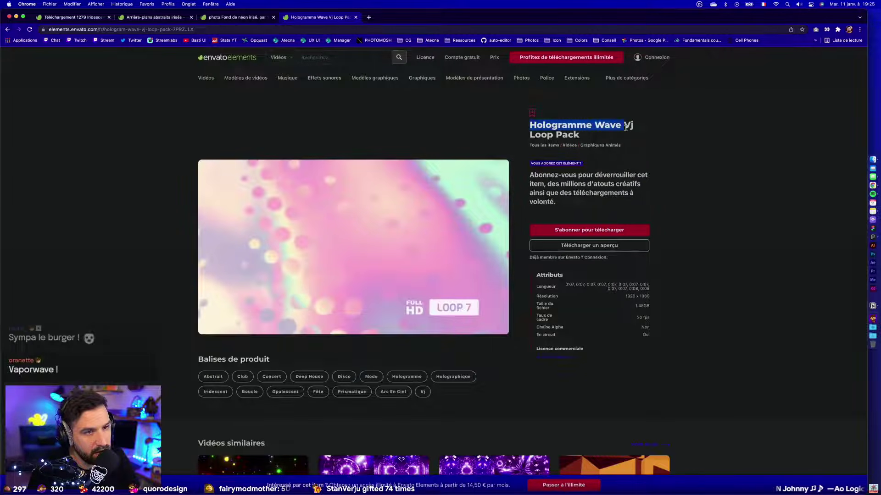
key(super+c)
click(333, 56)
key(super+v)
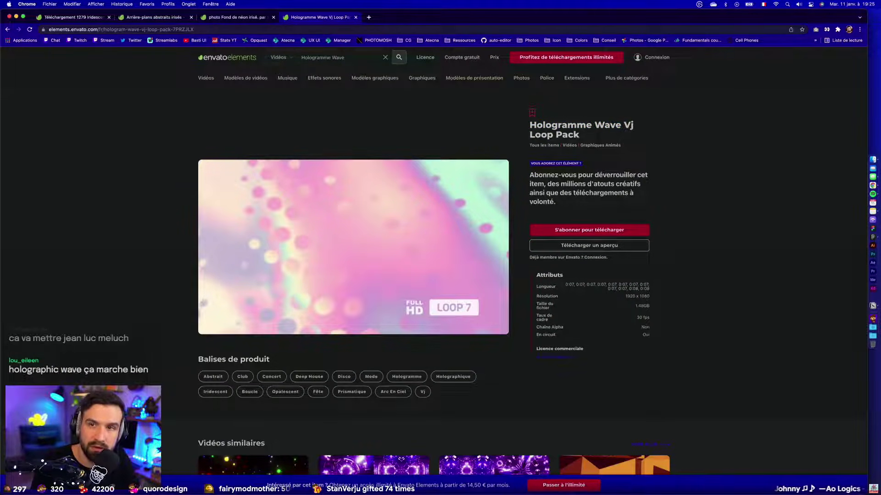
key(Return)
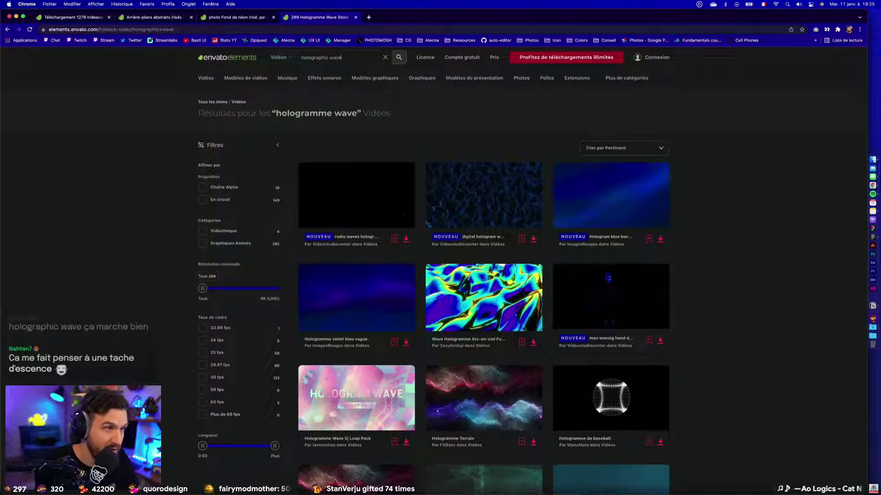
Search the videos for "holographic wave", look through the first page of results and go to page 2.
key(Return)
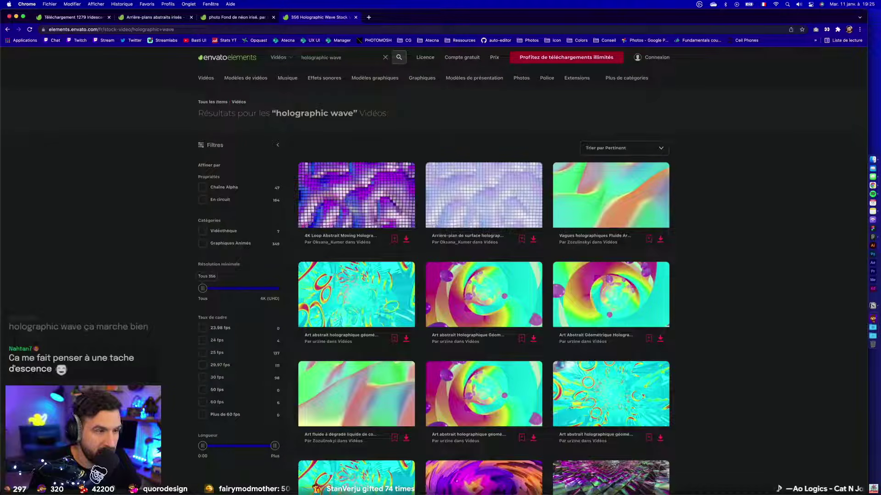
scroll(469, 248, down, 6)
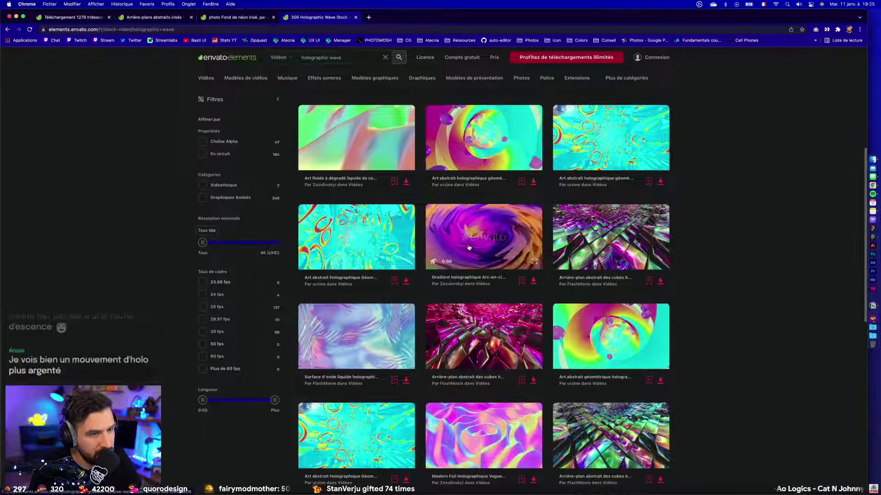
scroll(468, 247, down, 4)
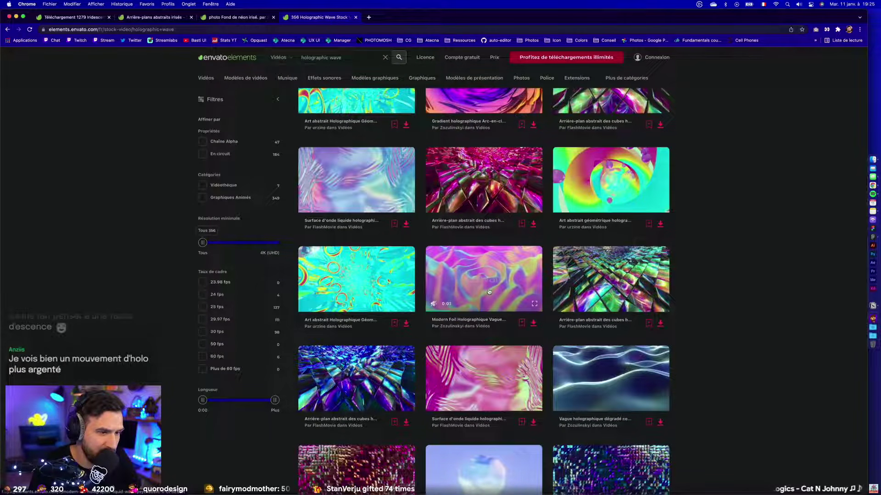
scroll(489, 292, down, 5)
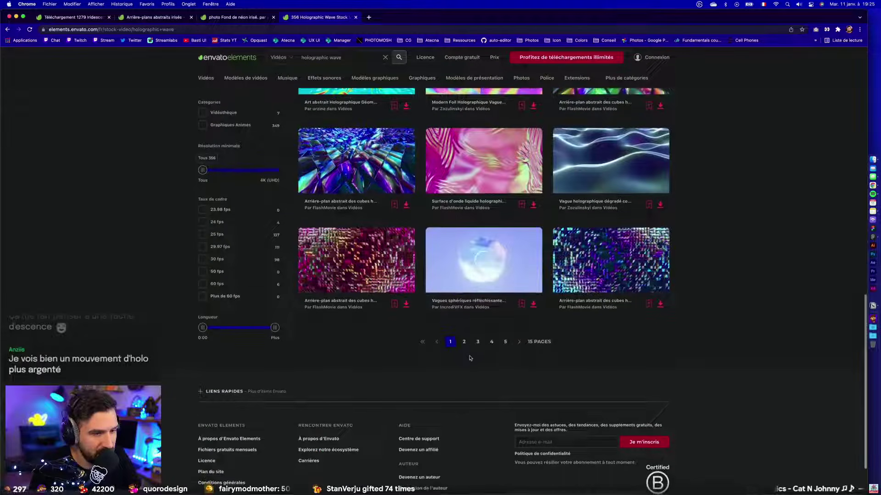
scroll(465, 345, up, 10)
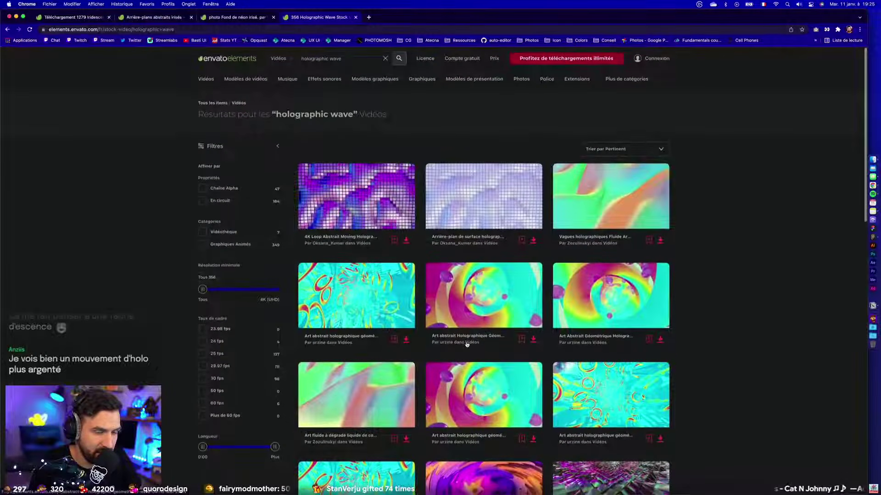
scroll(467, 344, down, 10)
click(464, 268)
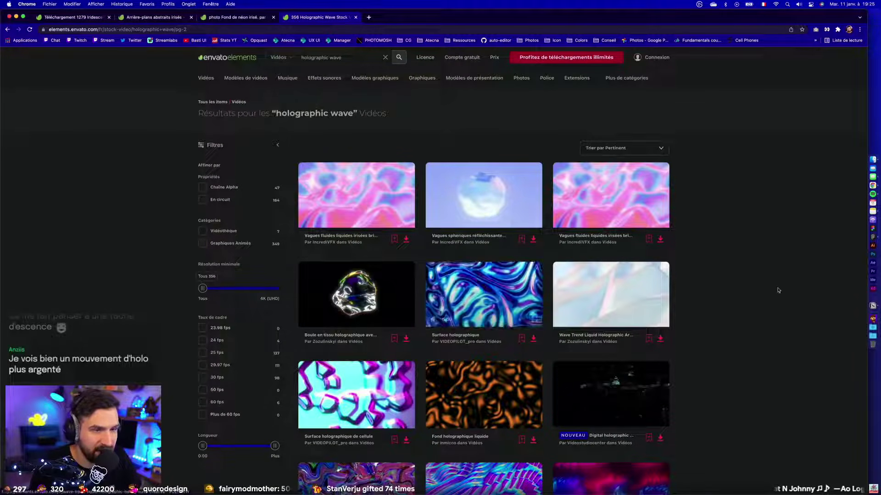
scroll(766, 294, down, 1)
mouse_move(372, 179)
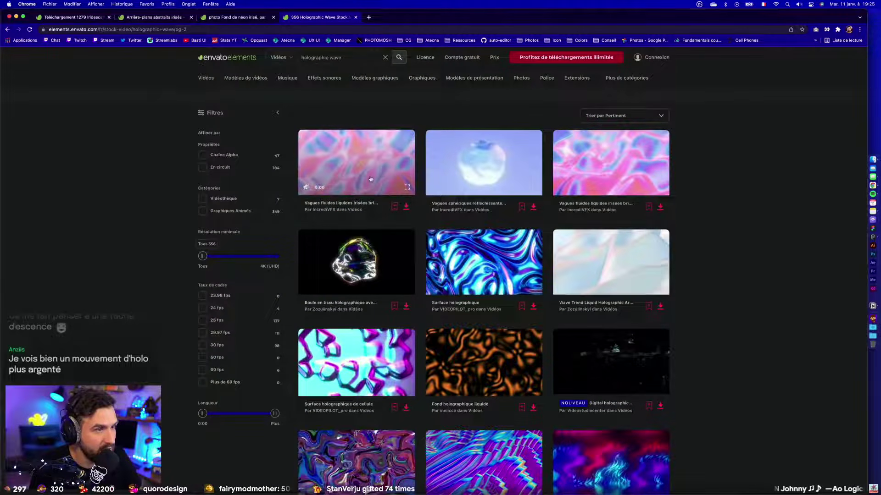
Move the browser window to the Bureau 1 desktop and switch to the Hardisk cover in Figma.
key(ctrl+Up)
drag(573, 133, 300, 19)
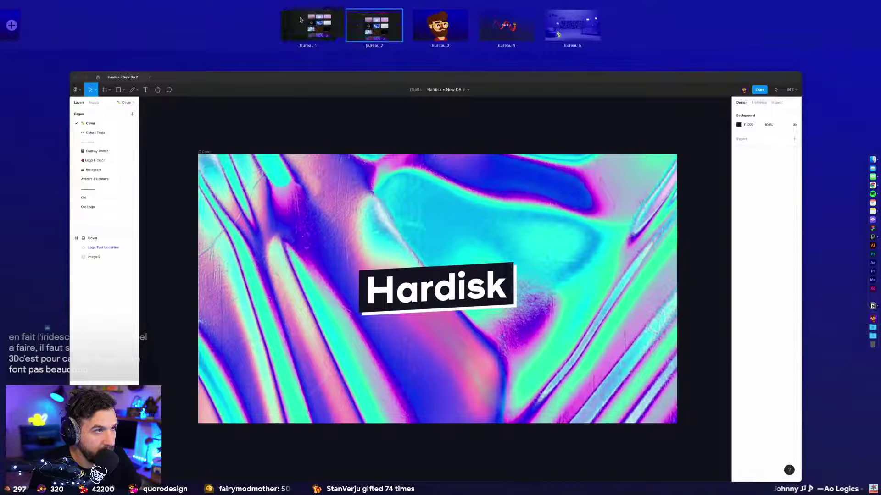
click(301, 19)
key(ctrl+Up)
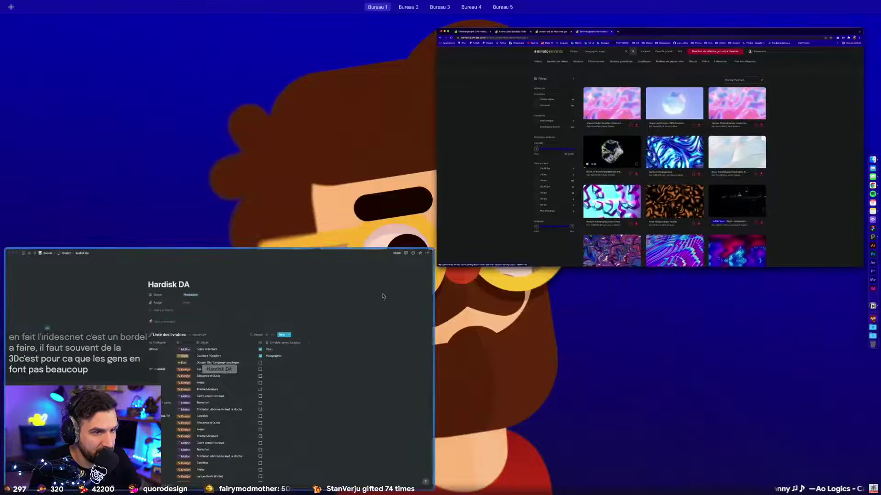
key(ctrl+Right)
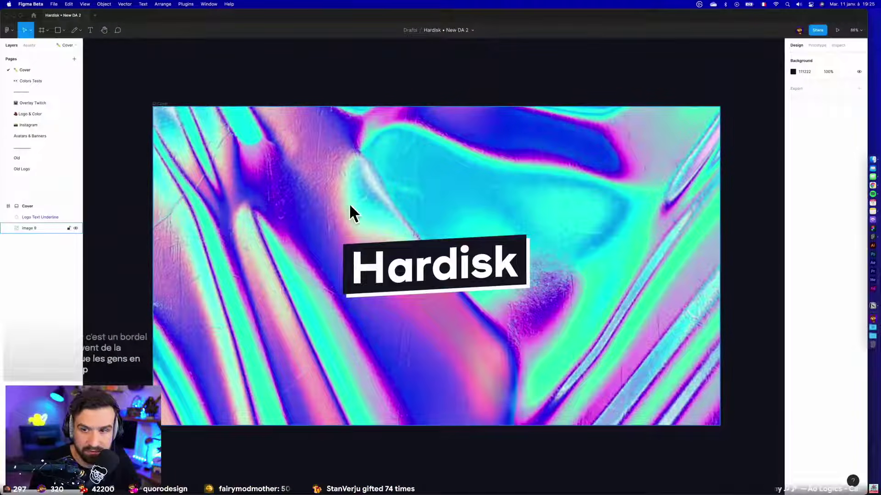
Return to the browser and examine the holographic clips on page 2, including Surface holographique and Lignes holographiques Motion 13.
key(ctrl+Left)
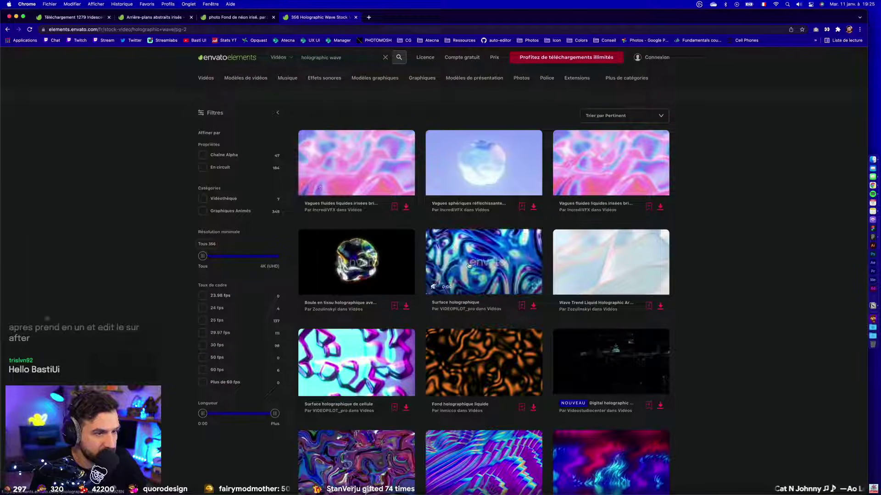
scroll(469, 265, up, 5)
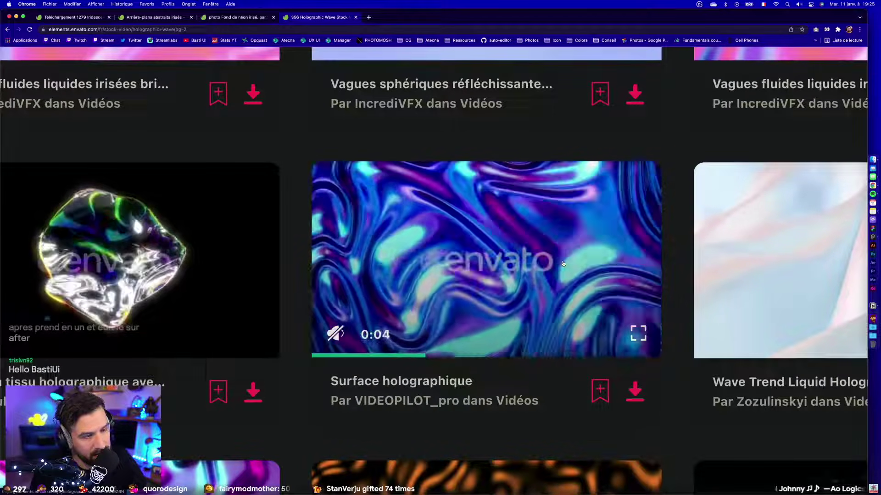
scroll(563, 264, down, 5)
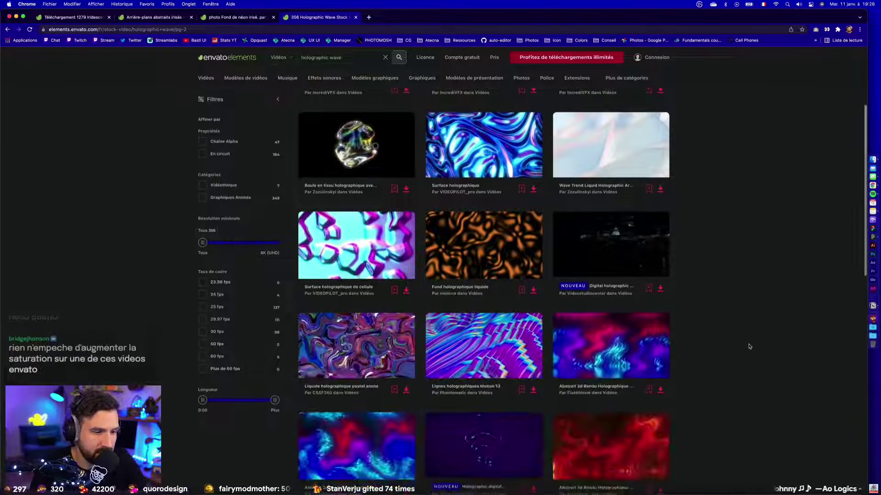
mouse_move(468, 349)
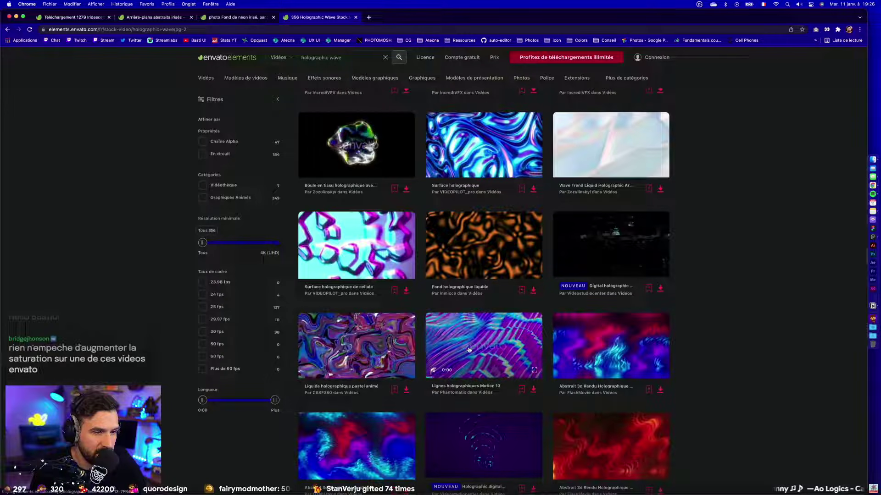
scroll(468, 349, down, 3)
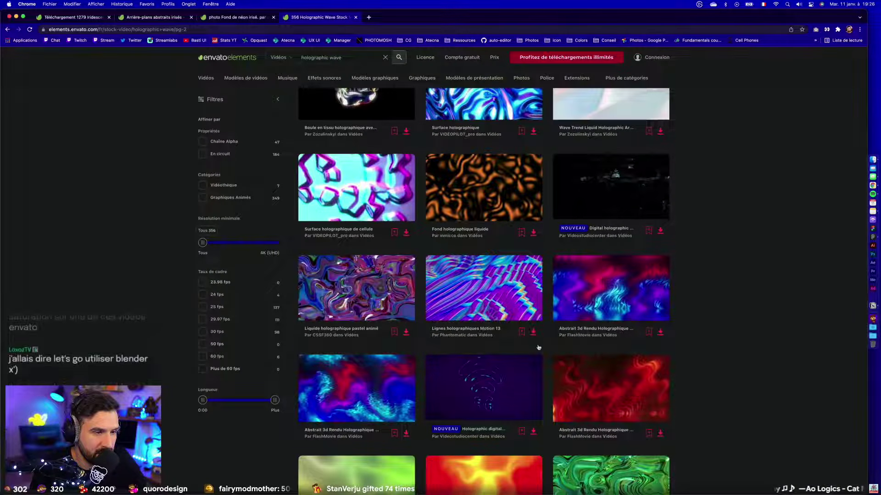
Preview Lignes holographiques Motion 13 up close, look through the remaining clips on page 2 and go to page 3 of the results.
mouse_move(509, 304)
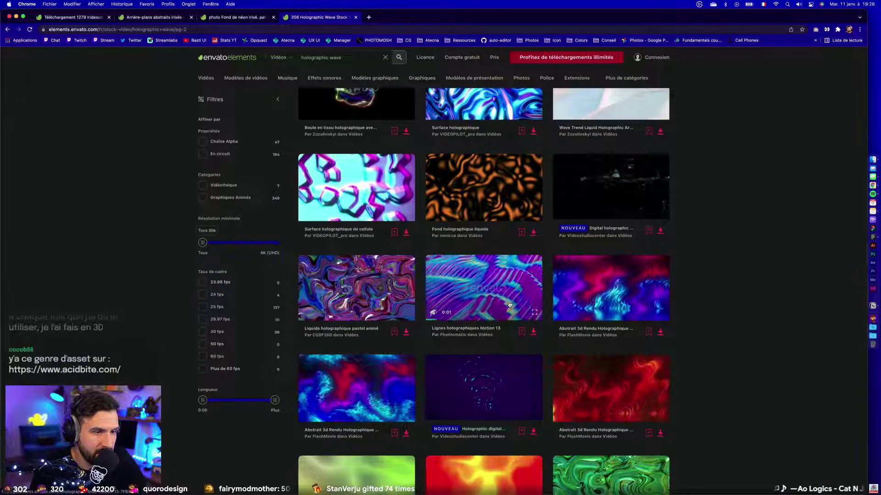
scroll(510, 305, up, 5)
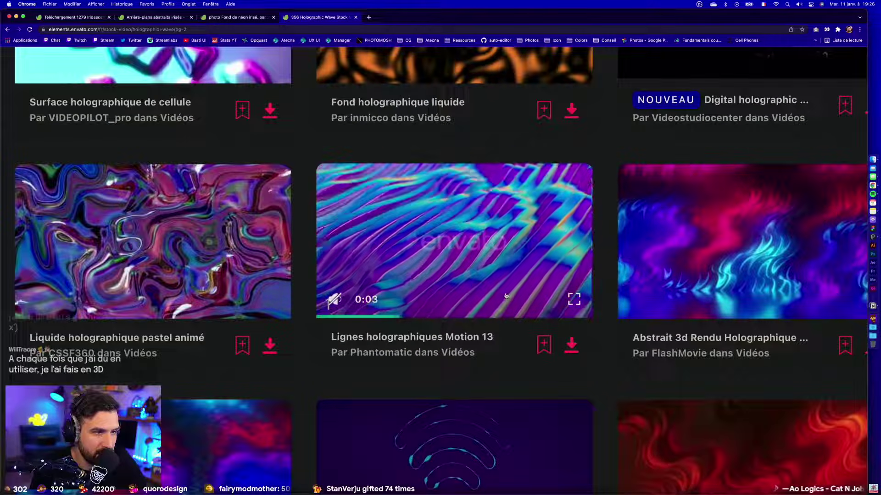
scroll(506, 296, down, 5)
scroll(688, 330, down, 5)
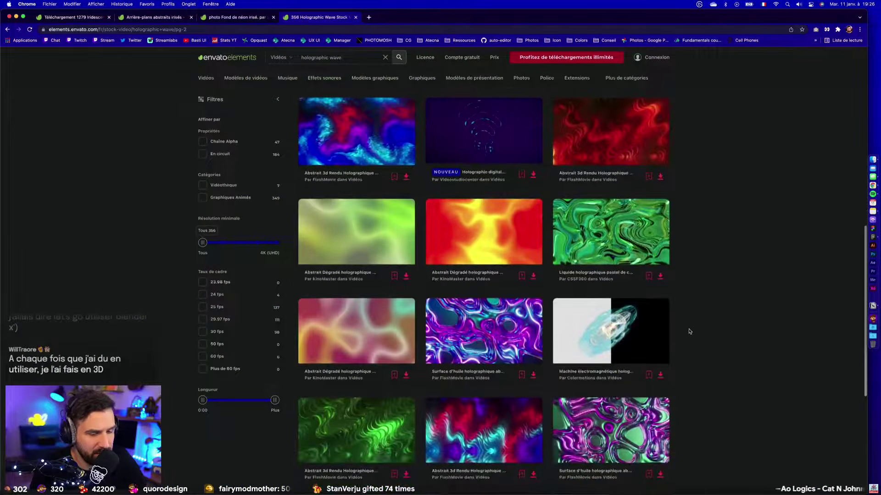
scroll(688, 331, down, 2)
mouse_move(479, 330)
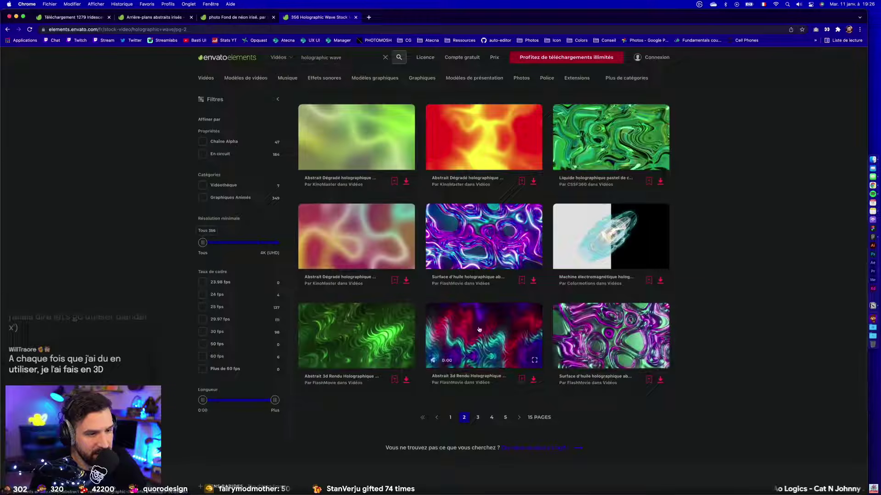
mouse_move(610, 338)
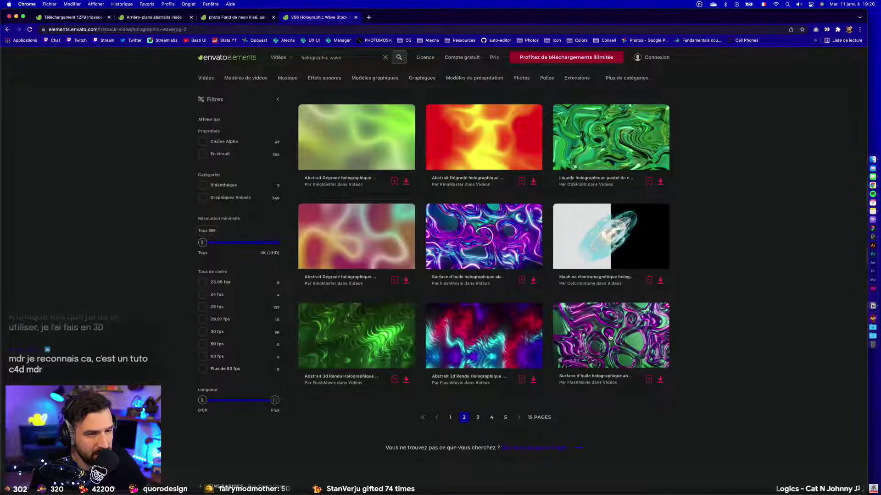
click(477, 417)
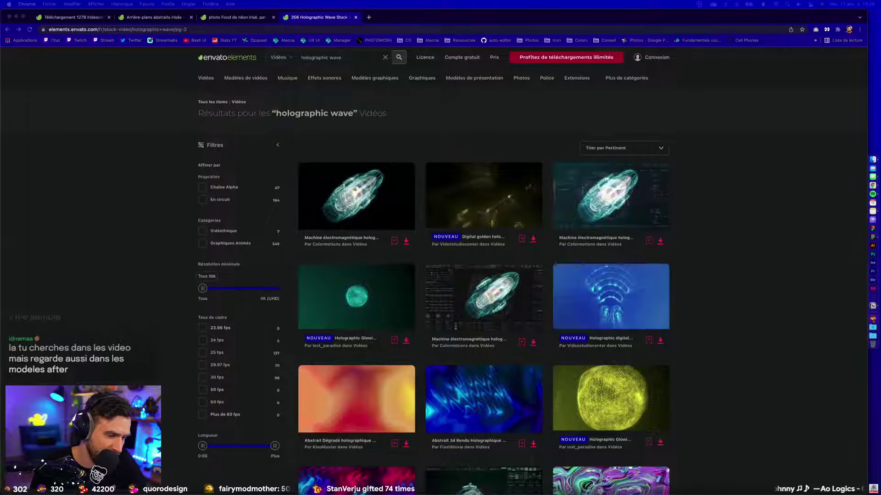
Switch to the Acidbite window, look over the Liquids product page and its teaser video, and close that page.
key(super+grave)
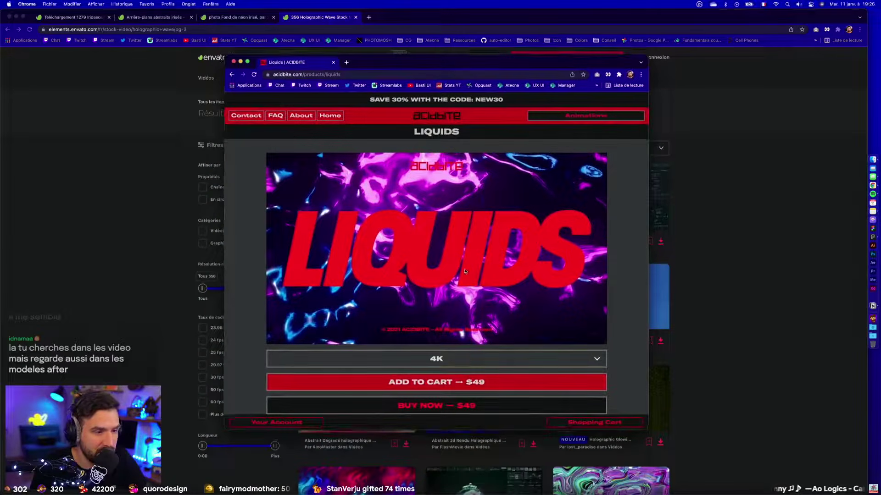
scroll(445, 342, down, 3)
scroll(451, 198, up, 3)
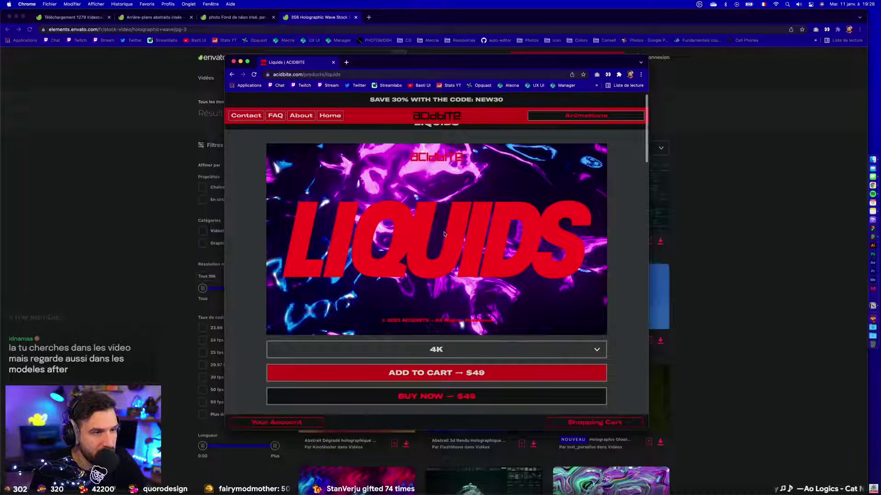
scroll(444, 234, down, 5)
click(436, 285)
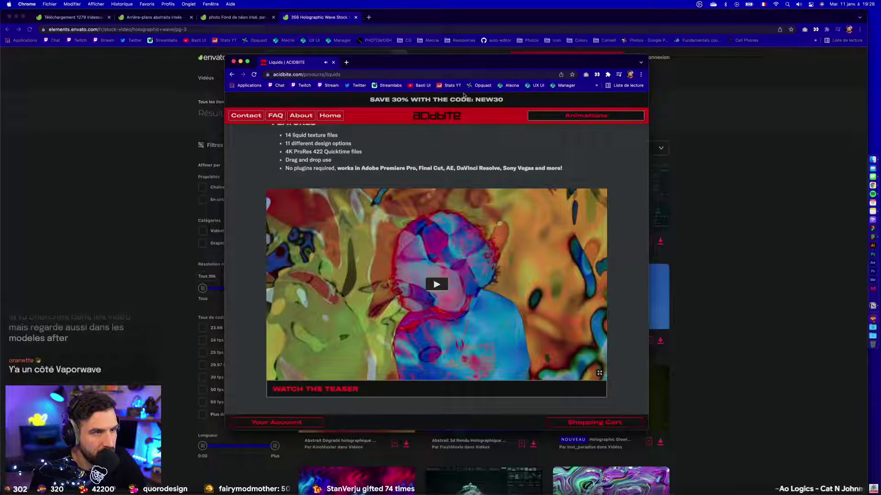
key(super+w)
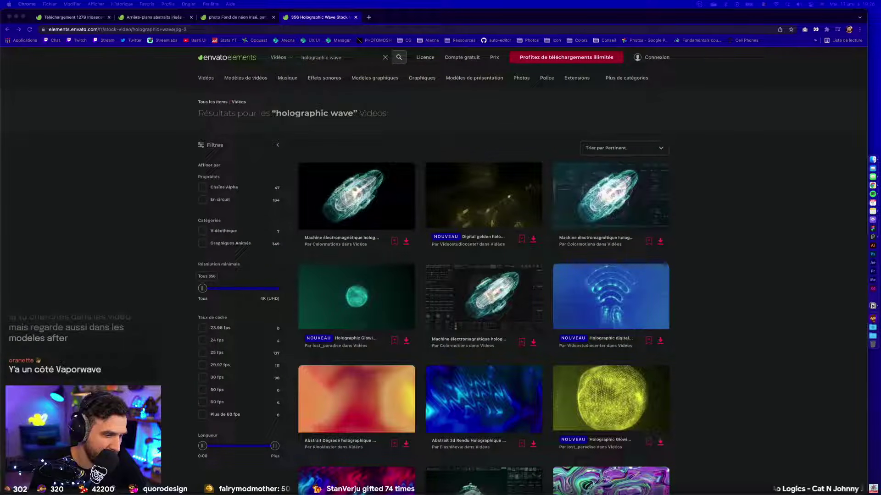
Look through the holographic wave videos on page 3 and continue with those on page 4.
scroll(702, 338, down, 7)
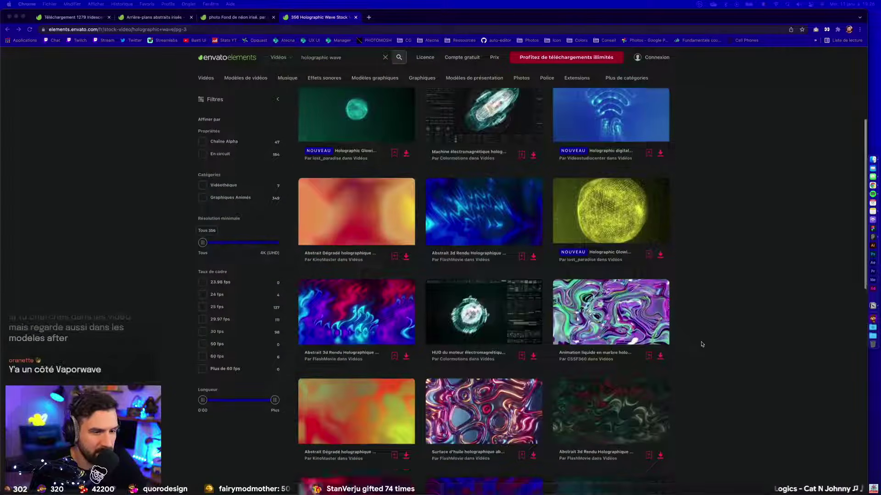
scroll(722, 372, down, 5)
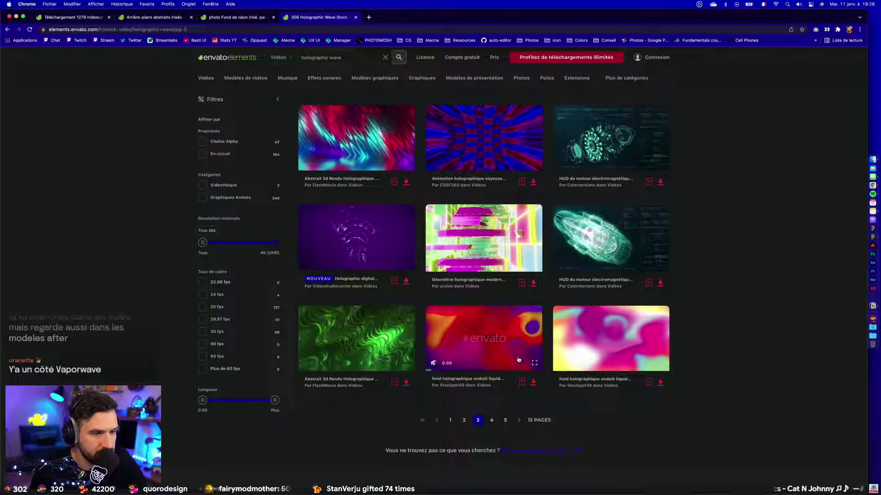
click(492, 421)
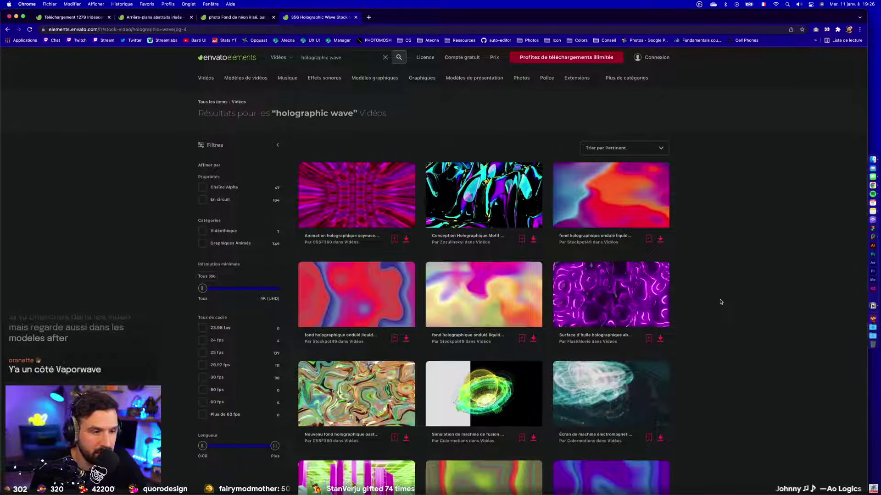
scroll(720, 302, down, 10)
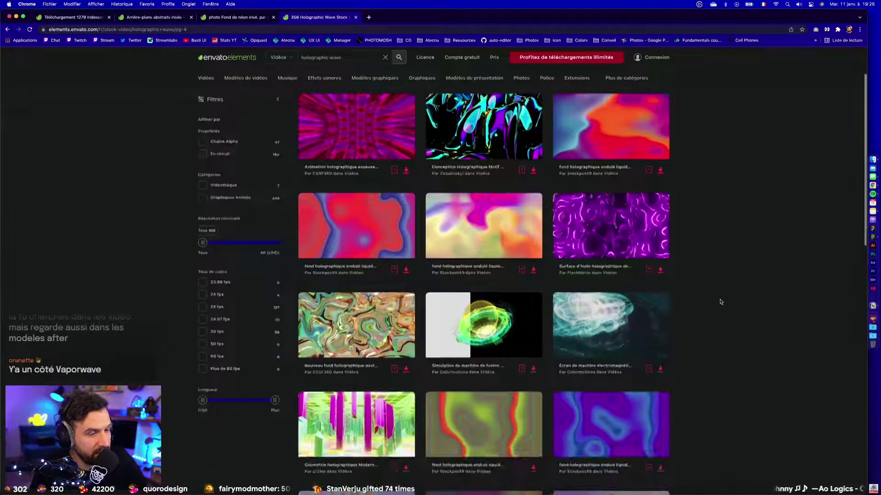
scroll(720, 301, down, 5)
click(494, 377)
Search all item types for "holographic wave" and look through the results by category, including the video templates and 3D.
click(291, 58)
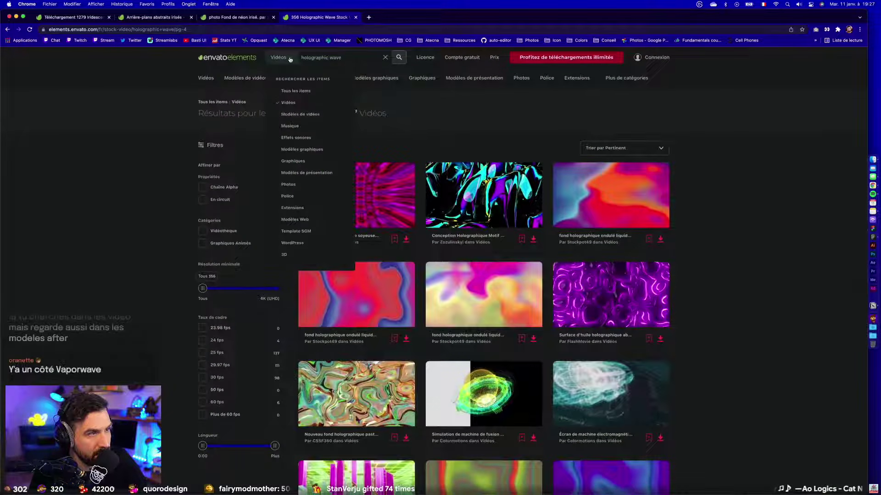
click(300, 92)
click(407, 60)
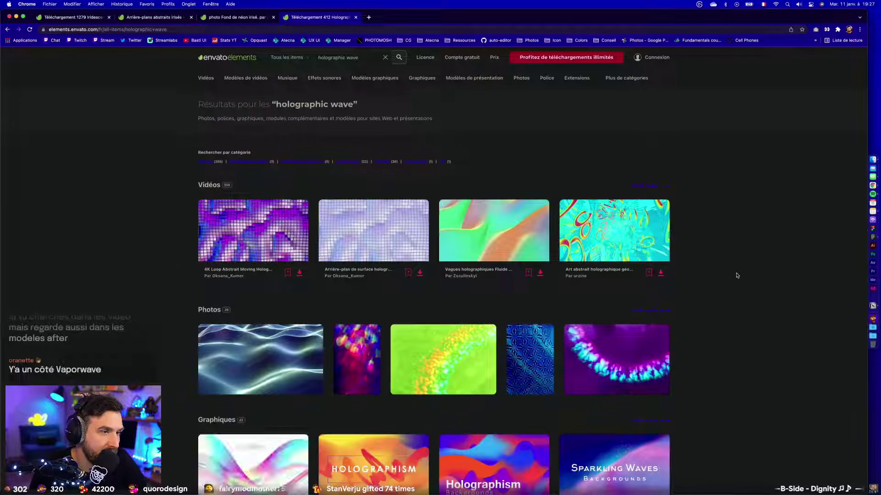
scroll(733, 276, down, 3)
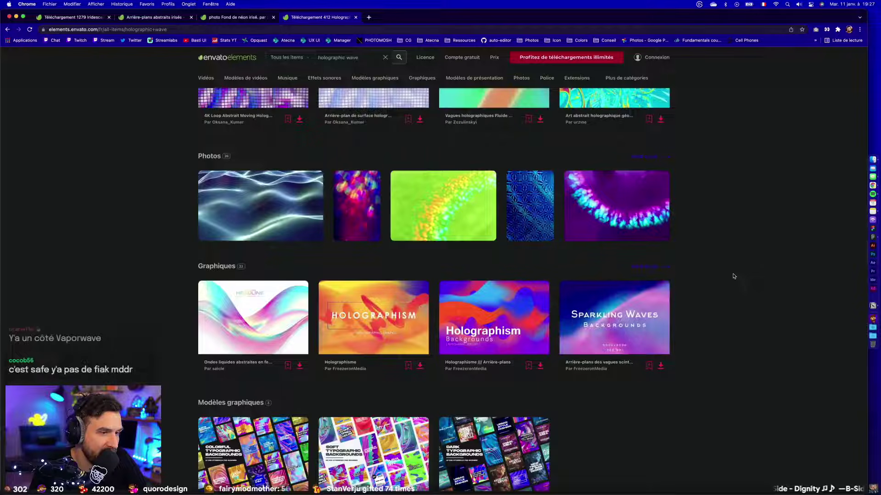
scroll(733, 276, down, 3)
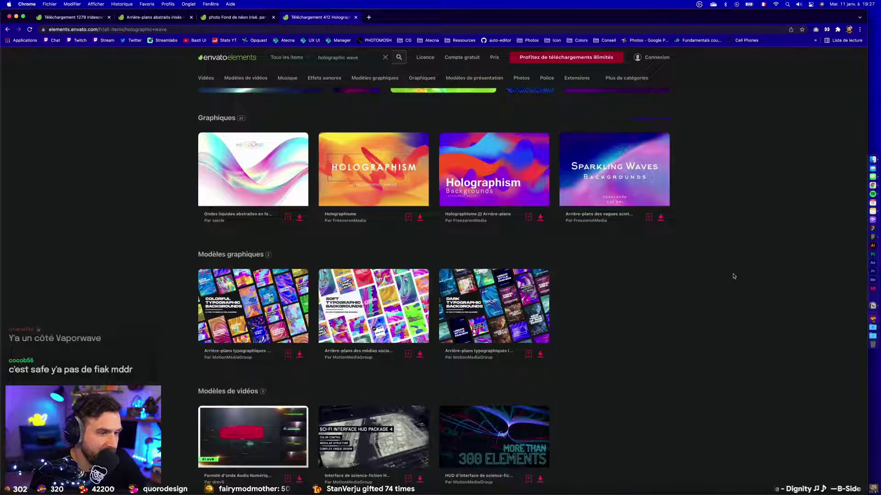
scroll(257, 317, down, 2)
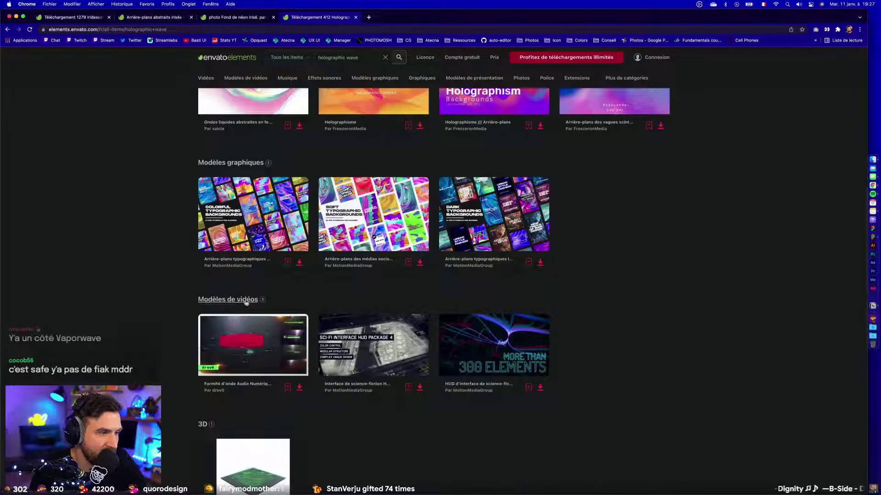
scroll(181, 321, down, 6)
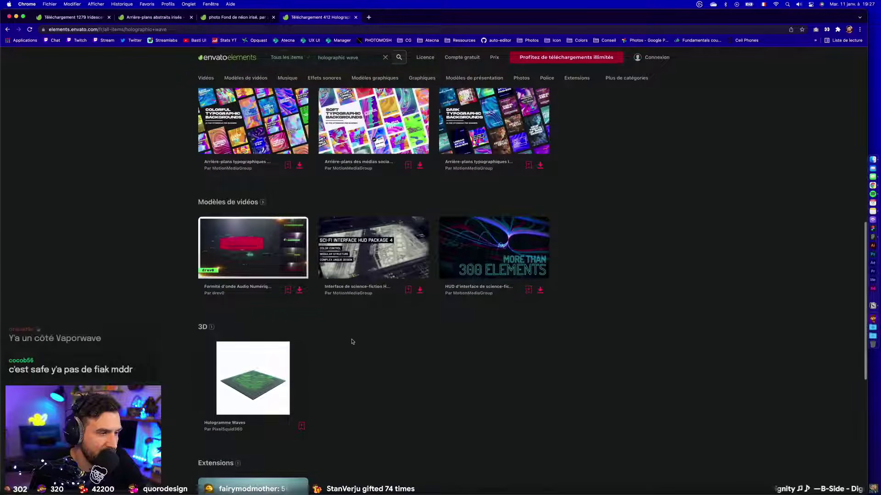
scroll(352, 342, up, 15)
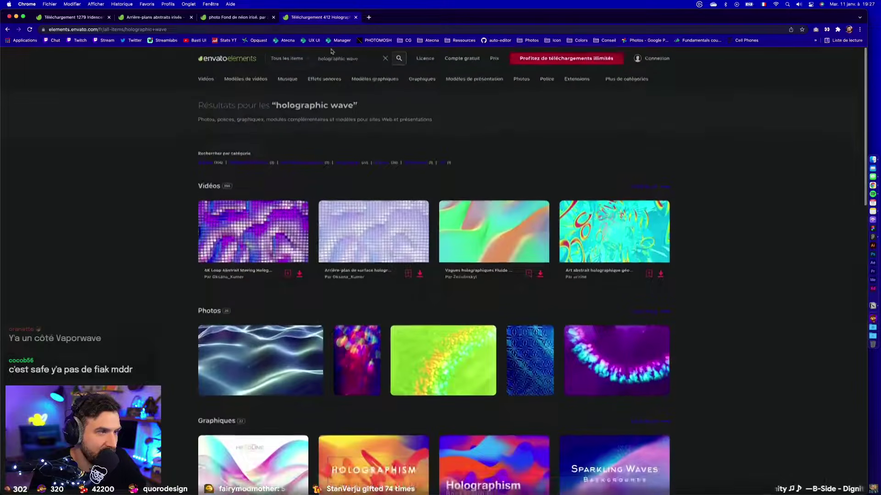
Search all items for "hologramme wave" and look through the photos, graphics, video templates and 3D results.
key(Return)
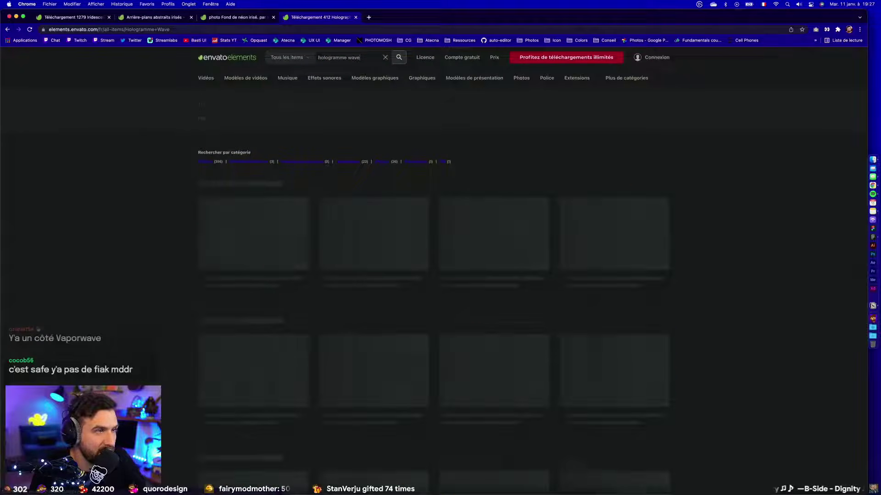
scroll(251, 190, down, 4)
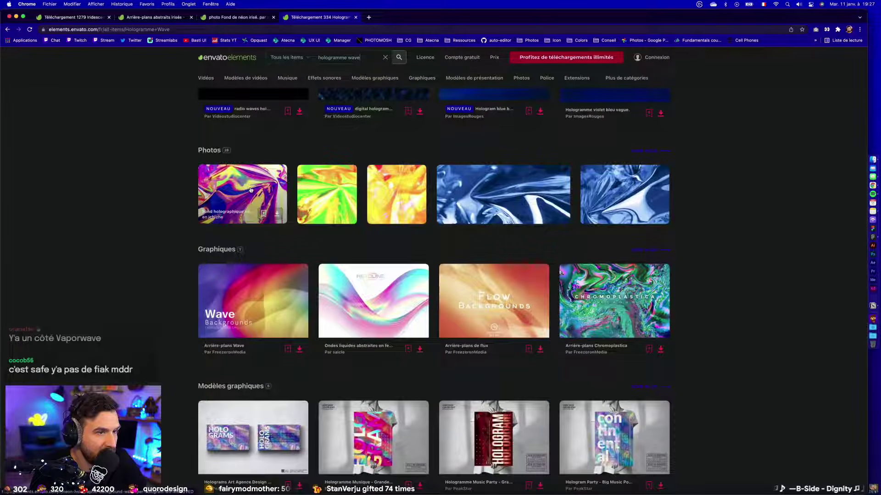
scroll(261, 334, down, 5)
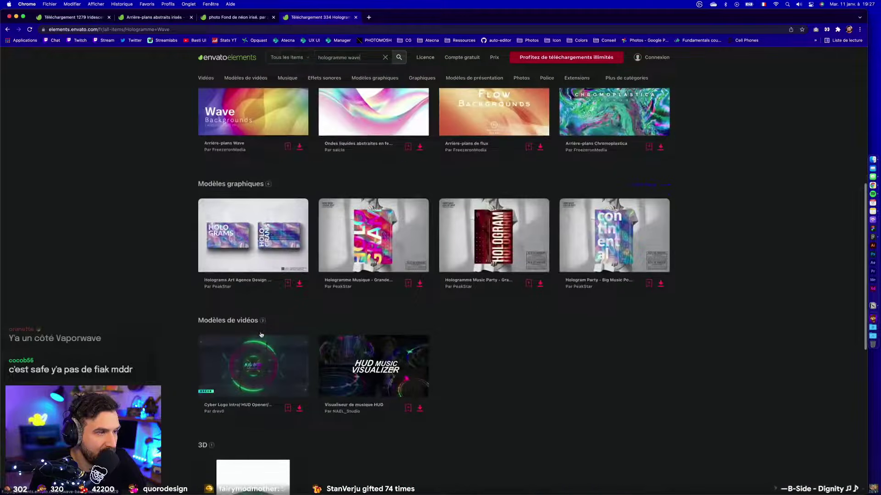
scroll(419, 315, down, 6)
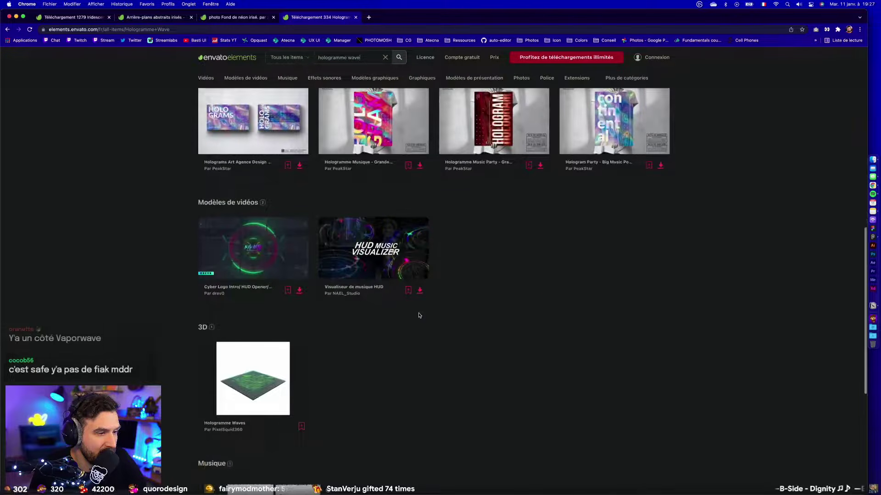
scroll(418, 316, up, 13)
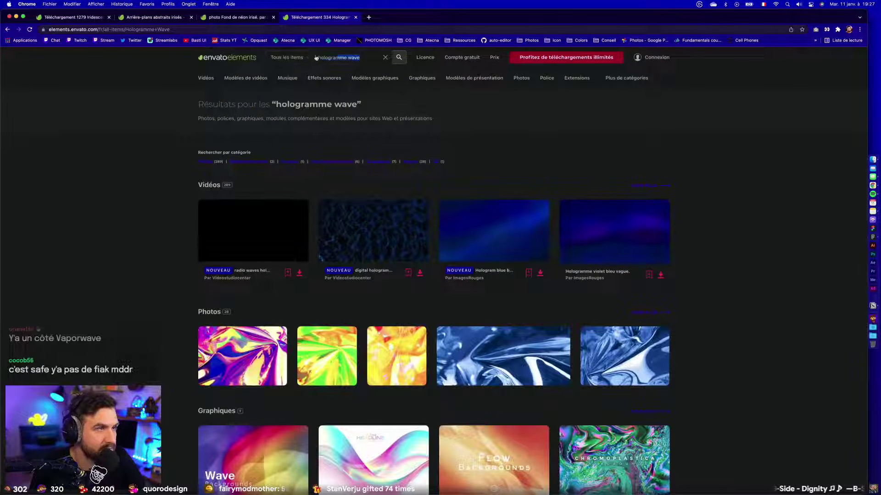
Return to the Arrière-plans abstraits irisés - V2 item page and look through its tags and similar graphics.
triple_click(360, 59)
click(133, 17)
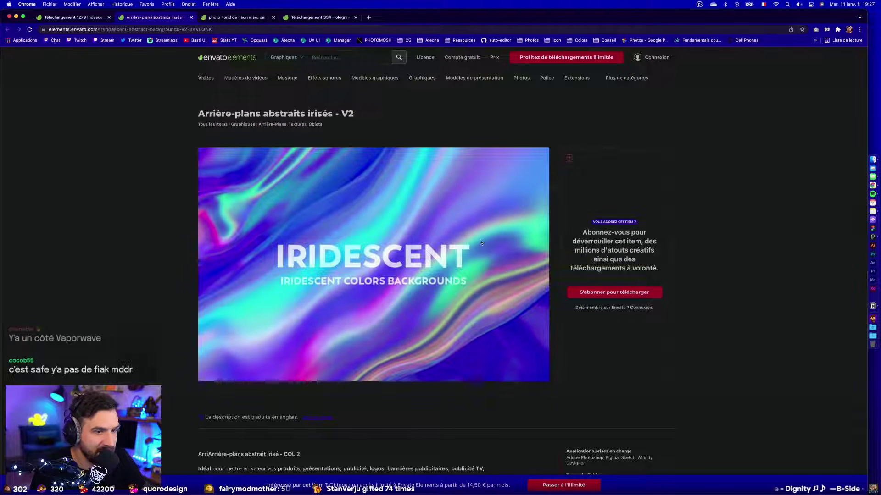
scroll(477, 273, down, 15)
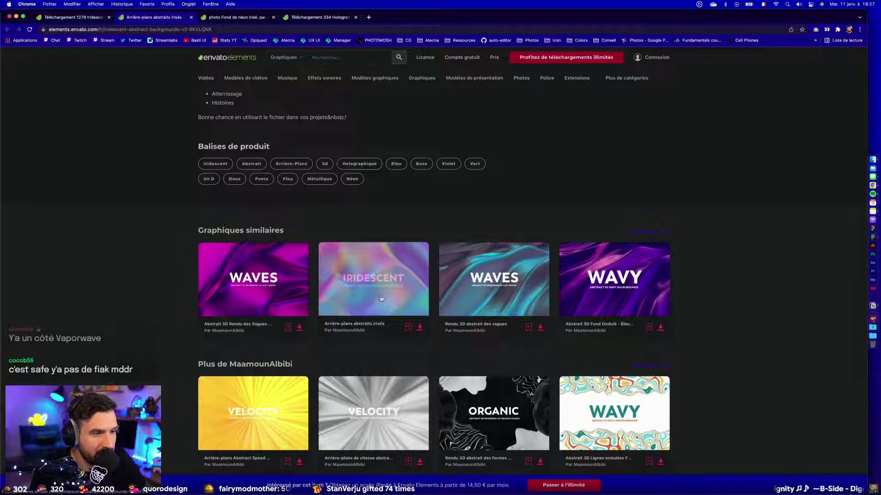
Search the graphics for "iridescent" and repeat the search in the Modèles de vidéos category.
click(423, 304)
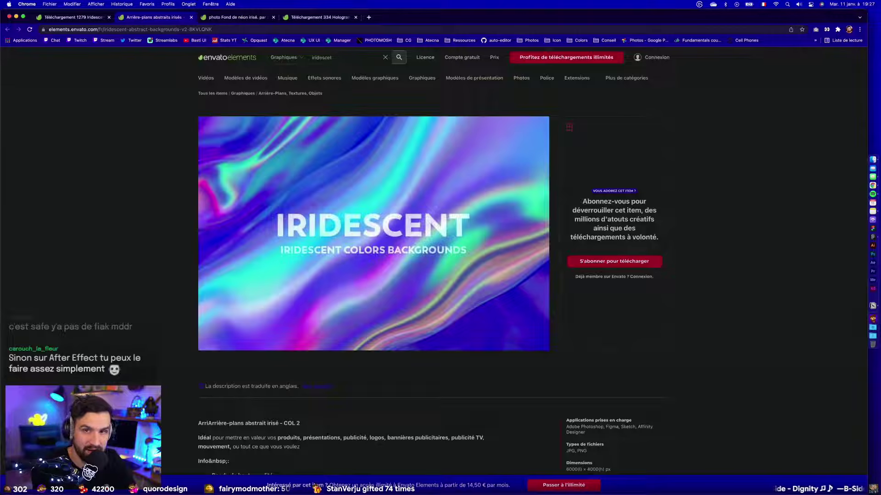
key(Return)
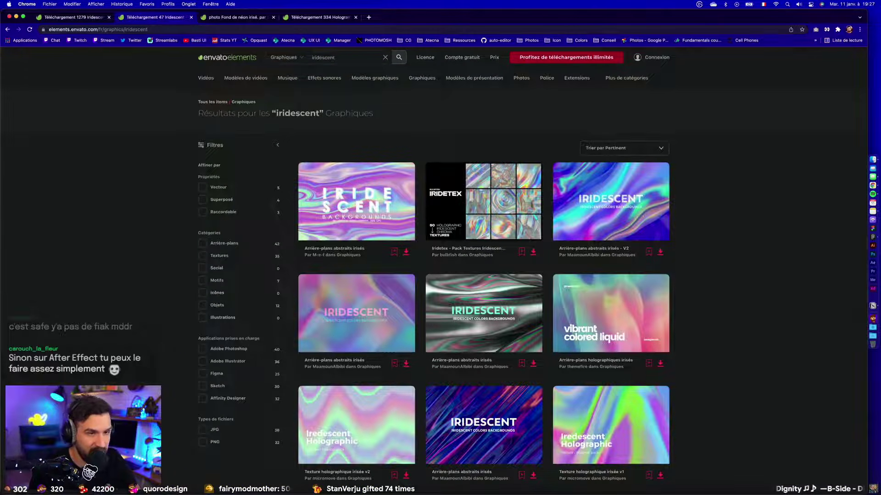
click(286, 57)
click(300, 114)
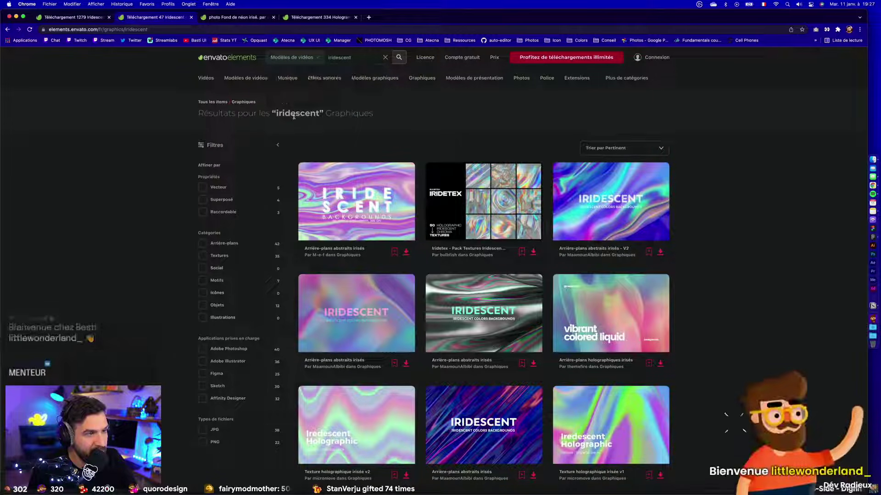
click(398, 57)
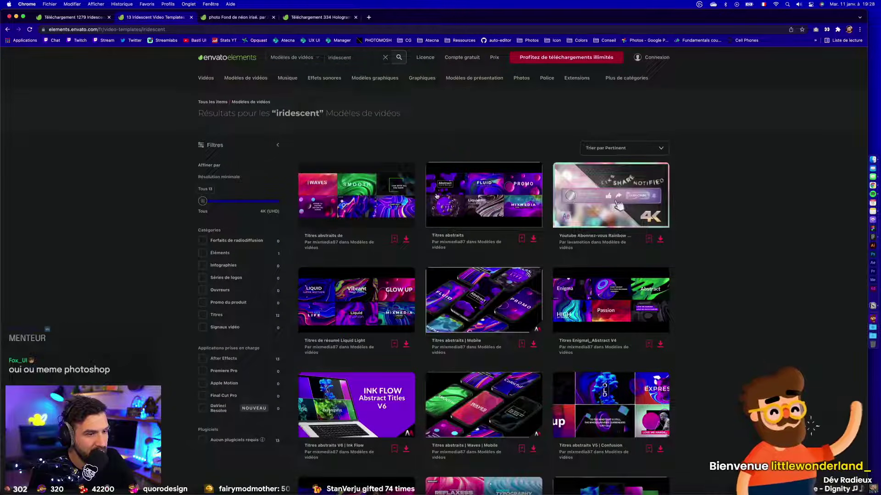
Examine the iridescent video templates Titres de résumé Liquid Light and Titres abstraits de up close.
mouse_move(329, 310)
scroll(329, 310, up, 3)
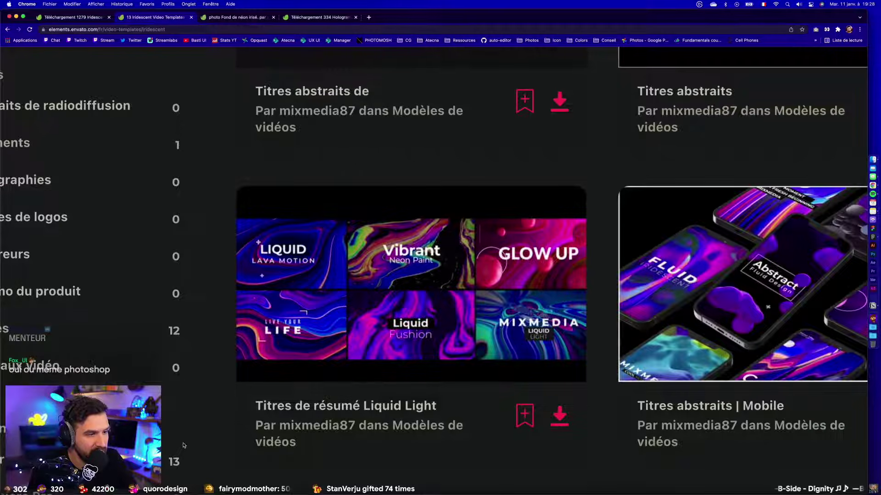
scroll(184, 445, down, 5)
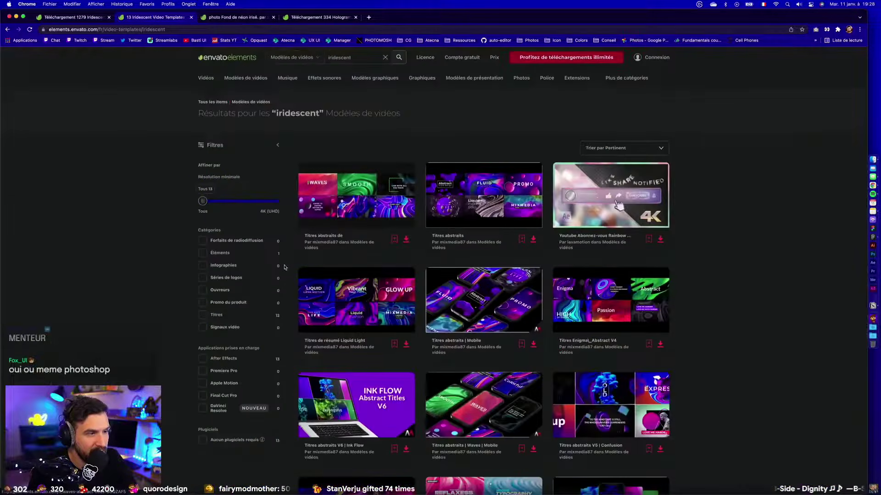
mouse_move(315, 221)
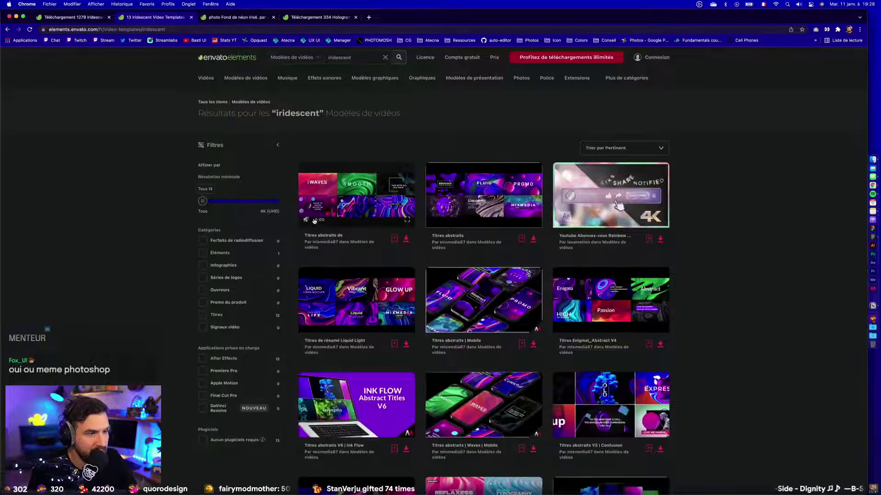
Open the video templates Titres abstraits de, Titres Enigma_Abstract V4, Titres de résumé Liquid Light and Titres abstraits | Liquid Light | Mobile in separate tabs.
scroll(315, 221, up, 5)
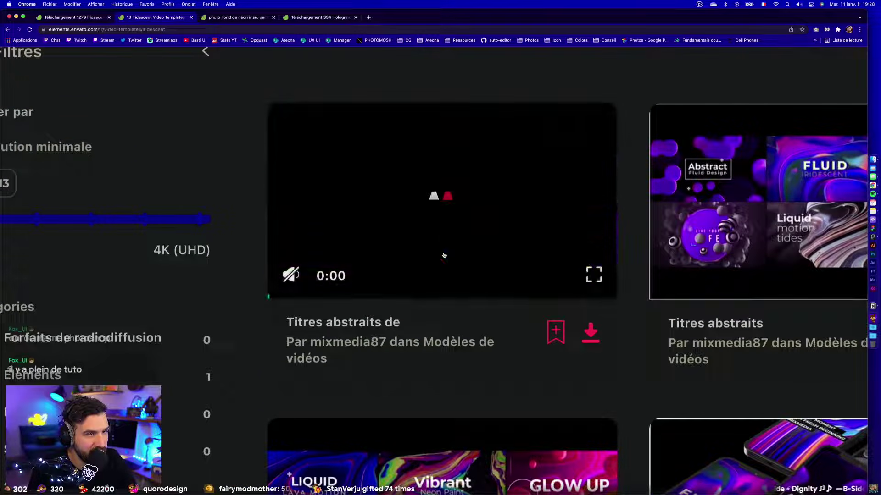
scroll(444, 256, down, 5)
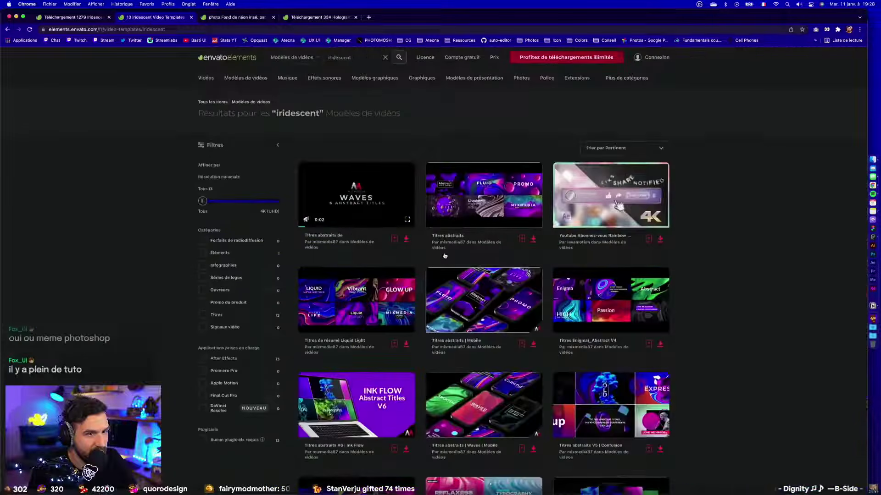
super+click(382, 185)
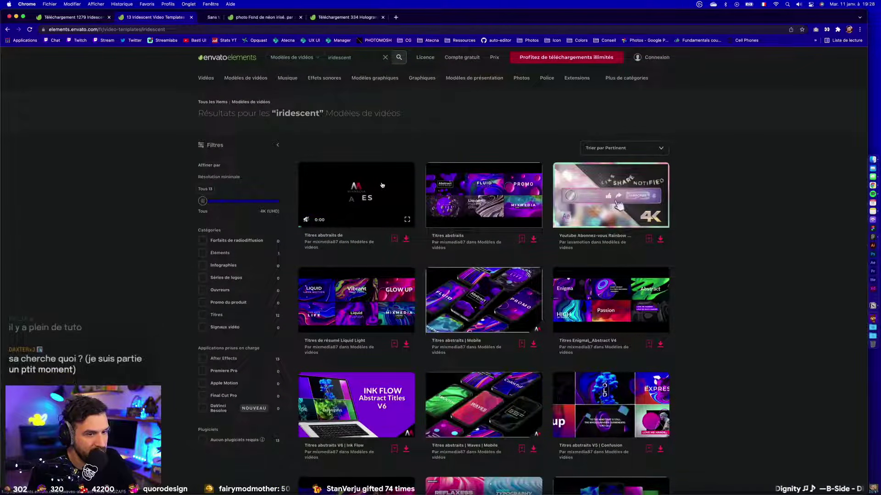
super+click(586, 290)
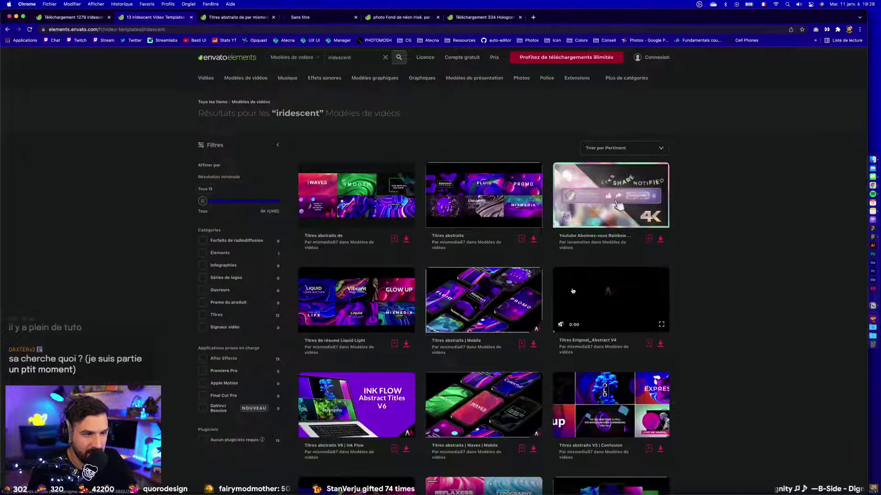
super+click(384, 288)
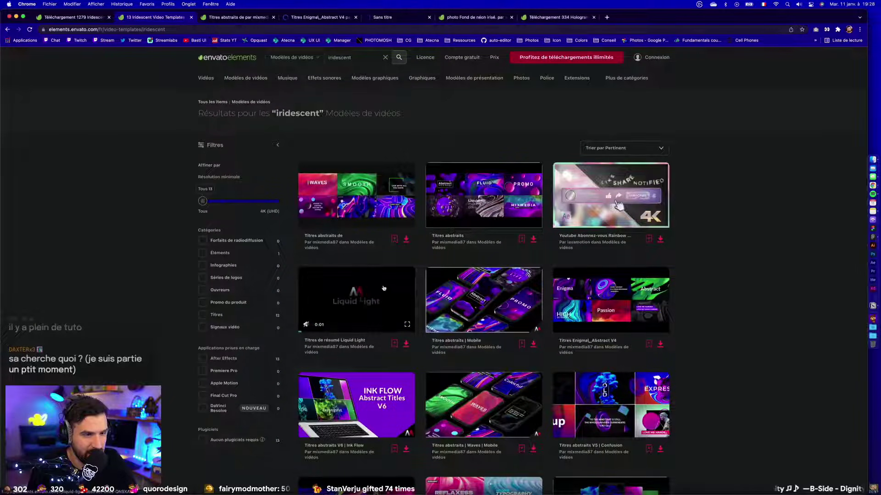
scroll(706, 402, down, 4)
scroll(705, 402, down, 4)
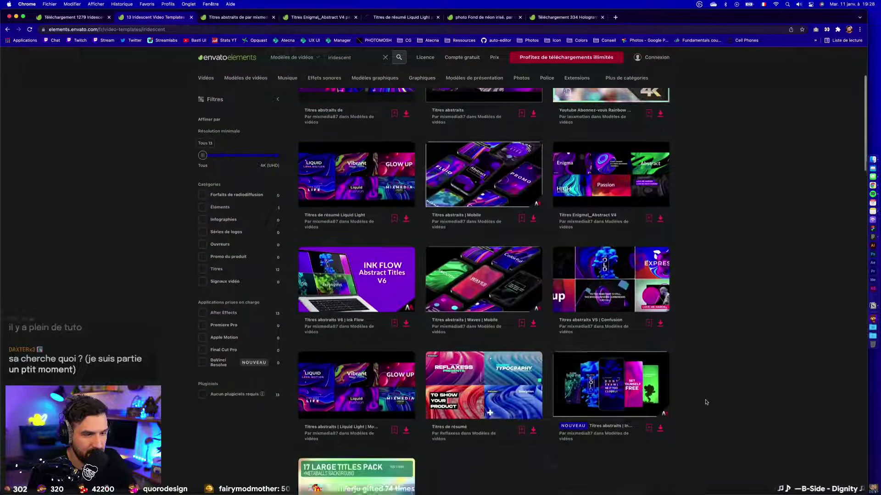
super+click(355, 340)
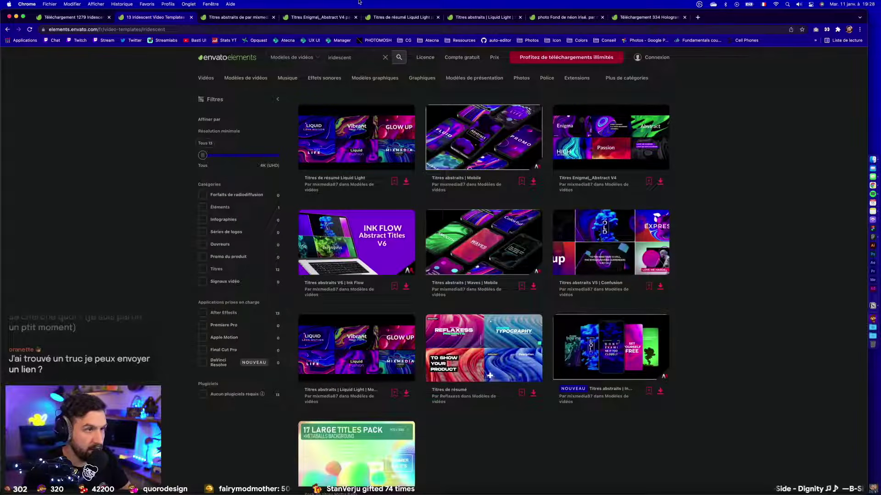
Play the Titres abstraits de preview at an enlarged page zoom, skim through its title scenes and pause it on the final purple wave scene.
click(647, 17)
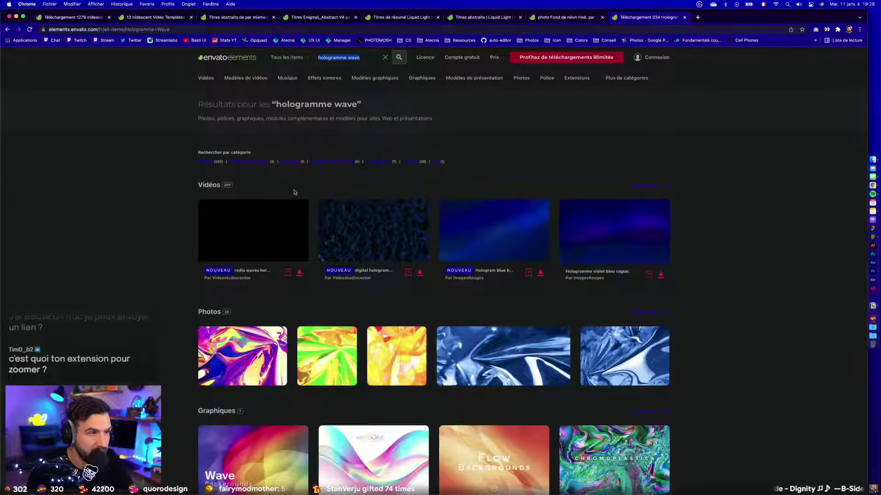
click(145, 17)
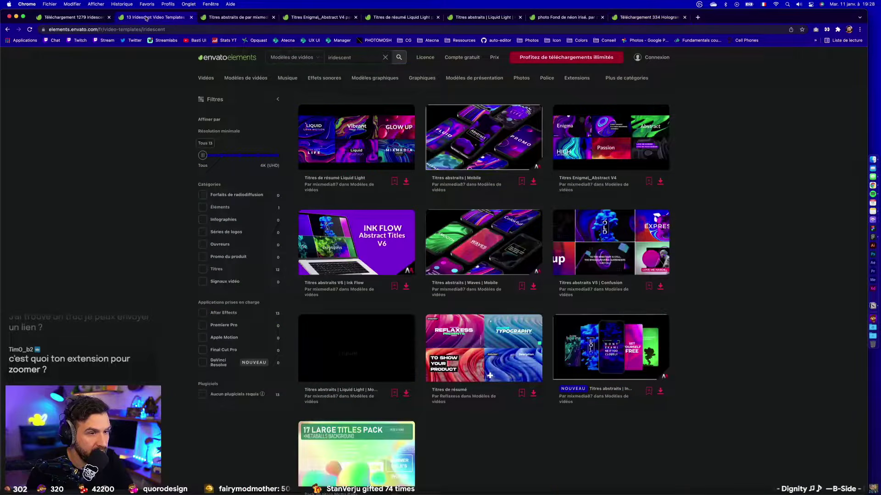
click(222, 16)
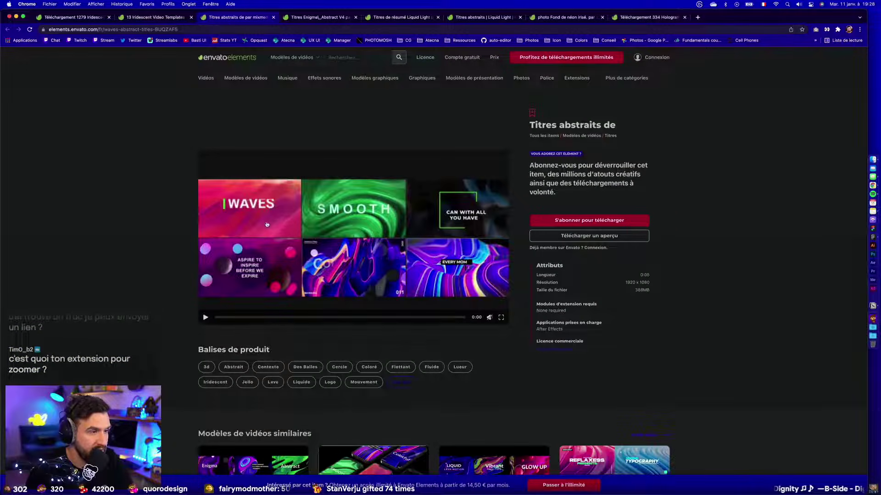
click(207, 316)
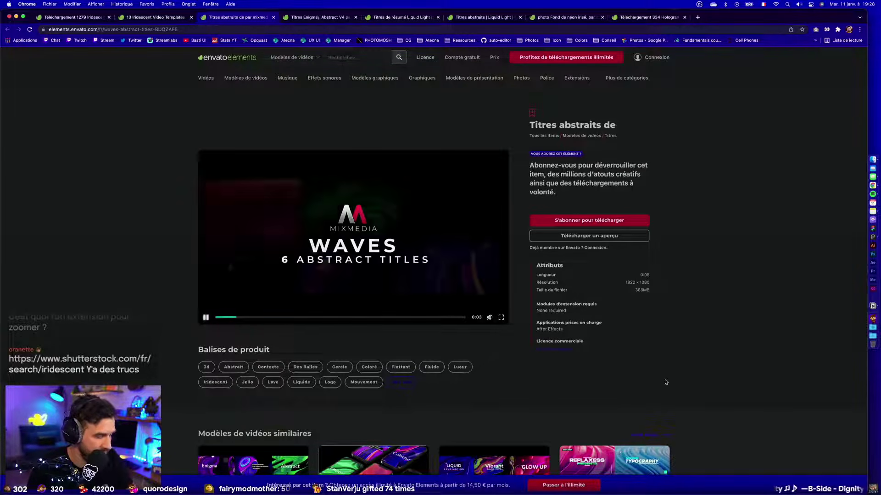
key(super+plus)
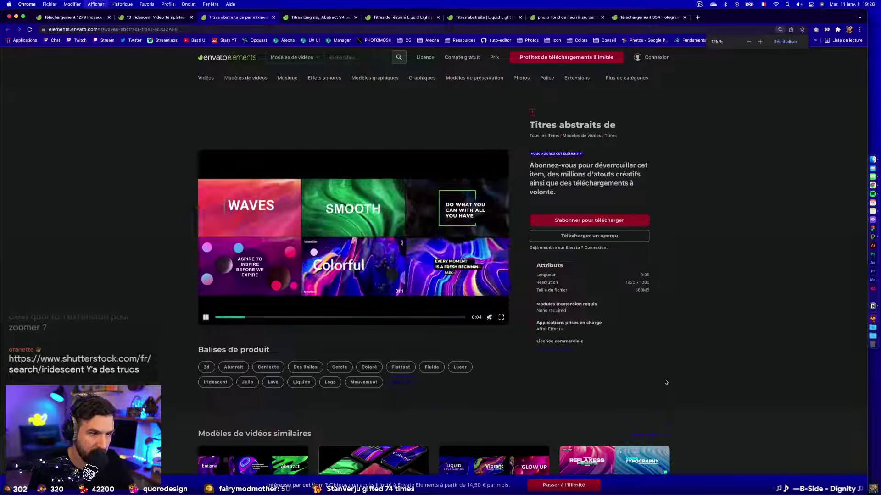
key(super+plus)
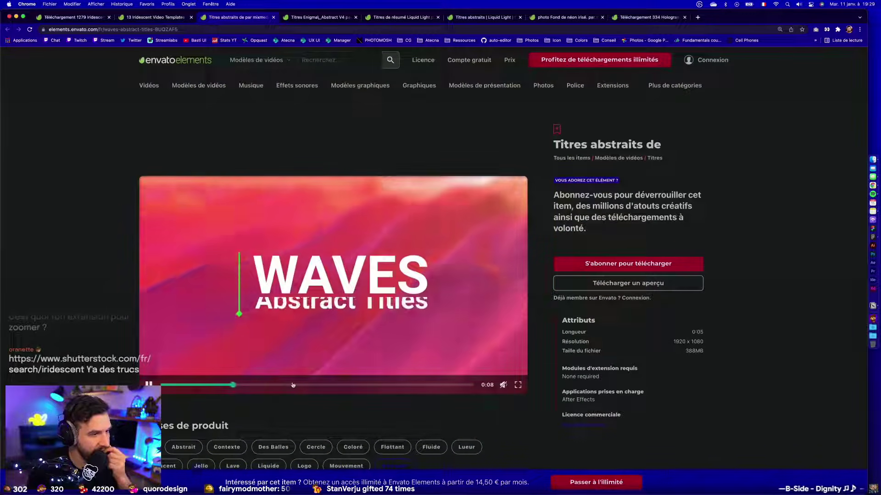
click(294, 385)
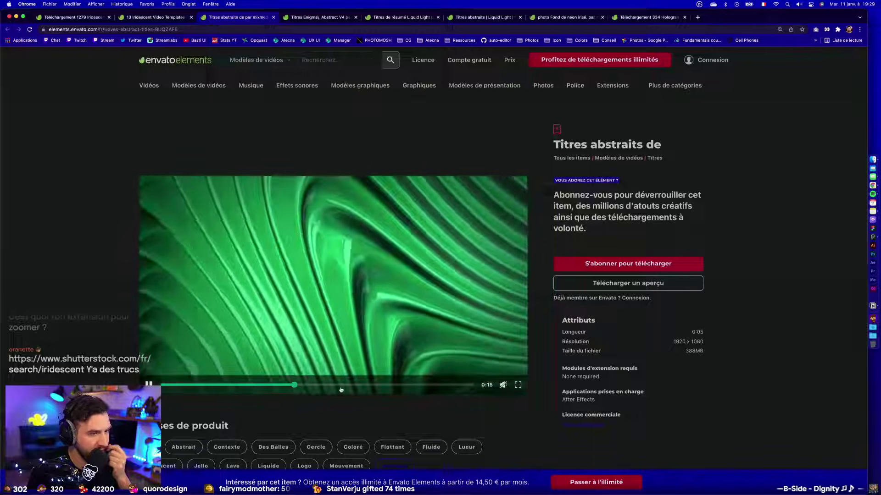
click(360, 386)
click(419, 386)
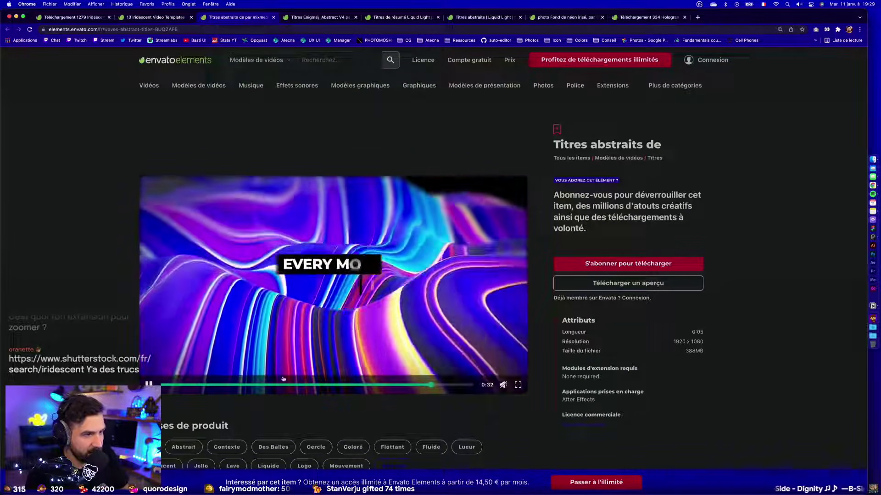
click(148, 384)
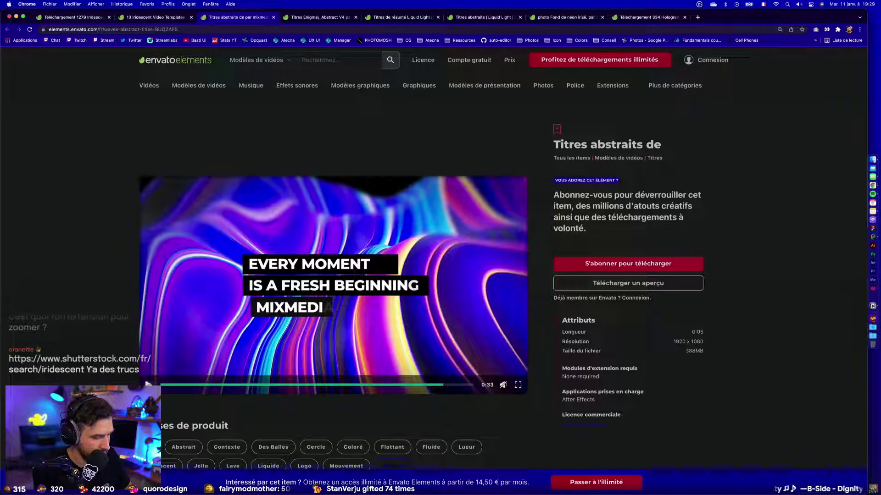
Switch to Figma to view the Hardisk cover in New DA 2, and return to the Envato Elements browser window.
click(175, 290)
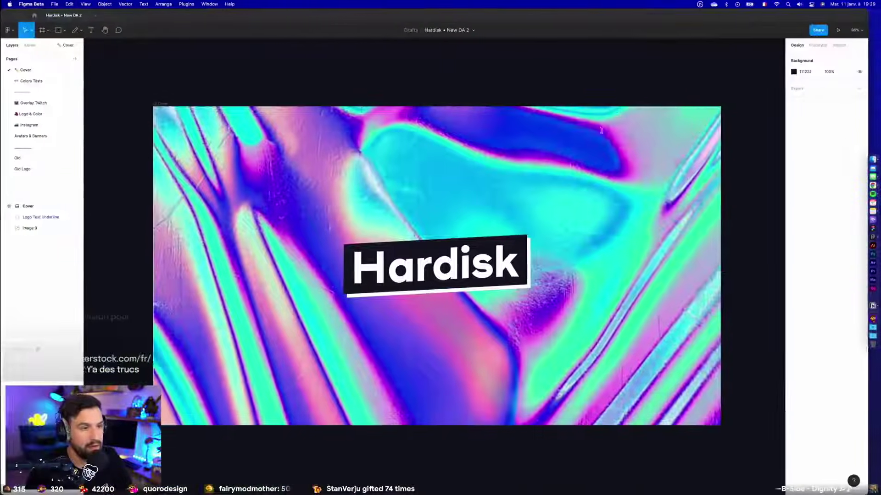
key(ctrl+Up)
click(375, 90)
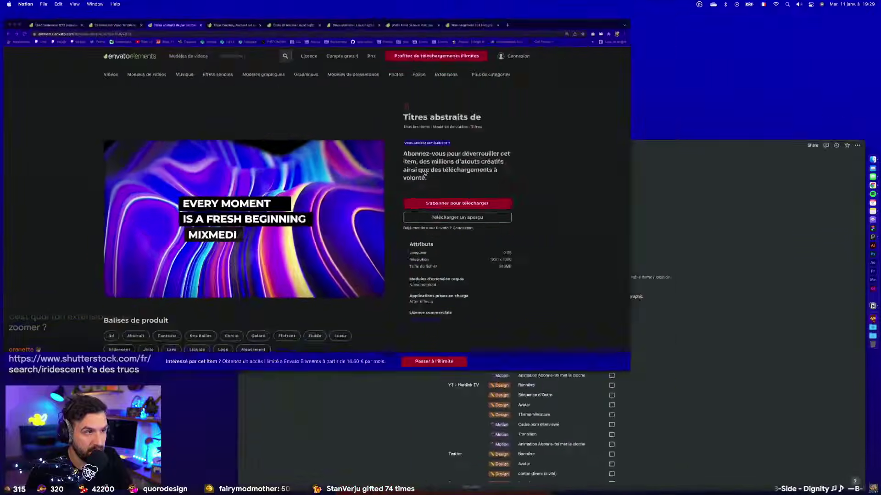
Go over the Titres abstraits de page once more and open the Titres Enigma_Abstract V4 template page.
scroll(151, 279, down, 3)
click(151, 279)
mouse_move(228, 275)
mouse_down()
mouse_move(380, 276)
mouse_move(222, 275)
mouse_up()
scroll(321, 206, up, 3)
click(313, 19)
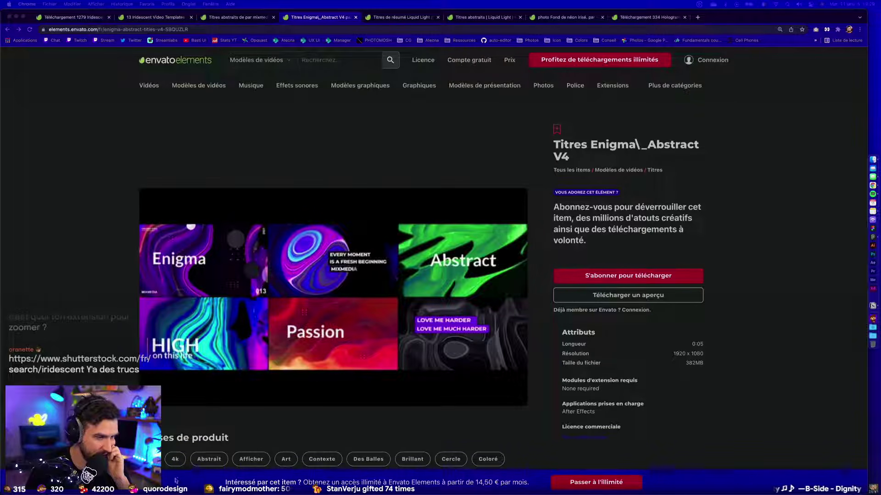
Bring the Shutterstock "iridescent" image search into the main browser window, look through its results and open the wrinkled holographic foil image.
drag(389, 494, 420, 33)
drag(362, 33, 718, 19)
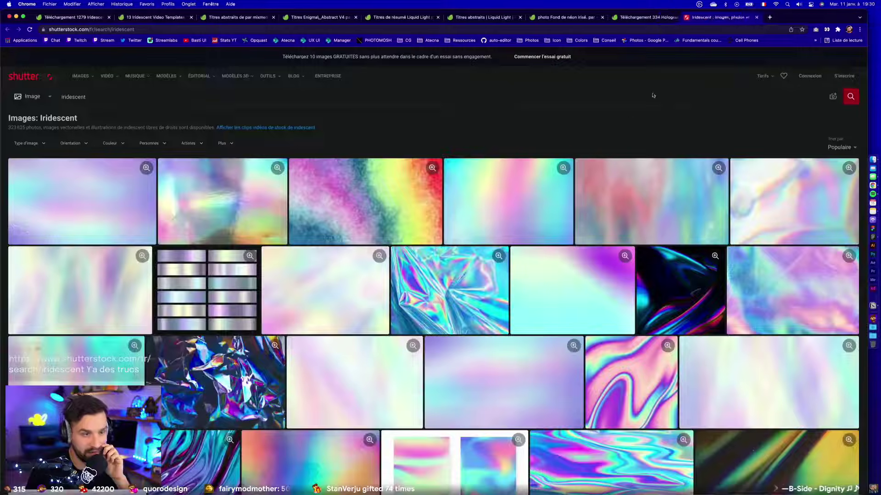
scroll(448, 259, down, 1)
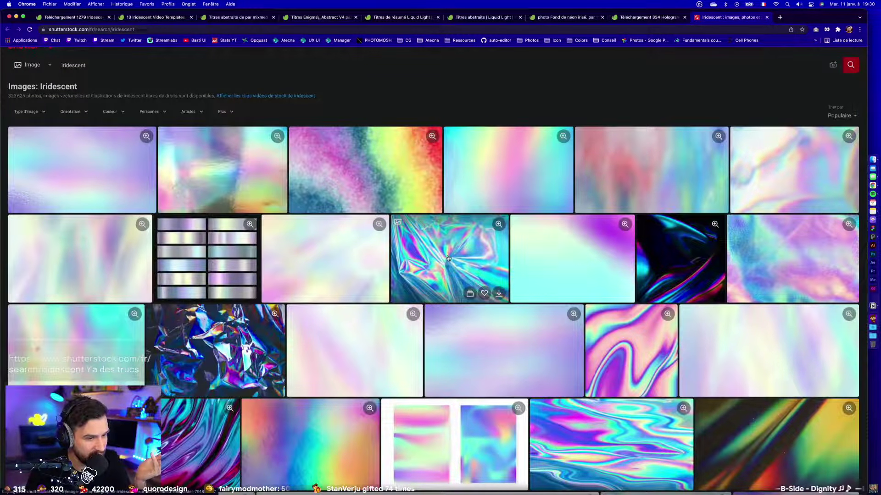
scroll(449, 258, down, 5)
scroll(316, 238, down, 5)
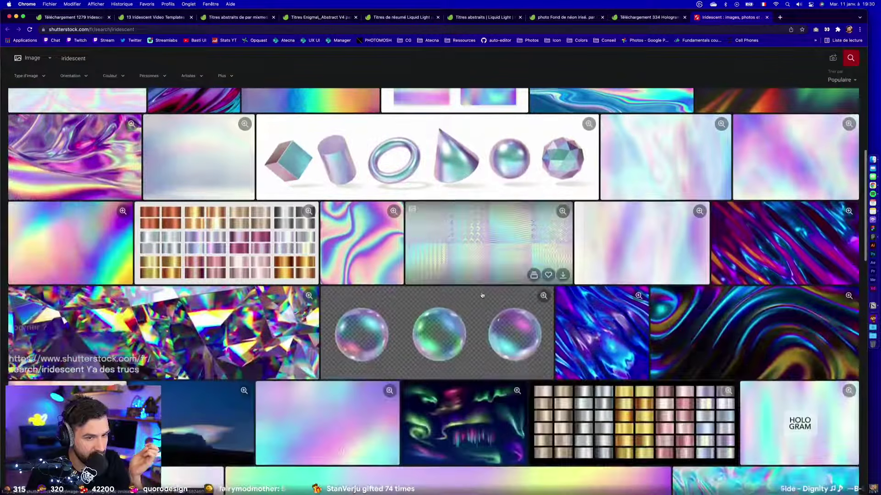
scroll(316, 238, down, 3)
scroll(317, 275, up, 7)
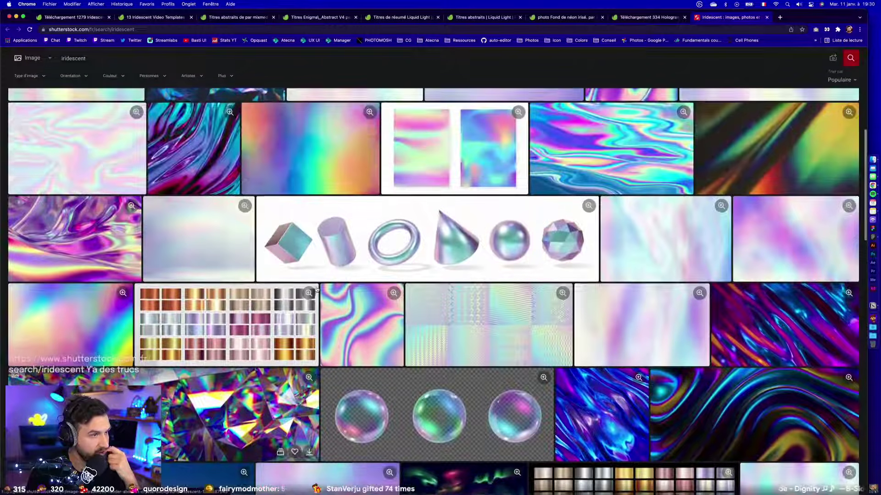
scroll(316, 289, up, 6)
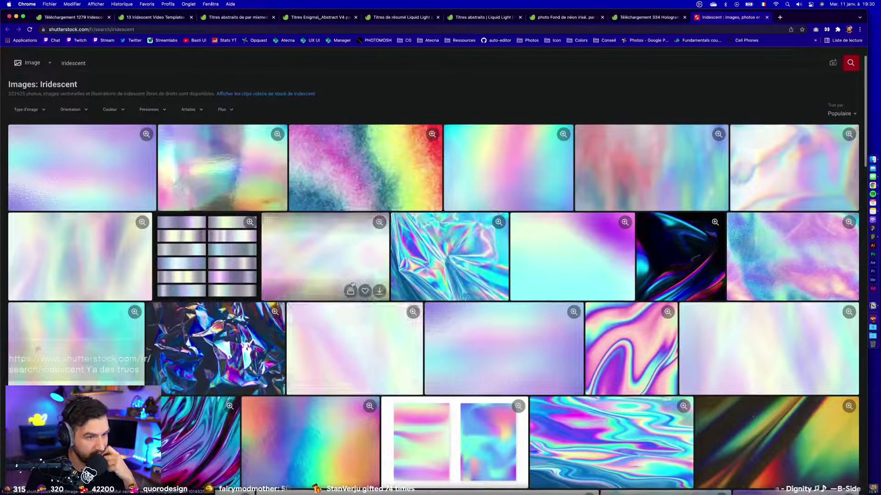
click(427, 254)
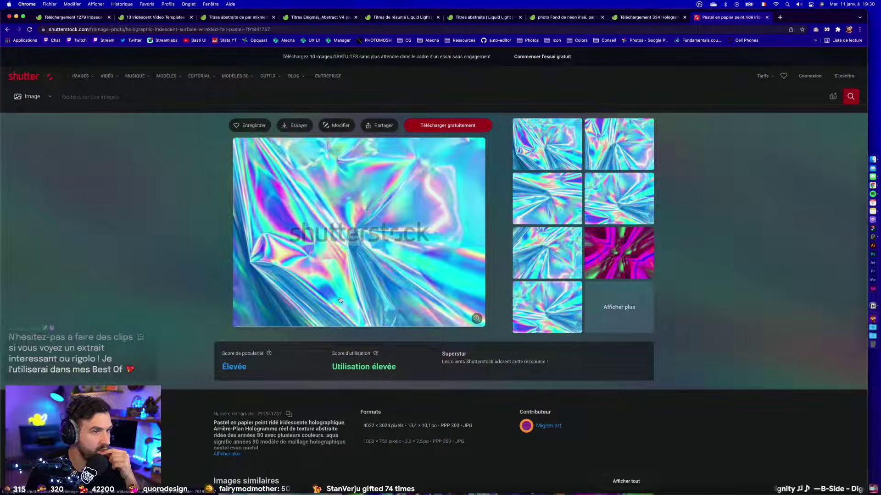
mouse_move(533, 160)
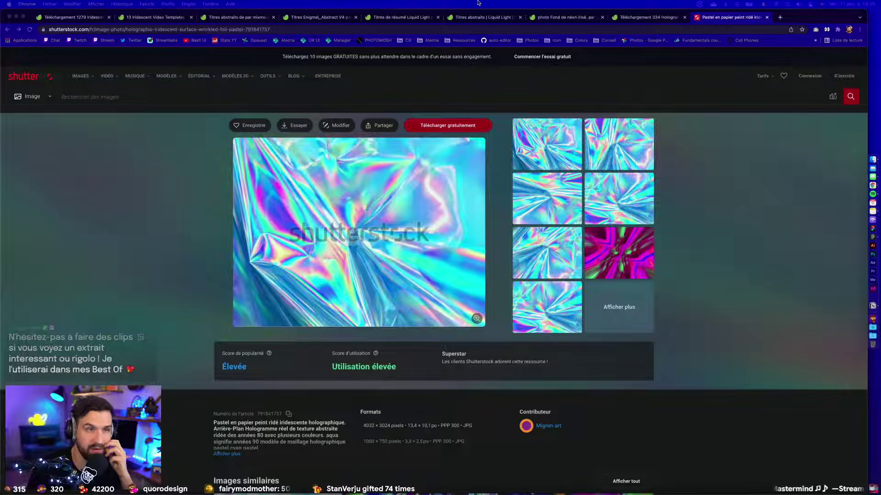
Close the "hologramme wave" search results and the Fond de néon irisé photo page.
click(647, 17)
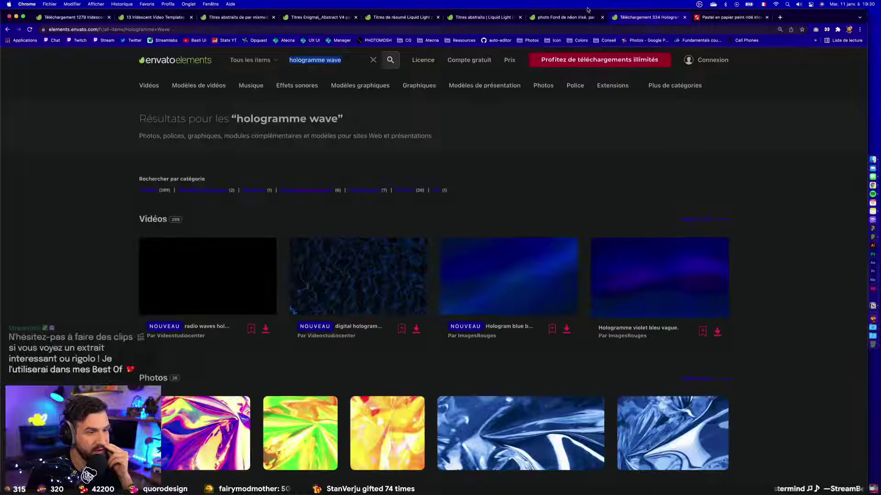
click(684, 17)
click(579, 18)
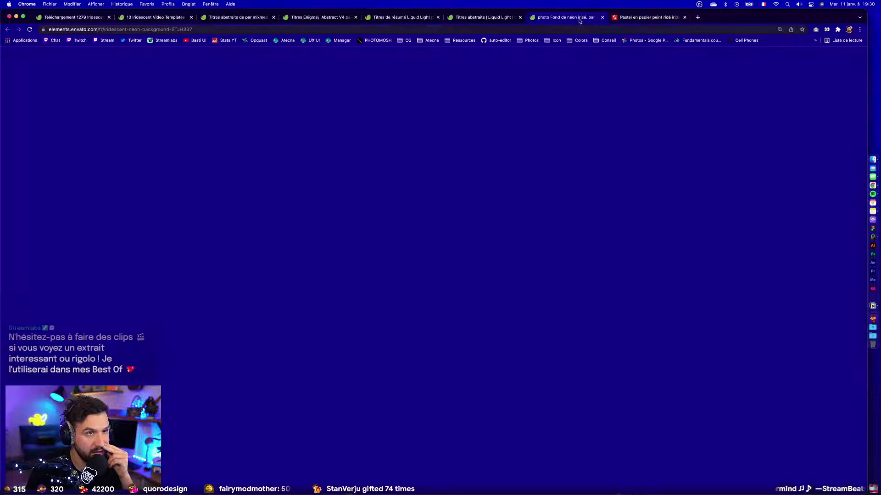
click(602, 17)
Play the preview of the Titres abstraits | Liquid Light | Mobile template and pause it partway through.
click(510, 17)
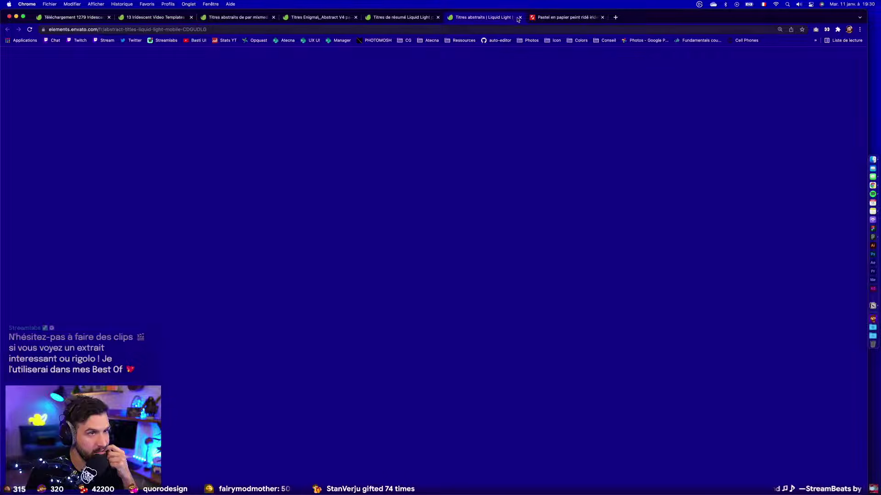
scroll(146, 329, down, 3)
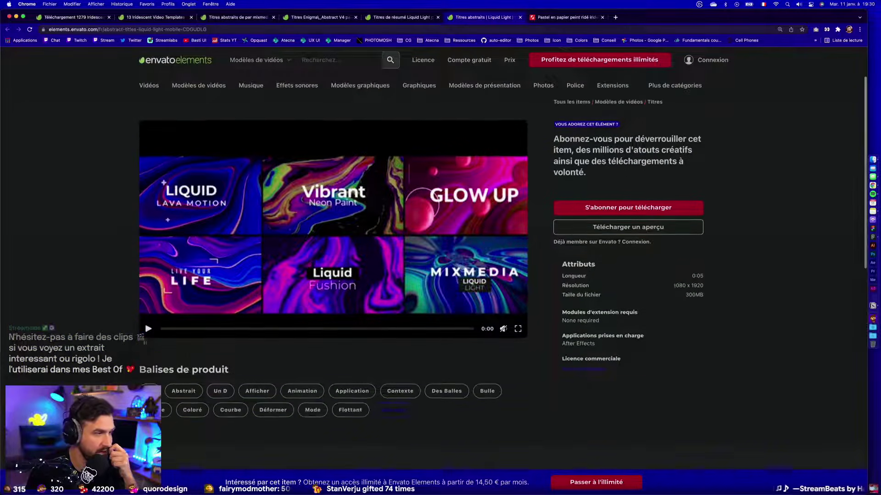
click(145, 329)
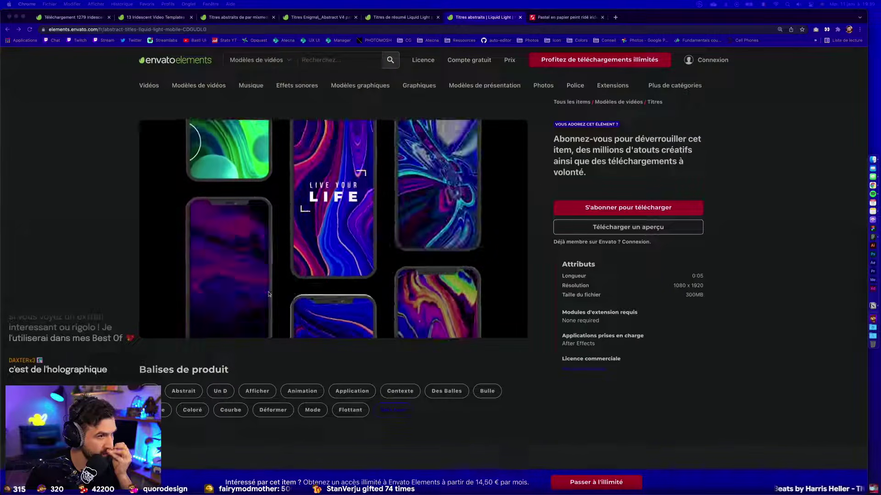
click(149, 329)
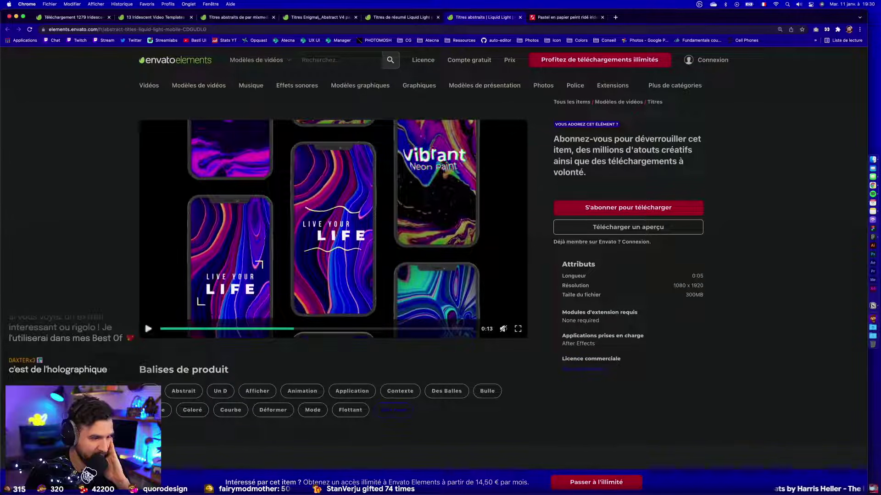
Bring the ACIDBITE Tunnel Transitions product window into view and play the teaser video on its page.
drag(877, 108, 437, 52)
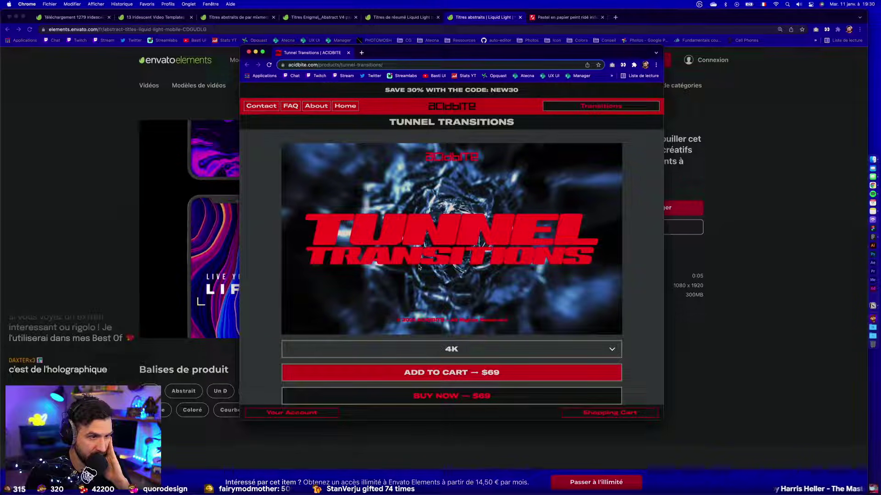
scroll(422, 268, down, 10)
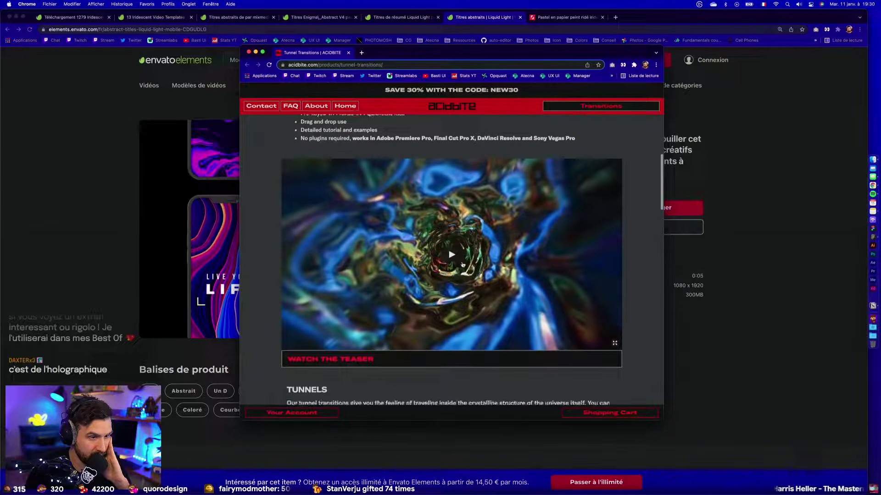
click(451, 255)
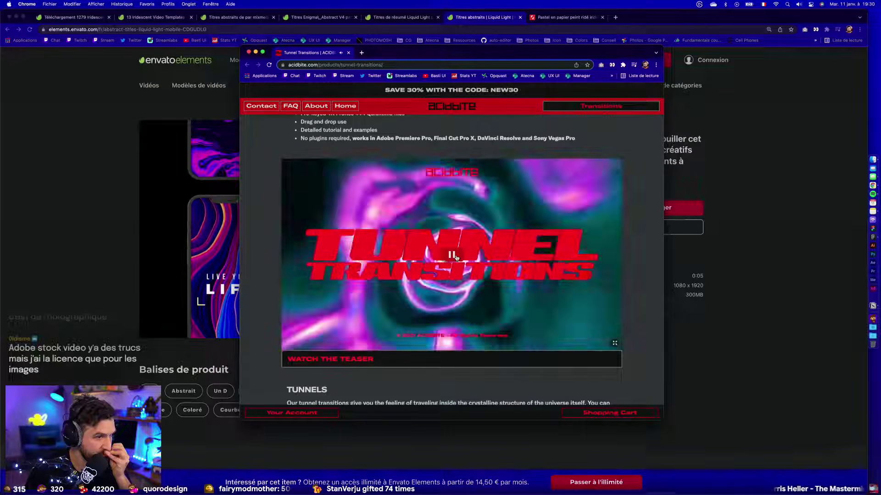
Set the computer's sound output to HD60 S+.
click(776, 4)
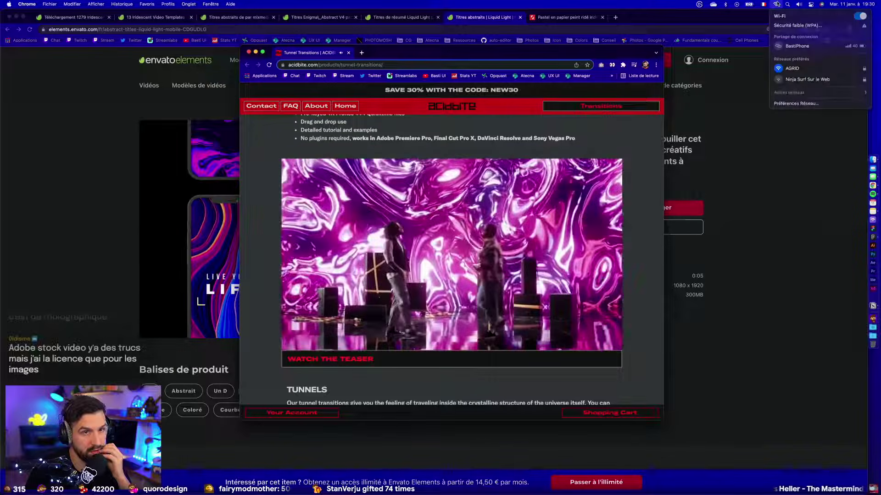
mouse_move(799, 4)
click(722, 70)
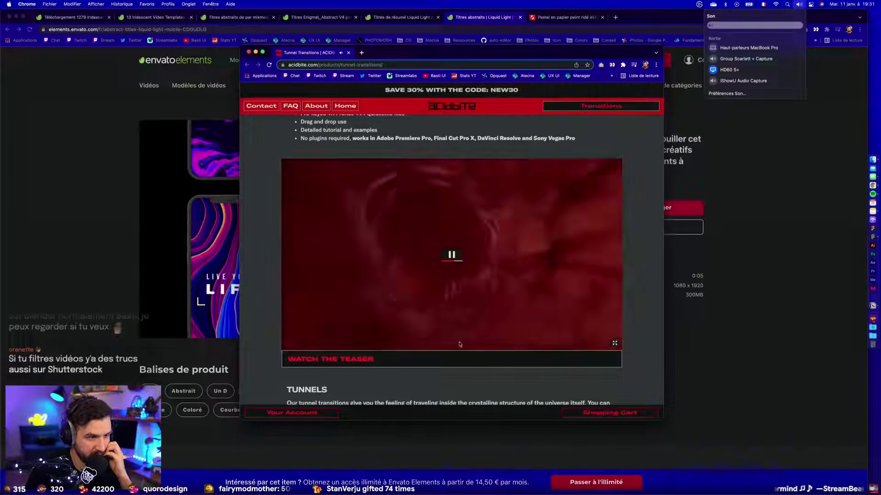
Pause the Tunnel Transitions teaser and close the ACIDBITE product window.
click(316, 359)
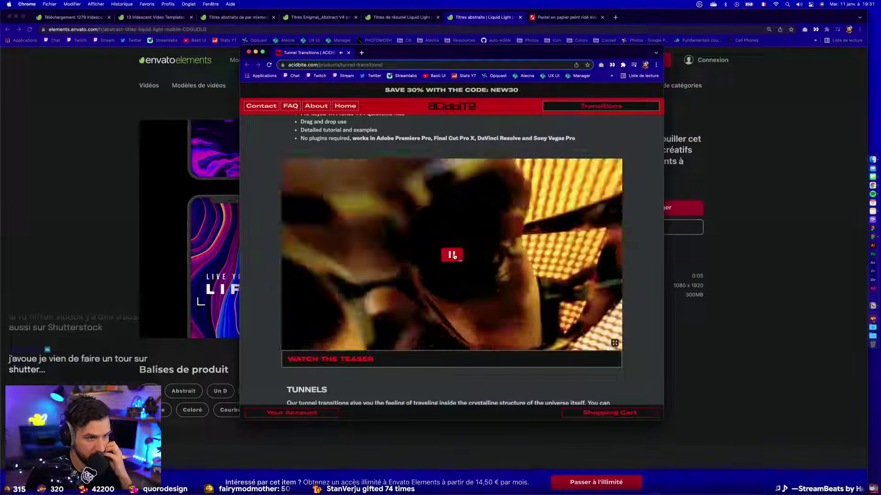
click(453, 255)
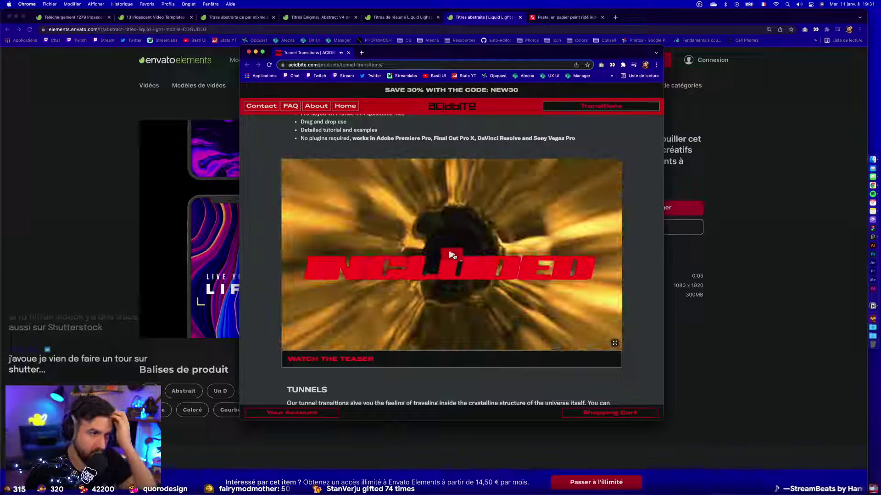
scroll(392, 291, up, 1)
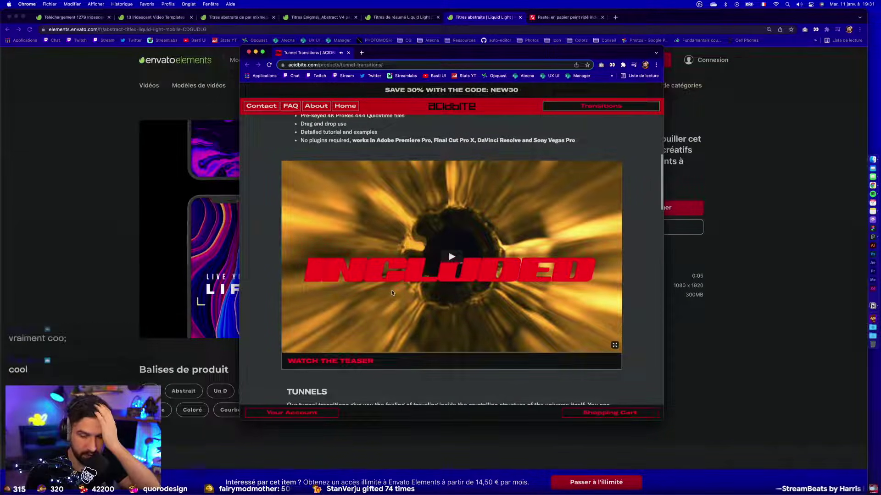
click(249, 53)
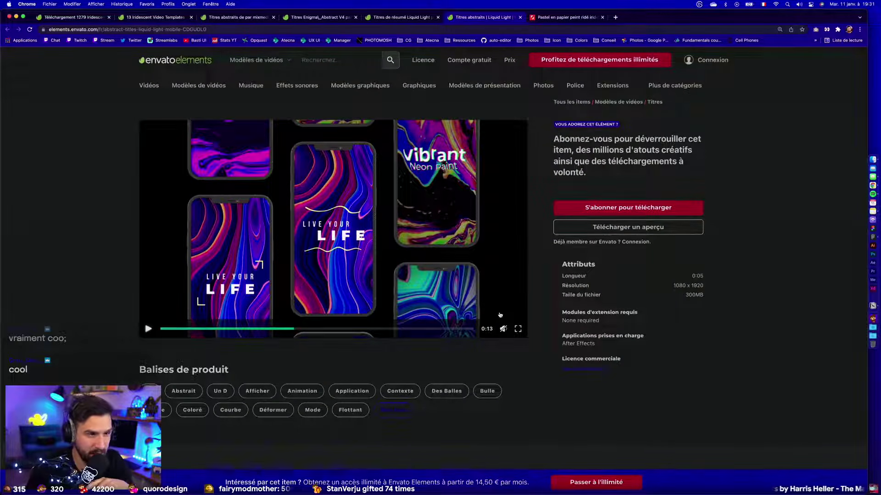
Skim the previews of the Liquid Light Mobile, Titres de résumé Liquid Light and Titres Enigma_Abstract V4 templates.
click(307, 329)
click(400, 329)
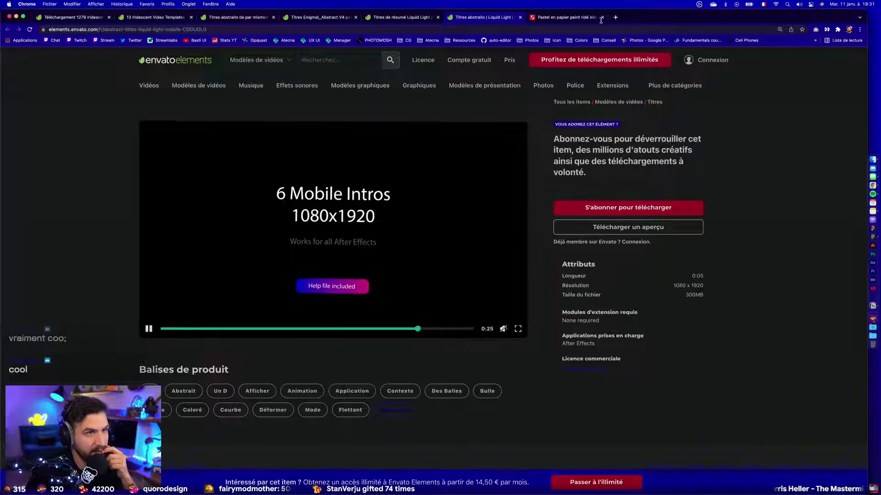
key(ctrl+shift+Tab)
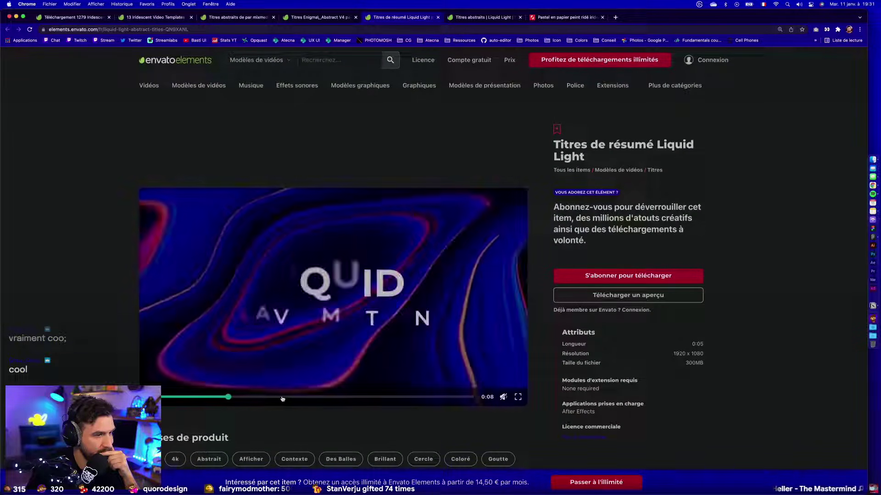
click(348, 397)
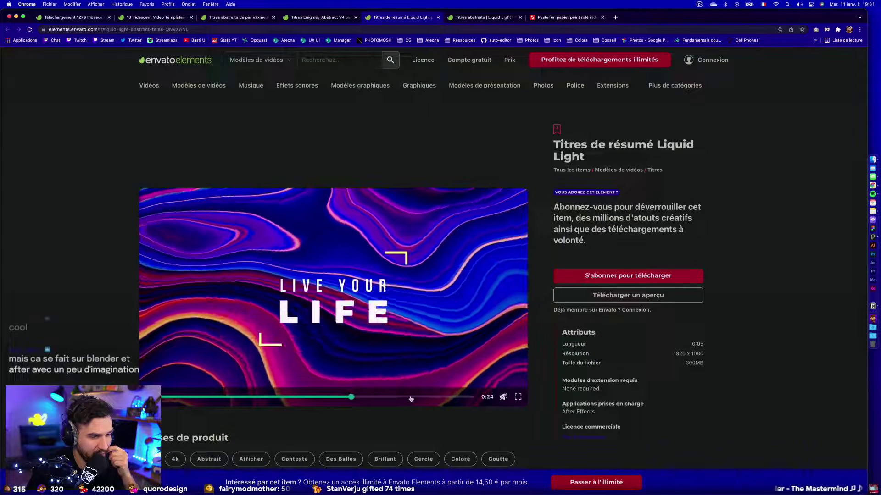
click(410, 397)
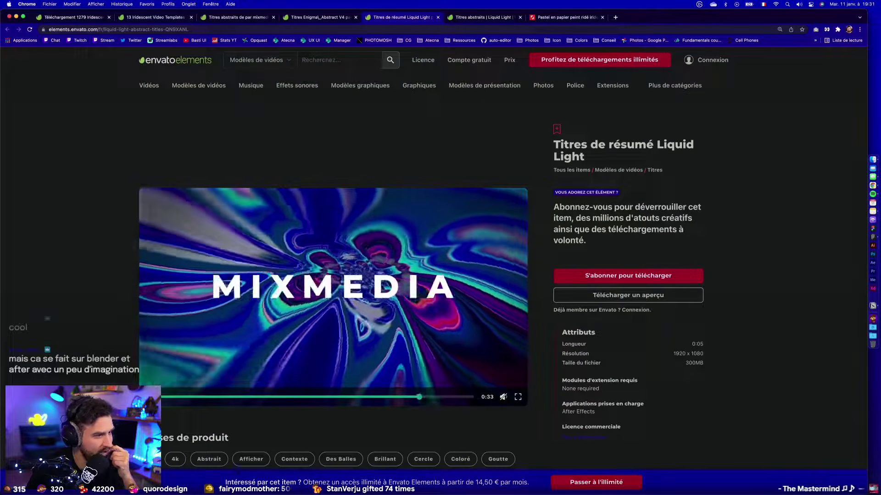
click(303, 20)
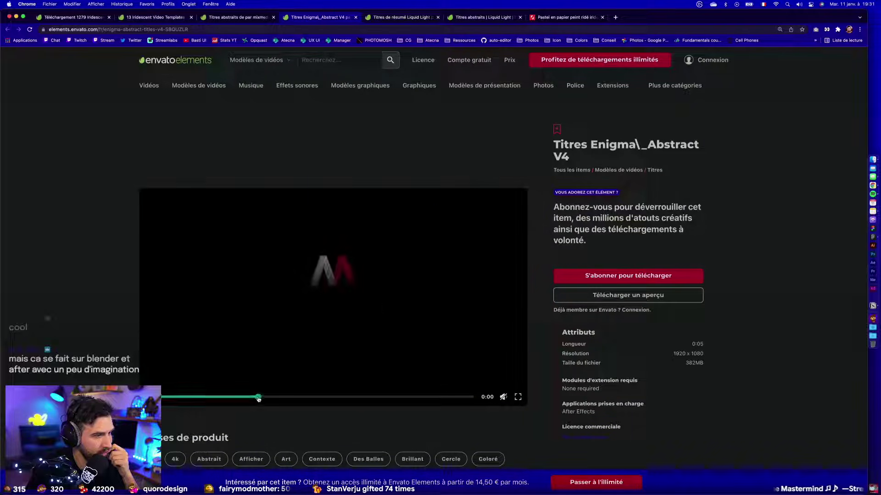
click(258, 397)
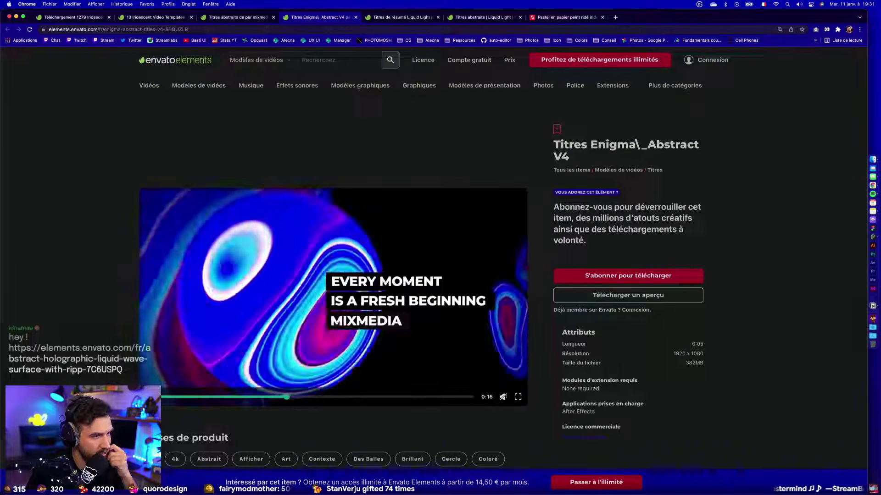
Bring the window with the Surface d'onde liquide holographique abstraite video page into view and play its preview.
key(super+Tab)
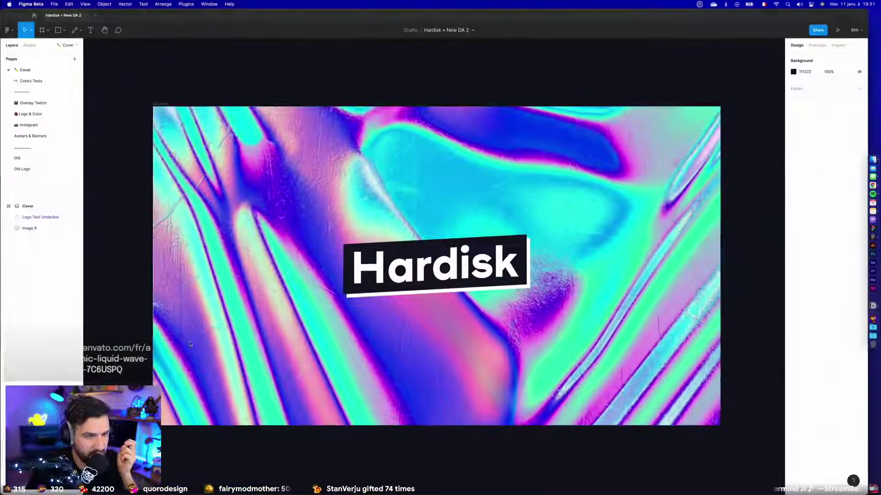
key(super+Tab)
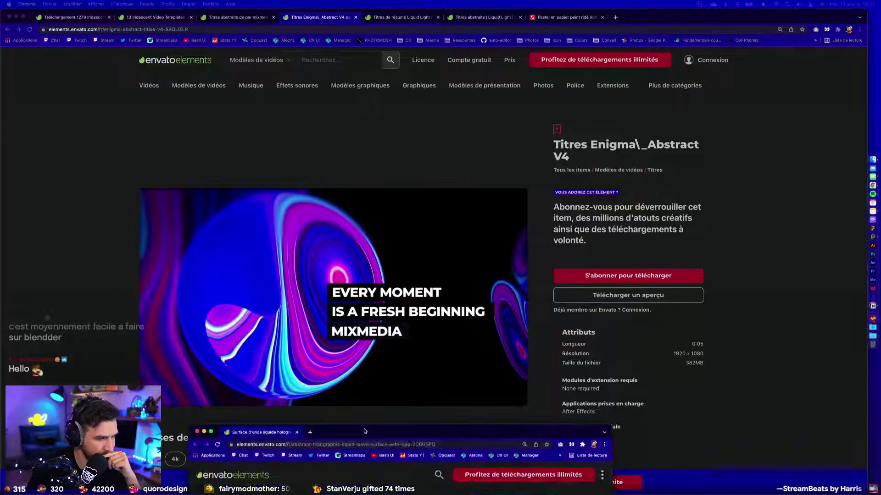
key(super+grave)
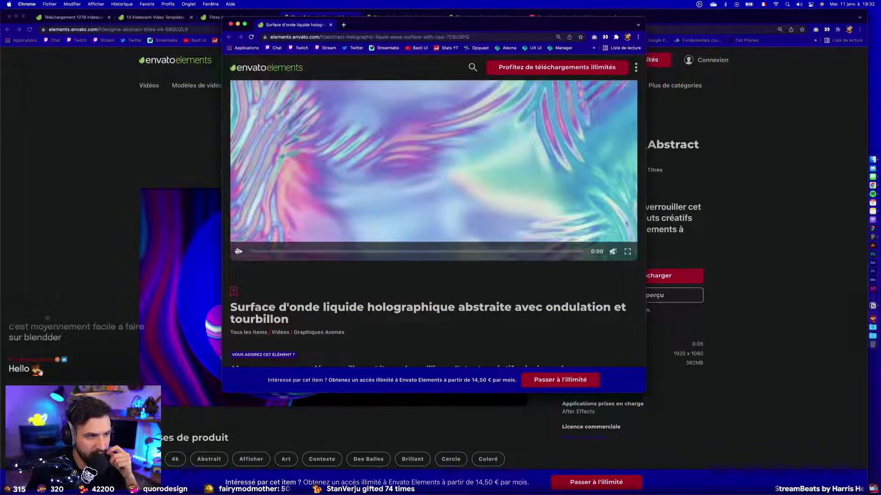
click(237, 251)
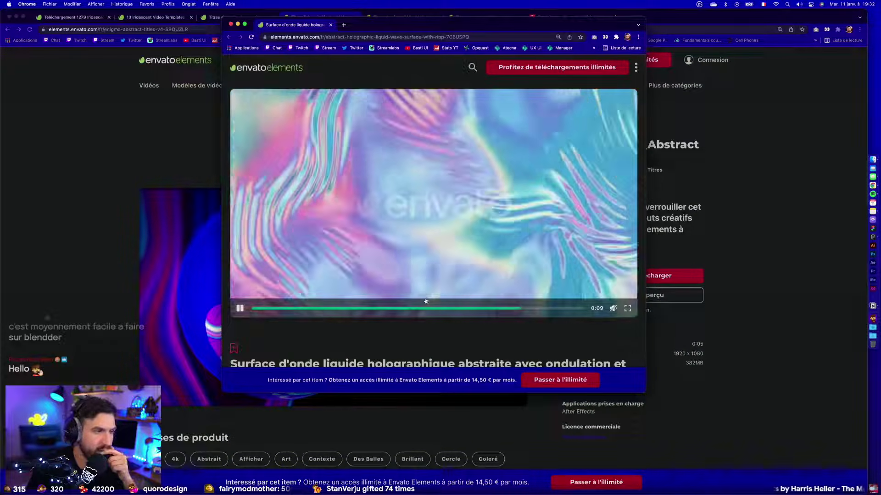
Copy the address of the holographic liquid wave video page and close its window.
click(309, 37)
key(super+c)
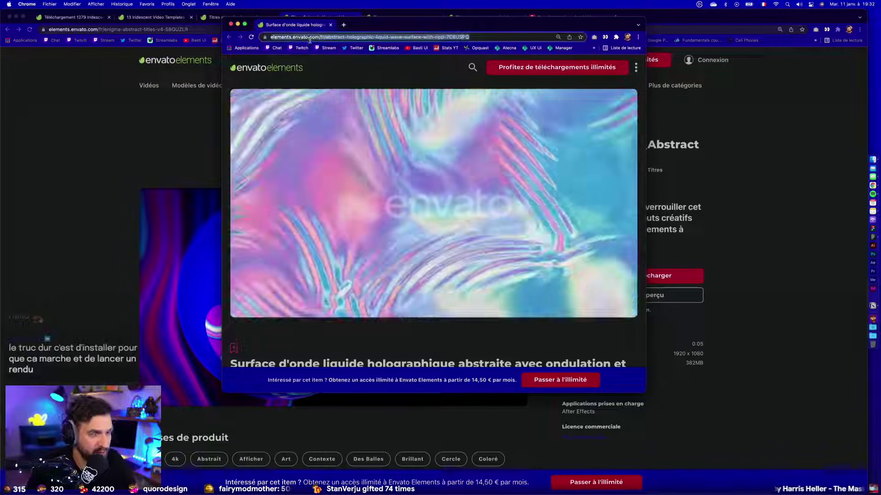
click(231, 24)
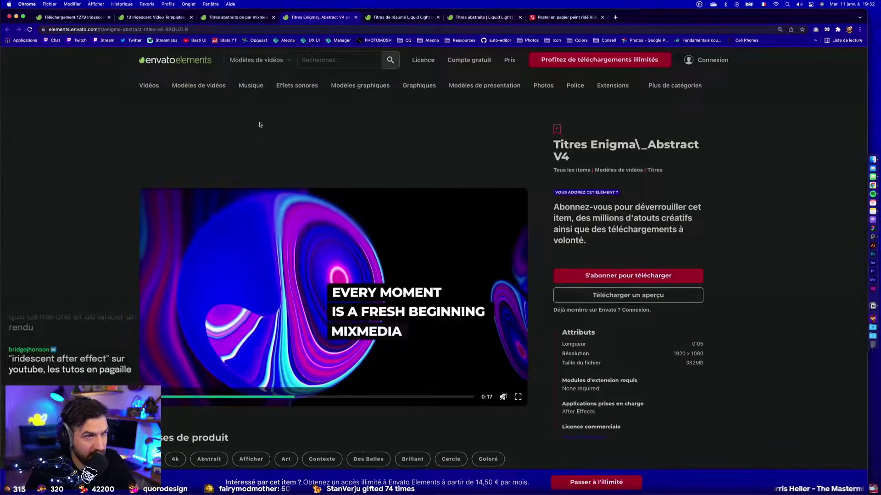
Switch to the Hardisk DA page in Notion and add the line "Recherche de vidéo Holo" below the deliverables table.
key(ctrl+Up)
click(331, 180)
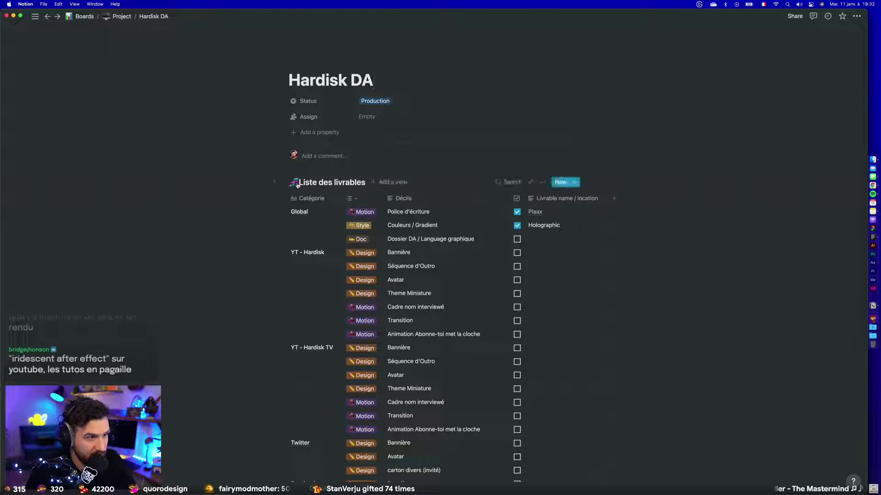
scroll(325, 359, down, 10)
click(325, 359)
key(Return)
text(Recherc)
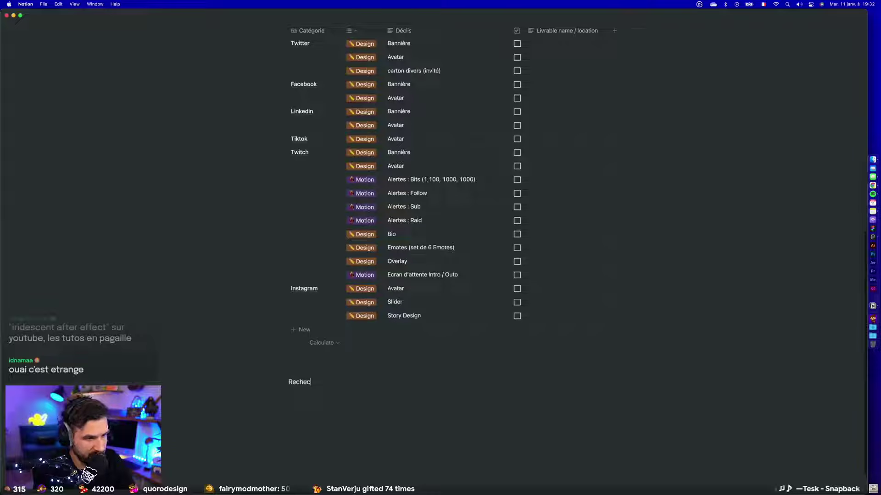
text(he de vidéo Holo)
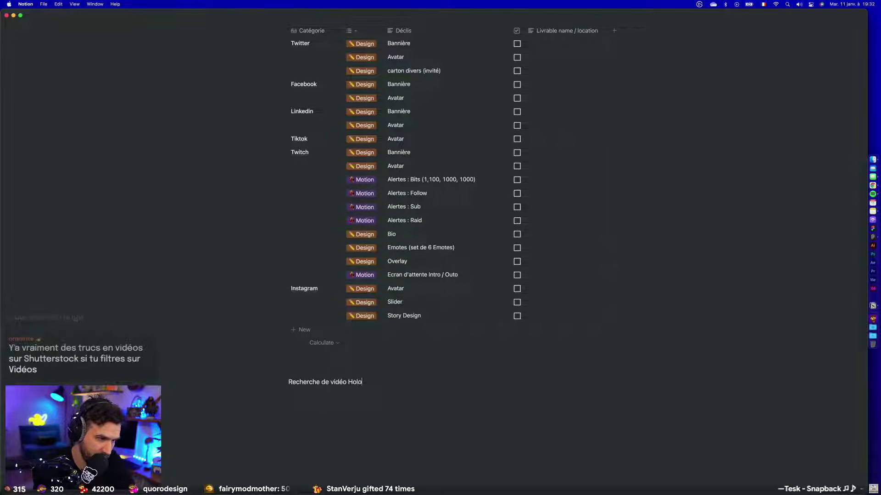
Paste the copied Envato link as a plain URL under the "Recherche de vidéo Holo" line.
key(Return)
key(super+v)
key(Escape)
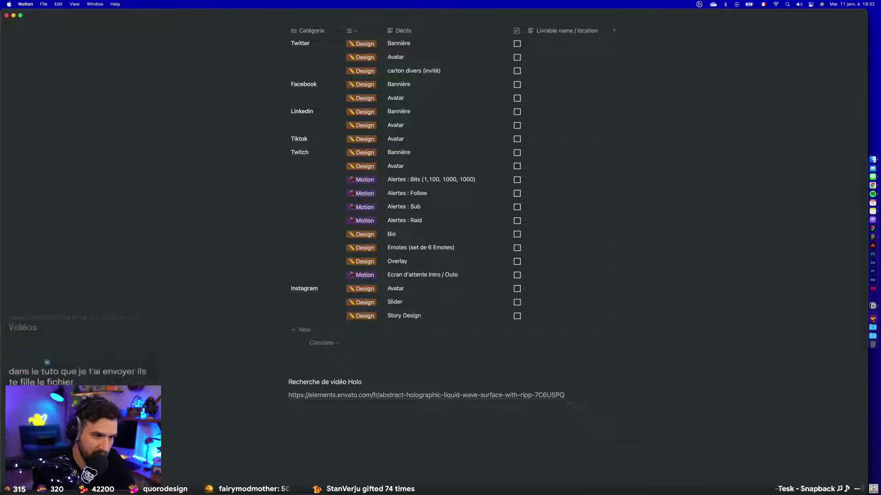
Return to Chrome and close the Enigma_Abstract V4, Titres de résumé Liquid Light and Liquid Light Mobile template pages.
key(ctrl+Up)
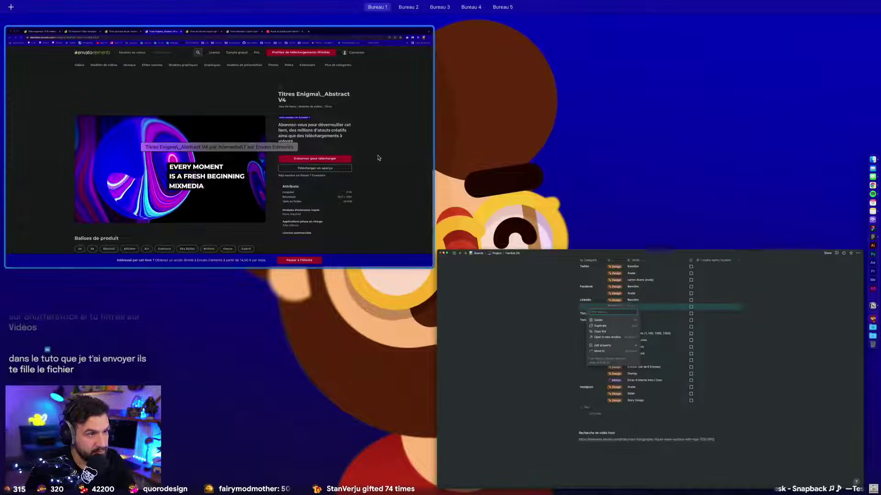
click(359, 222)
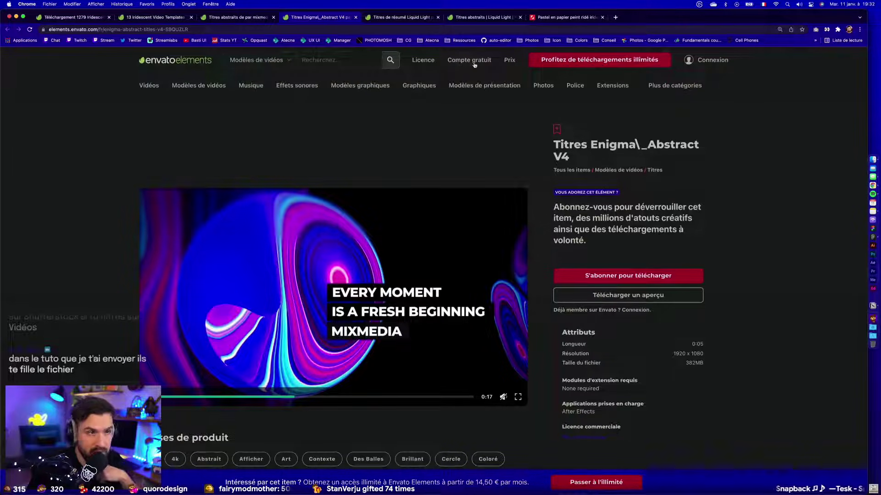
click(355, 17)
click(356, 17)
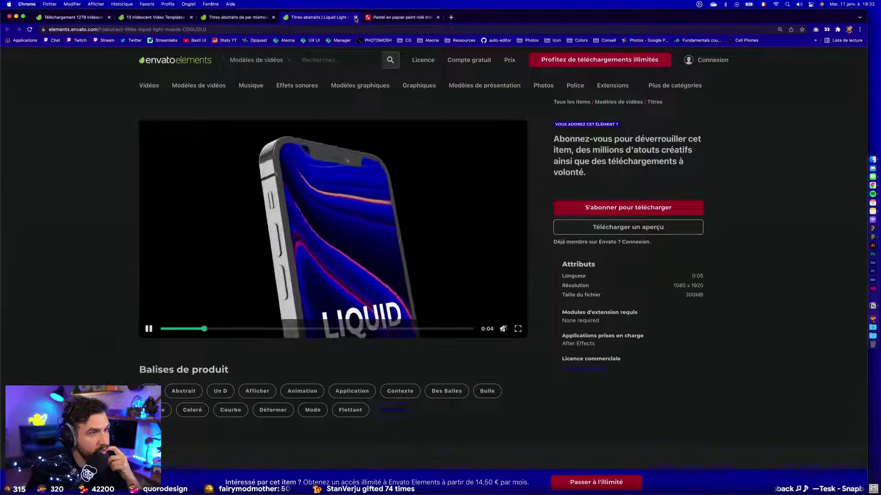
click(356, 18)
Skim the preview of the Waves abstract titles template, including its later part, and close its page.
click(225, 18)
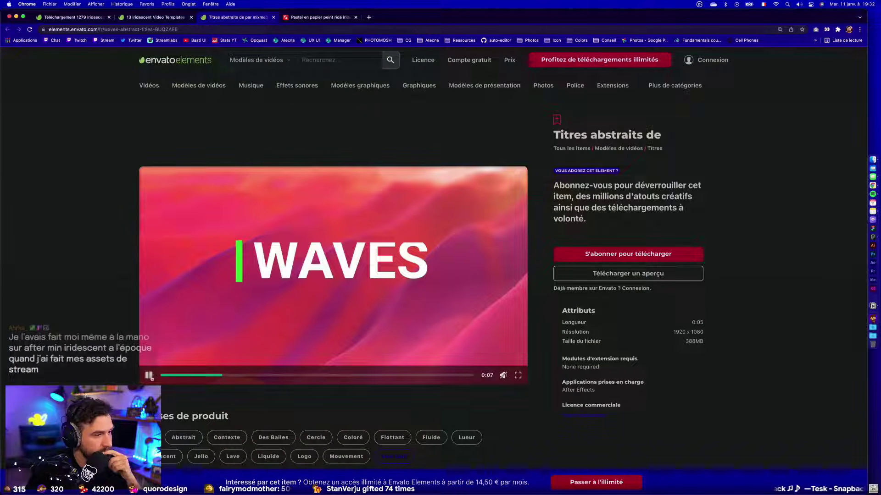
click(327, 375)
drag(365, 376, 424, 377)
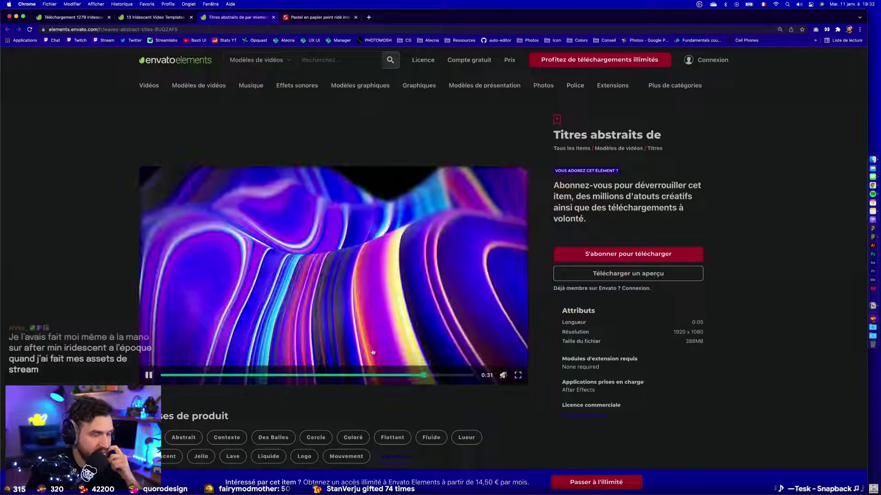
click(275, 18)
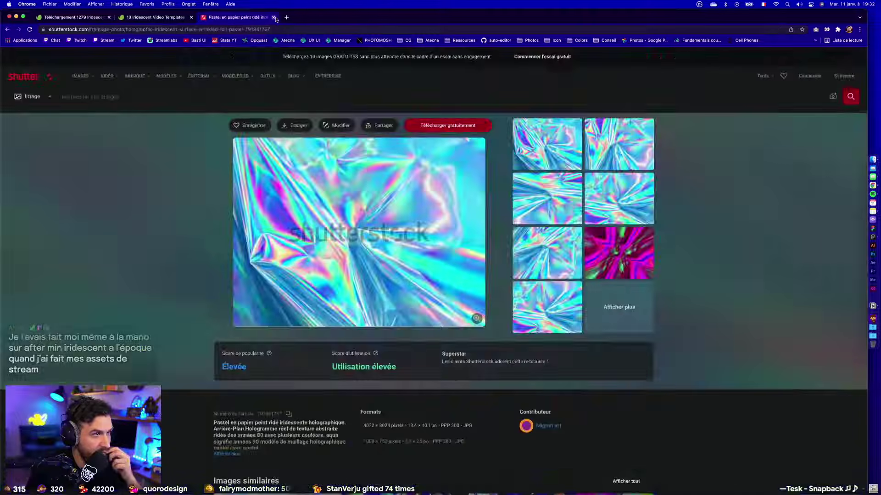
Glance at the Envato iridescent template results and examine the wrinkled holographic foil page on Shutterstock, including its details and similar images.
click(171, 19)
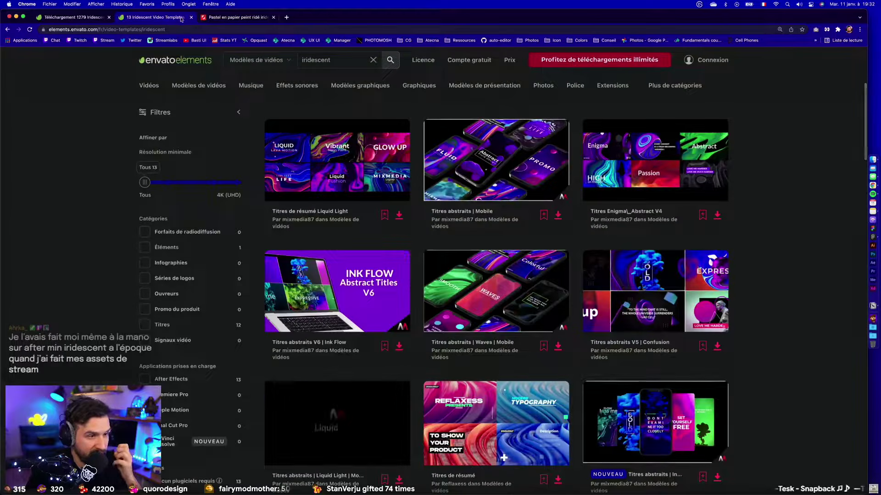
click(208, 18)
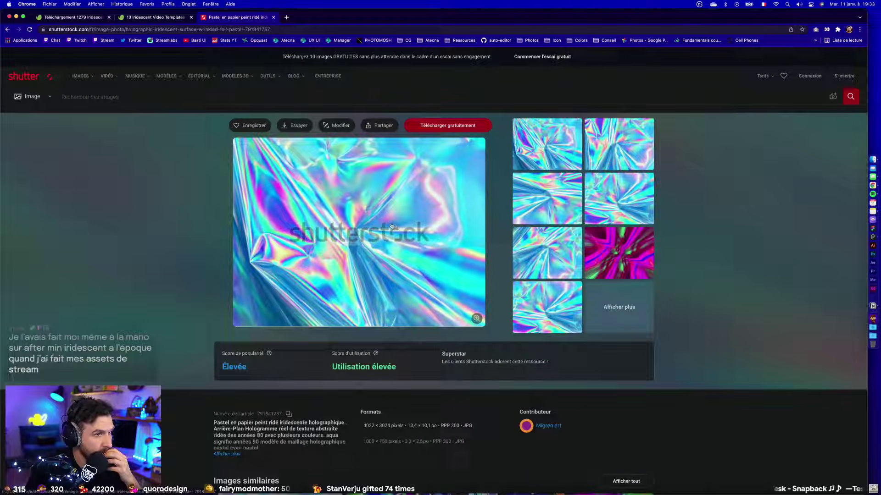
scroll(352, 248, down, 5)
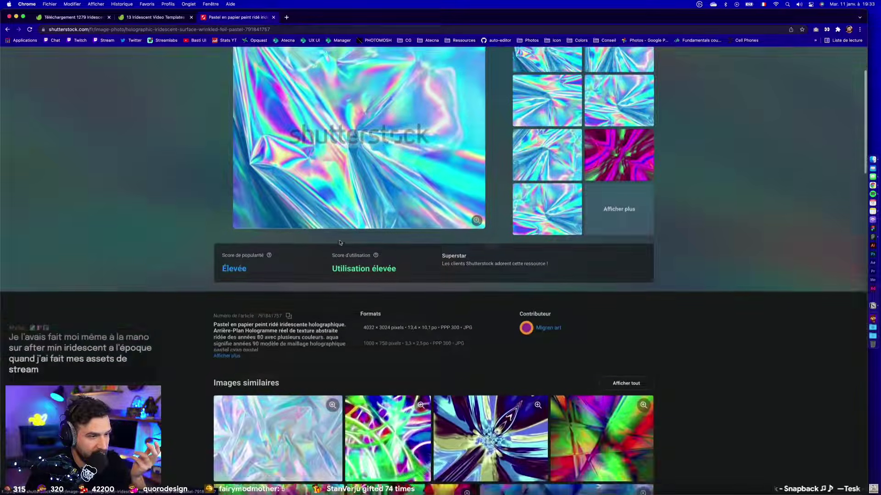
scroll(340, 241, up, 6)
scroll(291, 249, down, 1)
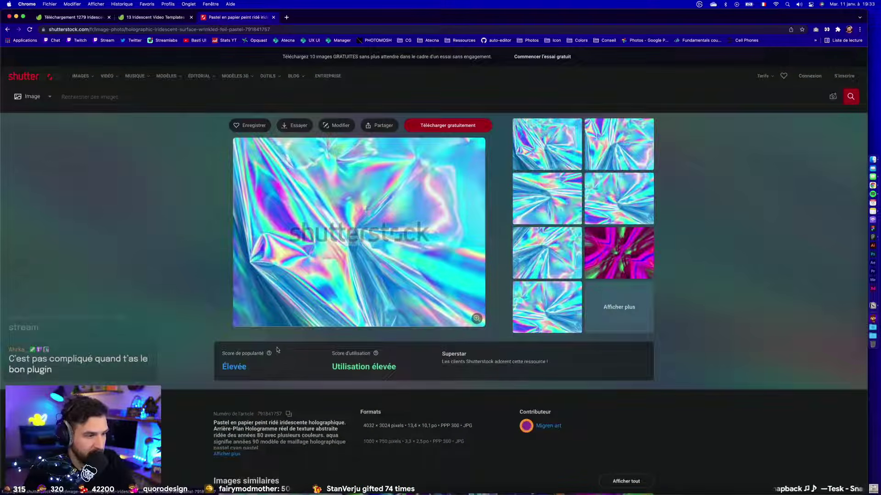
scroll(349, 256, down, 1)
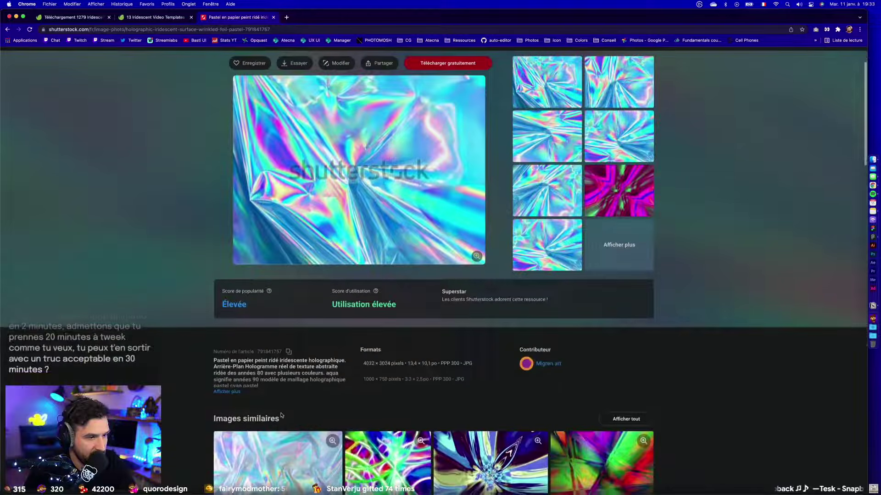
scroll(267, 164, up, 1)
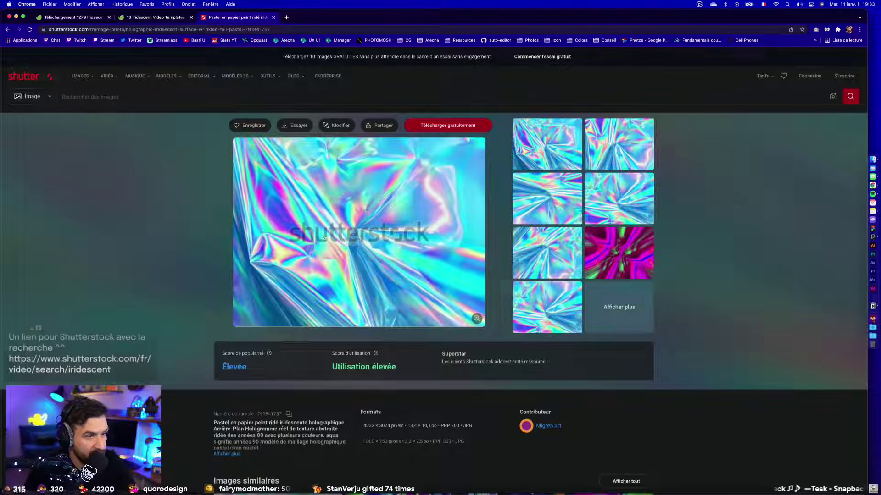
scroll(481, 376, down, 2)
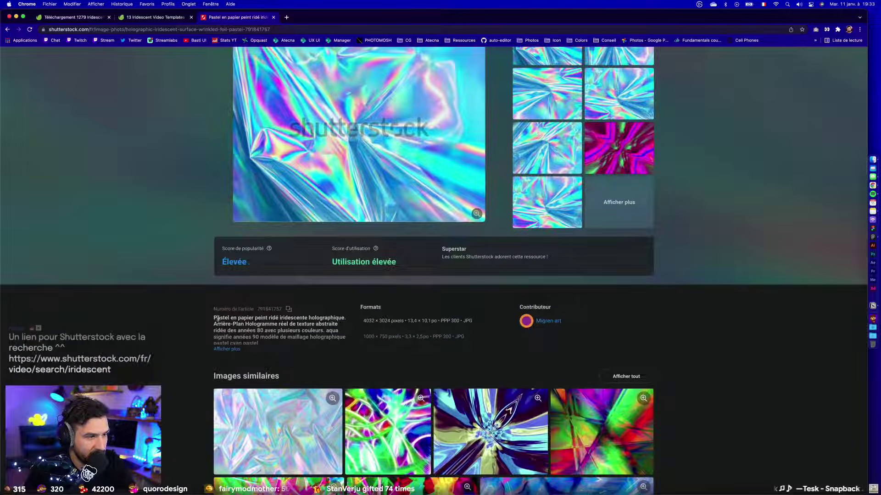
Copy "iridescente holographique" from the foil image's description into the Shutterstock search and set the search type to Vidéo.
scroll(239, 318, up, 5)
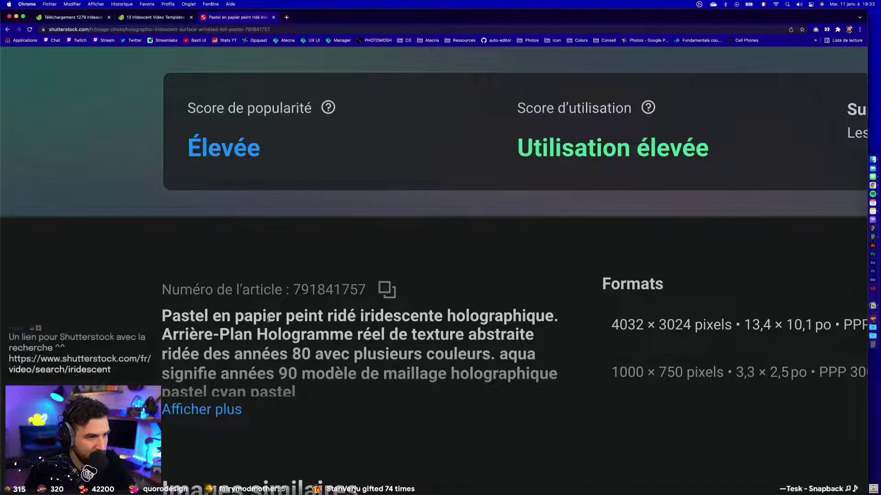
drag(356, 315, 552, 313)
key(ctrl+c)
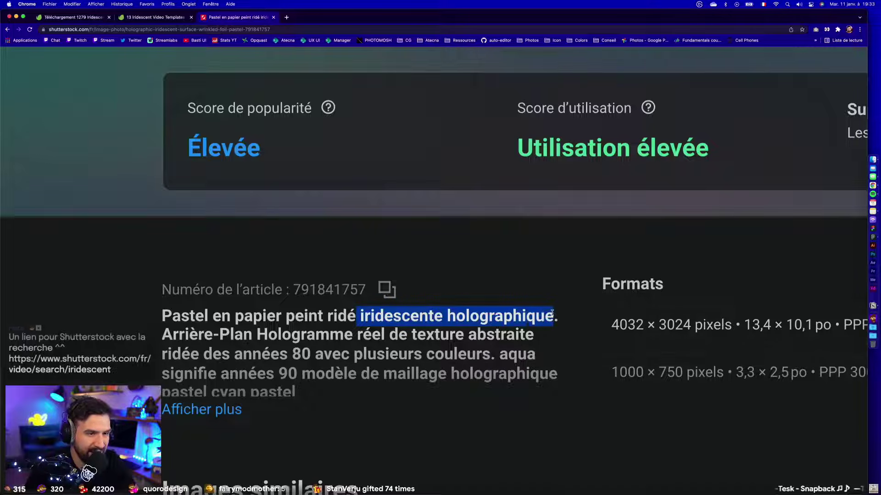
scroll(509, 323, down, 5)
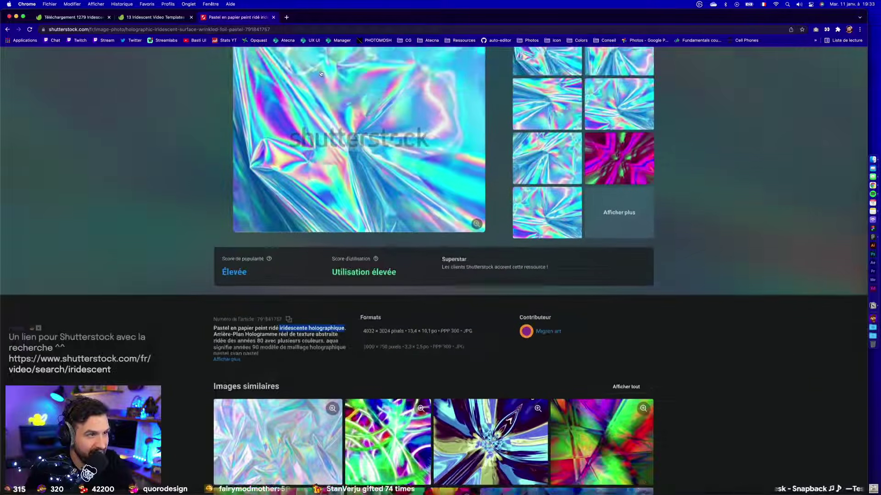
scroll(509, 324, up, 4)
click(106, 96)
key(ctrl+v)
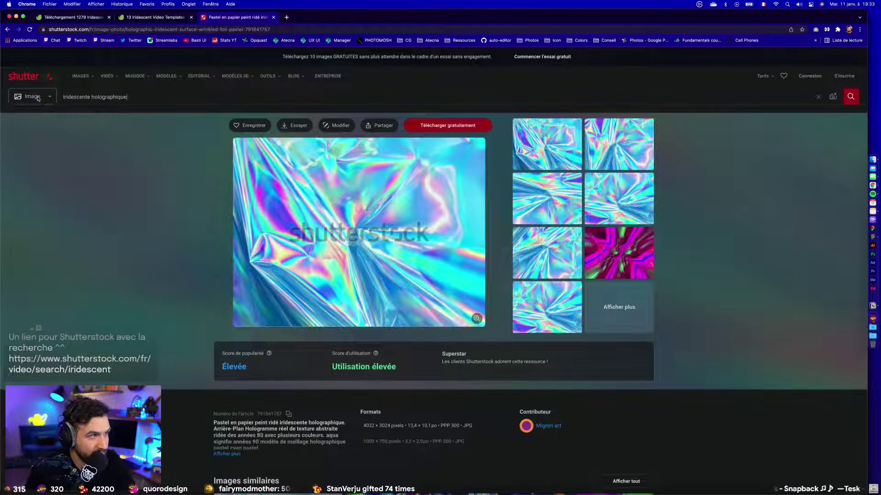
click(32, 97)
click(40, 210)
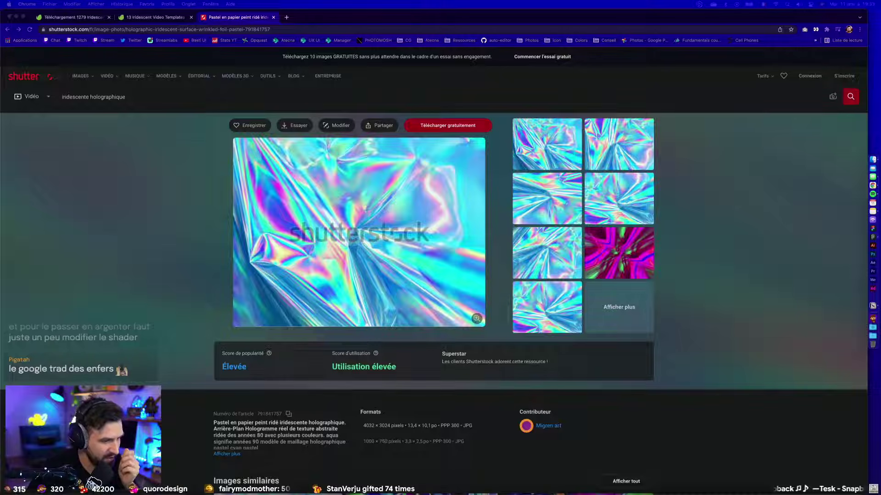
Open the Liquid Marble Effect Backgrounds tutorial on YouTube and the Shutterstock iridescent video search as separate pages in Chrome.
drag(577, 60, 321, 17)
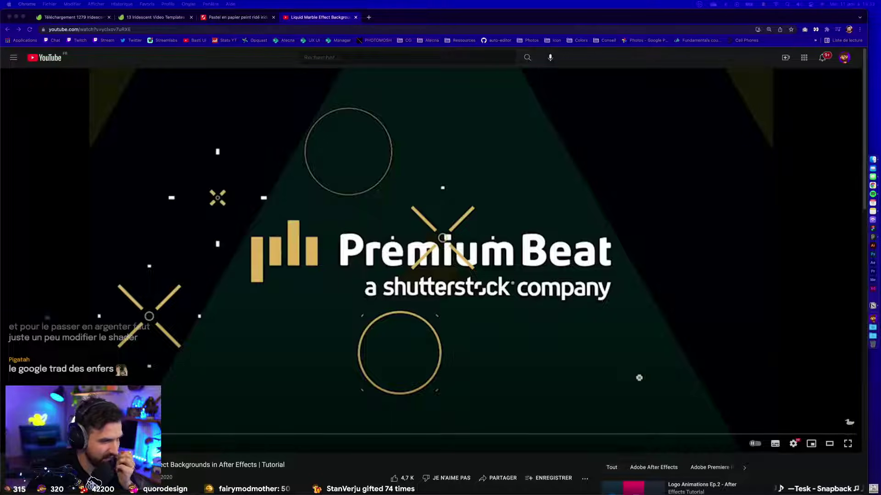
drag(275, 33, 398, 17)
click(259, 20)
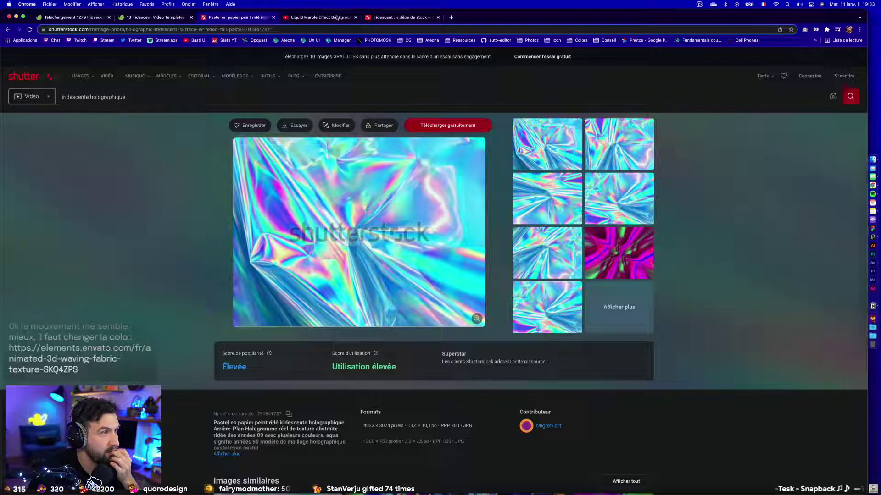
Browse the Shutterstock iridescent video results and preview the pastel, gradient and holographic clips.
click(385, 19)
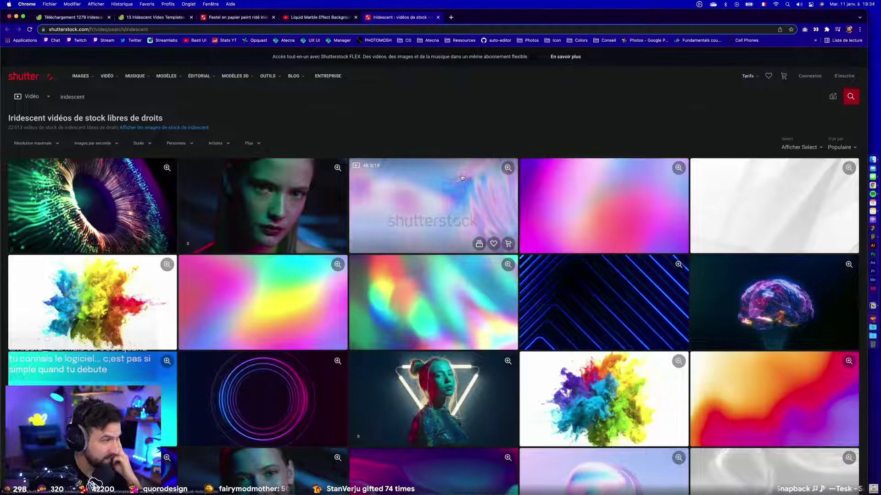
mouse_move(676, 182)
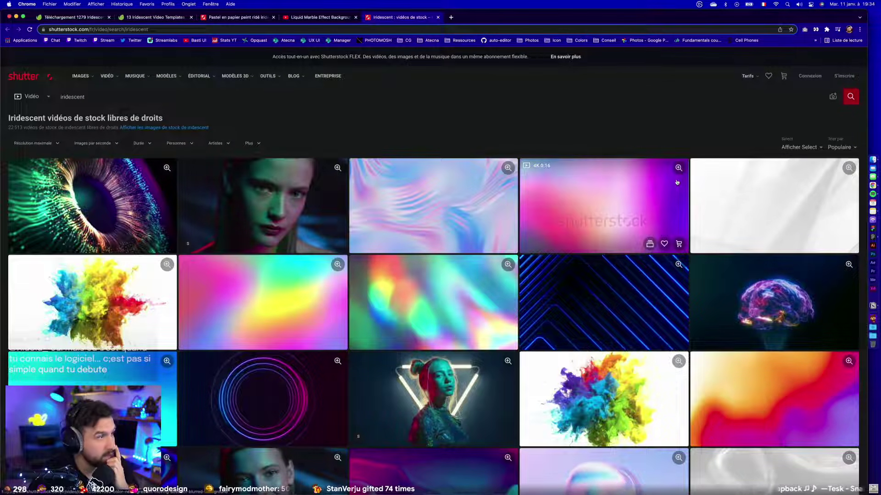
mouse_move(451, 277)
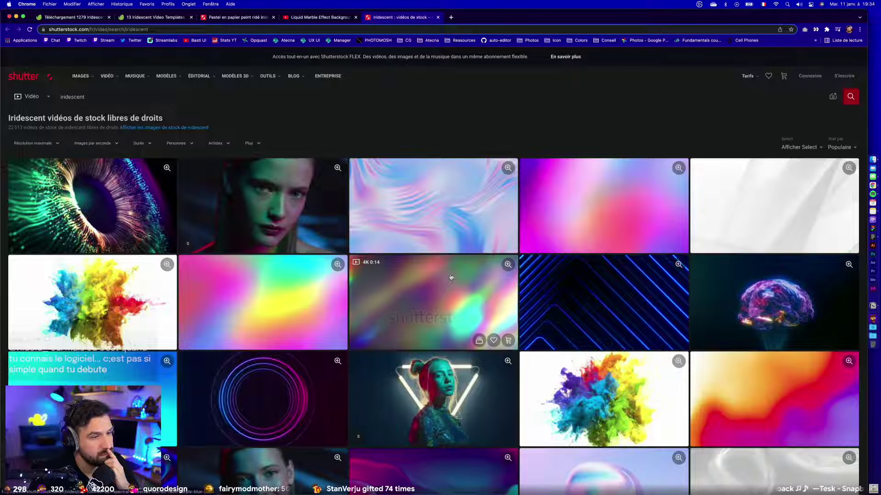
scroll(450, 277, down, 3)
scroll(452, 275, down, 4)
mouse_move(595, 177)
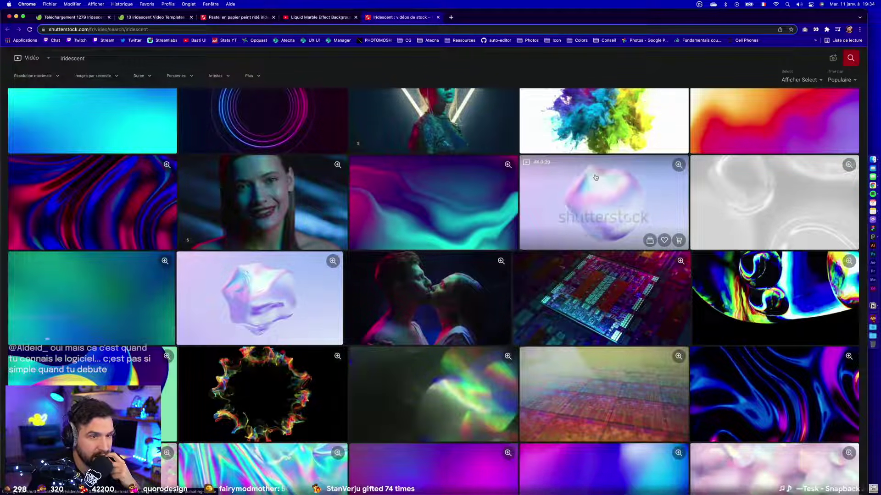
scroll(583, 186, down, 3)
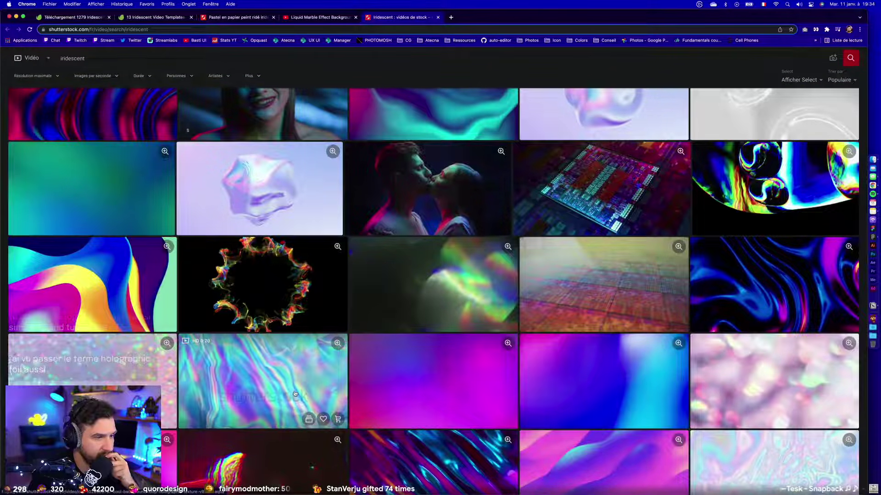
scroll(331, 395, down, 1)
Open the holographic texture background loop on its own page and examine its playing preview up close.
middle_click(264, 351)
click(472, 17)
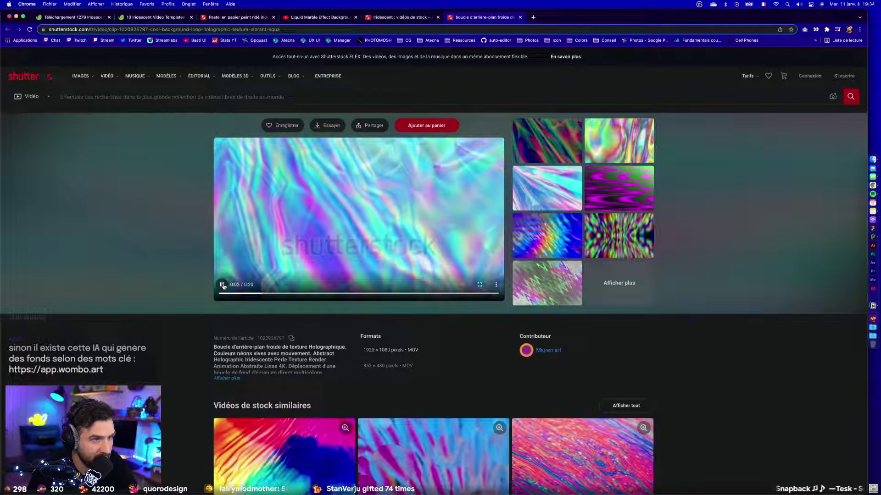
scroll(312, 211, up, 3)
scroll(315, 215, up, 3)
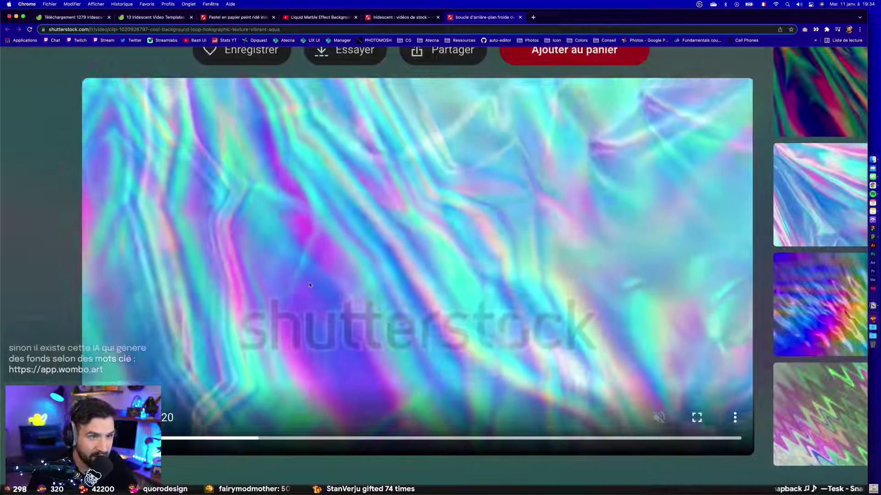
scroll(309, 285, down, 3)
scroll(309, 284, down, 2)
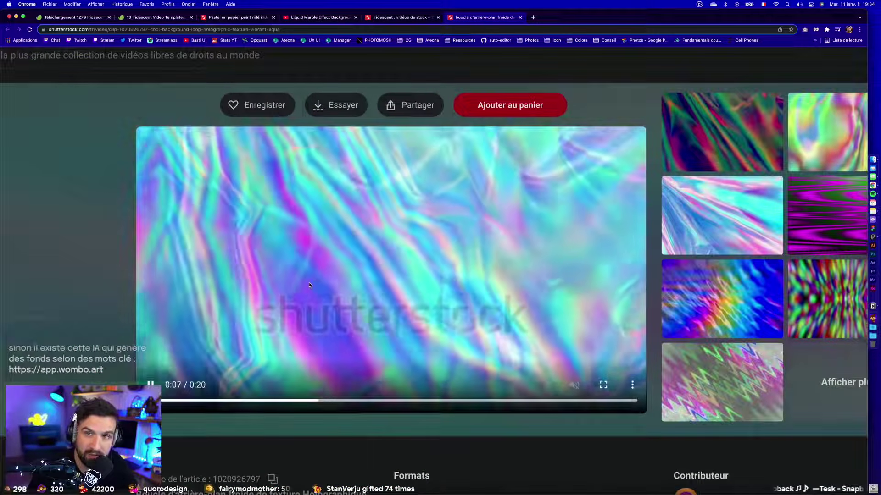
scroll(309, 282, down, 3)
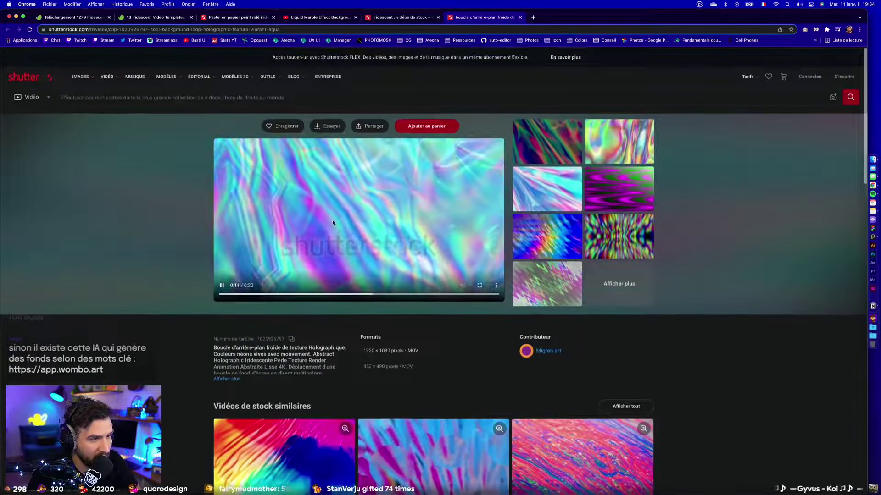
scroll(332, 222, up, 5)
scroll(332, 223, down, 3)
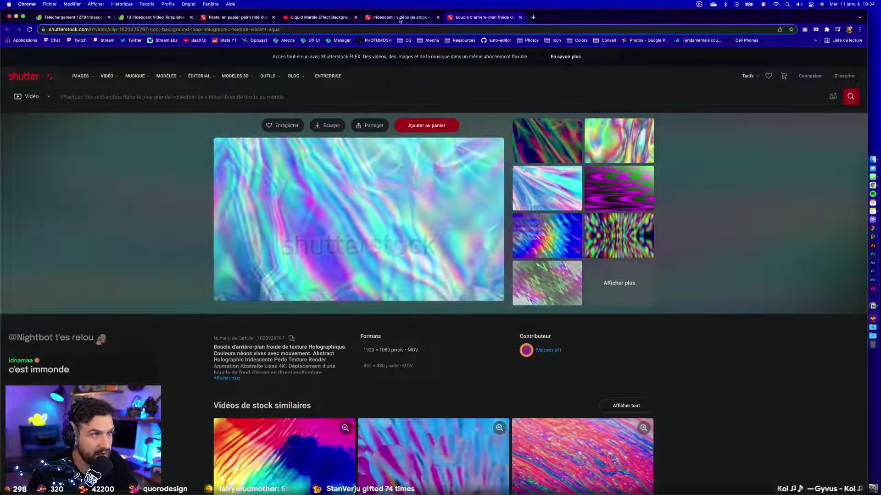
Skim the Liquid Marble Effect Backgrounds tutorial, checking its colored end result and its grayscale distortion stage.
key(super+4)
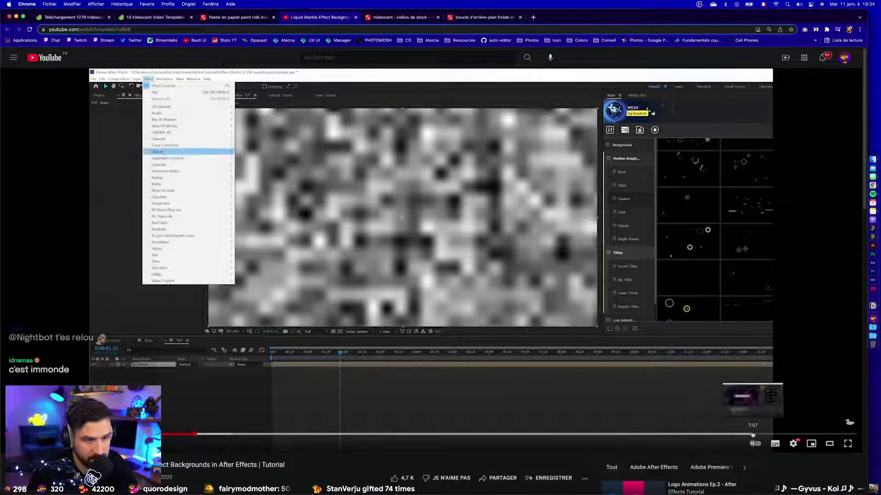
click(746, 435)
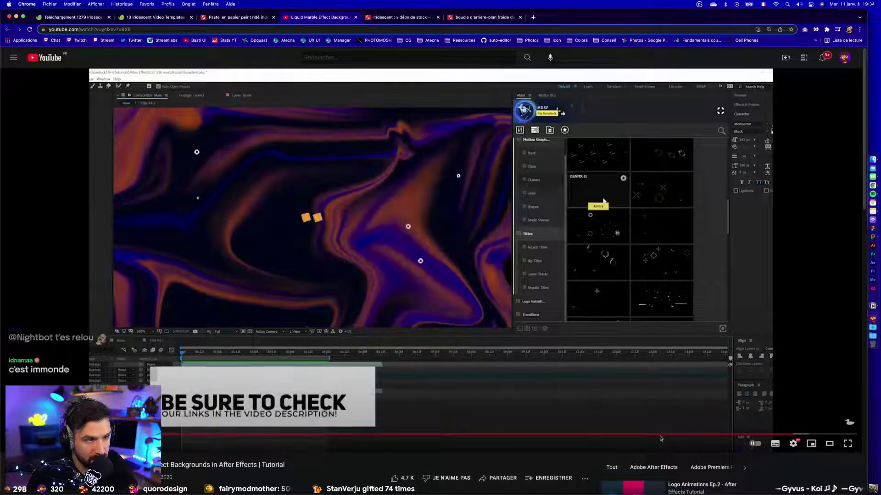
click(663, 436)
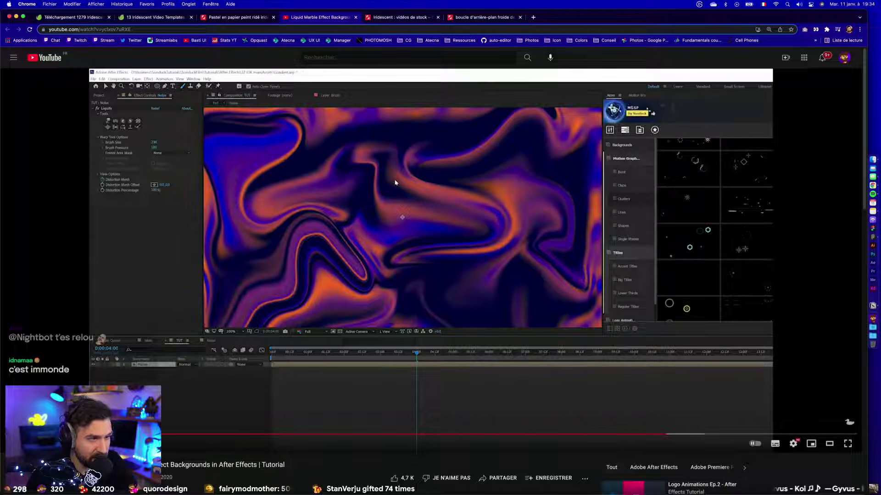
click(694, 435)
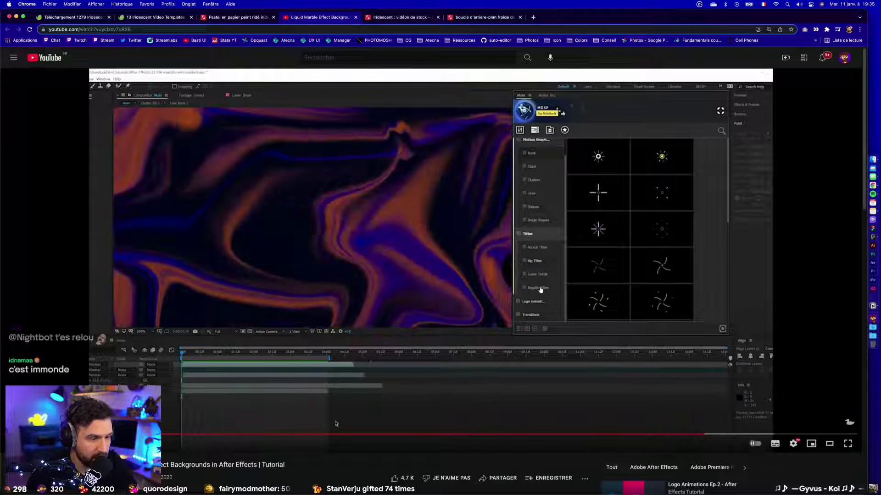
click(340, 435)
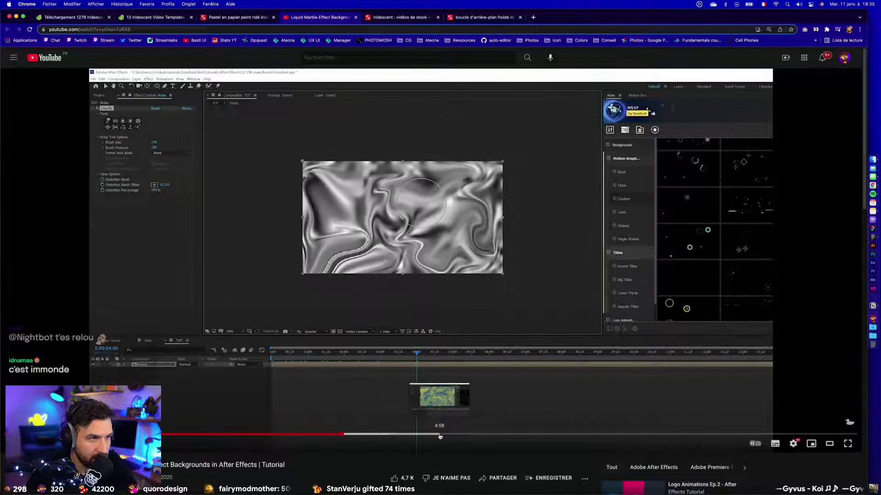
click(439, 436)
click(385, 435)
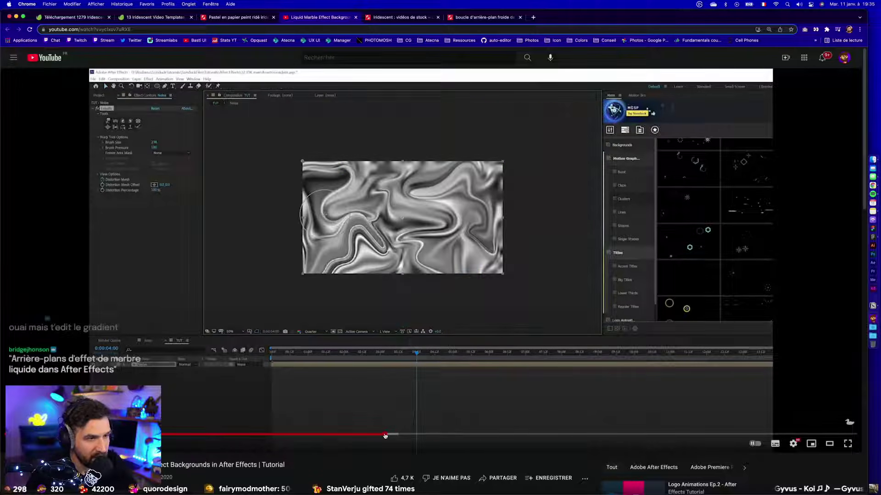
Copy the YouTube tutorial's address and paste it as a plain URL below the Envato link in the Notion page.
click(392, 19)
click(317, 18)
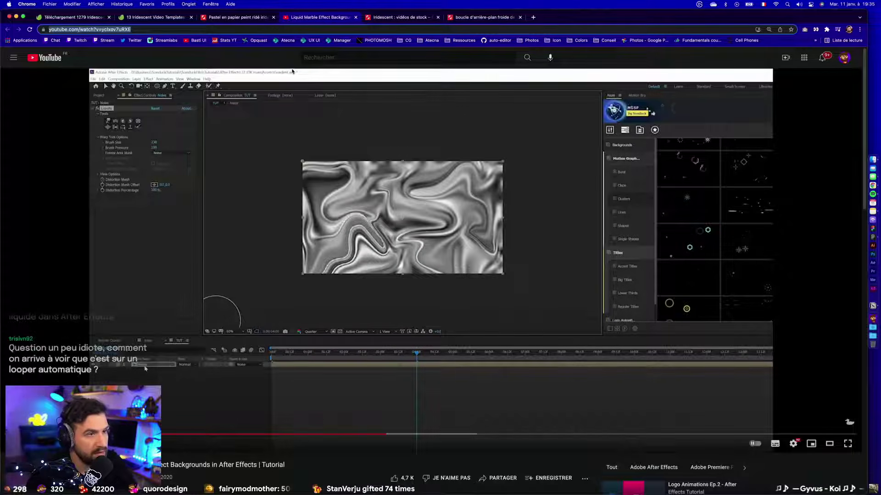
key(ctrl+Up)
click(331, 138)
key(Escape)
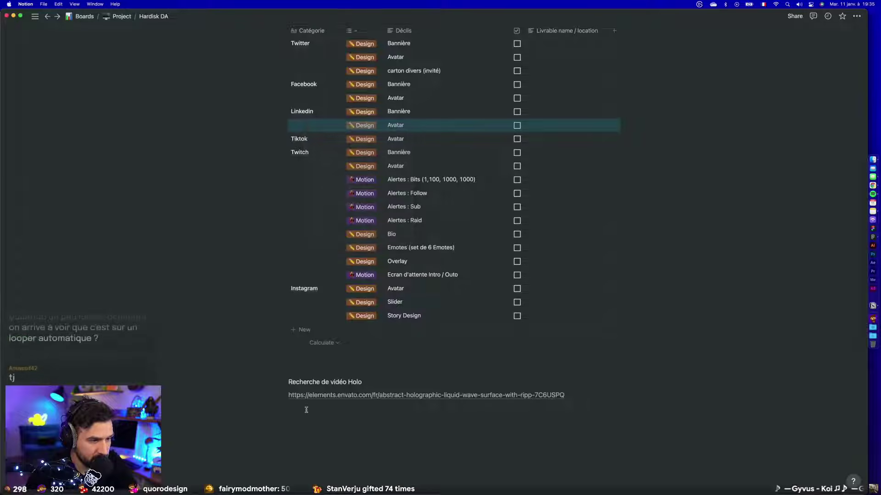
click(305, 409)
text(https://www.youtube.com/watch?v=yclxov7uRXE)
key(Escape)
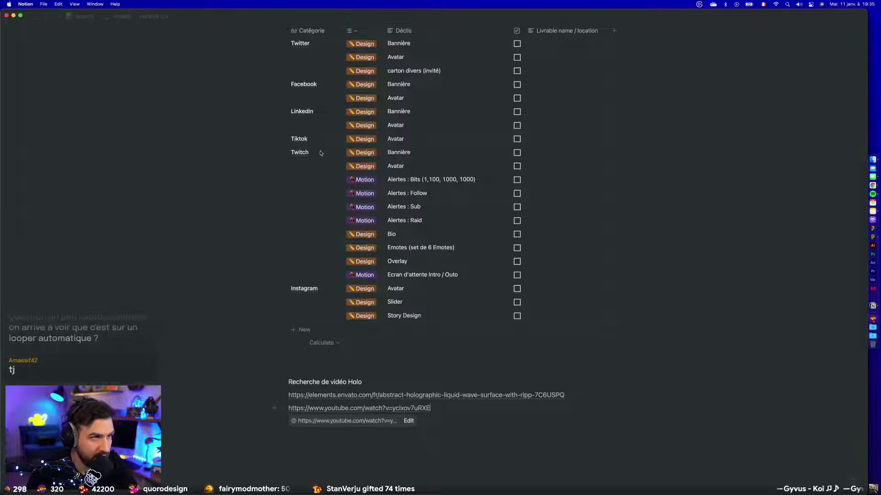
Return to Chrome and close the Liquid Marble Effect tutorial page.
key(ctrl+Up)
click(321, 54)
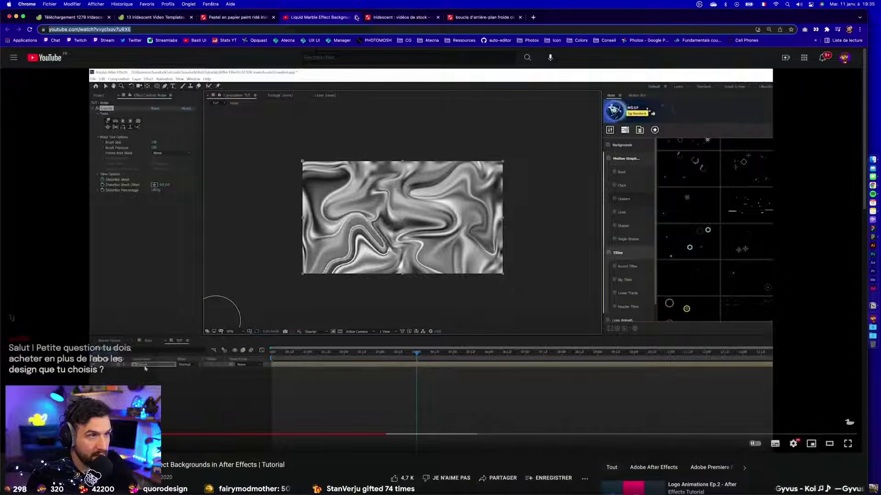
click(354, 17)
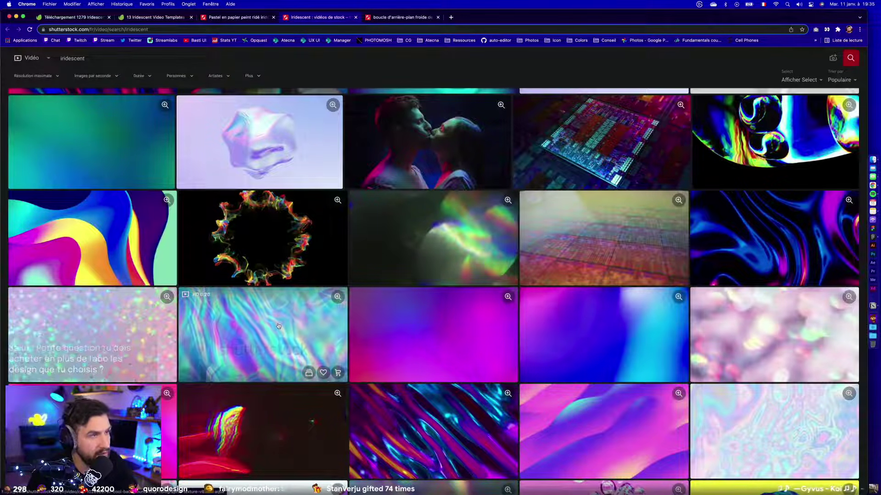
Examine the holographic texture loop and its related clips up close once more and close its page.
click(389, 17)
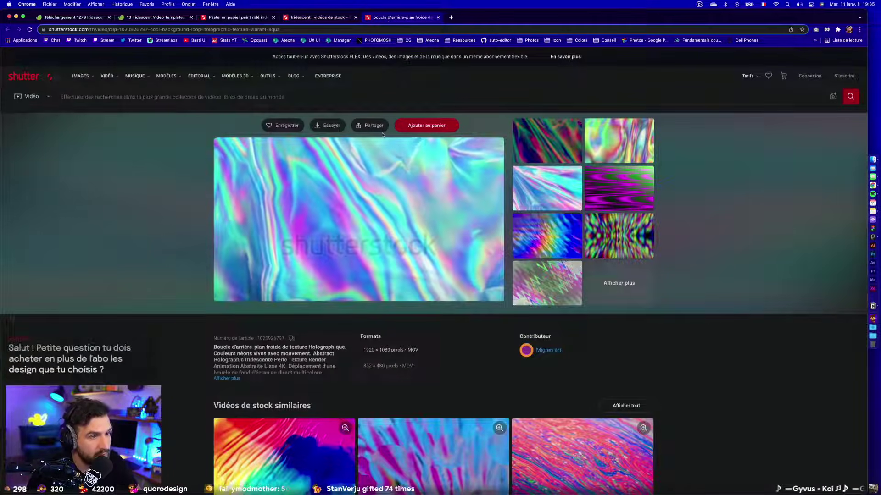
scroll(440, 208, up, 5)
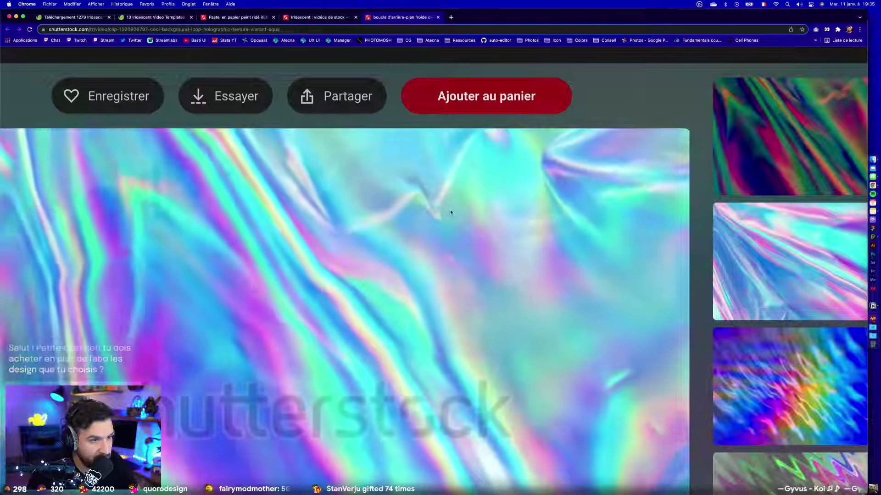
scroll(440, 317, down, 5)
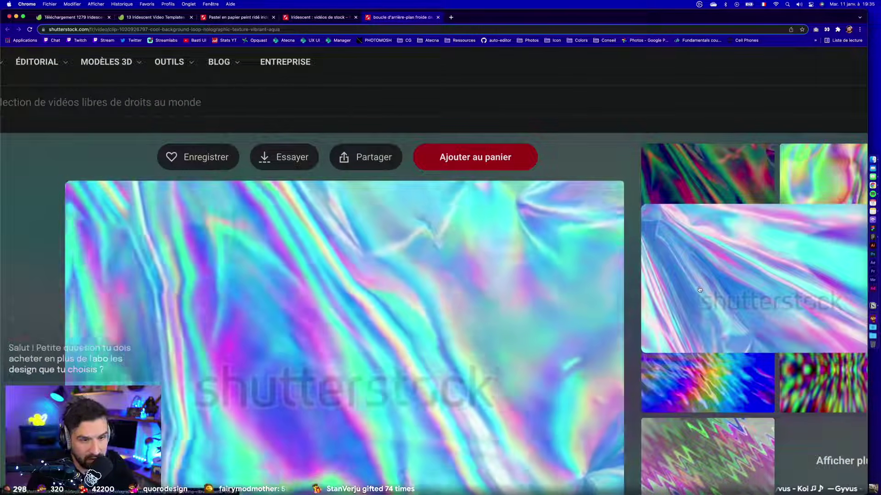
scroll(685, 291, down, 3)
scroll(412, 244, down, 3)
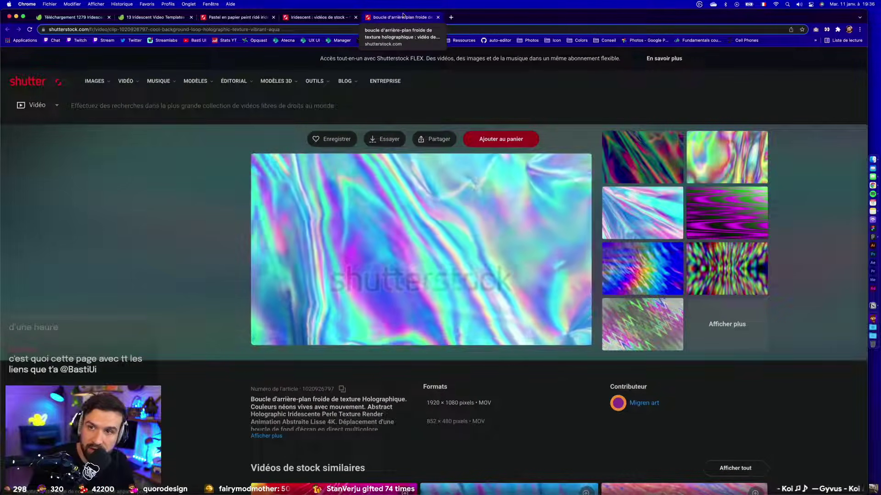
click(438, 17)
Browse the rest of the first page of Shutterstock's iridescent video results for holographic textures.
scroll(379, 209, down, 3)
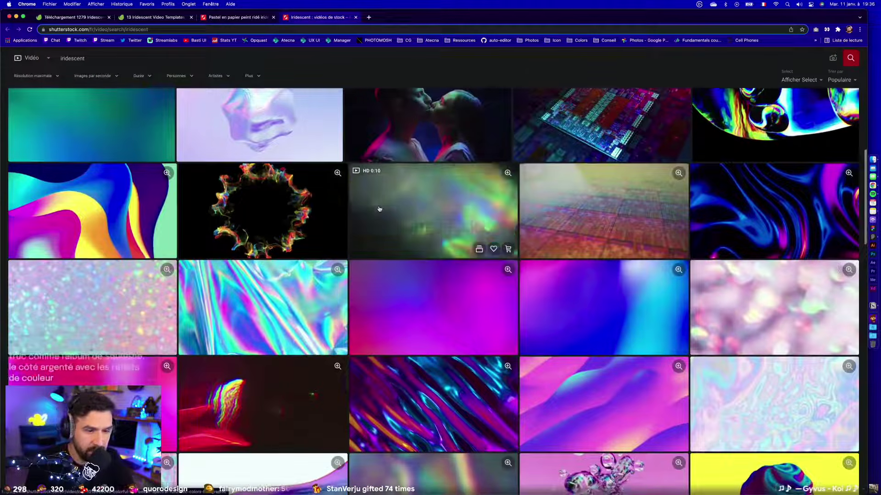
scroll(780, 295, down, 1)
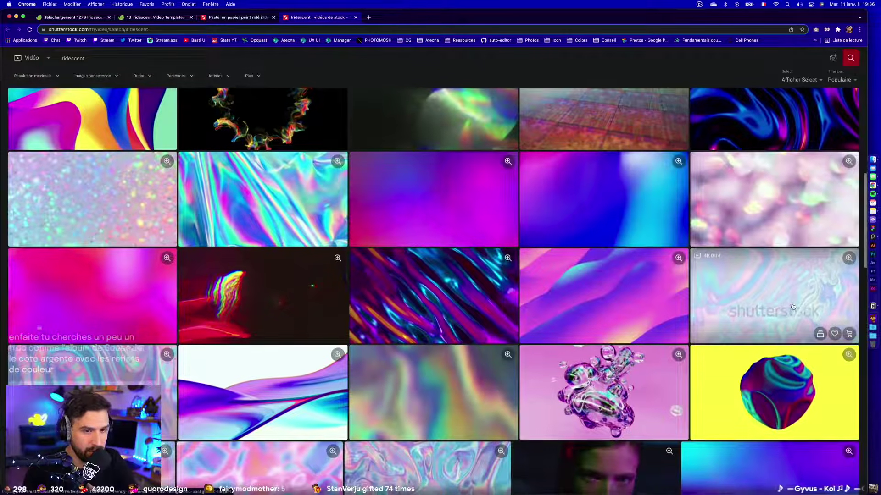
scroll(759, 288, down, 2)
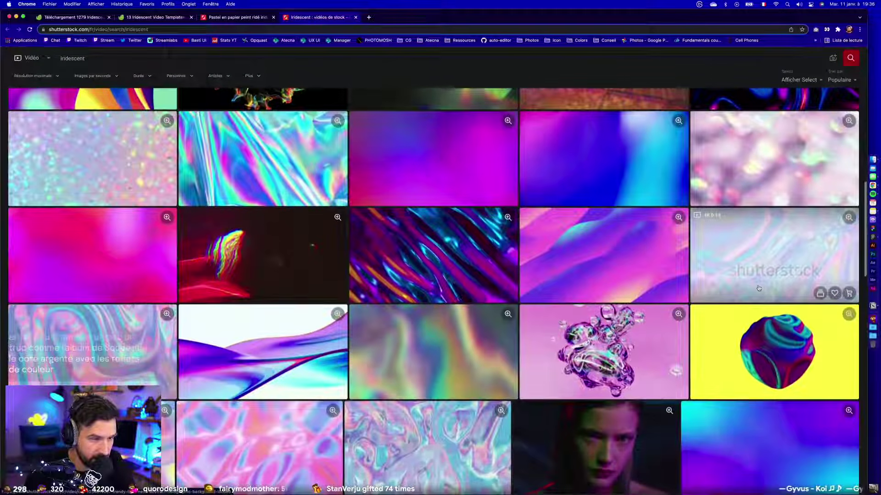
scroll(422, 445, down, 6)
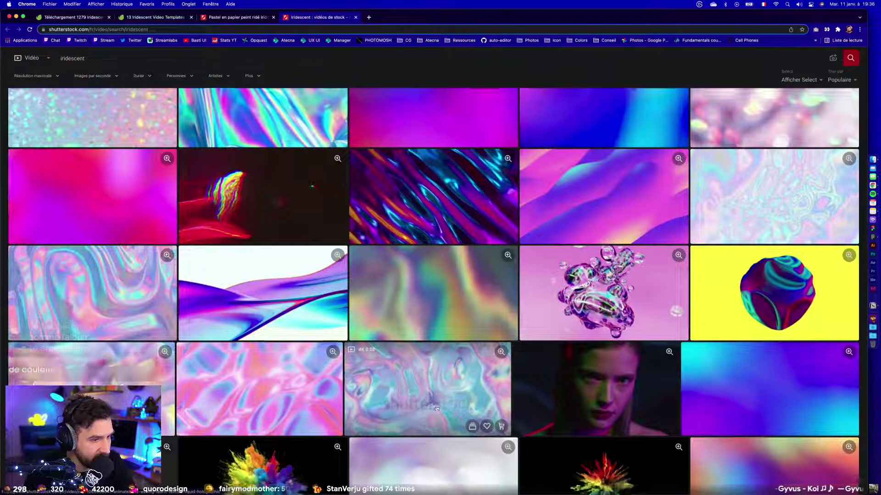
scroll(437, 408, down, 6)
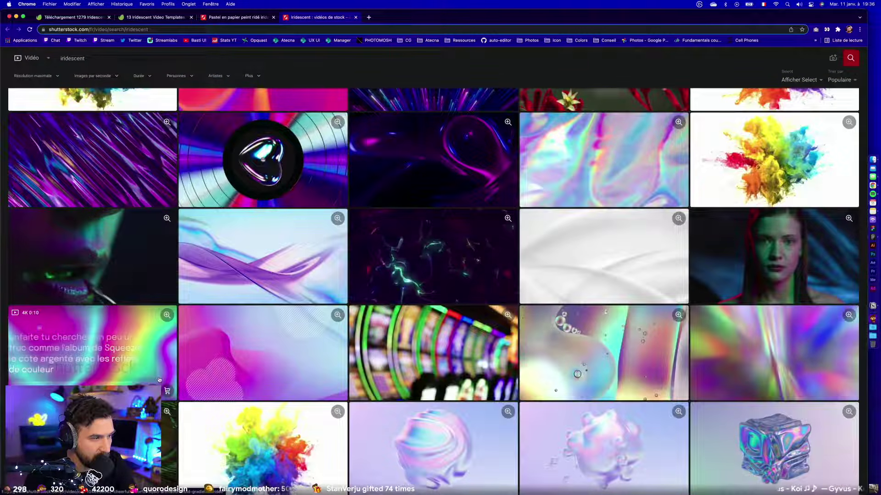
scroll(494, 405, down, 5)
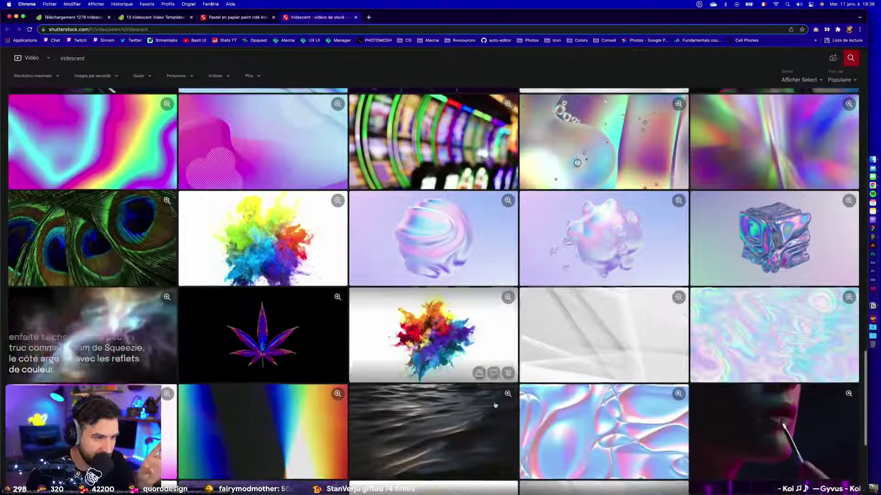
scroll(495, 405, down, 4)
scroll(269, 321, down, 2)
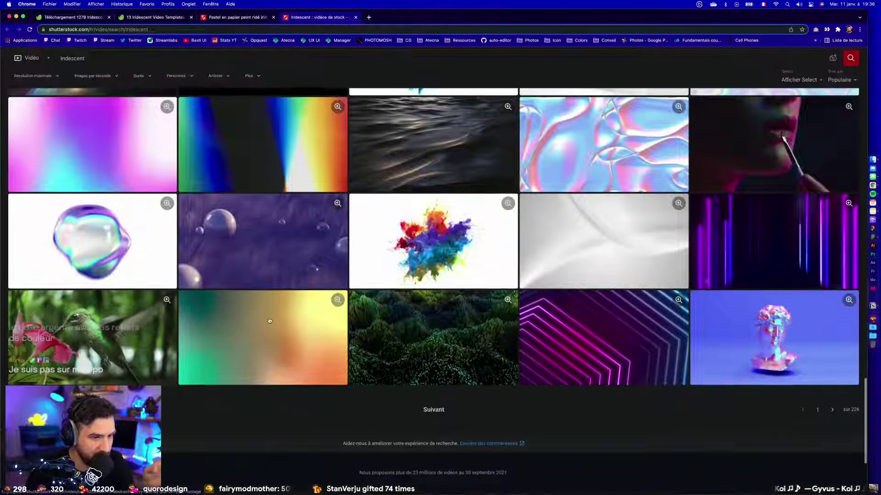
Go to the second page of iridescent video results and look through it for holographic backgrounds.
click(433, 409)
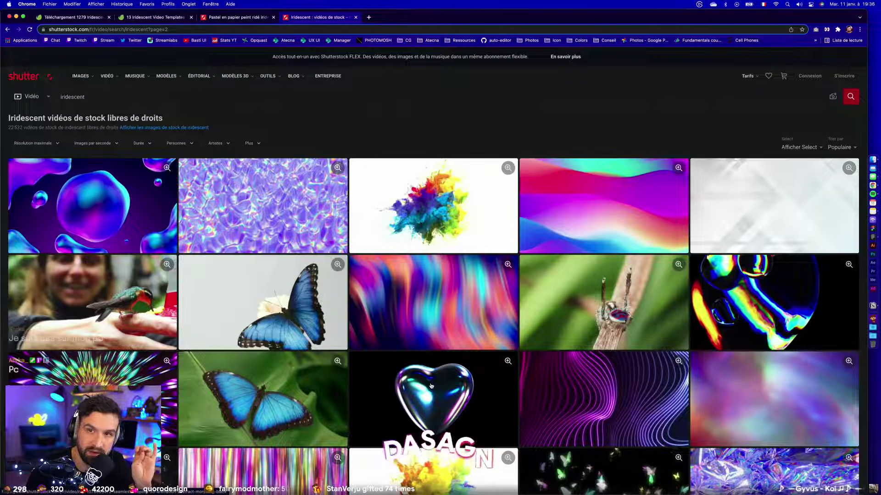
scroll(432, 383, down, 5)
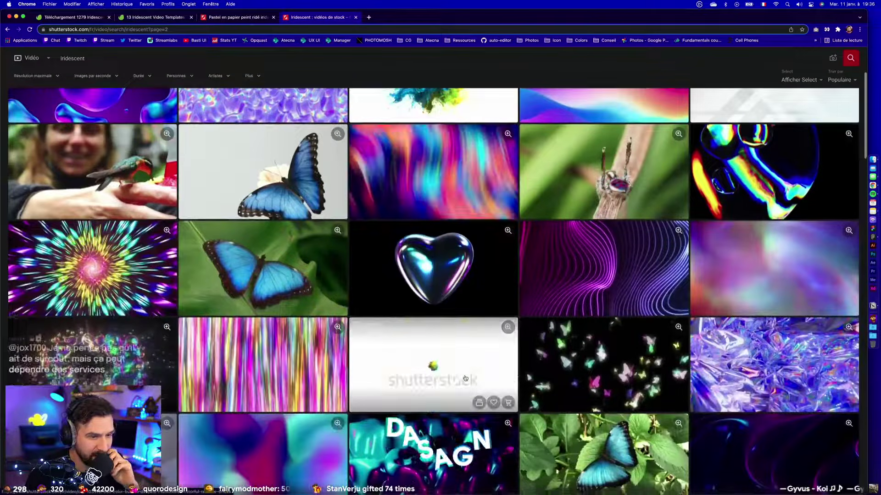
scroll(464, 378, down, 5)
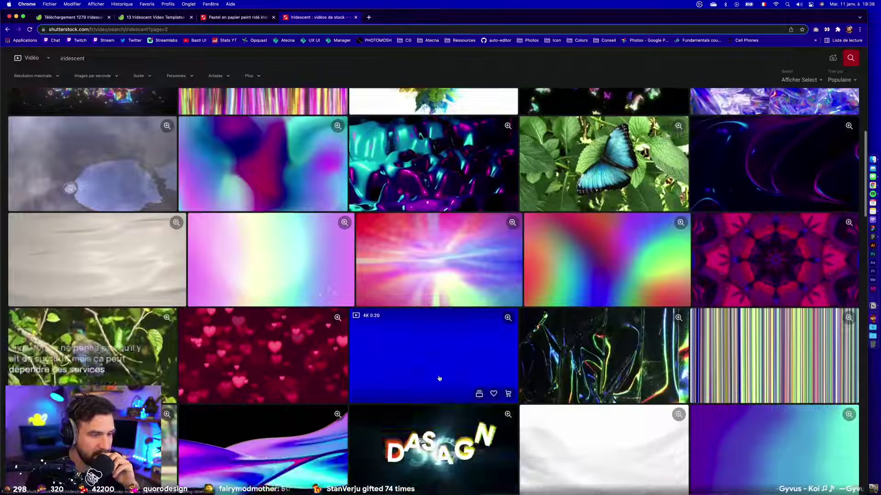
scroll(439, 378, down, 3)
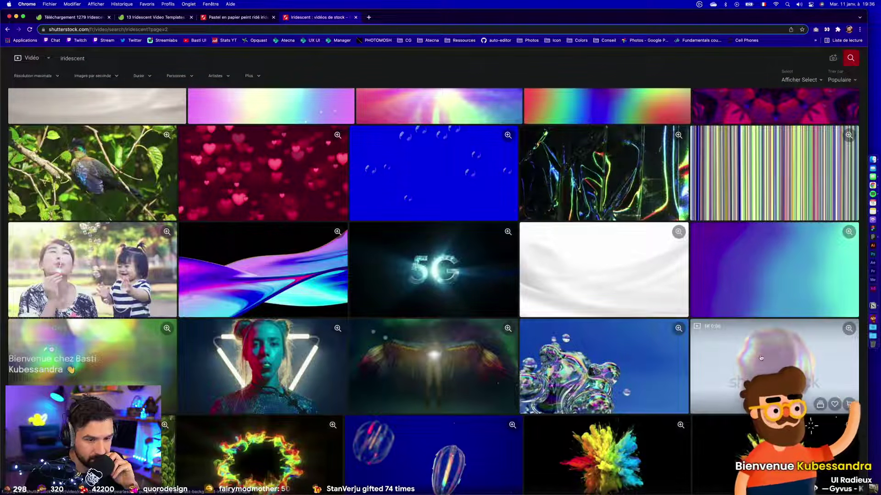
scroll(367, 437, down, 1)
scroll(367, 437, down, 5)
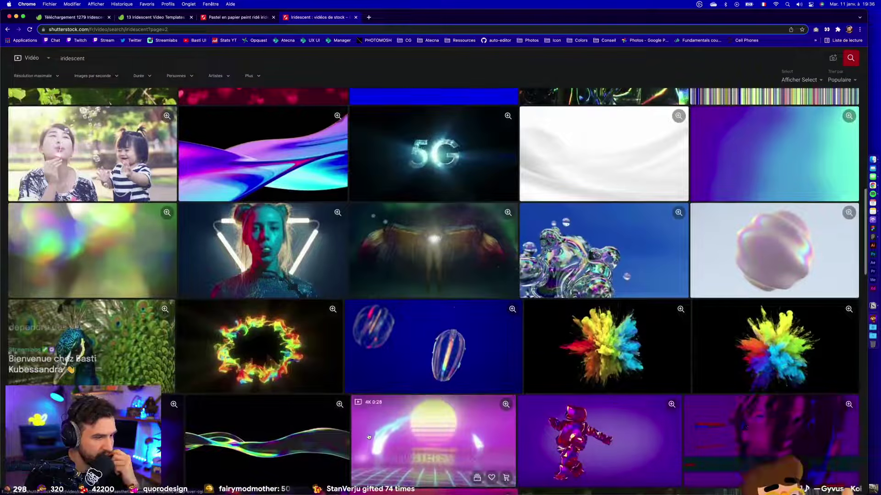
scroll(373, 434, down, 4)
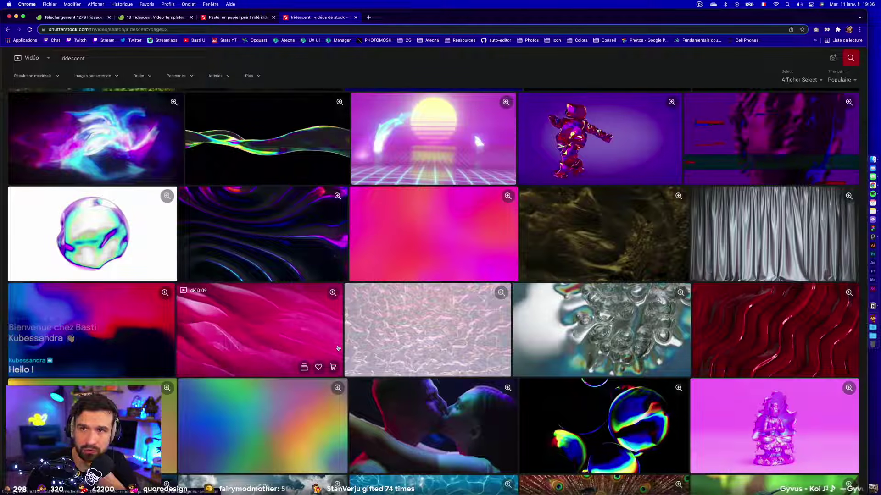
scroll(338, 348, down, 10)
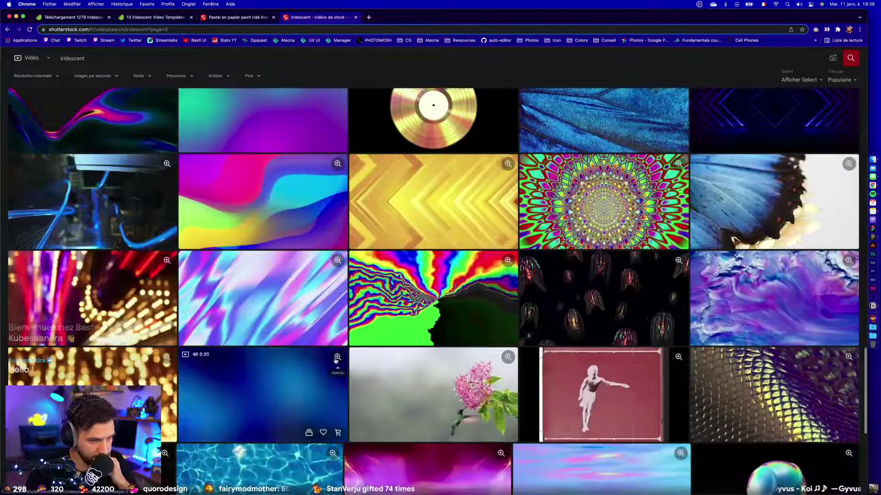
scroll(336, 360, down, 3)
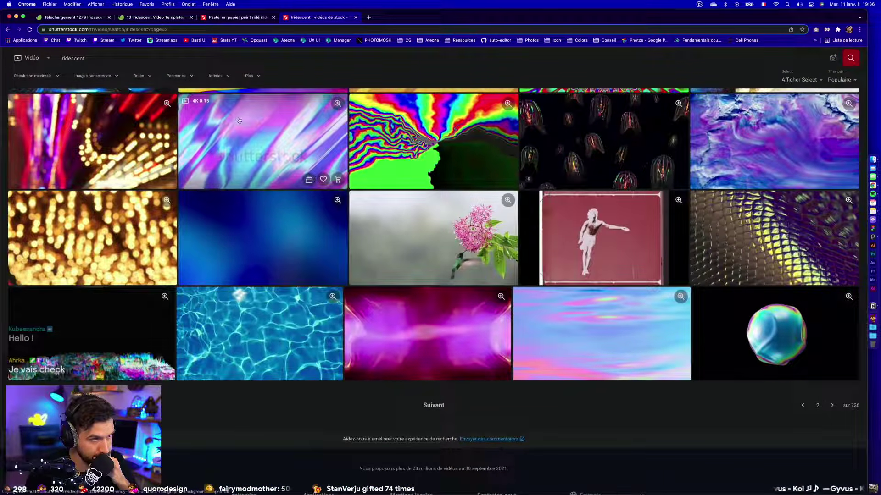
scroll(257, 142, up, 1)
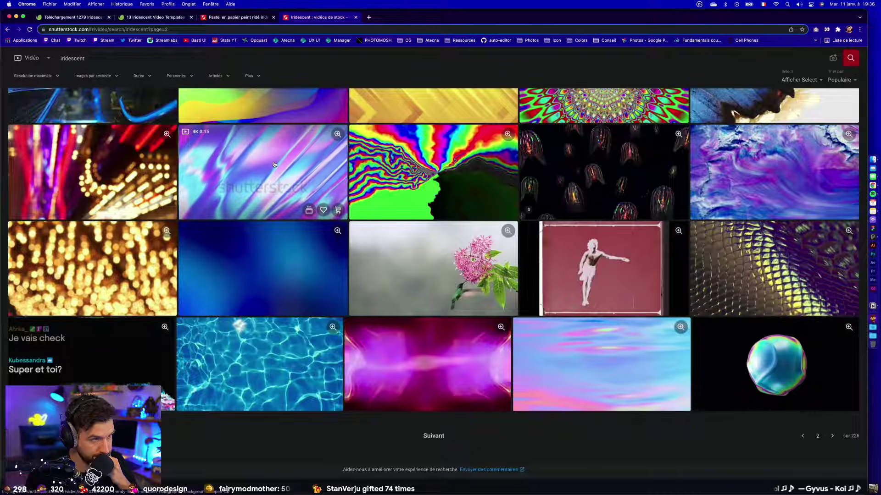
Open the purple and cyan diagonal holographic background clip, examine it full screen and return to its page.
click(270, 173)
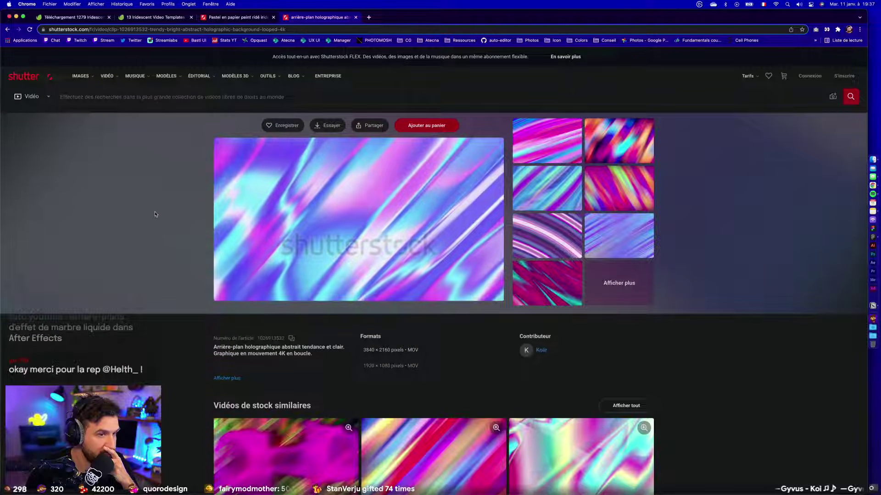
scroll(155, 211, up, 5)
scroll(155, 212, down, 5)
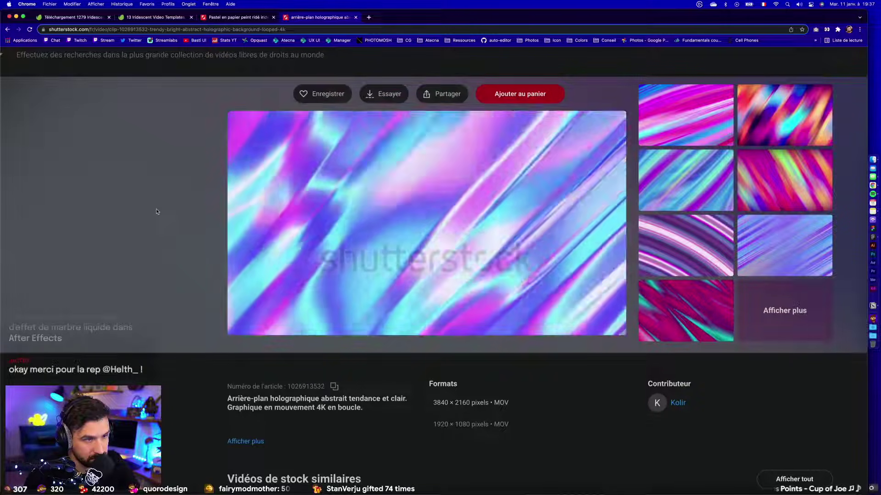
scroll(156, 211, down, 3)
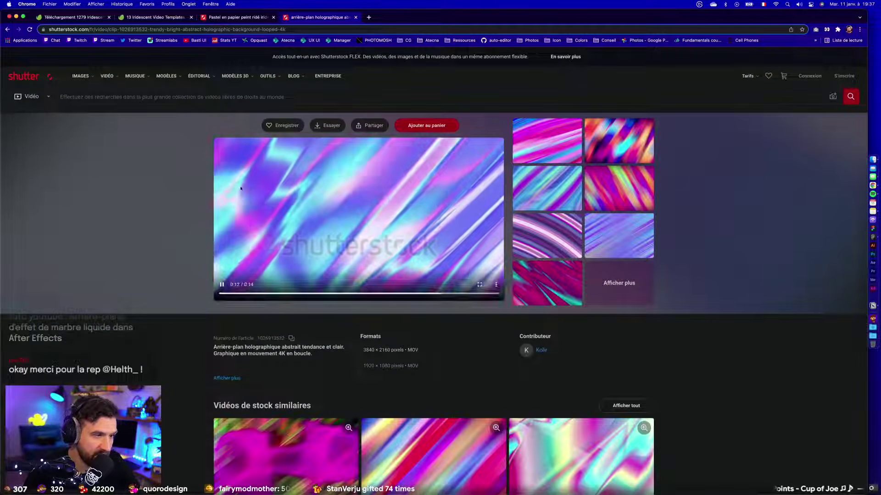
click(479, 285)
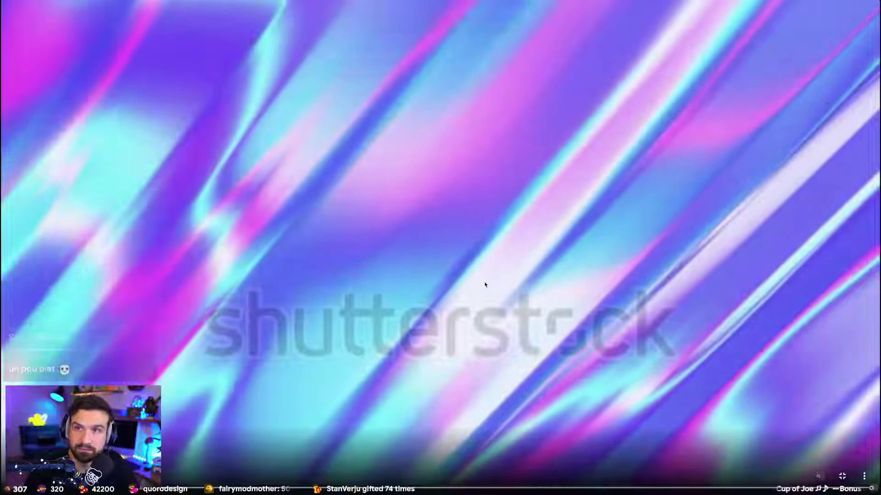
key(Escape)
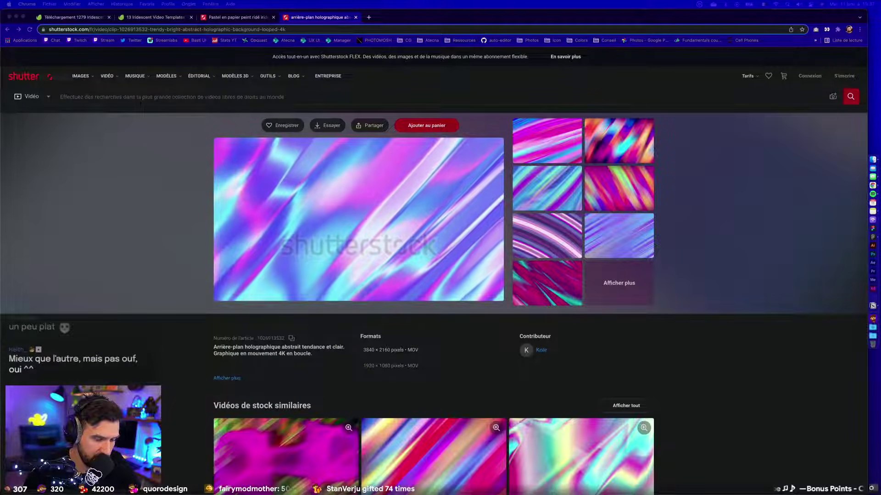
Search the web for "Arrière-plans d'effet de marbre liquide dans After Effects" and open the Liquid Marble Effect Backgrounds video.
click(356, 29)
text(Arrière-plans d'effet de marbre liquide dans After Effects)
key(Return)
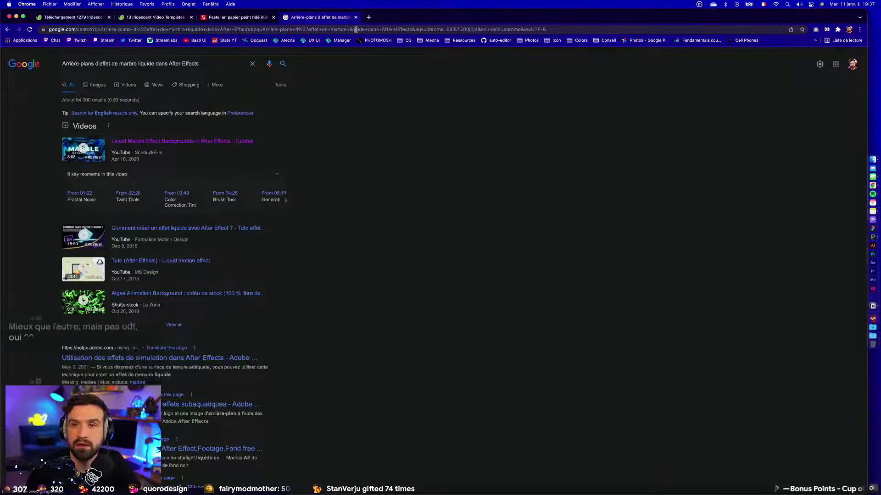
click(192, 143)
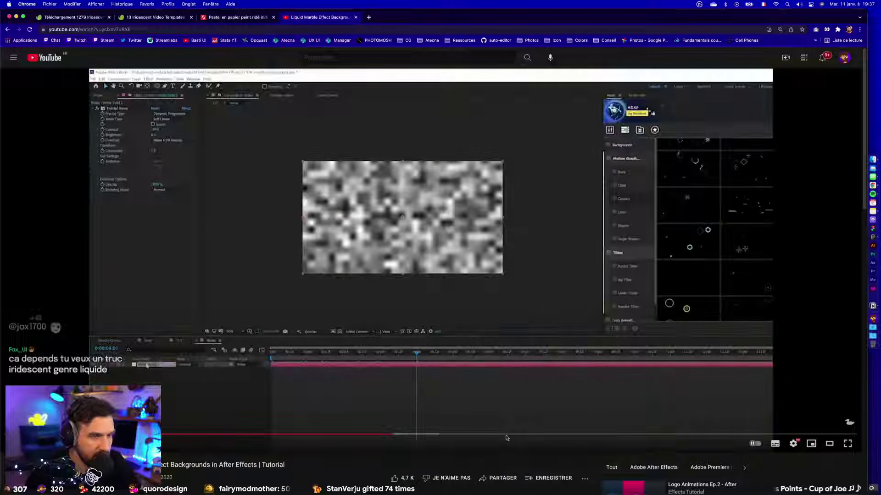
Skim the marble tutorial's brush painting and fill color stages and check the video's description.
click(511, 435)
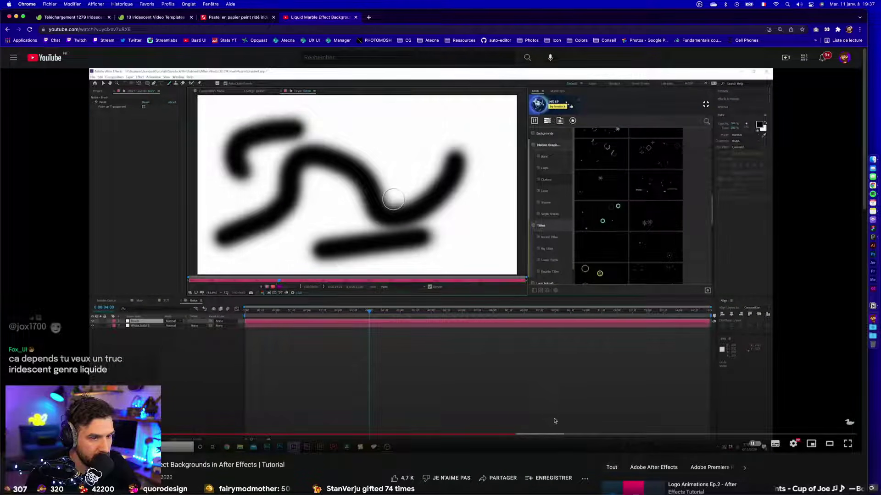
click(572, 434)
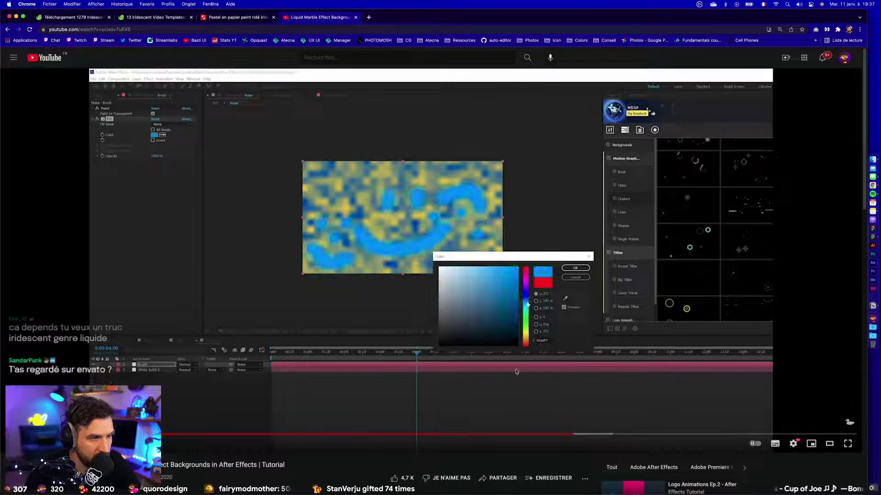
scroll(238, 306, down, 5)
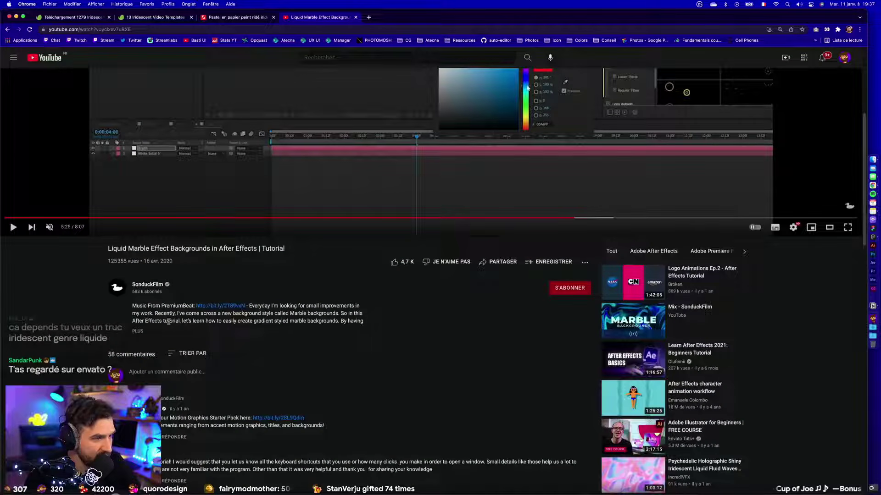
scroll(208, 397, up, 5)
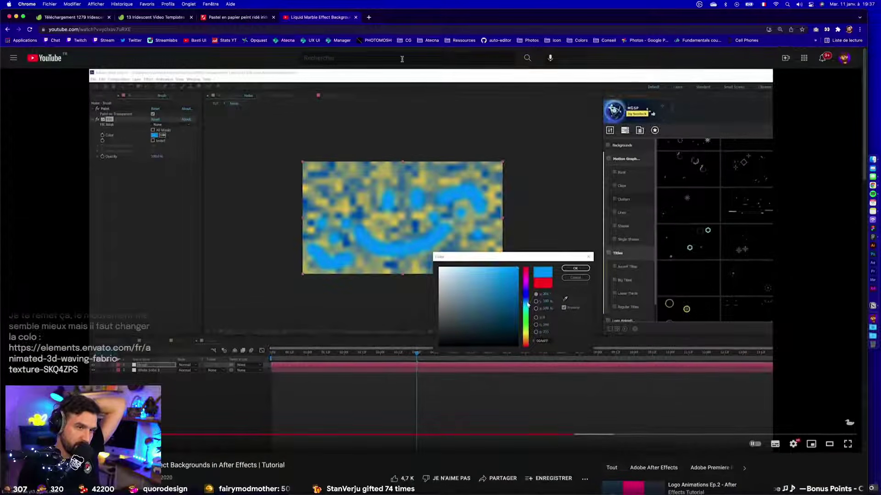
Switch to Figma and examine the Hardisk cover's holographic background image up close and as a whole.
key(ctrl+Right)
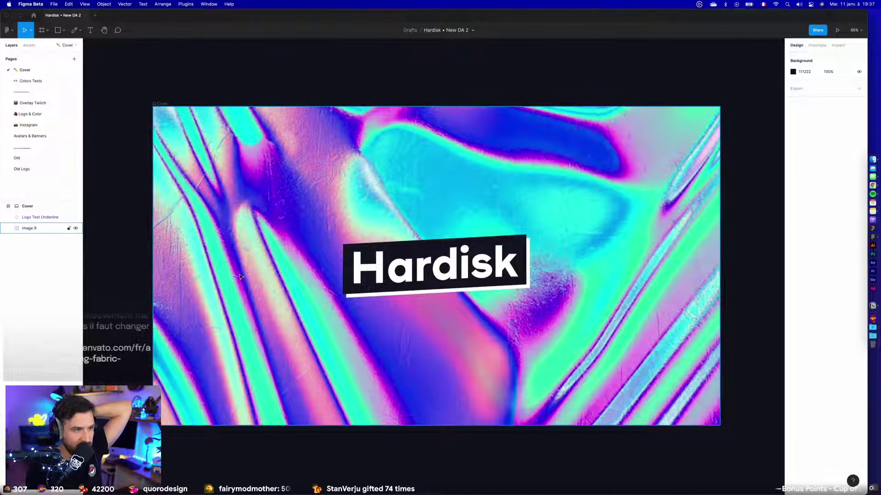
scroll(240, 276, up, 10)
scroll(465, 248, down, 5)
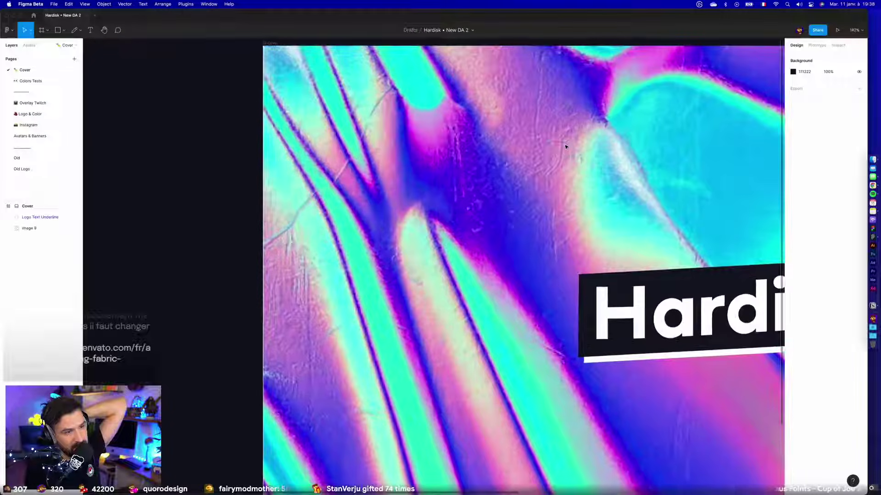
scroll(343, 163, down, 5)
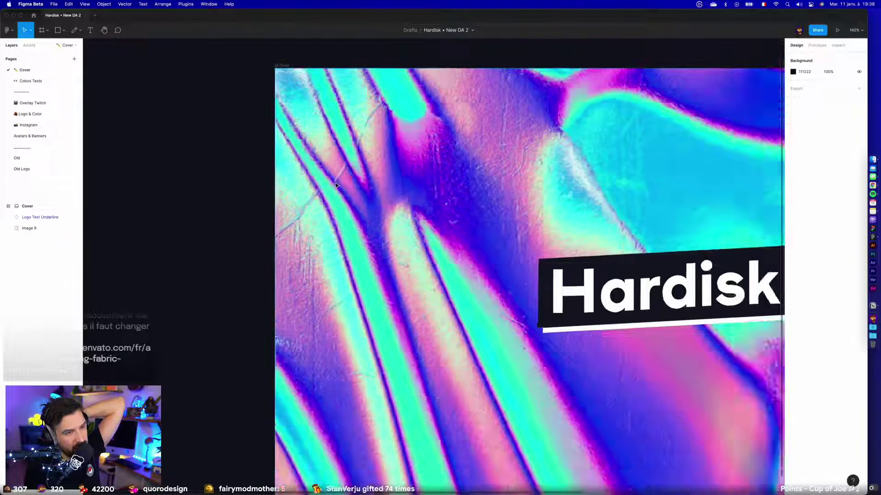
click(414, 251)
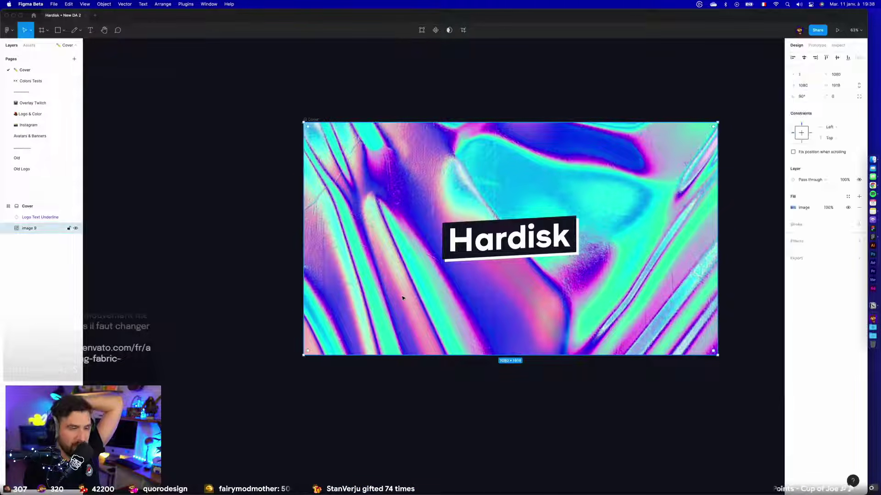
scroll(382, 304, right, 2)
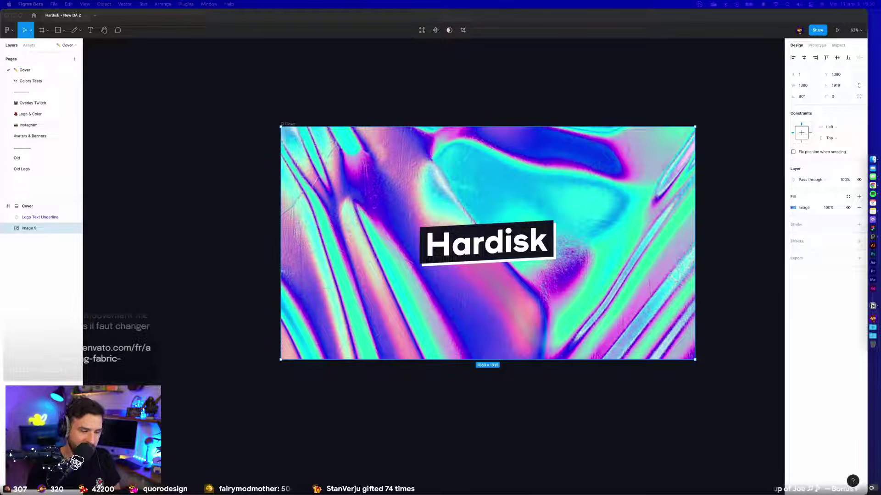
Compare Envato's animated 3D waving fabric texture in Chrome with the Hardisk cover in Figma.
key(super+Tab)
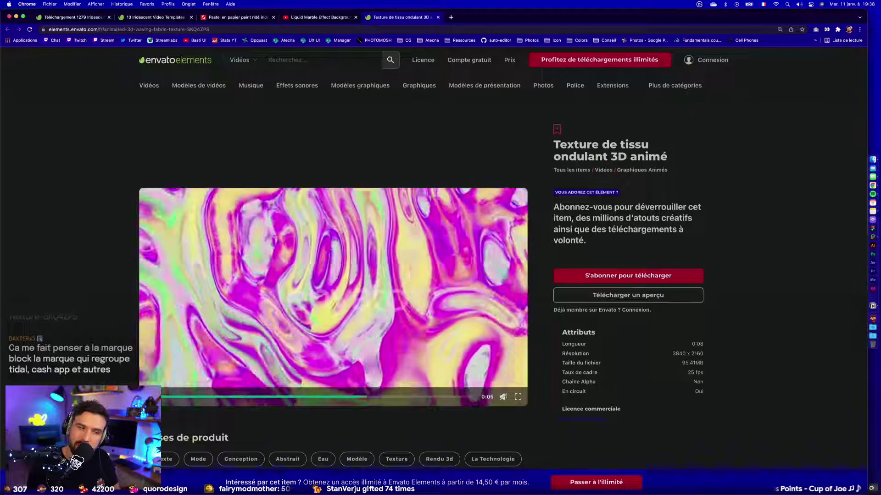
key(super+Tab)
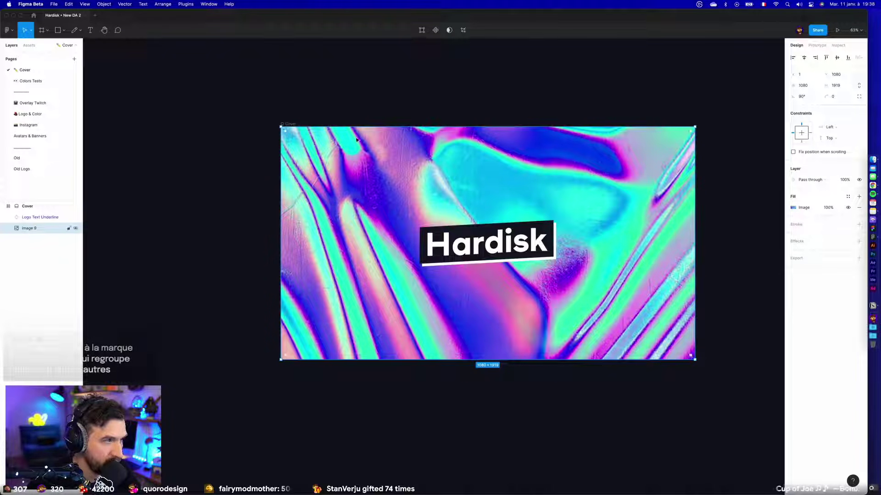
mouse_move(349, 126)
mouse_down()
mouse_move(340, 353)
mouse_move(355, 239)
mouse_move(355, 126)
mouse_up()
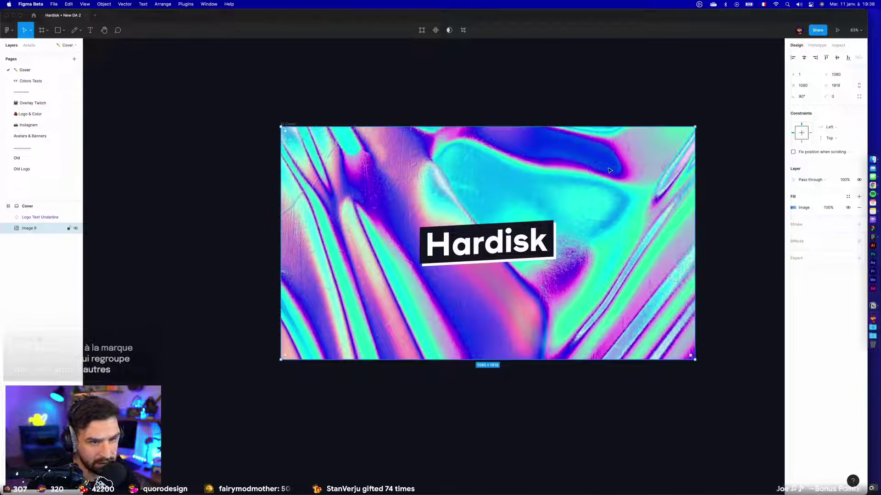
Inspect the texture detail and overall look of the holographic background behind the Hardisk logo.
scroll(610, 172, up, 5)
scroll(632, 179, down, 5)
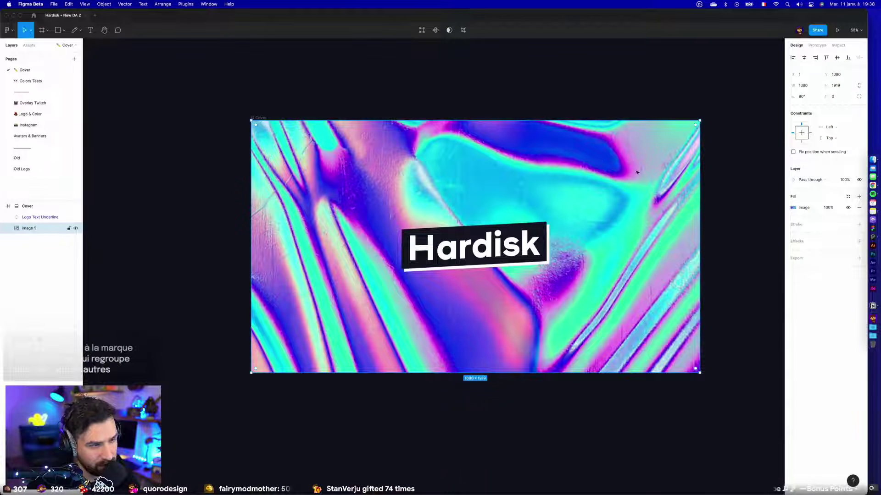
scroll(629, 240, up, 5)
scroll(627, 240, down, 8)
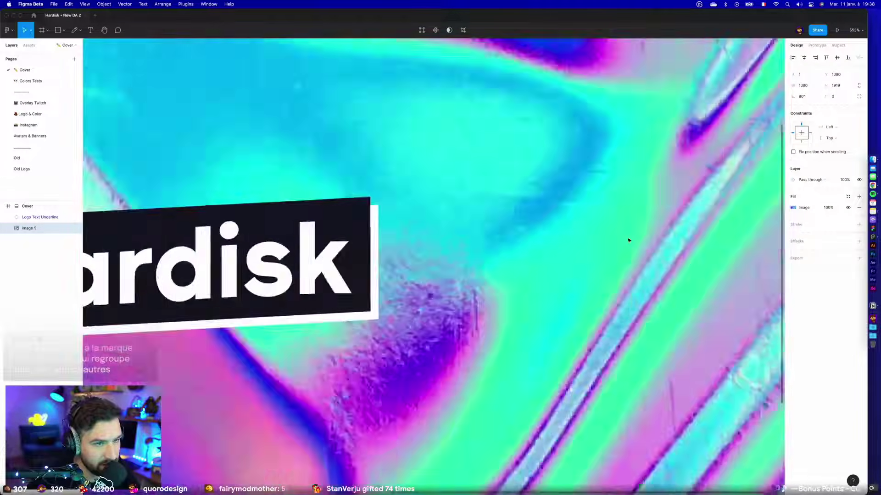
scroll(615, 218, down, 3)
scroll(591, 218, up, 5)
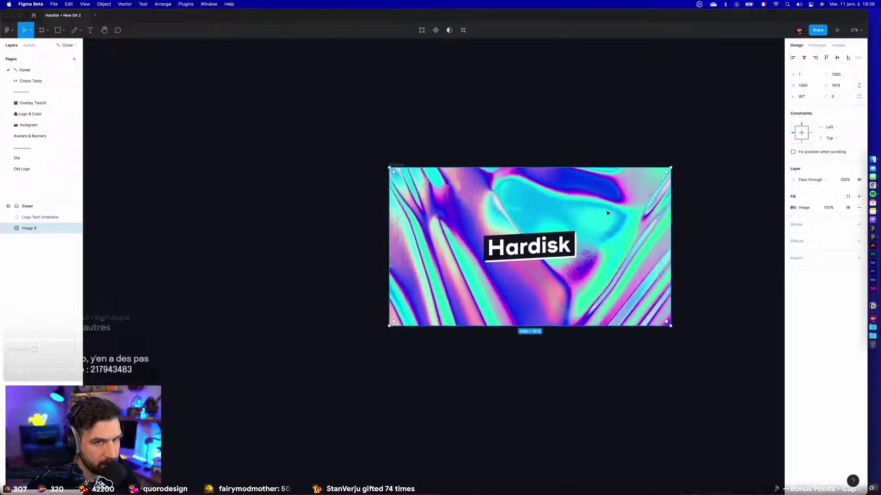
scroll(582, 217, up, 2)
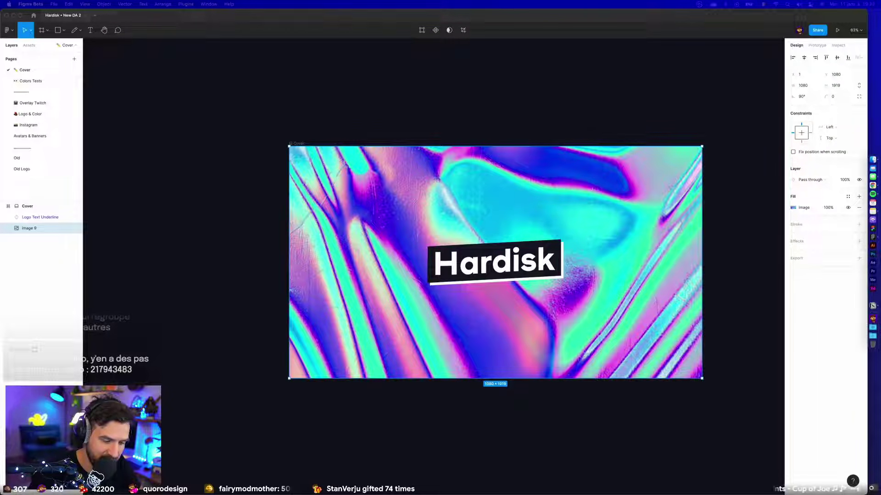
Switch to Chrome, search the web for "adobe stock" and open the Adobe Stock site.
key(super+Tab)
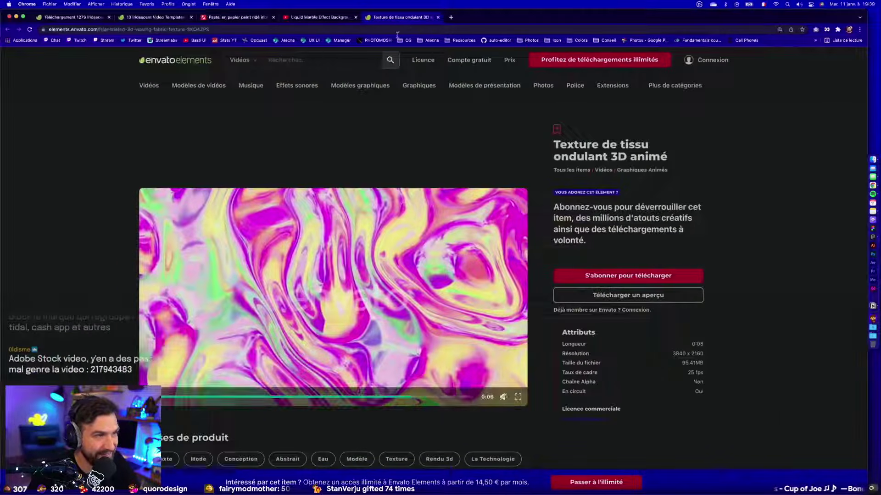
click(410, 30)
text(adobe stock)
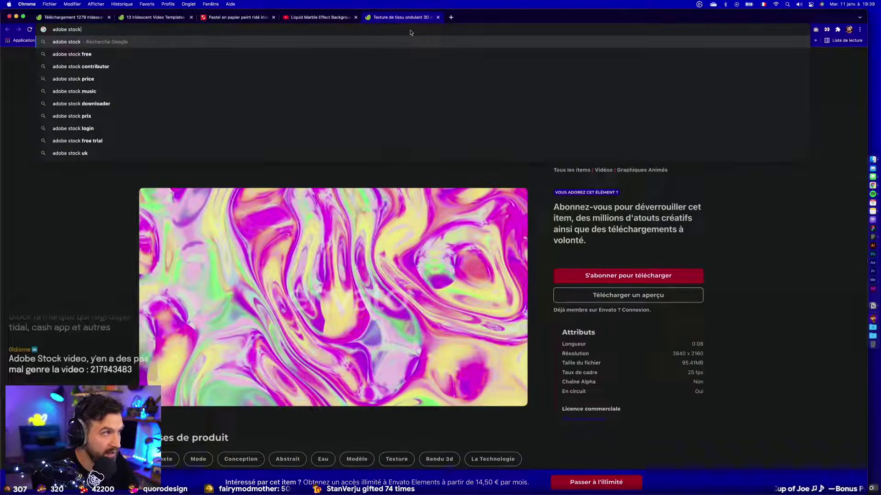
key(Return)
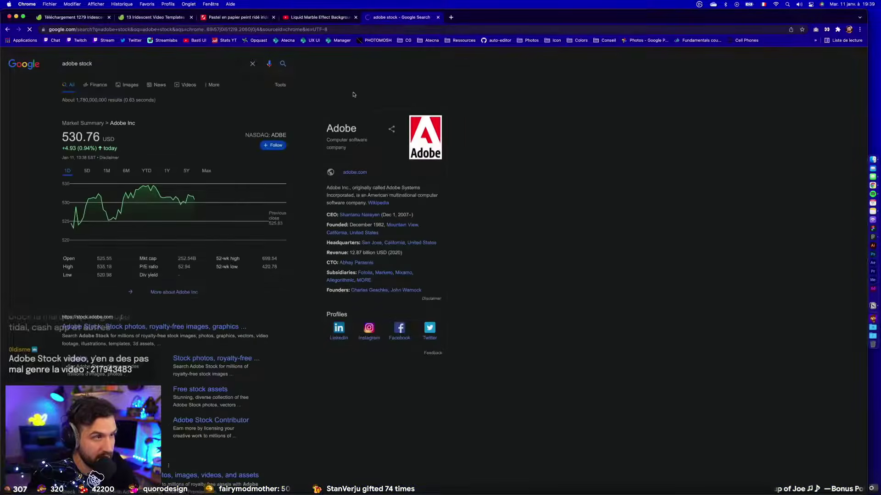
click(100, 327)
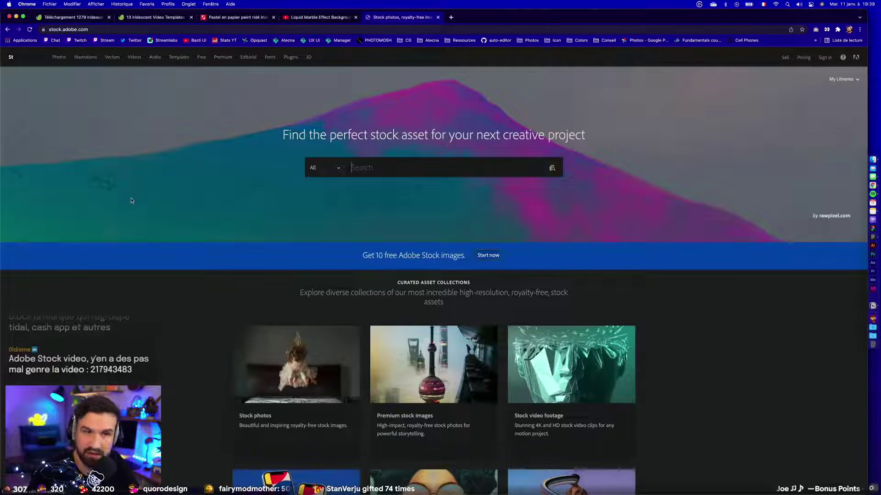
Look up Adobe Stock file 217943483 and open the Liquid Holographic pastel color animation rendering from the same series.
text(217943483)
key(Return)
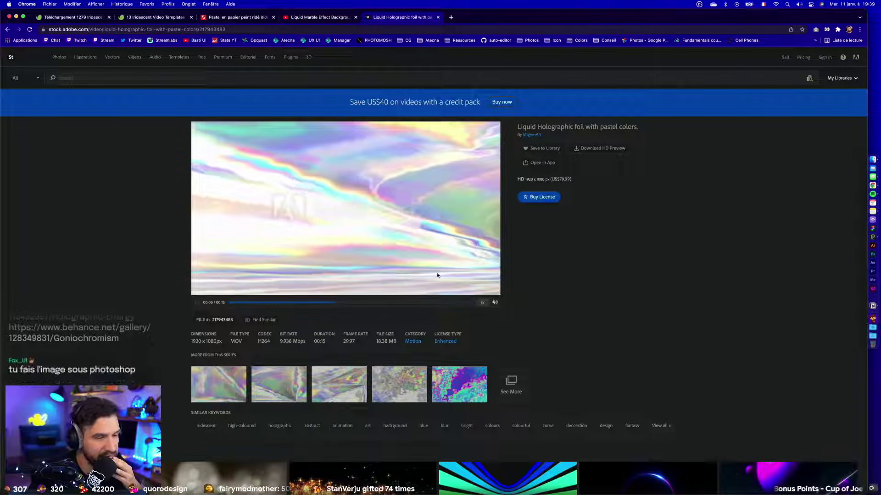
scroll(436, 274, down, 3)
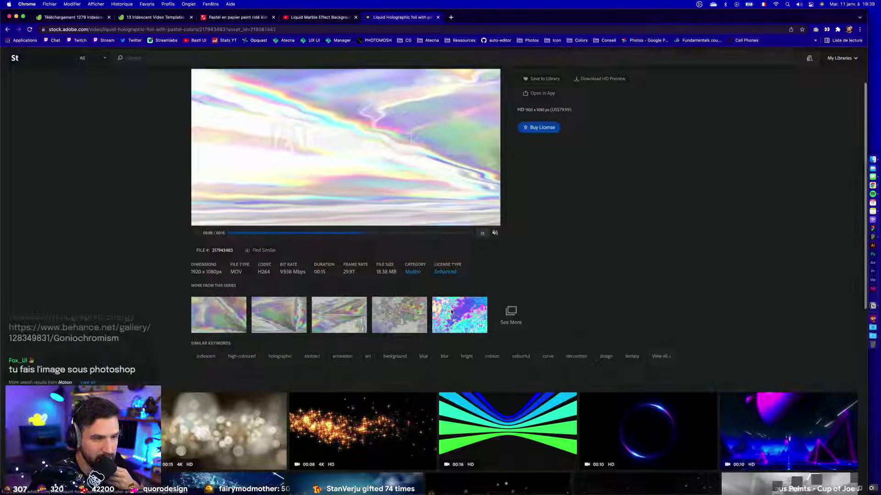
click(455, 314)
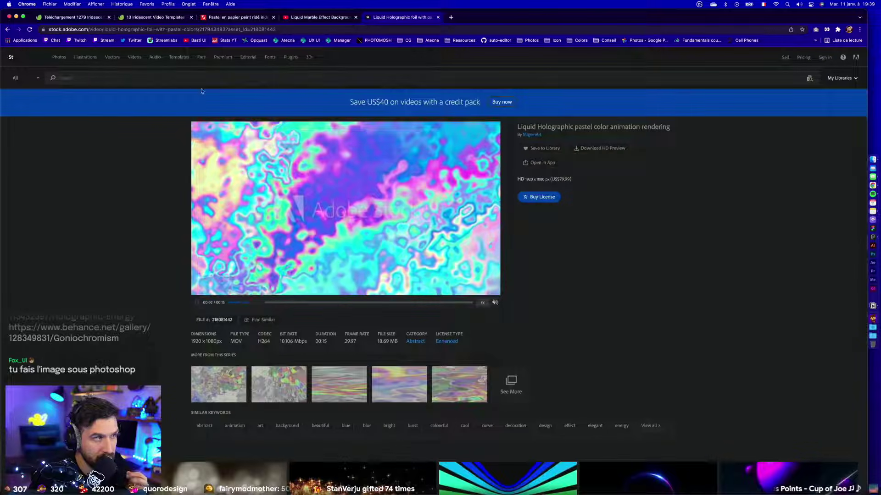
Search Adobe Stock for "iridescent" and open the crumpled iridescent foil image in the first row of results.
click(158, 80)
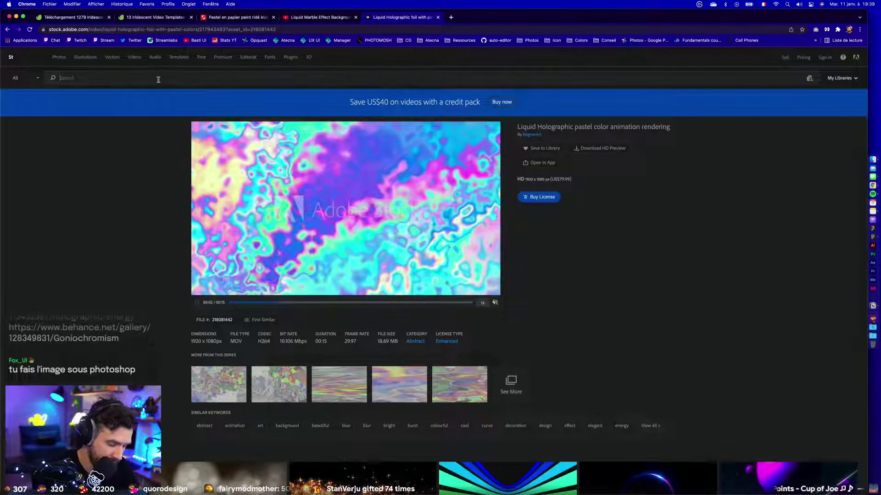
text(iride)
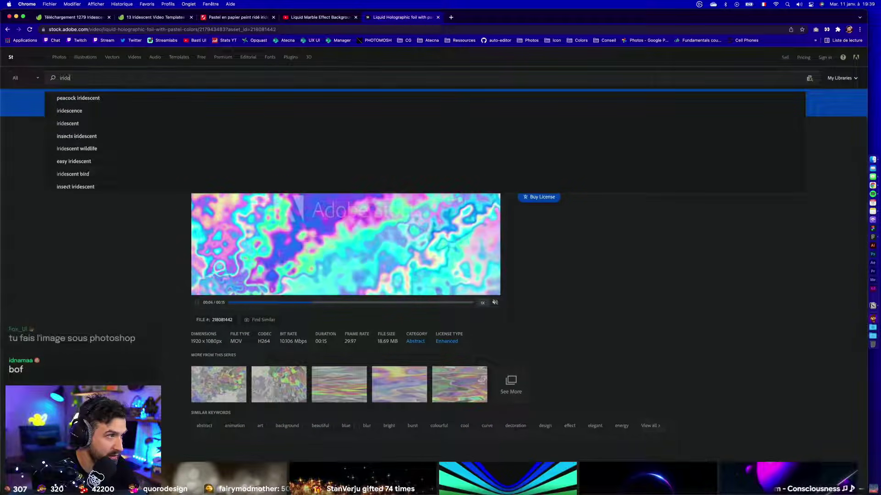
text(scent)
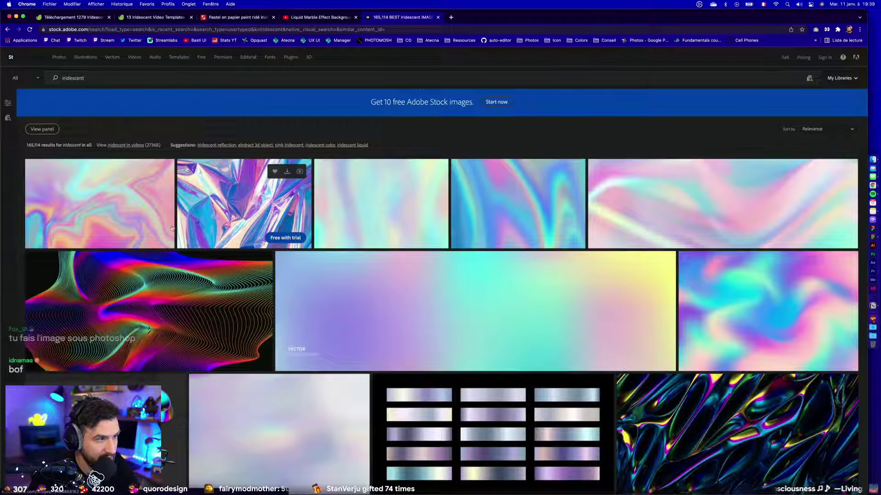
click(226, 205)
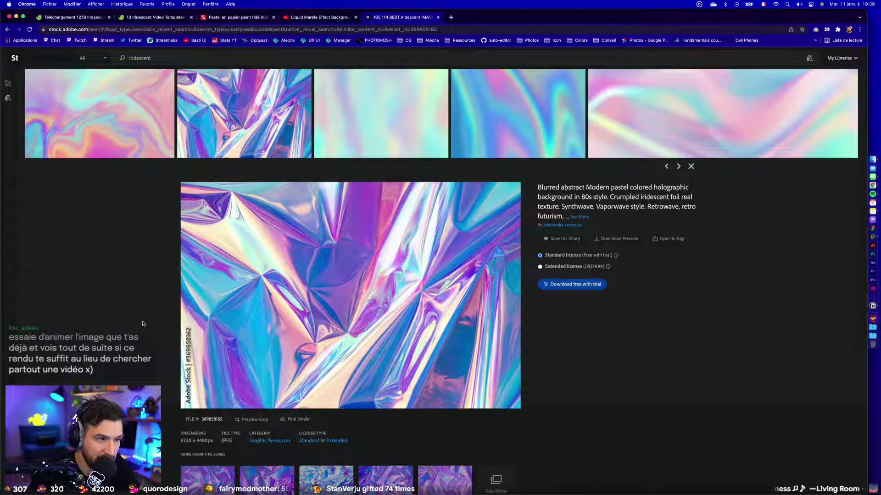
Examine the crumpled iridescent foil image up close, its free-trial download offer and the related images in its series.
scroll(169, 317, up, 5)
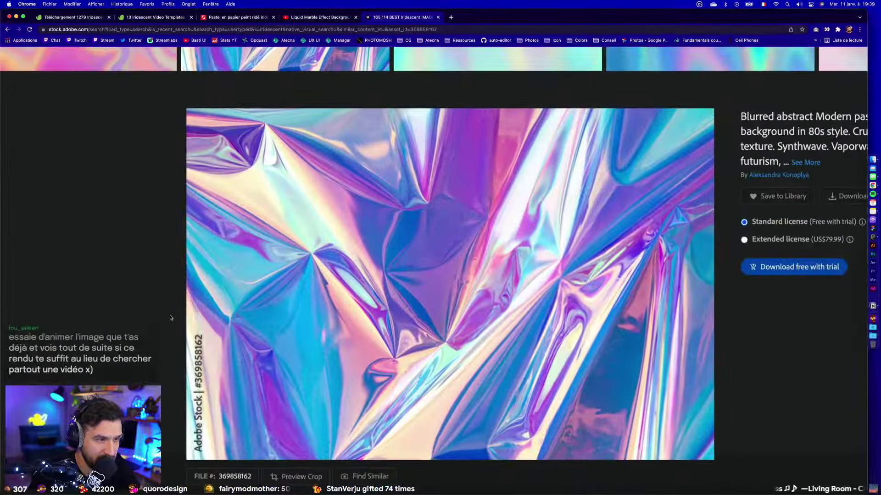
scroll(169, 318, down, 5)
scroll(169, 317, up, 3)
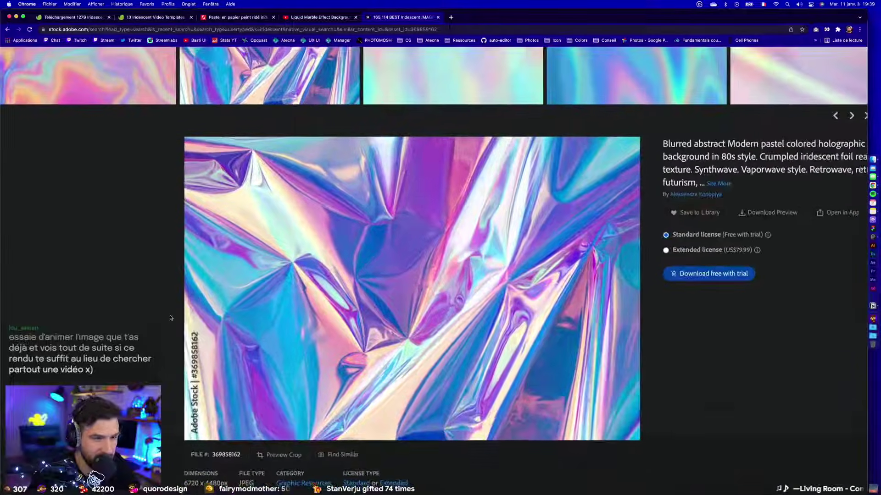
scroll(170, 317, right, 2)
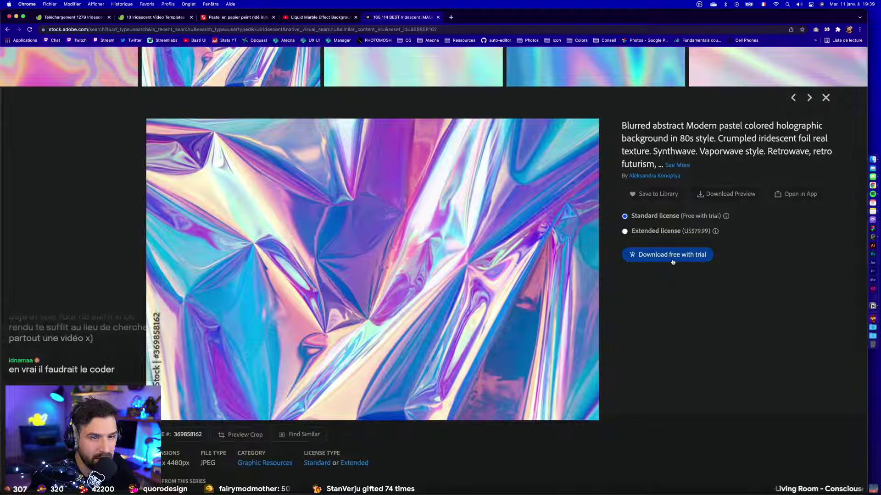
scroll(605, 261, down, 3)
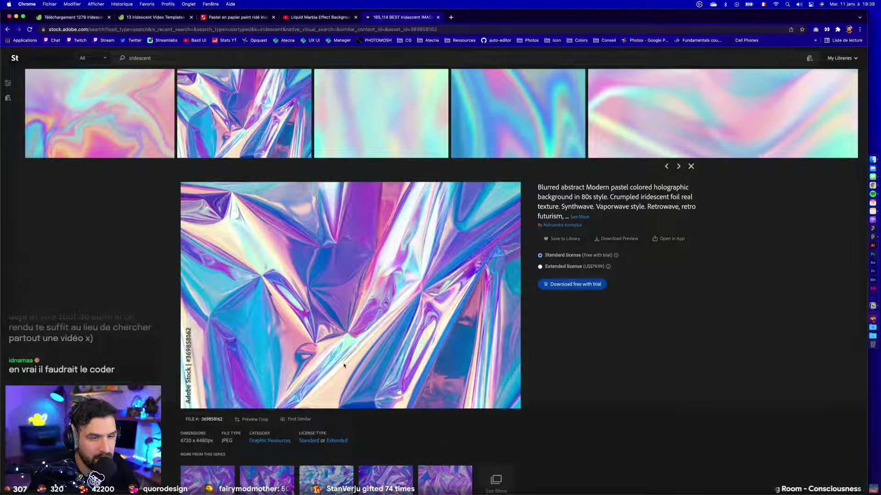
scroll(344, 363, up, 1)
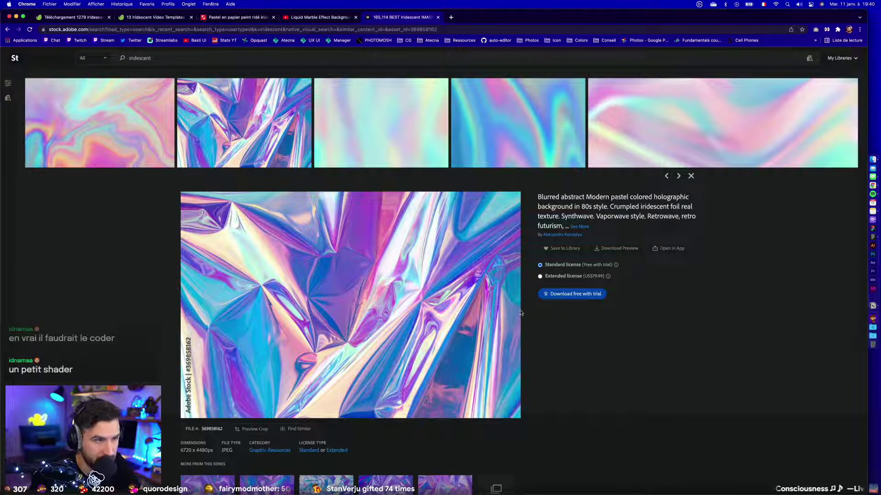
click(570, 294)
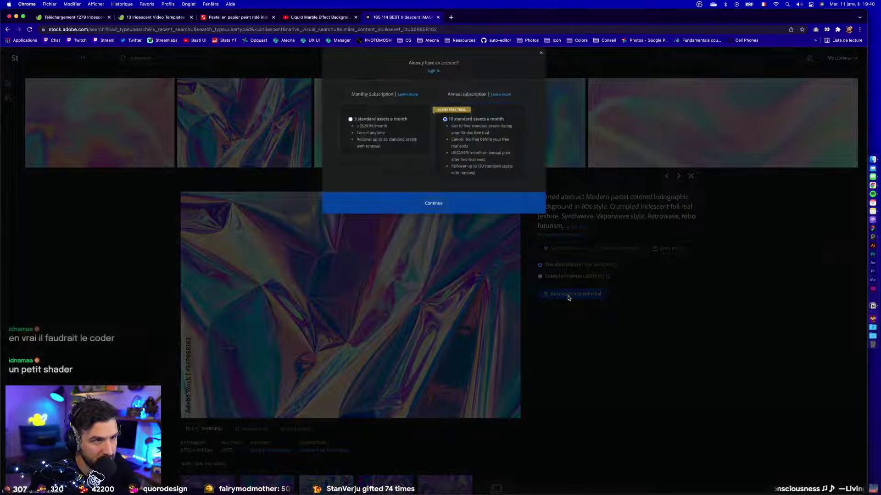
click(541, 52)
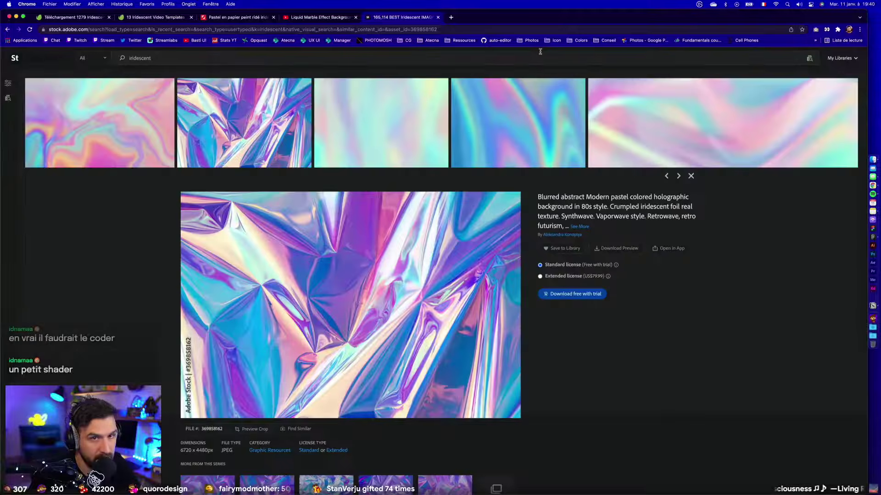
scroll(440, 321, down, 5)
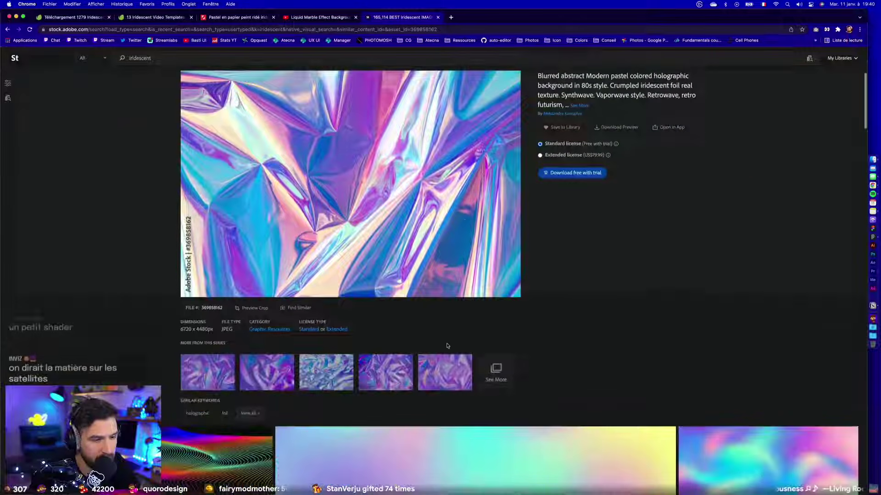
scroll(321, 321, up, 4)
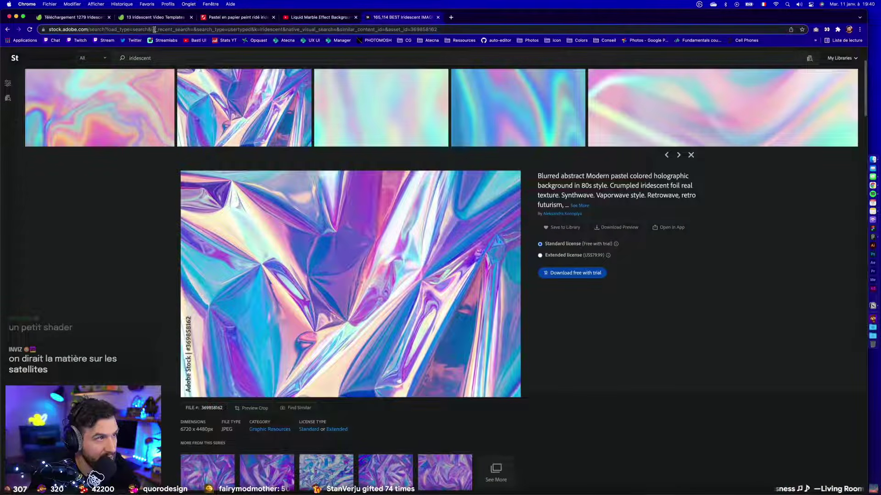
Add the Adobe Stock iridescent foil image's link under "Recherche de vidéo Holo" in Notion as a plain URL, and return to Chrome.
key(ctrl+Up)
click(198, 291)
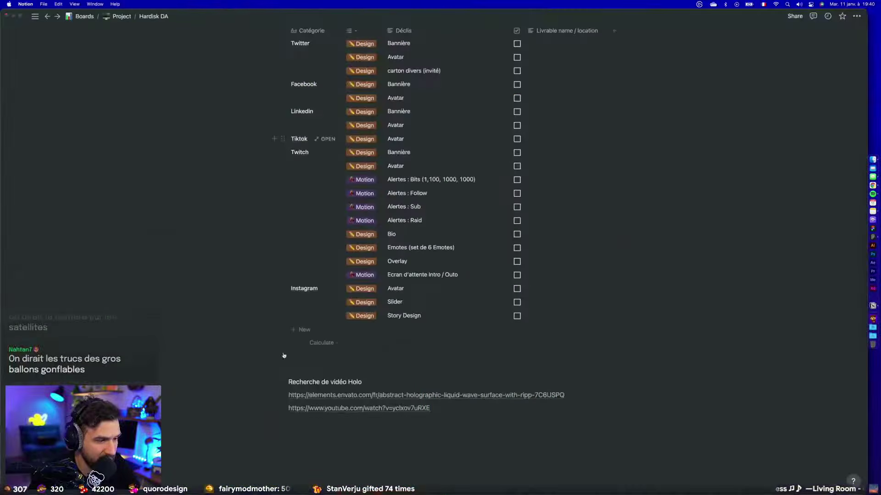
click(308, 420)
text(https://stock.adobe.com/search?load_type=search&is_recent_search=&search_type=usertyped&k=iridescent&native_visual_search=&similar_content_id=&asset_id=369858162)
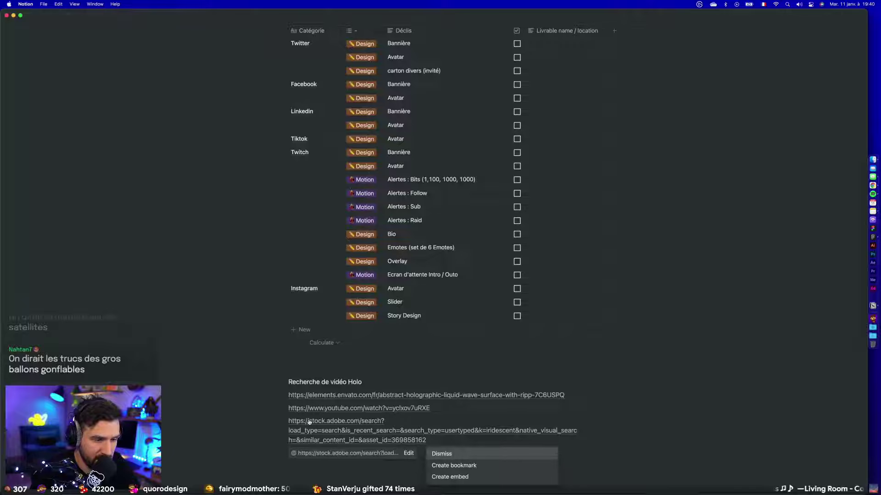
key(Escape)
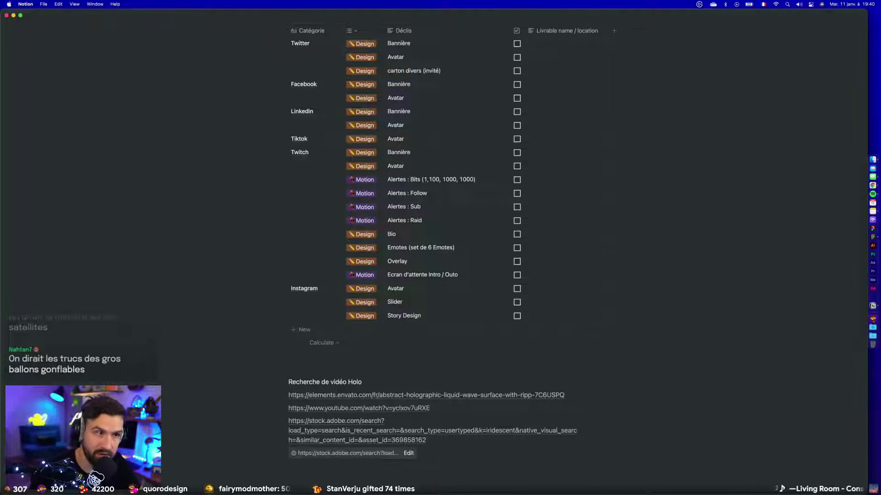
key(ctrl+Up)
click(384, 174)
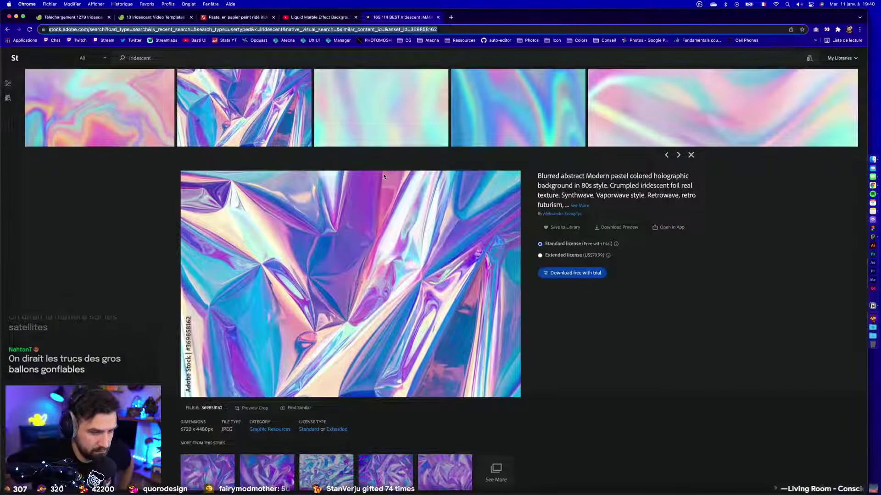
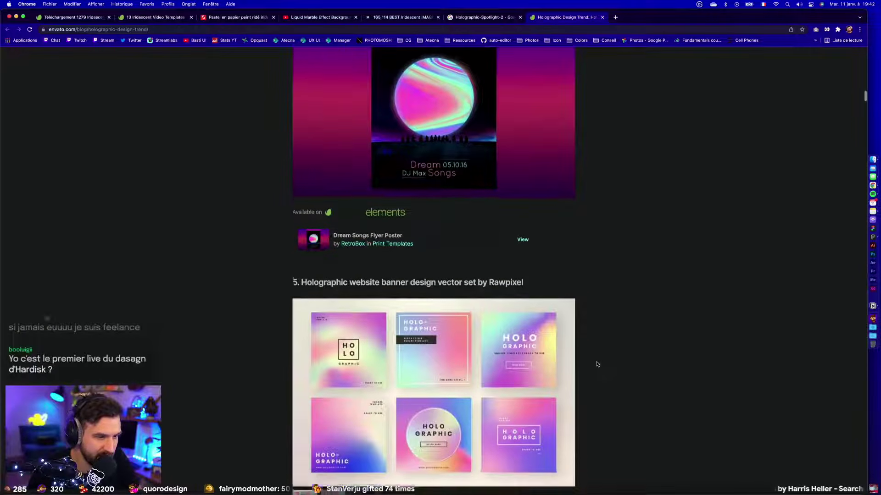
Browse Envato's holographic design trend article from the website banner set through backgrounds and Photoshop actions to the Holographic Video section.
scroll(597, 364, down, 4)
scroll(598, 365, down, 17)
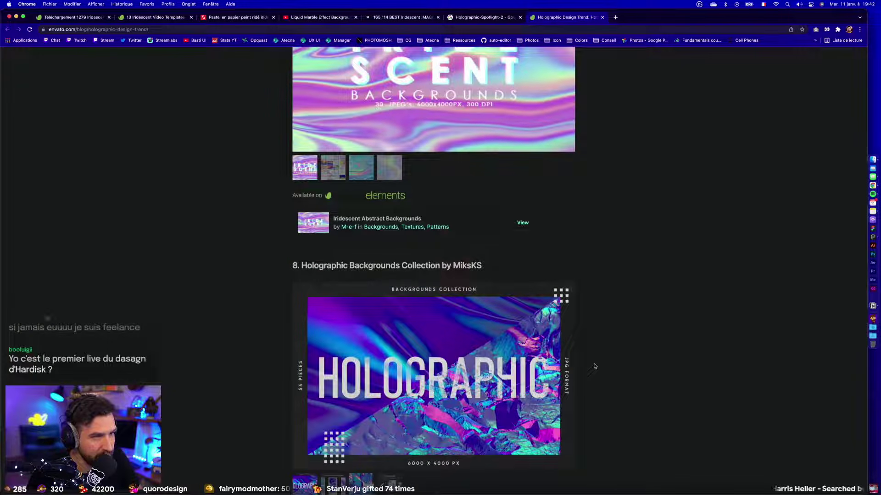
scroll(594, 367, up, 3)
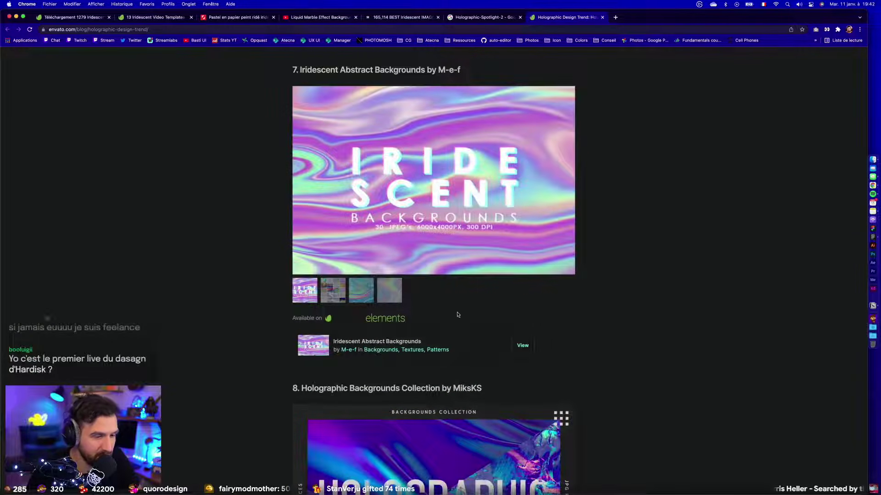
scroll(457, 315, down, 17)
scroll(453, 317, down, 7)
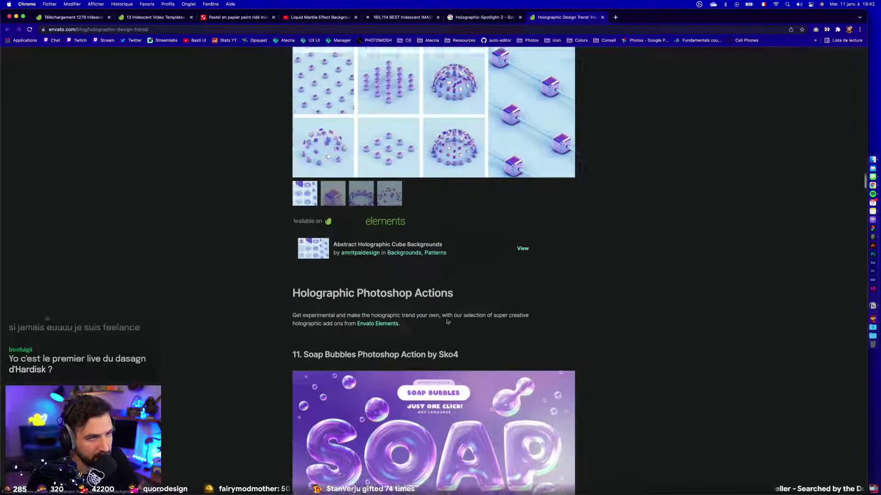
scroll(448, 321, down, 13)
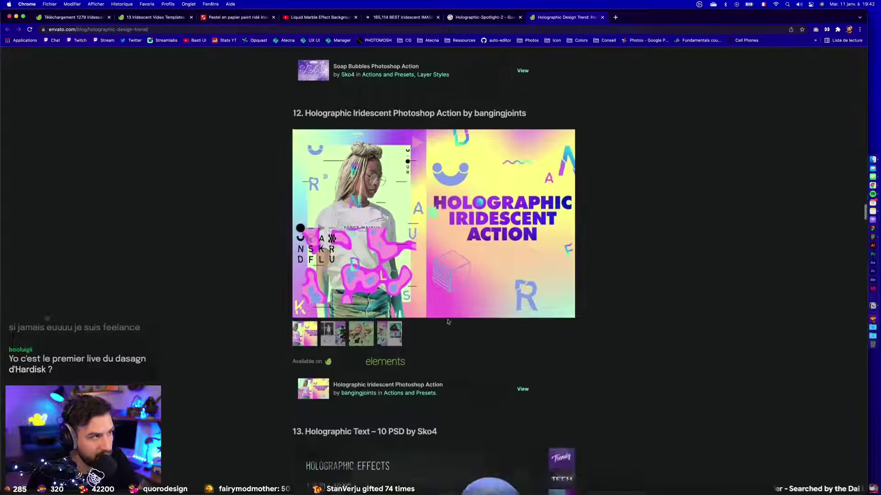
scroll(448, 322, down, 12)
scroll(448, 322, down, 14)
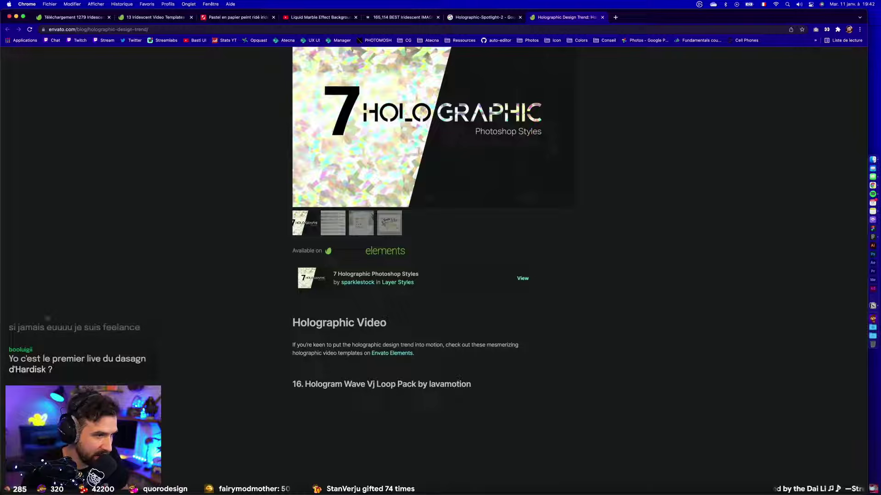
scroll(339, 396, down, 10)
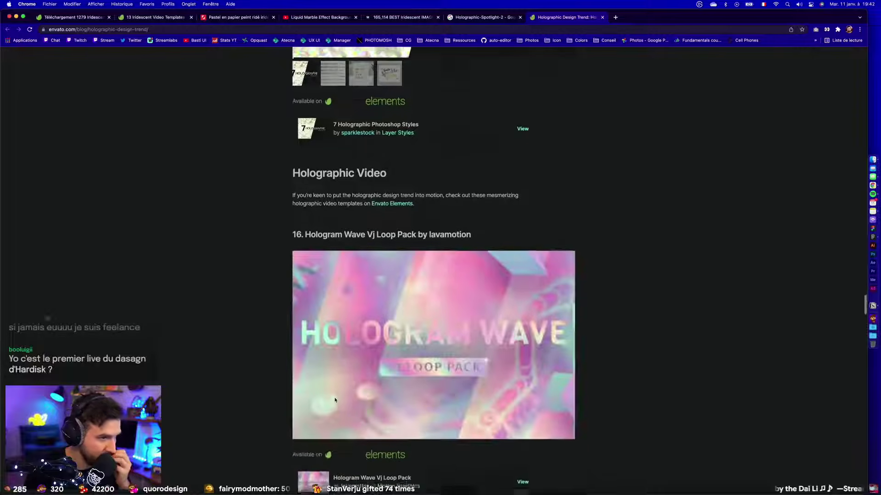
Browse the rest of Envato's holographic design article, from the video templates to the related posts, and return to its header image.
scroll(400, 324, down, 18)
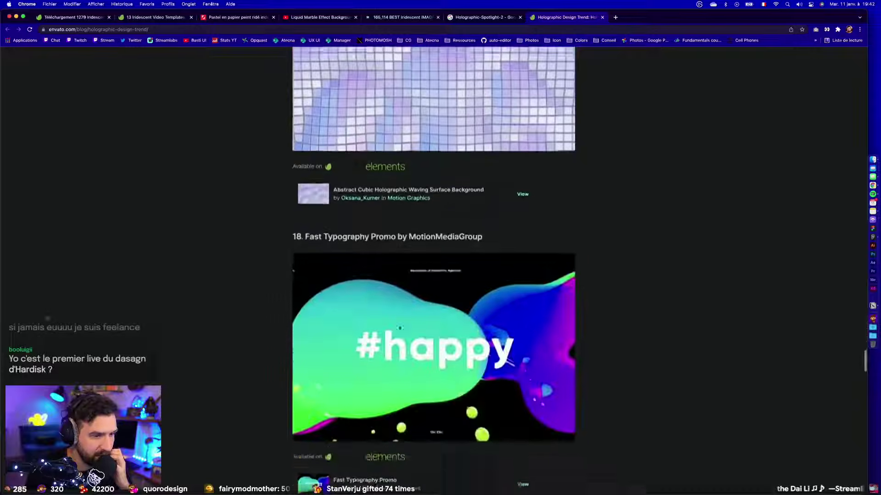
scroll(395, 338, down, 8)
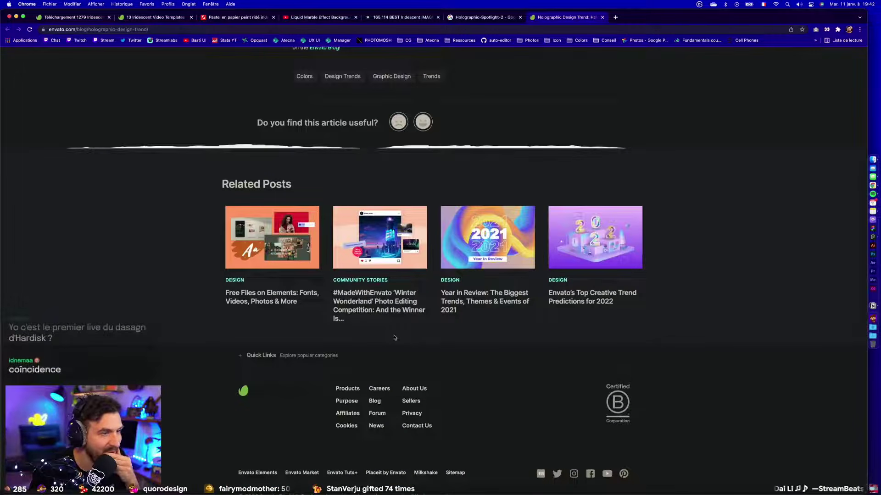
scroll(394, 337, up, 20)
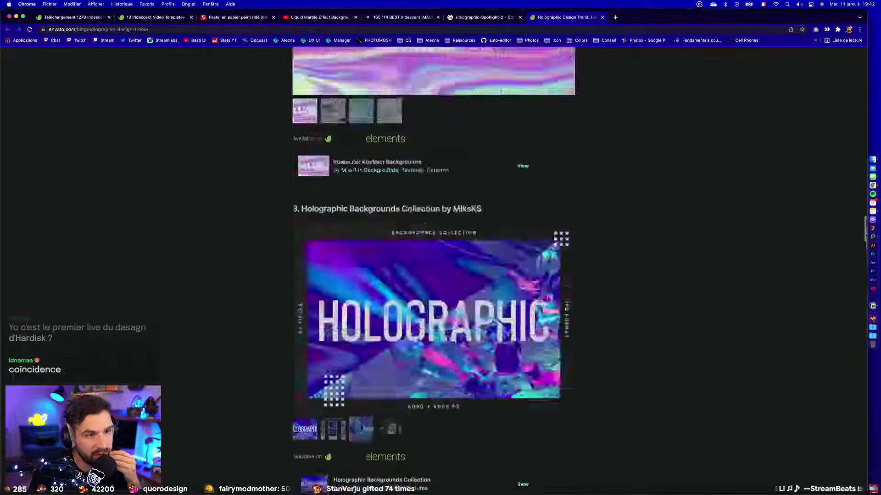
scroll(400, 317, up, 7)
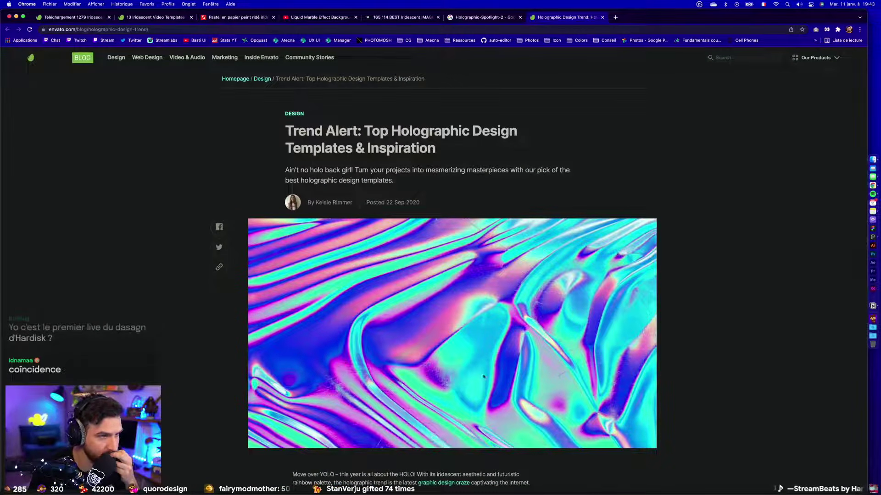
Copy the address of the article's holographic header image and open the image on its own in the browser.
right_click(508, 316)
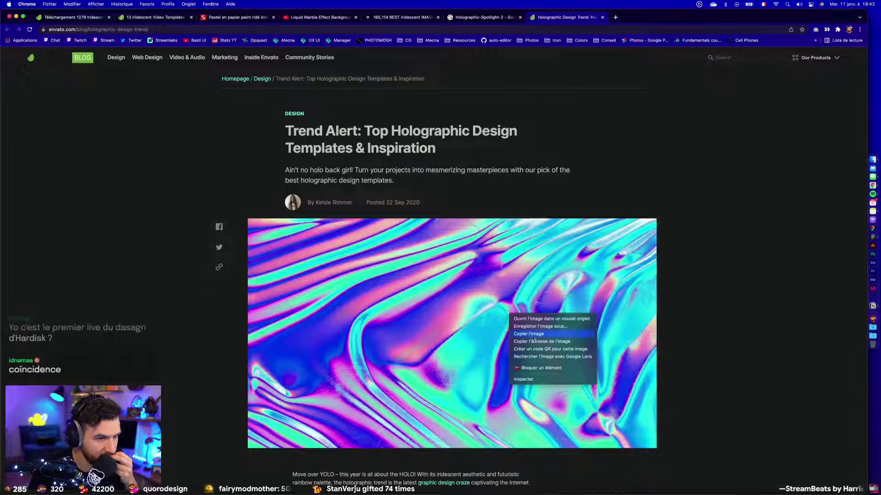
click(464, 29)
text(https://blog-frontend.envato.com/cdn-cgi/image/width=1200,quality=85,format=auto/uploads/2020/09/Holographic-Spotlight-2.jpg)
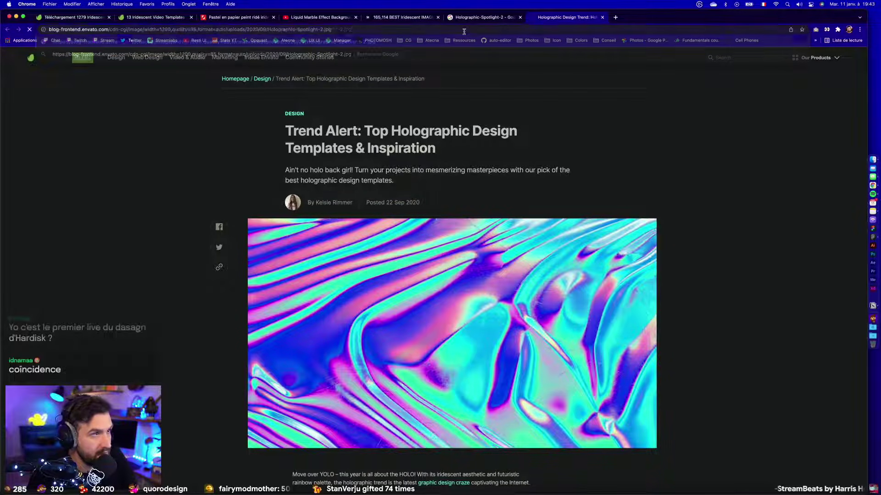
key(Return)
click(420, 254)
click(422, 252)
right_click(429, 248)
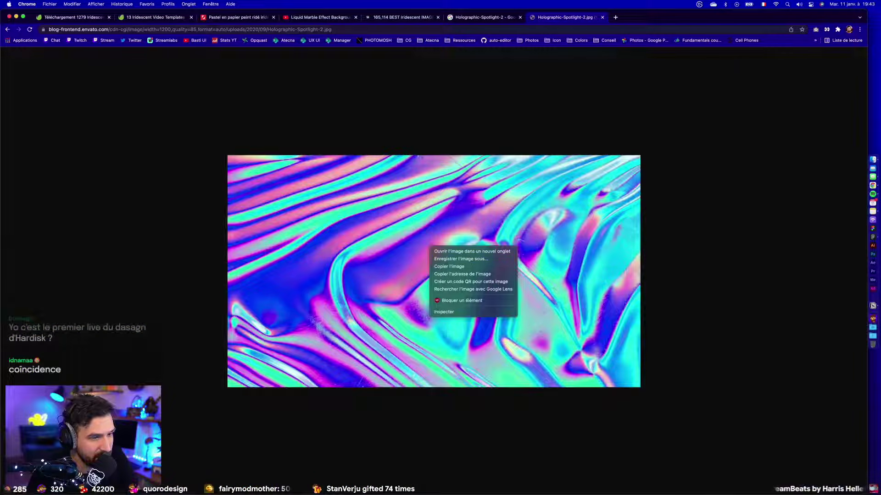
Switch to Finder and preview Holographic-Spotlight-2.jpg in the DA 2022 folder to compare it with the web image.
click(872, 160)
key(space)
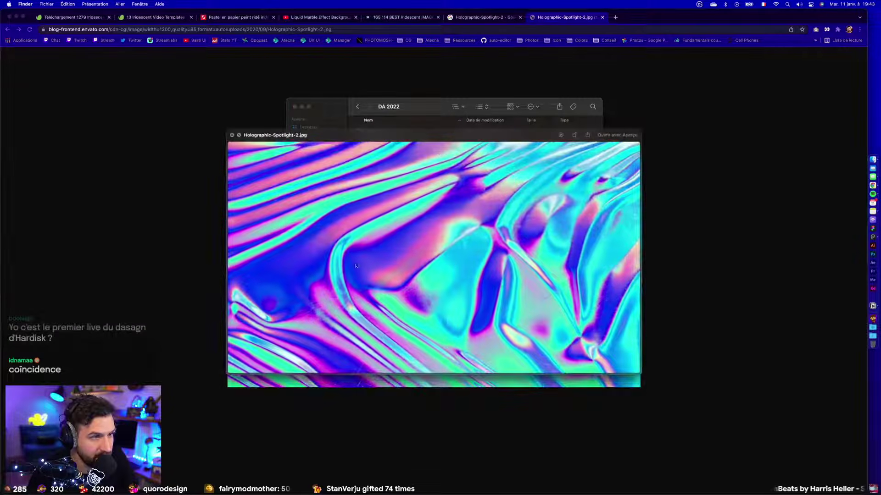
drag(450, 149, 375, 147)
key(space)
click(423, 194)
Create a folder named AE in DA 2022, move Holographic-Spotlight-2.jpg into it and open the folder.
right_click(377, 173)
click(393, 176)
text(A)
key(Return)
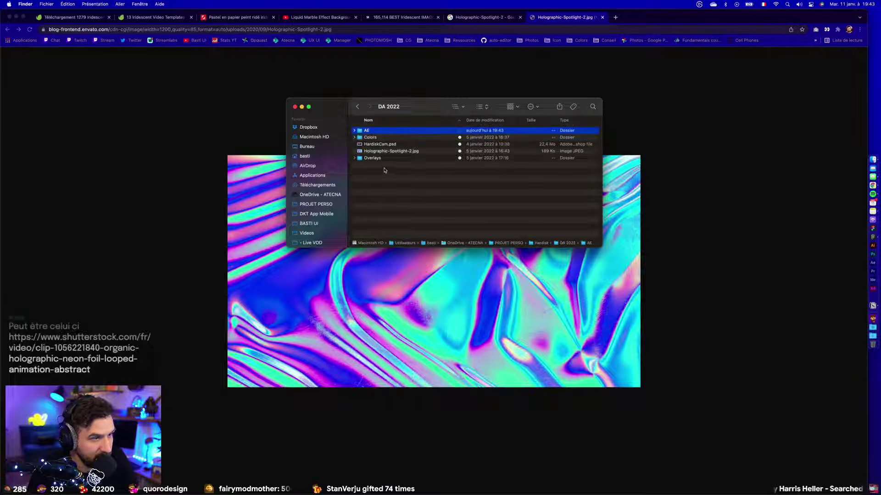
click(376, 145)
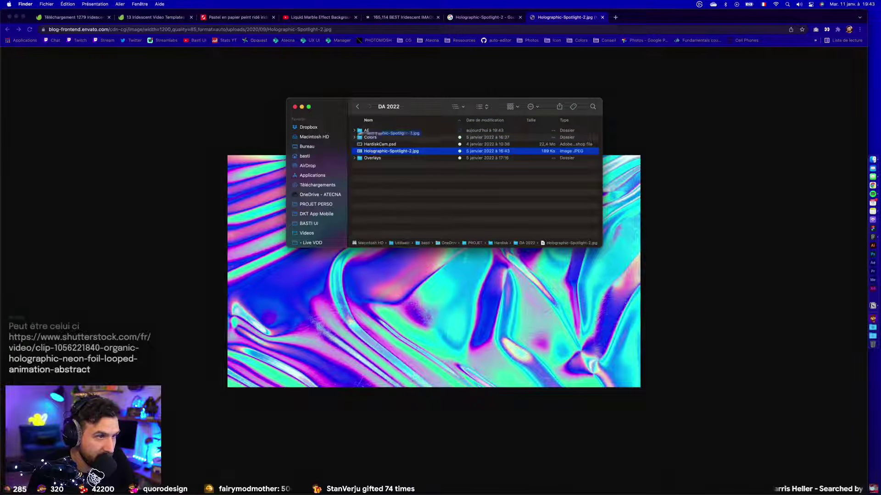
right_click(384, 173)
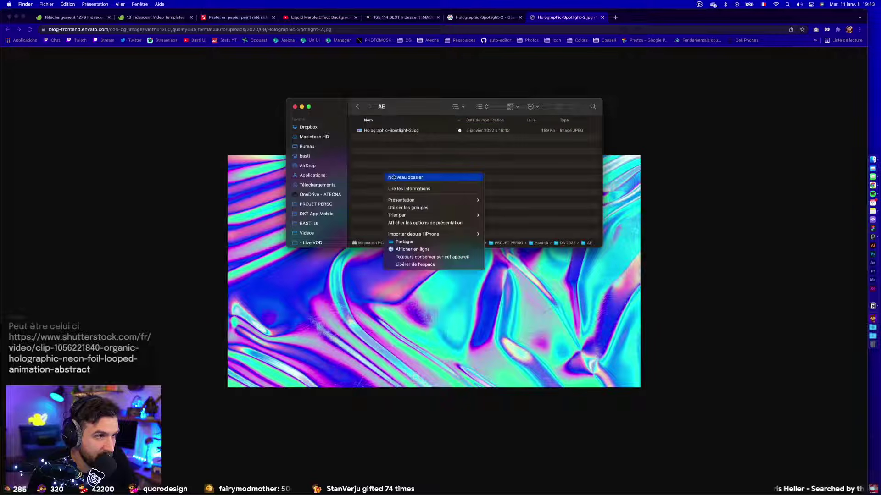
key(Escape)
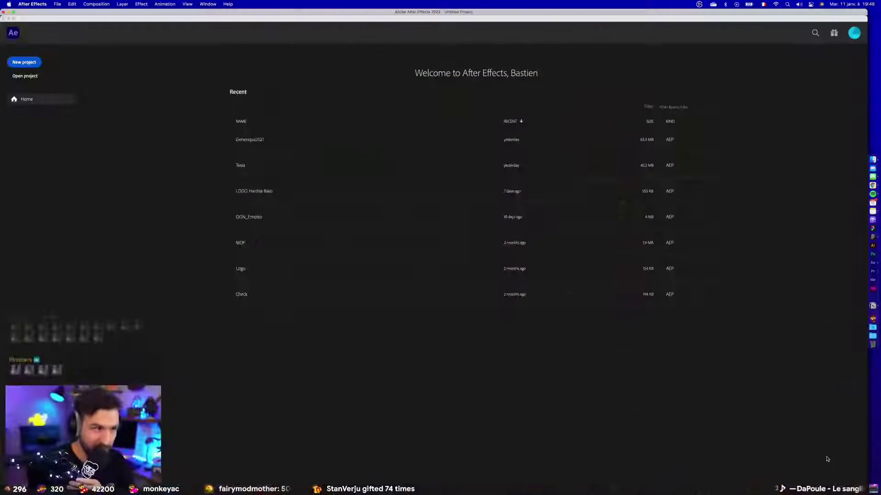
Start a new project in After Effects and create a 1920 × 1080 px composition named LoopHolo.
click(33, 64)
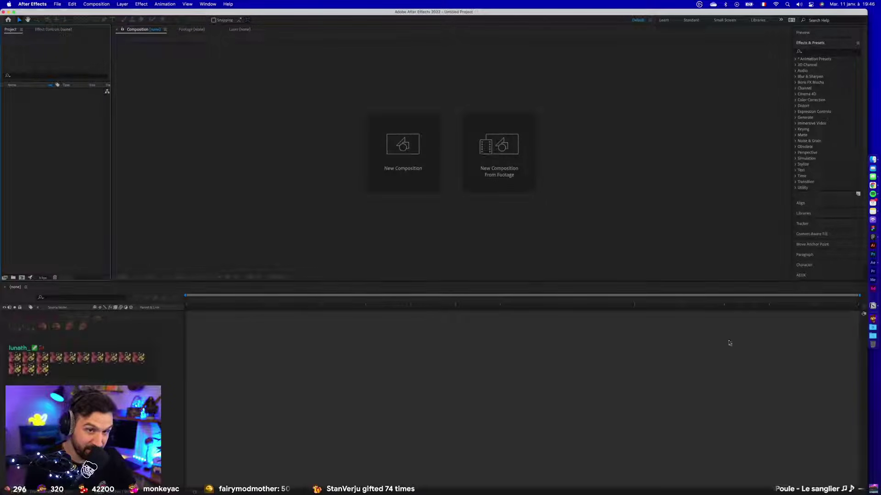
click(399, 149)
click(356, 119)
text(1920)
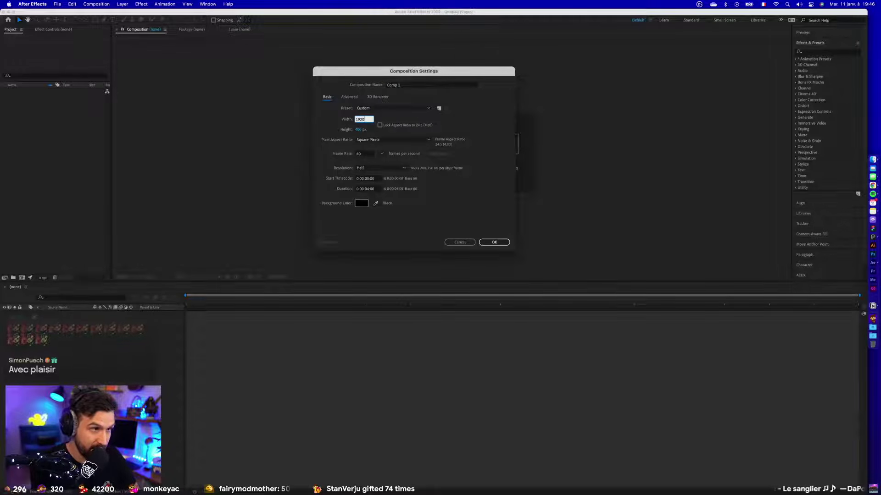
key(Tab)
text(10)
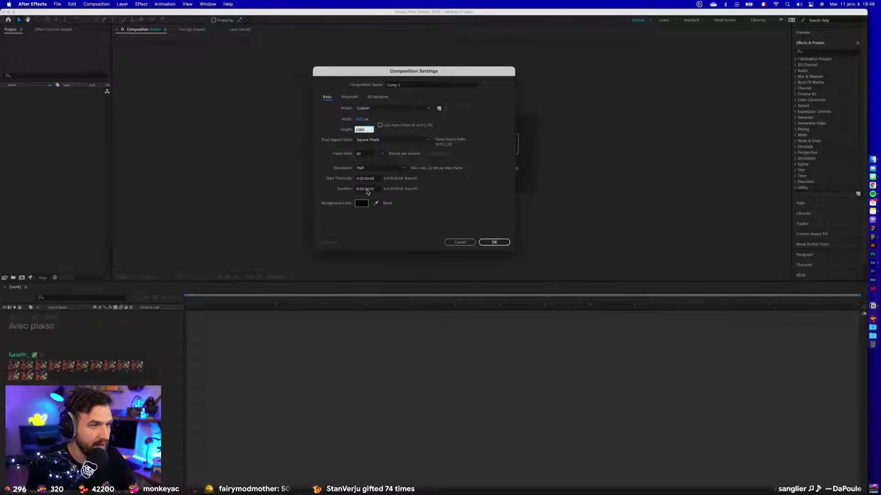
click(393, 84)
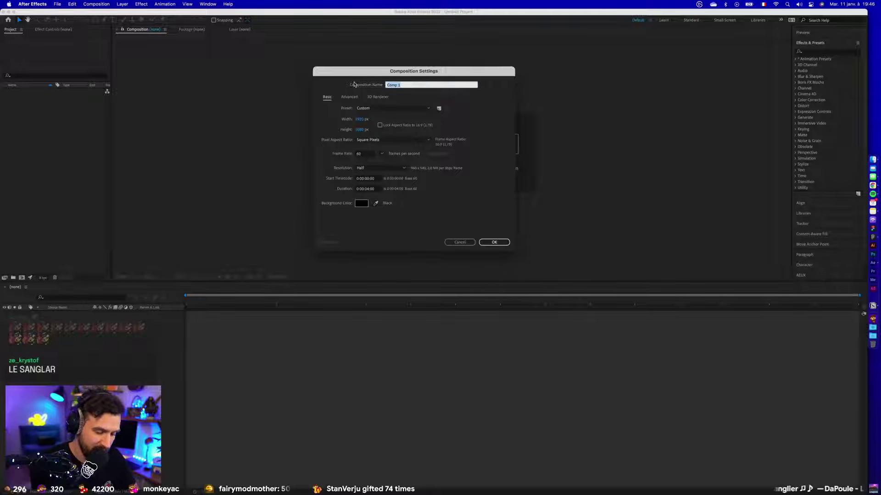
text(LoopHolo)
key(Return)
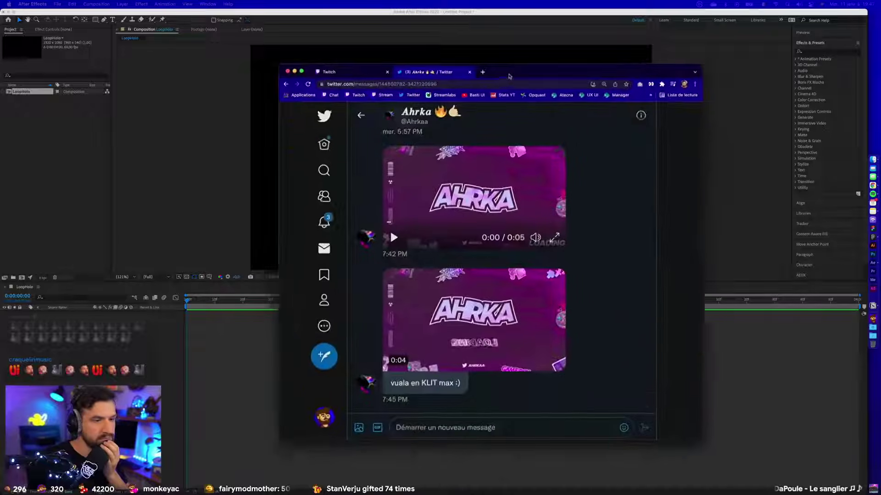
Play the first logo animation in the Twitter conversation, examine its iridescent lettering up close, and clear the window away.
drag(509, 75, 459, 64)
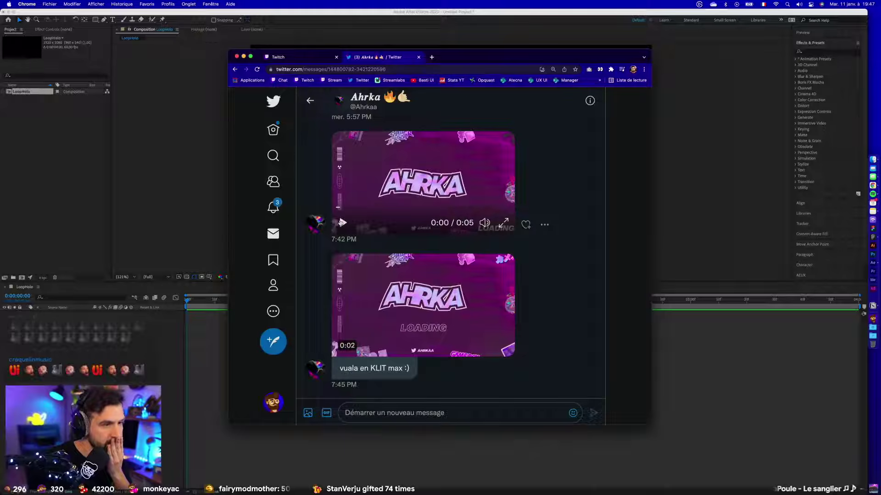
click(340, 222)
scroll(388, 180, up, 5)
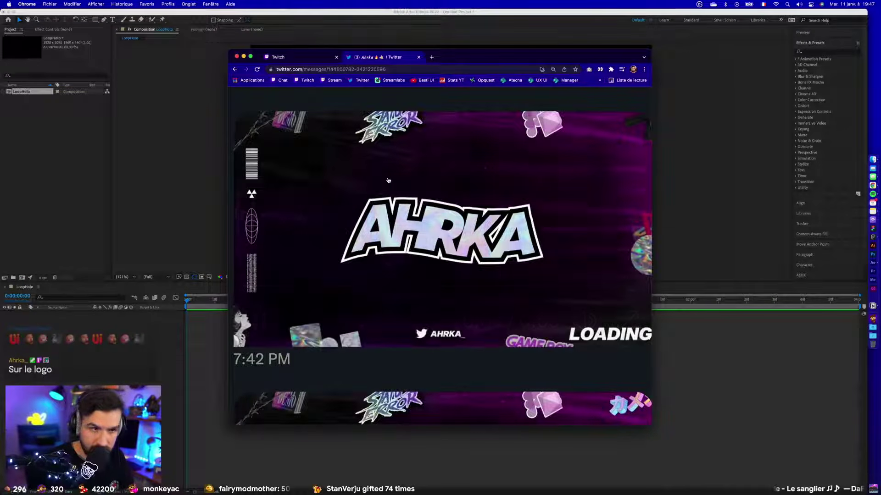
scroll(361, 225, up, 3)
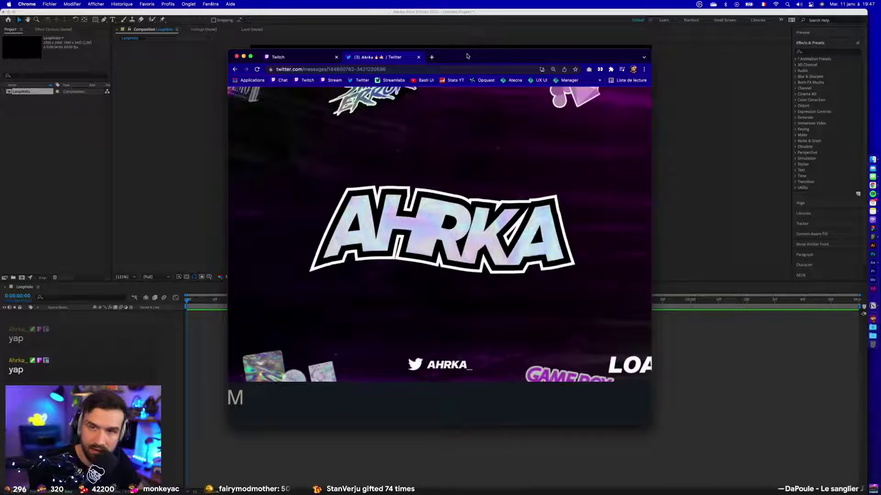
drag(467, 56, 451, 493)
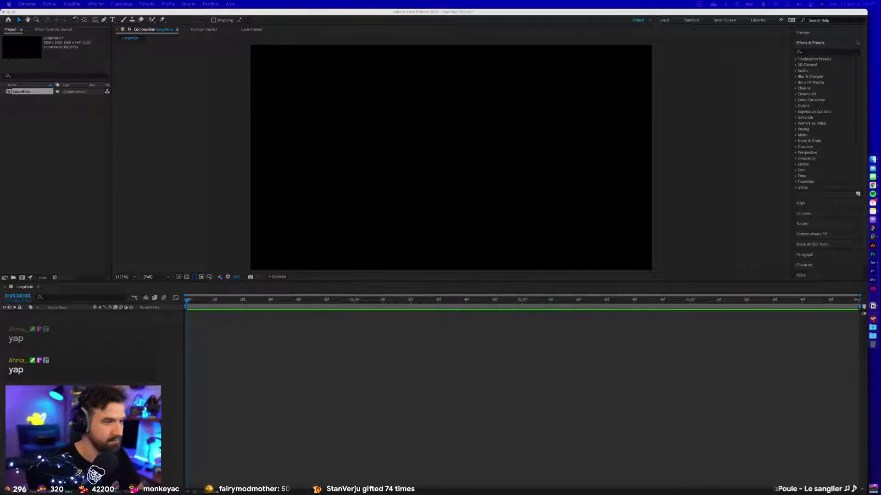
Bring Holographic-Spotlight-2.jpg from the AE folder in Finder into the LoopHolo composition in After Effects.
click(288, 314)
click(872, 159)
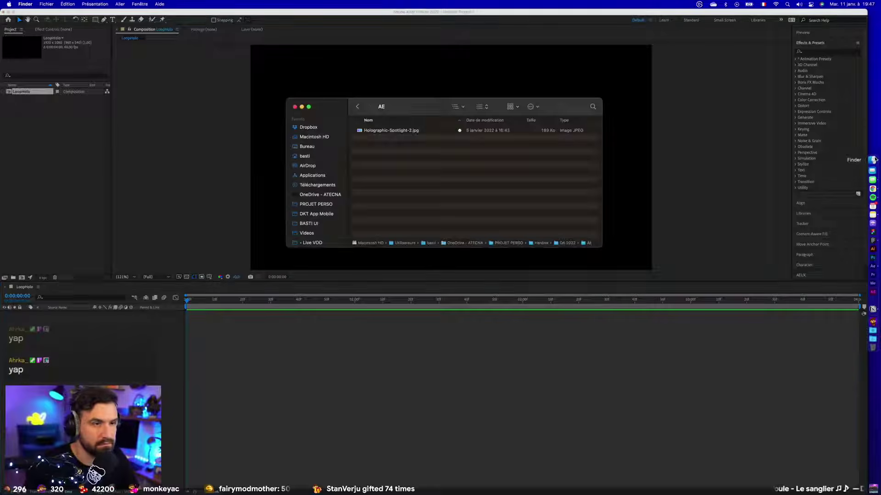
drag(381, 130, 283, 61)
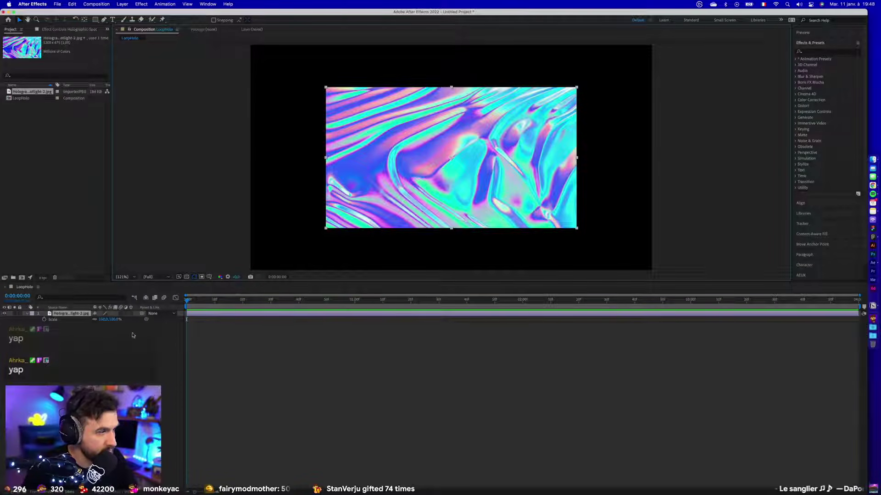
Scale the holographic image layer to 161% to fill the composition frame.
click(107, 319)
key(shift+Up)
key(shift+Up)
key(shift+Up)
key(shift+Up)
key(shift+Up)
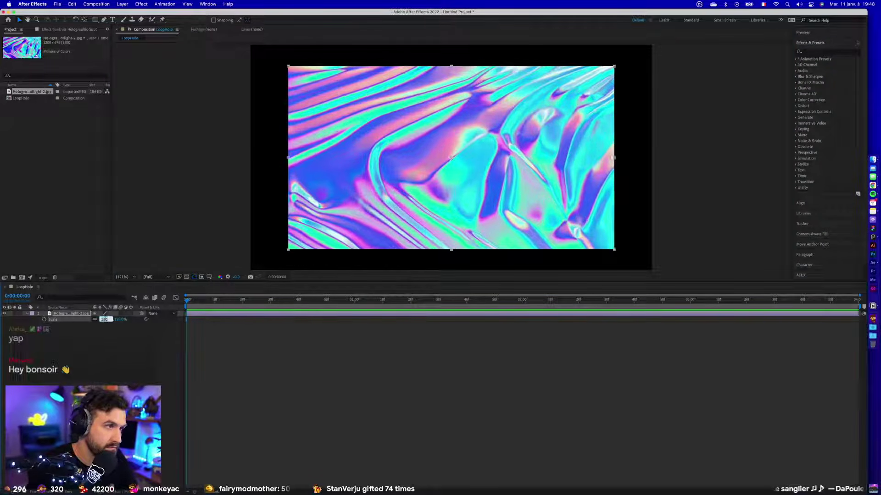
key(shift+Up)
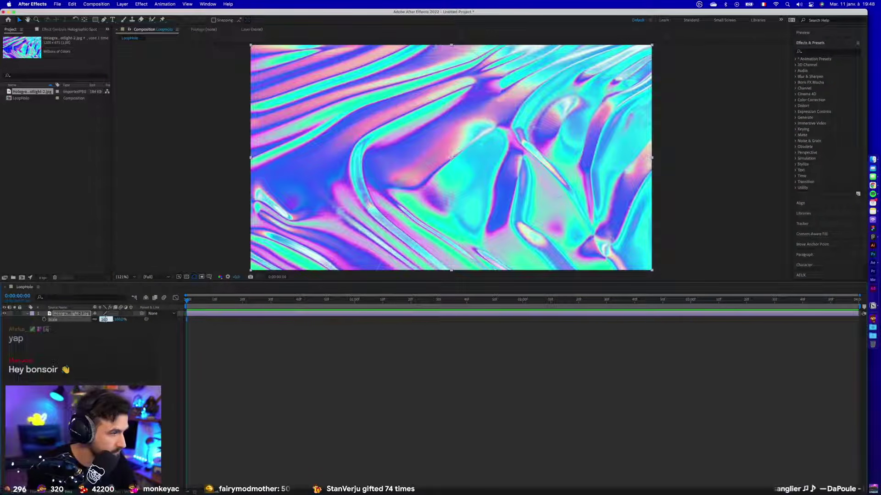
key(Up)
key(Return)
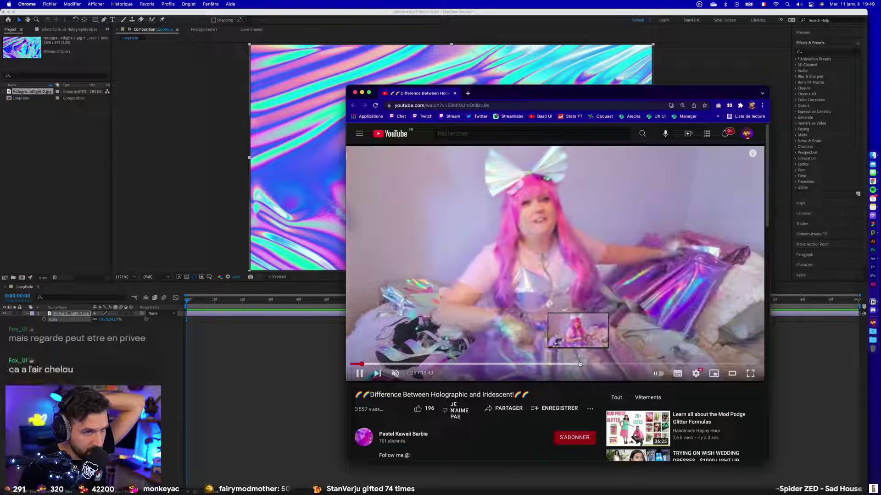
Skim the YouTube video on holographic versus iridescent, pause on the written definition to read it, and close the video window.
click(588, 363)
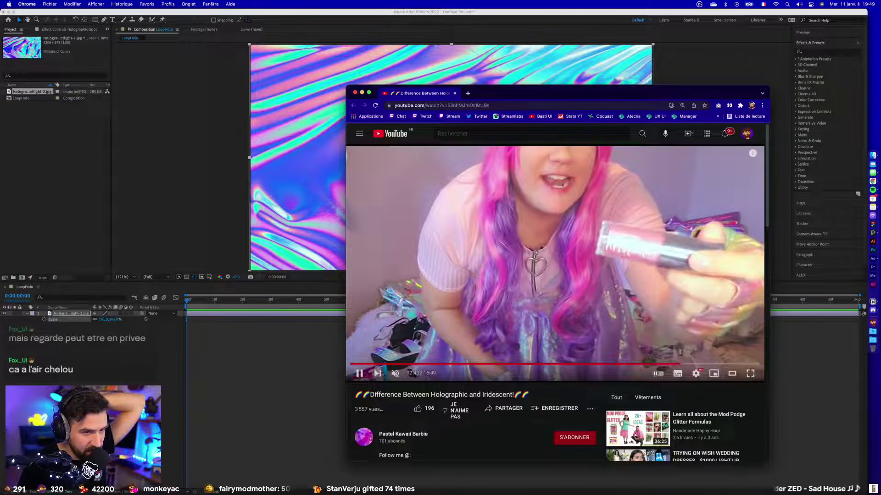
click(413, 365)
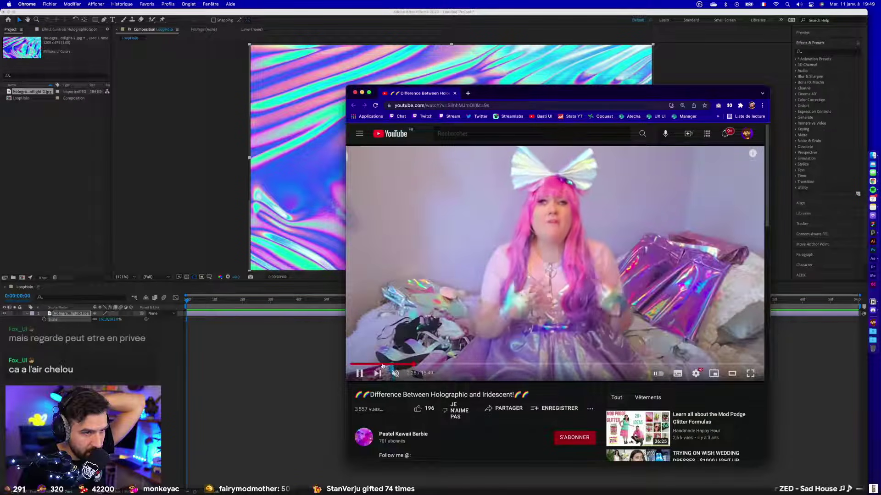
click(382, 365)
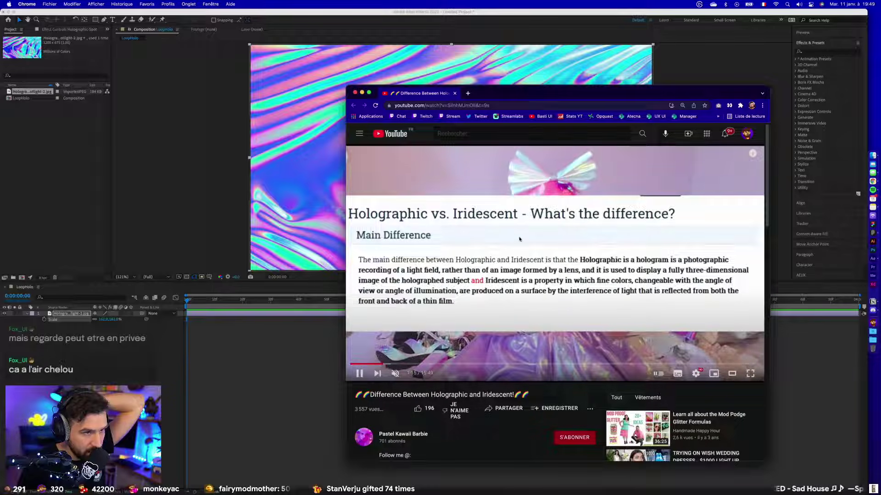
key(space)
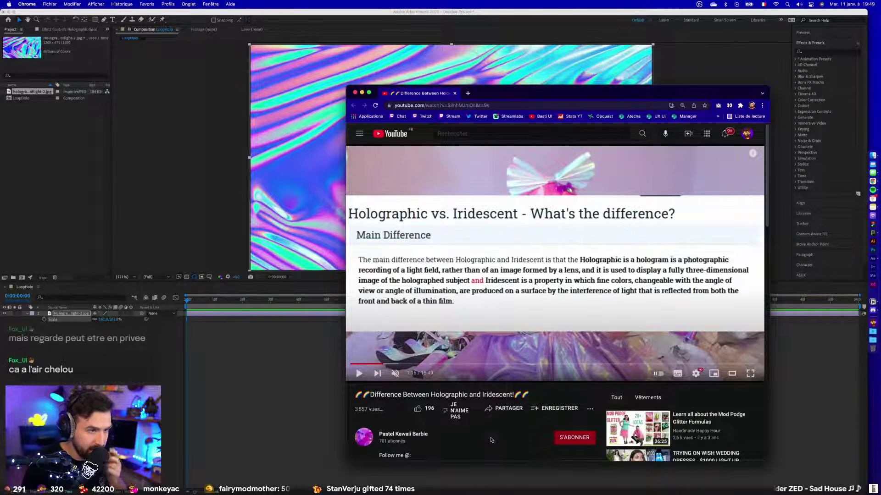
click(355, 93)
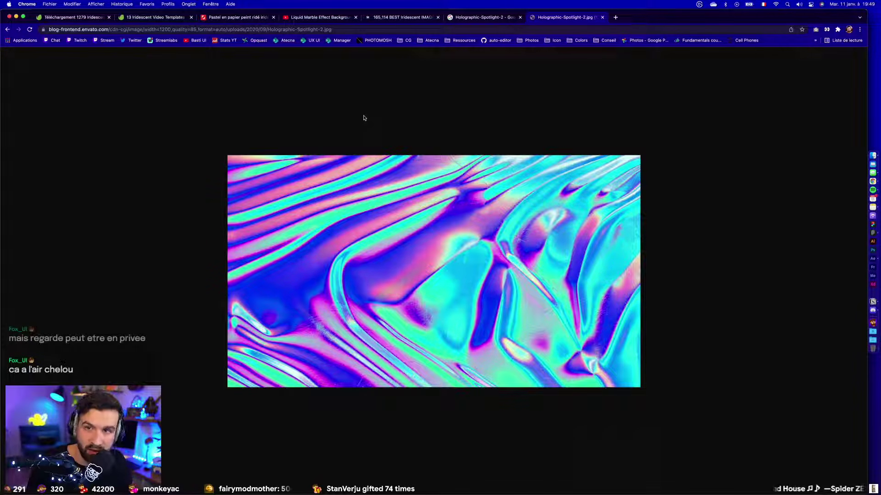
Switch to After Effects, select the holographic image layer in LoopHolo, and search the effects for "disp".
click(872, 258)
click(243, 357)
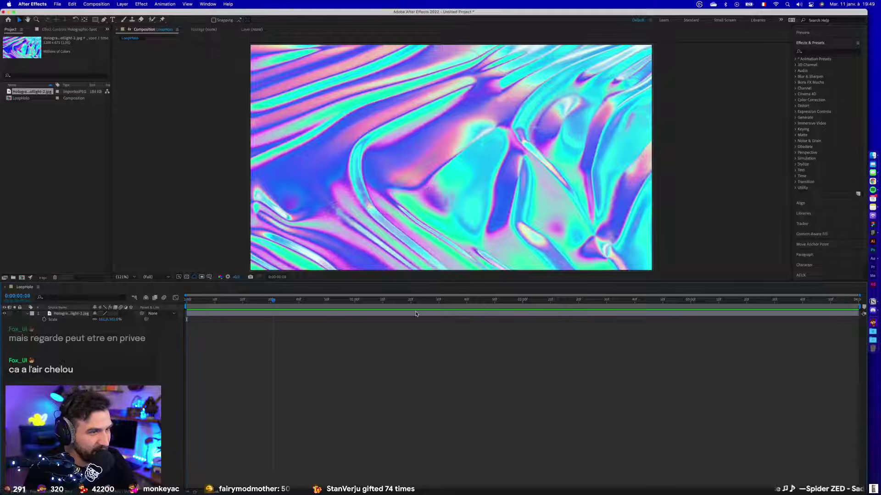
click(52, 319)
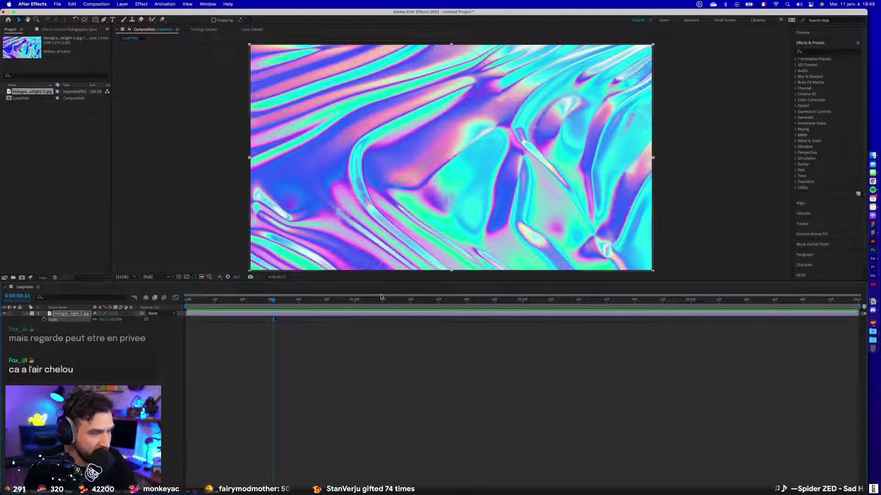
click(816, 53)
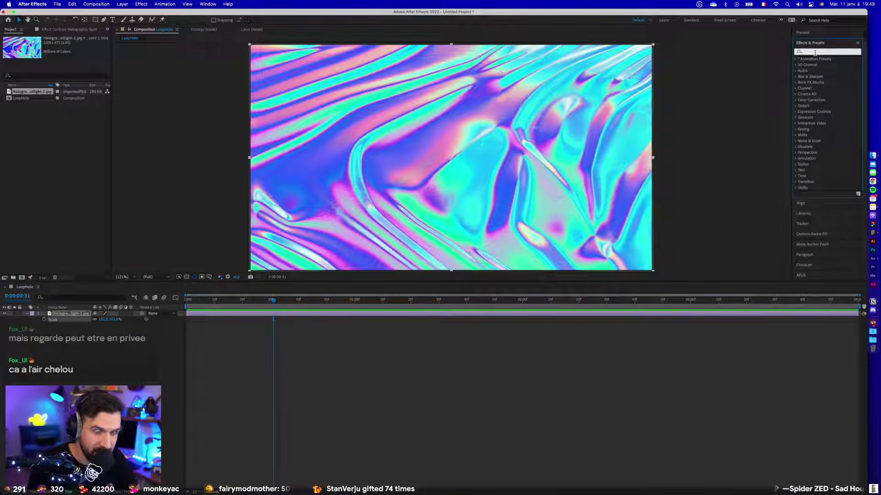
text(disp)
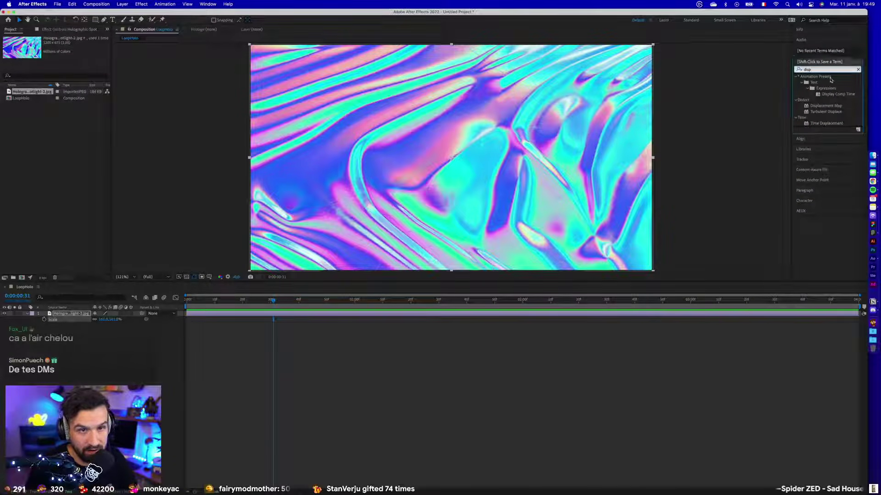
Try the Displacement Map effect on the holographic image layer, then remove it.
click(816, 106)
drag(815, 107, 576, 126)
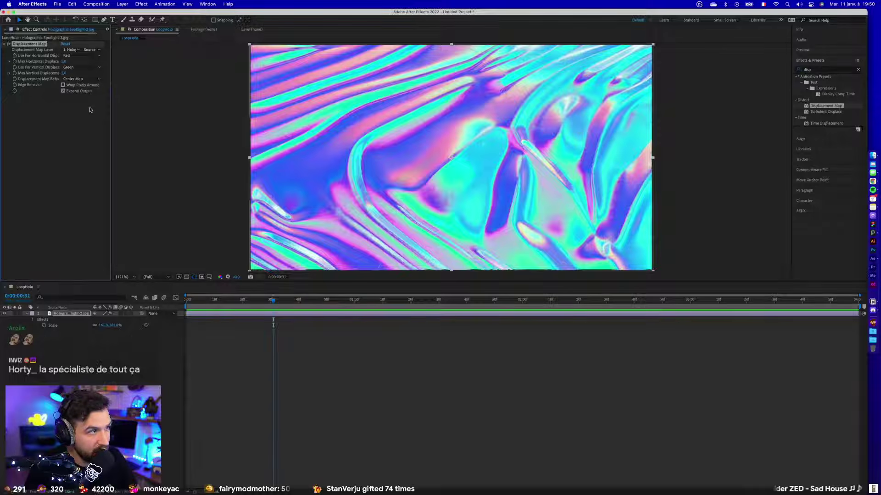
key(Delete)
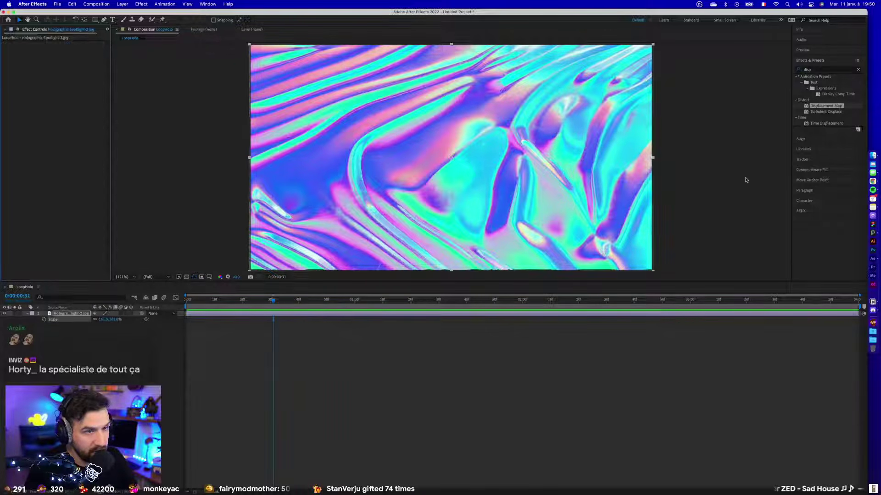
Apply Turbulent Displace to the holographic image layer, try a different Evolution angle at the first frame, and undo that change.
drag(825, 112, 522, 152)
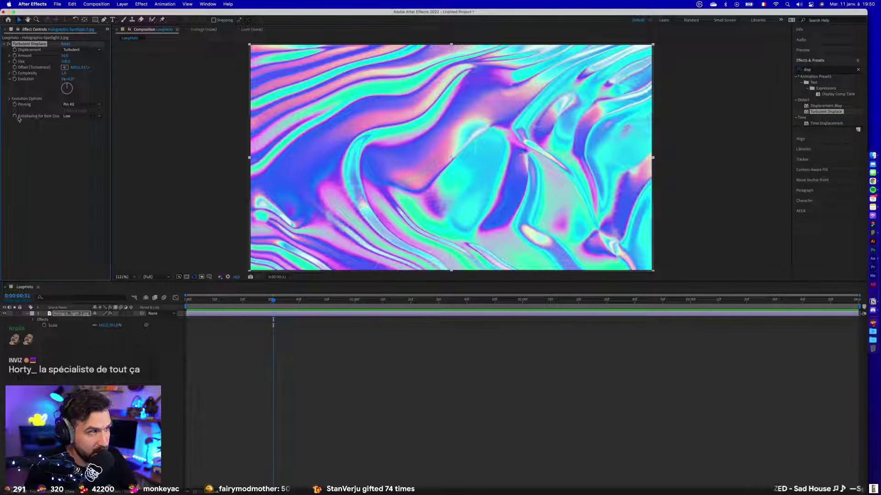
key(space)
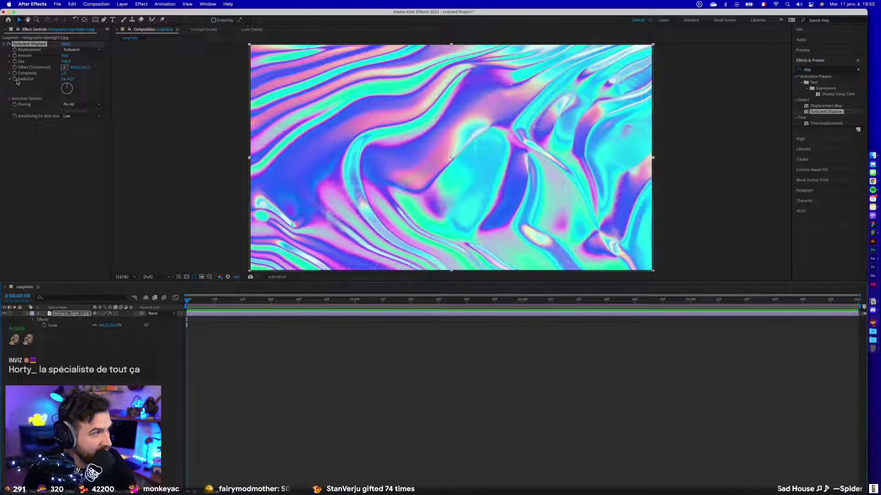
drag(63, 74, 137, 93)
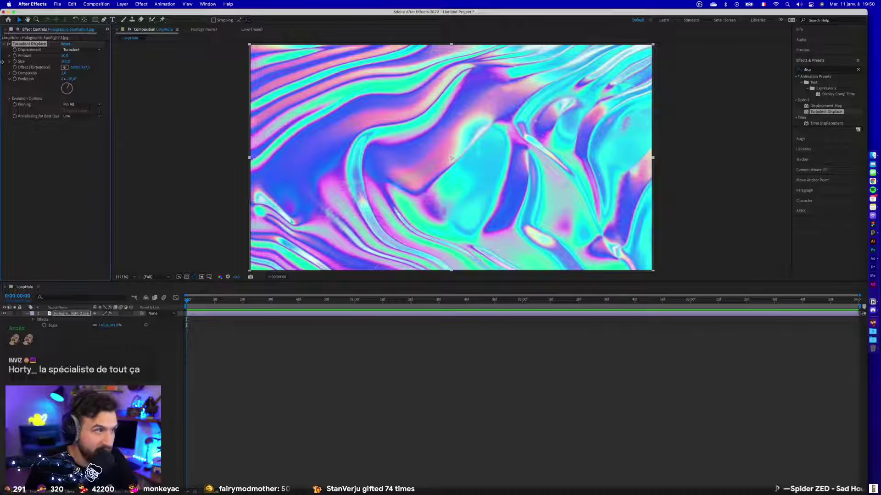
key(super+z)
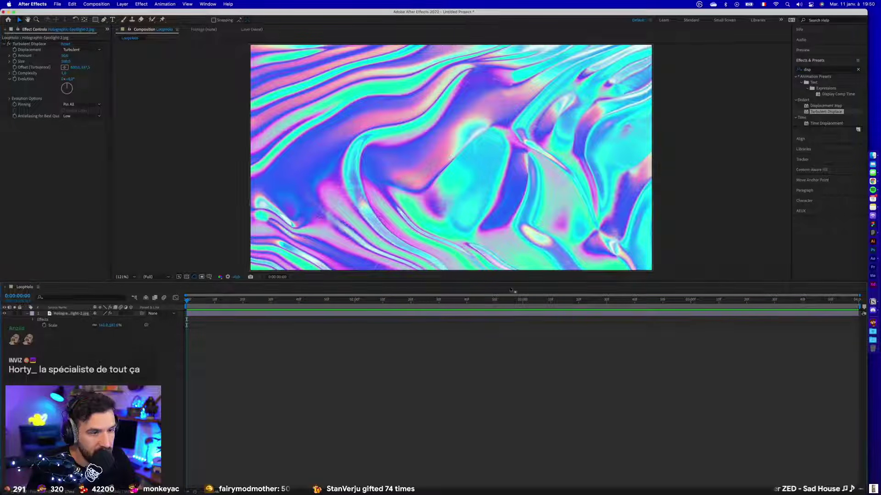
Enlarge the composition viewer and preview the Turbulent Displace animation on the holographic layer.
drag(512, 282, 511, 344)
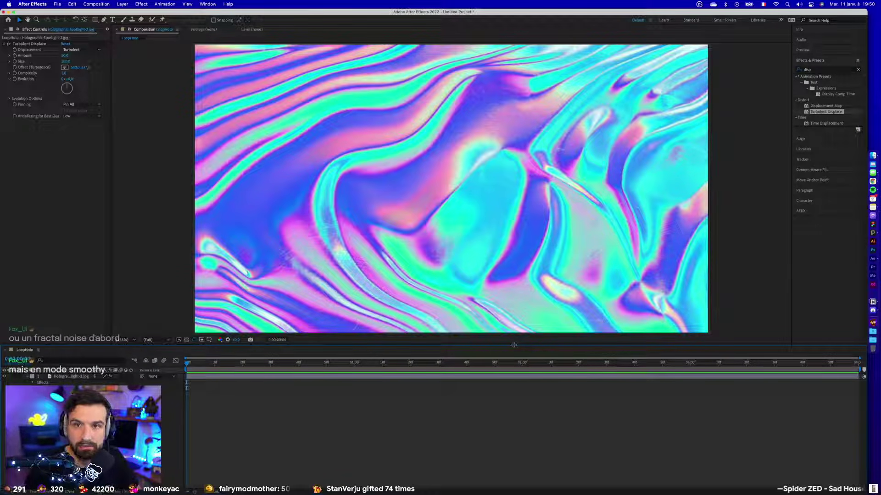
click(29, 44)
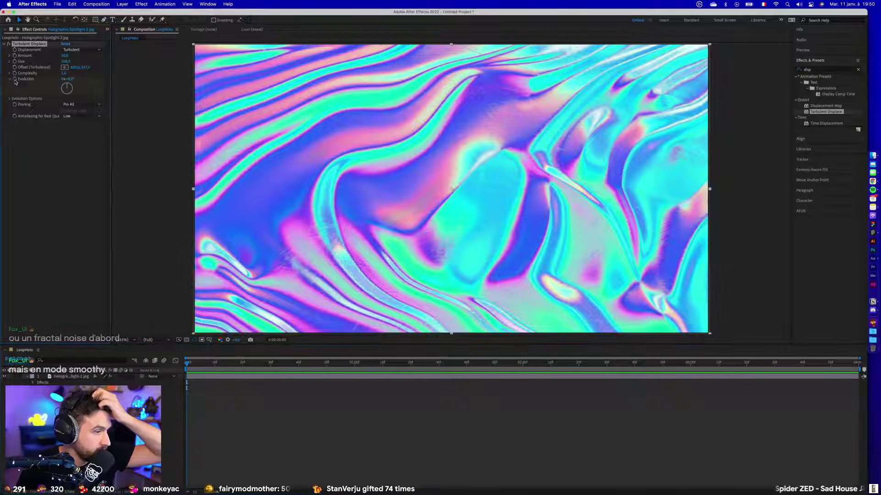
click(195, 359)
key(space)
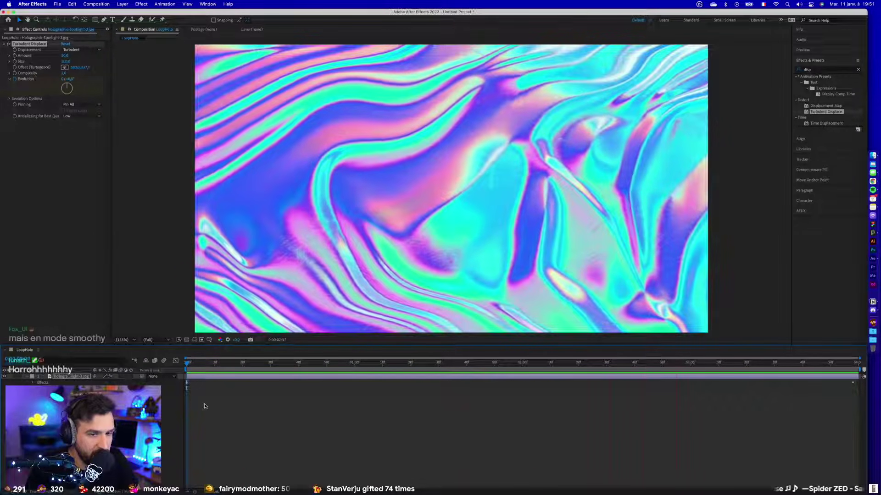
key(space)
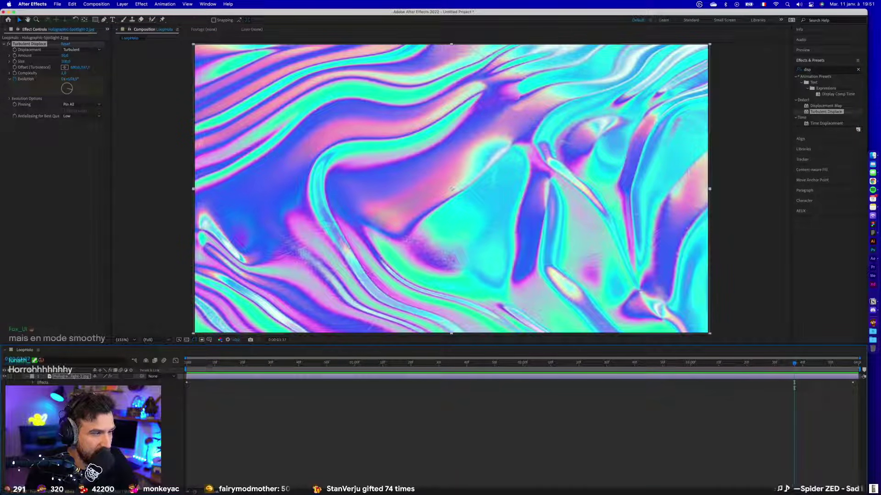
drag(190, 364, 508, 362)
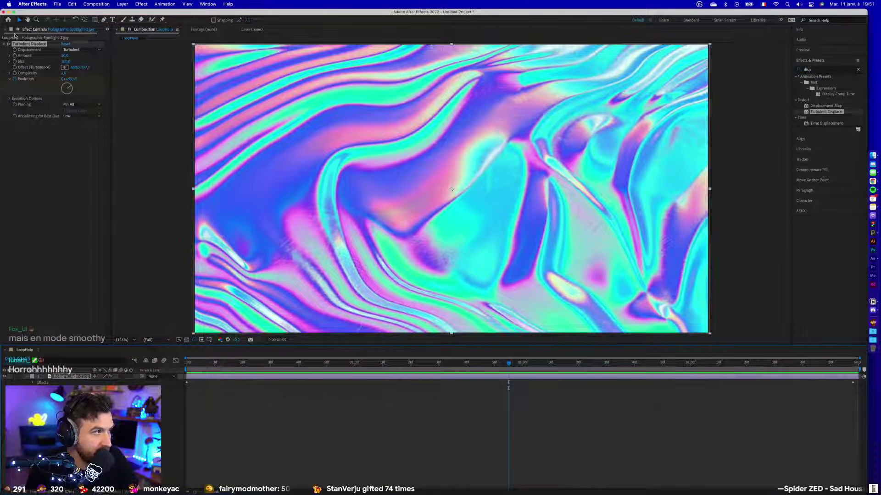
Set the LoopHolo composition's duration to 0:00:08:00.
key(super+0)
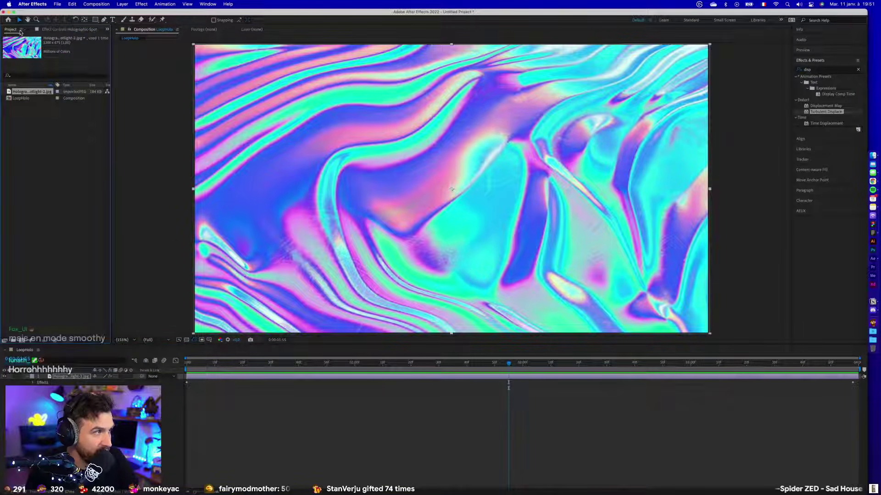
click(20, 98)
right_click(27, 99)
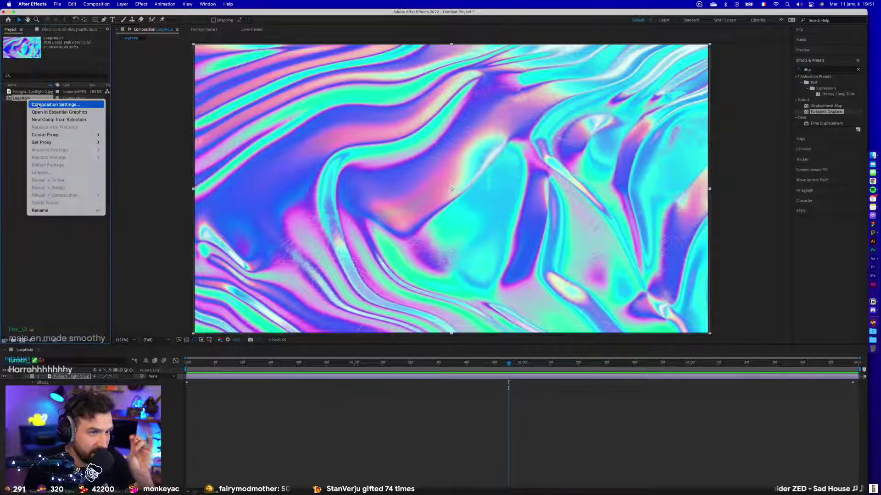
click(37, 104)
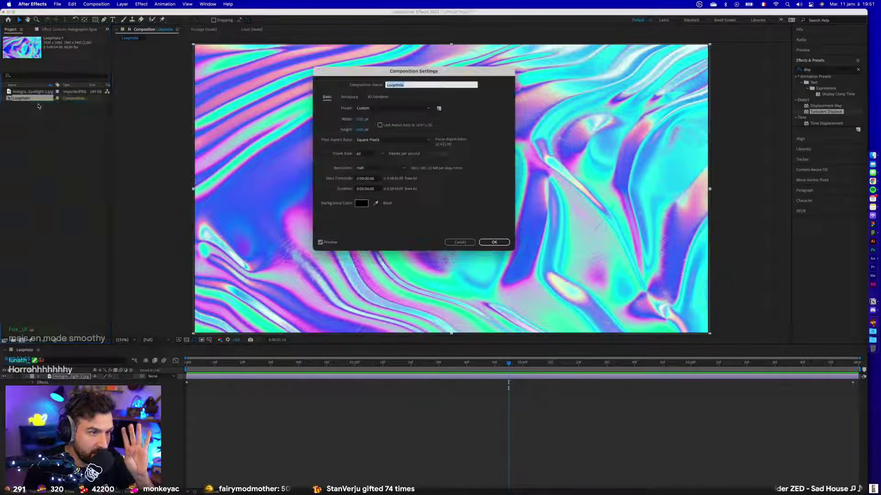
click(370, 188)
text(800)
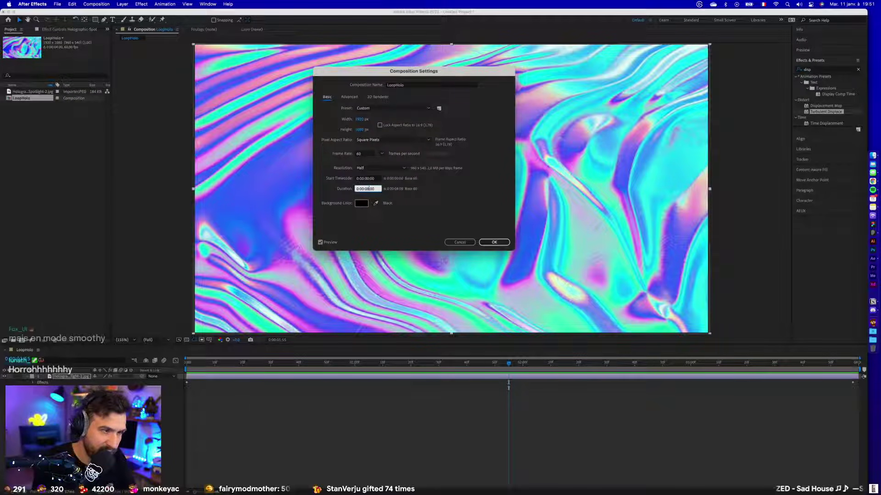
key(Return)
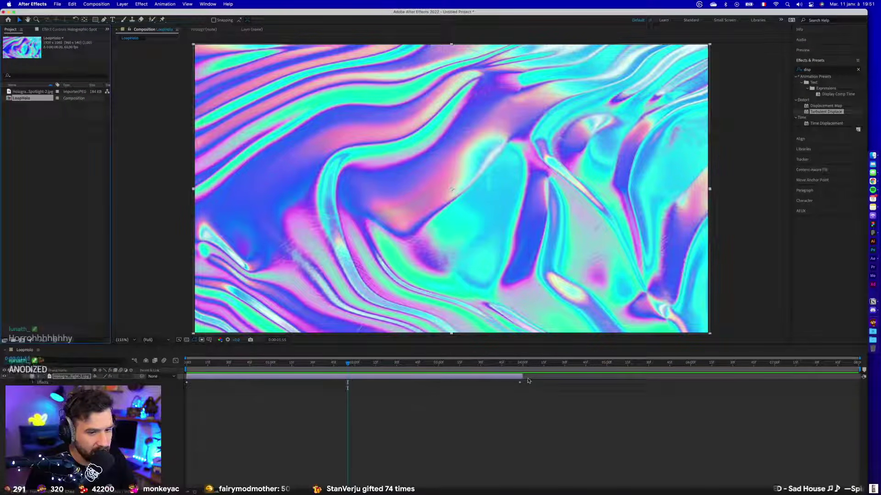
Extend the holographic layer to the end of the composition and move the last Evolution keyframe there.
drag(521, 376, 860, 376)
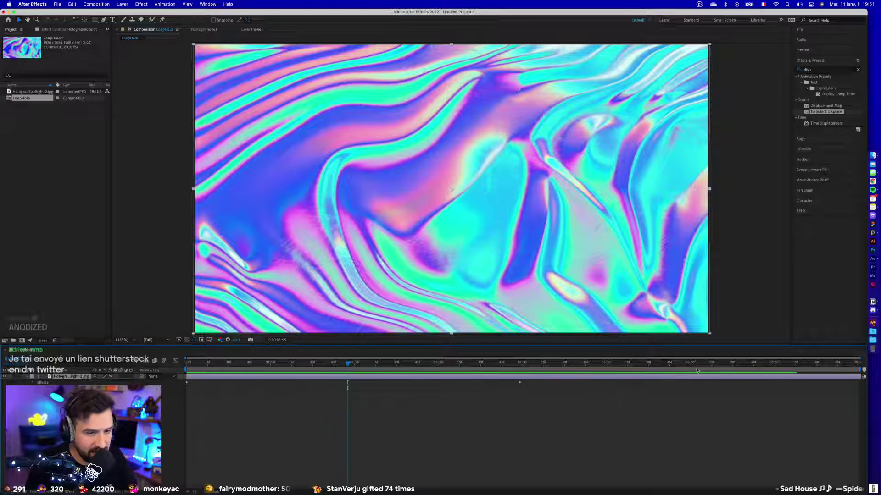
key(space)
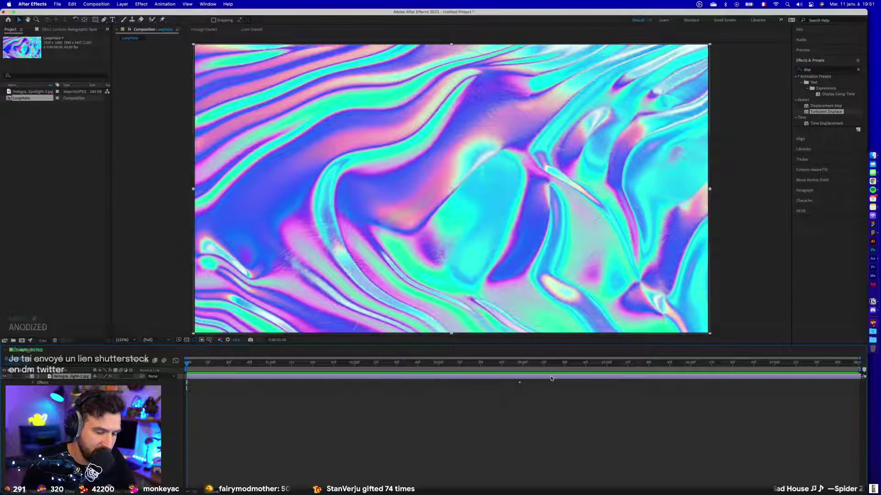
drag(517, 363, 869, 370)
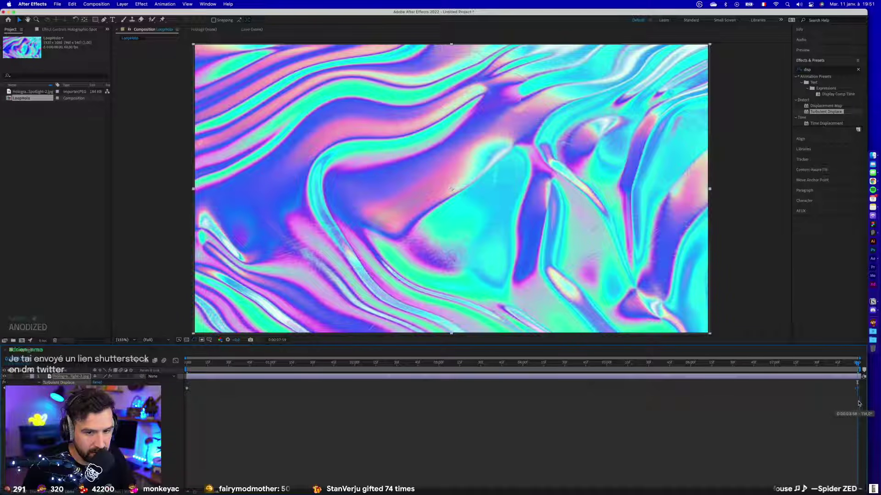
Set the degrees of the Turbulent Displace Evolution to 0 at the final keyframe.
click(44, 30)
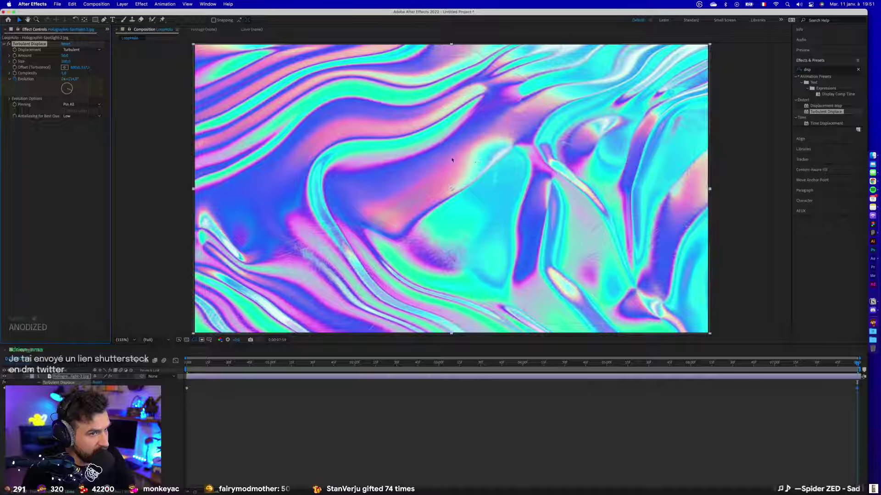
click(72, 79)
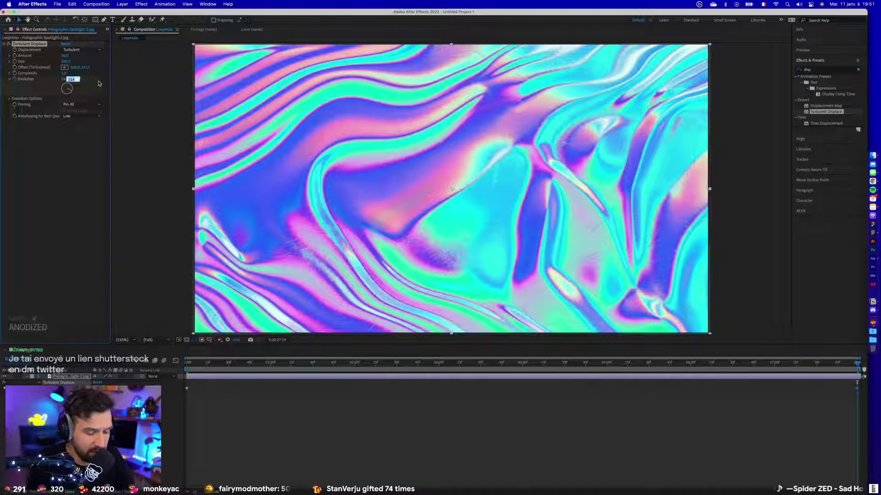
text(0)
key(Return)
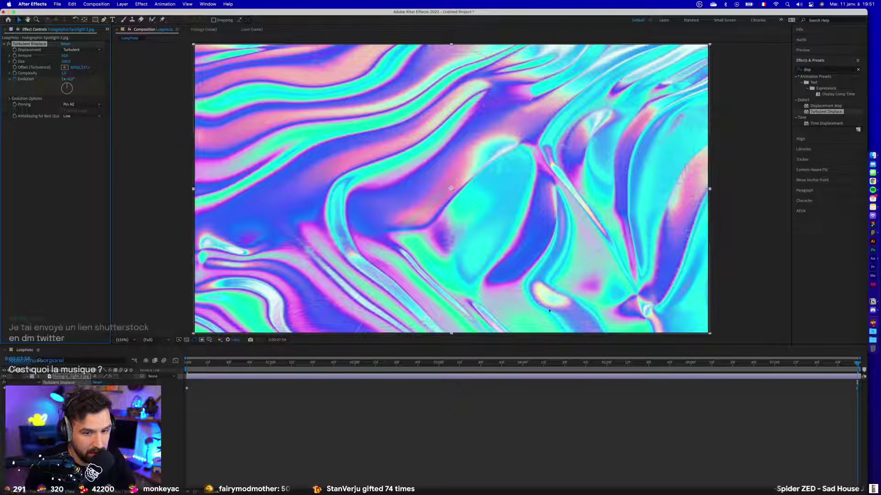
Play back the loop and check the frames around the final Evolution keyframe.
key(space)
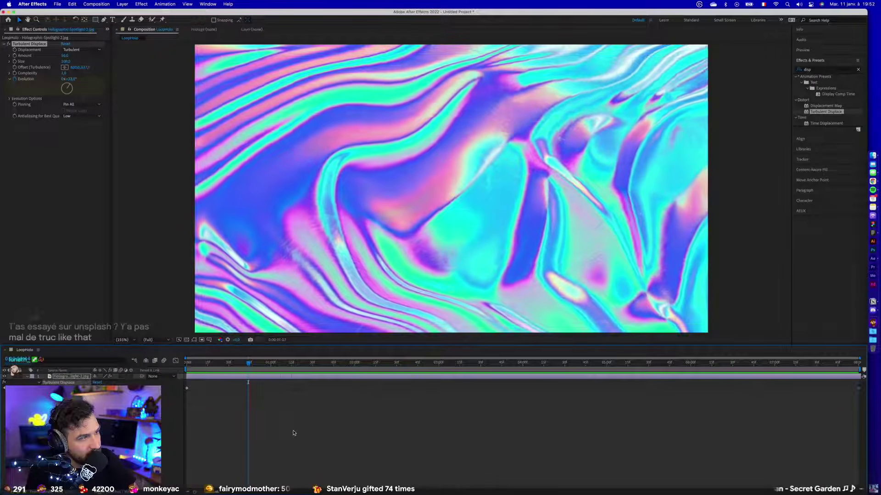
key(space)
drag(812, 361, 875, 366)
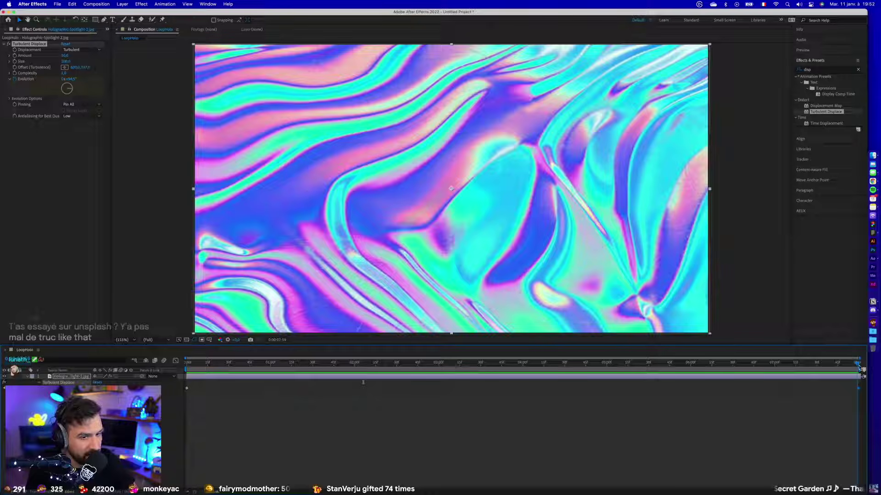
click(863, 390)
drag(858, 389, 849, 393)
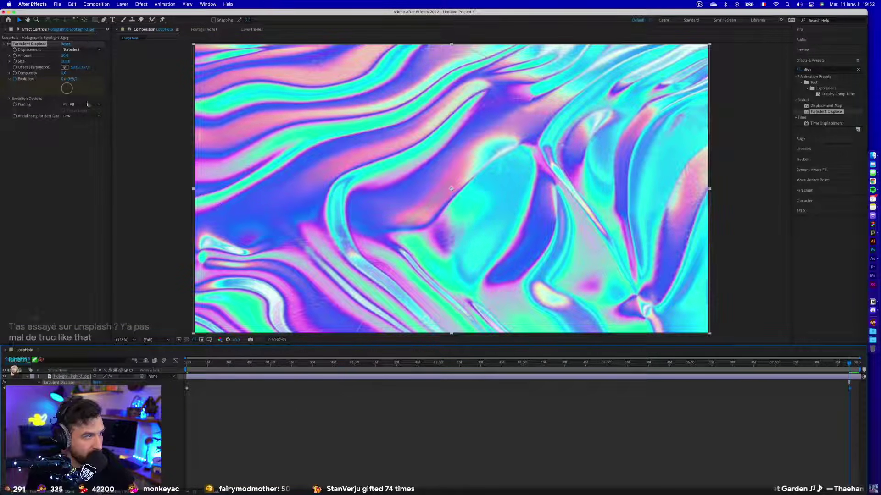
drag(821, 361, 420, 359)
key(space)
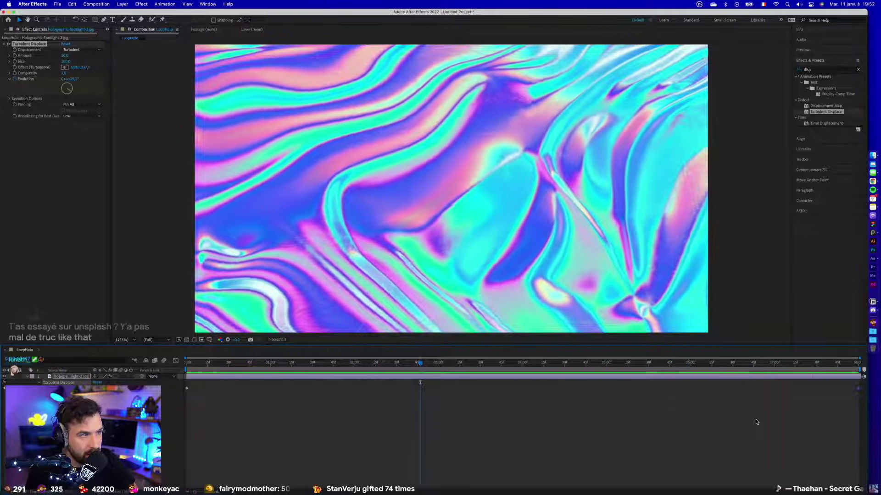
key(space)
Save the project as Holo.aep in the AE folder inside DA 2022, under PROJET PERSO.
key(super+s)
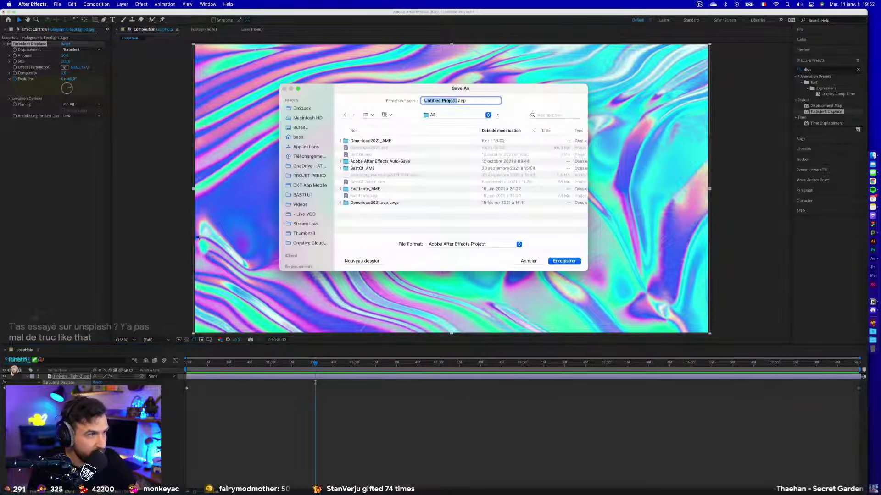
click(440, 116)
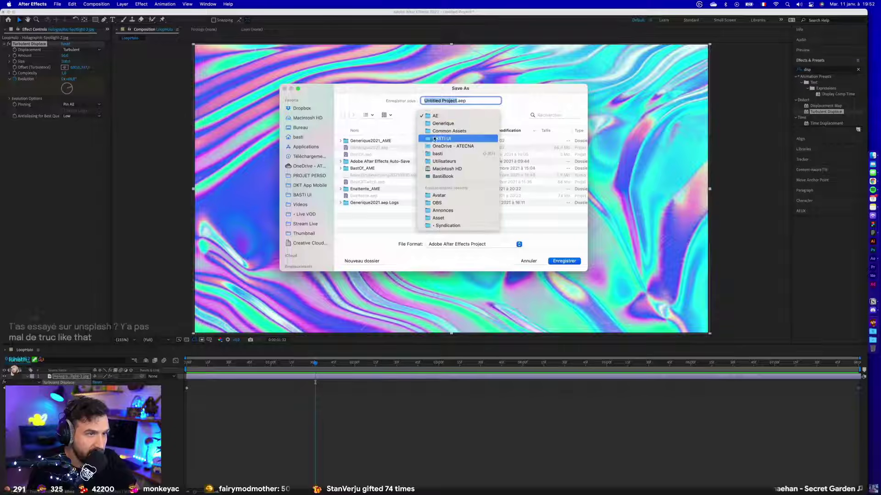
click(440, 140)
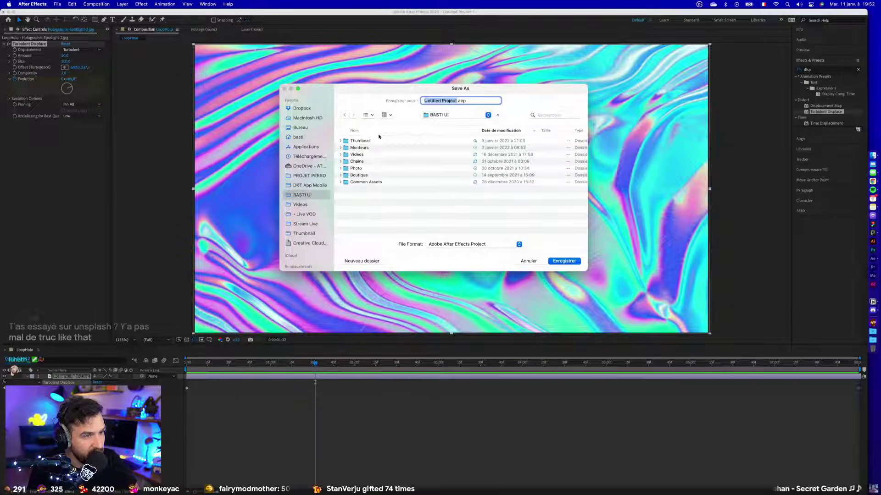
click(440, 115)
click(409, 122)
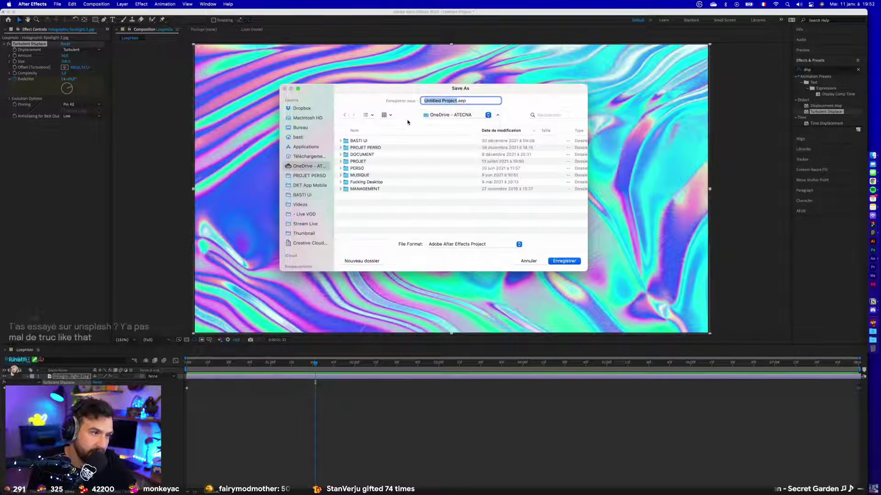
double_click(361, 147)
double_click(363, 142)
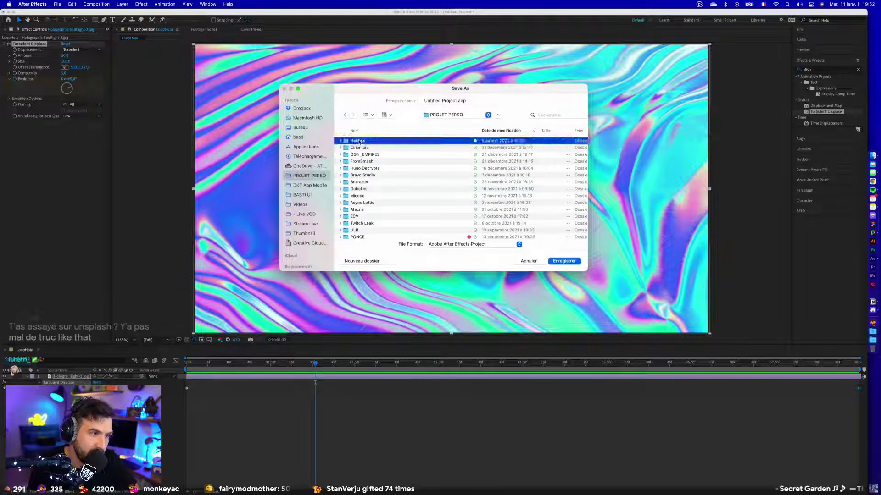
double_click(361, 141)
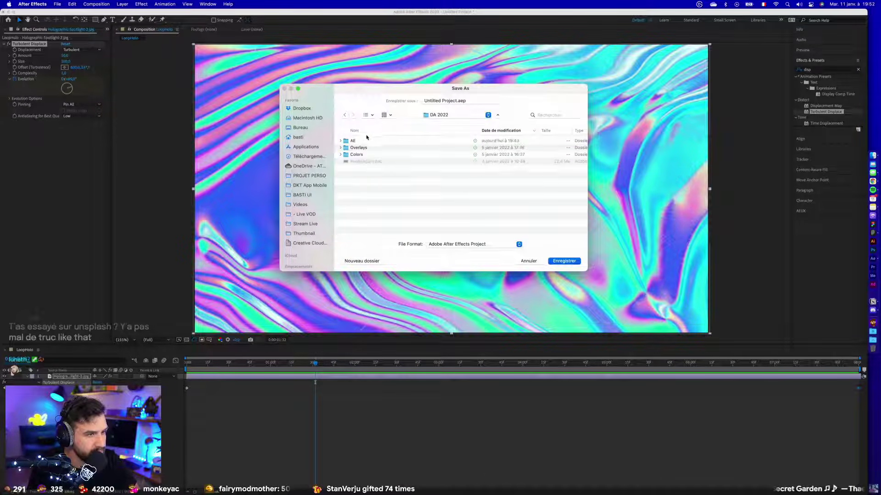
double_click(359, 141)
click(457, 101)
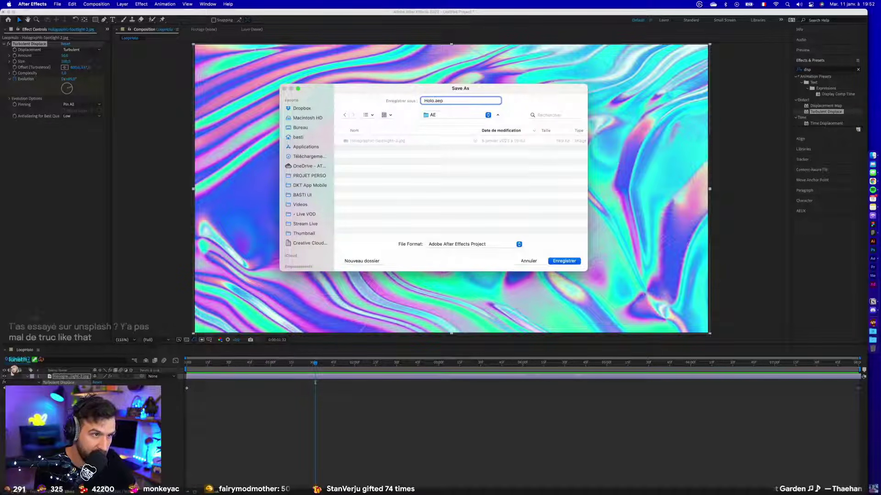
key(Return)
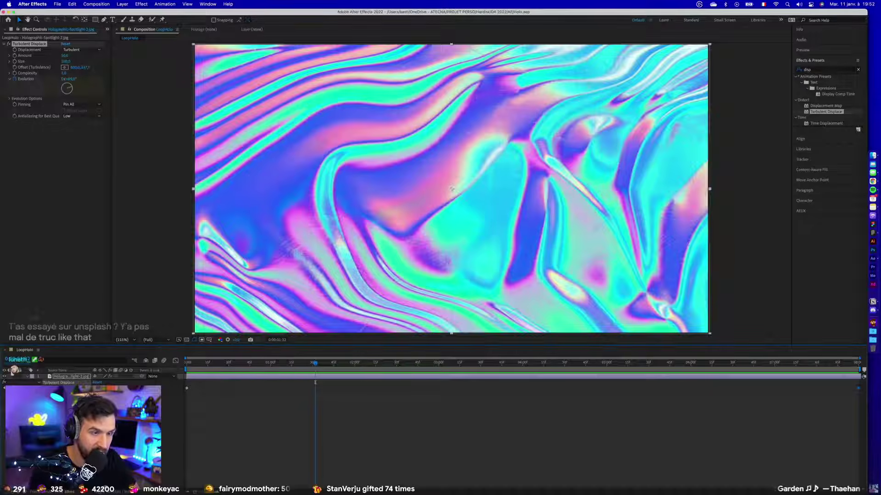
Close the saved project and switch to the Hardisk • New DA 2 file in Figma, showing its Cover frame.
click(3, 12)
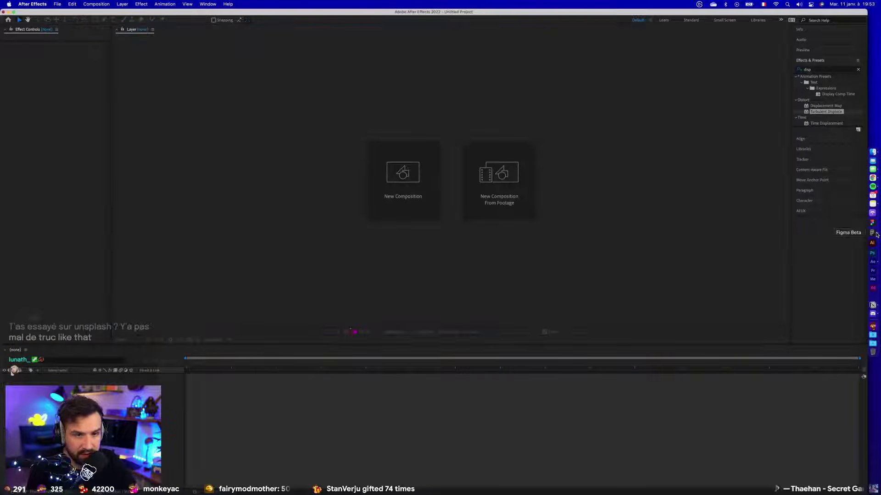
click(872, 232)
click(292, 129)
scroll(243, 271, down, 5)
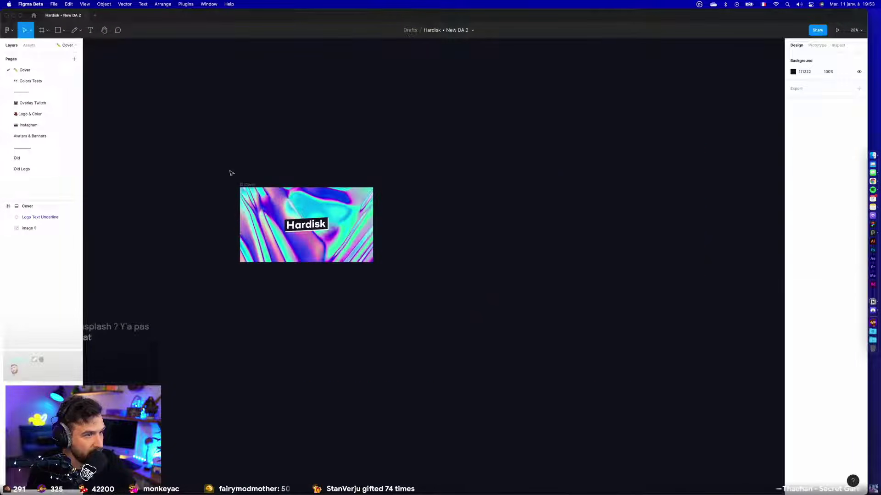
Remove the holographic background image from the Cover frame, keeping the Hardisk logo.
click(259, 202)
drag(260, 202, 528, 218)
scroll(546, 229, up, 3)
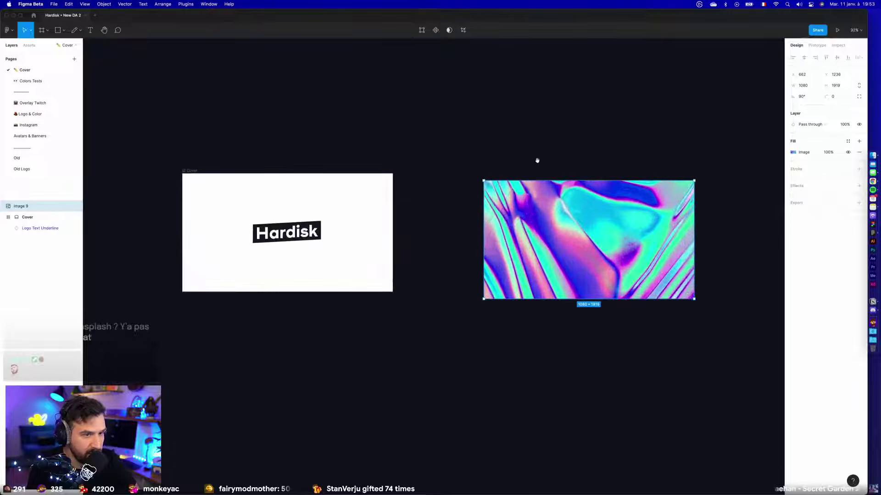
key(super+z)
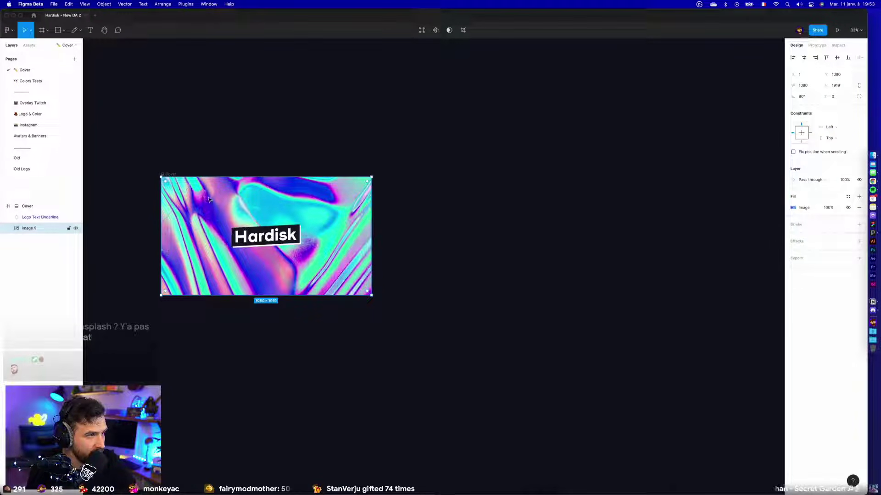
key(Delete)
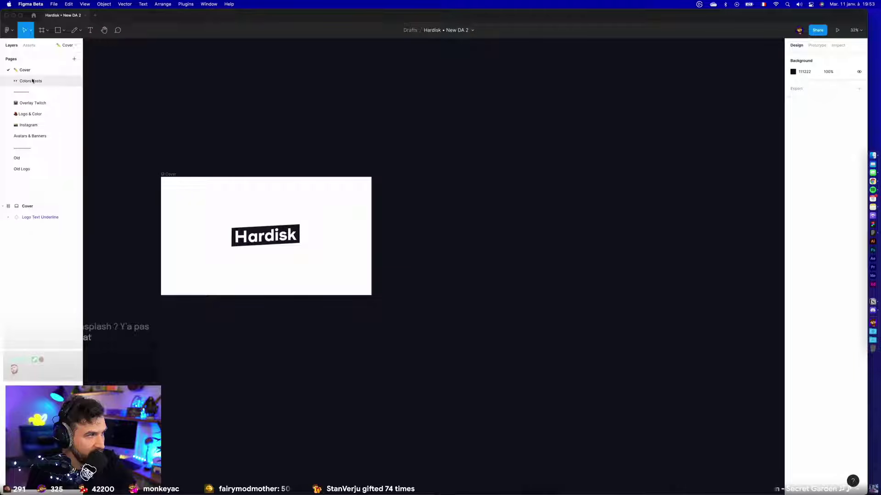
Open the Logo & Color page and move it above Overlay Twitch in the page list.
click(39, 113)
drag(38, 101, 38, 102)
Delete the Gradient component with both of its variants, along with the Gradient title above it.
scroll(321, 229, left, 5)
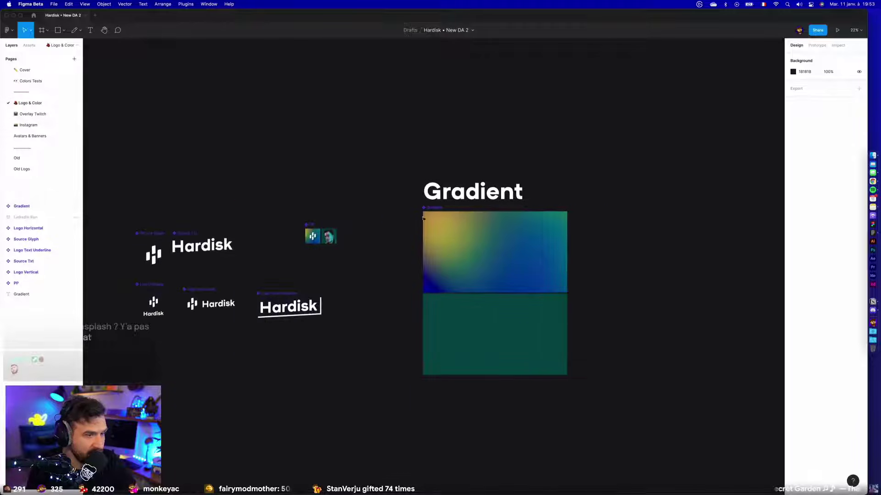
scroll(459, 275, up, 2)
click(497, 353)
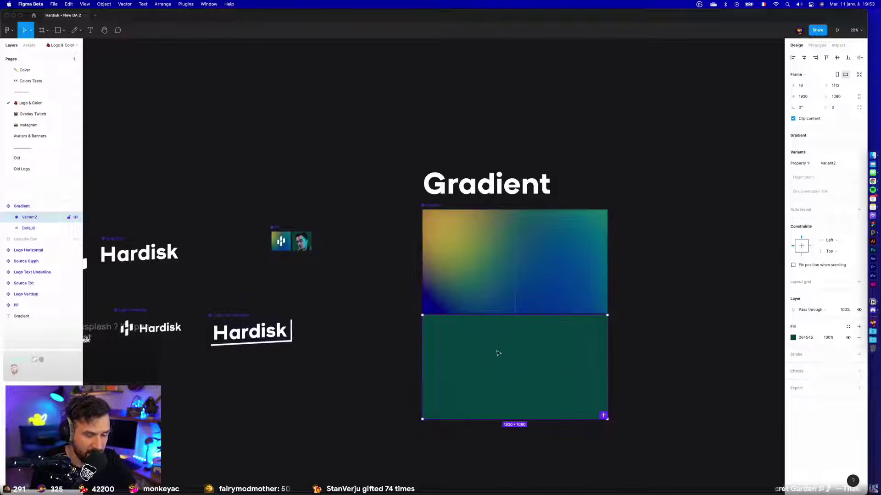
key(Delete)
click(472, 296)
drag(405, 158, 619, 448)
key(Delete)
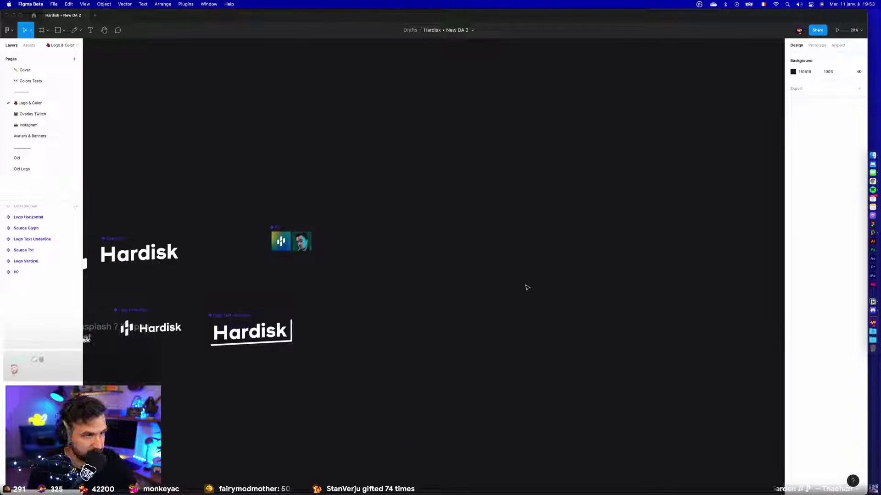
Paste the holographic image in the emptied area beside the PP component and set its height to 1920.
key(cmd+v)
drag(419, 214, 491, 222)
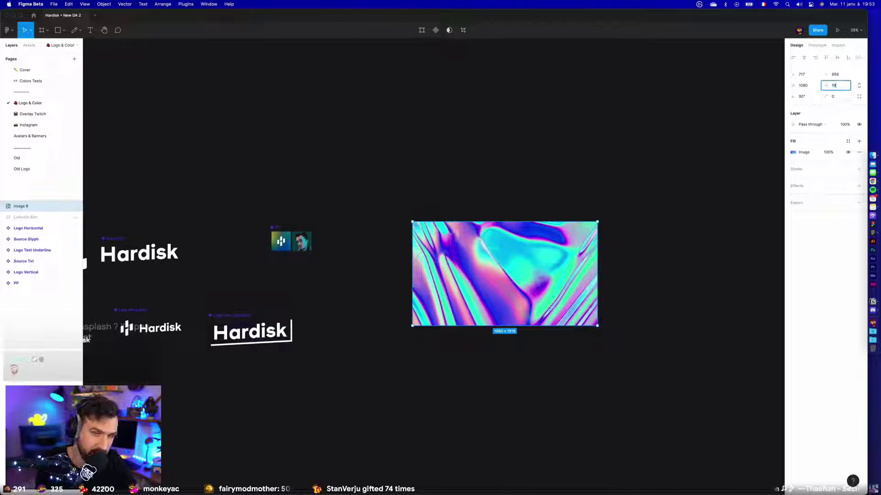
key(Return)
key(shift+2)
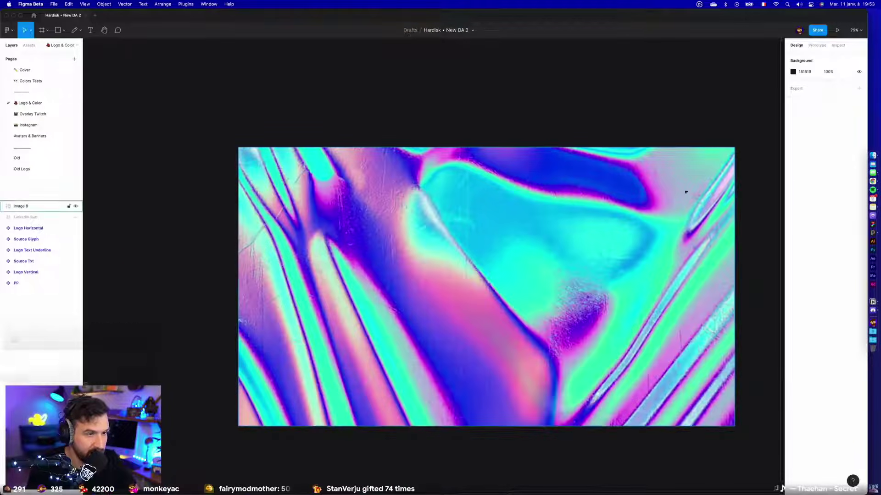
Set the holographic image fill to Fit and rotate it until the landscape texture covers the whole rectangle.
scroll(579, 243, down, 2)
click(793, 153)
click(712, 169)
click(728, 178)
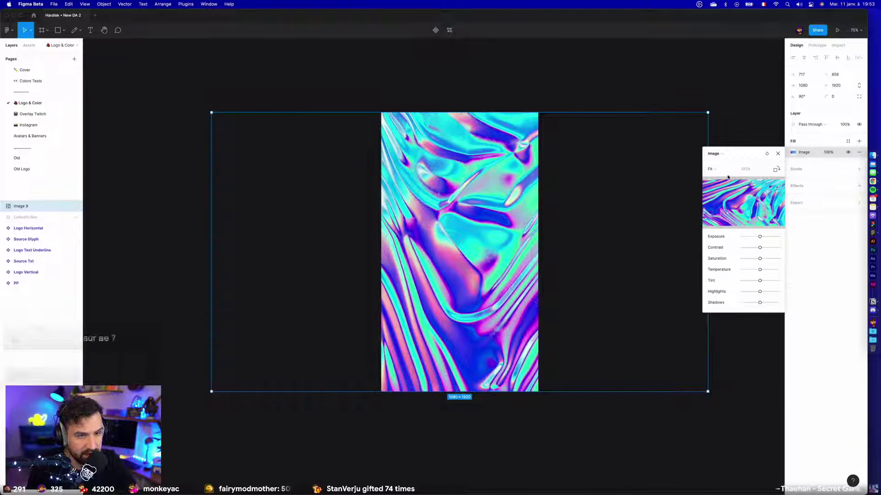
click(776, 170)
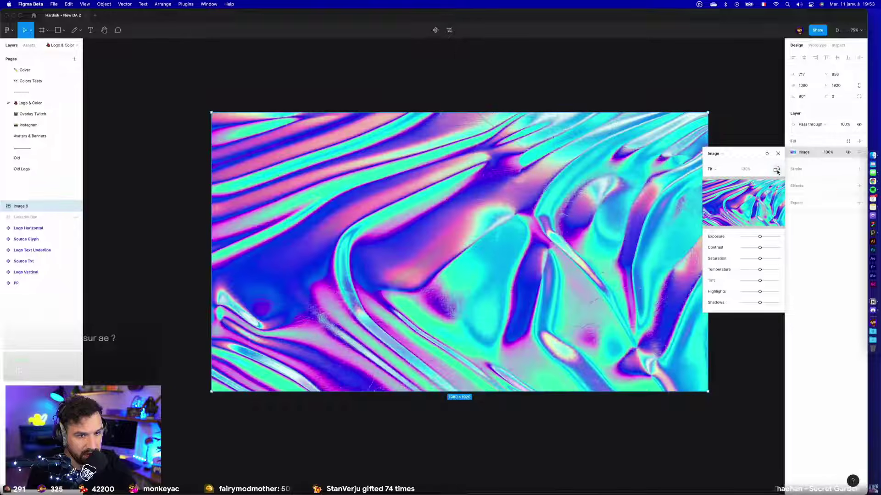
click(776, 170)
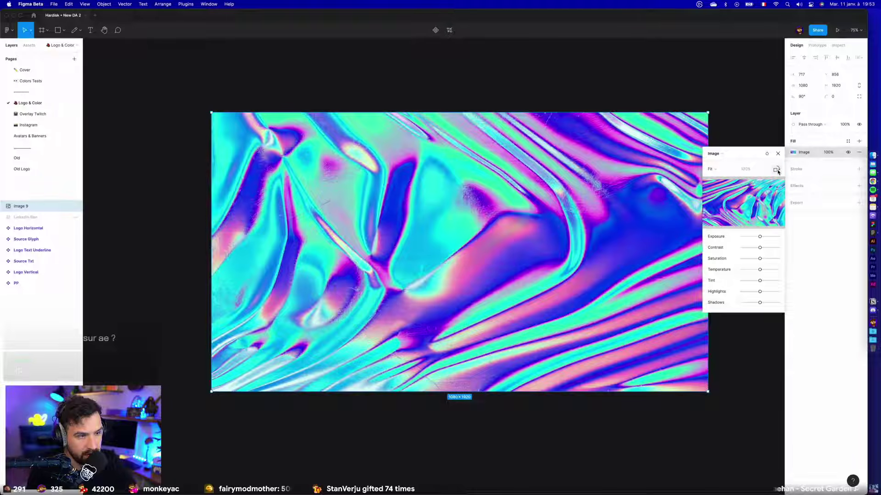
click(776, 170)
click(776, 170)
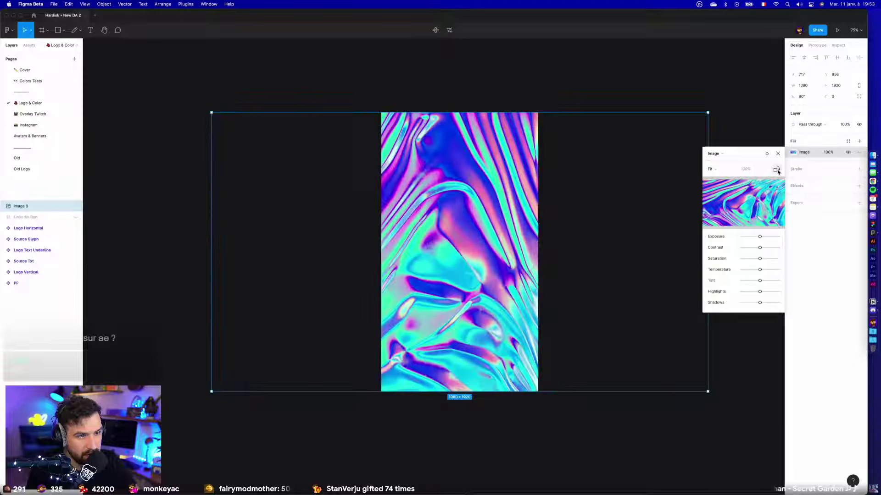
click(776, 170)
click(776, 170)
click(776, 171)
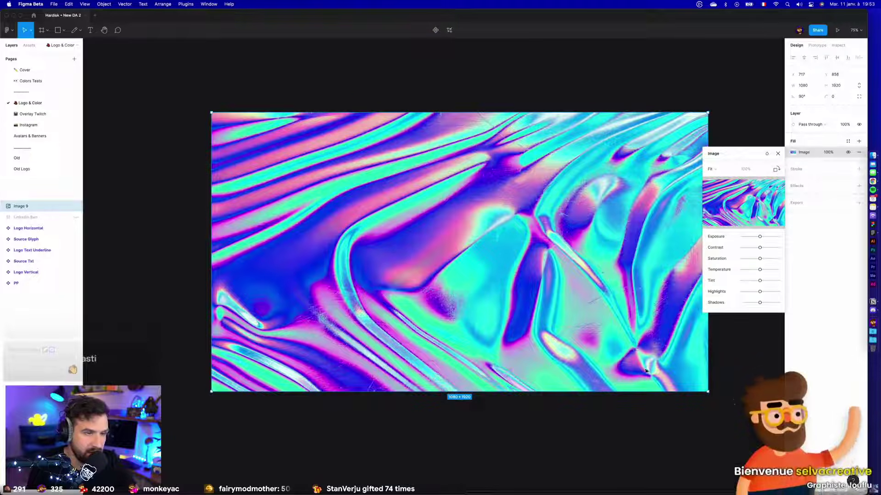
scroll(605, 424, down, 3)
scroll(628, 431, right, 3)
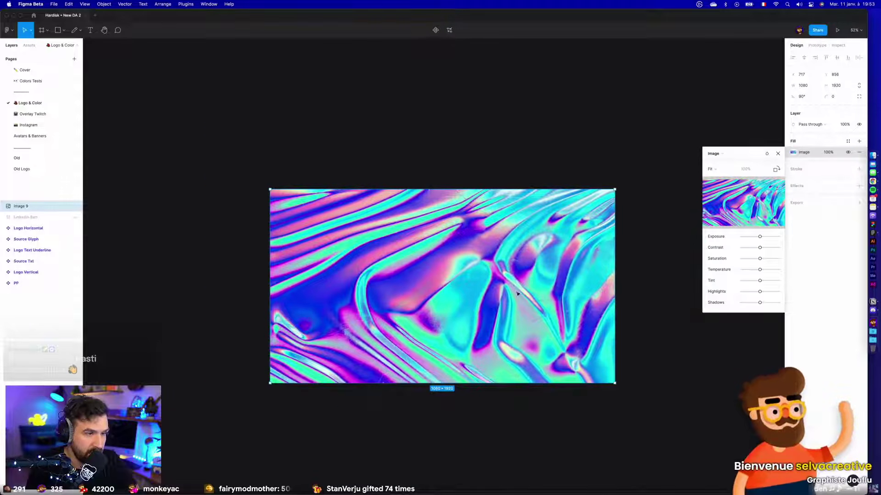
Rename the holographic image layer to BgHolo and turn it into a component.
click(36, 209)
double_click(34, 207)
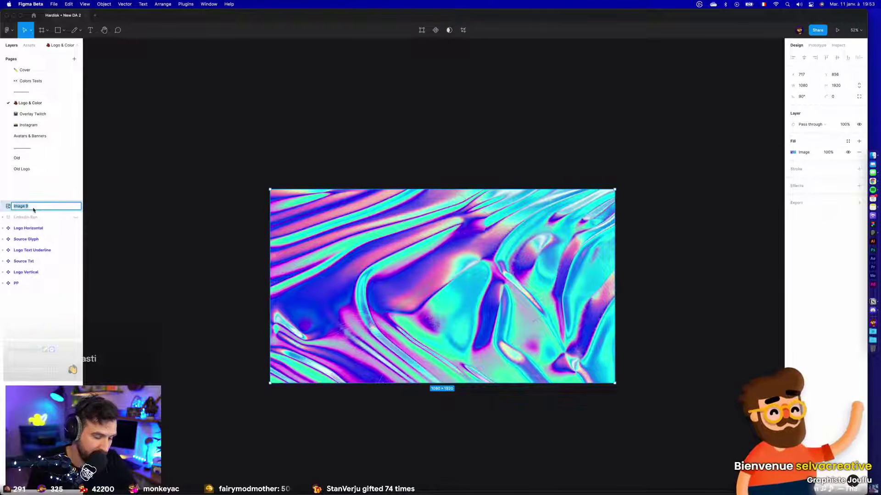
text(I)
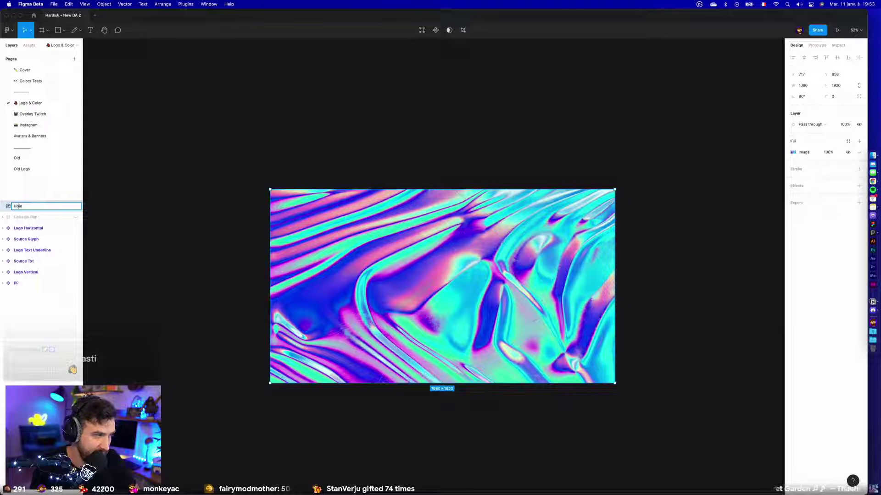
key(Return)
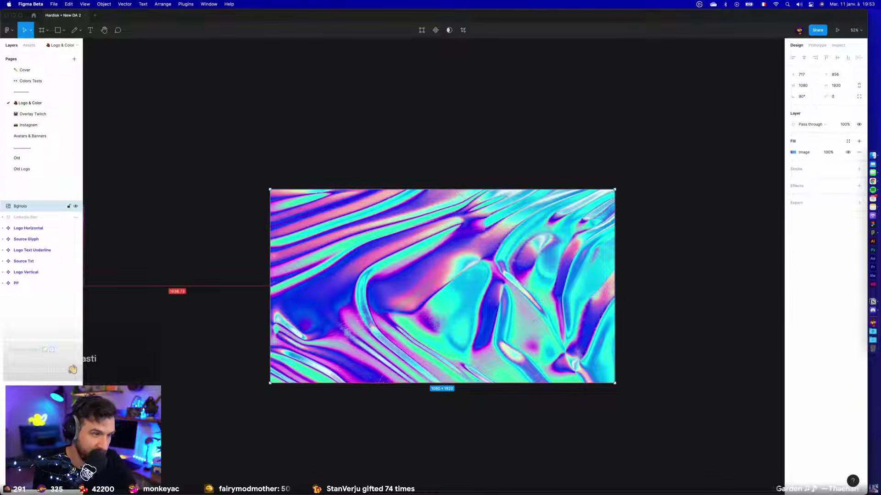
key(ctrl+alt+k)
click(353, 120)
Place a smaller test instance of the BgHolo component below the original.
scroll(413, 119, down, 2)
scroll(413, 119, left, 4)
scroll(488, 115, down, 4)
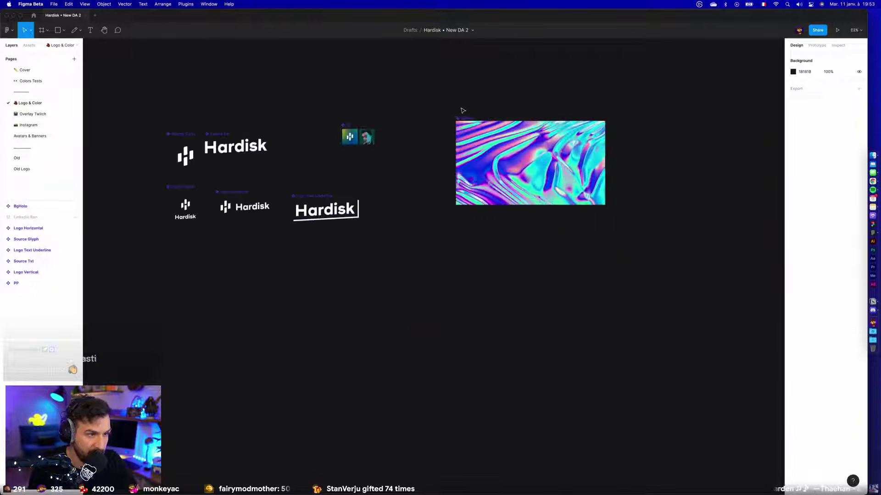
drag(603, 192, 567, 276)
Switch the image inside the main BgHolo component to the Fill scaling mode.
double_click(591, 181)
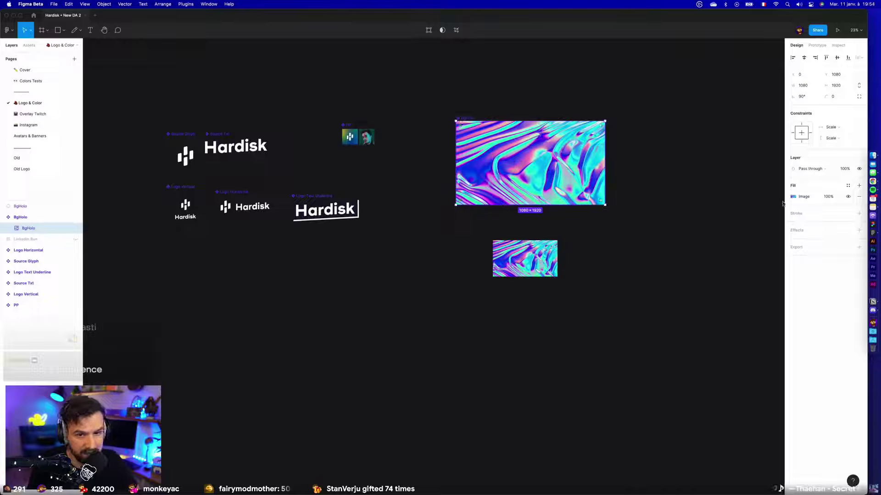
click(792, 196)
click(710, 213)
click(713, 197)
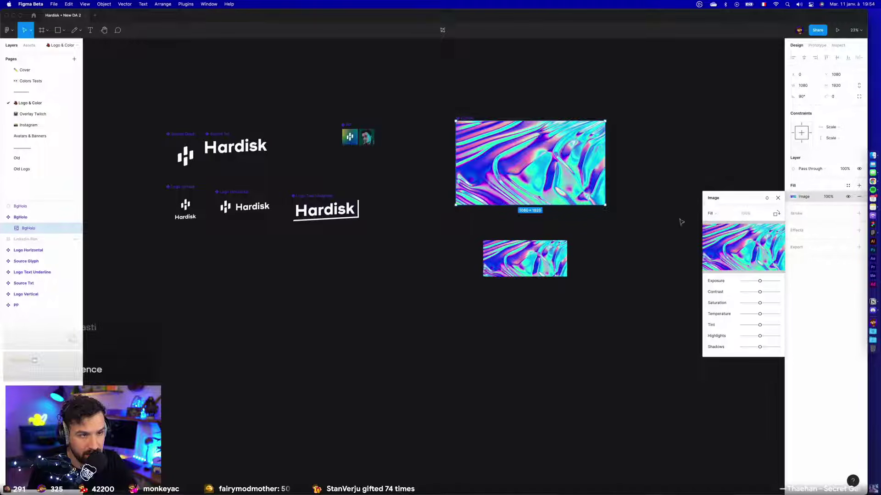
key(Escape)
Resize the BgHolo test instance to about 1086 × 751 to check how its image scales.
click(564, 271)
drag(567, 277, 564, 303)
scroll(564, 303, up, 2)
scroll(456, 356, down, 5)
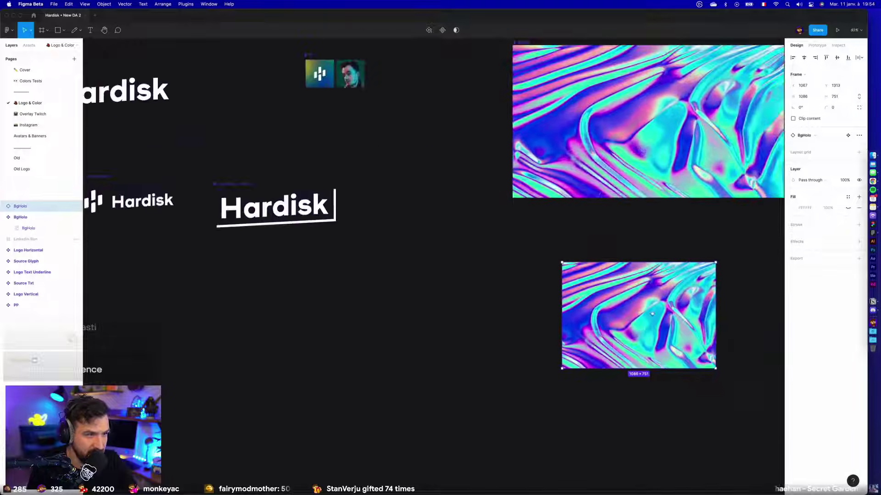
Move the PP component away from the logos, closer to the BgHolo component.
drag(455, 356, 573, 352)
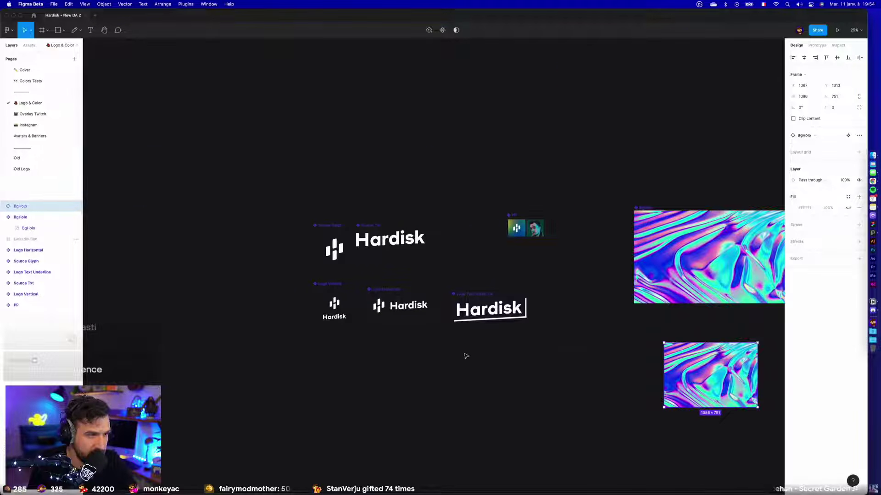
scroll(466, 355, up, 5)
scroll(354, 344, left, 5)
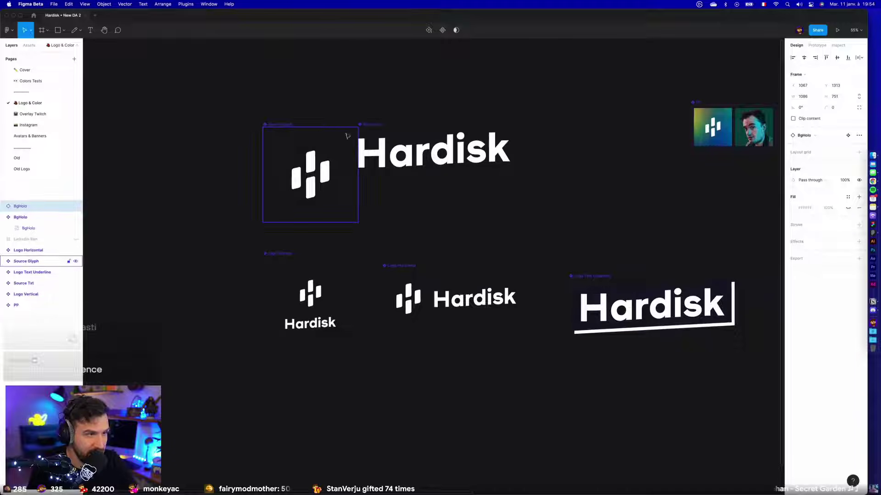
click(603, 276)
click(604, 228)
scroll(474, 201, down, 3)
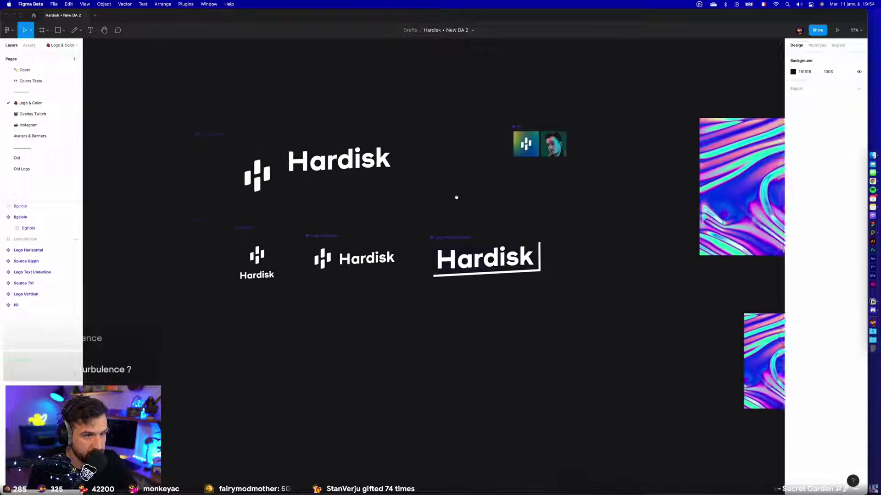
drag(488, 123, 564, 125)
scroll(564, 124, up, 3)
scroll(573, 137, right, 3)
scroll(549, 248, down, 3)
scroll(548, 248, right, 2)
Delete the BgHolo test instance, keeping the main BgHolo component.
drag(613, 386, 327, 157)
scroll(365, 138, up, 3)
scroll(601, 230, up, 3)
drag(617, 213, 478, 311)
drag(427, 330, 490, 273)
scroll(488, 272, up, 3)
drag(453, 303, 499, 244)
super+click(465, 126)
scroll(465, 191, up, 3)
scroll(464, 192, up, 2)
click(461, 320)
key(Delete)
Unhide the Gradient instance in the PP component's Photo variant and swap it for BgHolo.
click(426, 206)
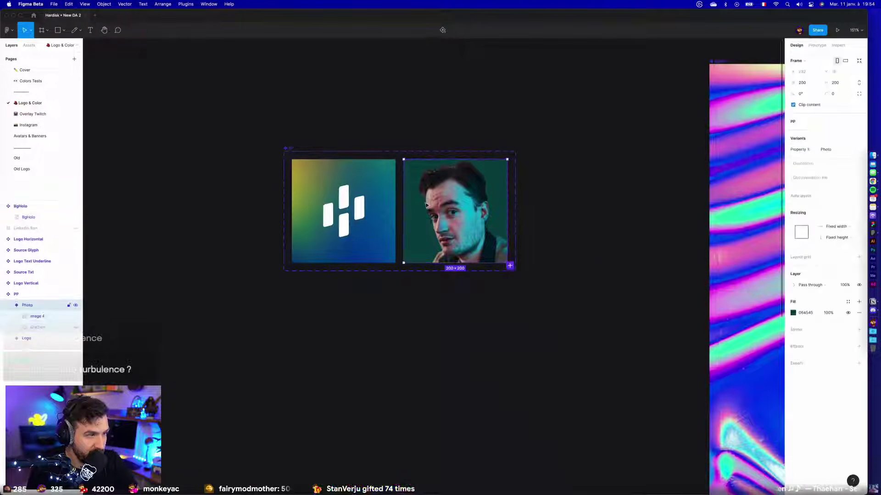
click(40, 327)
click(76, 328)
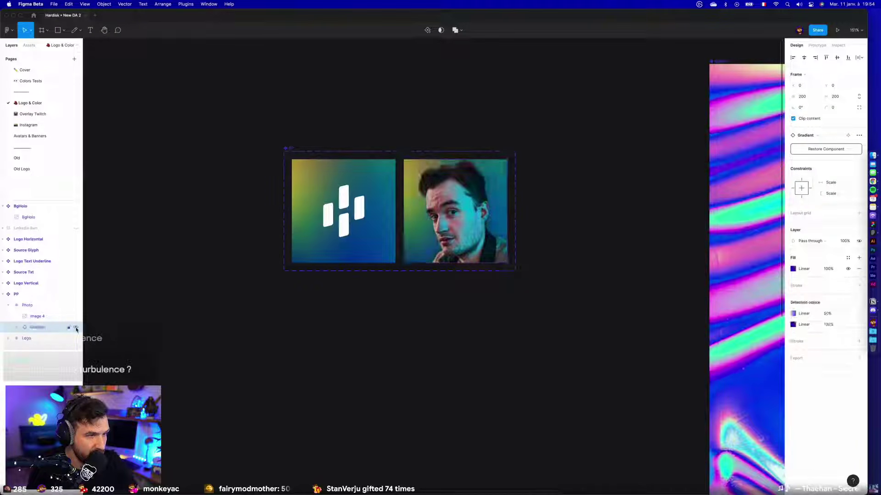
click(806, 136)
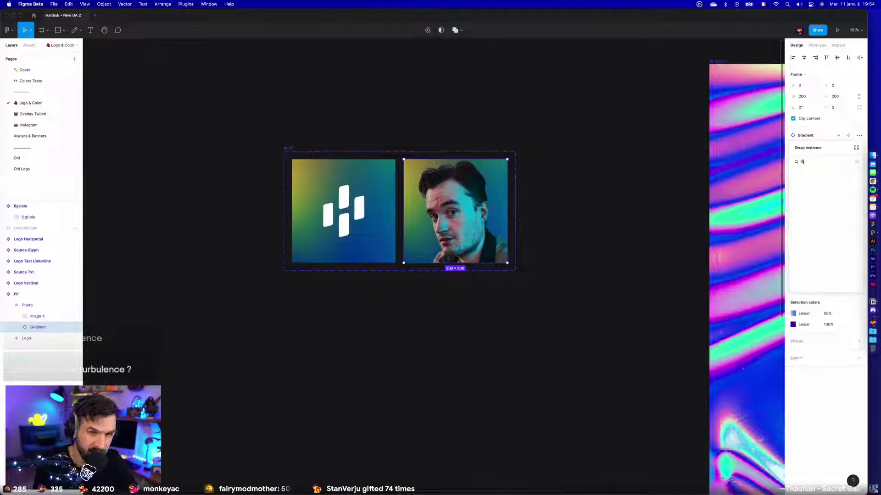
text(Bg)
click(825, 176)
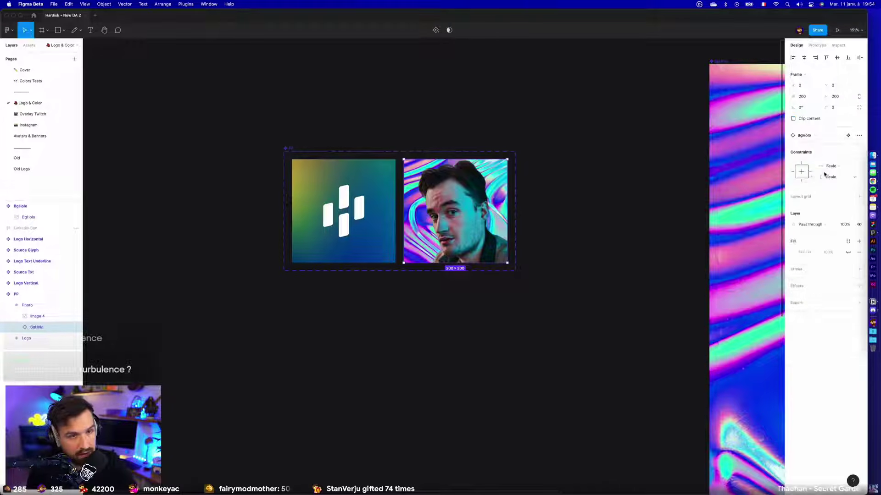
Enlarge the BgHolo instance in the Photo variant to about 656 × 656, scaling it around its centre.
scroll(517, 131, up, 3)
click(35, 316)
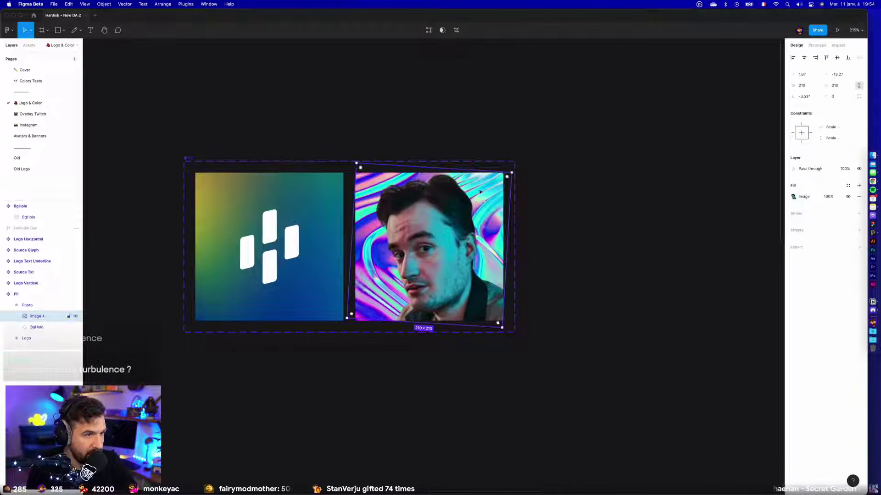
click(10, 305)
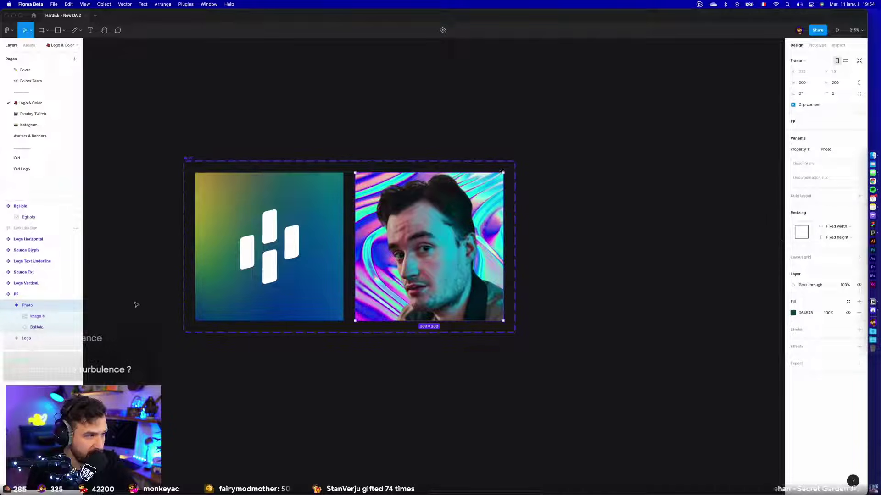
click(504, 182)
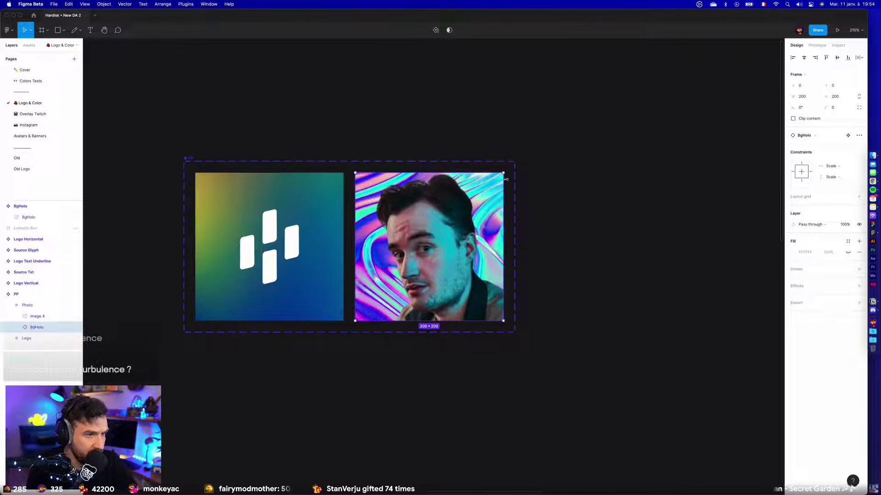
drag(512, 167, 660, 79)
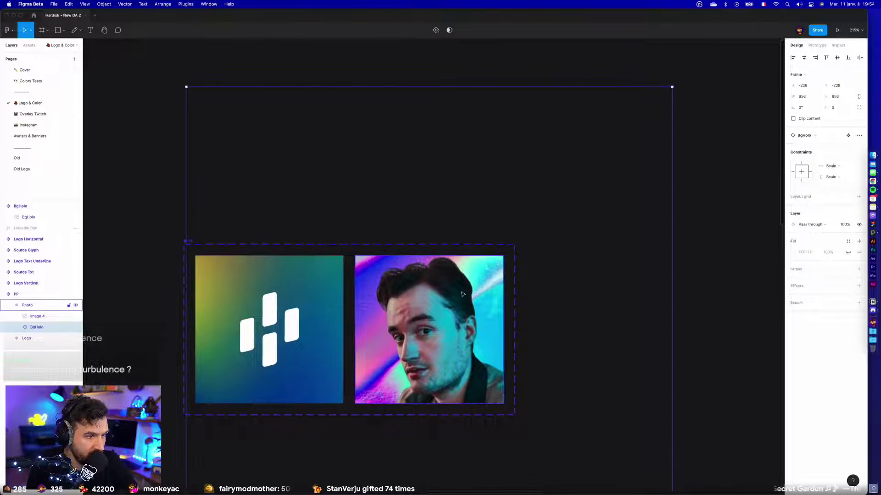
Enlarge the Image 4 portrait to about 244 × 244, tilt it slightly further and reposition it within the Photo variant.
click(41, 305)
click(53, 314)
drag(356, 245, 336, 223)
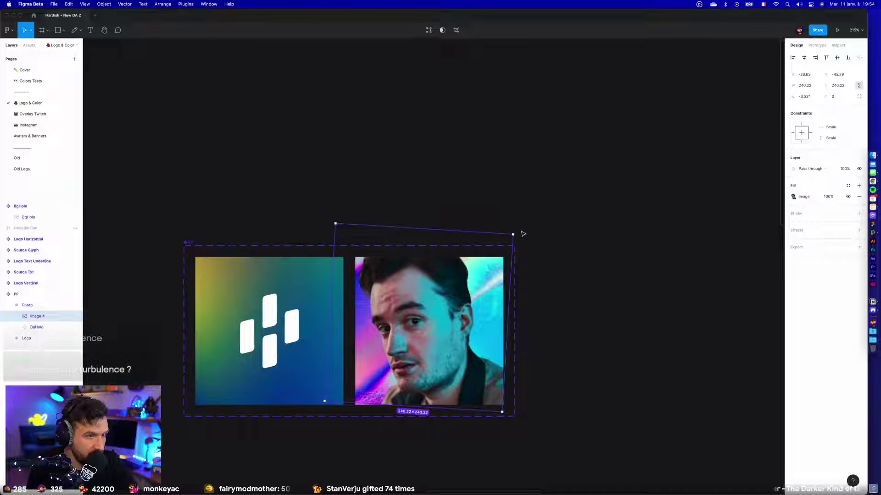
drag(516, 233, 511, 239)
drag(464, 320, 473, 318)
scroll(512, 253, down, 2)
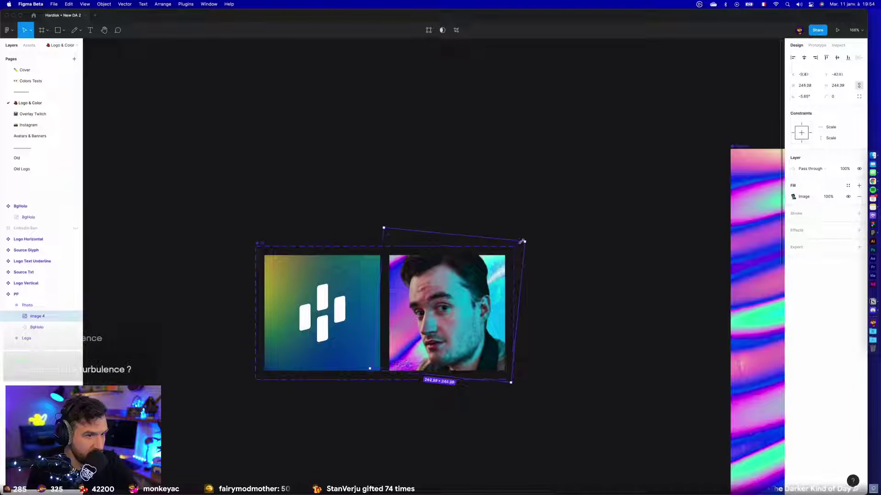
scroll(547, 334, down, 1)
key(ctrl+z)
key(ctrl+z)
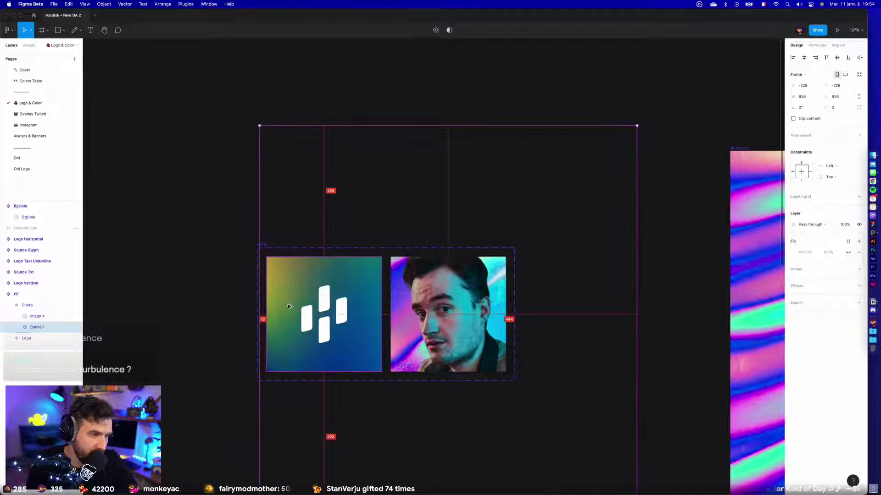
Draw a vertical rectangle about 97 × 256 over the right side of the portrait.
key(r)
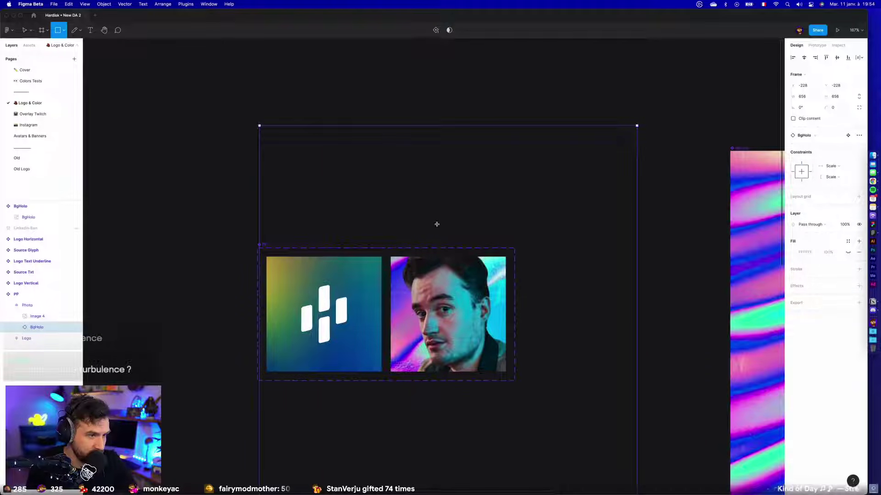
drag(461, 227, 517, 373)
drag(506, 283, 501, 286)
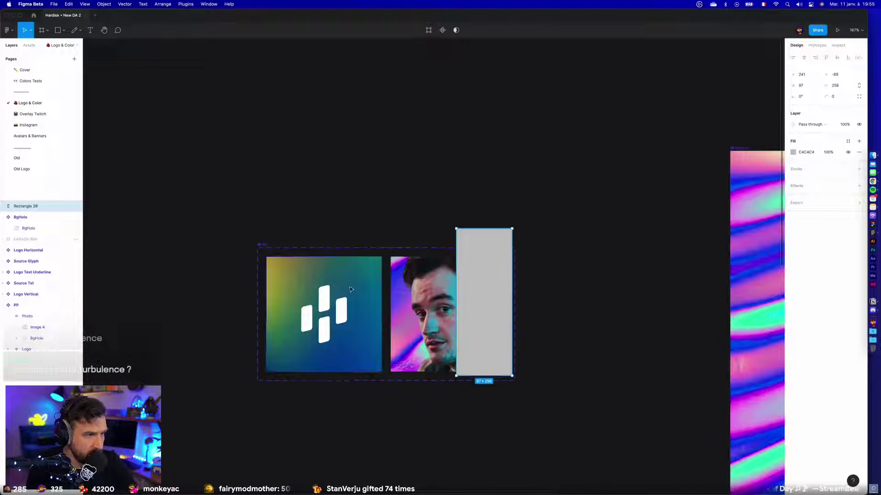
Transfer the grey rectangle into the Photo variant and order it between Image 4 and BgHolo.
key(Delete)
click(394, 277)
key(ctrl+v)
drag(41, 316, 41, 331)
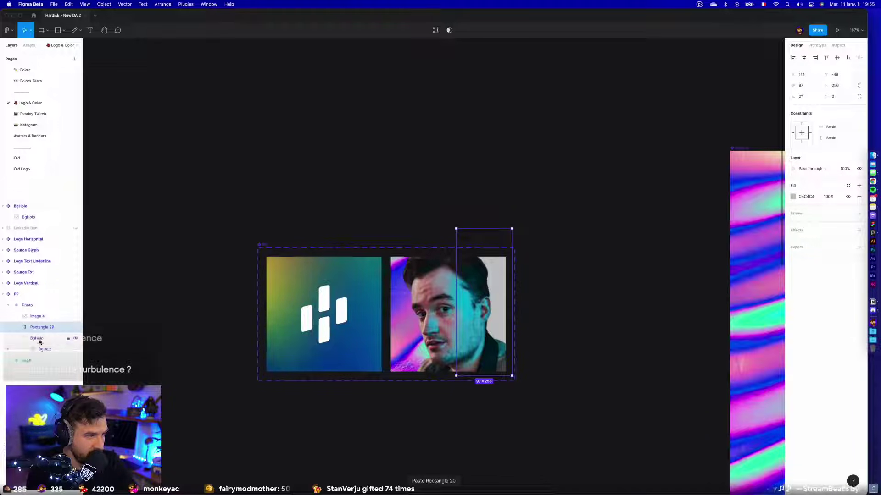
Rename the grey rectangle in the Photo variant to MASK and order it beneath BgHolo.
key(ctrl+z)
click(17, 340)
click(17, 339)
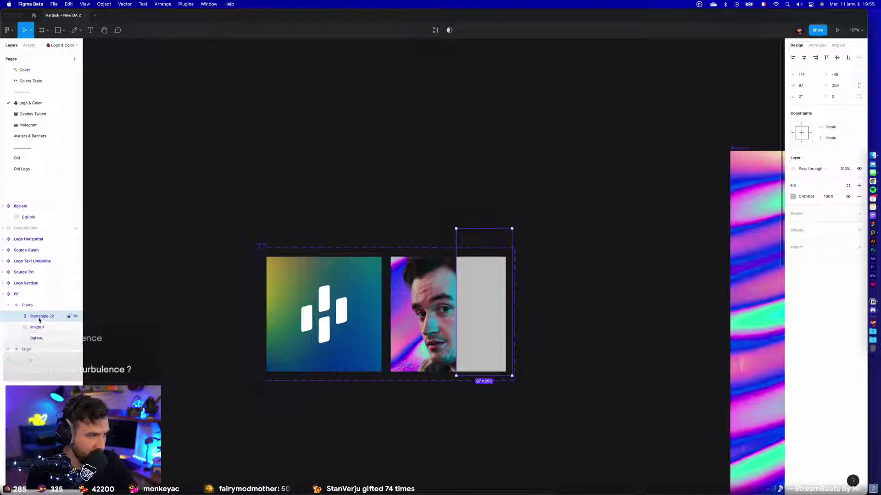
key(Return)
double_click(39, 320)
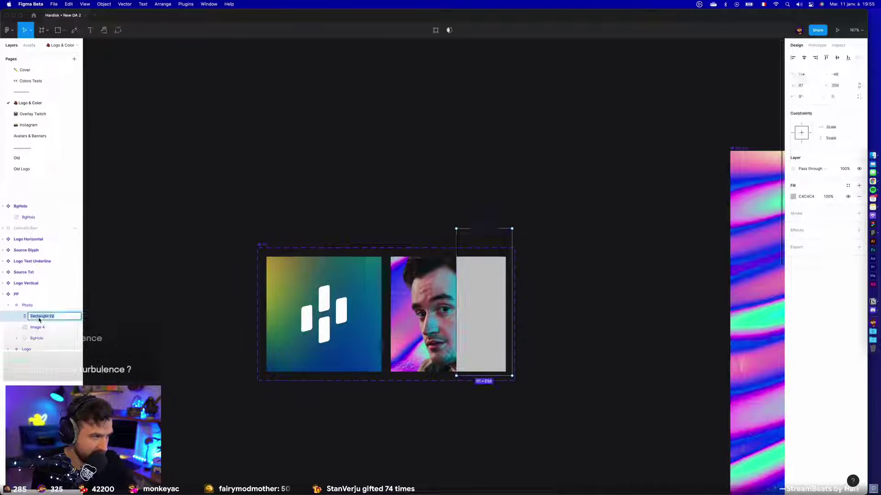
key(Return)
drag(35, 316, 45, 340)
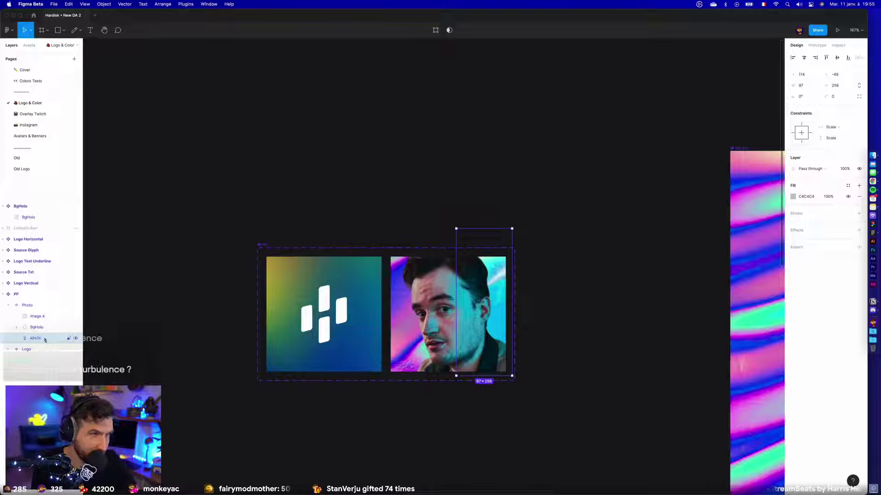
Use MASK as a mask and group it with BgHolo, leaving Image 4 outside the group.
click(453, 34)
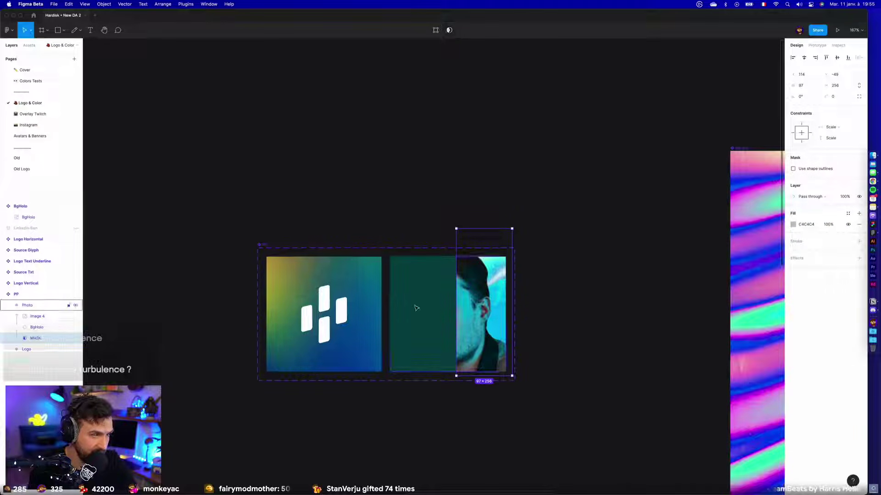
click(37, 338)
shift+click(36, 327)
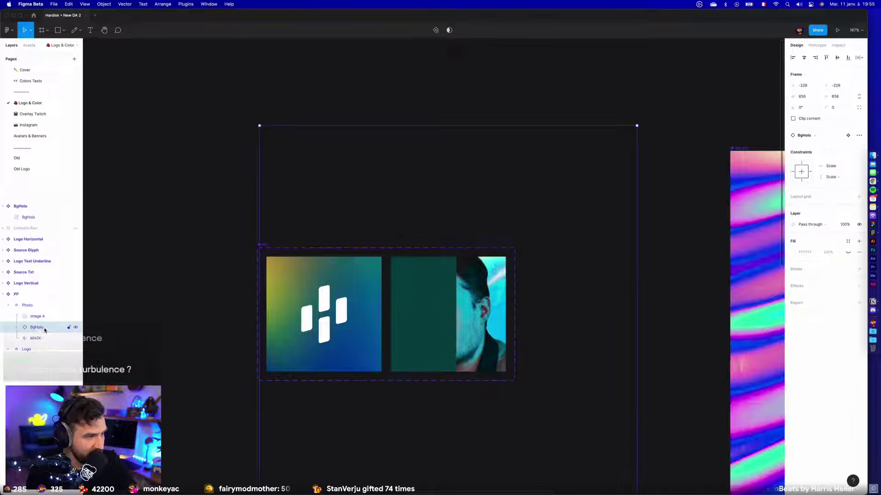
key(super+g)
click(527, 269)
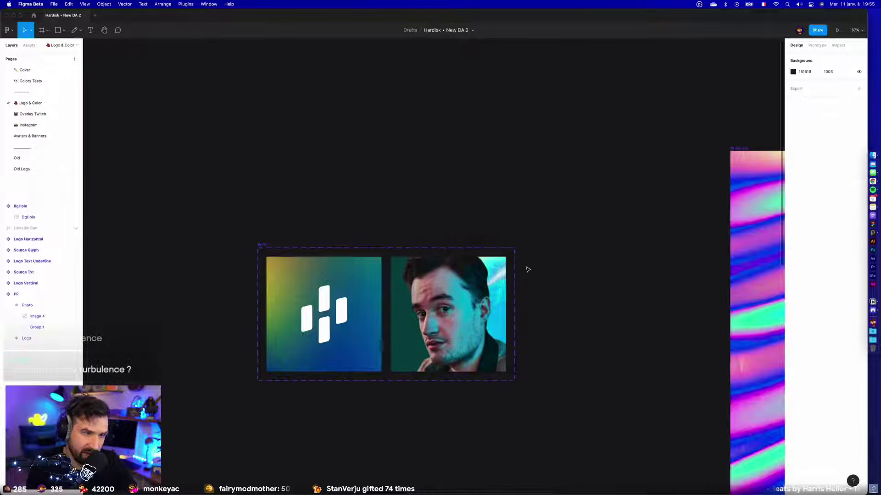
click(408, 294)
click(615, 243)
scroll(615, 242, down, 5)
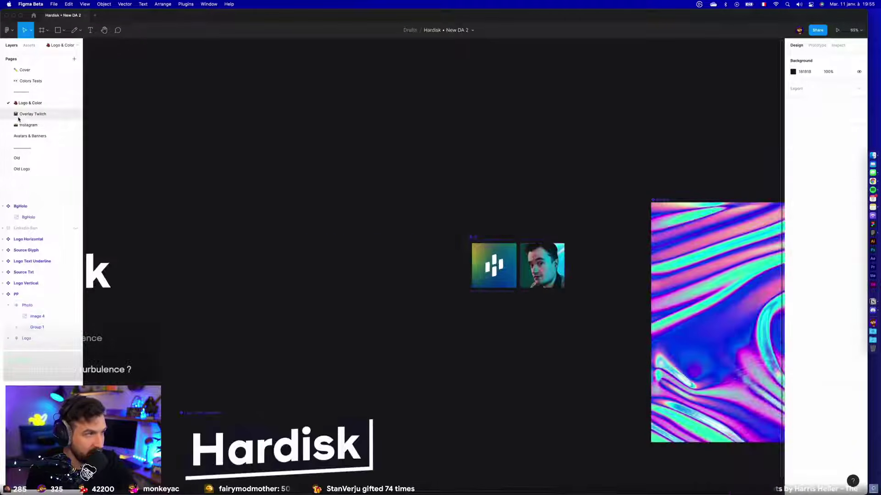
Open the Colors Tests page and bring the Logos frame of the Colors B board into focus.
click(38, 83)
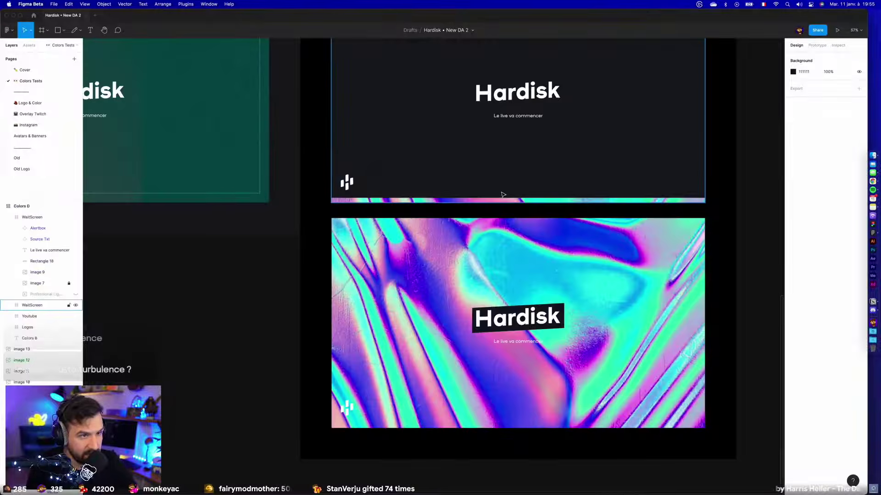
click(531, 155)
scroll(375, 258, up, 5)
scroll(529, 183, down, 3)
scroll(688, 424, up, 10)
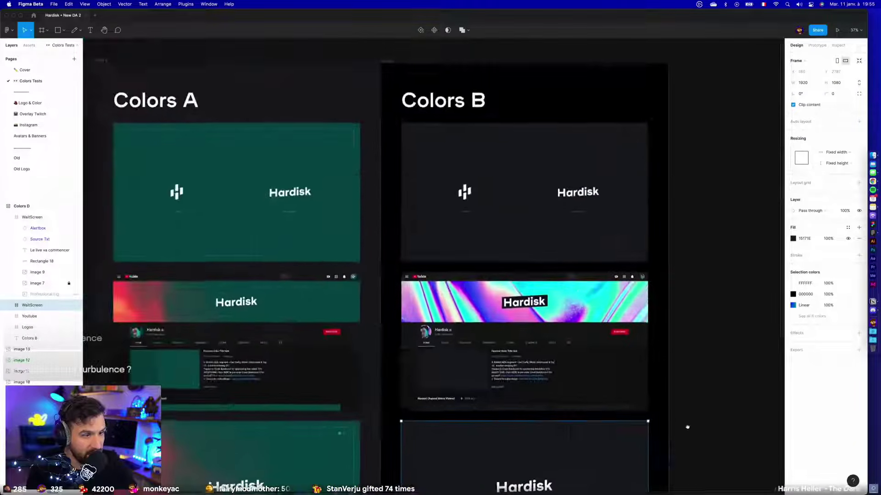
click(603, 252)
scroll(603, 252, up, 5)
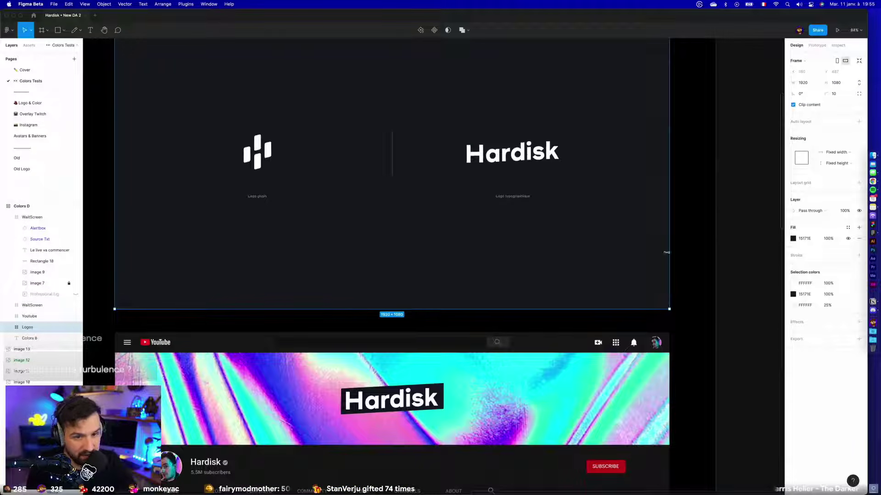
scroll(436, 151, up, 10)
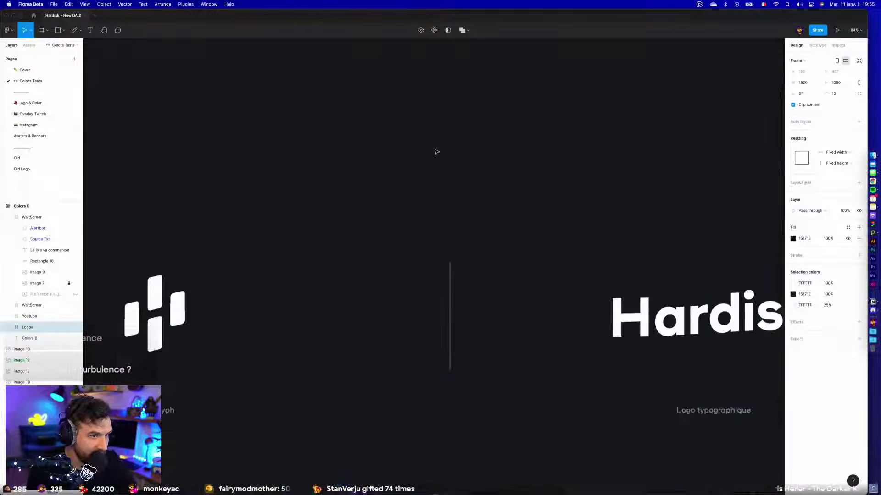
key(shift+2)
Find the image 7 texture layer inside the Logos frame and cut it.
click(8, 217)
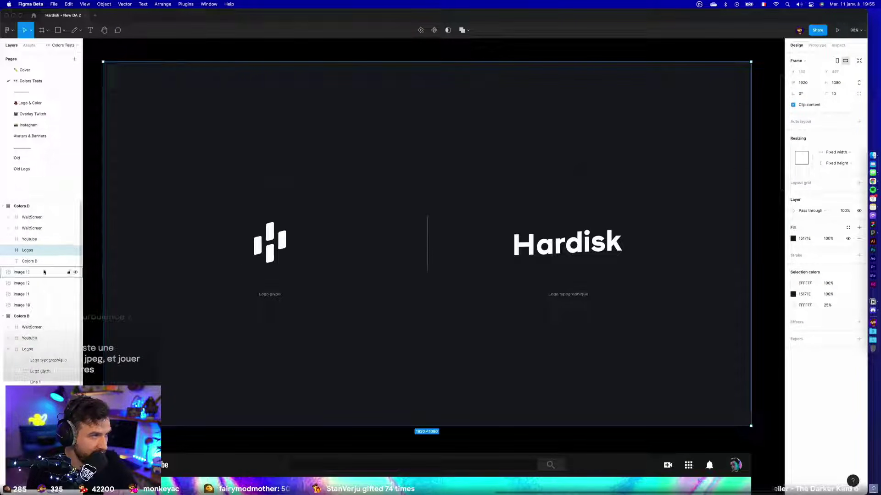
click(10, 250)
click(60, 294)
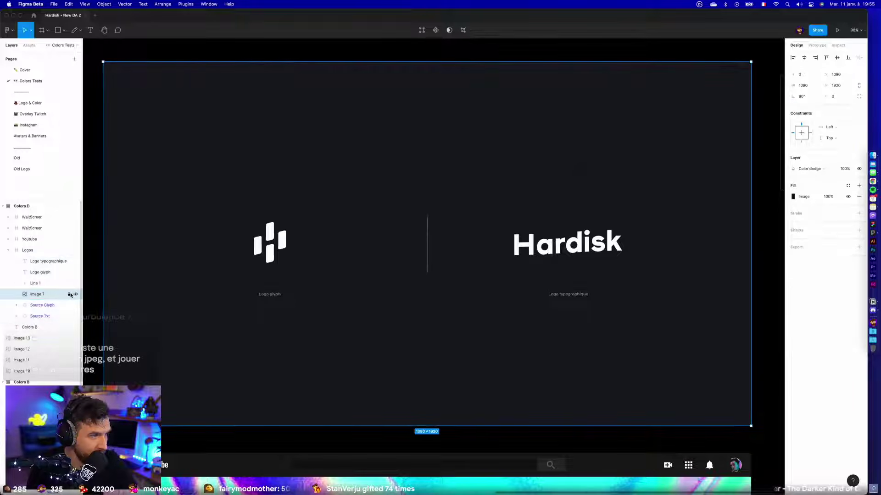
drag(491, 197, 614, 200)
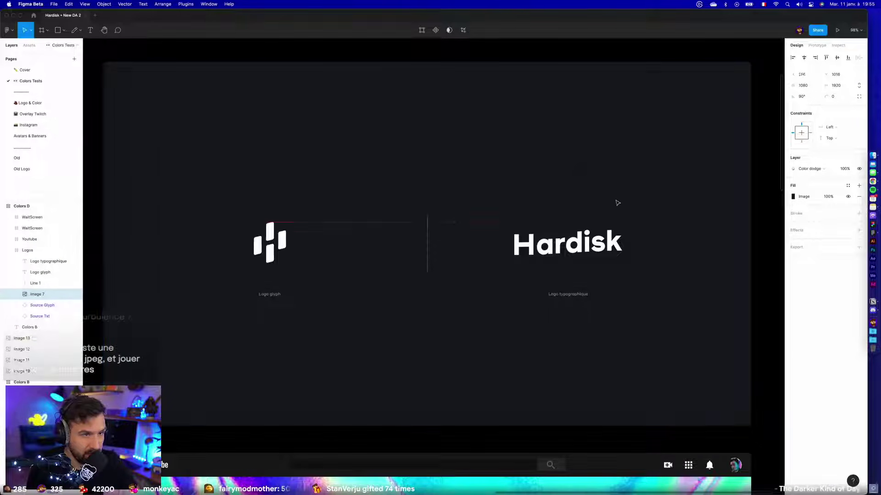
key(super+z)
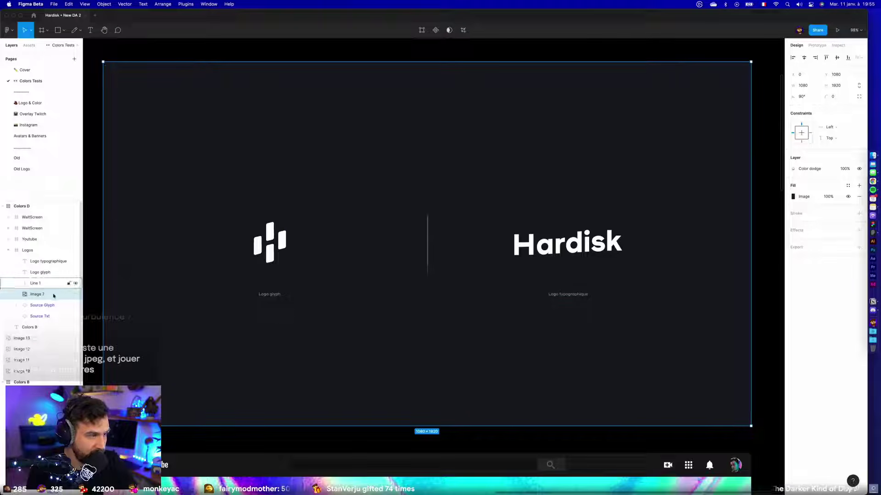
key(Escape)
scroll(520, 279, down, 5)
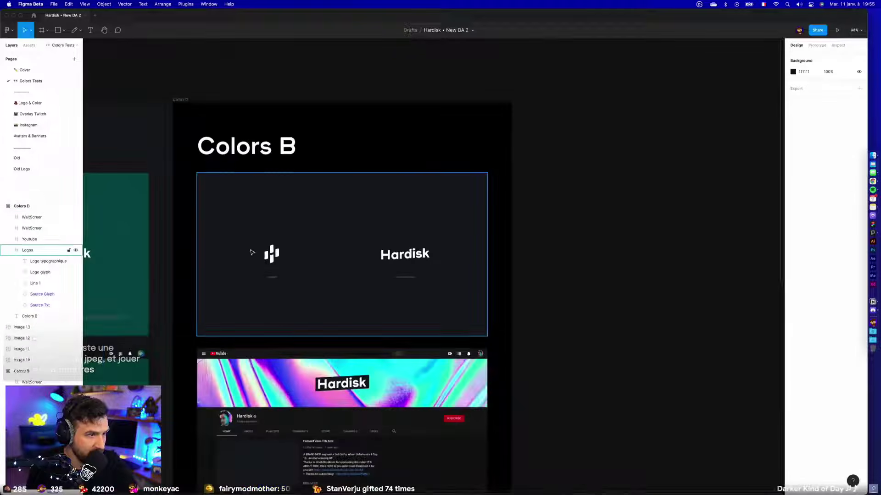
Paste image 7 on the Logo & Color page beside the BgHolo component.
click(32, 103)
scroll(420, 190, right, 5)
scroll(399, 170, down, 2)
key(super+v)
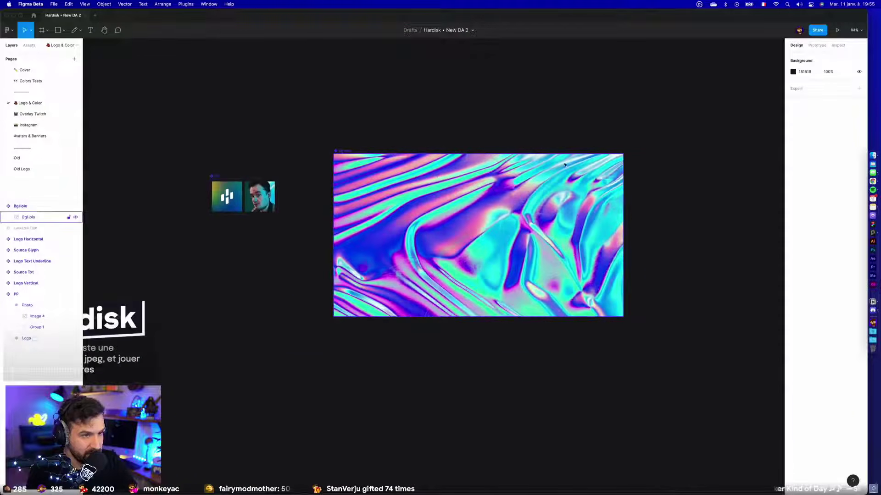
scroll(506, 200, right, 5)
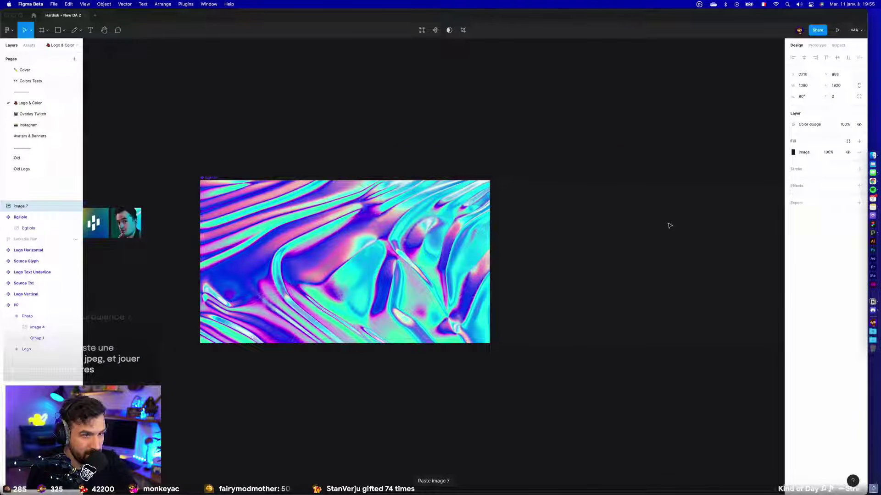
scroll(670, 225, right, 5)
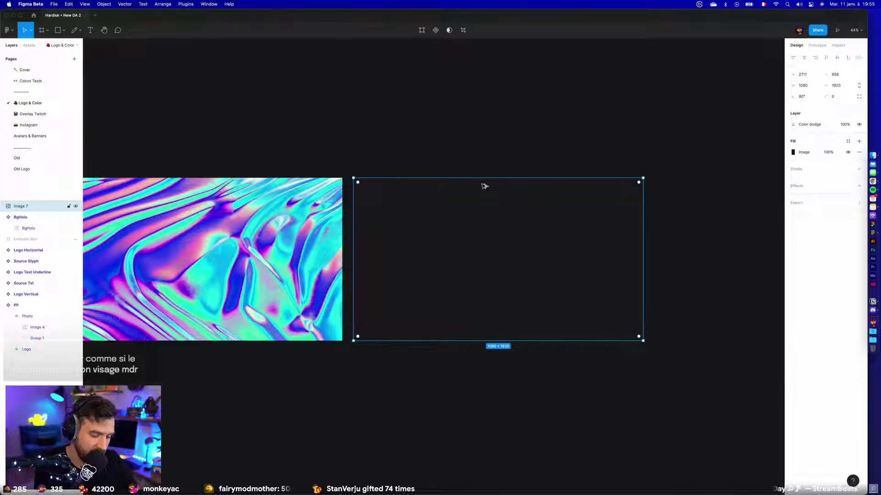
Turn image 7 into a component named Texture Grip.
key(super+alt+k)
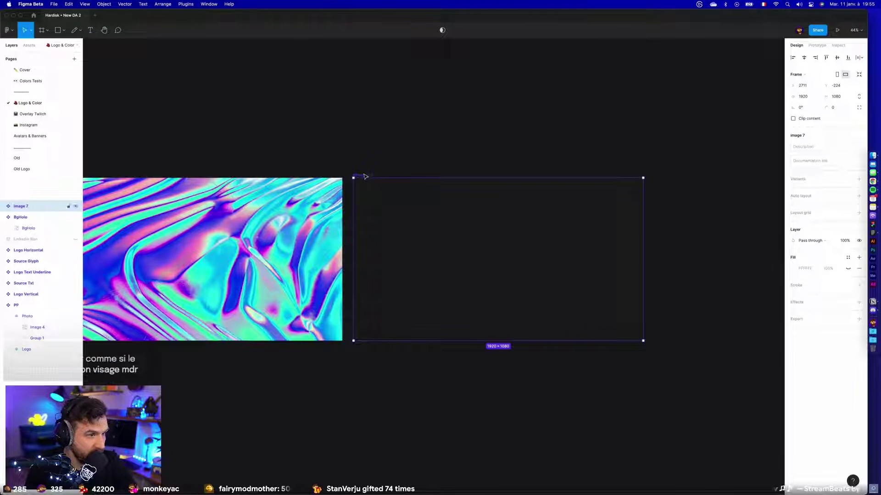
text(re 0)
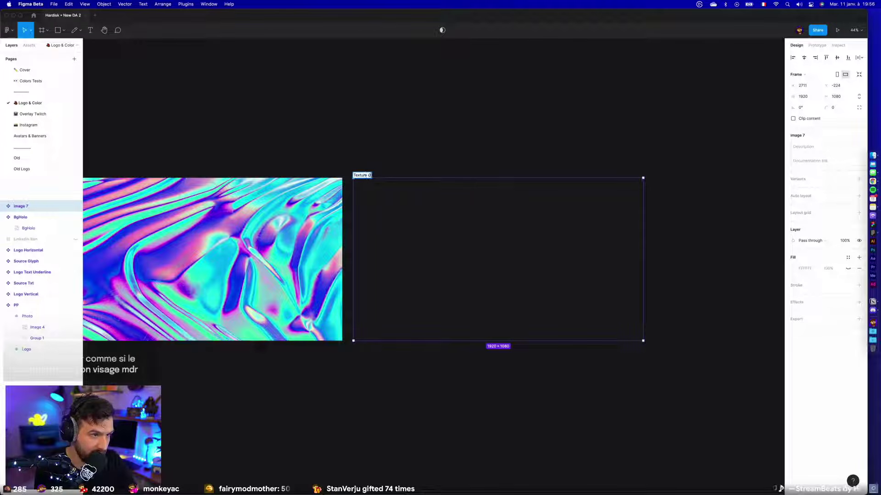
key(Return)
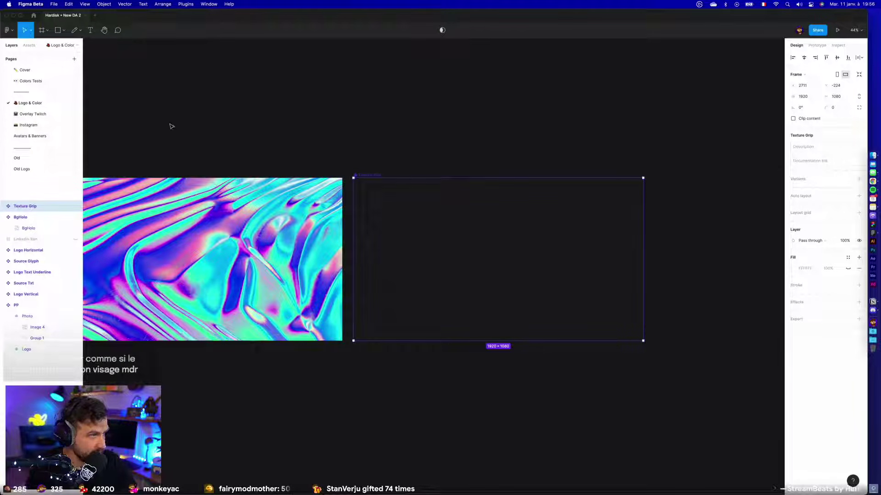
Restore image 7 in the Logos frame on the Colors Tests page and copy the frame's fill colour.
click(33, 114)
click(30, 80)
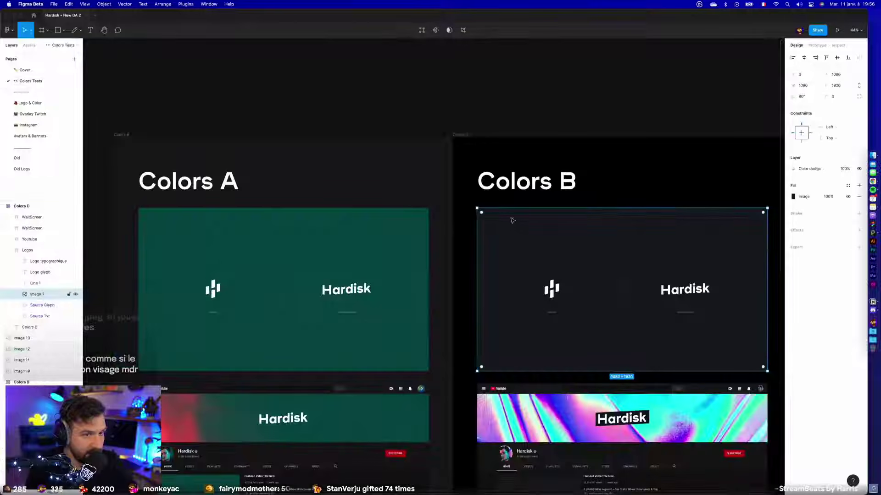
click(733, 207)
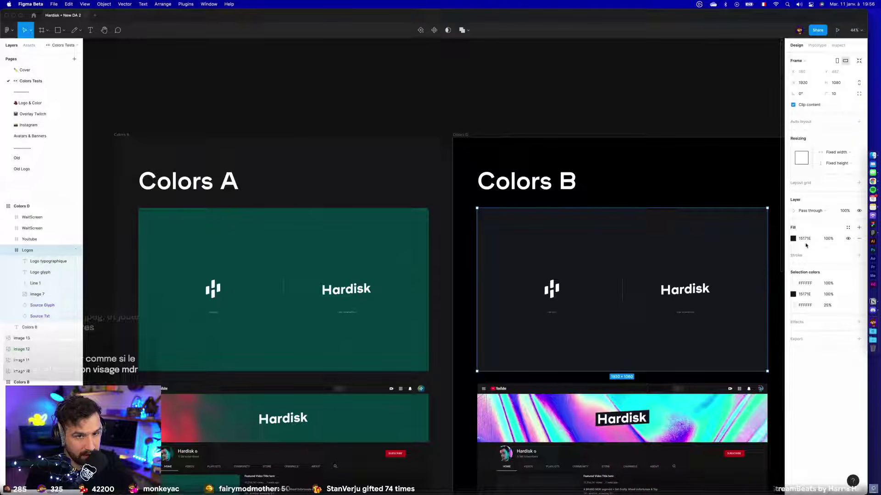
Make the fill of the Texture Grip component on the Logo & Color page visible and set it to 15171E.
click(29, 103)
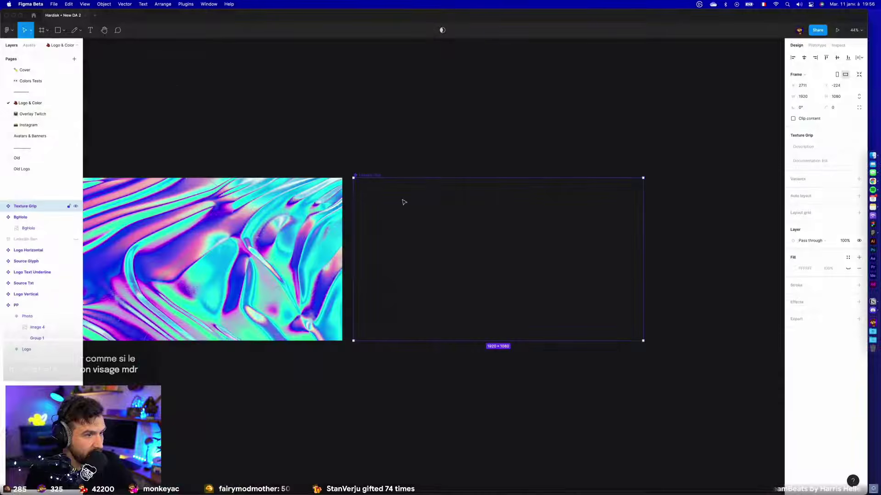
click(848, 268)
click(804, 268)
text(15171E)
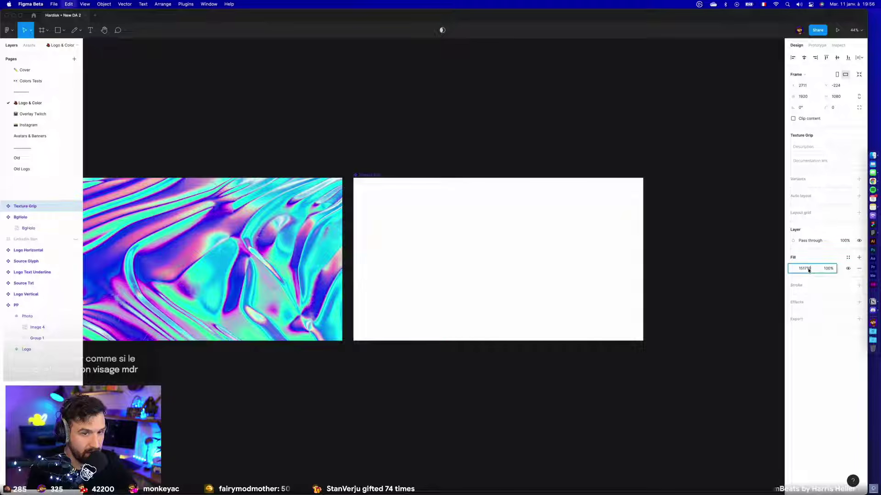
key(Return)
Set the background of the Logo & Color page to black, 000000.
click(374, 392)
scroll(383, 391, down, 5)
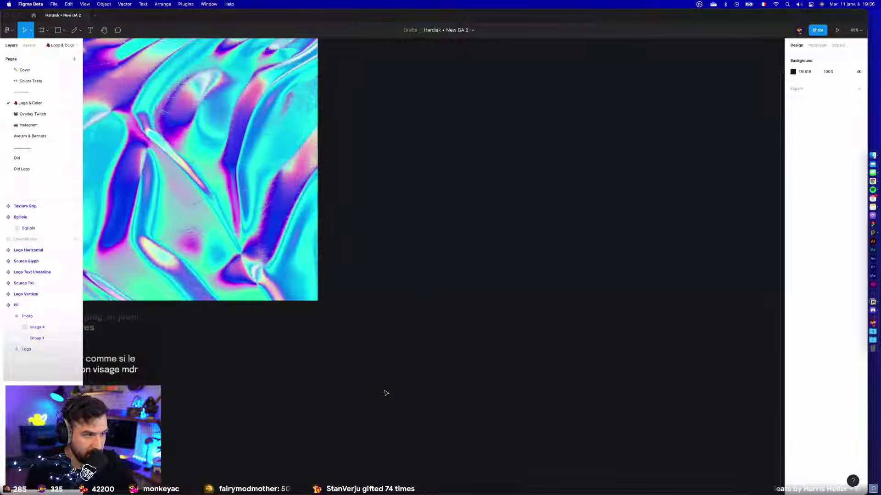
scroll(384, 391, down, 3)
click(790, 73)
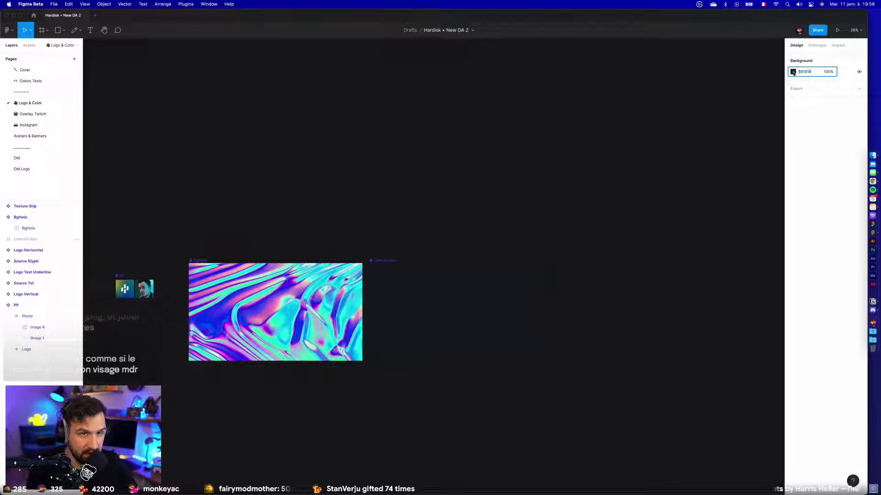
click(793, 74)
drag(706, 137, 680, 176)
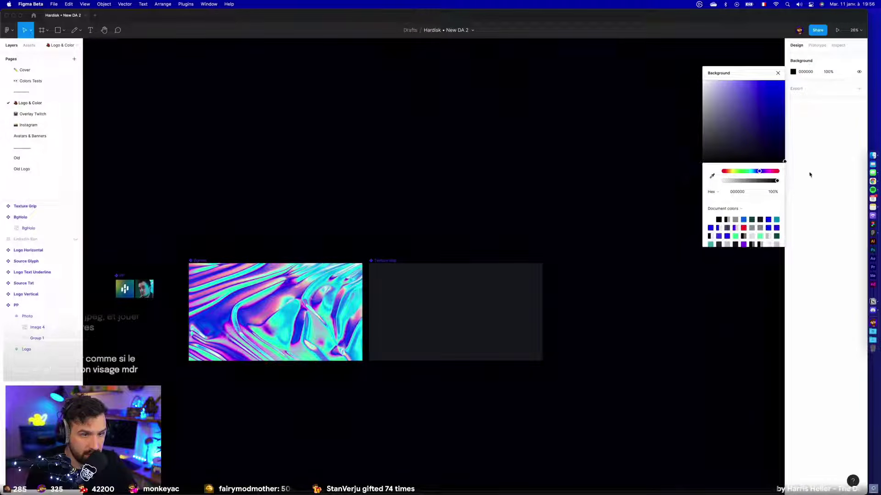
Examine the profile picture variants and the holographic background against the black canvas.
scroll(576, 374, left, 5)
scroll(576, 373, down, 3)
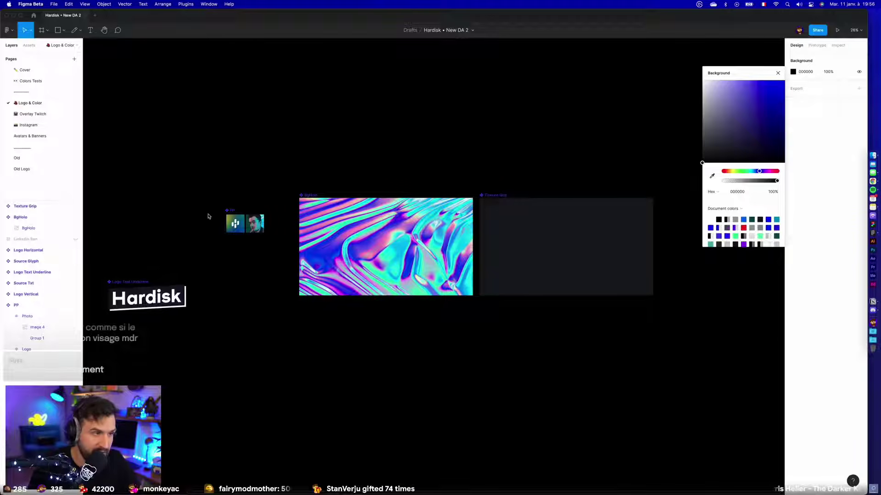
scroll(208, 216, up, 5)
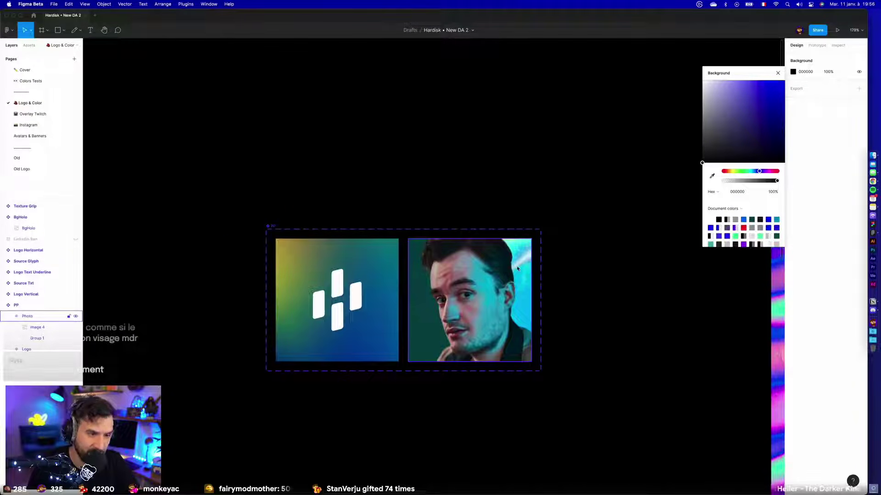
click(418, 282)
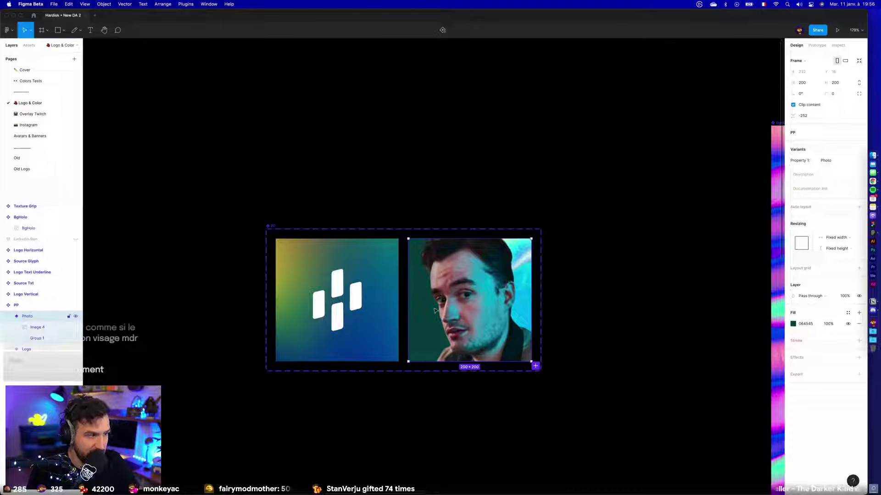
click(627, 259)
scroll(642, 245, down, 5)
scroll(638, 250, right, 5)
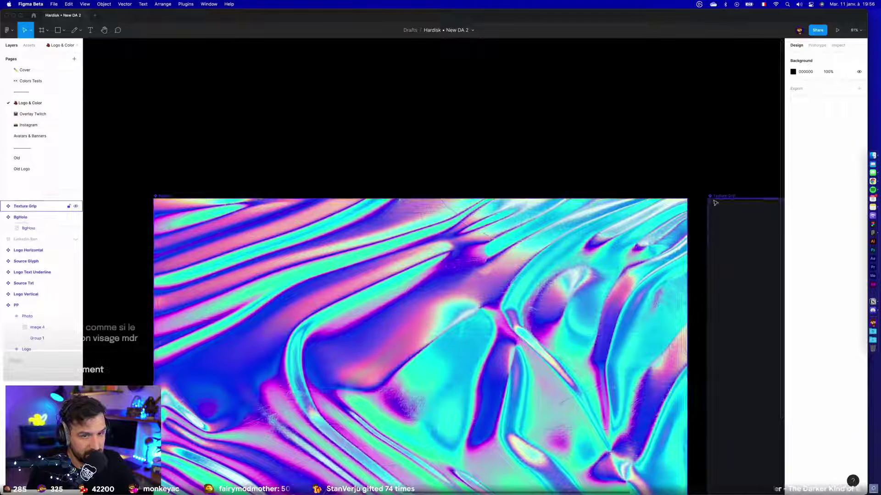
scroll(718, 200, down, 4)
scroll(718, 201, right, 5)
Shrink the Texture Grip component to a small portrait-format rectangle, keeping its upper-left corner in place.
click(591, 277)
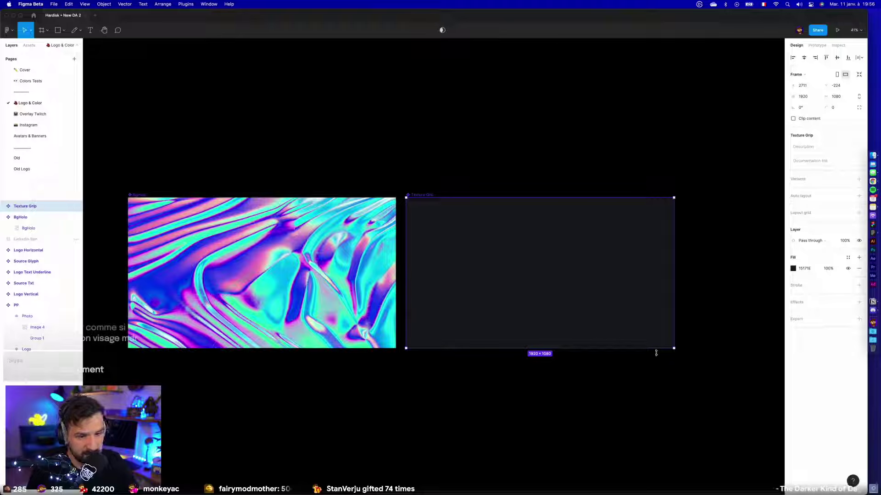
drag(673, 347, 455, 264)
scroll(447, 233, up, 10)
click(608, 272)
scroll(317, 191, up, 3)
click(320, 199)
scroll(400, 195, down, 8)
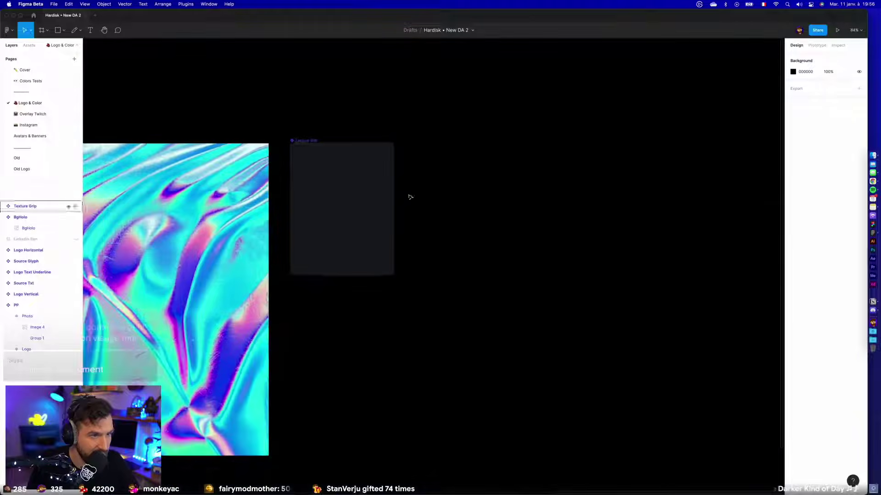
Undo the last resize of the Texture Grip component and select the image layer inside BgHolo.
key(ctrl+z)
key(Escape)
click(67, 228)
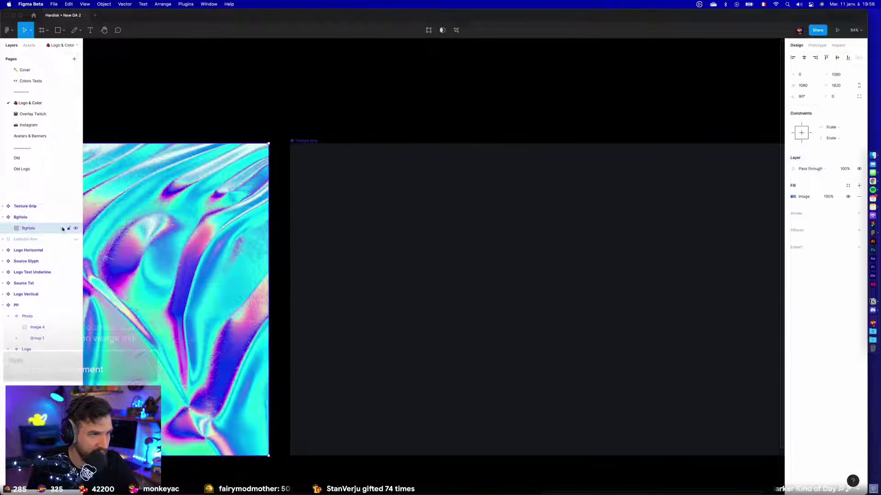
Paste the dark grip texture image into the Texture Grip component.
click(481, 230)
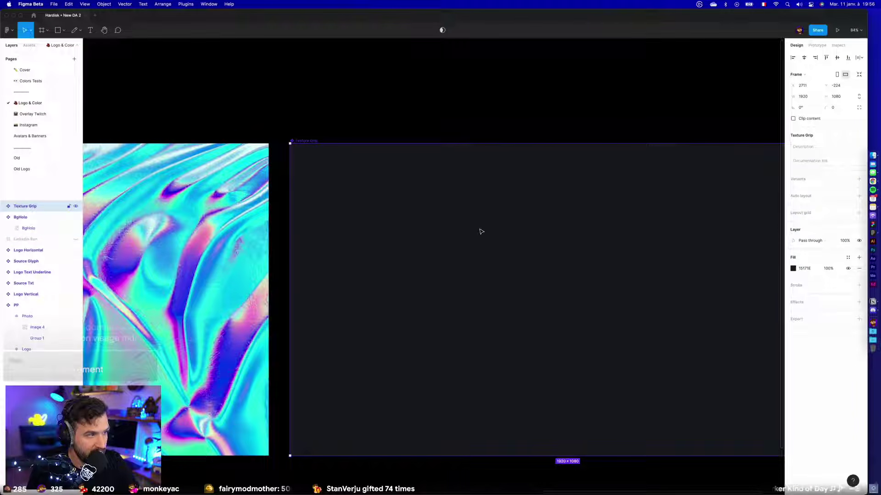
key(ctrl+v)
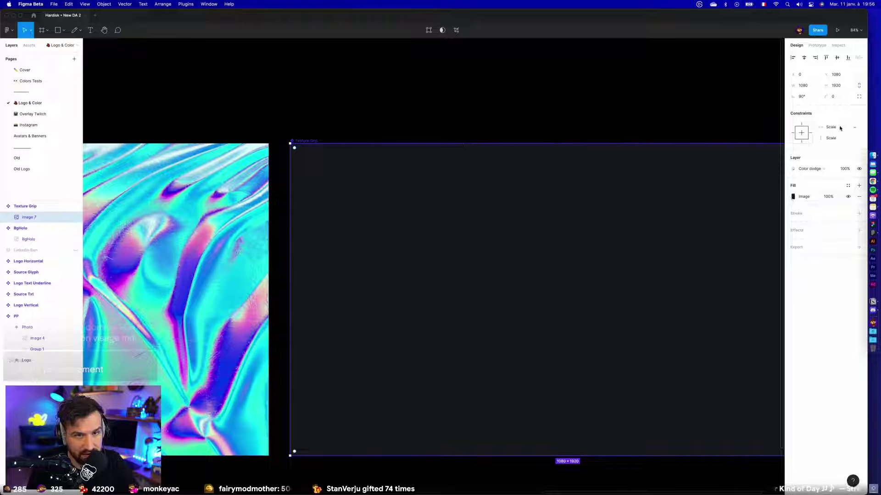
click(824, 129)
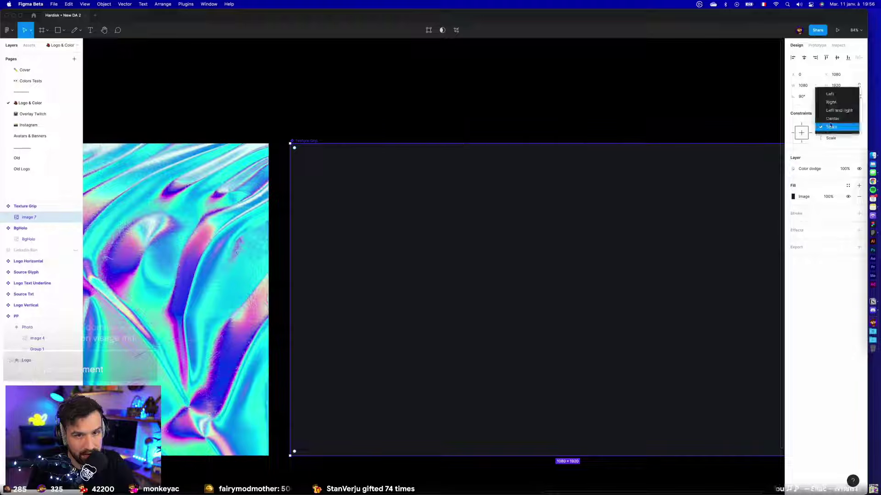
click(799, 173)
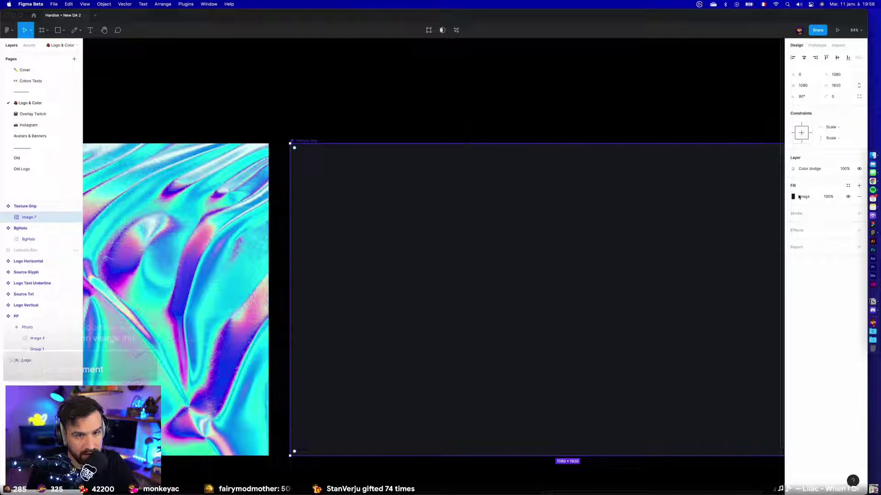
Set the image fill mode of the texture layer inside Texture Grip to Fill.
click(793, 197)
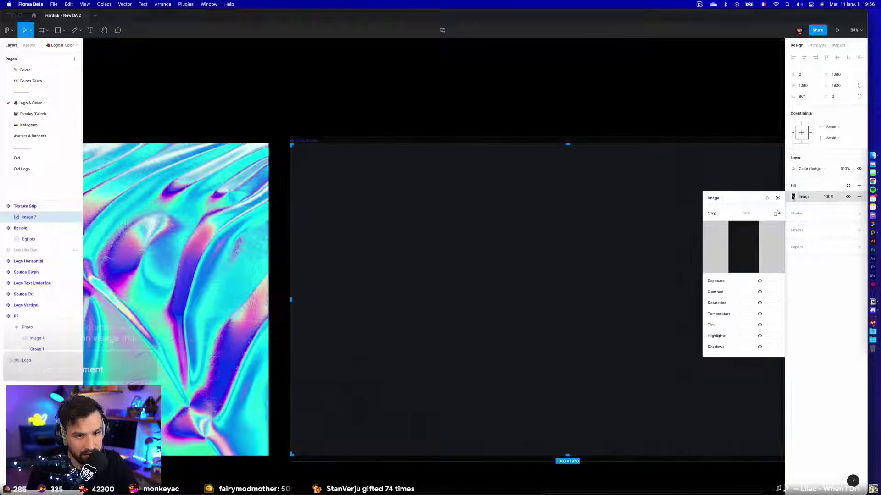
click(708, 213)
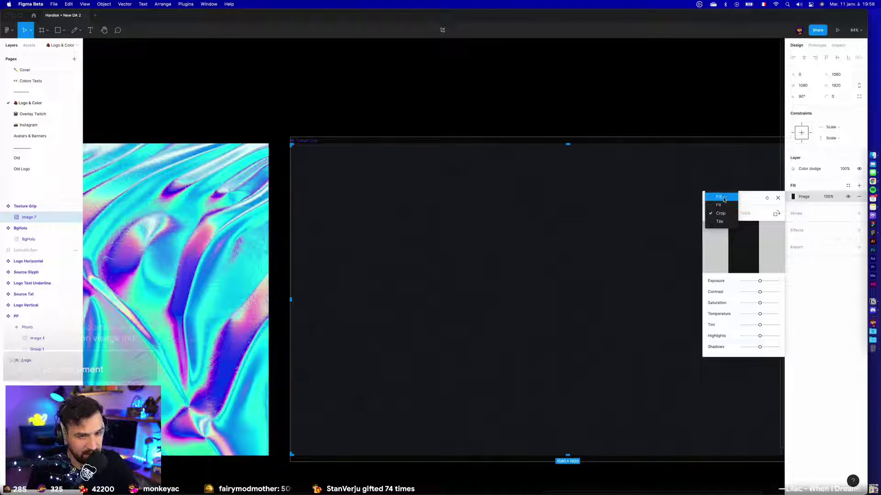
click(723, 200)
key(Escape)
scroll(539, 275, up, 5)
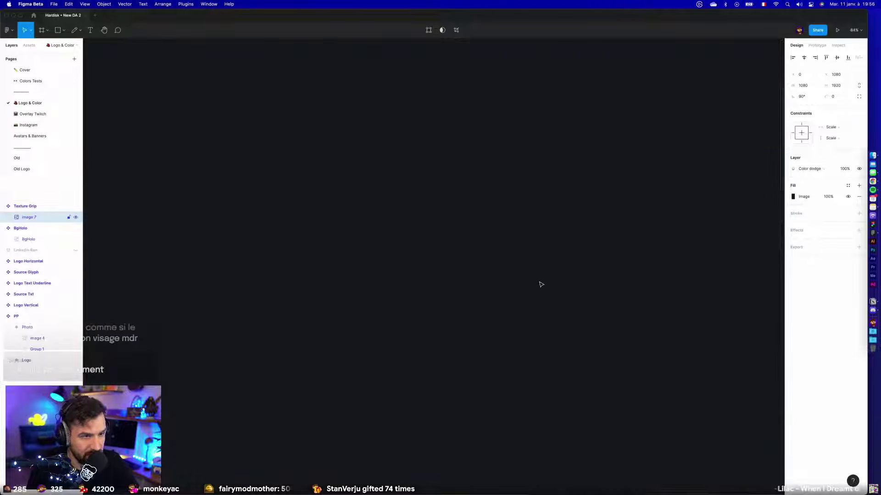
scroll(540, 284, down, 8)
Place a Texture Grip instance, shrunk to about 82 × 134, over the portrait in the PP component's Photo variant.
click(490, 216)
drag(464, 246, 267, 113)
drag(270, 115, 271, 346)
scroll(481, 200, up, 5)
drag(271, 346, 535, 145)
drag(535, 146, 404, 232)
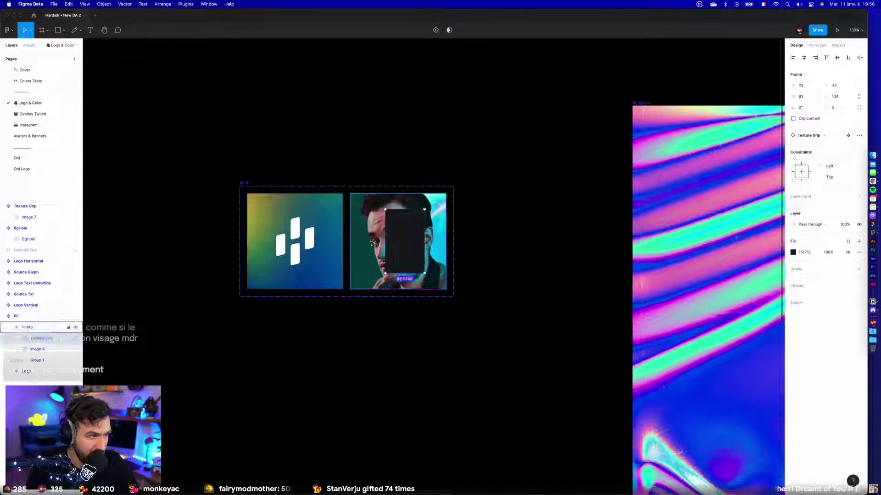
Set the fill of the PP component's Photo variant to 000000.
click(41, 327)
click(801, 316)
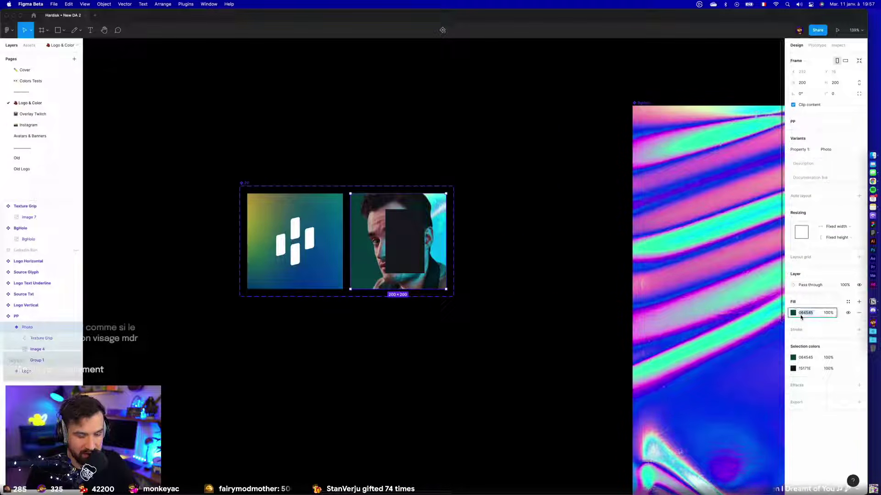
key(Return)
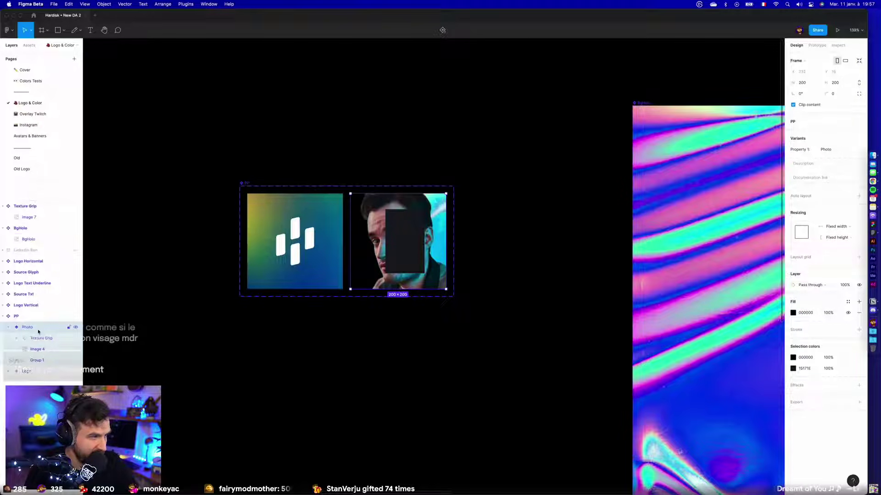
Move the Texture Grip instance to the back of the Photo variant and stretch it to cover the 200 × 200 frame.
click(420, 231)
mouse_move(39, 339)
mouse_down()
mouse_move(40, 360)
mouse_move(42, 345)
mouse_up()
click(42, 360)
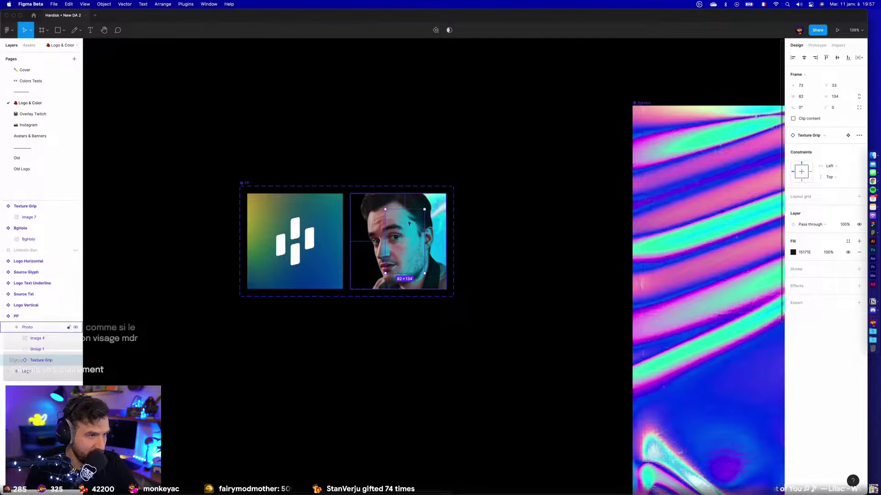
mouse_move(351, 197)
mouse_down()
mouse_move(336, 198)
mouse_move(350, 194)
mouse_up()
drag(439, 270, 443, 289)
click(448, 350)
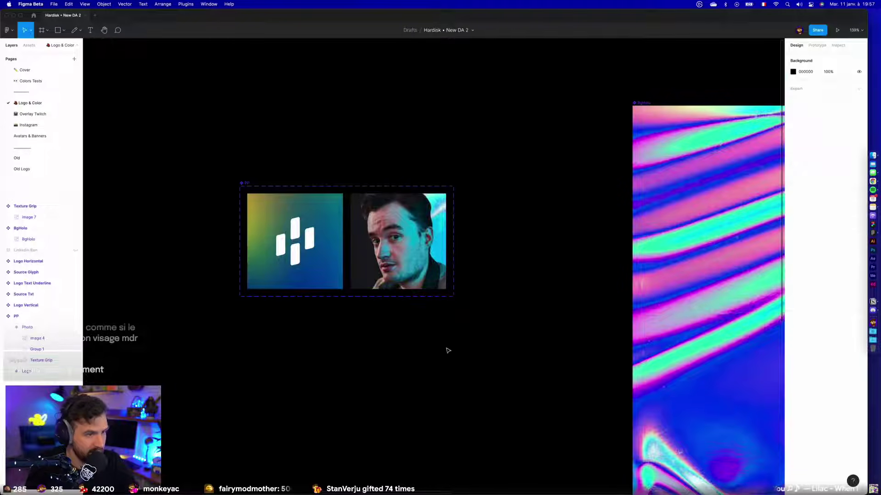
Enlarge the mask rectangle in the Photo variant's Group 1 to about 294 × 776 and tilt it about 20°.
scroll(448, 350, up, 3)
scroll(391, 304, left, 3)
click(582, 179)
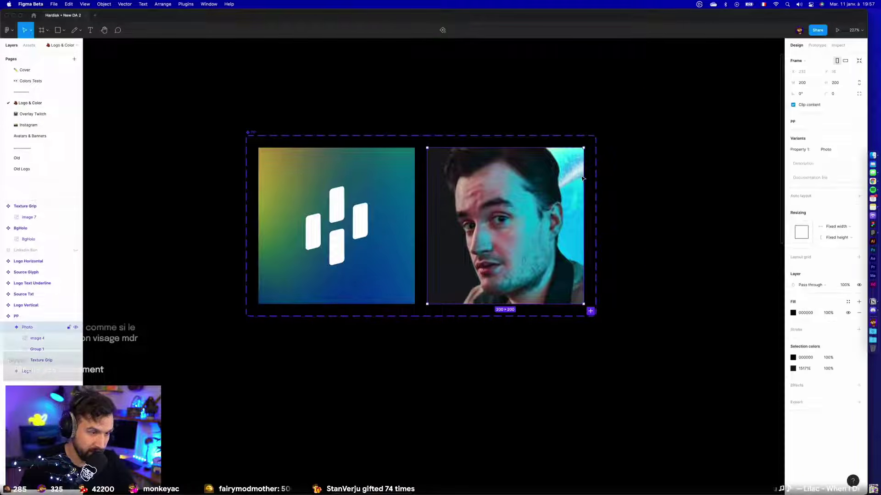
double_click(502, 189)
double_click(579, 177)
click(39, 369)
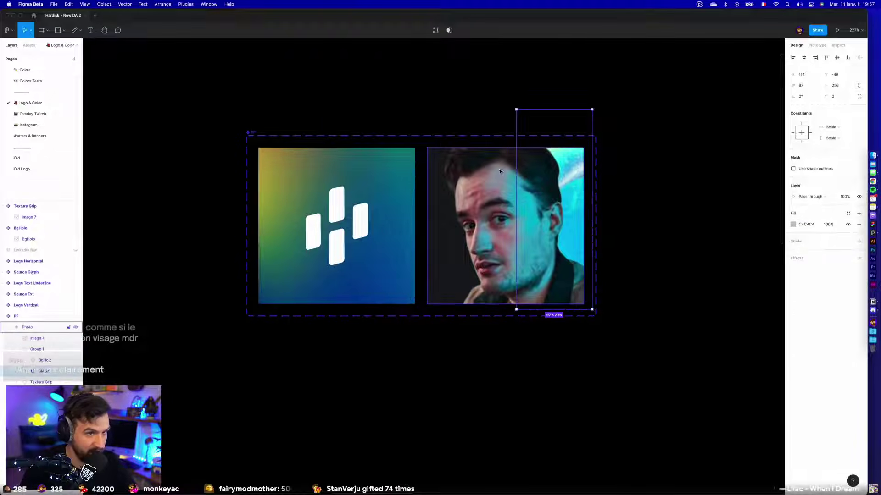
drag(598, 113, 613, 42)
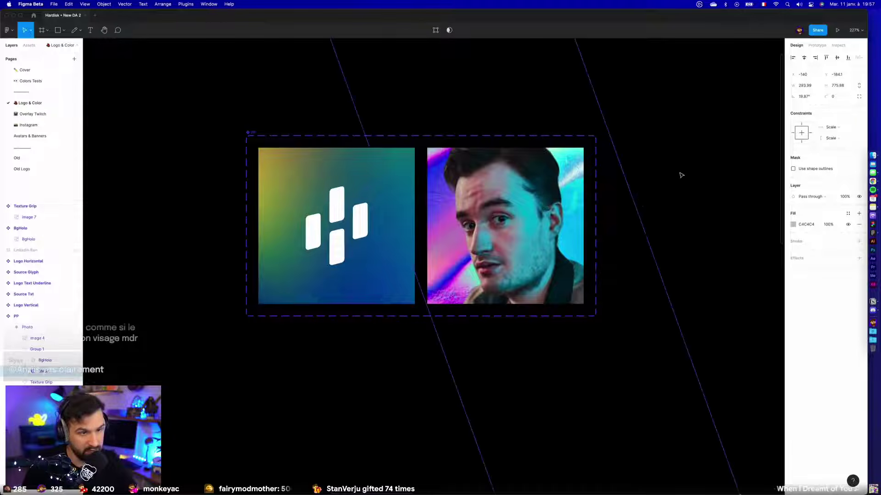
Shift the tilted mask so the dark texture shows beside the face, and rotate it to about 30.9°.
click(681, 188)
key(shift+0)
drag(681, 200, 579, 214)
click(568, 232)
drag(553, 241, 558, 234)
scroll(564, 119, down, 3)
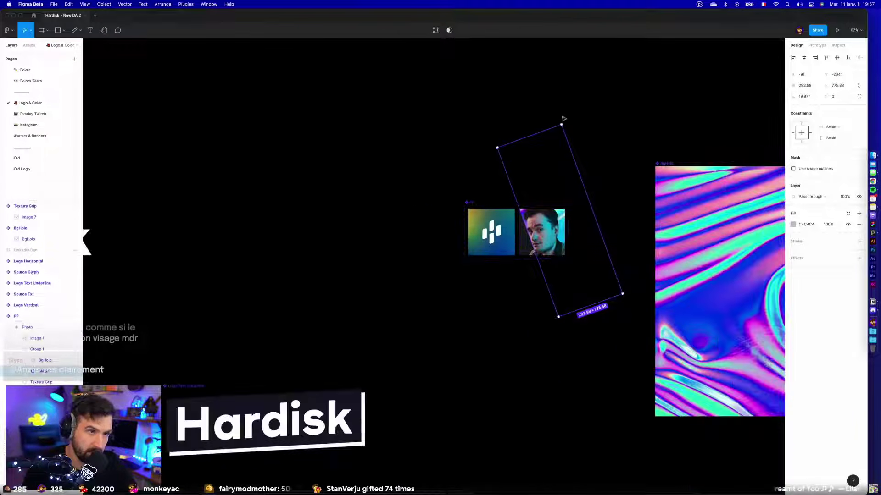
drag(562, 119, 543, 115)
scroll(555, 247, up, 5)
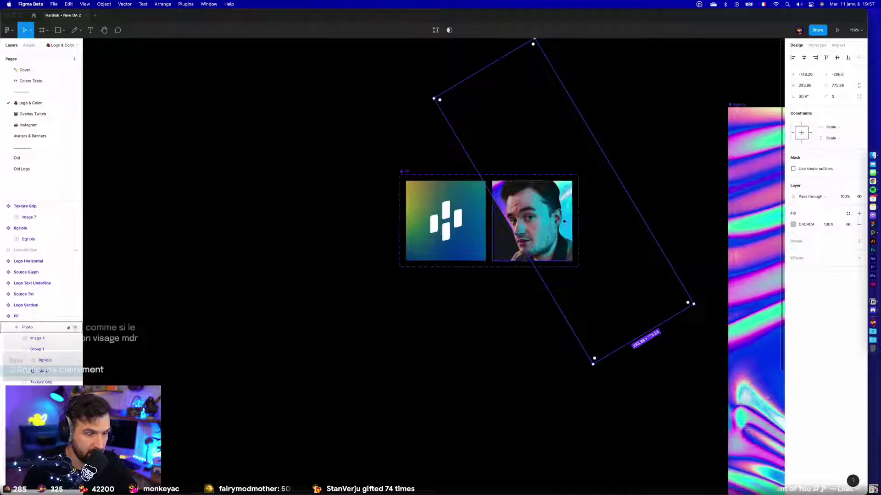
click(523, 320)
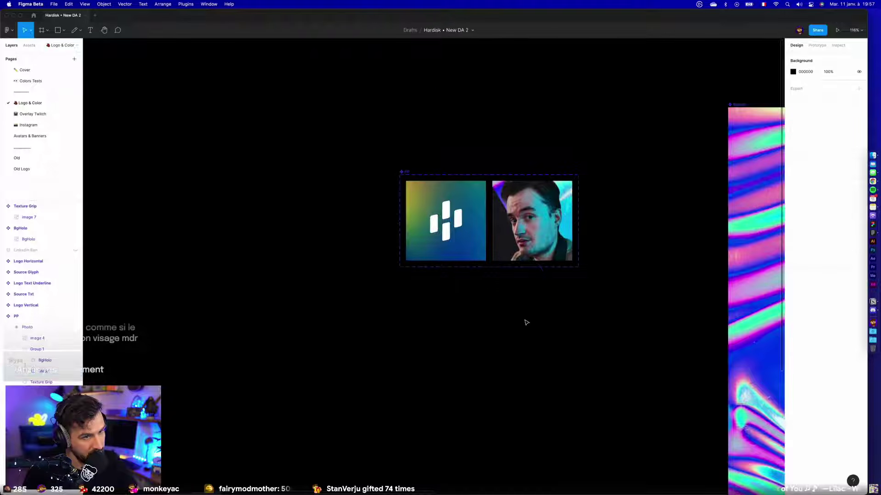
scroll(531, 367, down, 3)
scroll(532, 369, up, 6)
drag(523, 276, 487, 393)
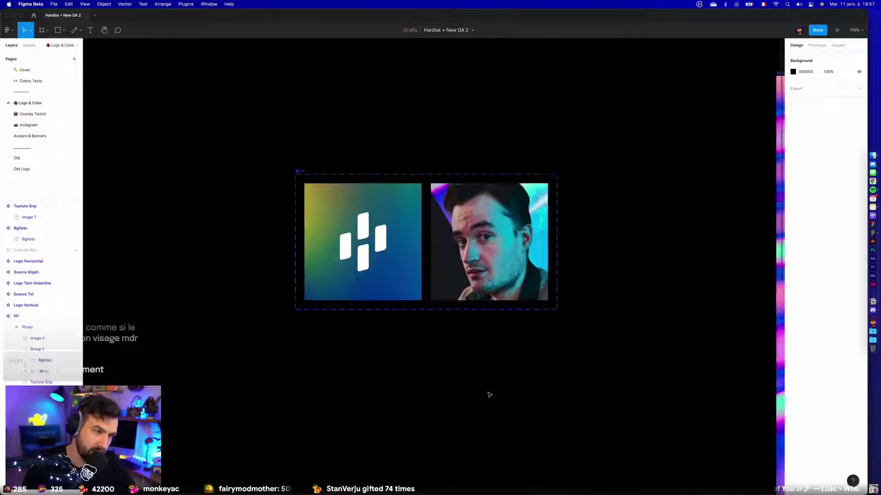
Delete the gradient background instance from the PP component's Logo variant.
drag(371, 204, 442, 201)
click(419, 202)
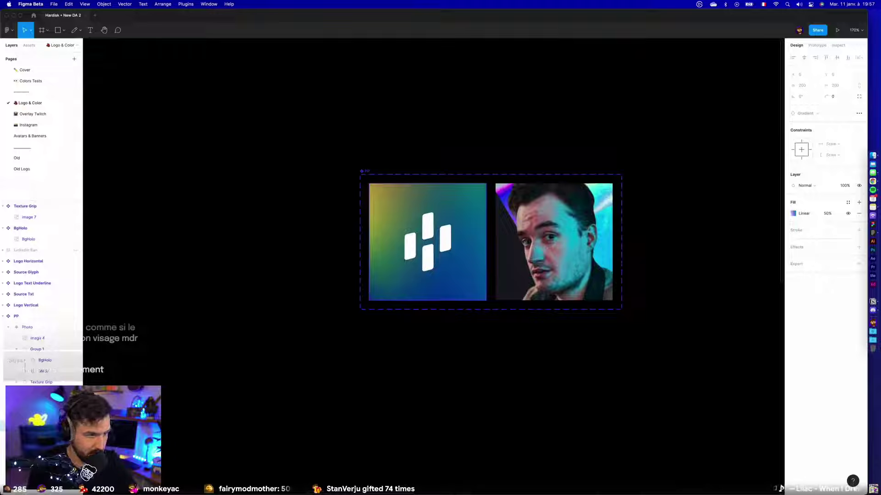
key(Escape)
super+click(418, 202)
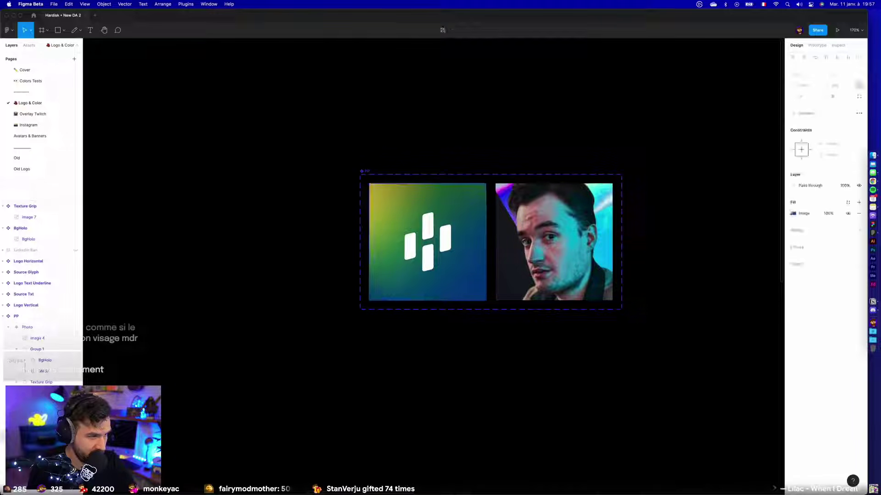
key(shift+Return)
key(Delete)
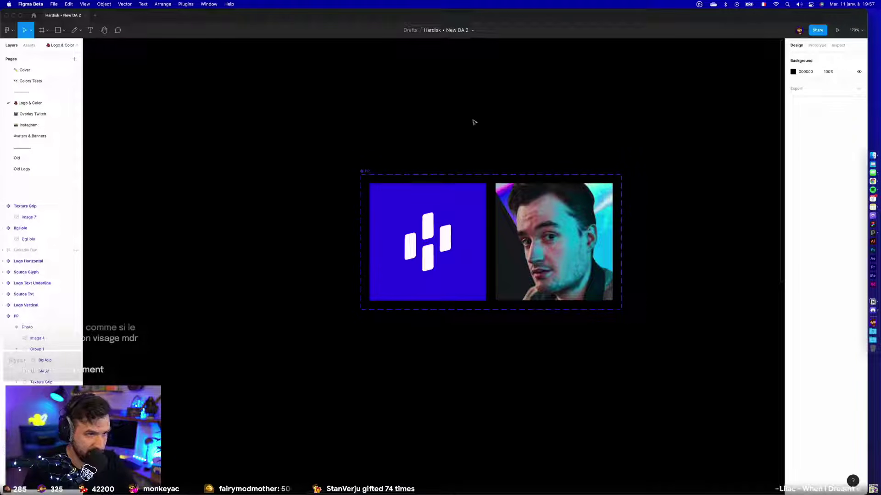
Set the fill of the Logo variant to 000000.
click(433, 189)
click(806, 313)
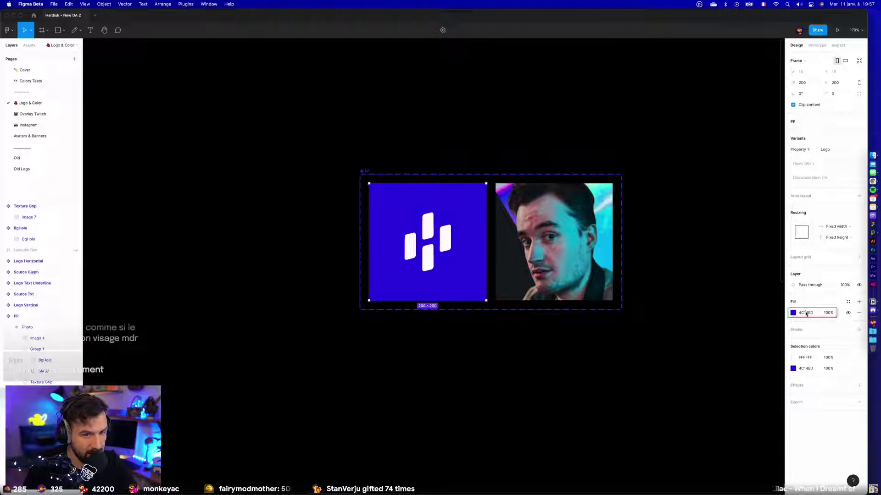
text(00)
key(Return)
click(627, 347)
Copy the Texture Grip instance used as the background of the Photo variant.
double_click(597, 230)
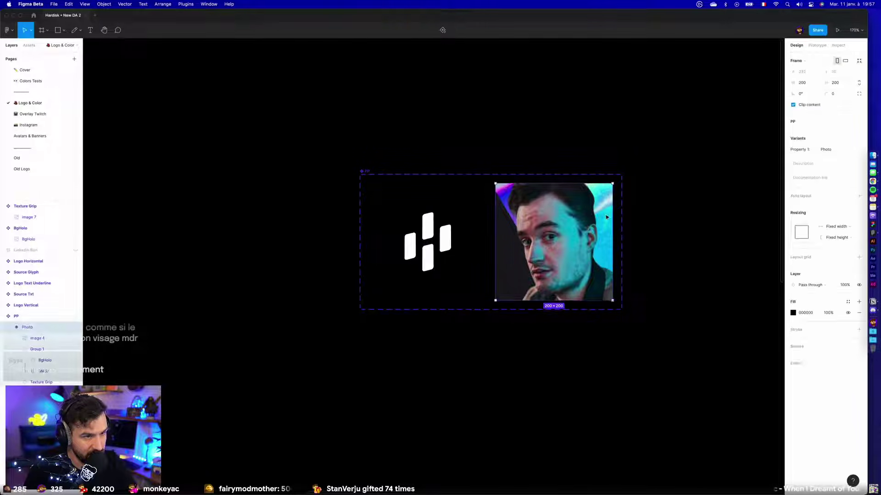
click(420, 216)
key(super+v)
key(super+z)
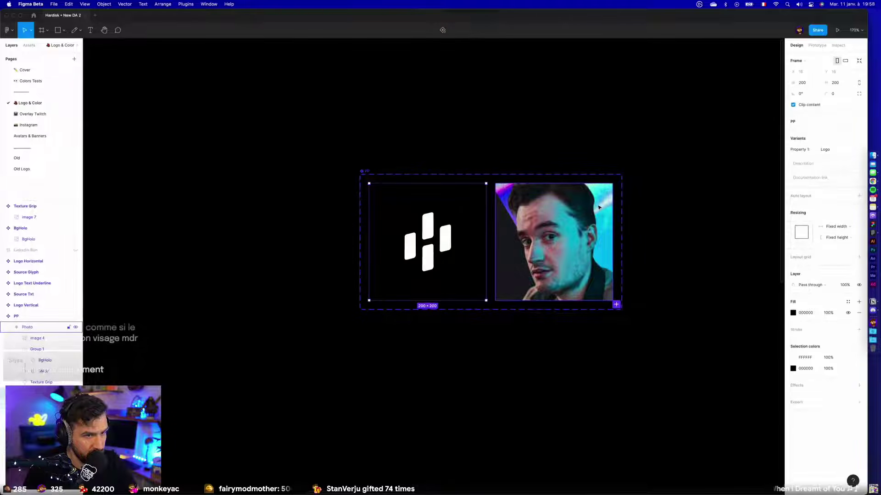
click(503, 261)
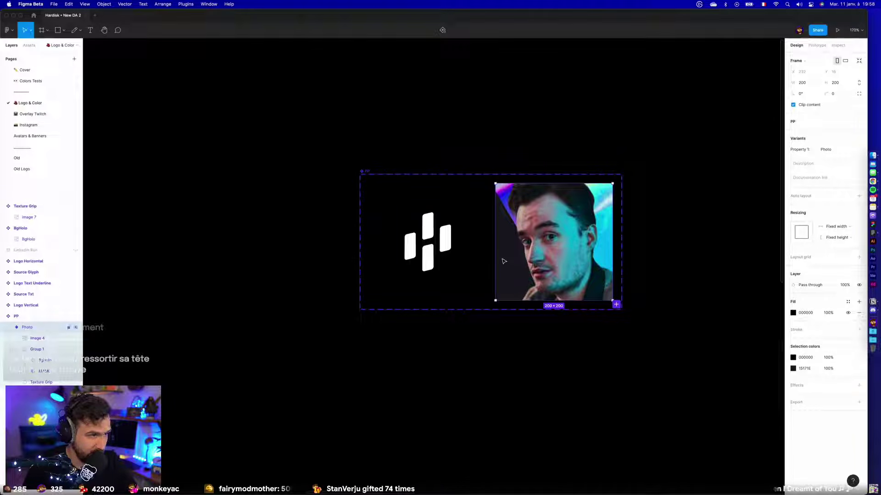
Try to position a pasted Texture Grip copy over the Logo variant by hand.
click(409, 195)
key(super+v)
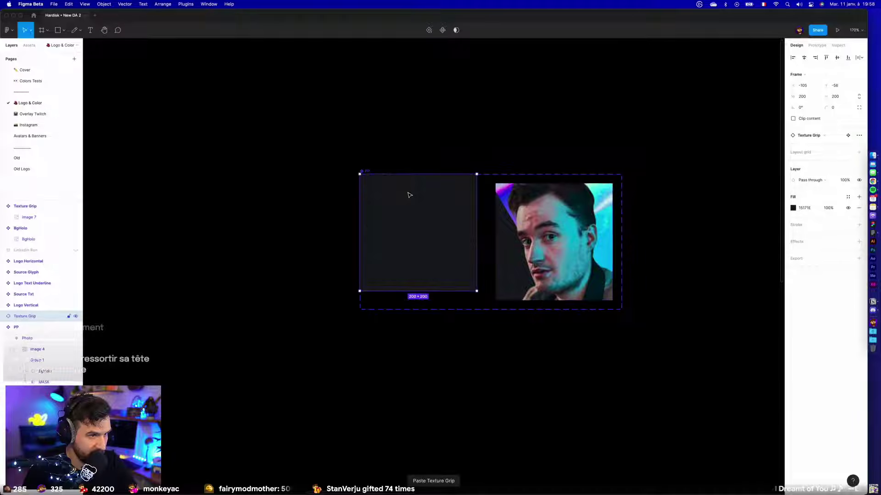
key(super+z)
key(super+shift+z)
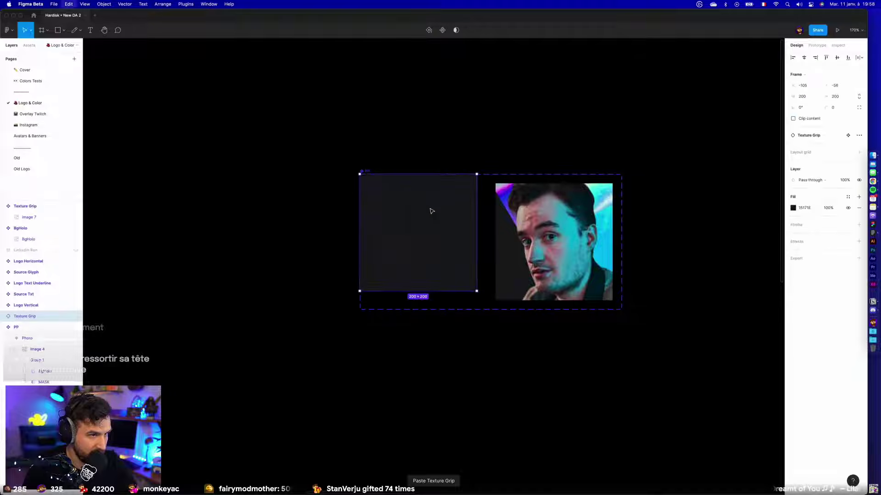
drag(429, 217, 443, 238)
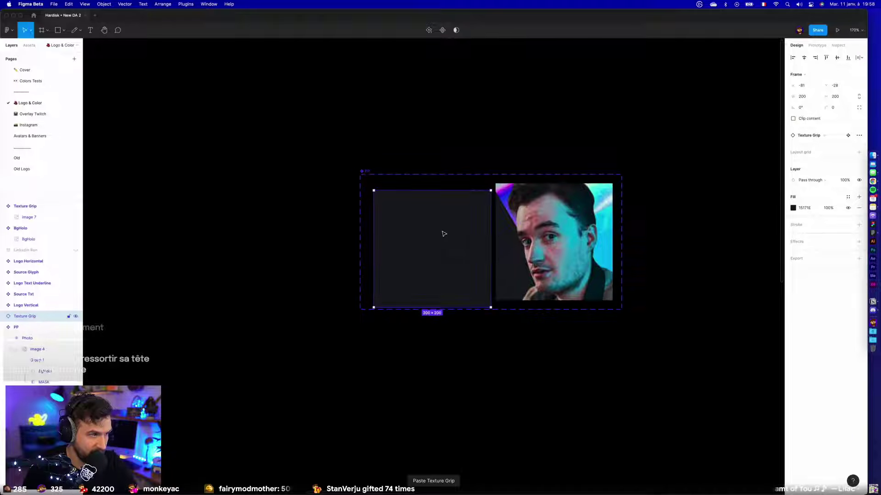
key(super+z)
key(super+z)
Paste the 200 × 200 Texture Grip copy into the Logo variant behind the glyph and align it to the frame.
key(super+v)
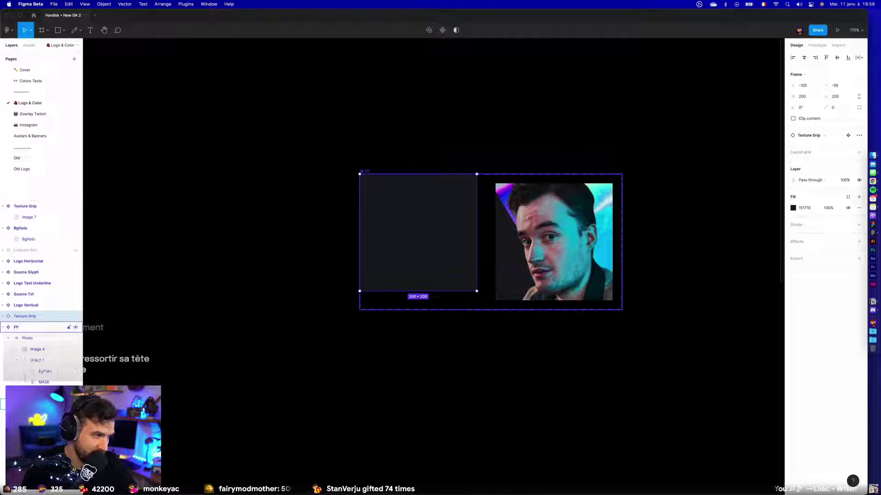
drag(25, 316, 41, 382)
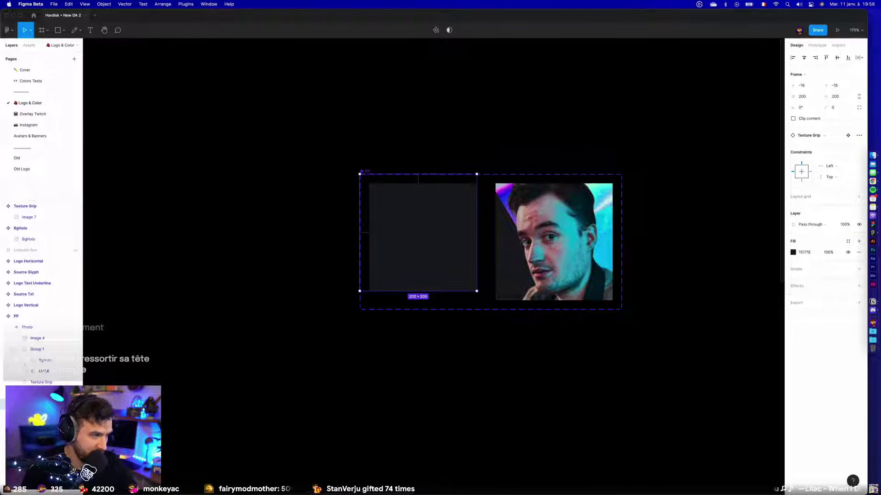
drag(467, 281, 458, 272)
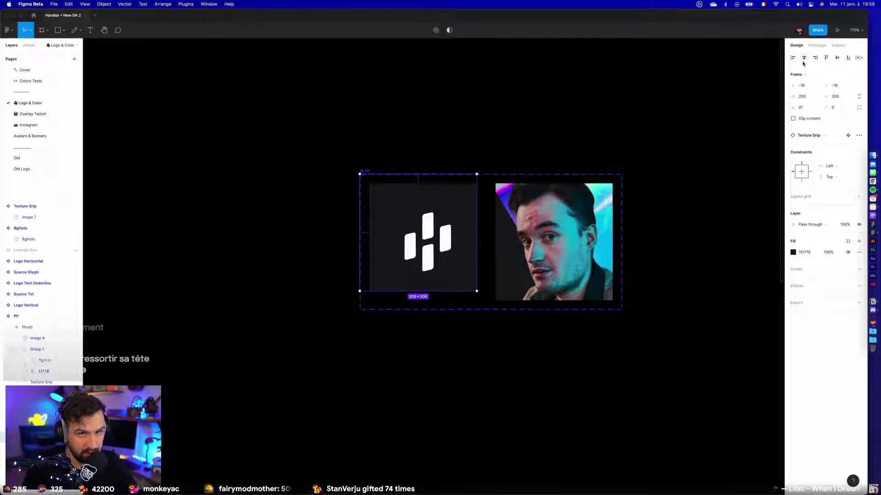
click(434, 222)
click(493, 356)
Try a pasted copy of the Photo variant's holographic Group 1 as a background behind the glyph in the Logo variant.
scroll(505, 367, down, 5)
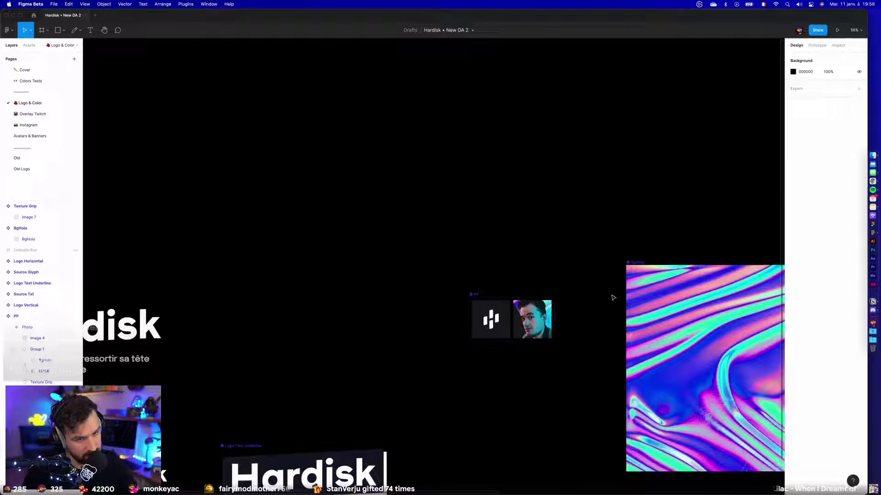
scroll(545, 307, up, 5)
click(477, 304)
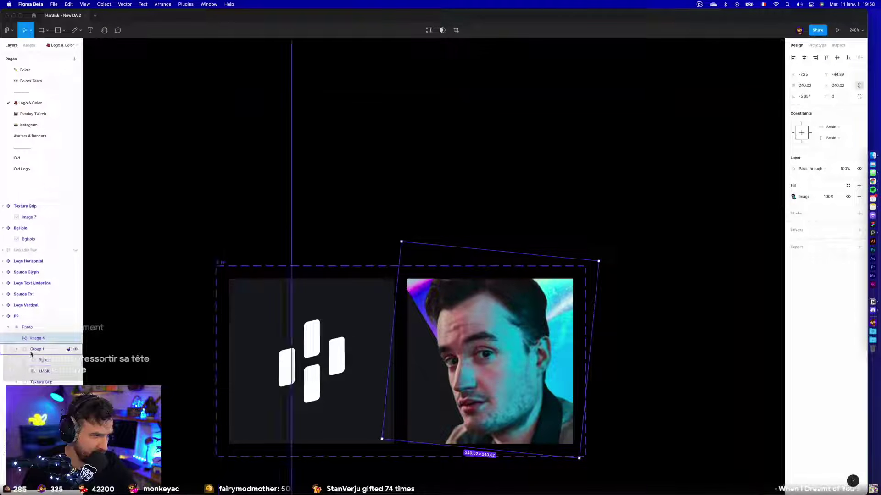
click(259, 303)
key(super+v)
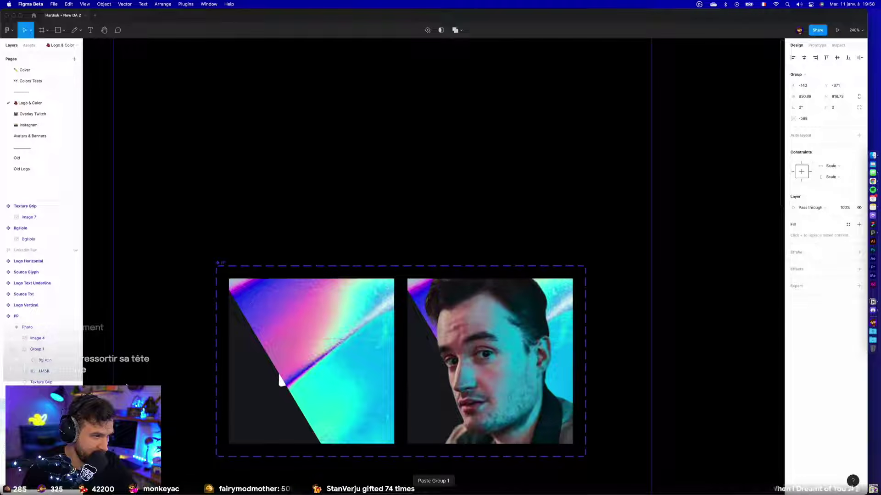
key(super+[)
scroll(394, 256, up, 3)
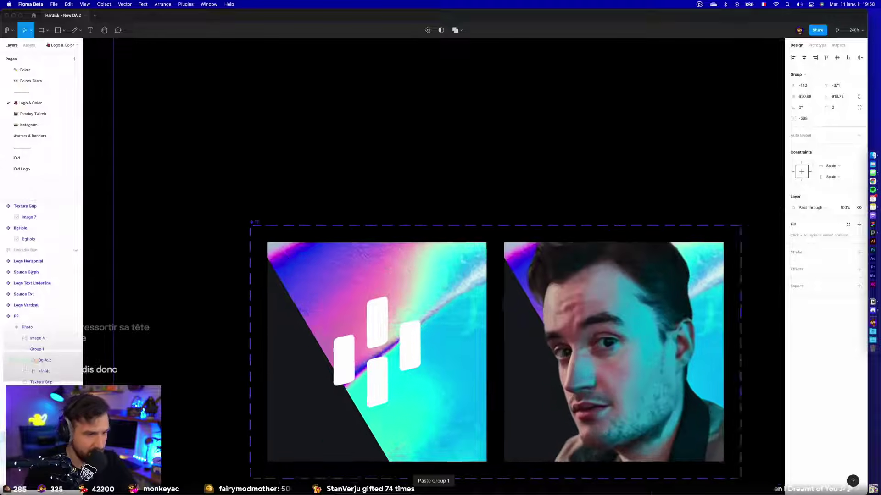
drag(394, 256, 368, 255)
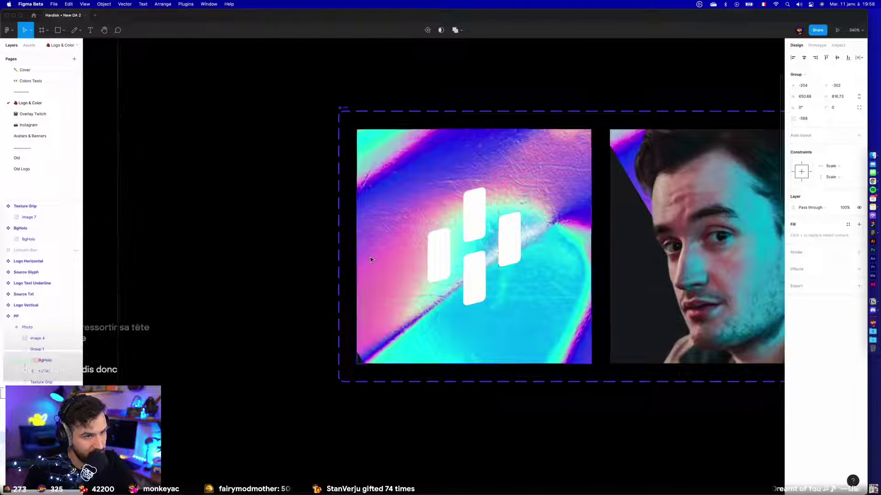
Delete the pasted holographic group together with its mask from the Logo variant.
key(shift+2)
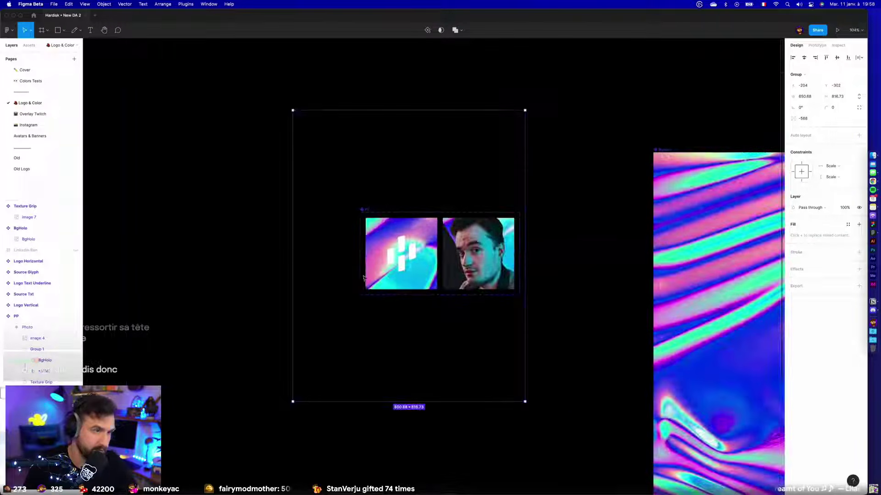
shift+click(291, 284)
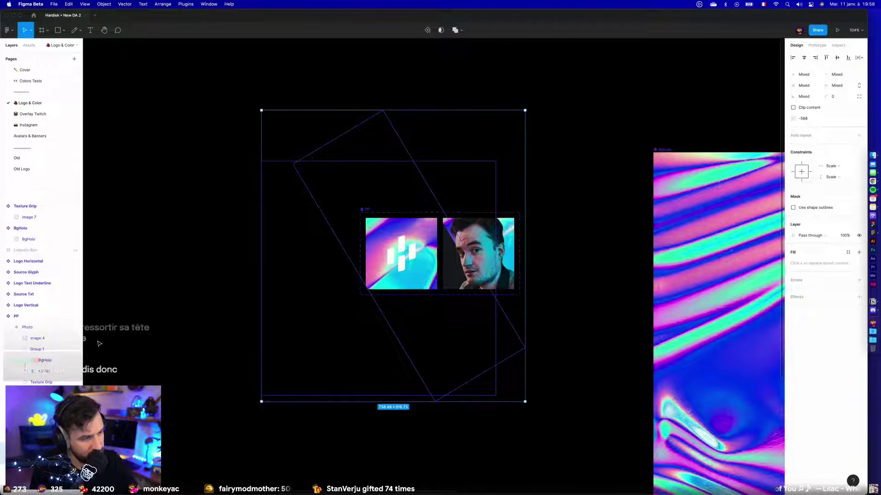
key(Delete)
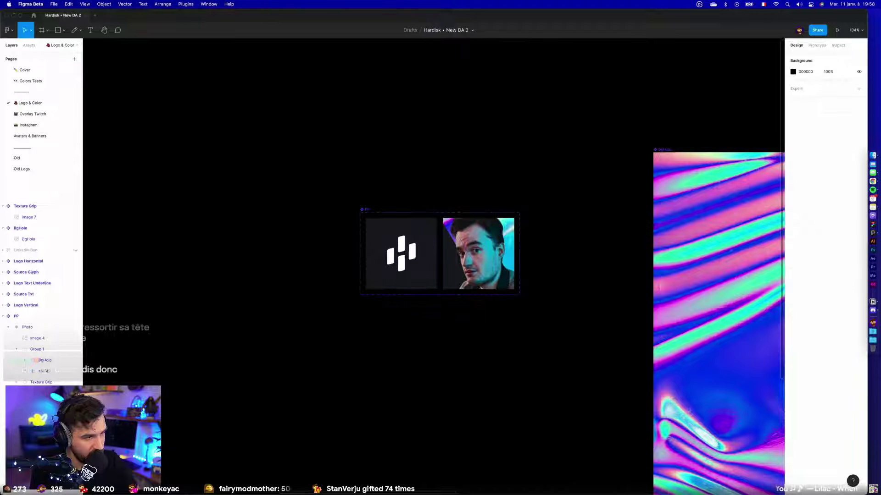
Hide the holographic Group 1 behind the portrait in the Photo variant.
scroll(402, 309, up, 5)
click(408, 208)
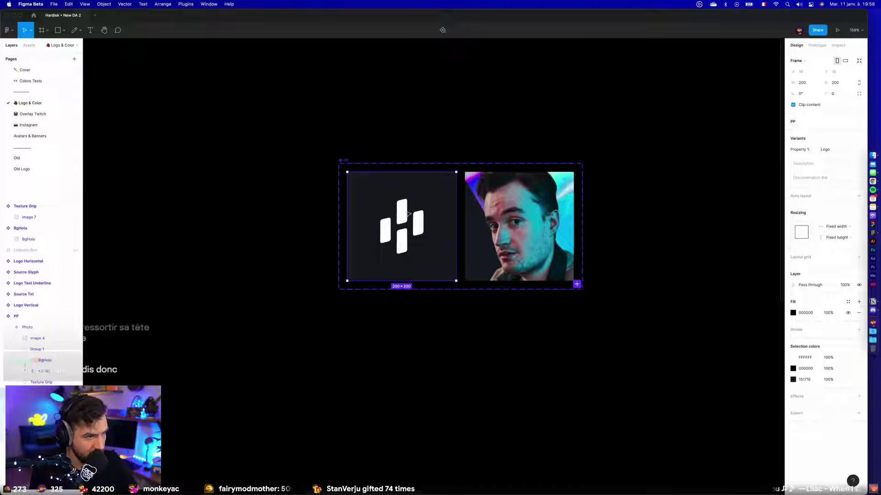
double_click(408, 213)
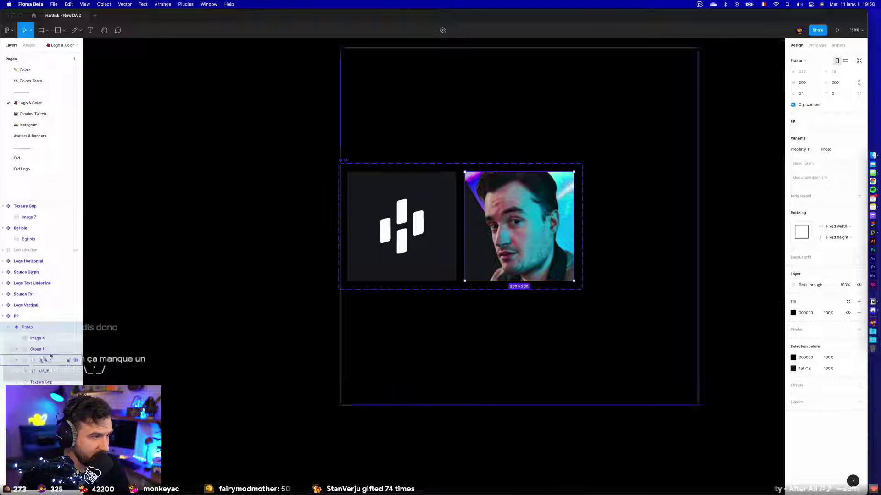
click(245, 417)
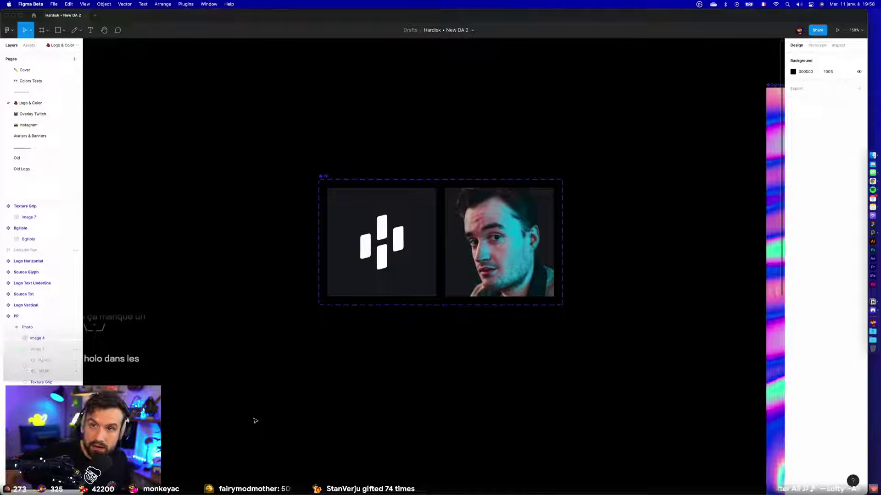
Adjust the Photo variant's portrait image by slightly raising exposure, increasing highlights, and resetting temperature and shadows to neutral.
scroll(408, 320, up, 5)
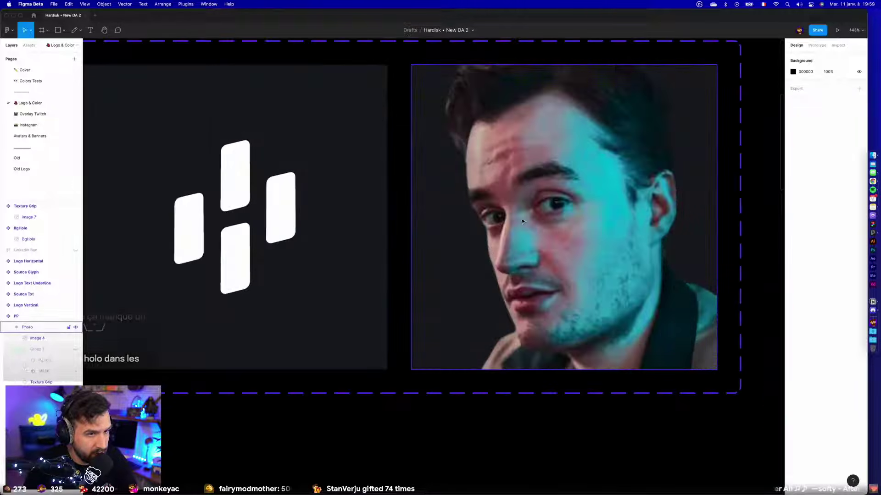
click(499, 235)
scroll(499, 235, down, 2)
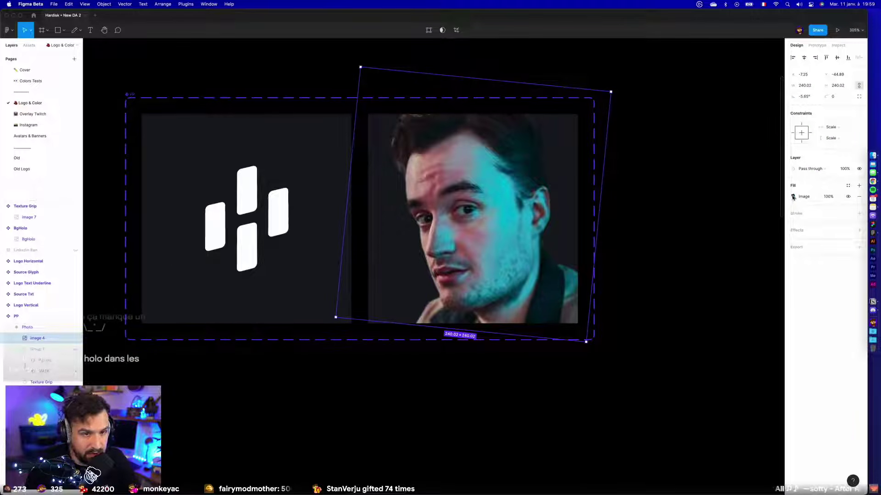
click(793, 197)
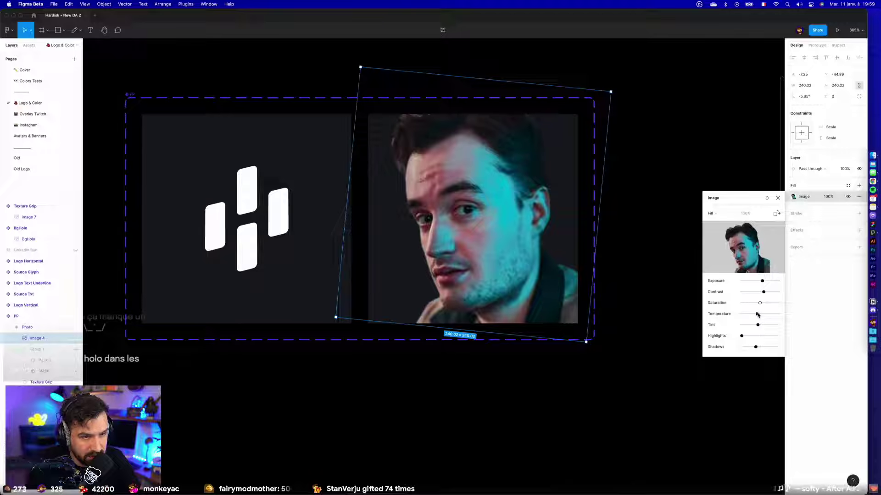
drag(763, 283, 763, 282)
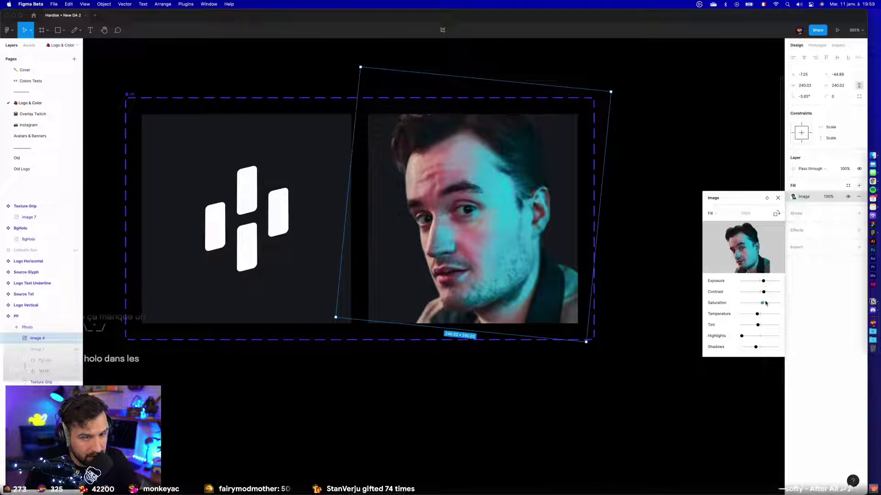
mouse_move(744, 337)
mouse_down()
mouse_move(765, 336)
mouse_move(754, 336)
mouse_up()
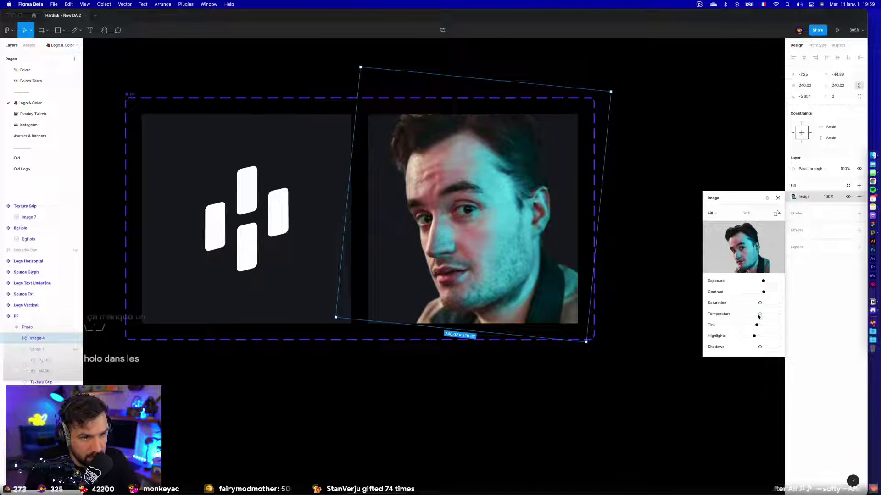
key(Escape)
key(Escape)
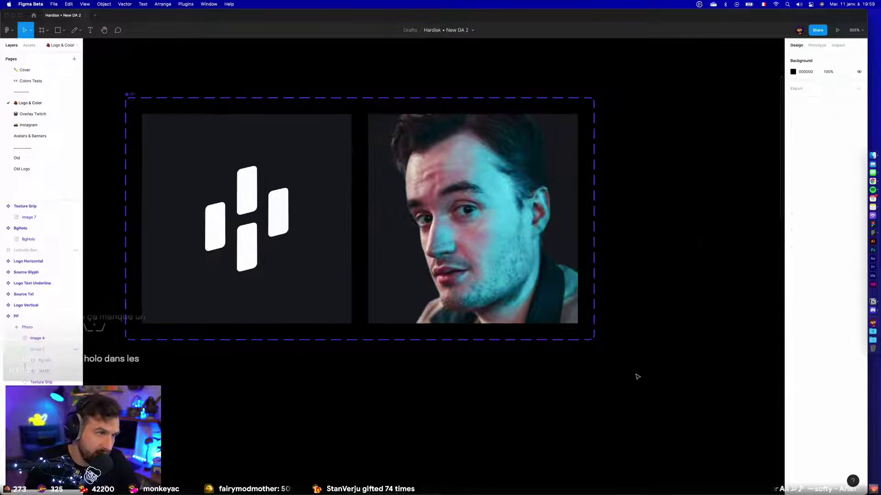
Set the fill of the Photo variant to FFFFFF.
click(469, 244)
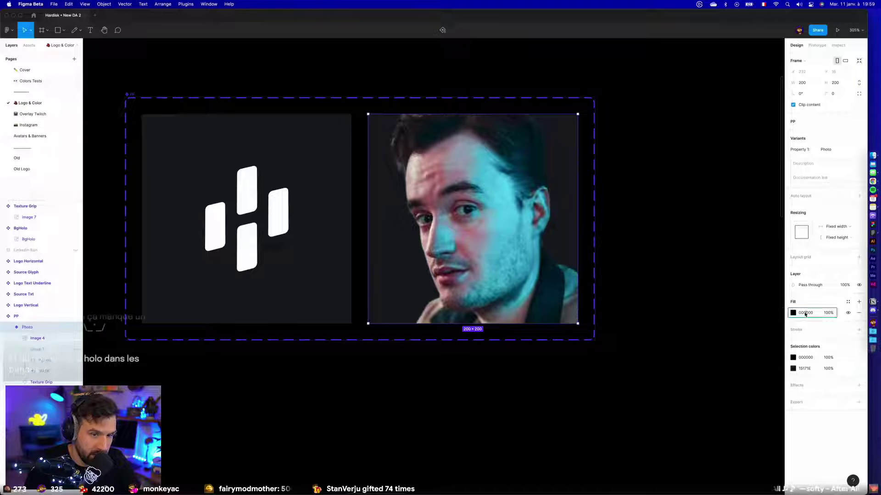
text(ffffff)
key(Return)
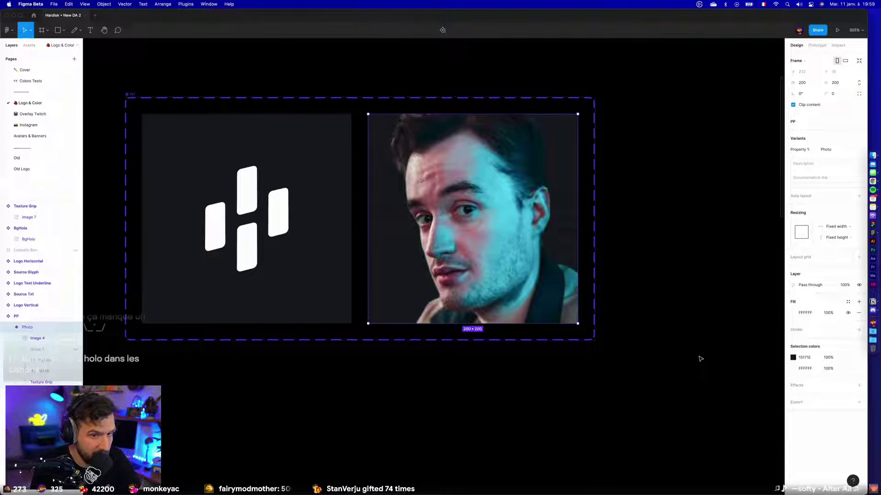
click(701, 359)
scroll(698, 359, down, 6)
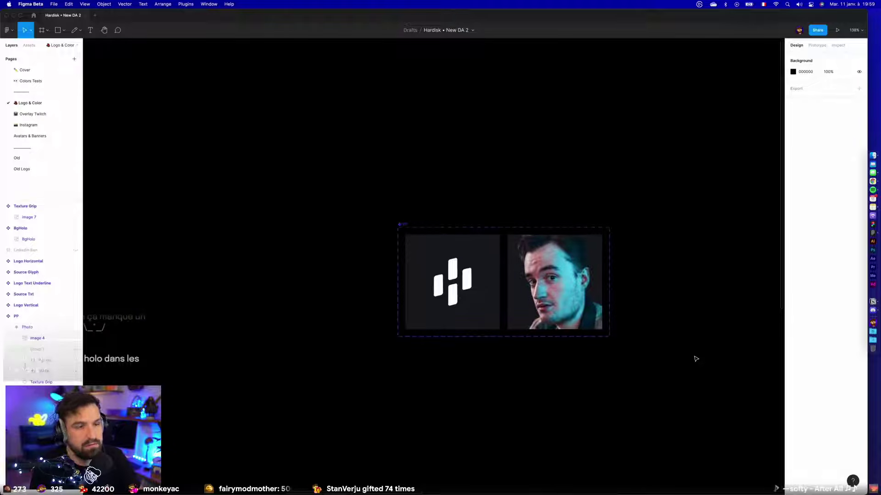
Move the PP component set beside the BgHolo component, near its upper edge.
scroll(696, 359, down, 3)
scroll(388, 172, right, 4)
scroll(388, 172, down, 2)
scroll(388, 172, down, 3)
drag(327, 170, 416, 122)
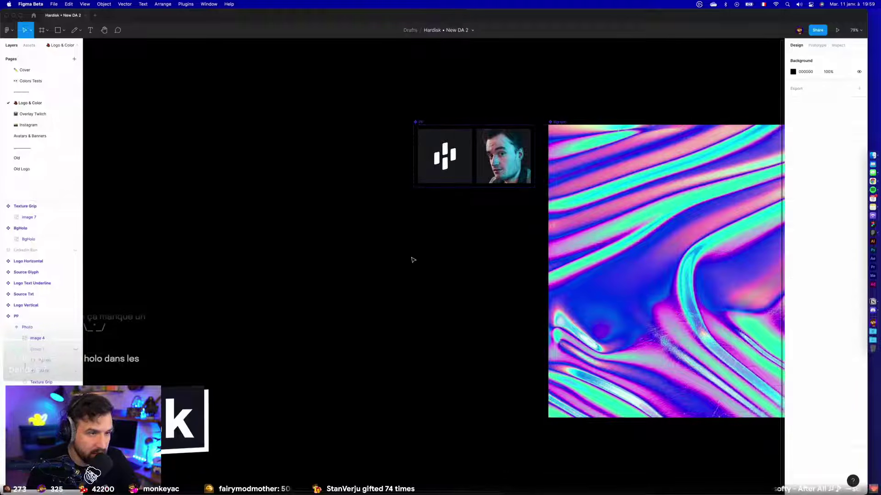
Move the Logo Text Underline, Source Glyph and Source Txt components closer to the PP component set.
scroll(413, 260, down, 1)
drag(284, 301, 565, 222)
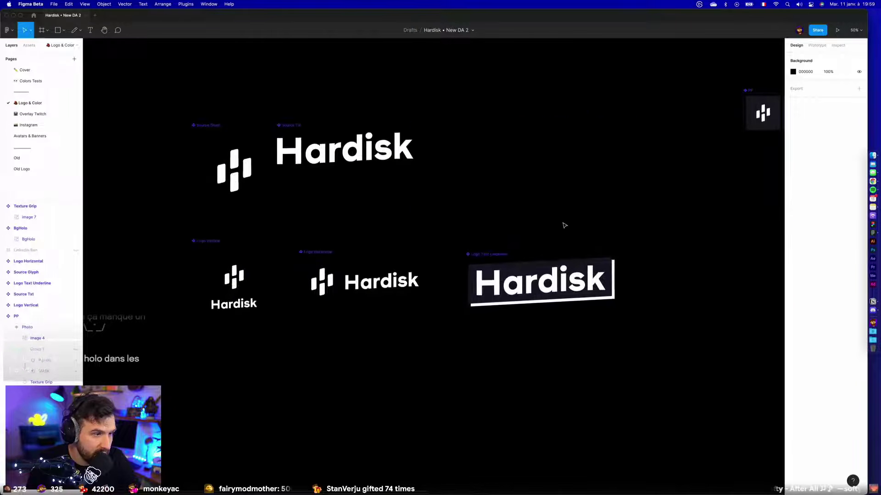
scroll(565, 222, down, 2)
drag(270, 142, 546, 127)
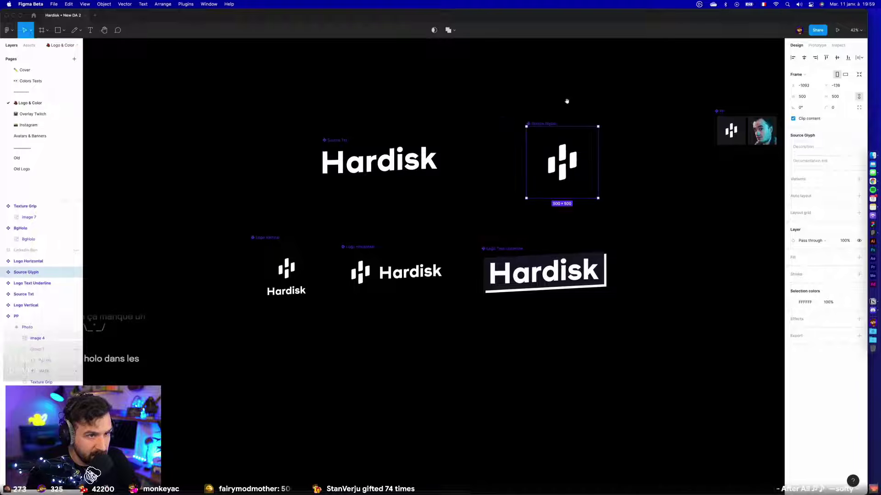
scroll(216, 147, right, 3)
drag(230, 160, 507, 179)
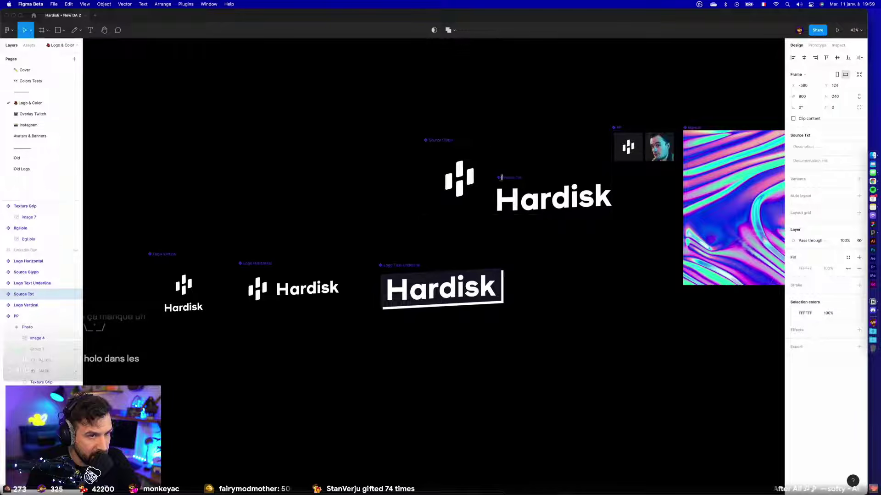
scroll(458, 172, up, 5)
click(436, 163)
scroll(557, 242, down, 5)
click(665, 201)
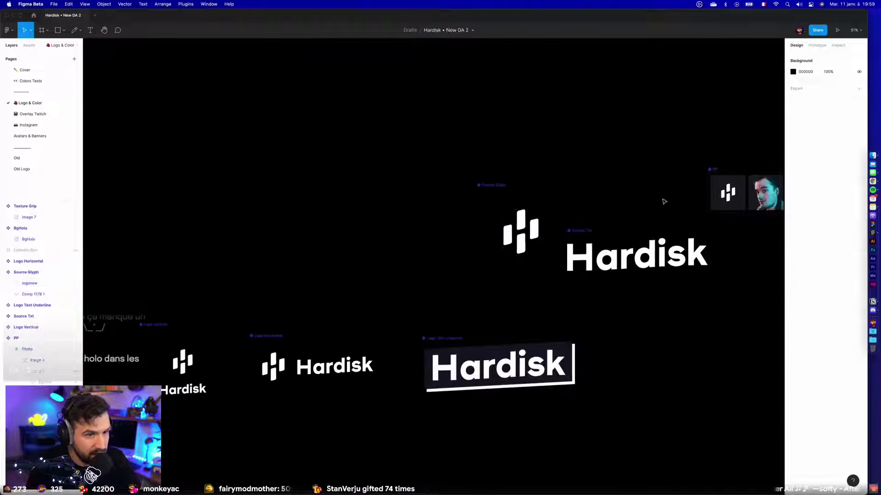
drag(593, 229, 164, 146)
key(super+z)
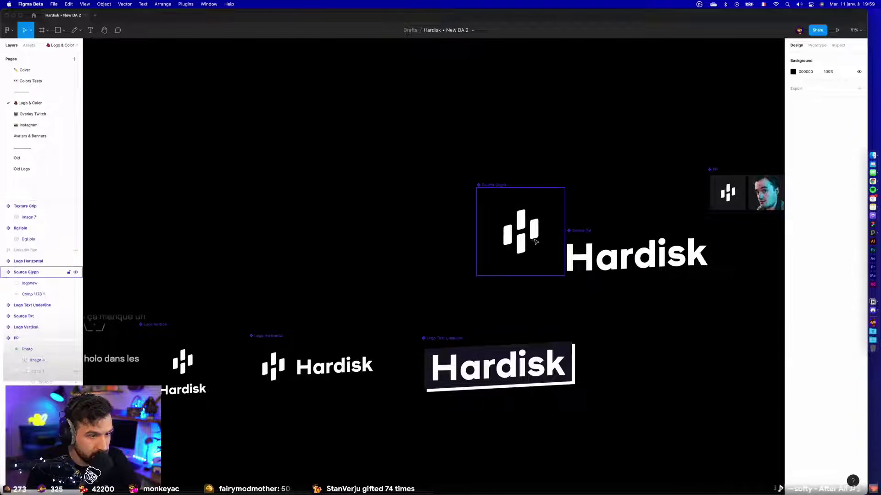
Wrap the five logo components in a vertical auto layout frame with 80 spacing between items.
scroll(546, 214, down, 5)
drag(227, 151, 580, 384)
key(shift+a)
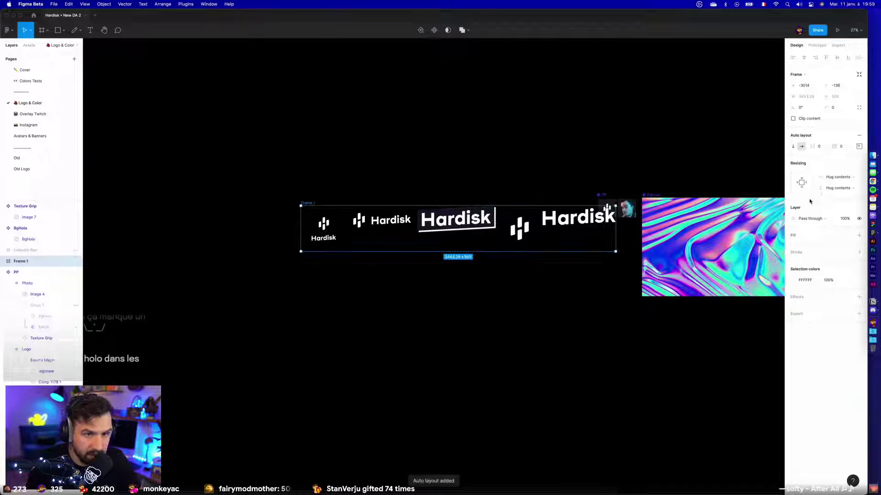
click(792, 147)
key(shift+Up)
key(shift+Up)
key(shift+Up)
key(shift+Up)
key(shift+Up)
key(shift+Up)
key(shift+Up)
key(shift+Up)
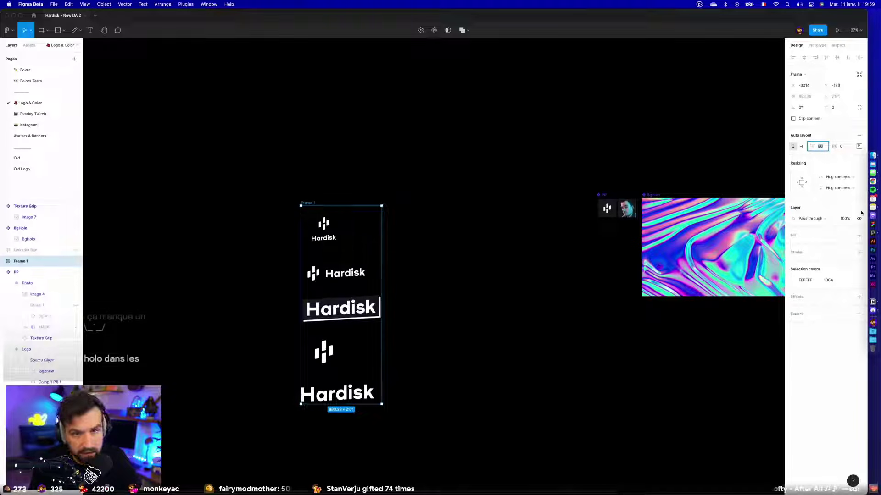
Set the logo frame's auto layout padding to 80 and centre its items horizontally.
text(8)
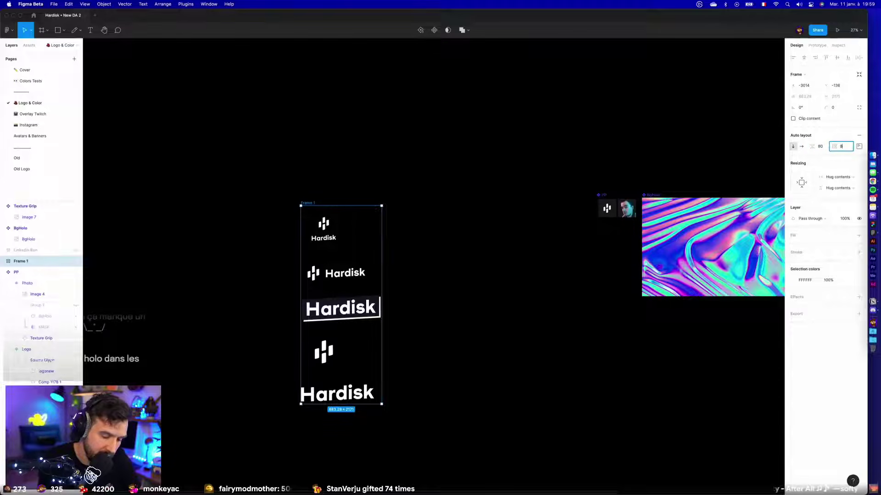
text(0)
key(Return)
click(857, 147)
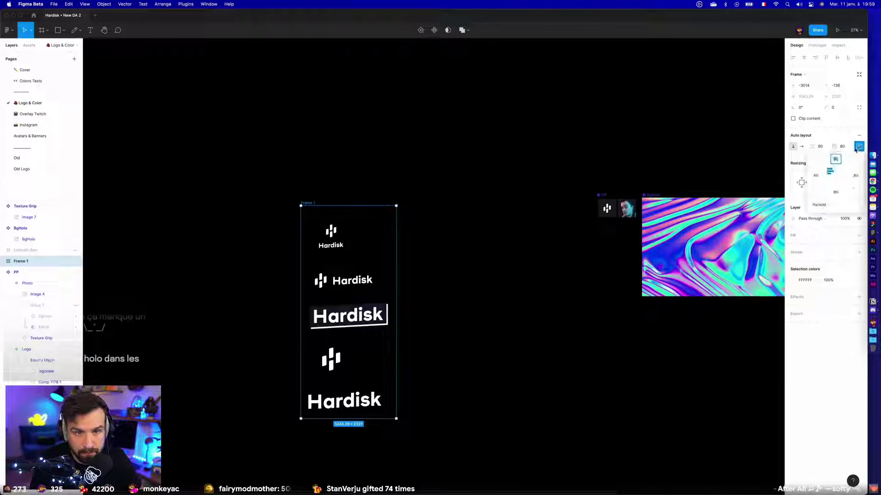
click(837, 171)
click(438, 285)
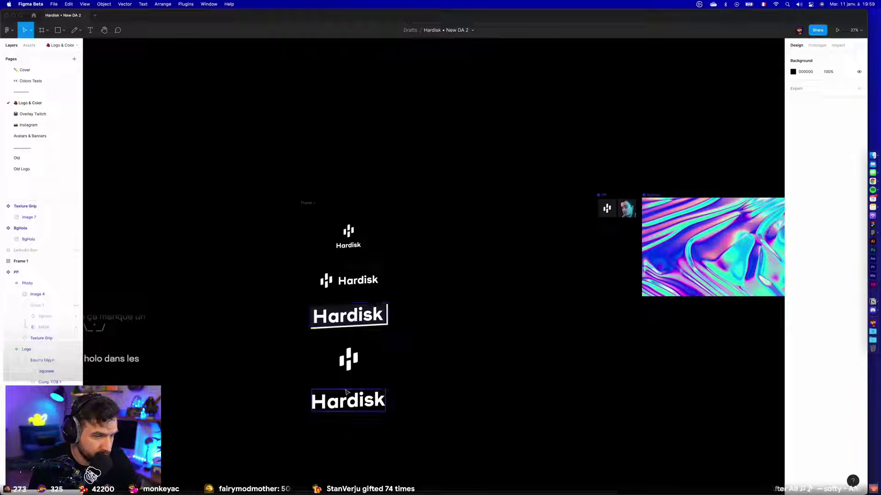
Reorder the frame so Source Glyph and Source Txt come first, above Logo Text Underline, Logo Vertical and Logo Horizontal.
drag(356, 357, 361, 237)
drag(348, 400, 354, 321)
click(450, 360)
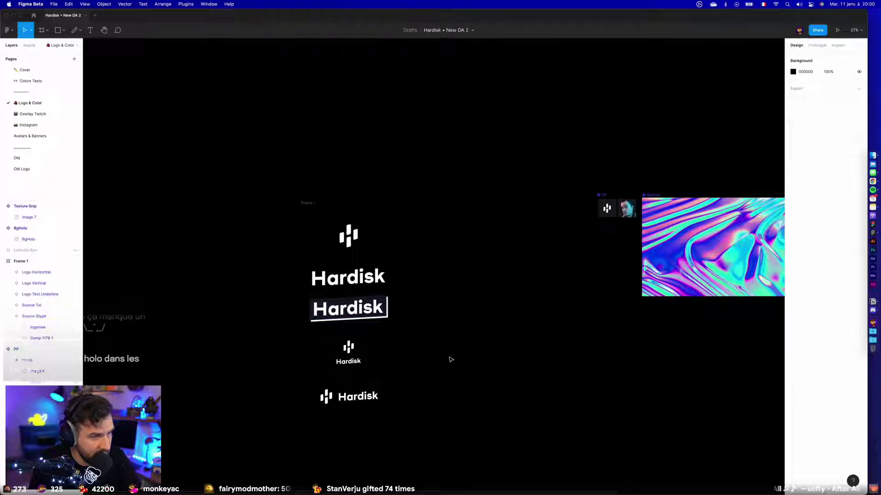
Move the logo frame next to the PP component set with their upper edges aligned.
scroll(497, 291, left, 4)
scroll(498, 290, down, 2)
drag(400, 177, 586, 165)
scroll(597, 274, up, 2)
click(681, 279)
scroll(683, 285, up, 10)
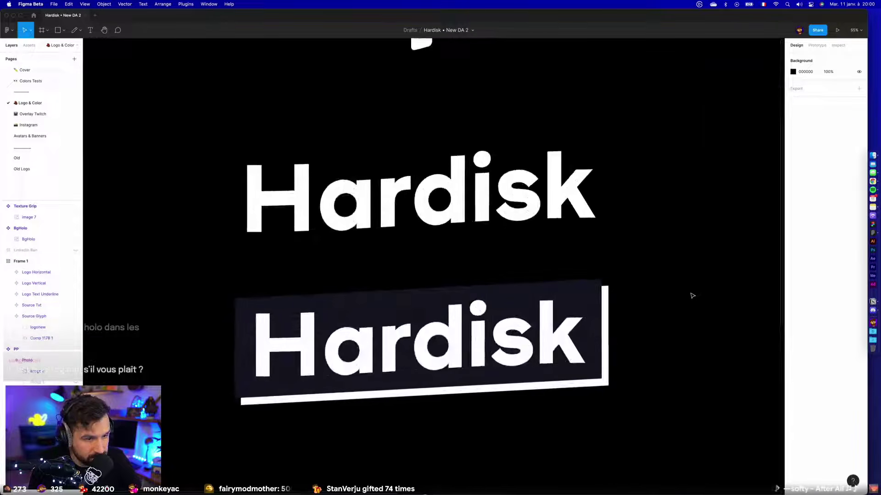
scroll(647, 339, down, 10)
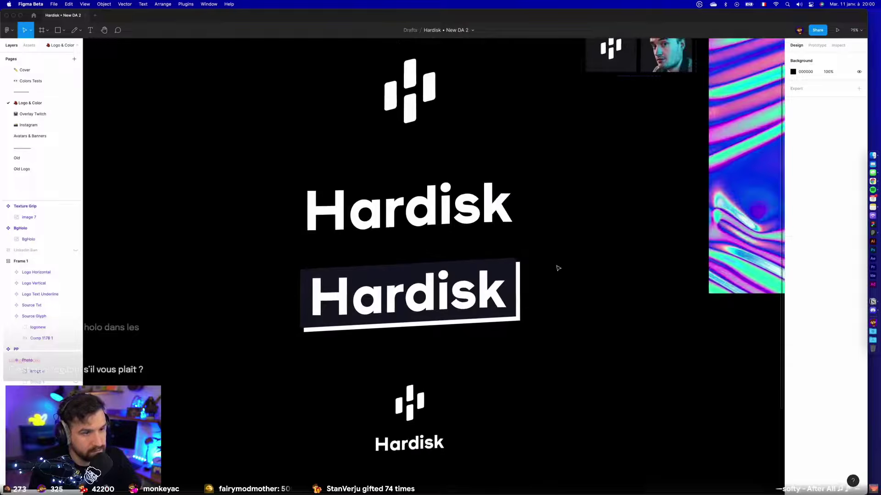
drag(528, 316, 541, 322)
click(623, 370)
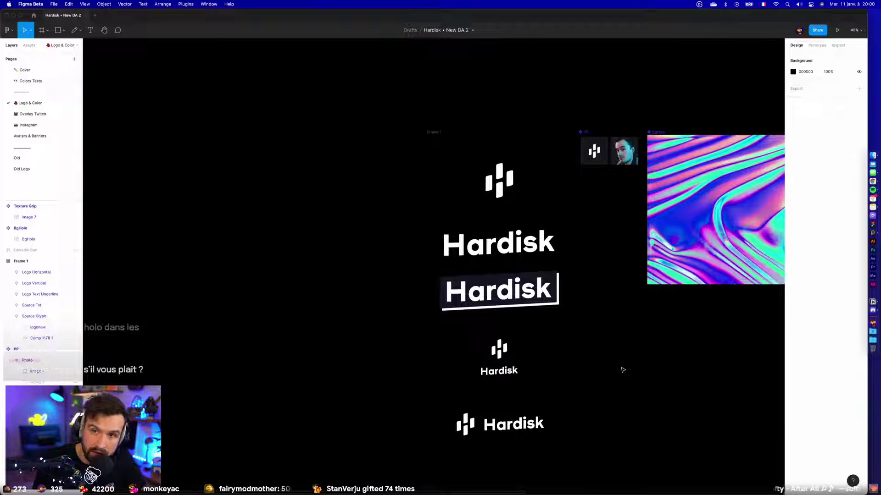
Place a copy of the PP set's Logo variant above the component set and detach it from its component.
scroll(623, 369, down, 3)
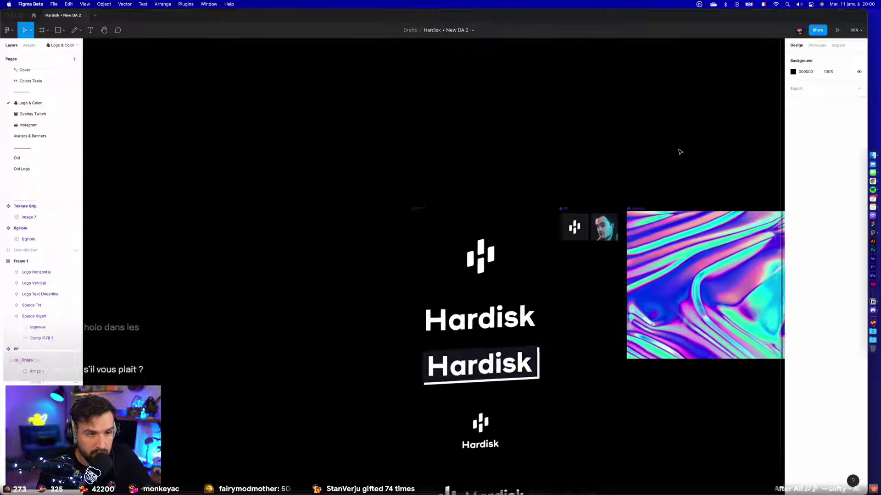
scroll(633, 184, up, 14)
click(468, 285)
click(478, 230)
click(453, 253)
key(ctrl+v)
click(552, 124)
click(498, 144)
key(super+alt+b)
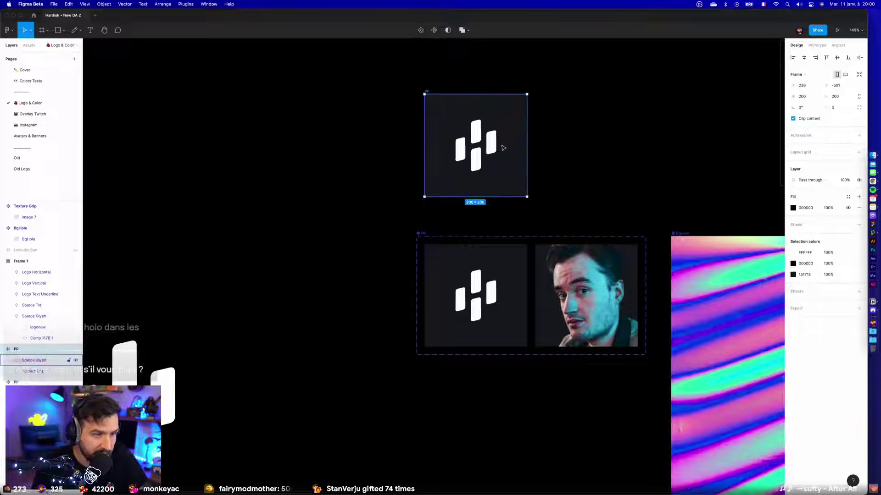
click(486, 137)
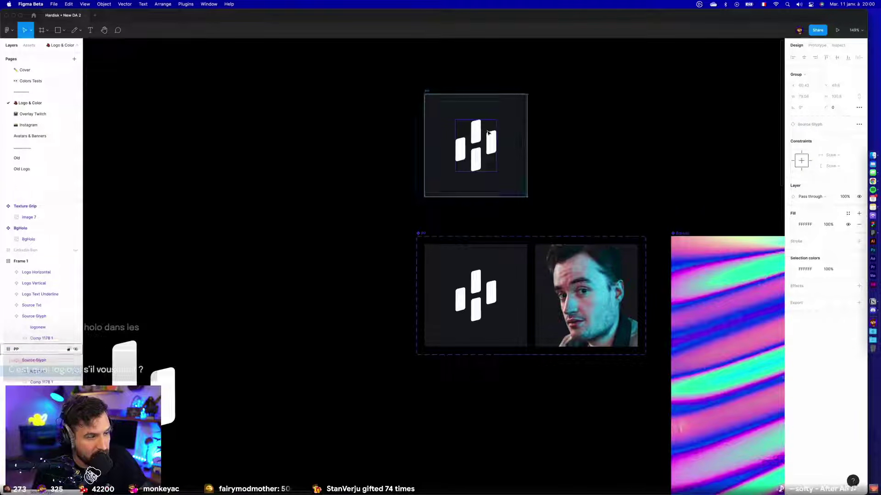
scroll(563, 170, down, 2)
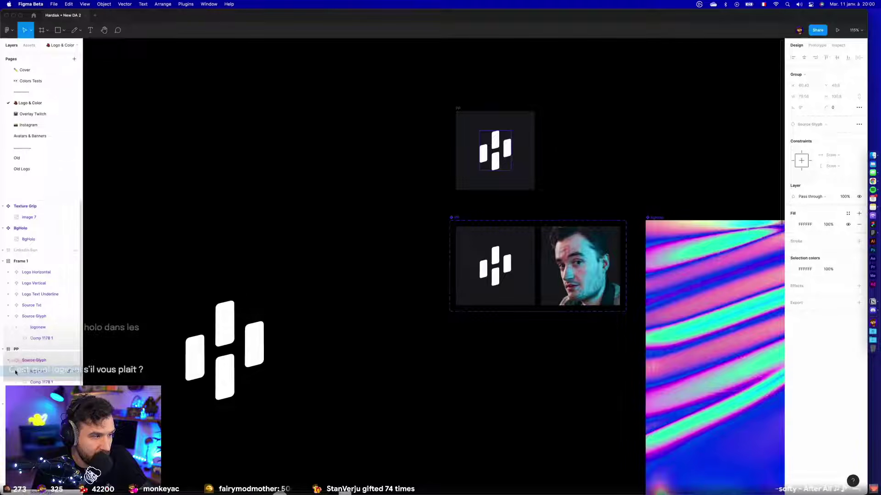
scroll(611, 161, up, 2)
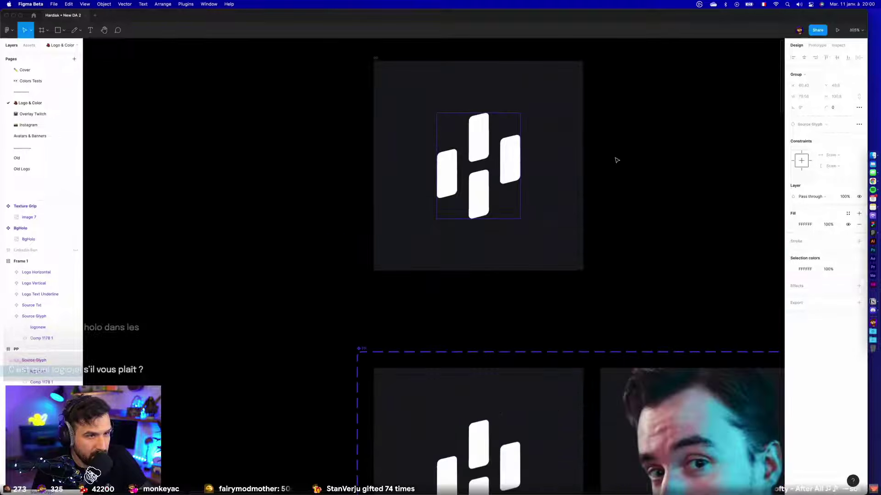
scroll(653, 165, right, 5)
click(440, 285)
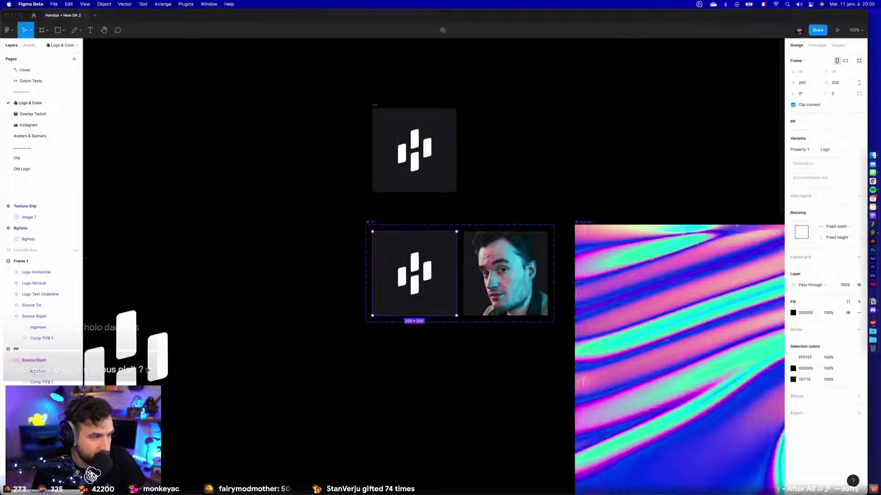
click(456, 120)
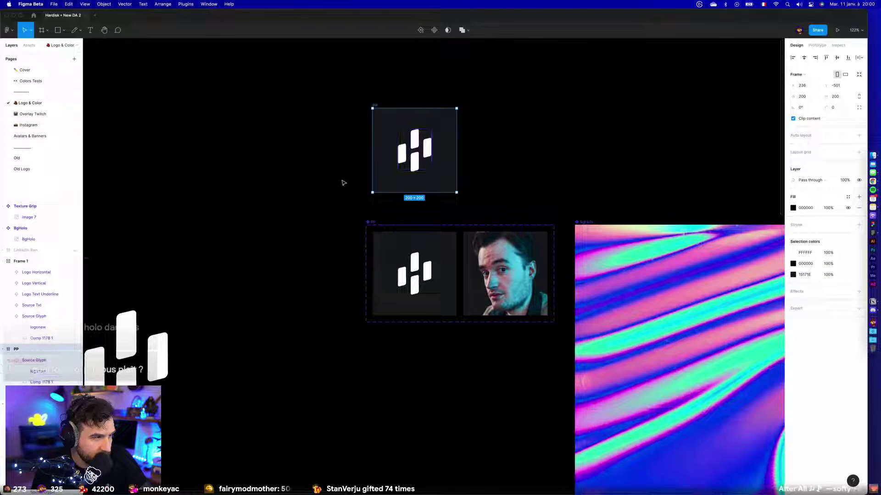
click(7, 361)
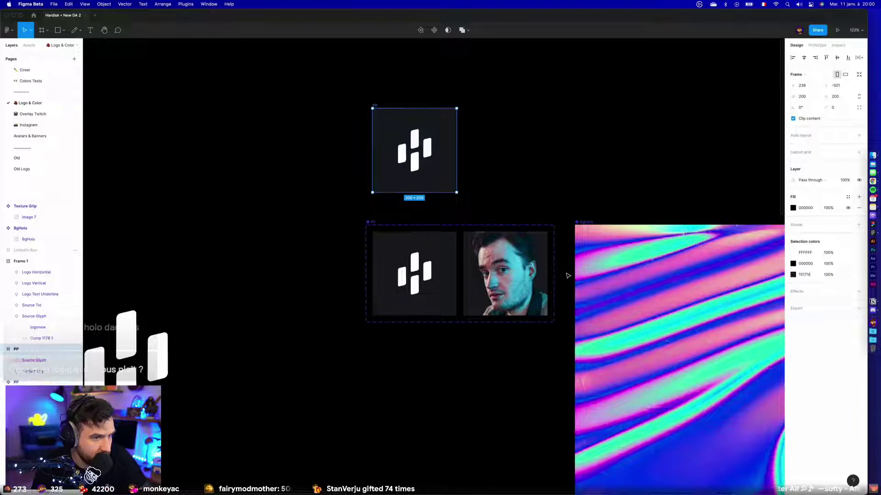
Duplicate the BgHolo background and resize the copy to 200 × 200 so it covers the detached PP frame.
click(589, 222)
drag(589, 222, 561, 78)
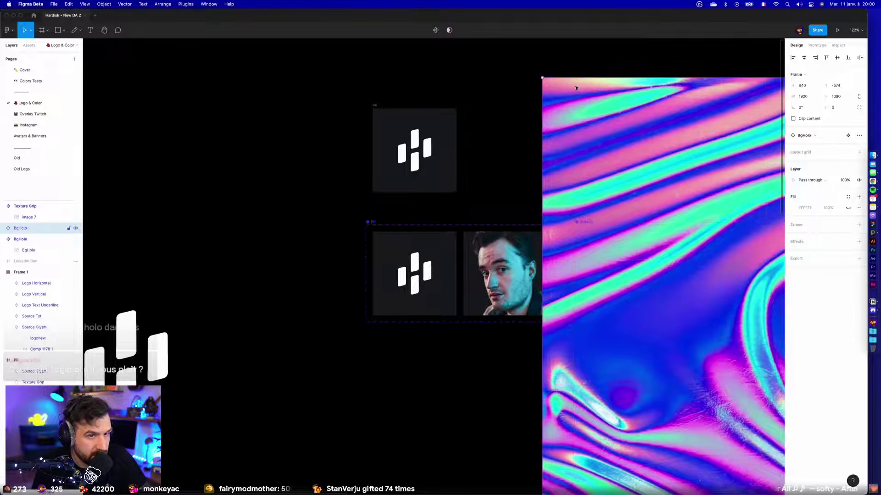
scroll(560, 78, down, 5)
drag(751, 138, 495, 142)
scroll(504, 143, up, 5)
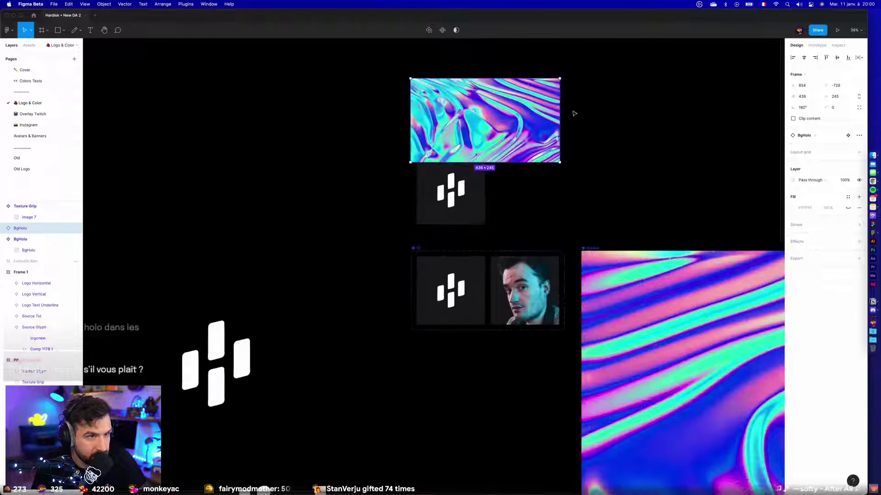
drag(561, 79, 476, 236)
scroll(480, 196, up, 3)
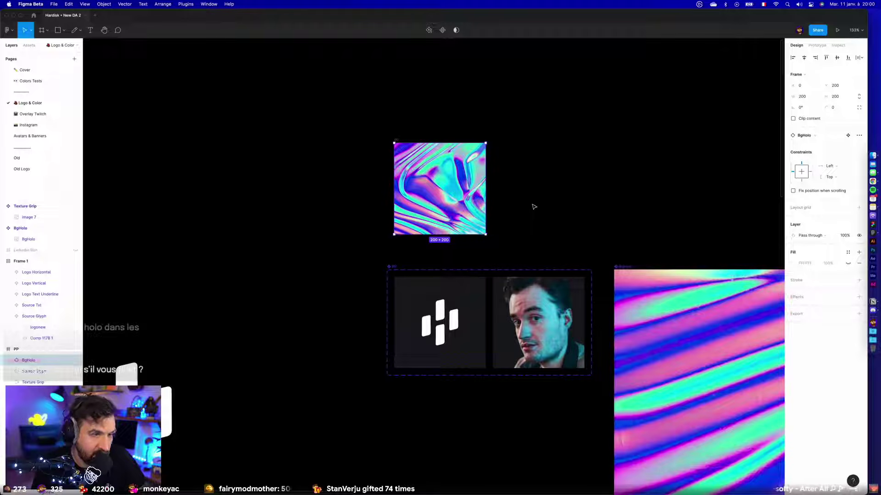
Reorder the BgHolo copy in the PP frame so it sits behind the white glyph but above the dark texture.
key(super+bracketleft)
key(super+bracketleft)
key(super+bracketright)
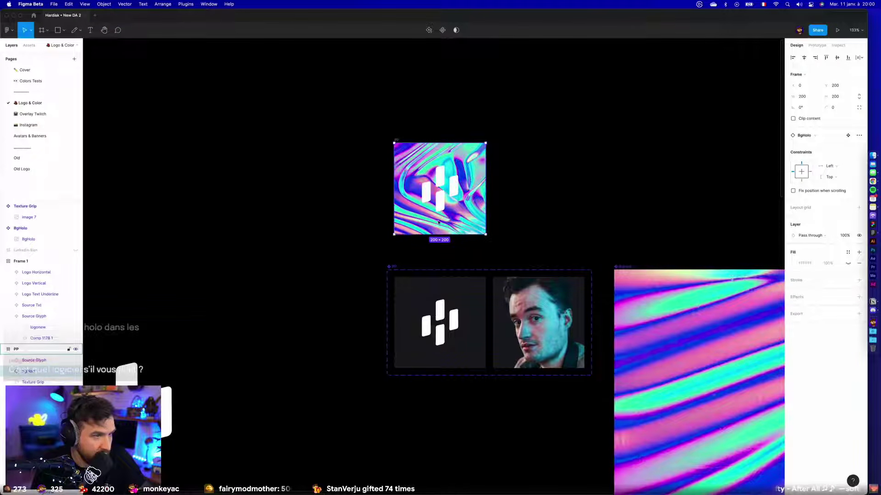
Break the copied Source Glyph down to its separate vectors and combine them into one shape with Union.
click(453, 186)
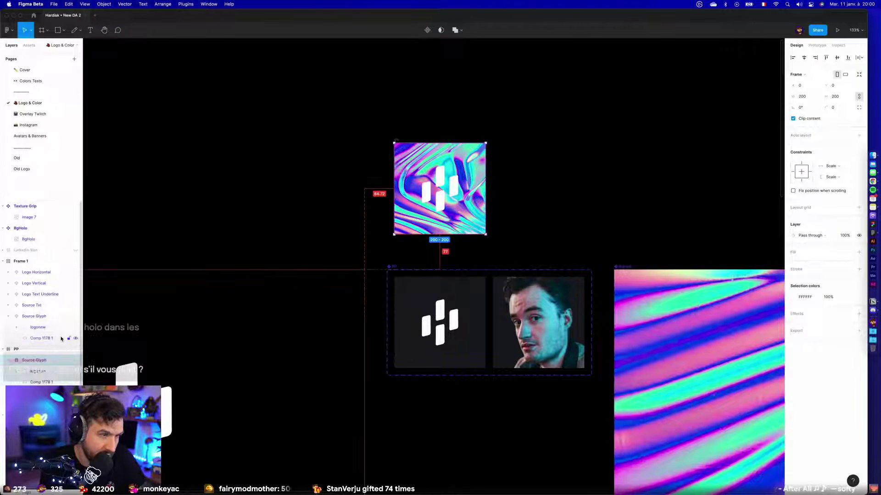
click(45, 376)
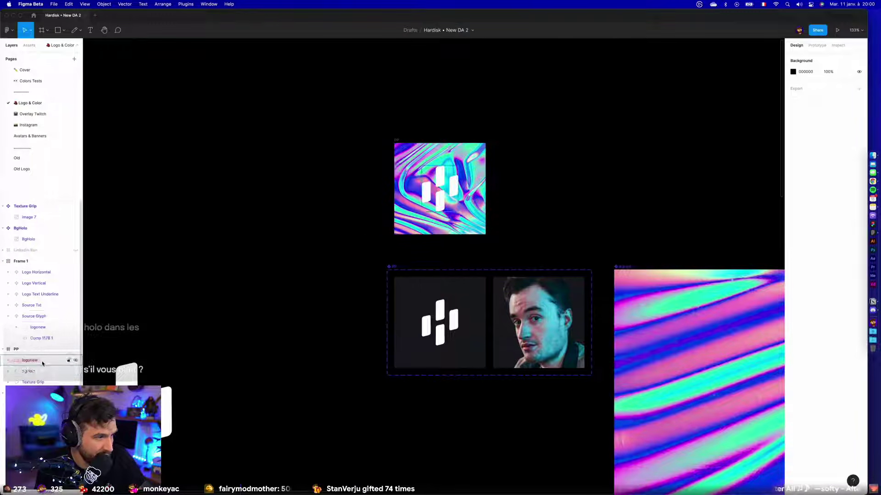
click(41, 361)
key(super+e)
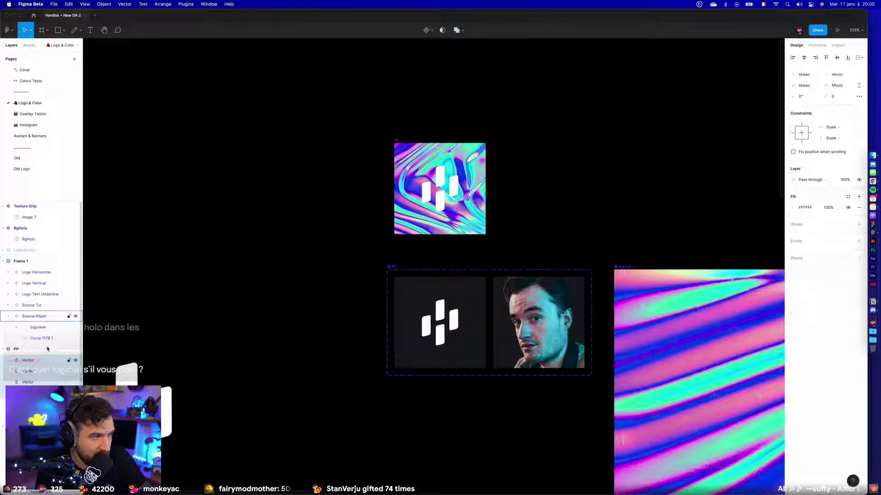
click(453, 32)
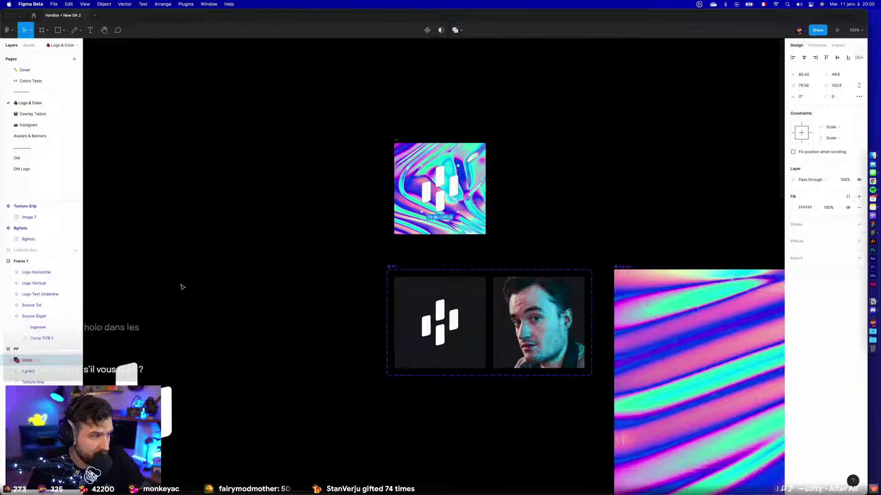
Put the unioned glyph below BgHolo, group the two layers, and use the glyph as a mask for the holographic texture.
drag(38, 380, 10, 364)
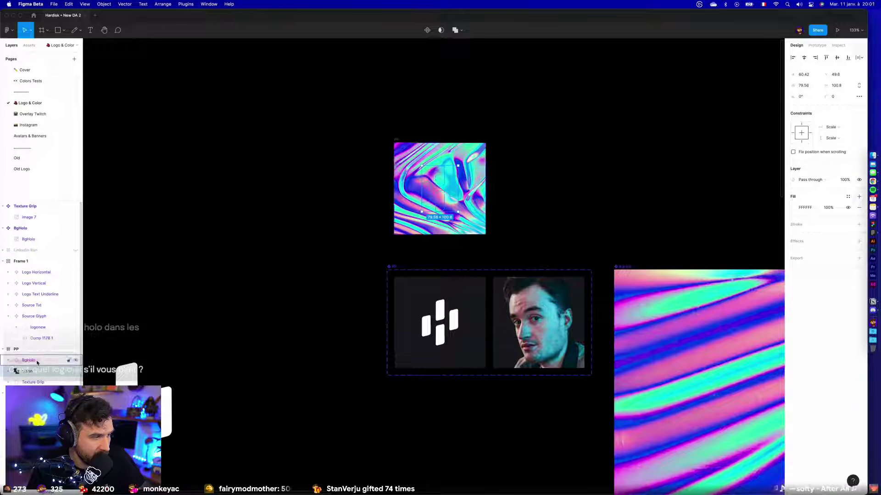
key(super+g)
click(10, 361)
click(36, 382)
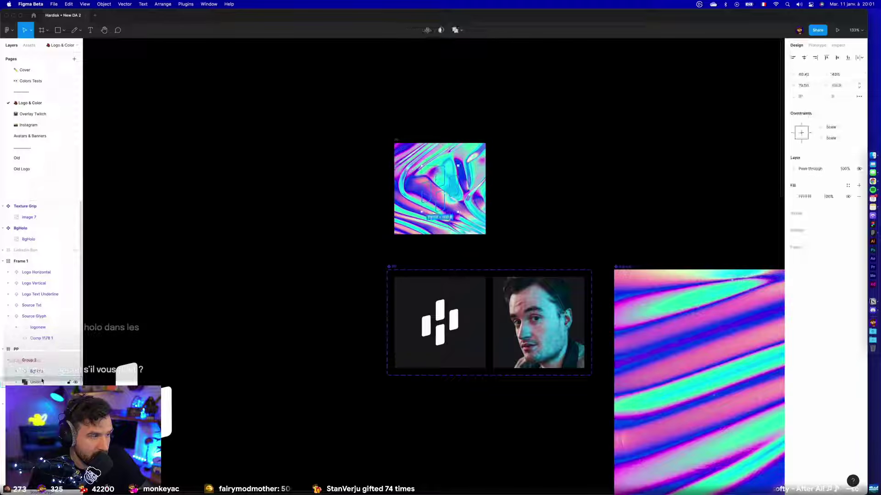
click(441, 30)
click(502, 160)
scroll(496, 191, up, 5)
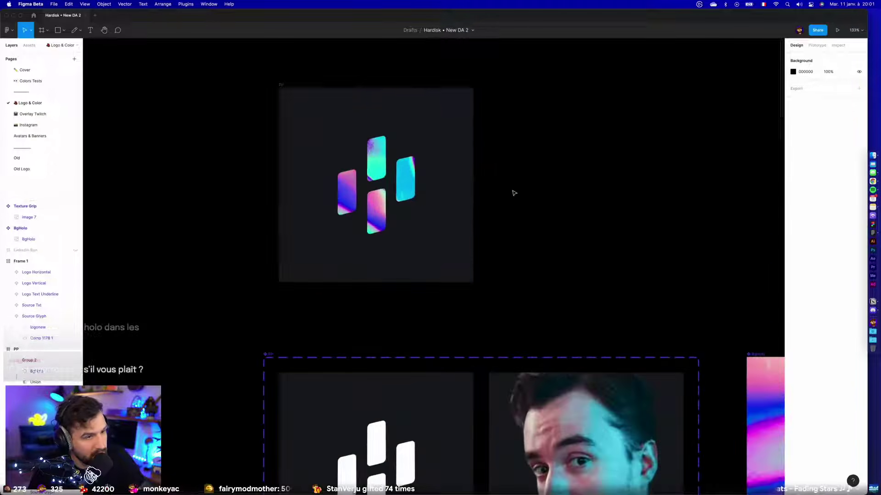
Scale the masked BgHolo texture to 432 × 432 and shift it so its cyan-green area fills the glyph.
click(37, 372)
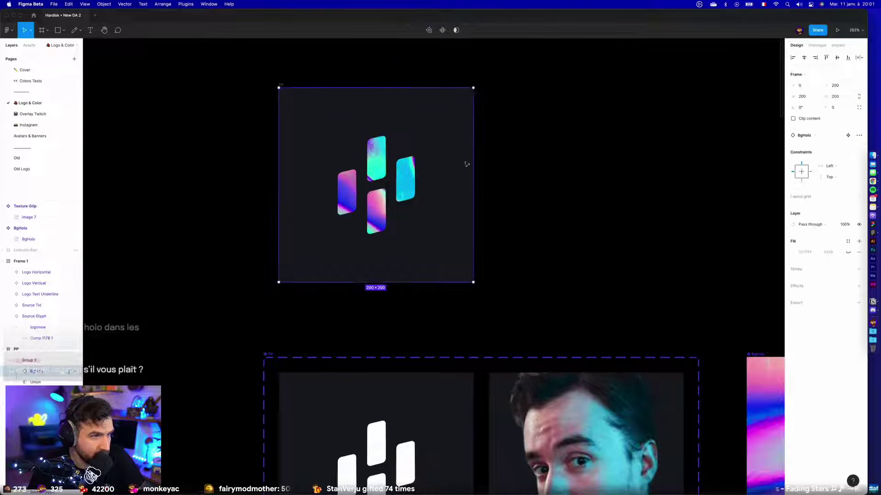
scroll(537, 147, down, 5)
scroll(662, 79, up, 3)
mouse_move(663, 40)
mouse_down()
mouse_move(464, 232)
mouse_move(641, 73)
mouse_move(650, 52)
mouse_up()
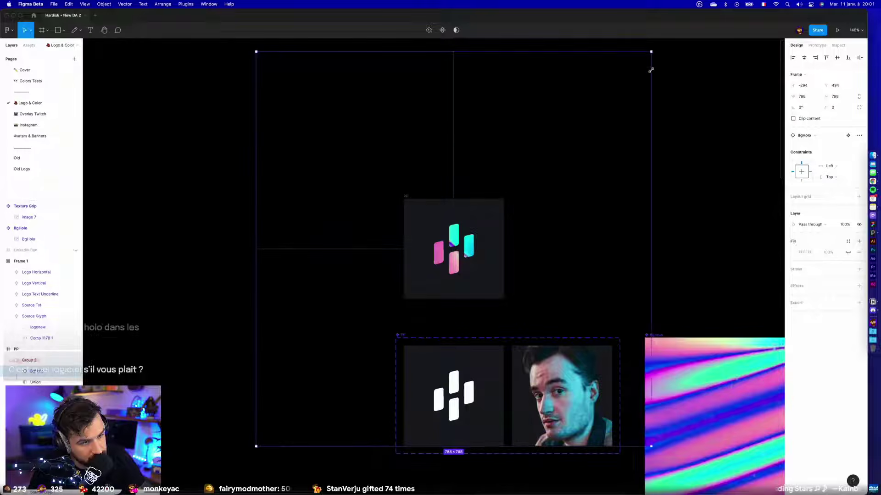
drag(487, 255, 522, 220)
scroll(629, 178, down, 5)
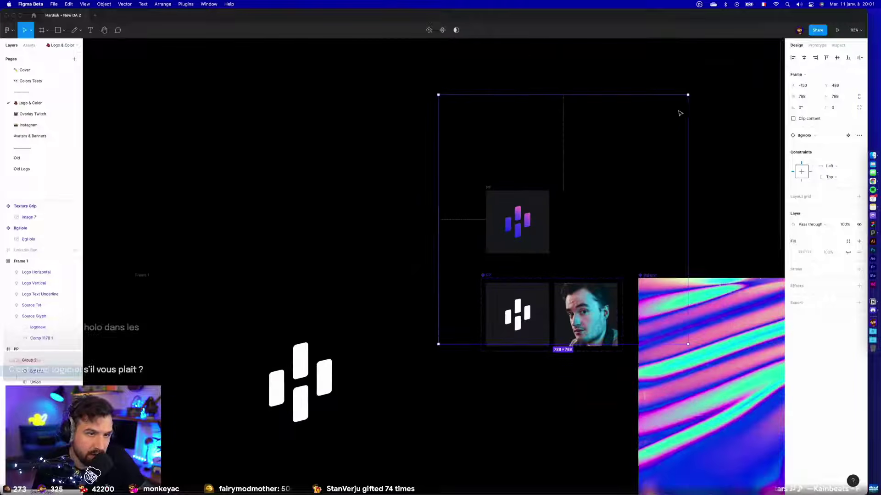
drag(686, 97, 608, 151)
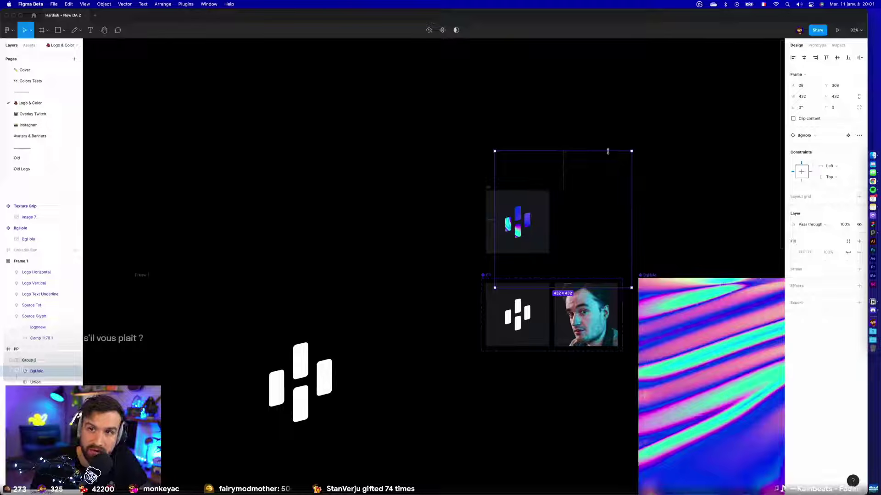
drag(546, 216, 521, 233)
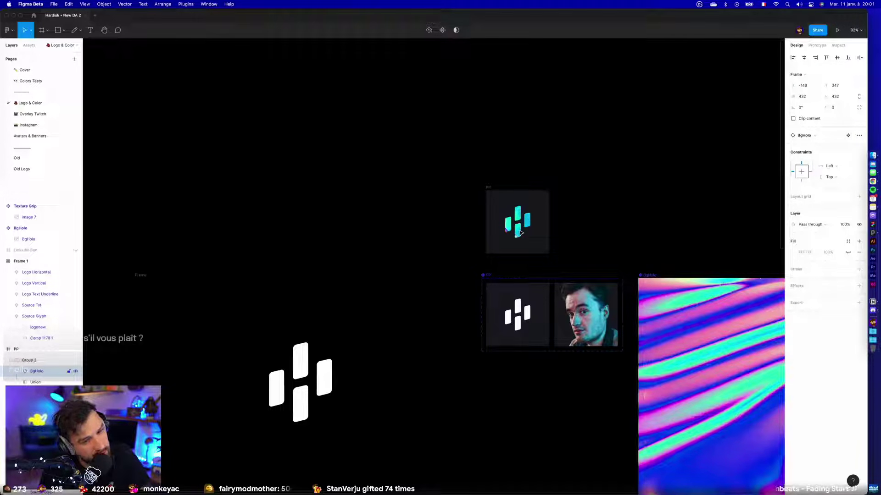
click(621, 215)
Add the holographic logo frame to the PP component set between the Logo and Photo variants, and stack the set vertically.
scroll(615, 202, down, 3)
drag(479, 124, 557, 239)
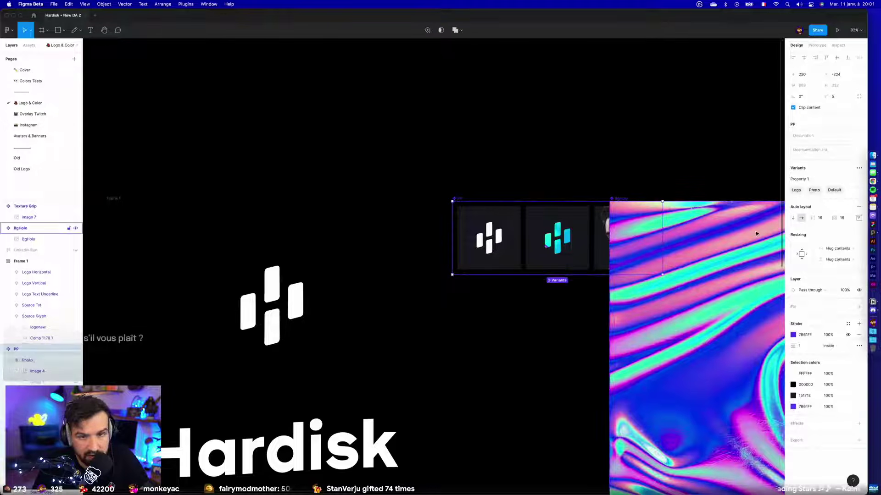
click(793, 218)
click(524, 163)
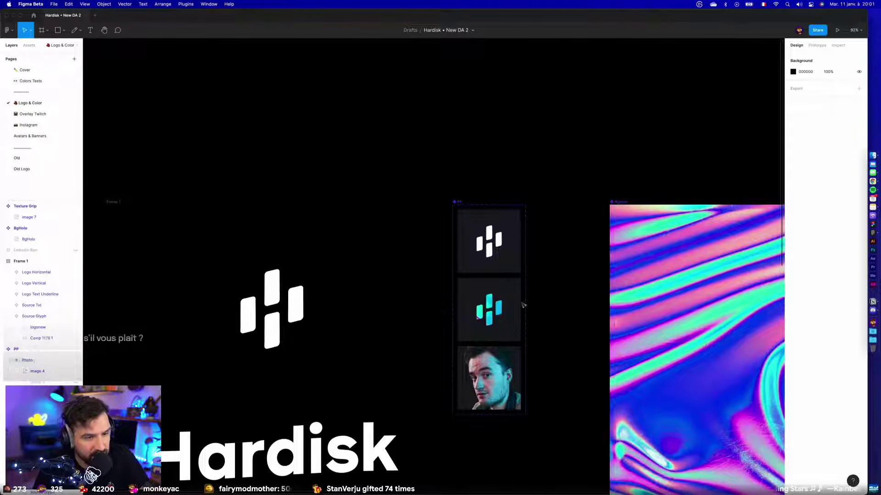
Adjust the masked BgHolo texture in the holographic variant so pink tones show in the glyph alongside the cyan.
click(507, 303)
click(41, 448)
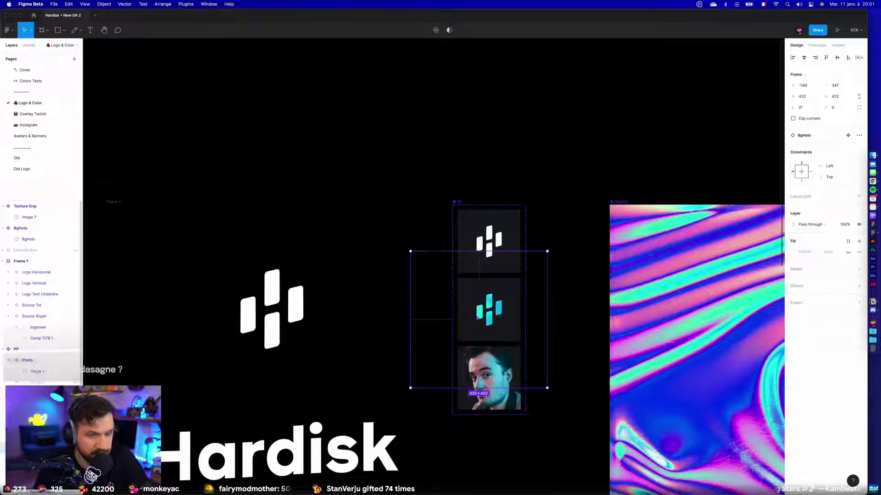
drag(410, 388, 420, 376)
click(486, 447)
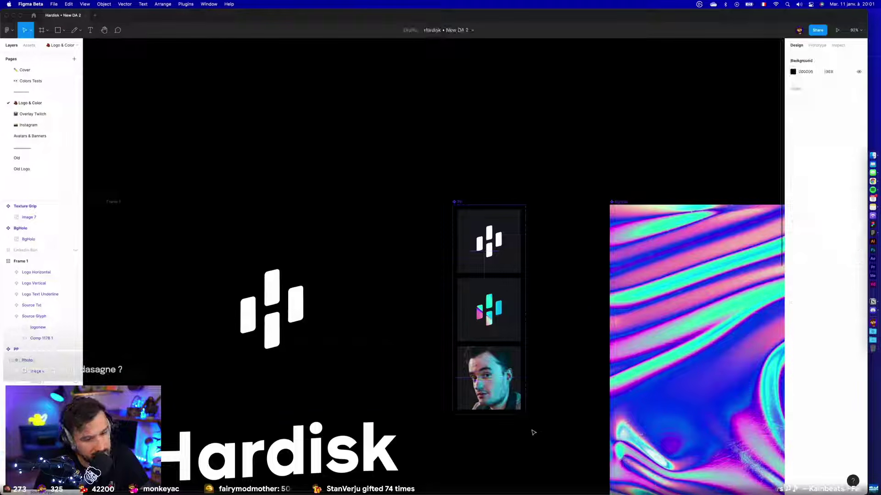
Nudge the PP component set up so its first variant lines up with the upper edge of the BgHolo background.
scroll(532, 431, down, 5)
scroll(496, 327, down, 4)
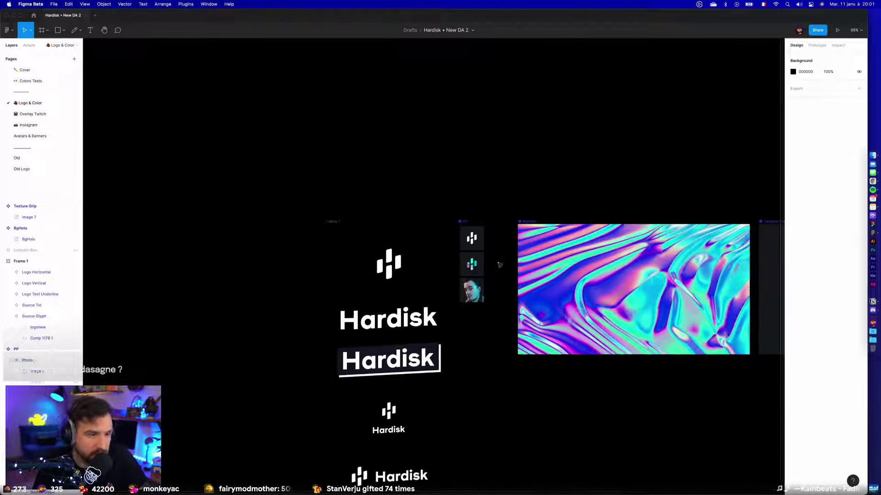
click(481, 218)
key(Escape)
scroll(511, 317, down, 4)
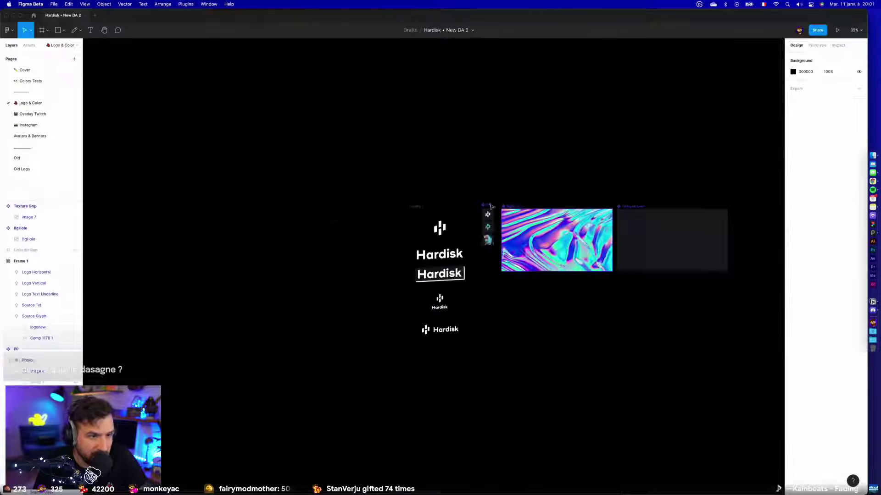
scroll(410, 233, up, 5)
click(179, 307)
key(Escape)
scroll(334, 163, down, 4)
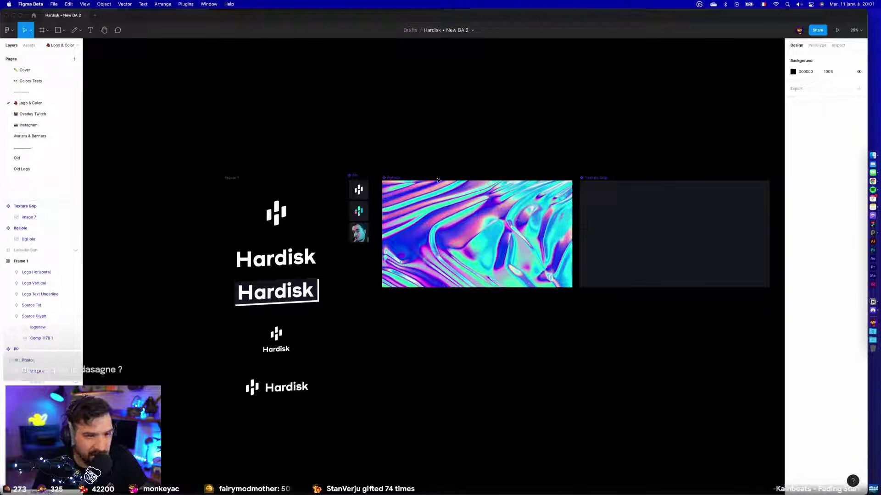
Go to the Overlay Twitch page and delete the group of old overlay screens that includes the green WaitScreen.
click(30, 114)
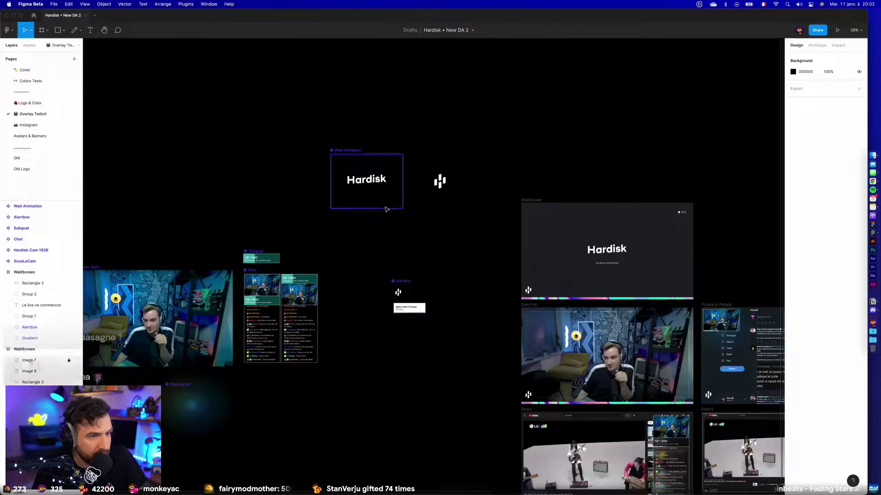
scroll(387, 219, down, 4)
scroll(281, 316, right, 3)
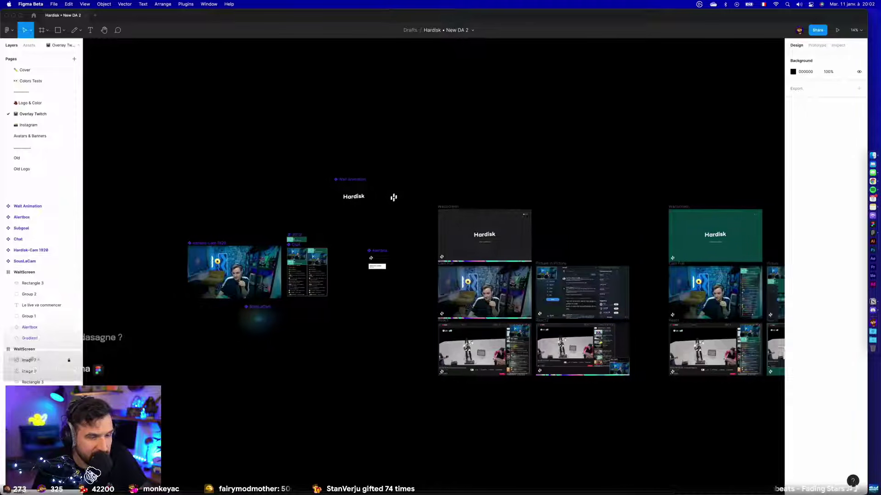
scroll(486, 289, right, 8)
drag(680, 415, 451, 152)
key(BackSpace)
drag(329, 188, 548, 141)
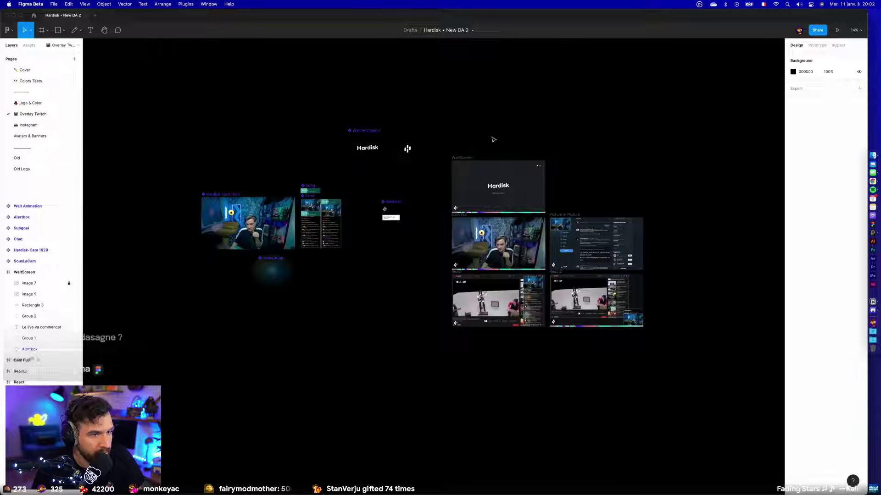
scroll(489, 147, up, 10)
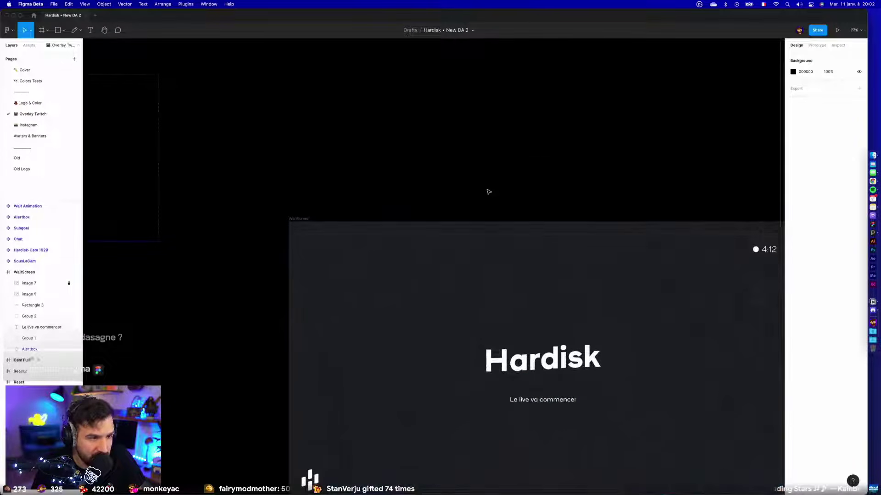
Unlock the full-frame texture image on the Hardisk WaitScreen and delete it.
scroll(350, 228, down, 3)
click(349, 228)
click(69, 283)
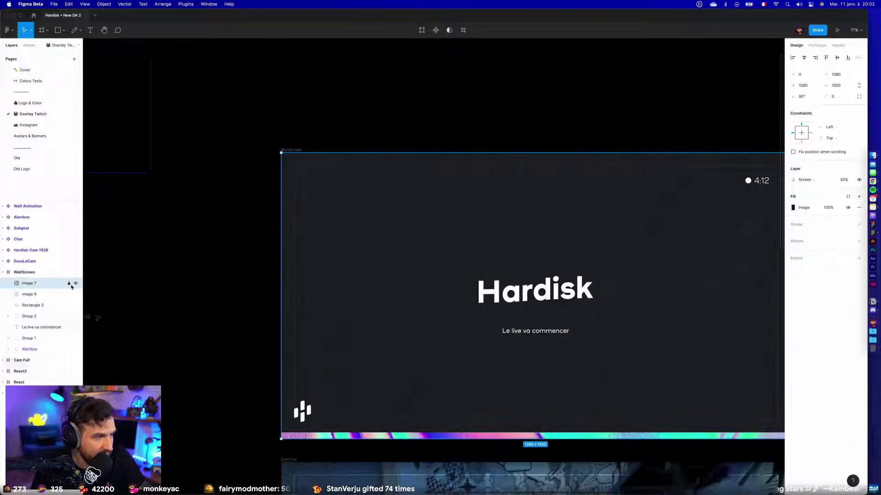
drag(476, 225, 566, 245)
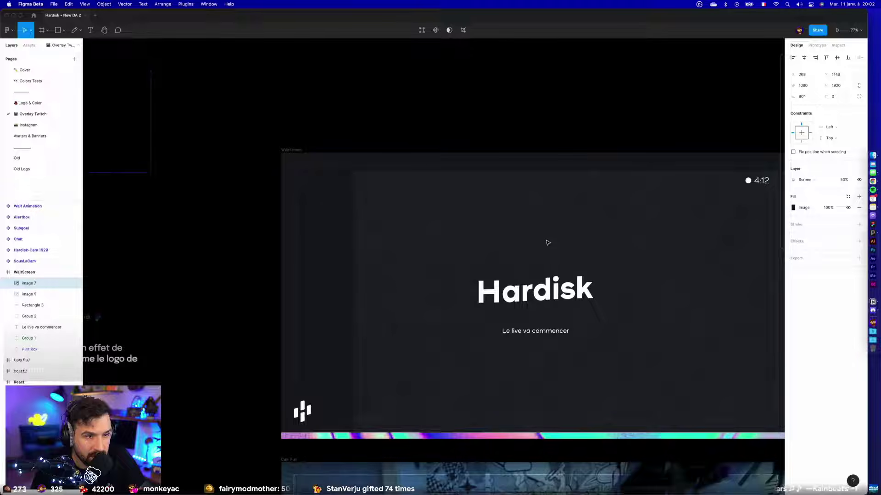
scroll(548, 243, up, 3)
scroll(548, 242, down, 8)
drag(548, 241, 542, 240)
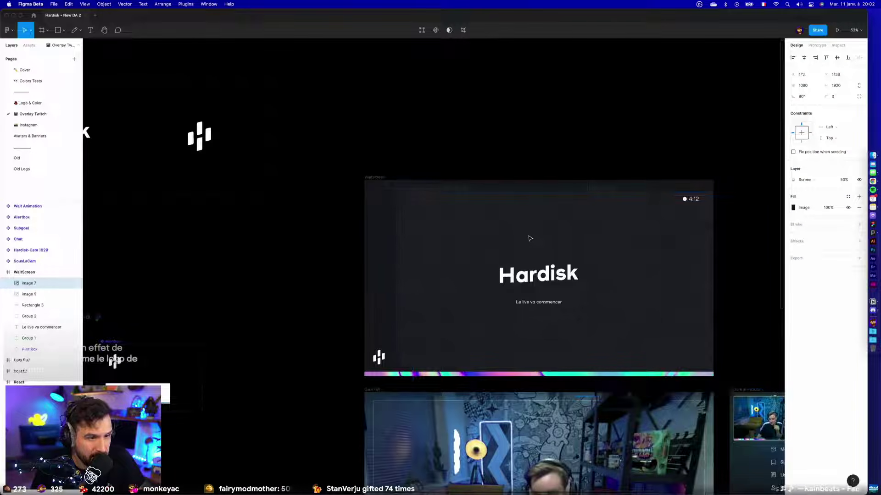
double_click(500, 241)
key(BackSpace)
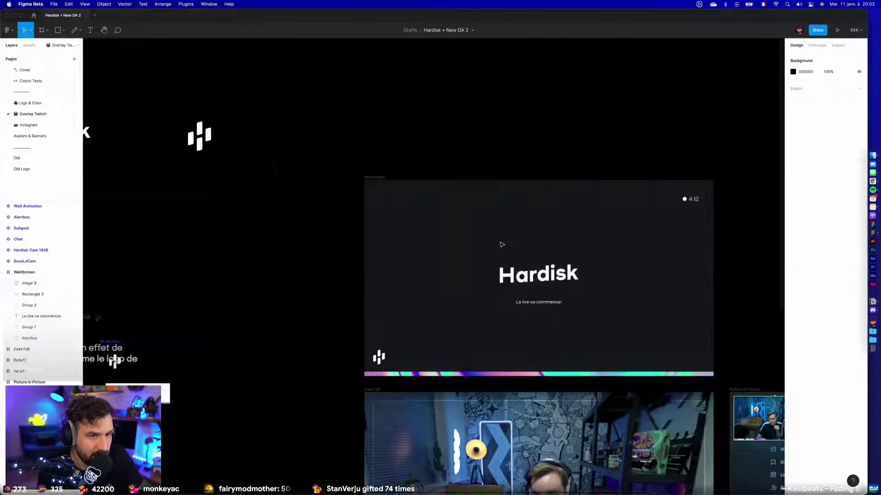
On the Logo & Color page, set the Texture Grip image's blend mode to Screen with 50% layer opacity.
click(28, 103)
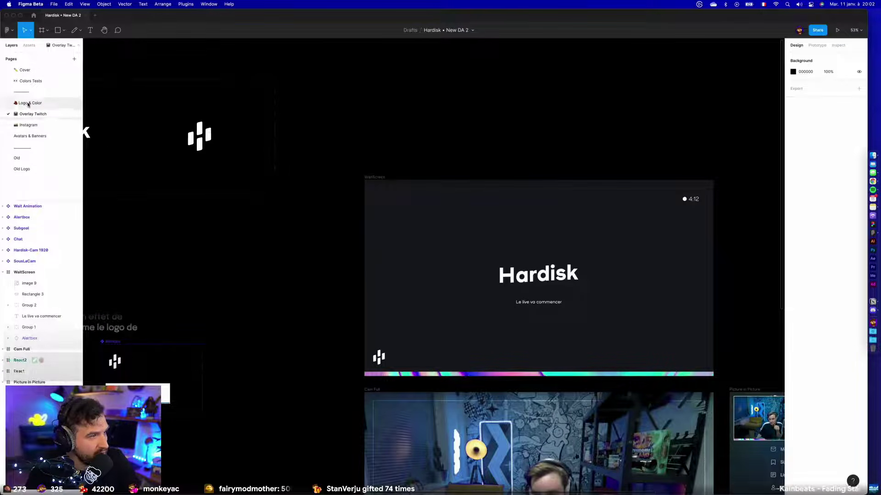
click(615, 203)
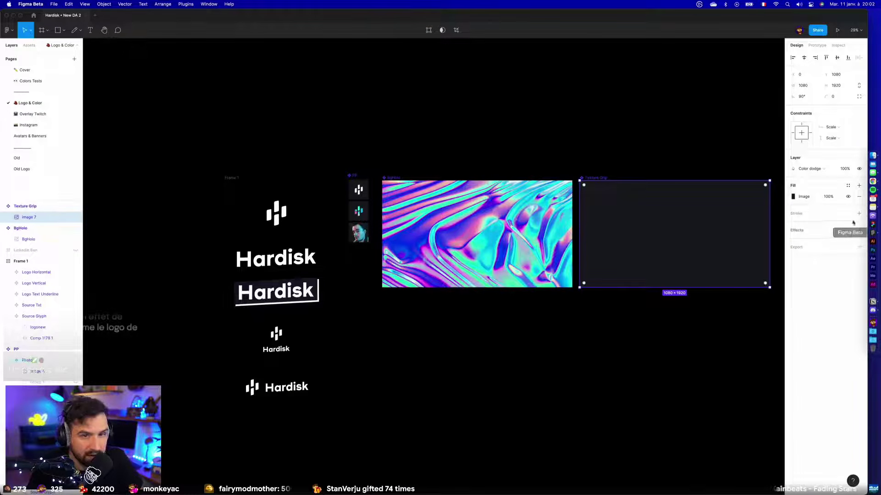
click(819, 169)
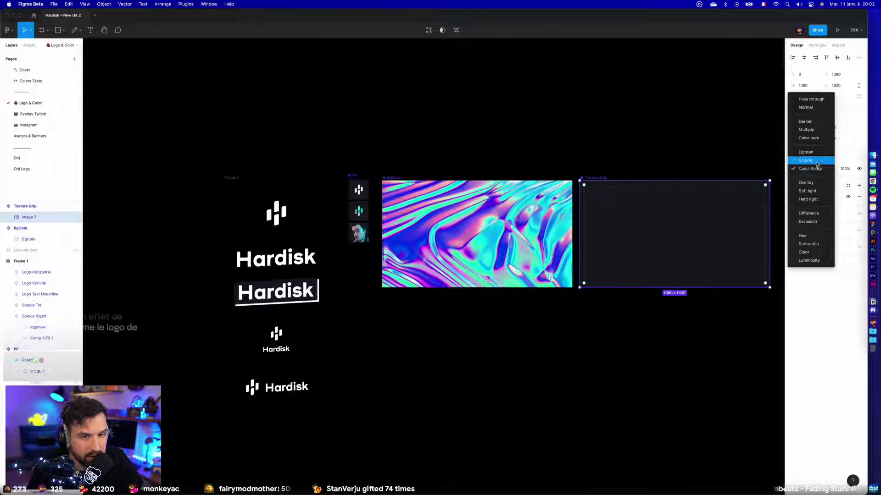
click(815, 163)
scroll(716, 177, up, 5)
scroll(716, 176, right, 3)
click(845, 168)
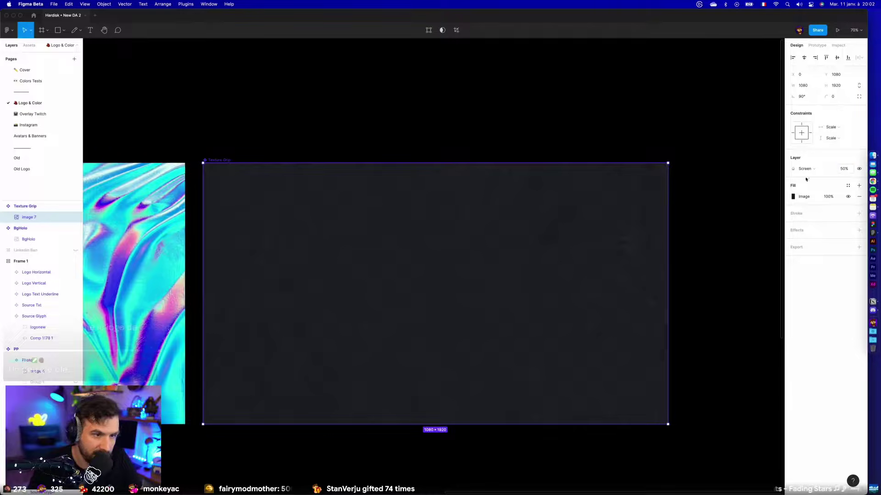
click(704, 220)
scroll(706, 220, down, 3)
scroll(341, 372, left, 2)
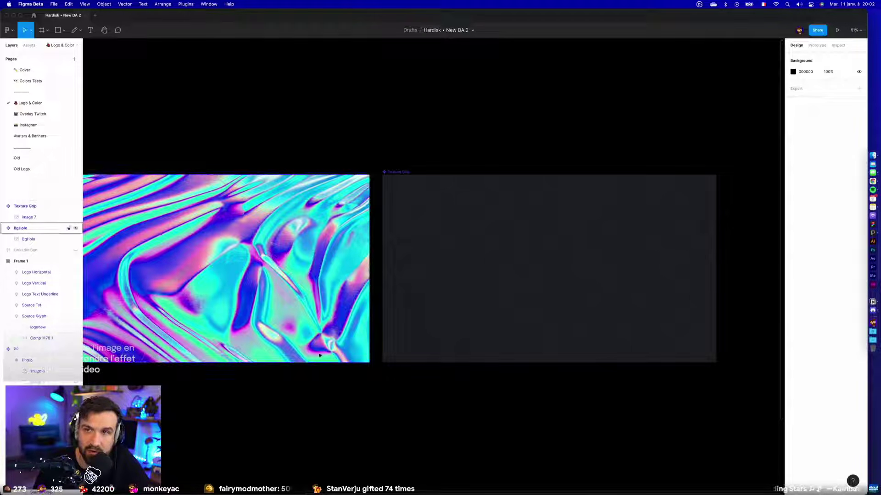
Examine the PP profile variants next to the BgHolo and Texture Grip backgrounds.
scroll(468, 176, left, 10)
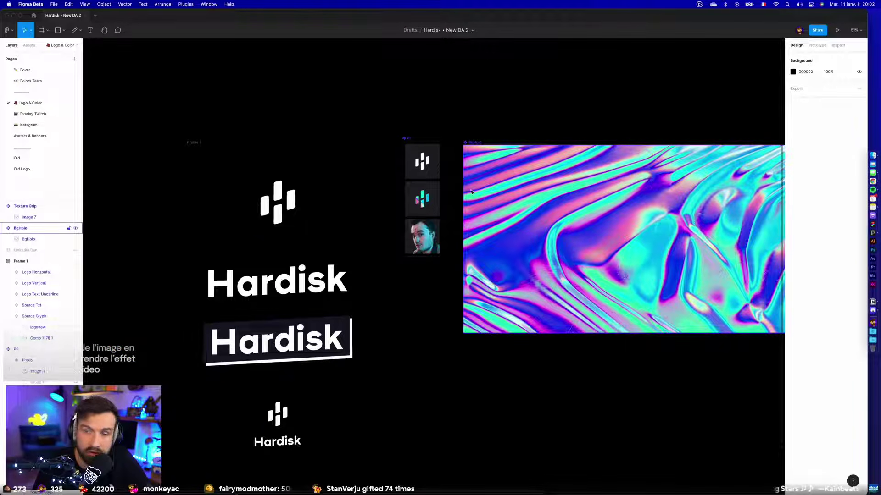
scroll(475, 193, up, 10)
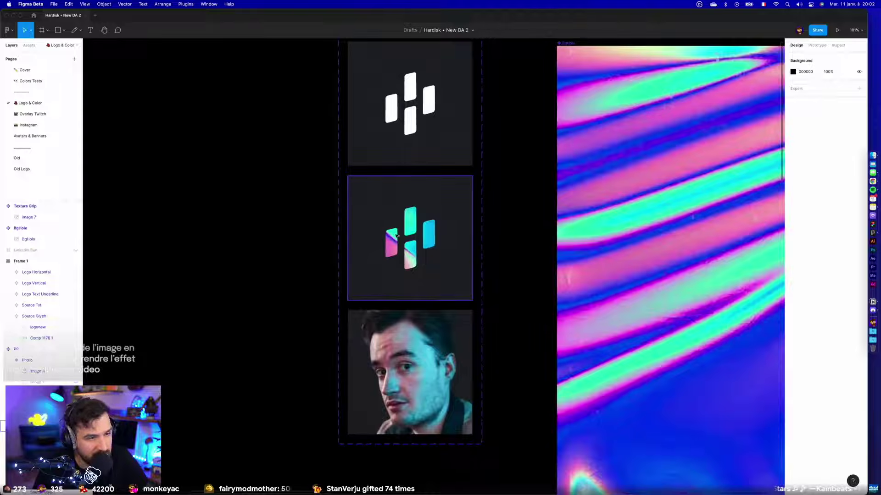
scroll(454, 206, up, 4)
scroll(454, 205, down, 10)
scroll(454, 205, down, 10)
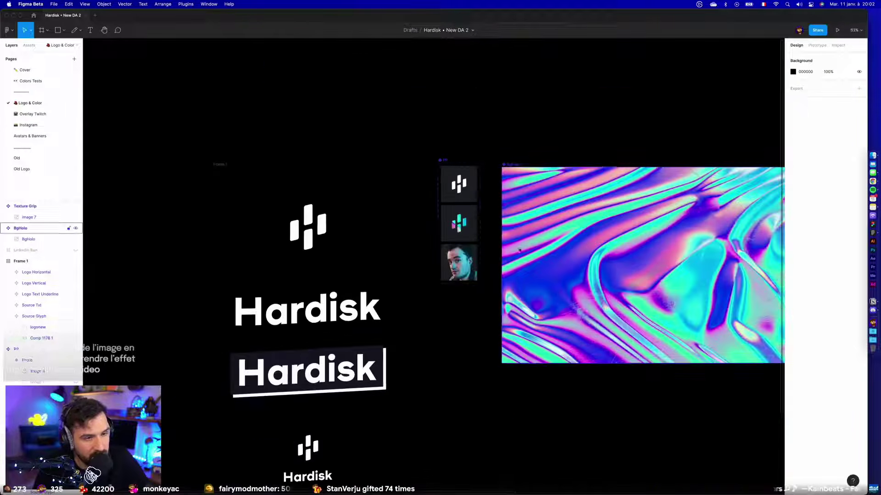
scroll(281, 241, up, 5)
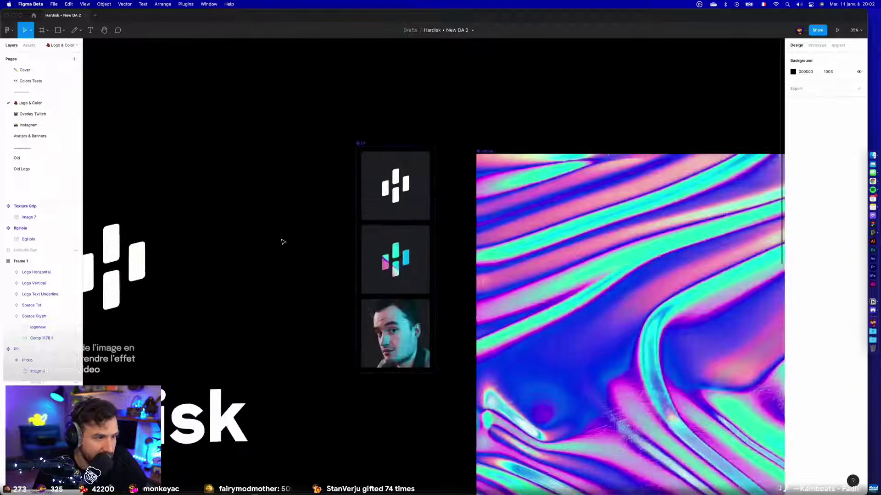
scroll(281, 240, down, 8)
scroll(257, 243, right, 7)
scroll(237, 246, up, 5)
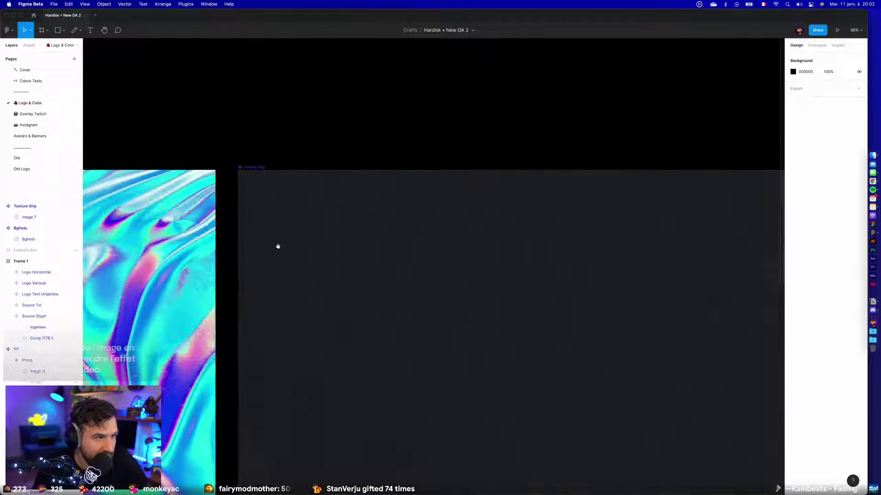
Darken the Texture Grip component's background fill to 07090F.
click(256, 148)
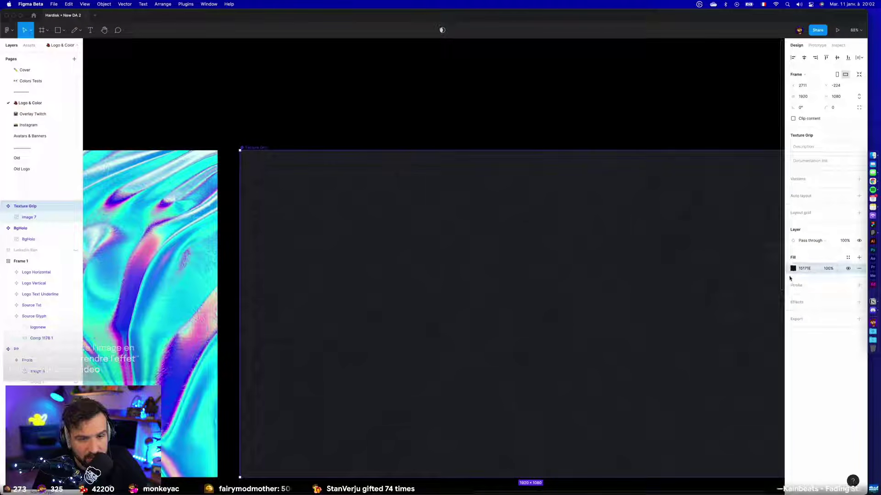
click(793, 268)
drag(747, 337, 743, 360)
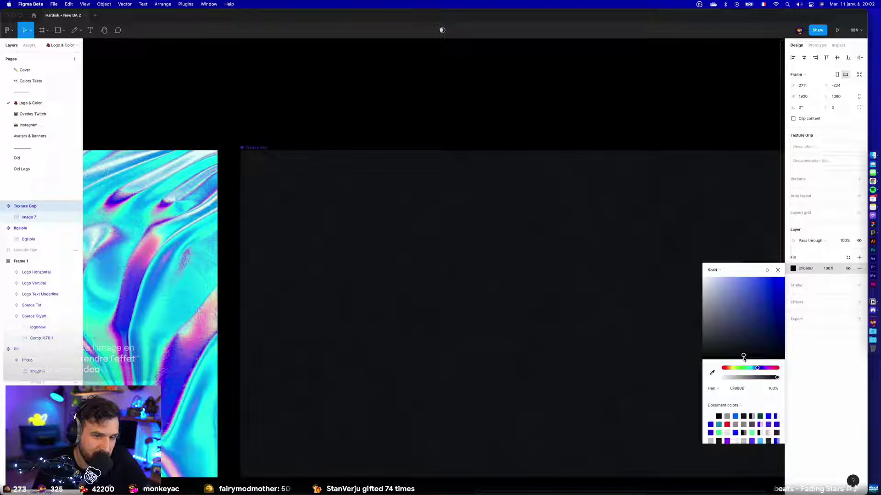
key(Escape)
key(Escape)
Shift the Texture Grip component's background fill to a more saturated dark navy blue.
scroll(413, 206, down, 5)
scroll(495, 210, up, 5)
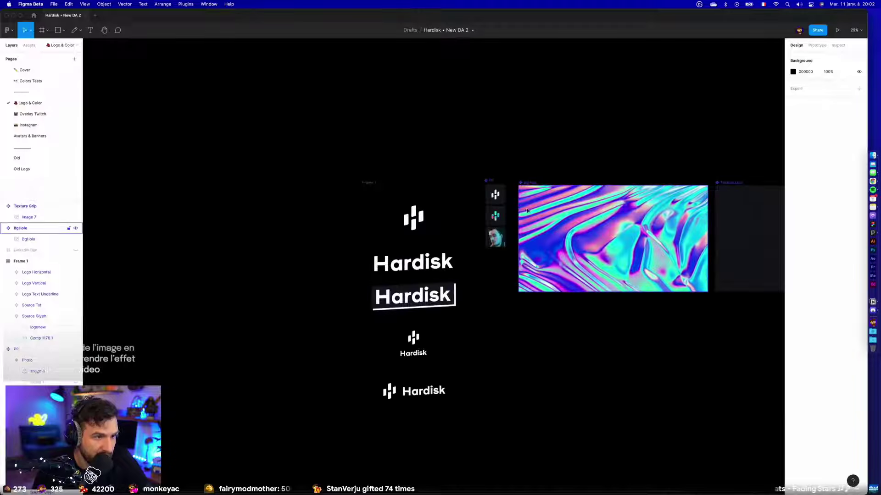
scroll(489, 208, down, 5)
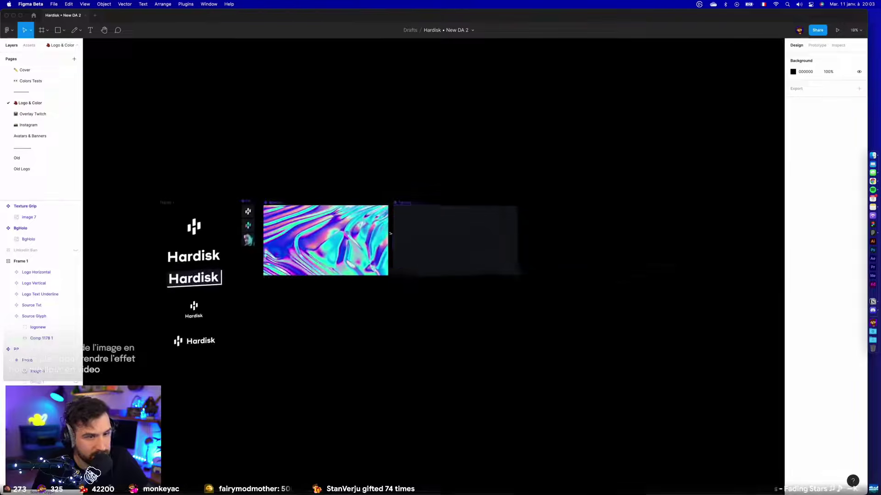
click(406, 206)
click(793, 268)
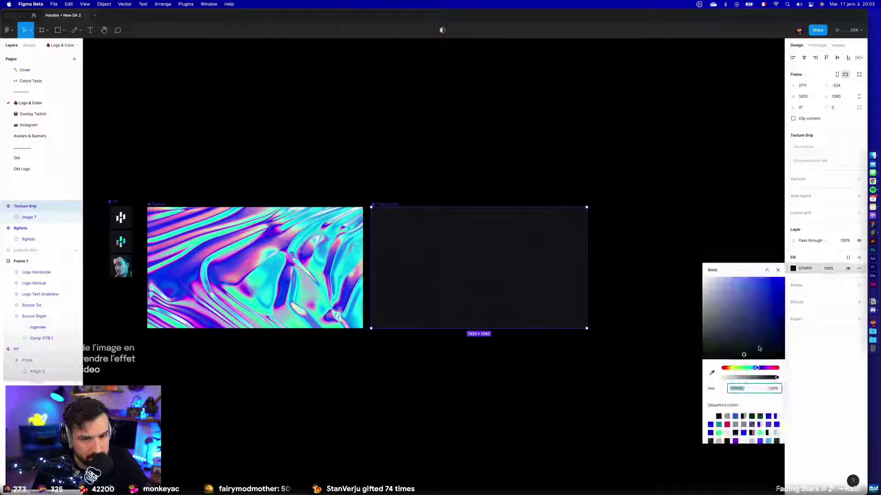
drag(759, 369, 764, 353)
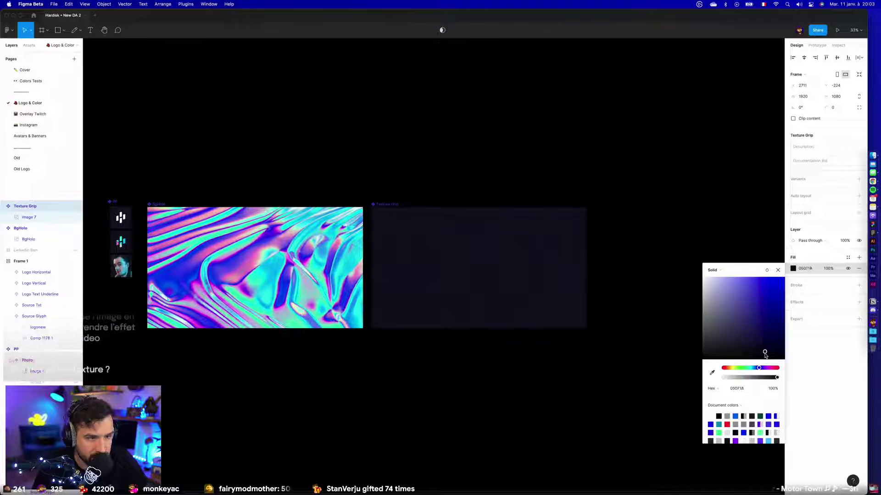
click(649, 370)
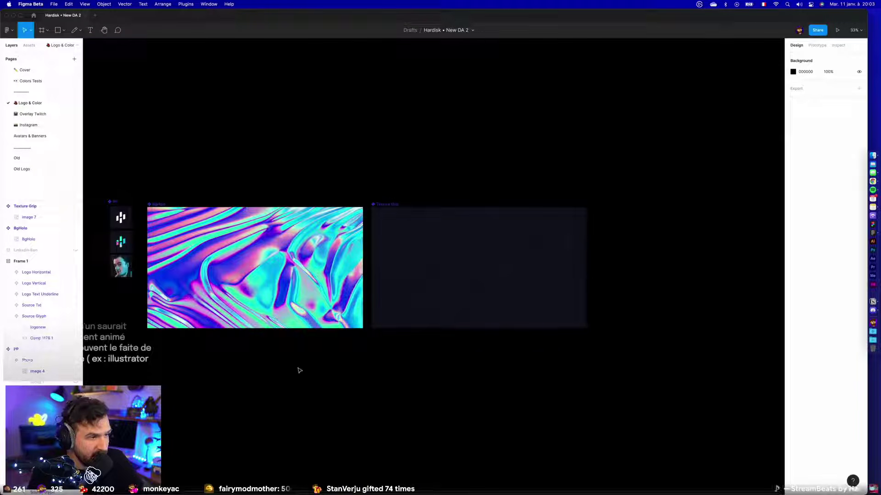
Try rotating the BgHolo image about 20 degrees counterclockwise, and undo the rotation.
scroll(448, 381, left, 5)
scroll(449, 373, up, 3)
click(554, 173)
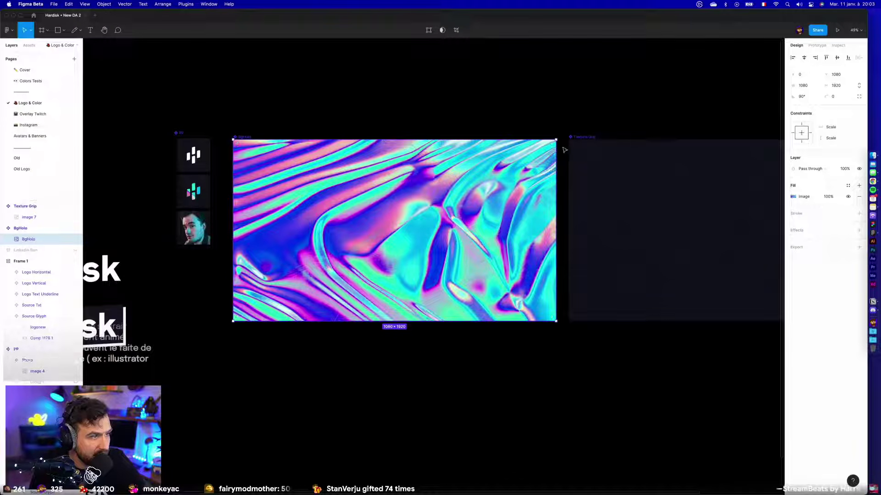
drag(559, 145, 509, 94)
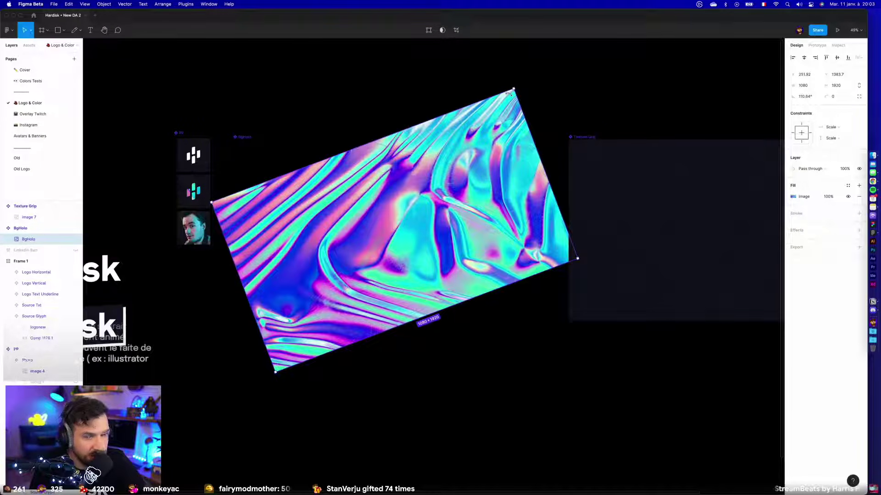
key(super+z)
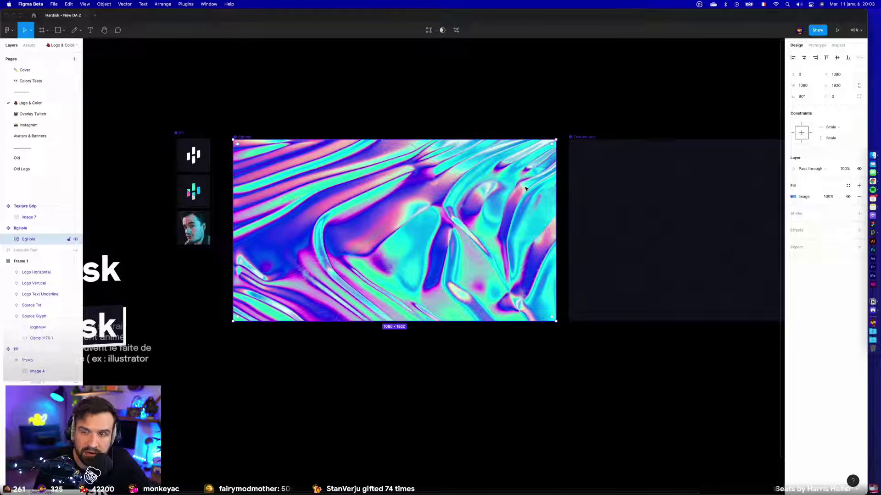
click(521, 360)
scroll(521, 360, left, 10)
scroll(597, 350, right, 15)
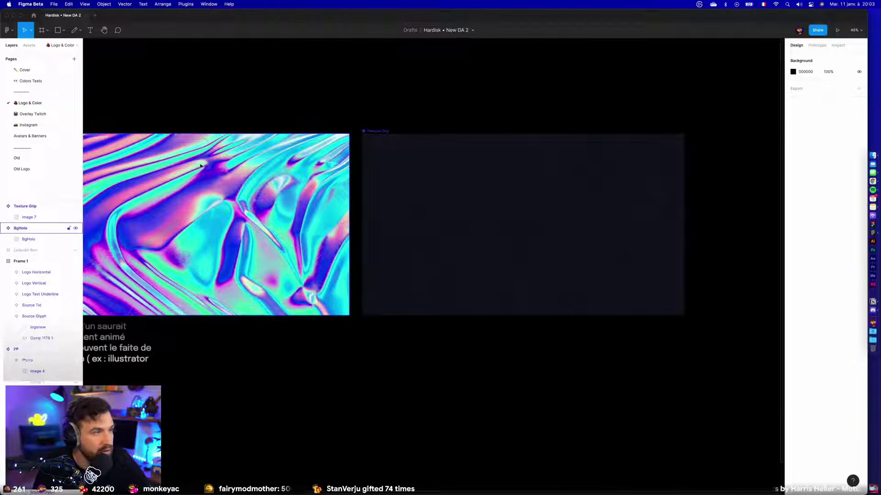
On the Overlay Twitch page, set the WaitScreen frame's fill to black 000000.
click(33, 114)
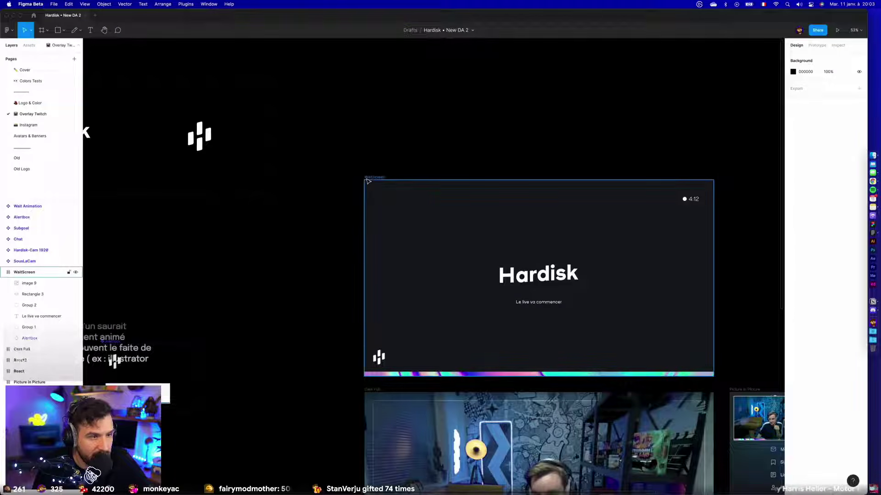
click(553, 206)
click(803, 208)
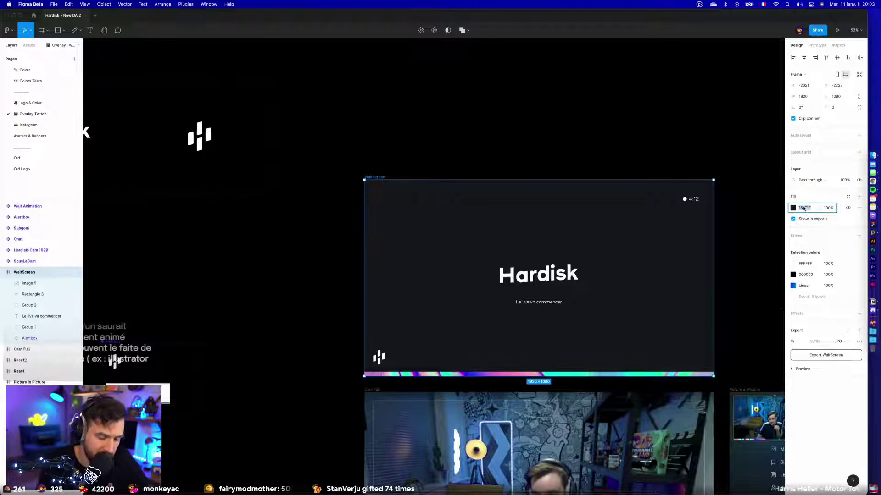
text(00)
key(Return)
click(615, 138)
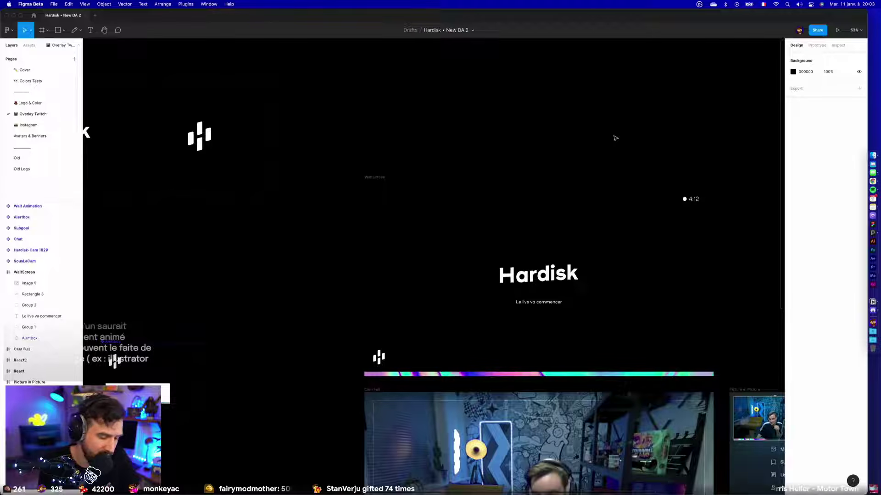
Insert an instance of the Texture Grip component into the WaitScreen frame and align it to cover the frame.
key(shift+i)
text(grip)
drag(412, 80, 589, 251)
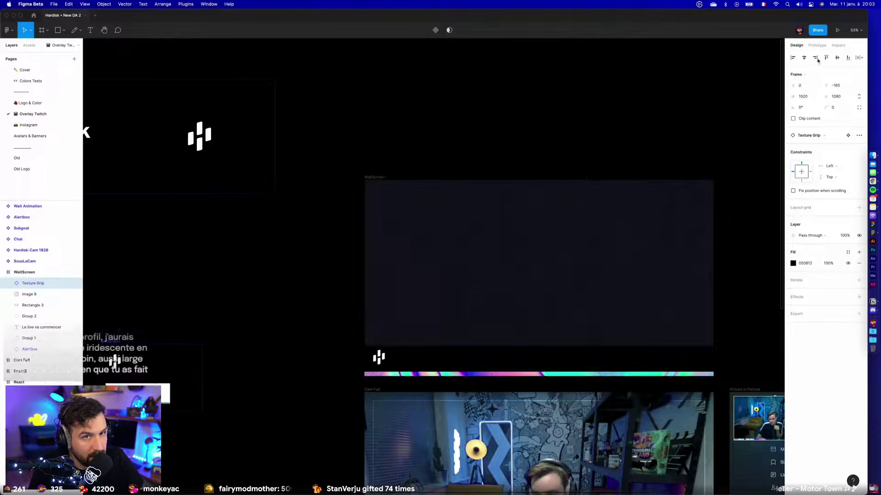
key(Escape)
Send the Texture Grip instance to the back of the WaitScreen frame, behind the Hardisk text and logo.
click(633, 206)
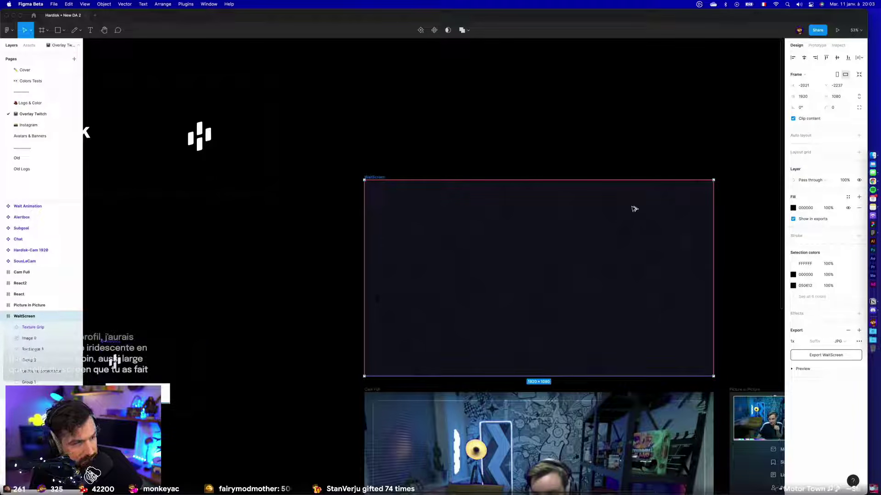
click(545, 147)
click(491, 215)
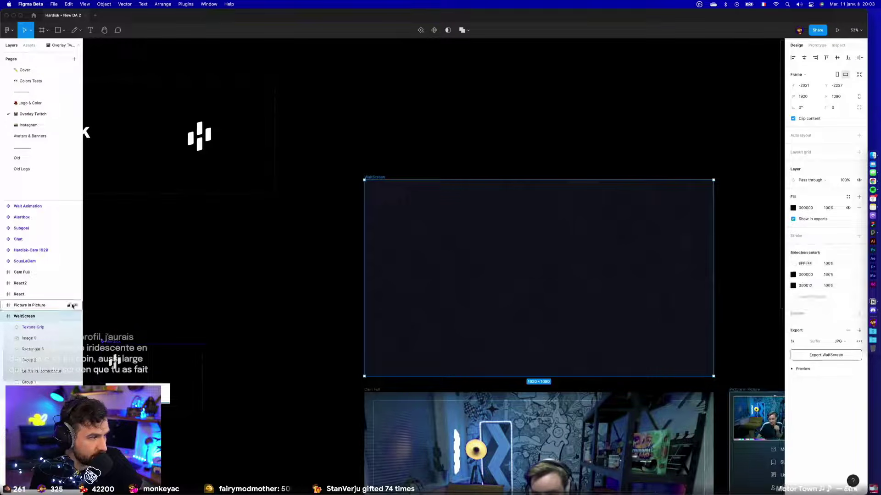
click(54, 330)
key(ctrl+Tab)
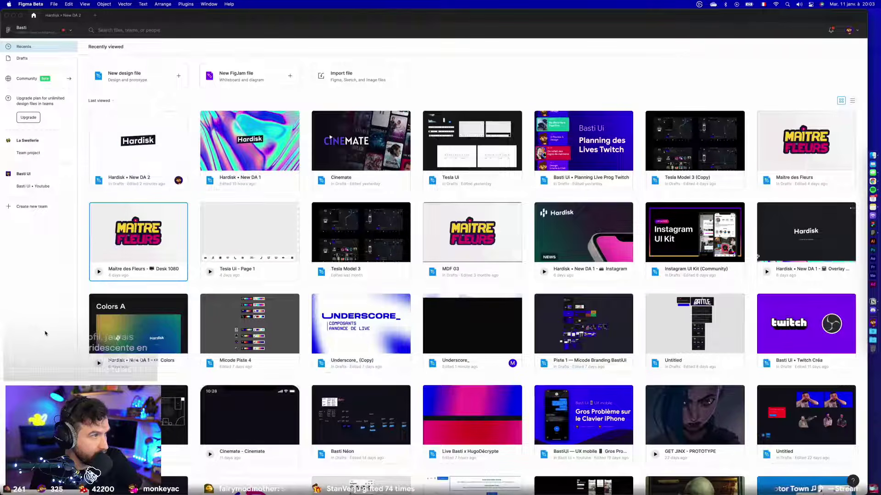
click(64, 15)
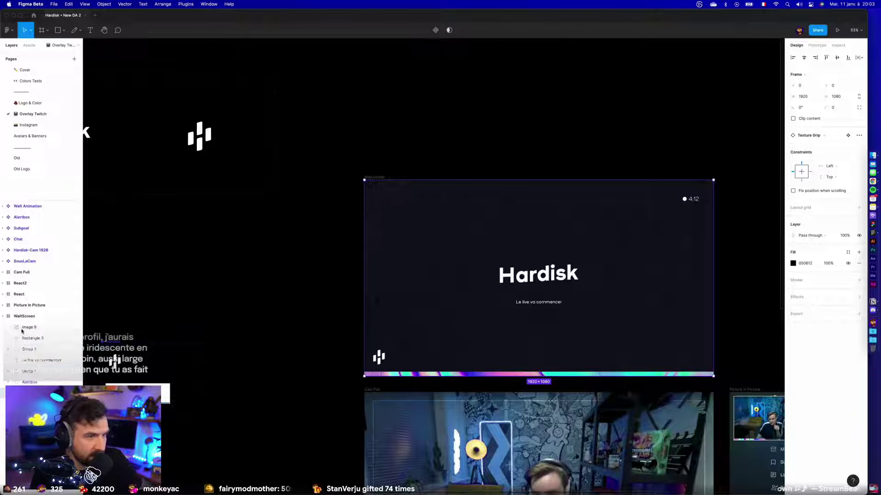
Delete the thin holographic image strip along the WaitScreen's lower edge.
click(411, 374)
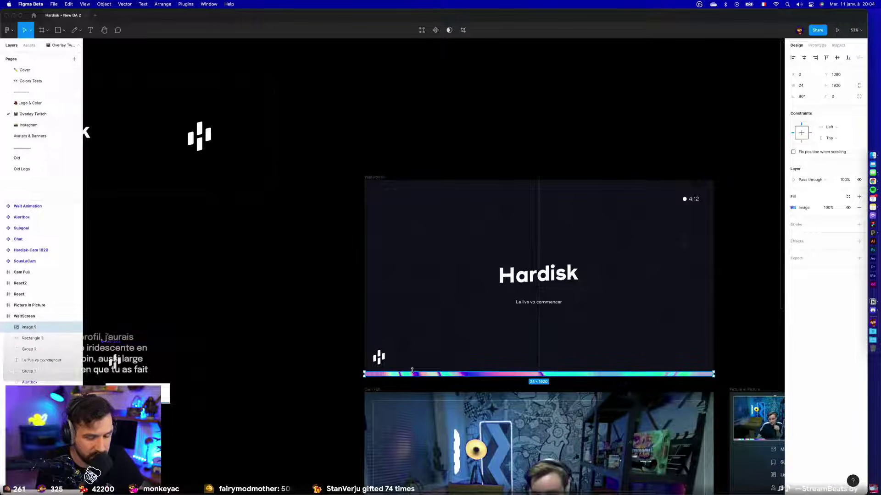
key(Delete)
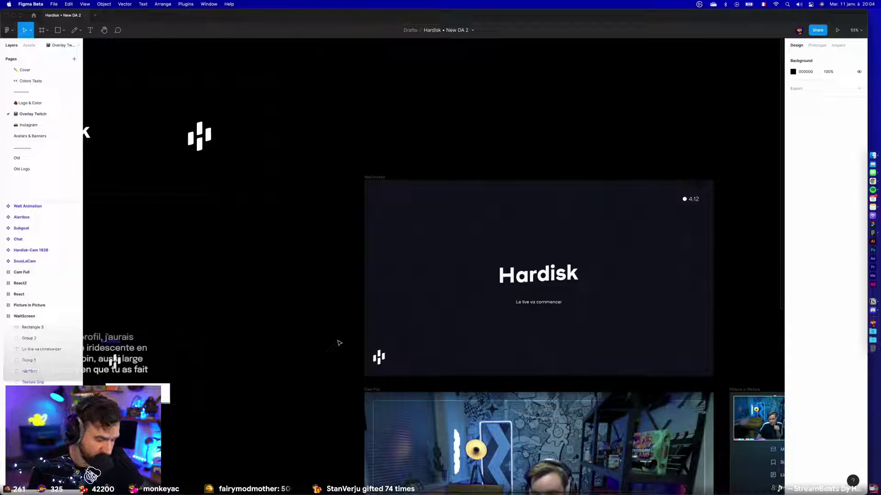
Insert an instance of the BgHolo component into the WaitScreen frame so it covers the full 1920 × 1080 area.
key(shift+i)
text(holo)
drag(402, 77, 532, 284)
scroll(517, 218, right, 2)
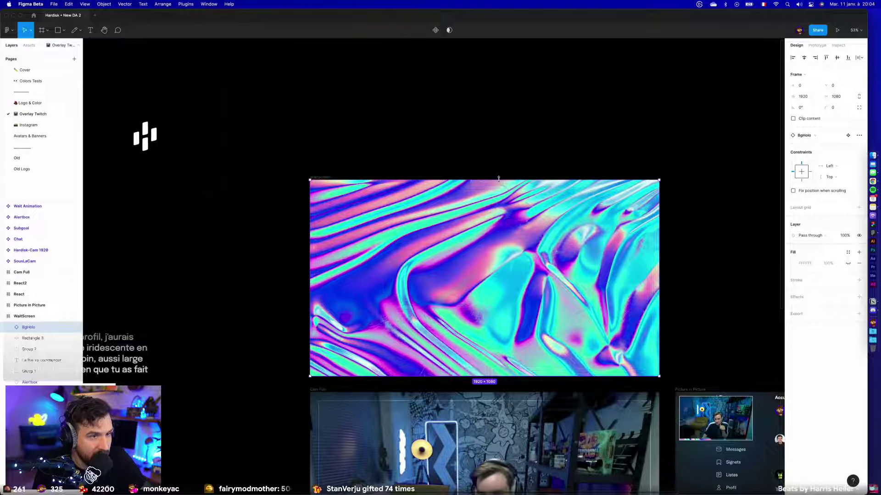
Reduce the BgHolo instance to a full-width band 30 px high at Y 525 and send it behind the Hardisk text.
drag(502, 178, 507, 247)
drag(508, 317, 498, 280)
key(super+bracketleft)
key(super+bracketleft)
key(super+bracketleft)
key(super+bracketleft)
key(super+bracketleft)
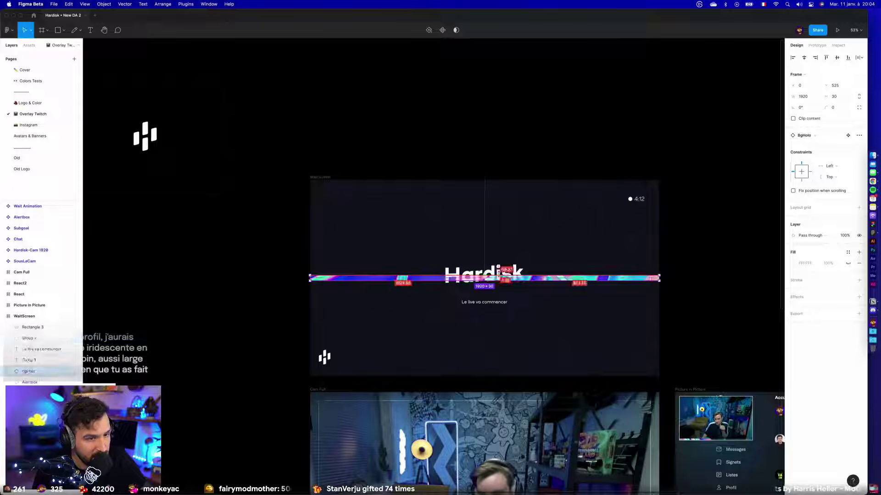
Move the holographic band up to Y 394, just above the Hardisk text in the WaitScreen frame.
click(717, 266)
scroll(682, 299, up, 5)
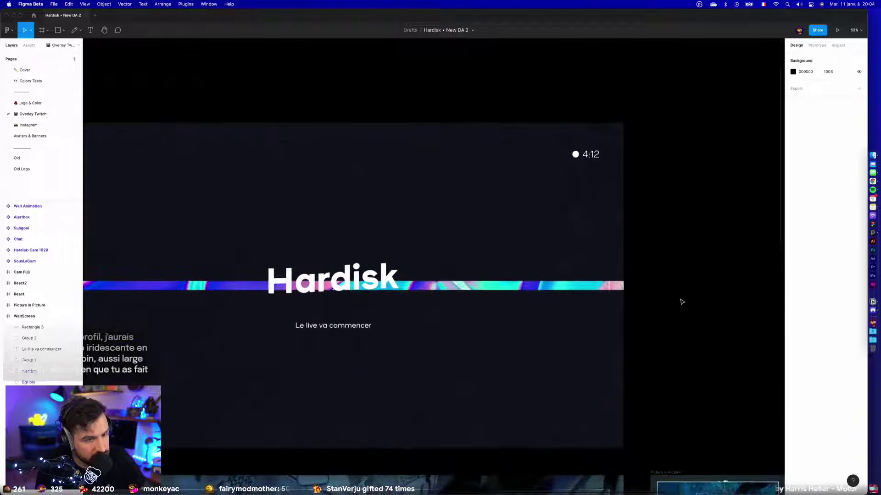
double_click(522, 214)
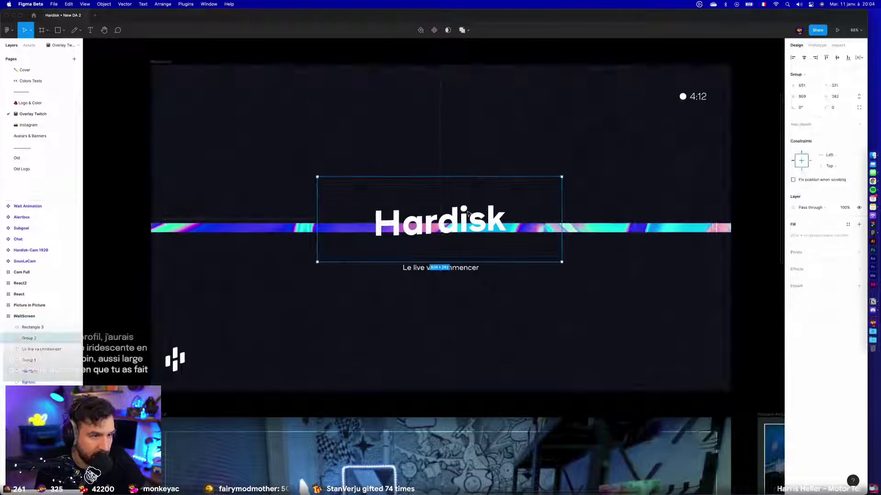
scroll(440, 223, left, 3)
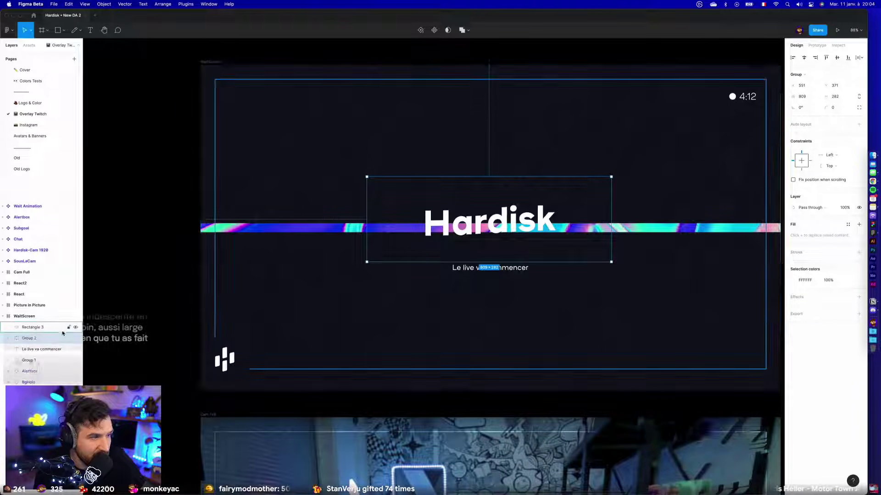
click(10, 339)
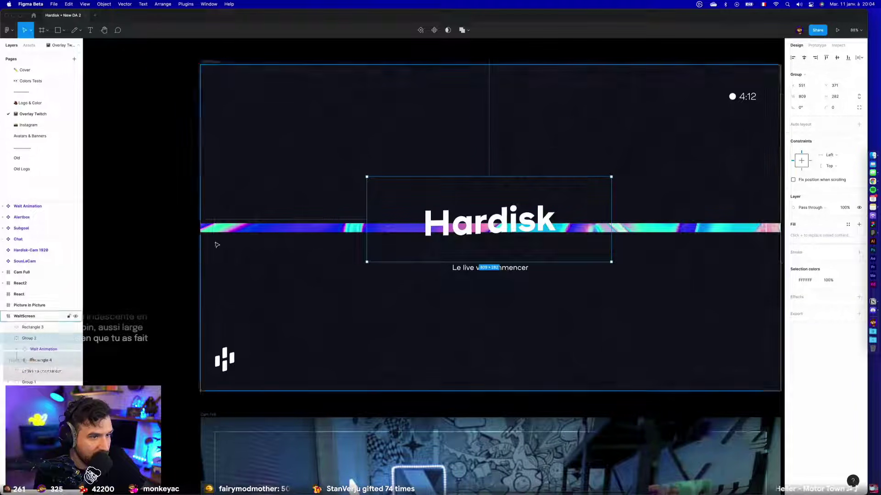
scroll(256, 230, up, 1)
click(255, 251)
drag(256, 250, 255, 207)
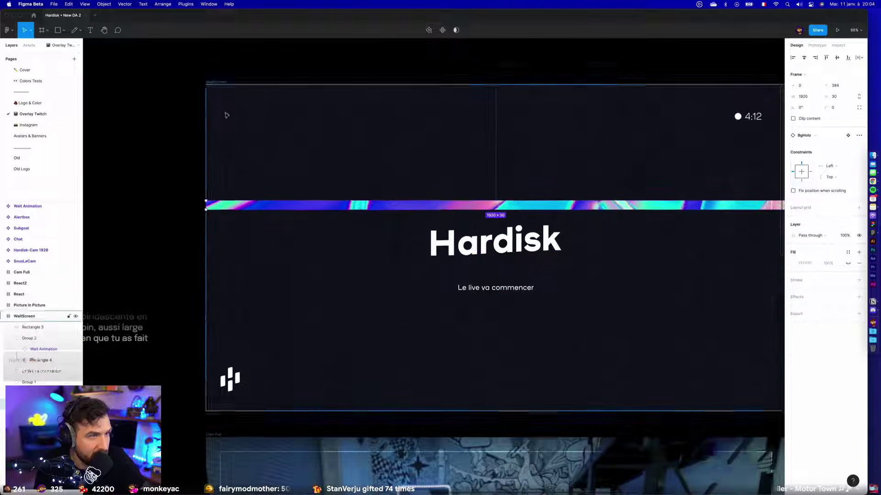
Preview the WaitScreen frame as a prototype and return to the design file.
click(216, 83)
click(836, 31)
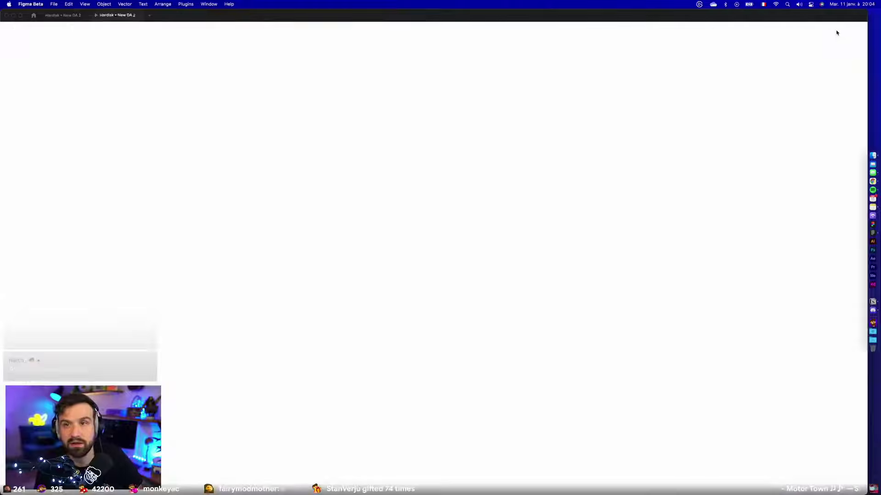
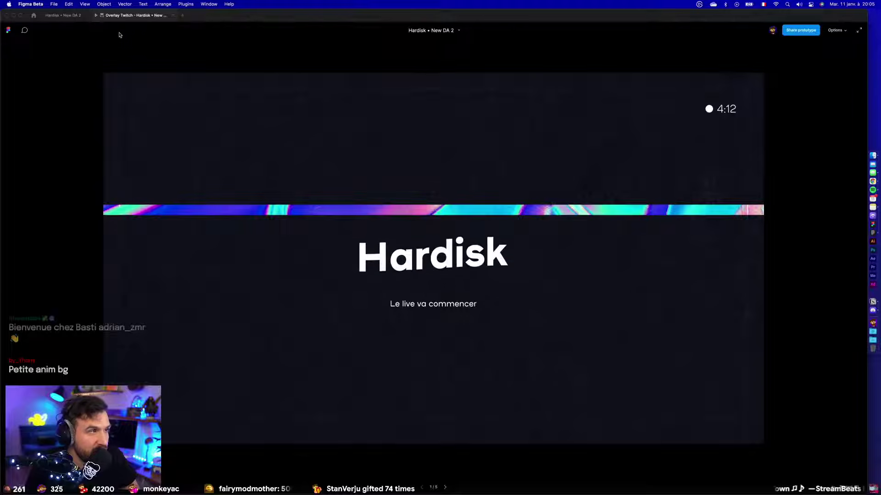
click(68, 16)
Place the holographic band along the WaitScreen's lower edge and stretch it across the frame to about 1911 × 34 px.
click(498, 207)
scroll(498, 207, down, 4)
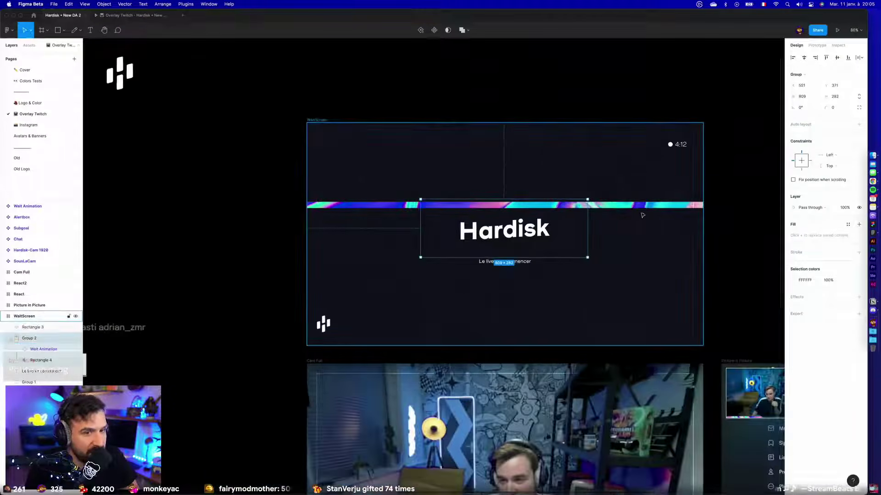
scroll(499, 207, right, 1)
drag(680, 208, 385, 341)
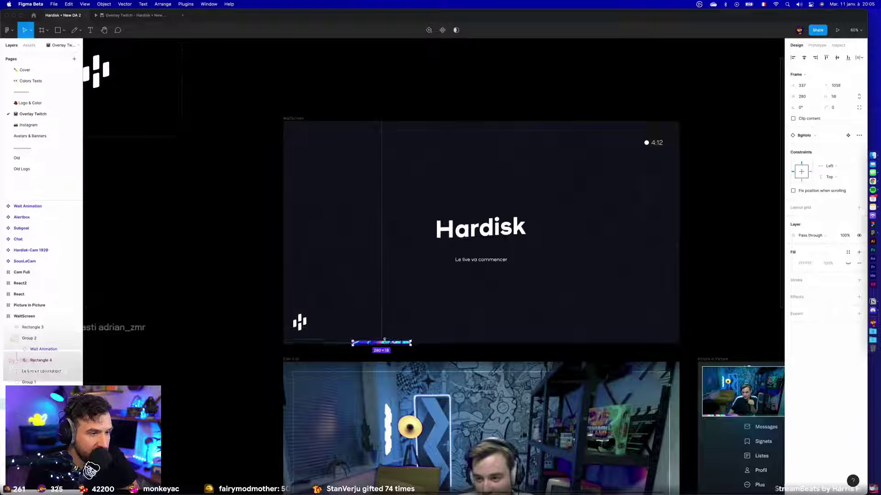
drag(659, 344, 677, 336)
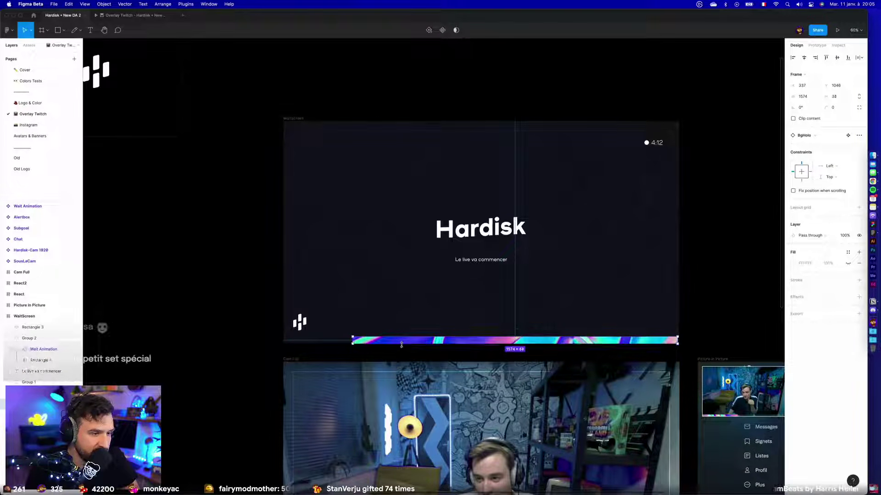
drag(352, 344, 283, 344)
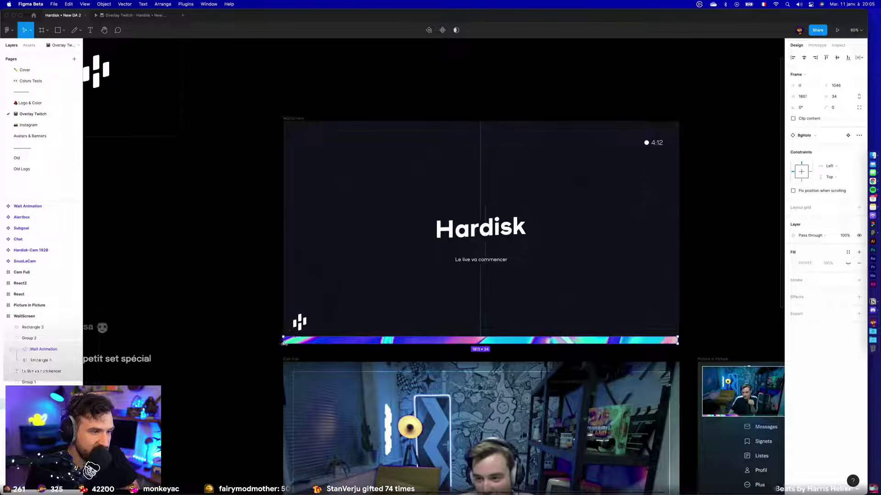
Set the band's height to 24, align it to the frame's bottom edge and check it in the prototype preview.
click(834, 98)
text(24)
key(Return)
click(847, 57)
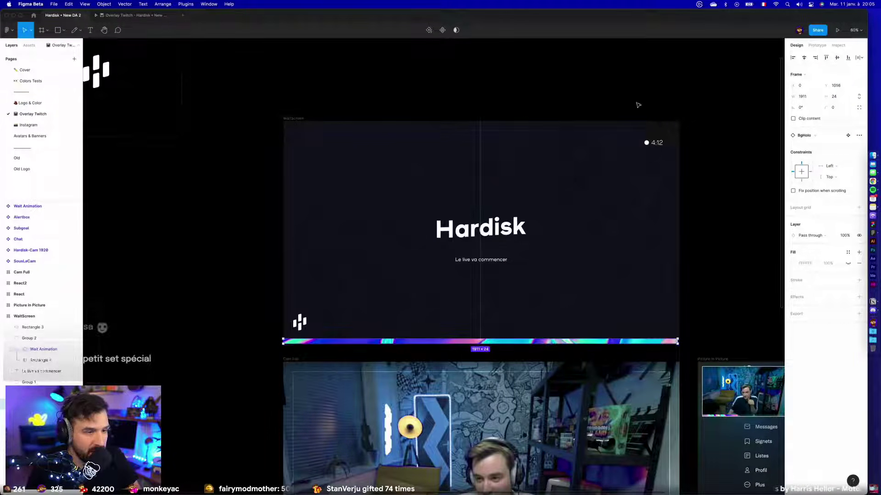
key(super+alt+Return)
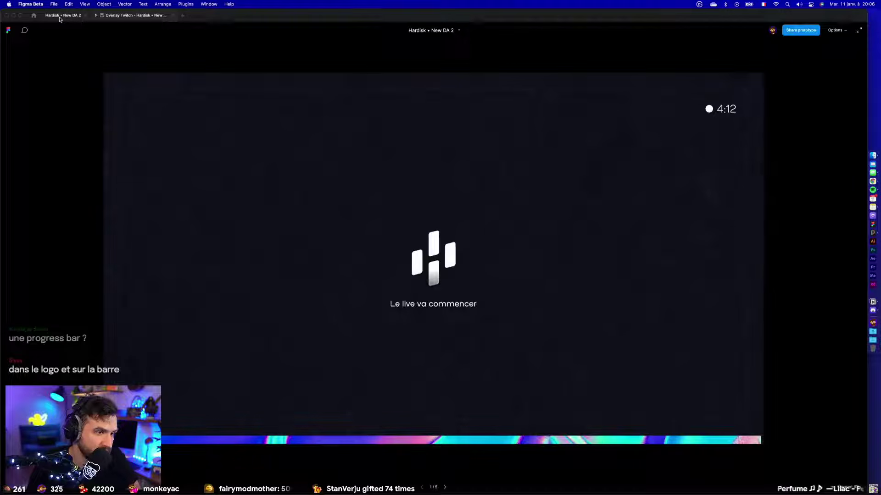
click(60, 16)
Thin the holographic band to 8 px high along the WaitScreen's lower edge and check it in the prototype preview.
click(712, 281)
scroll(499, 282, up, 5)
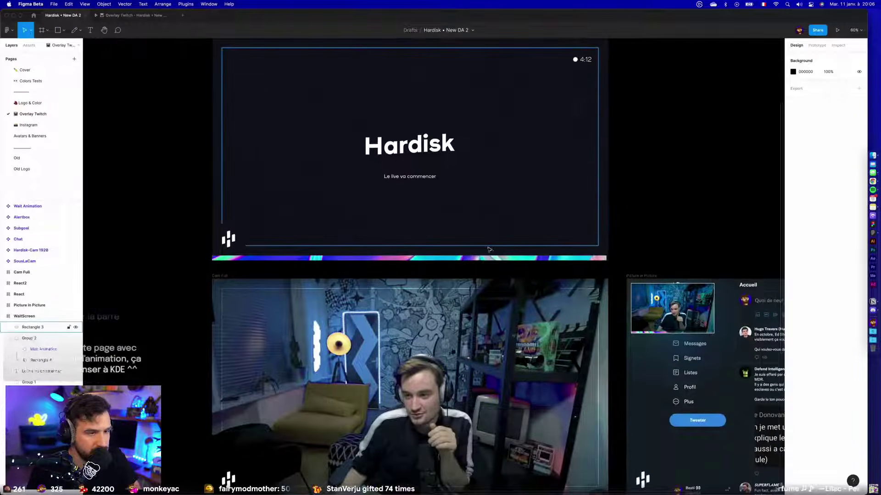
click(499, 281)
scroll(499, 281, up, 1)
drag(494, 270, 494, 279)
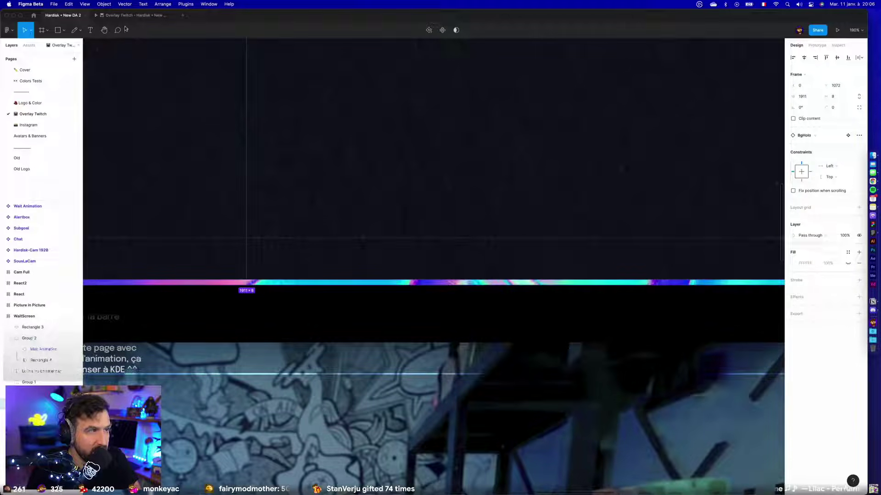
click(133, 15)
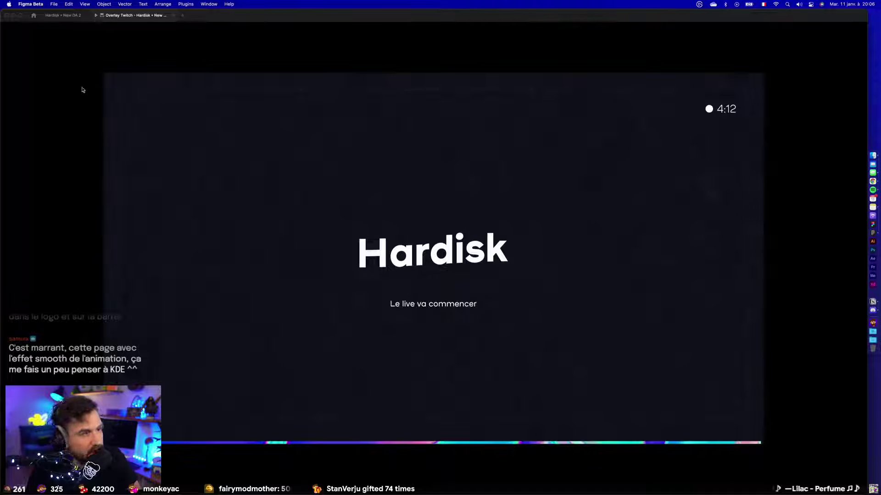
key(ctrl+shift+Tab)
Move the white outline rectangle to the WaitScreen frame's upper-left corner at X 0, Y 0.
scroll(224, 171, down, 3)
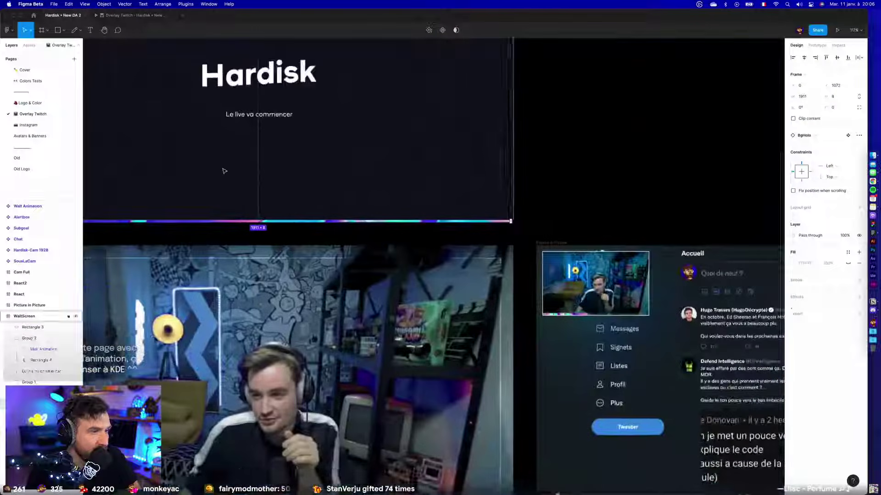
scroll(224, 171, up, 5)
scroll(224, 171, left, 10)
click(305, 89)
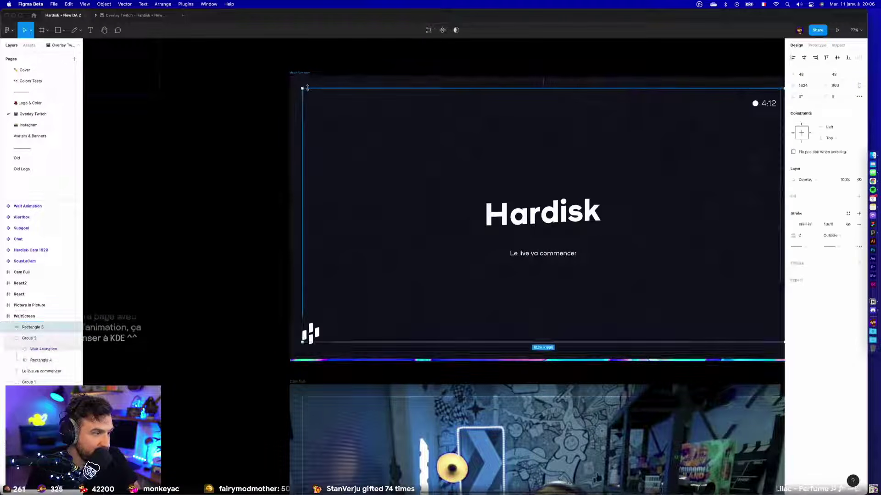
drag(308, 88, 243, 89)
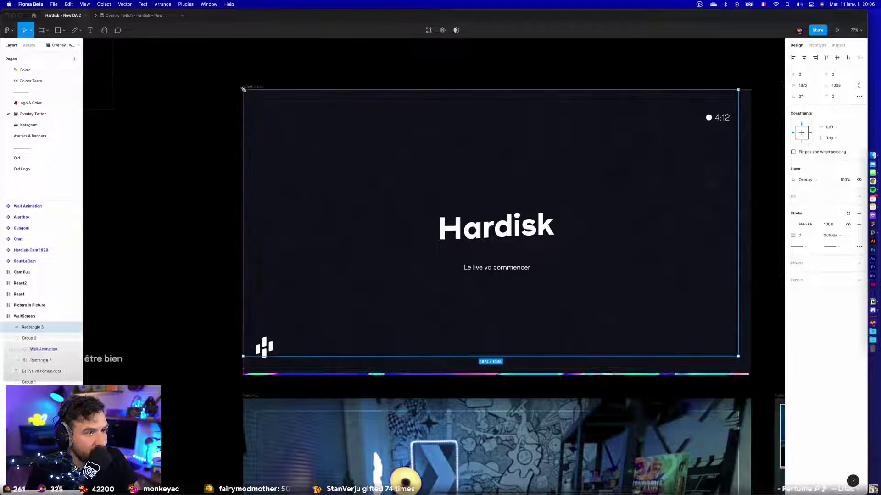
Set the holographic band's X position to 0 and its width to 1920 so it spans the whole frame.
scroll(334, 154, right, 5)
scroll(335, 154, down, 2)
click(688, 350)
scroll(690, 350, up, 10)
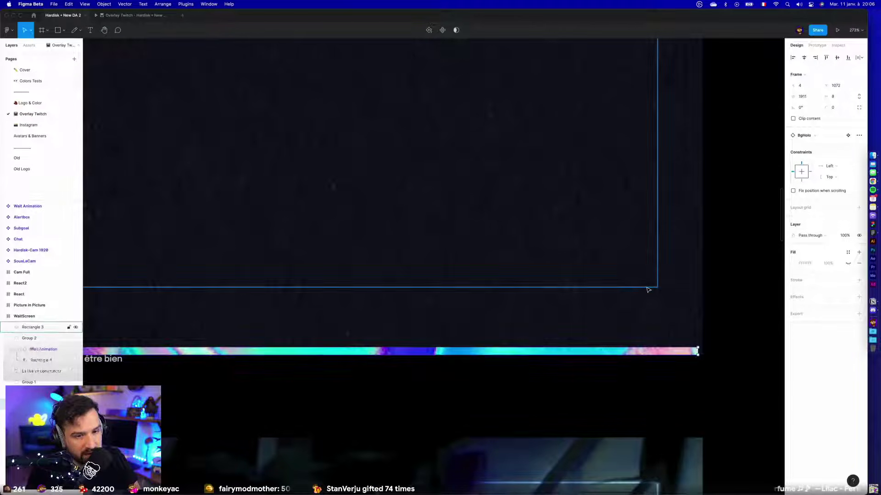
drag(690, 351, 702, 351)
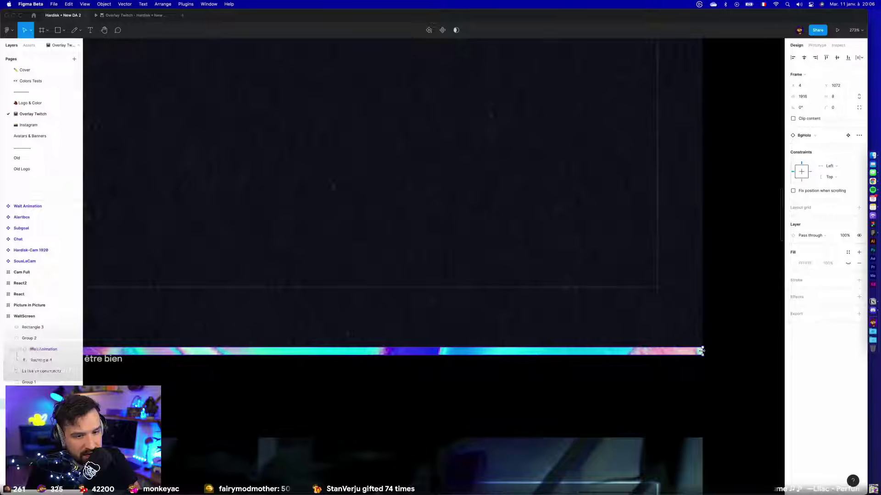
click(806, 85)
text(0)
key(Return)
click(807, 97)
text(1920)
key(Return)
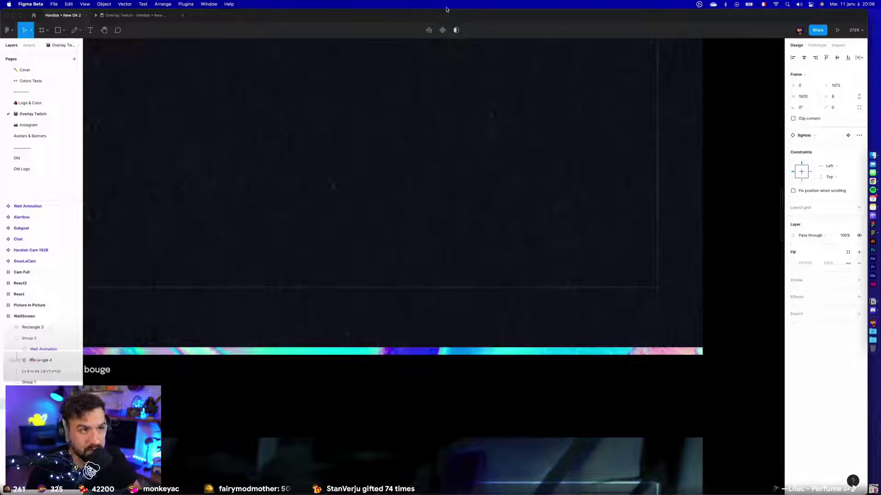
Enlarge the outline rectangle to 1920 × 1072 so it fills the area above the holographic band.
click(659, 285)
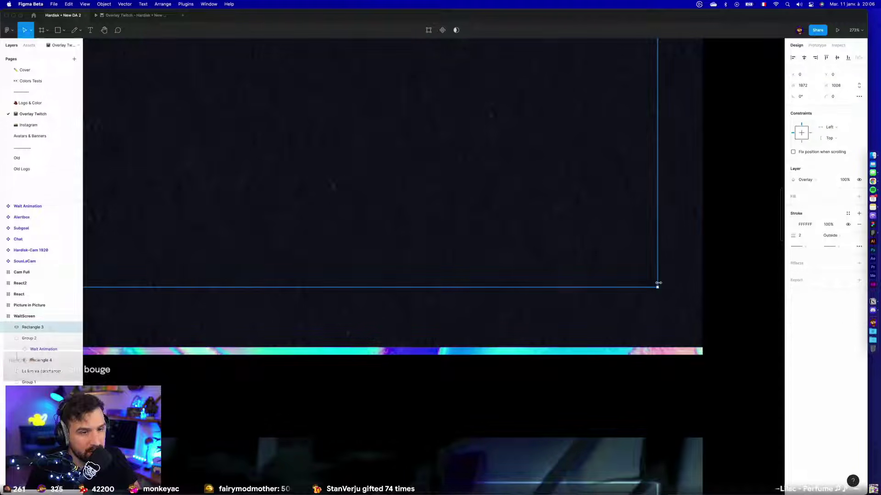
scroll(656, 284, down, 5)
click(679, 312)
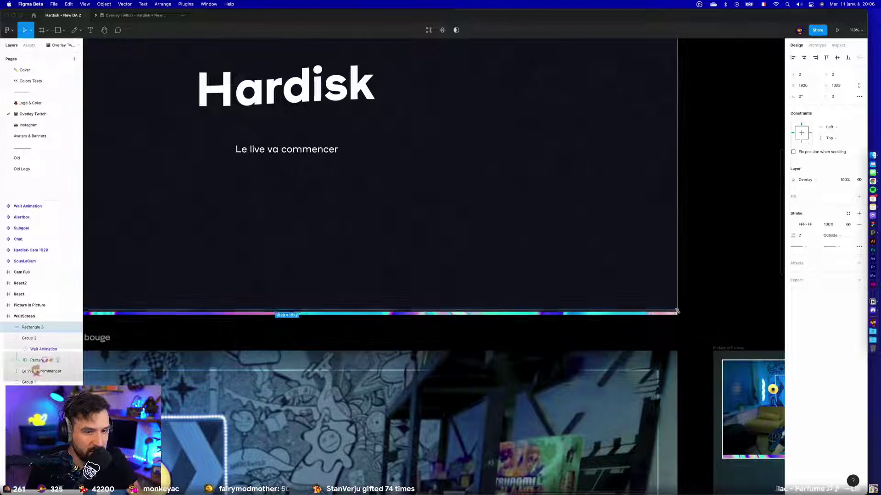
scroll(704, 266, down, 3)
scroll(702, 236, up, 2)
Reduce the outline rectangle by 32 px in both directions to 1888 × 1040 and position it at X 16, Y 16.
click(686, 220)
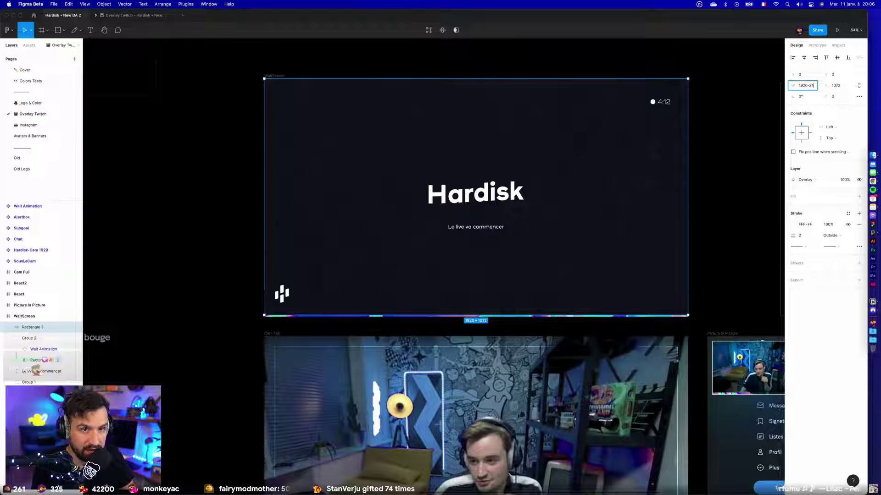
key(Tab)
key(Return)
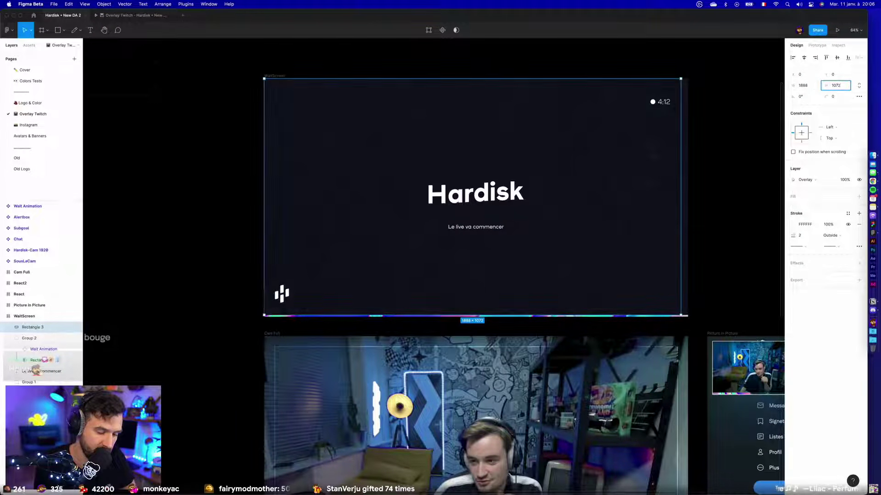
text(-32)
key(Return)
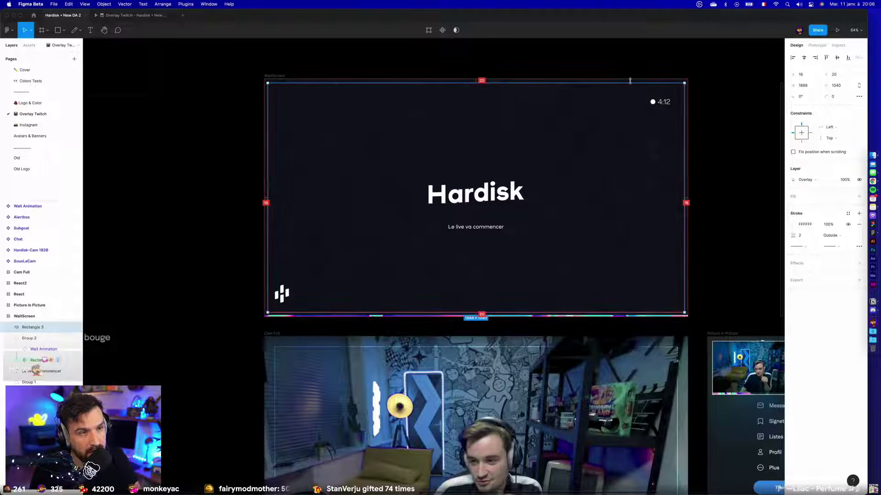
drag(630, 81, 631, 80)
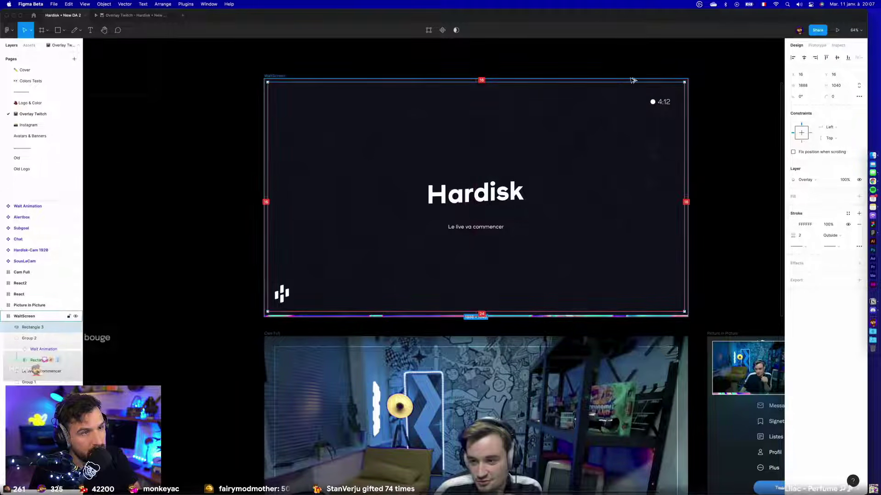
Check the WaitScreen's adjusted outline in the prototype preview and go back to the design file.
click(642, 63)
key(super+alt+Return)
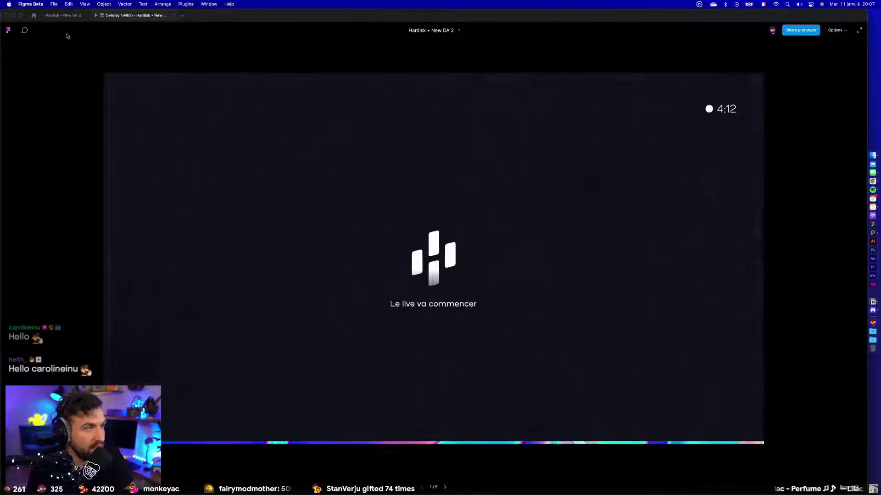
click(64, 16)
Move the 4:12 timer group closer to the WaitScreen's upper-right corner, at about X 1792, Y 33.
scroll(655, 101, up, 5)
scroll(633, 138, up, 3)
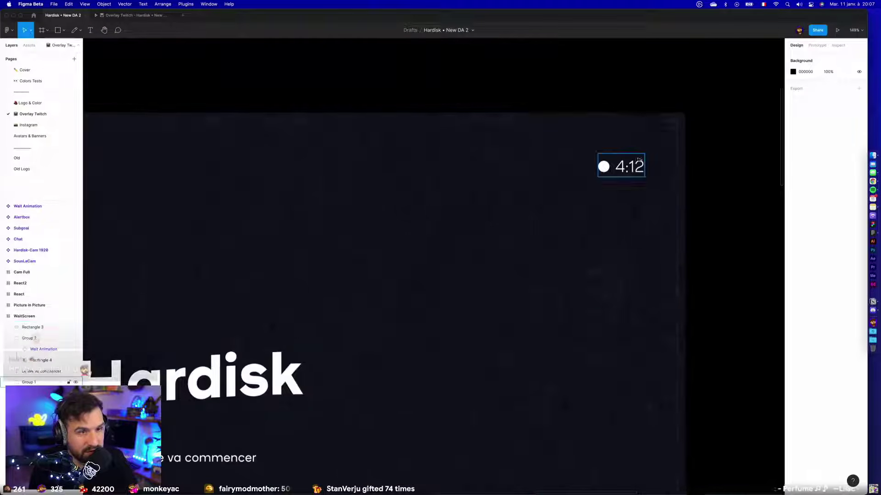
click(628, 170)
drag(628, 169, 651, 146)
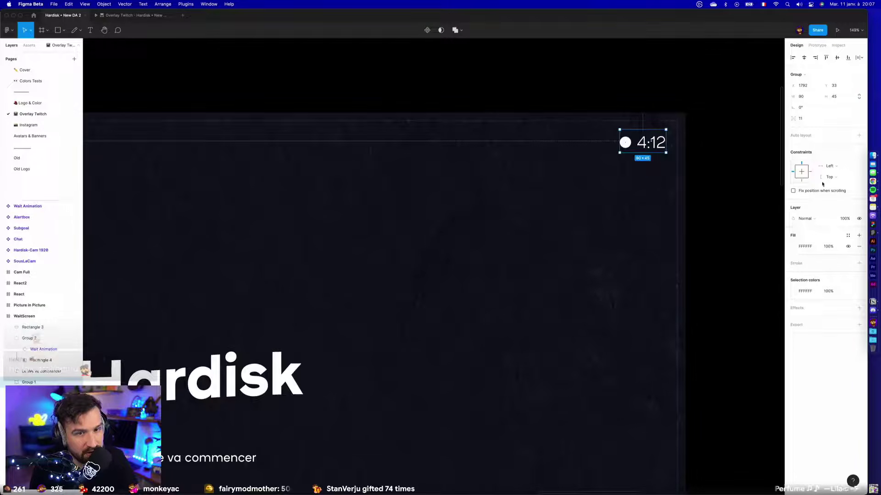
Set the spacing between the dot and the text in the timer group to 8.
click(813, 121)
text(11)
key(BackSpace)
key(BackSpace)
text(8)
key(Return)
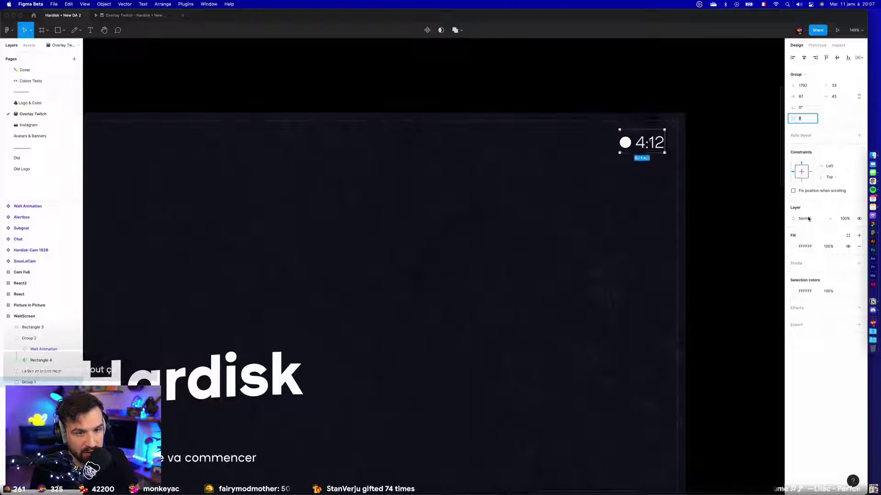
Set the 4:12 timer text's font size to 24 and shrink the white dot beside it proportionally.
double_click(653, 144)
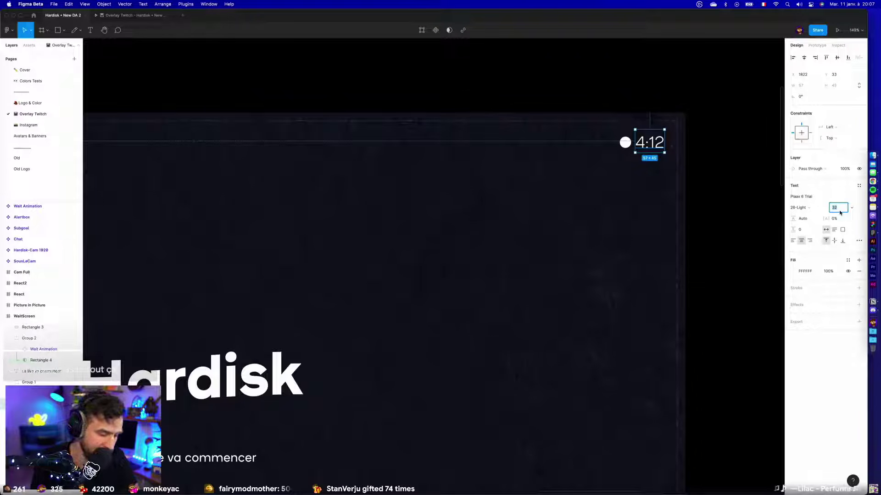
scroll(629, 143, up, 10)
click(626, 143)
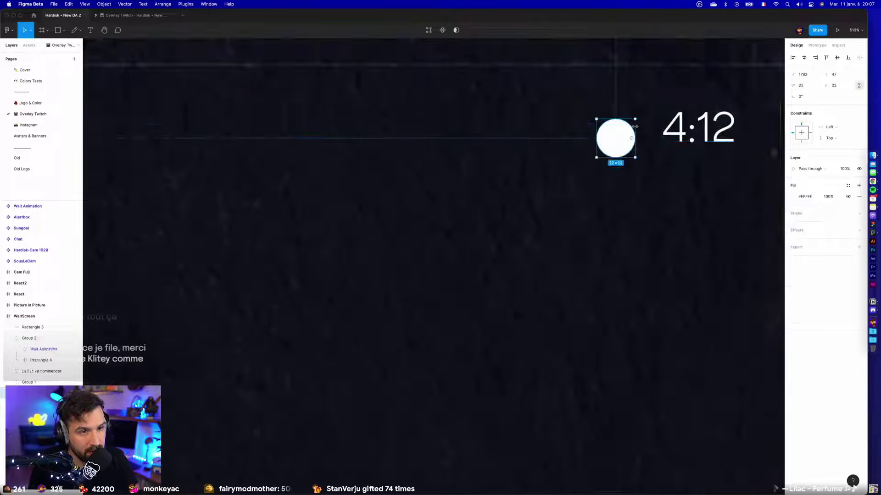
drag(635, 119, 628, 127)
Wrap the dot and the 4:12 text in a horizontal auto layout frame with its contents centred vertically.
shift+click(669, 137)
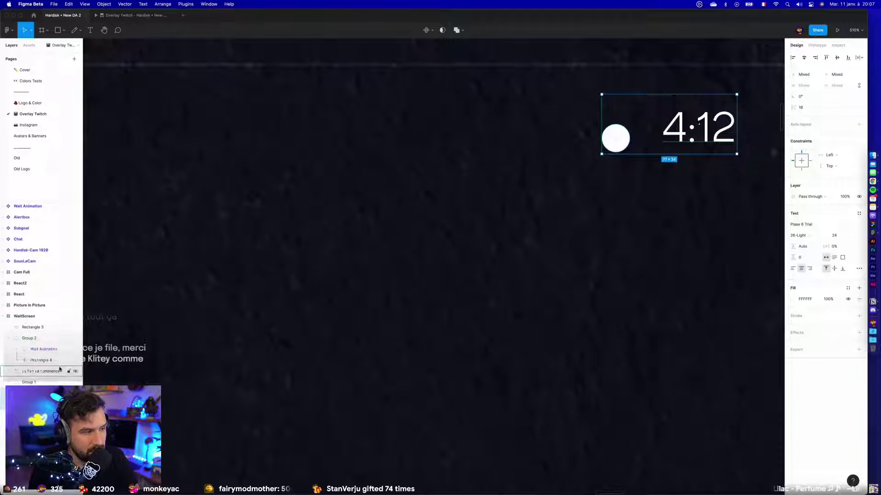
key(shift+a)
click(858, 146)
click(835, 176)
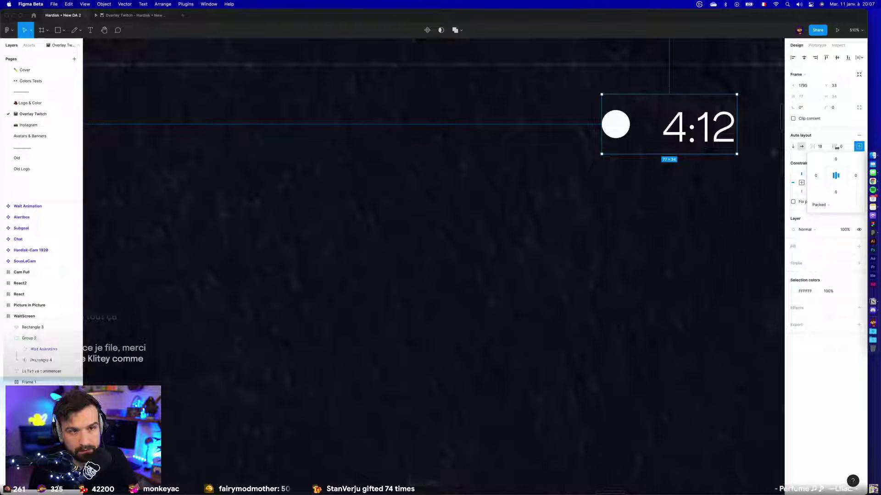
Set the timer auto layout's item spacing to 12, then reduce it to 8.
click(821, 146)
text(12)
key(Return)
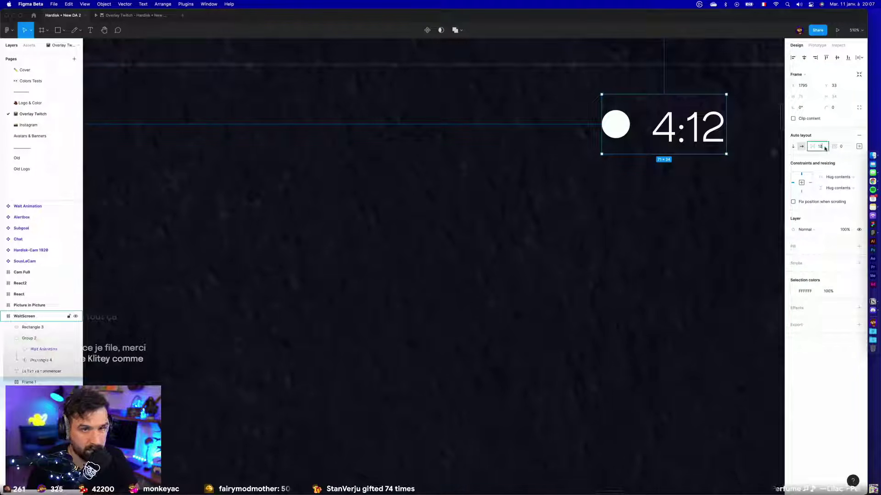
text(8)
key(Return)
Move the timer frame into the outline's upper-right corner, at X 1821, Y 32, checking its distances to the outline.
scroll(572, 208, right, 5)
scroll(573, 208, up, 3)
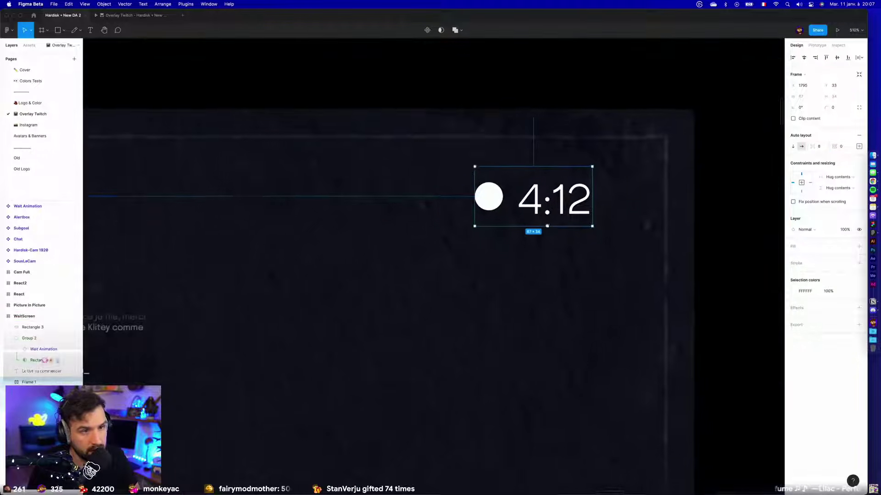
key(alt)
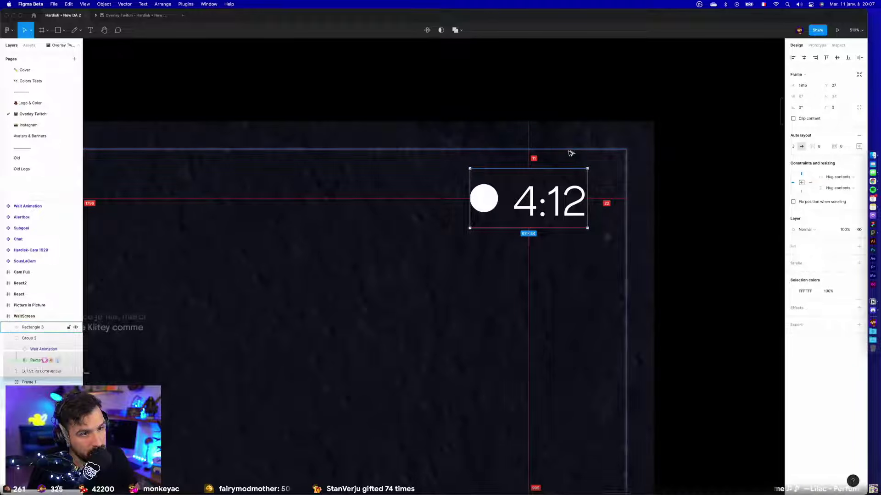
key(Down)
key(Down)
key(Down)
key(Down)
key(Down)
key(Right)
key(Right)
key(Right)
key(Right)
key(Right)
key(Right)
Deselect the timer frame and switch to the Overlay Twitch prototype preview to check the WaitScreen.
scroll(653, 198, down, 10)
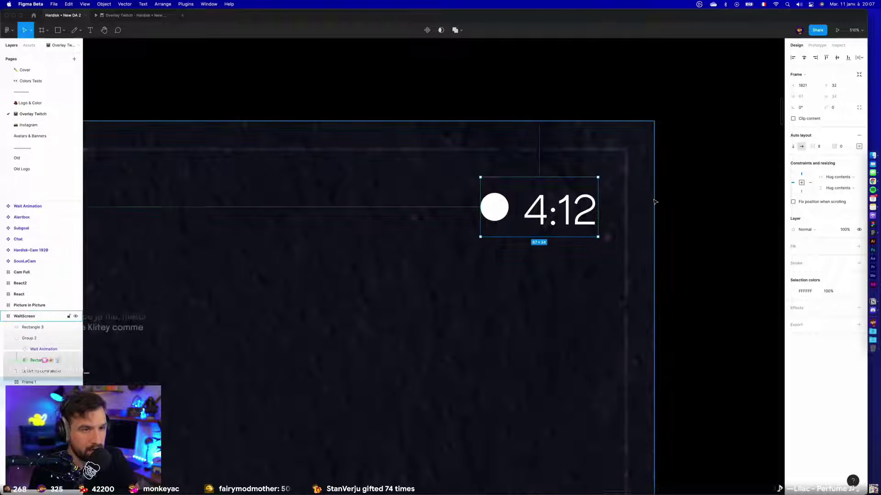
click(614, 151)
click(119, 15)
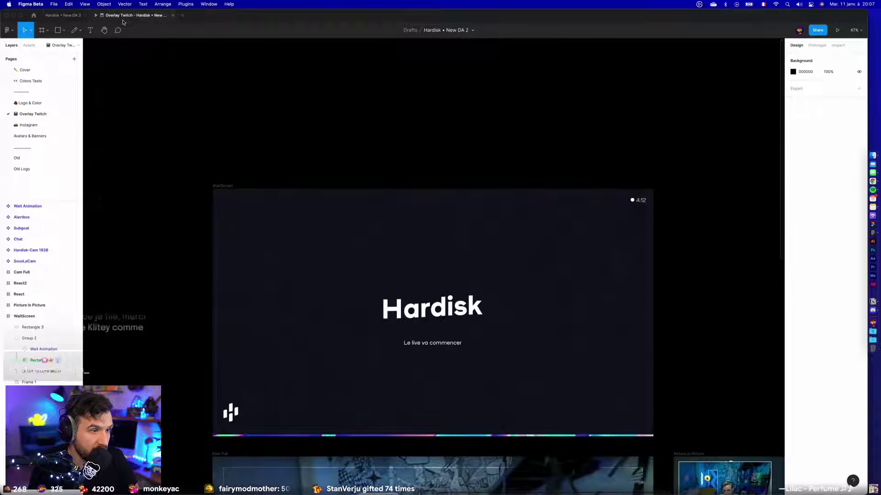